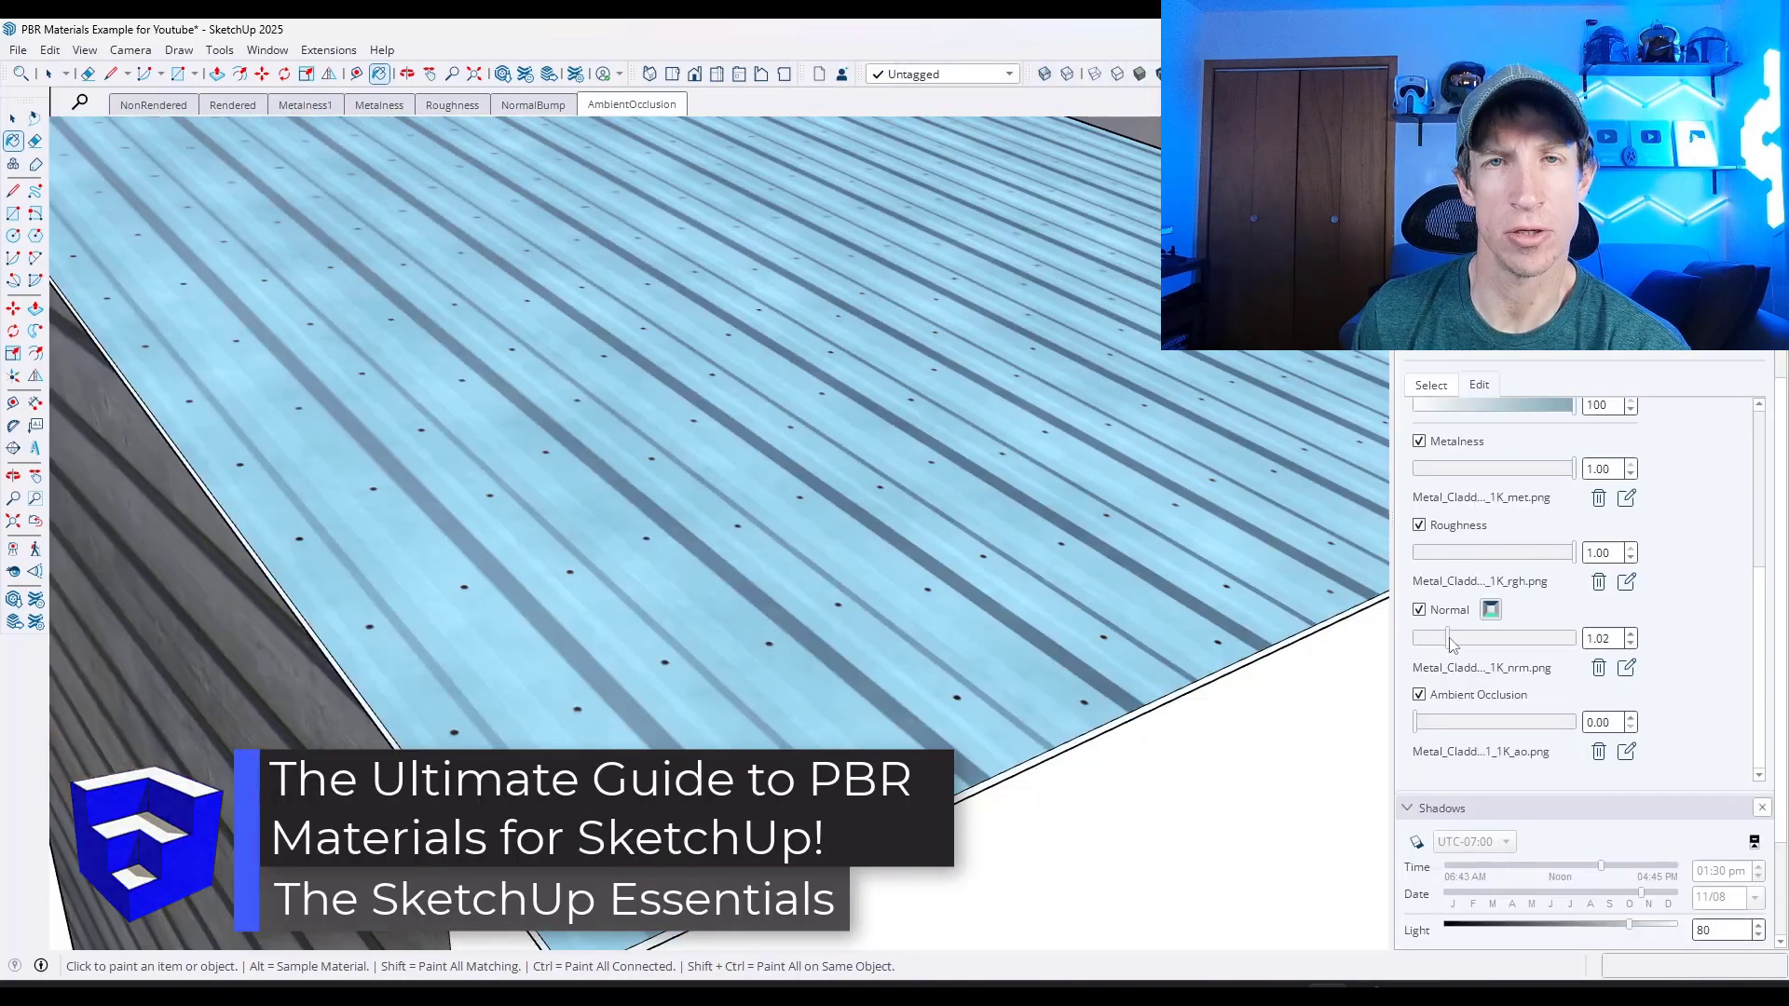
- Set the blue metal roof material's normal strength to 3.30 and its ambient occlusion to 1.00
{"action": "left_click_drag", "start_coordinate": [1451, 644], "coordinate": [1509, 652]}
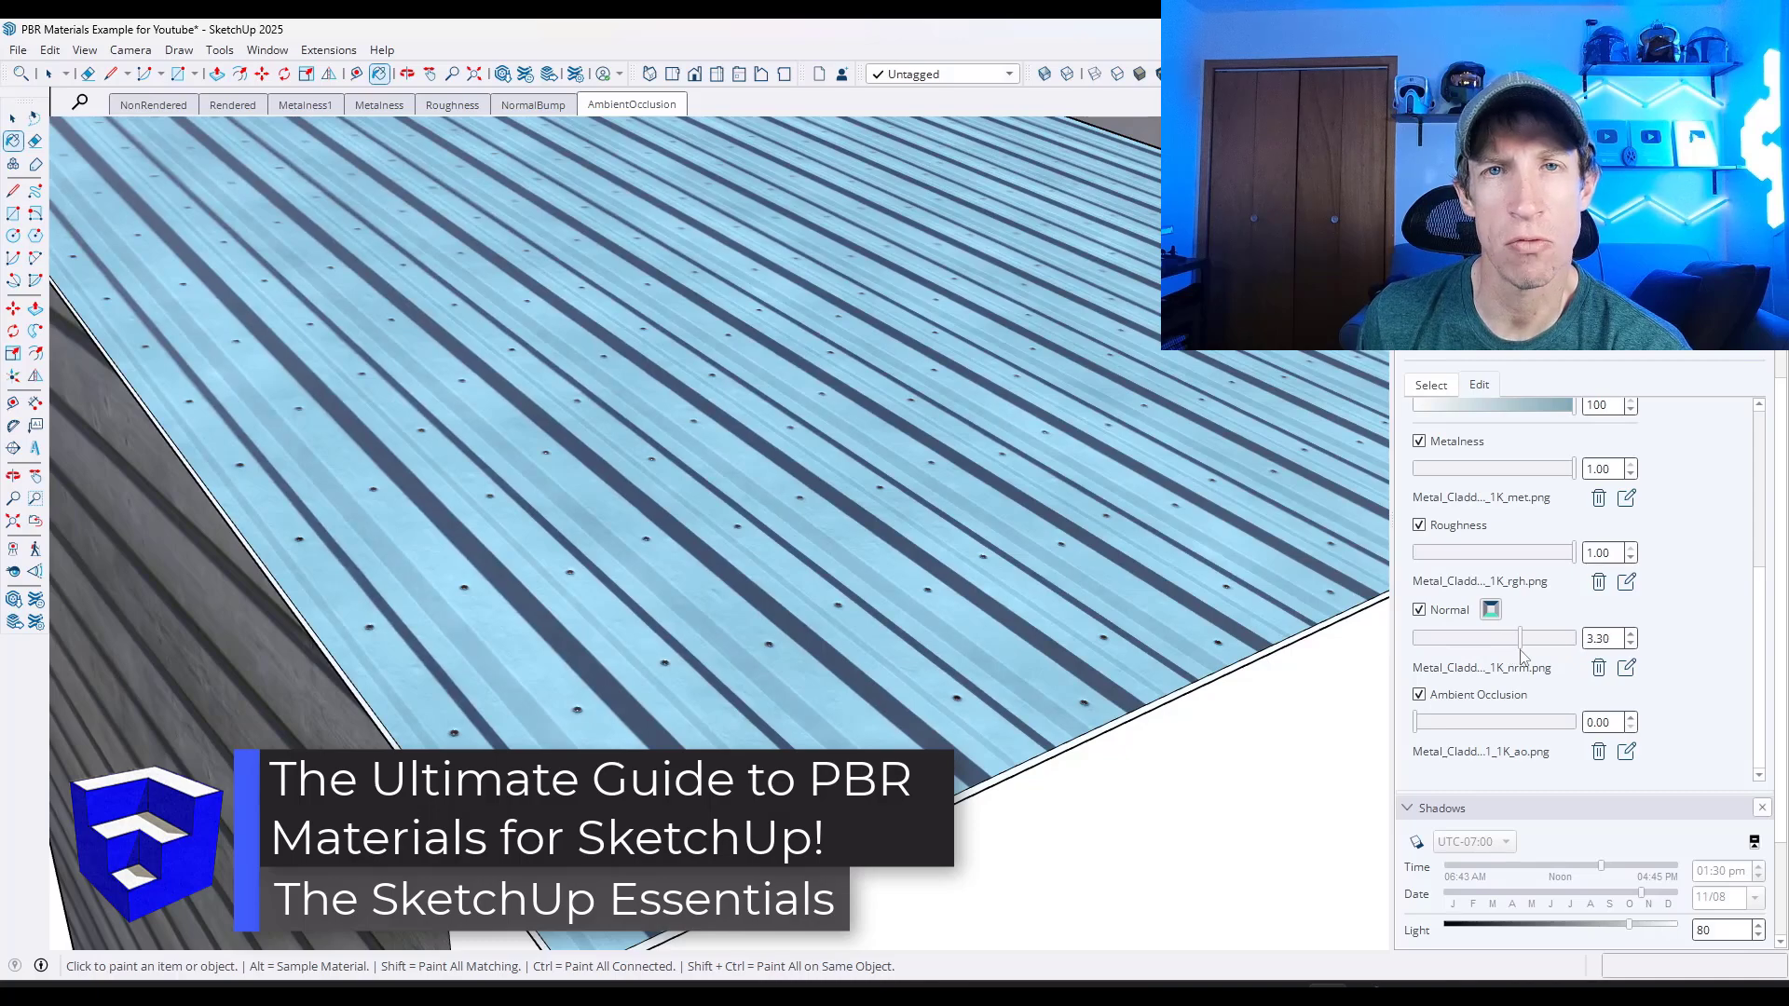
{"action": "left_click_drag", "start_coordinate": [1481, 725], "coordinate": [1584, 725]}
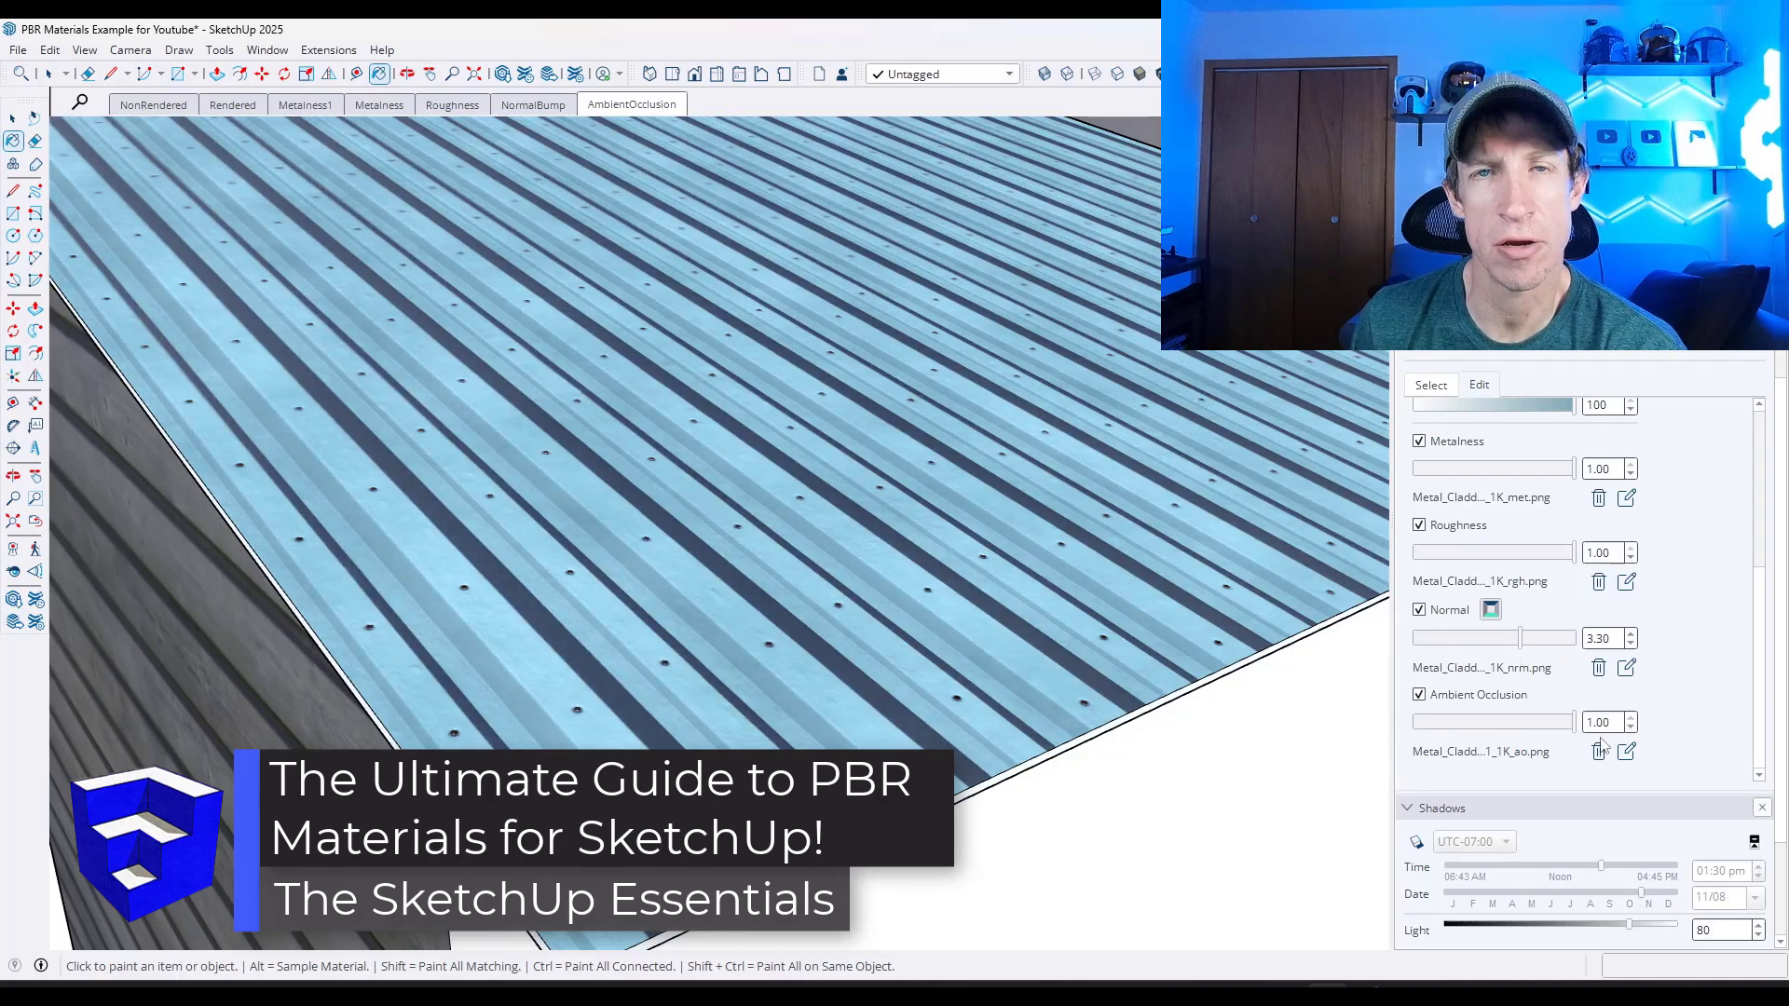
{"action": "middle_click_drag", "start_coordinate": [977, 550], "coordinate": [739, 587]}
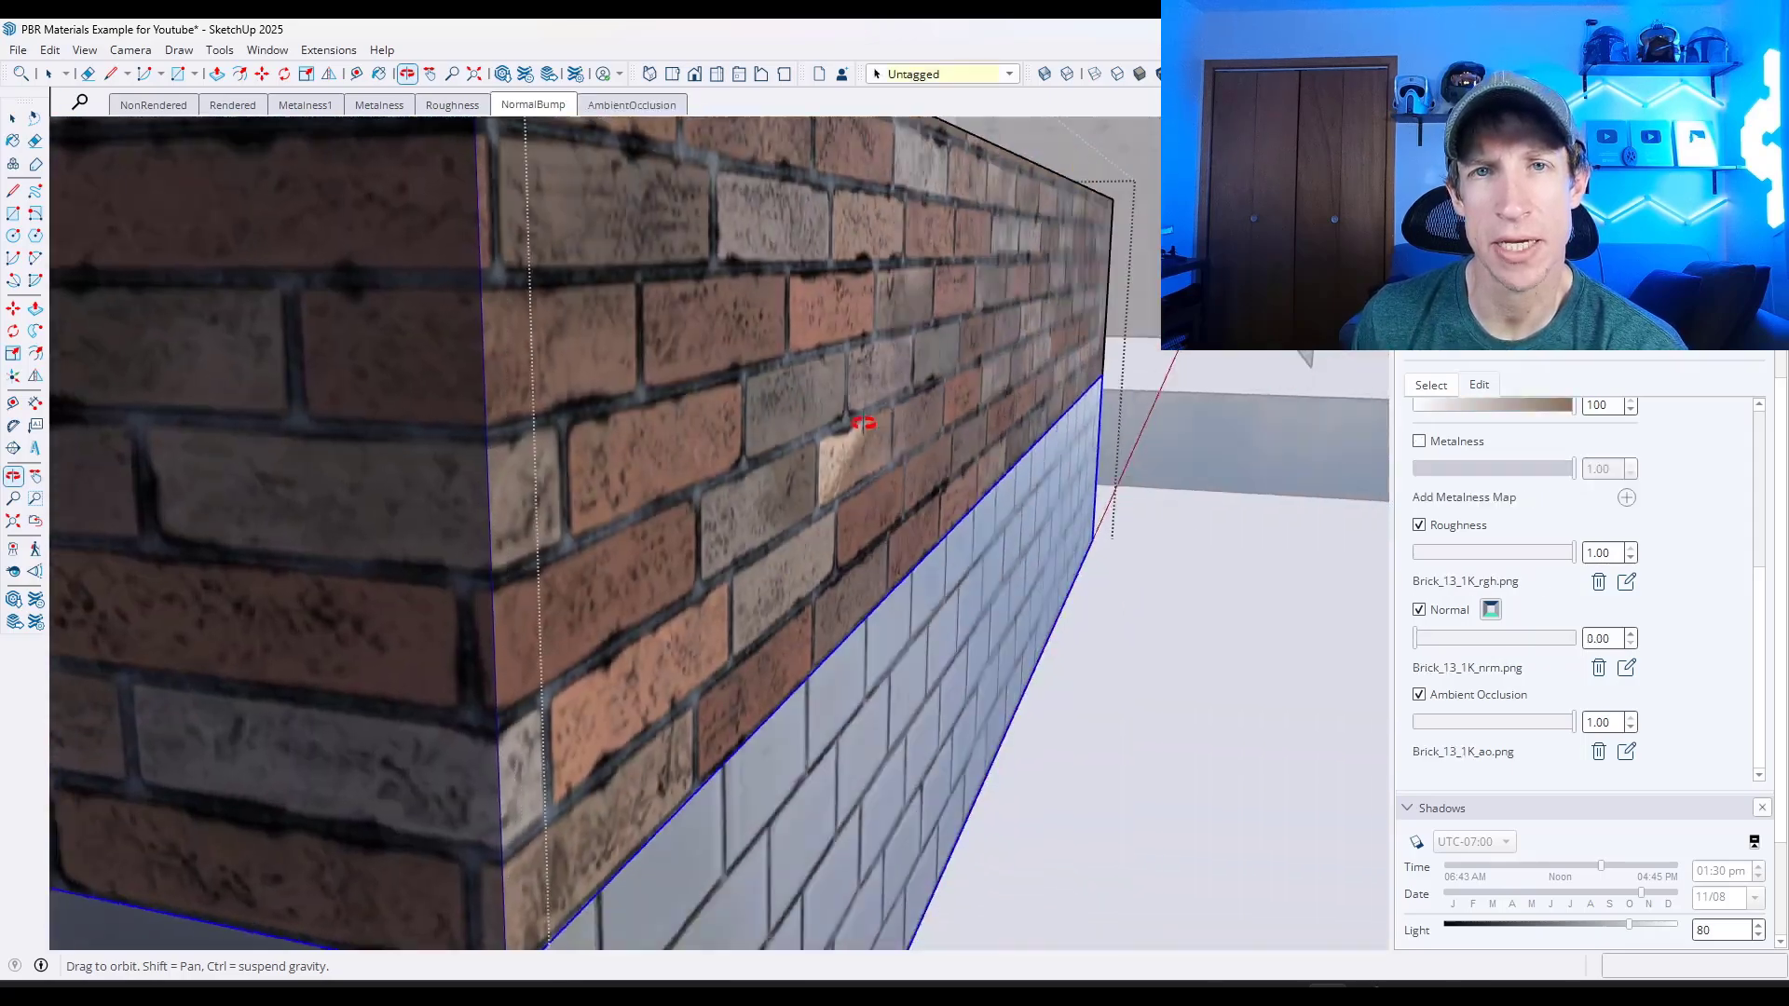
- Set the normal strength of the brick wall's material to 2.69
{"action": "middle_click_drag", "start_coordinate": [863, 423], "coordinate": [820, 429]}
{"action": "left_click_drag", "start_coordinate": [1415, 638], "coordinate": [1501, 652]}
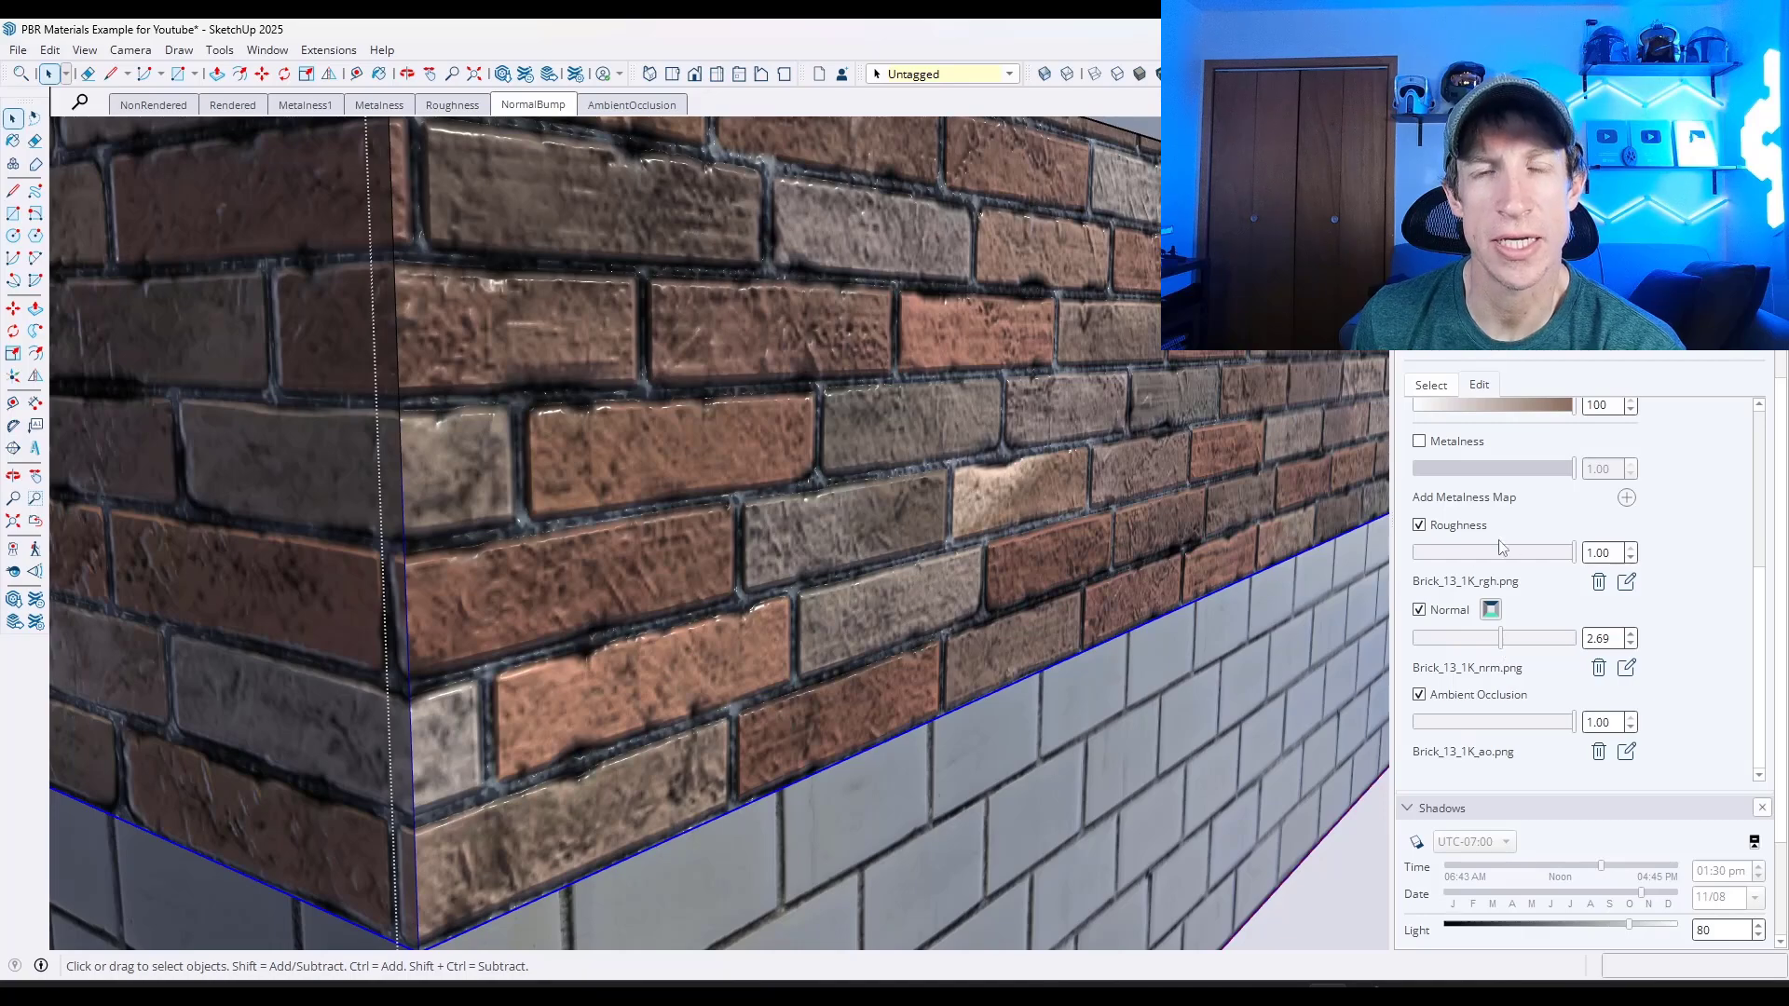
- Review the texture, metalness, roughness and normal settings of the metal plate material Material10
{"action": "scroll", "coordinate": [643, 375], "scroll_direction": "up", "scroll_amount": 10}
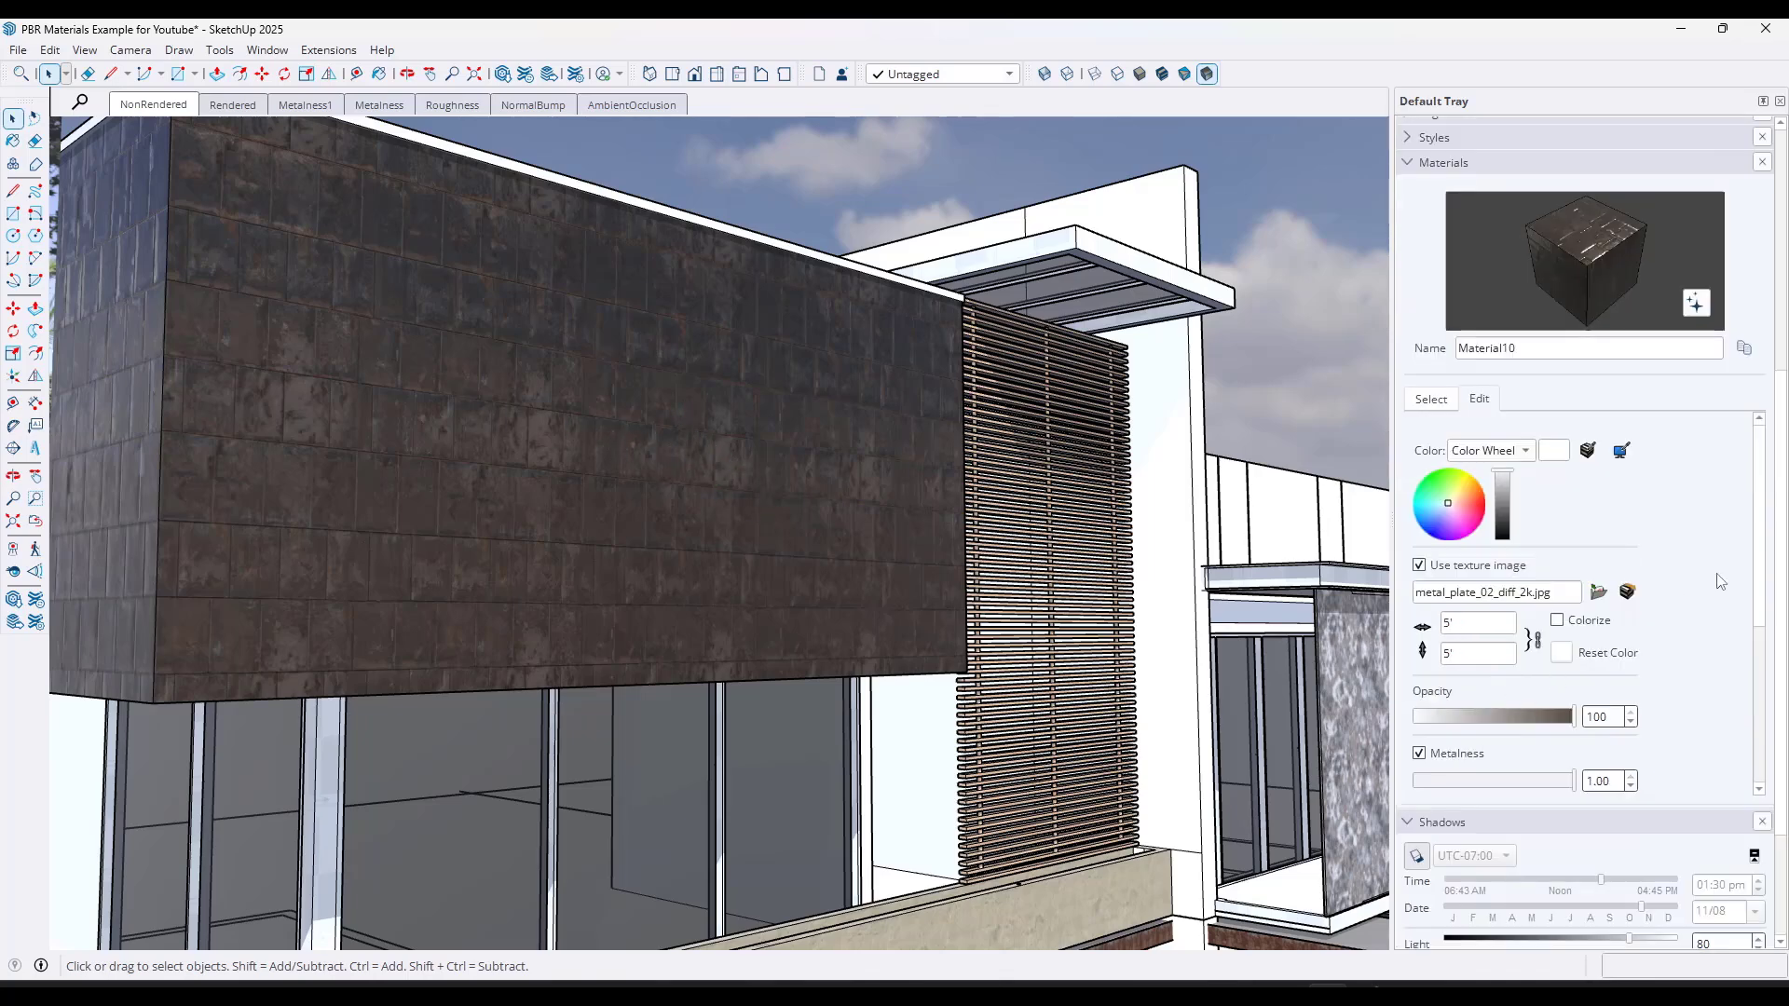
{"action": "scroll", "coordinate": [1756, 531], "scroll_direction": "down", "scroll_amount": 5}
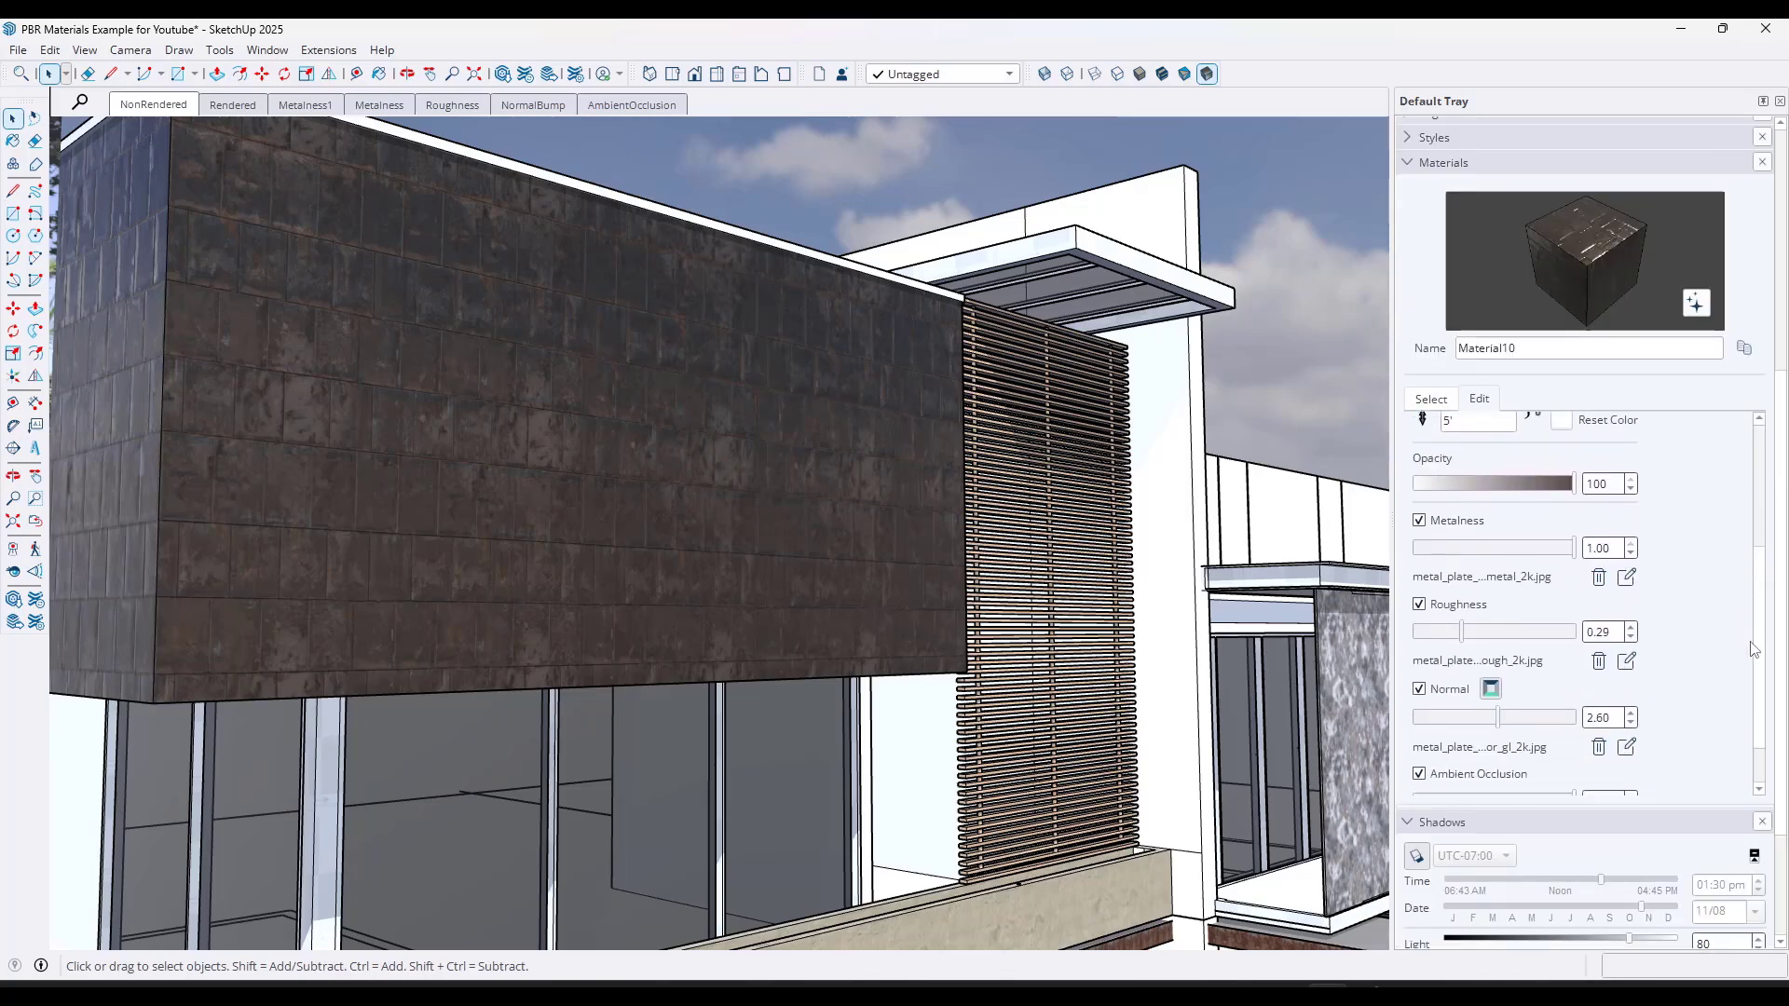
{"action": "scroll", "coordinate": [1752, 668], "scroll_direction": "up", "scroll_amount": 5}
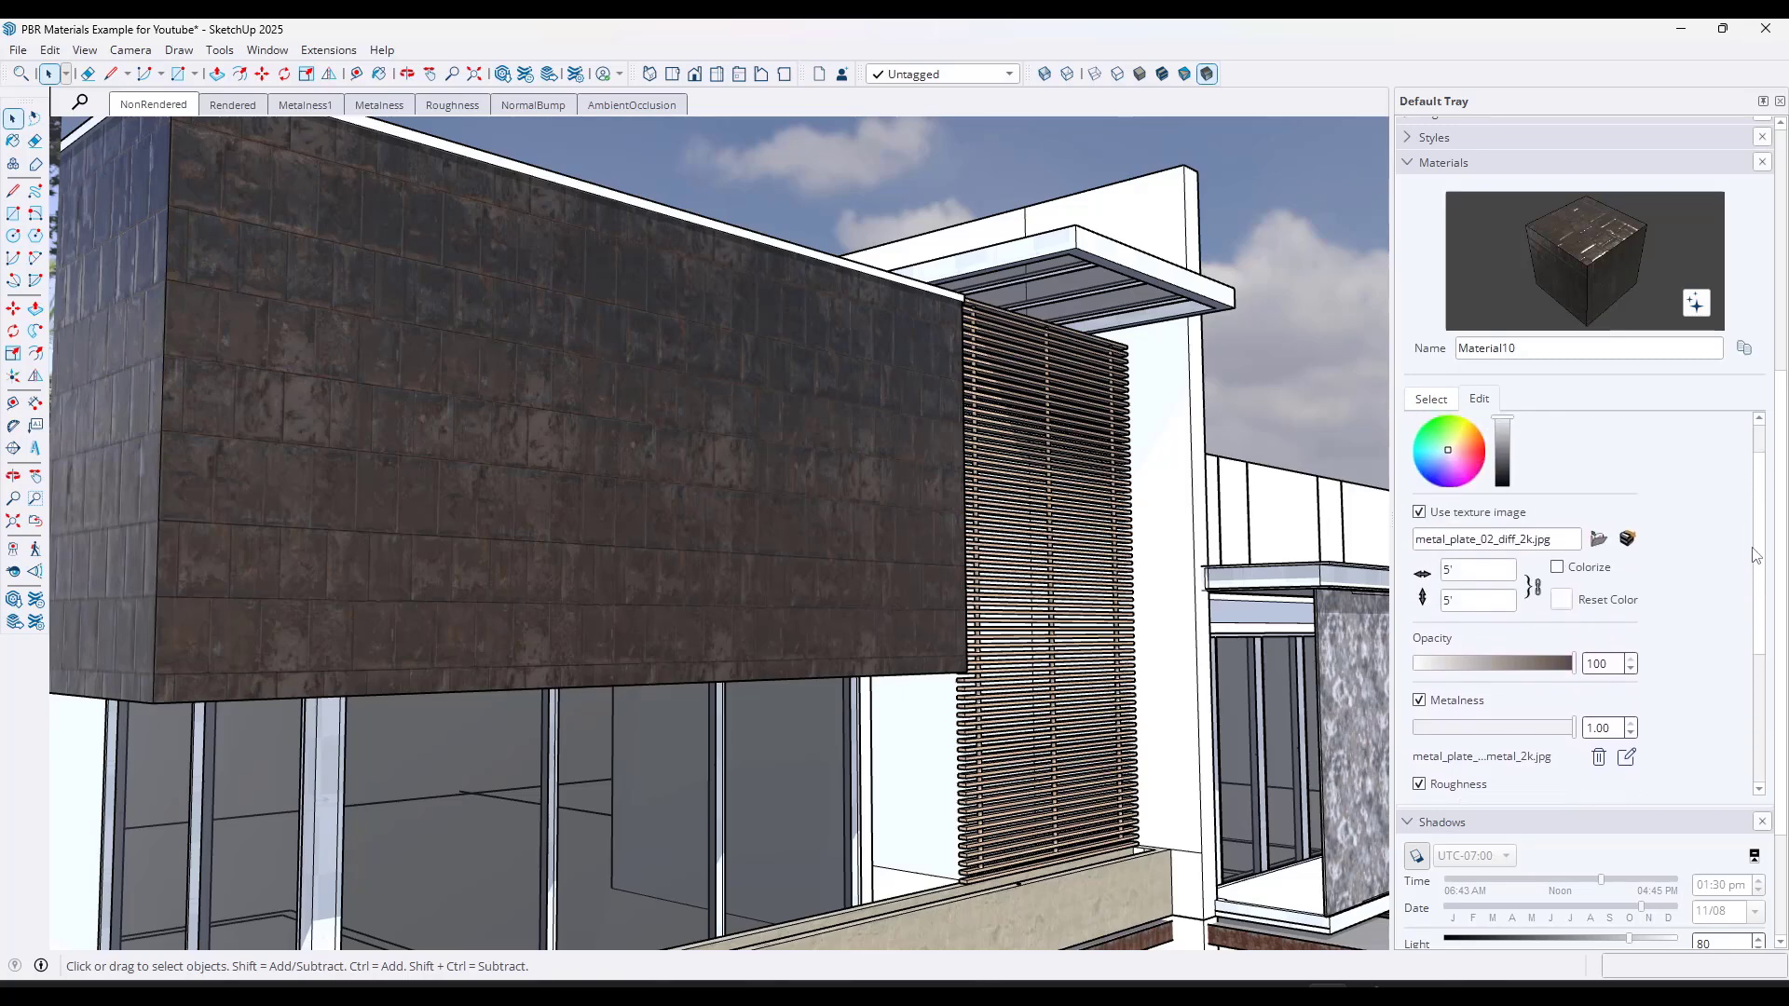
- Browse the material library's Asphalt & Concrete collection and switch to the Roofing collection
{"action": "left_click", "coordinate": [1430, 398]}
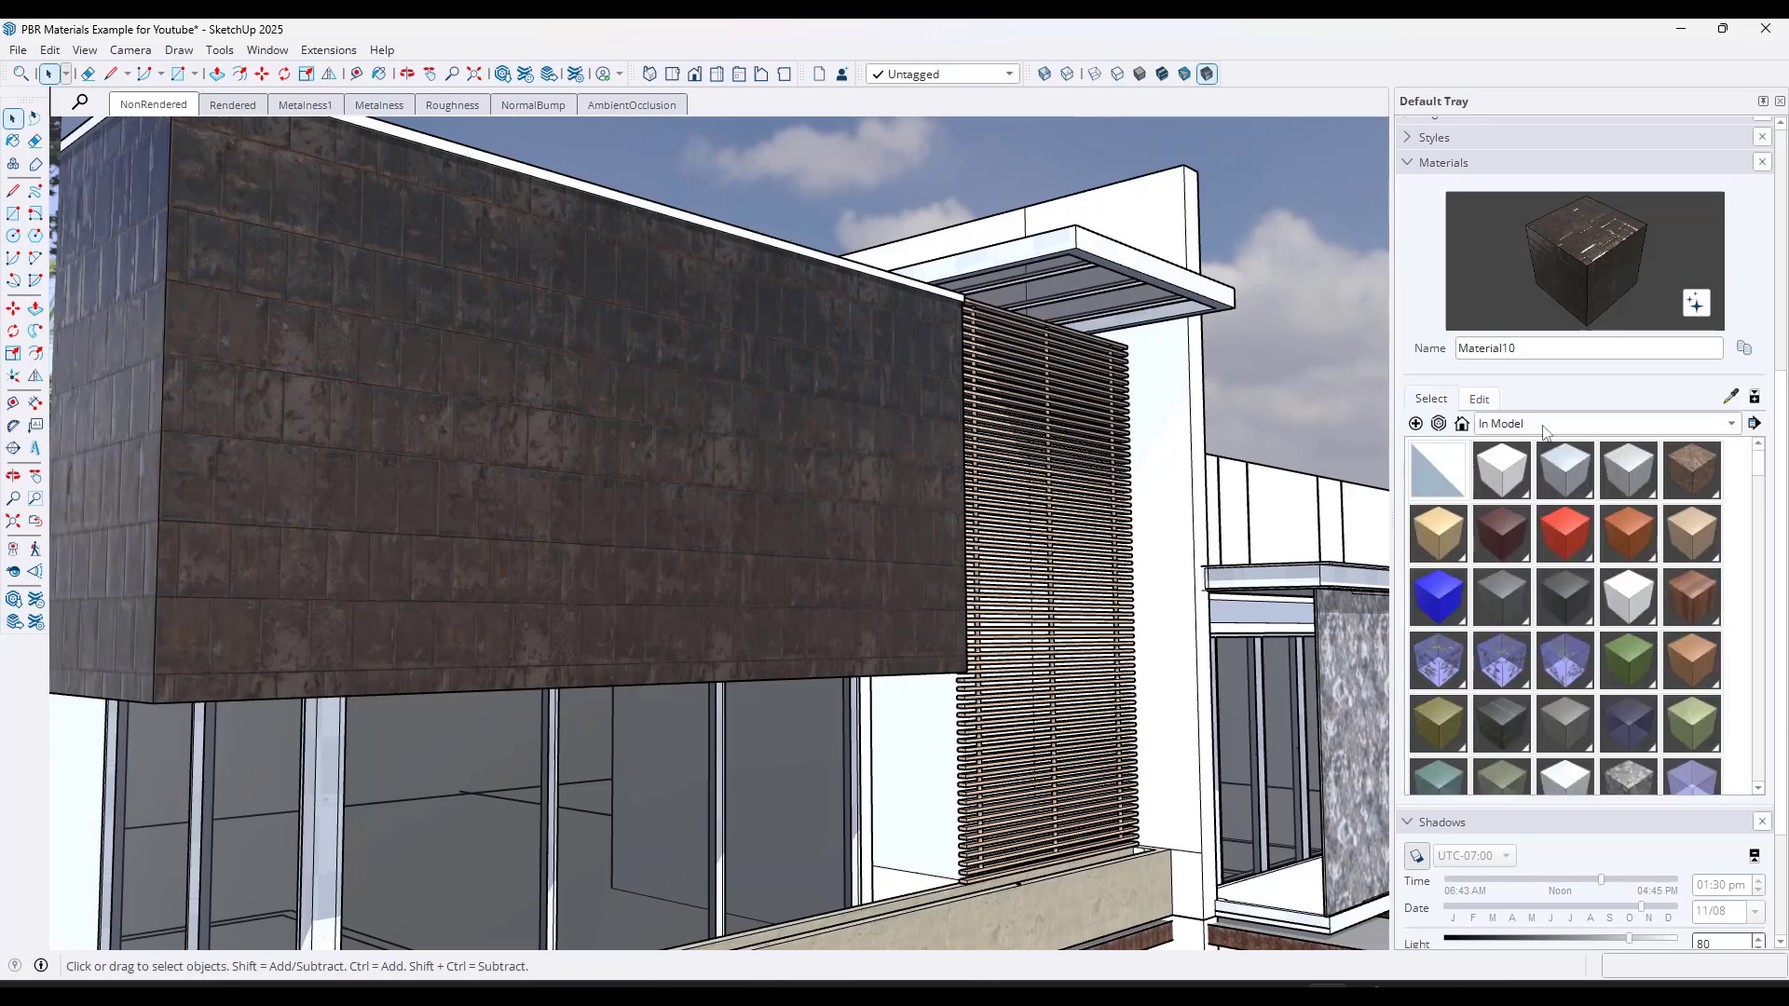
{"action": "left_click", "coordinate": [1541, 427]}
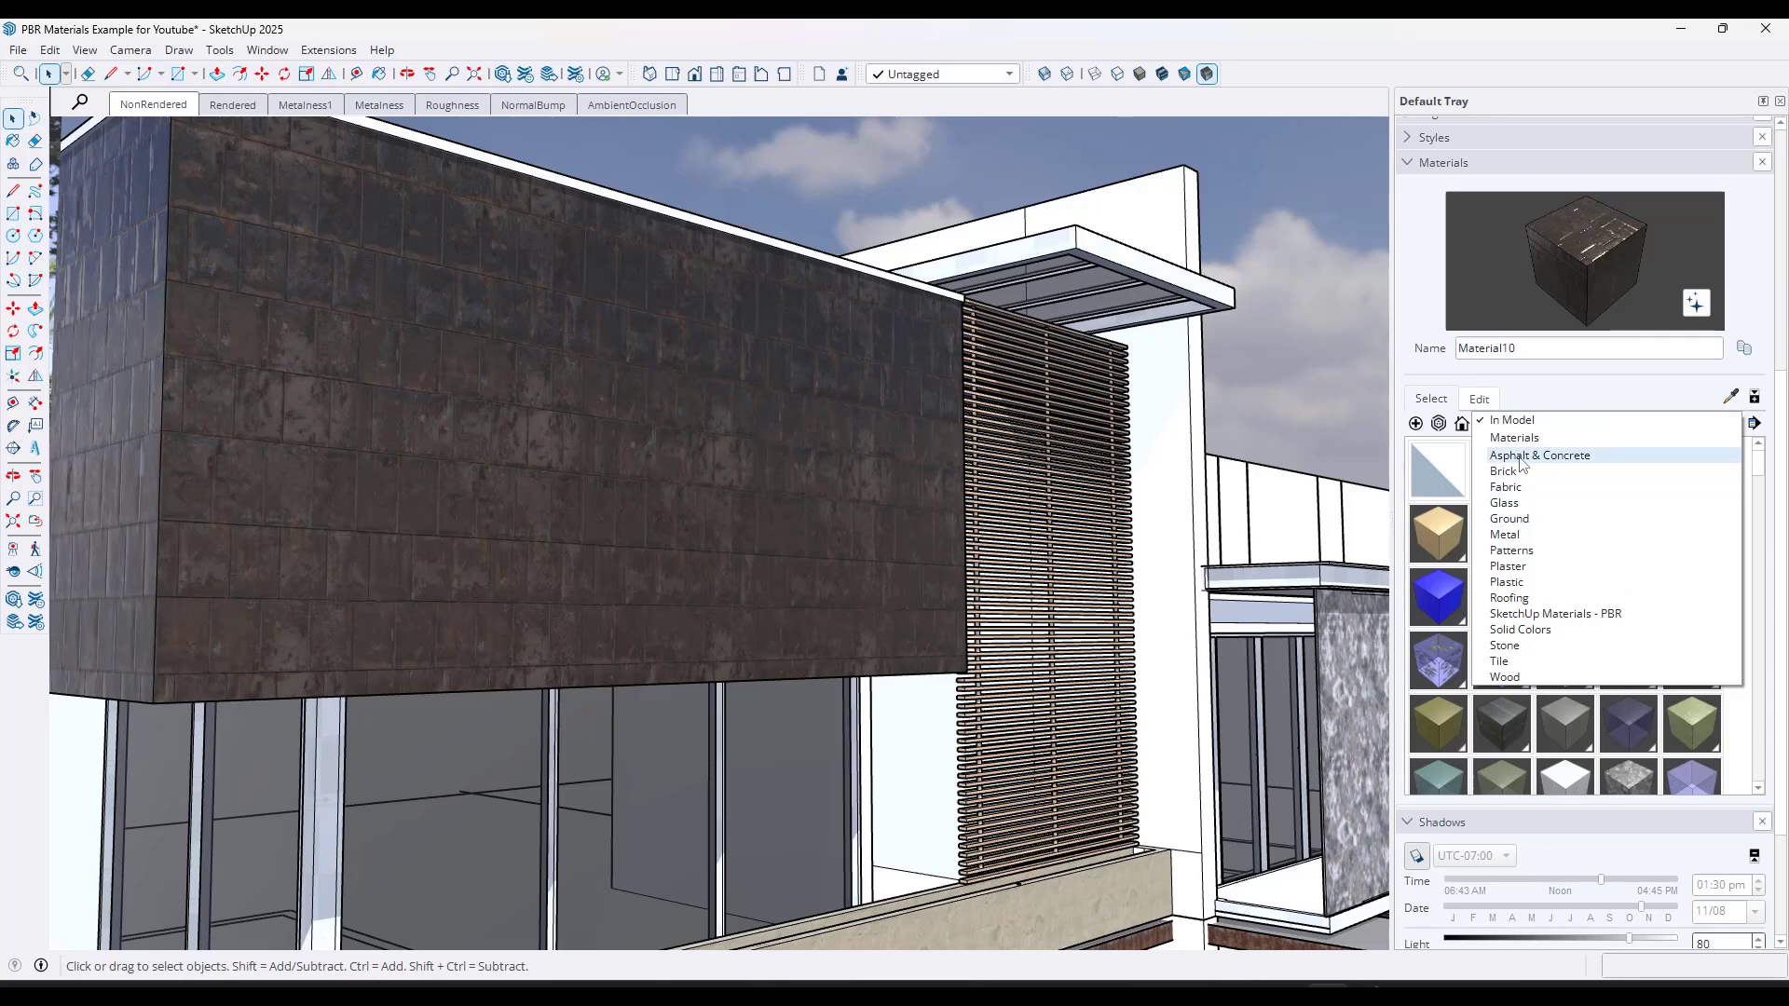
{"action": "left_click", "coordinate": [1521, 457]}
{"action": "left_click", "coordinate": [1528, 424]}
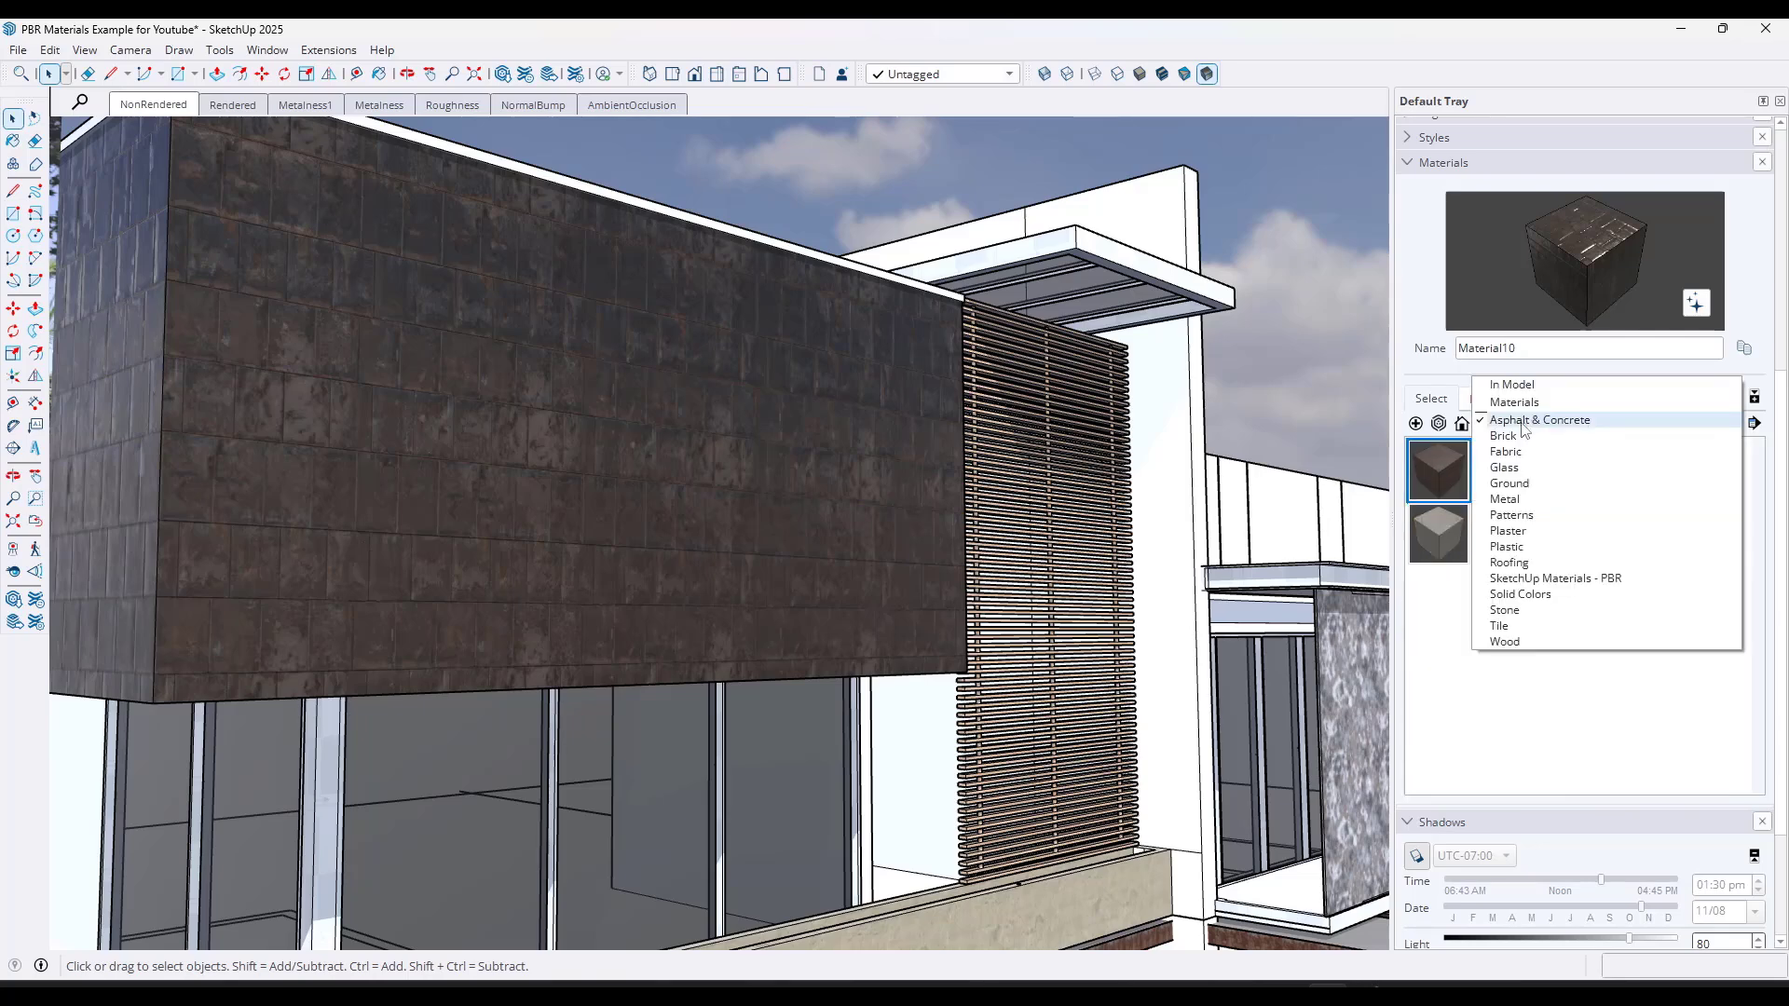
{"action": "left_click", "coordinate": [1511, 566]}
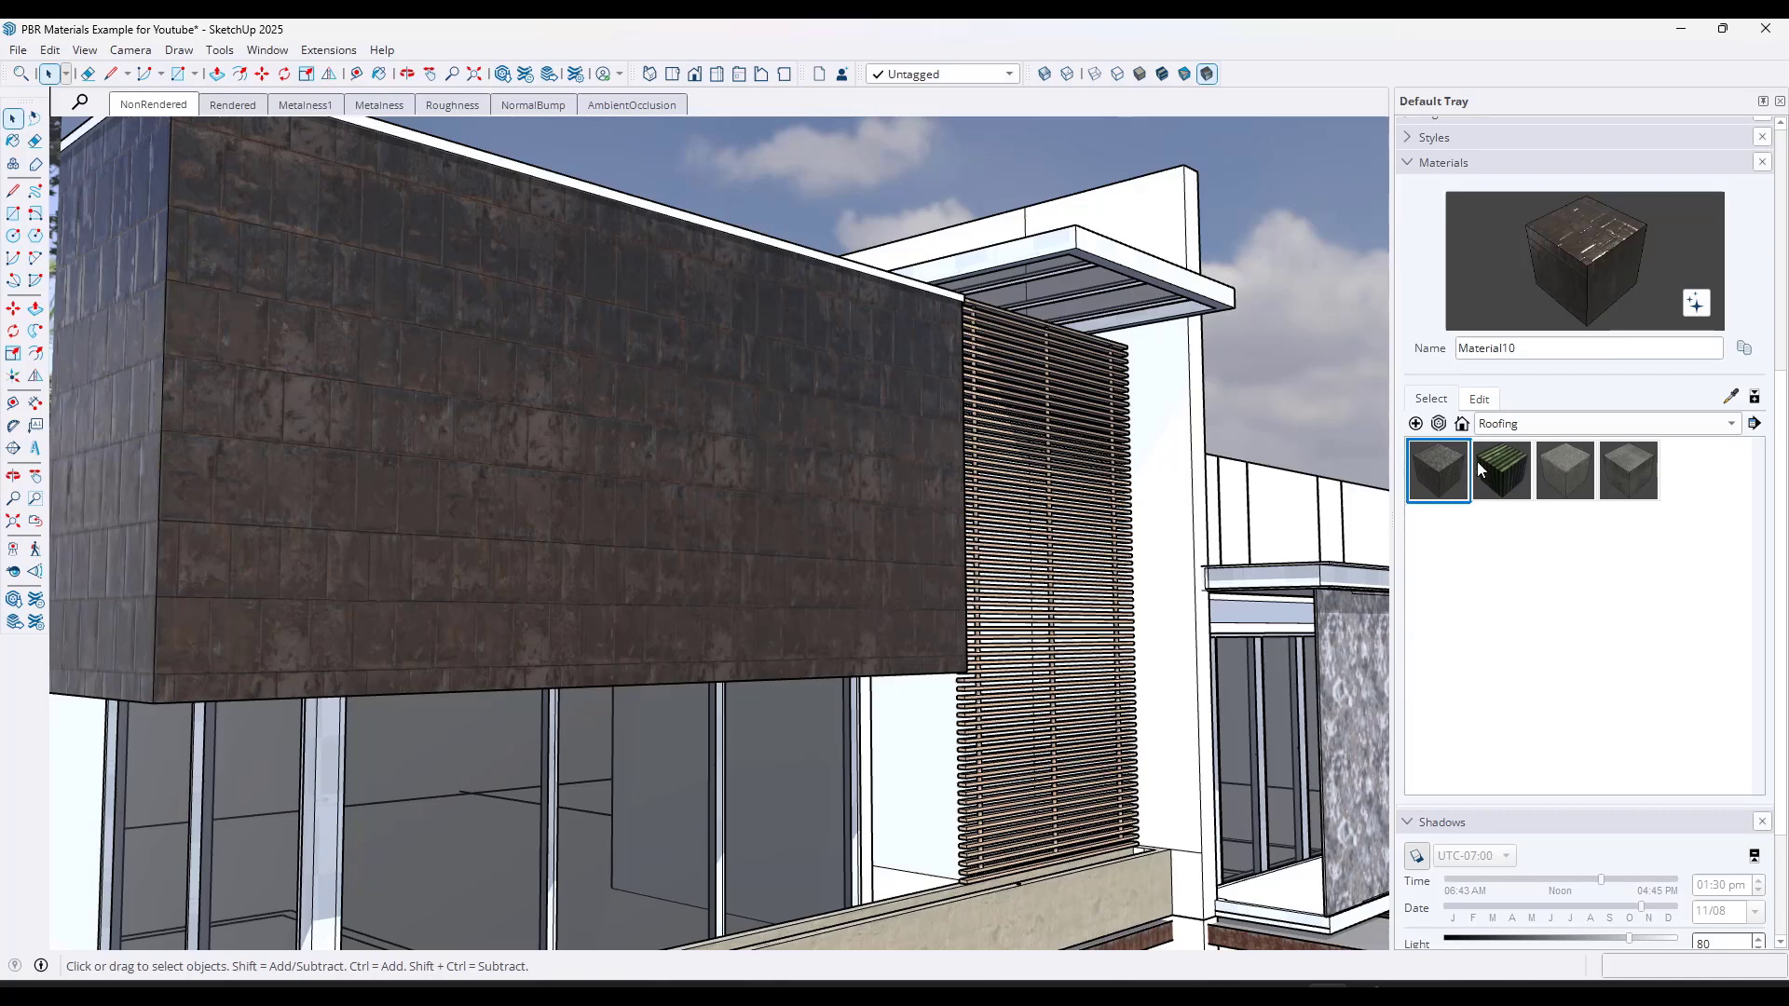
- Preview the materials in the Roofing collection one after another, finishing with Roofing_04_1K
{"action": "left_click", "coordinate": [1511, 461]}
{"action": "left_click", "coordinate": [1567, 461]}
{"action": "left_click", "coordinate": [1629, 472]}
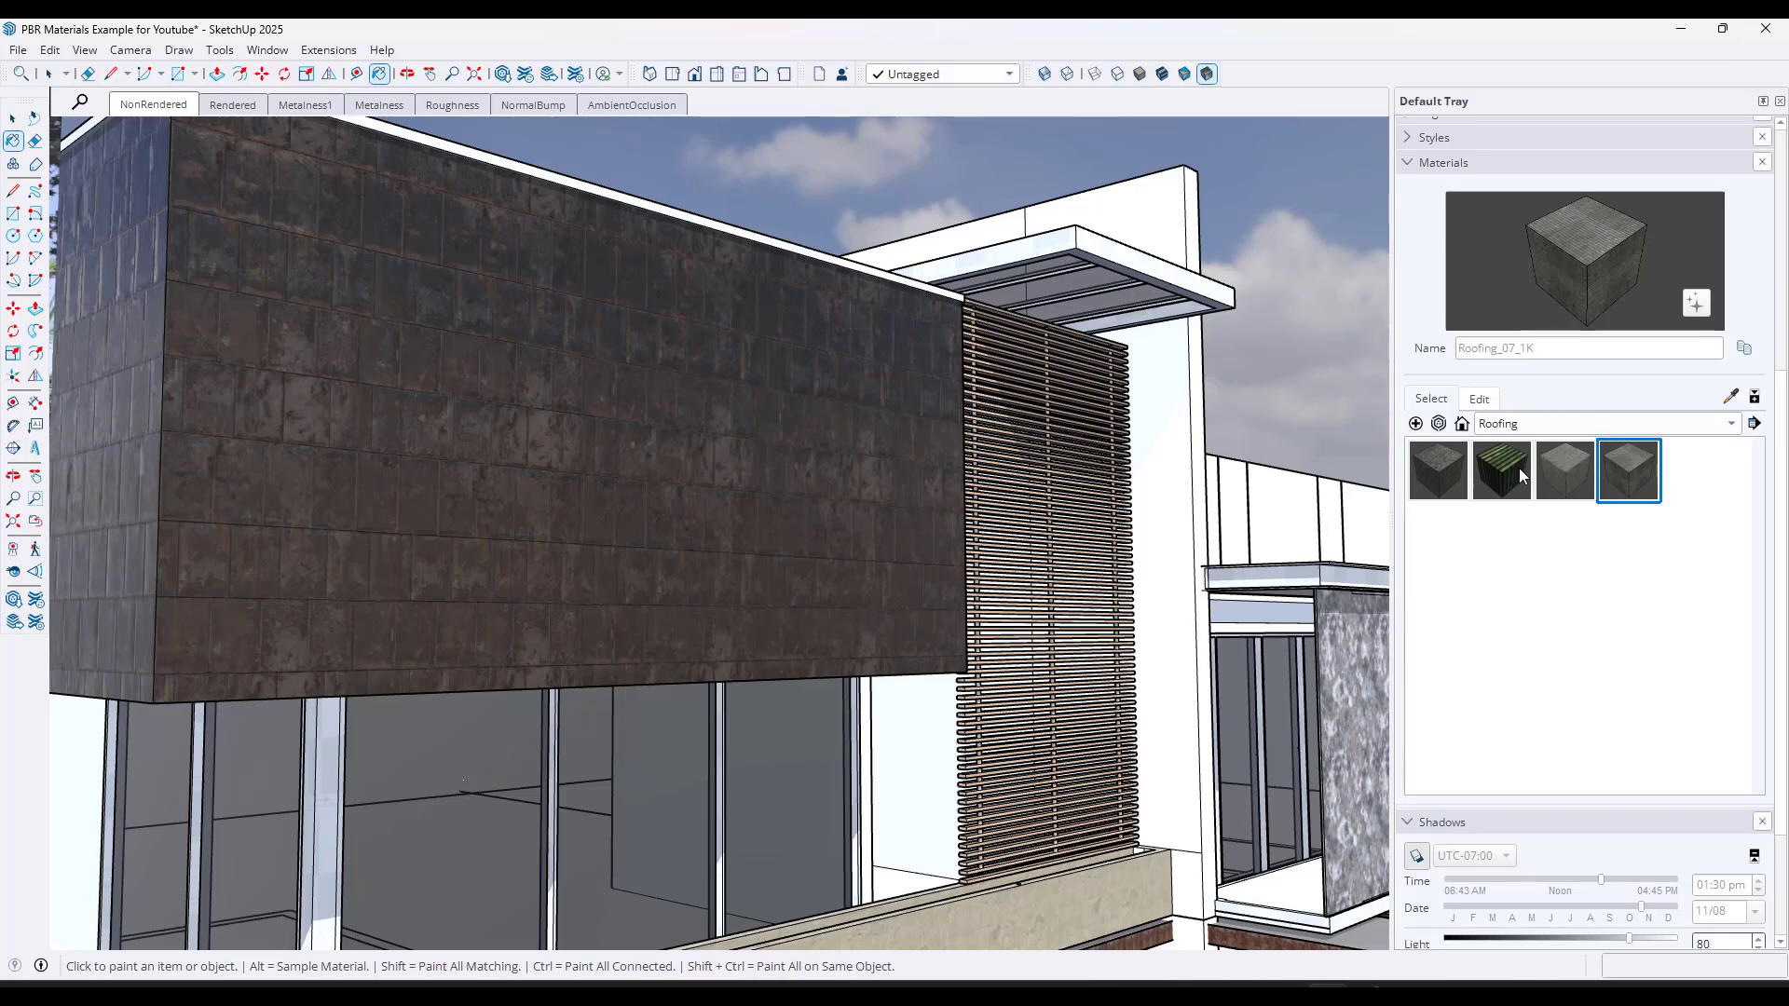
{"action": "left_click", "coordinate": [1434, 468]}
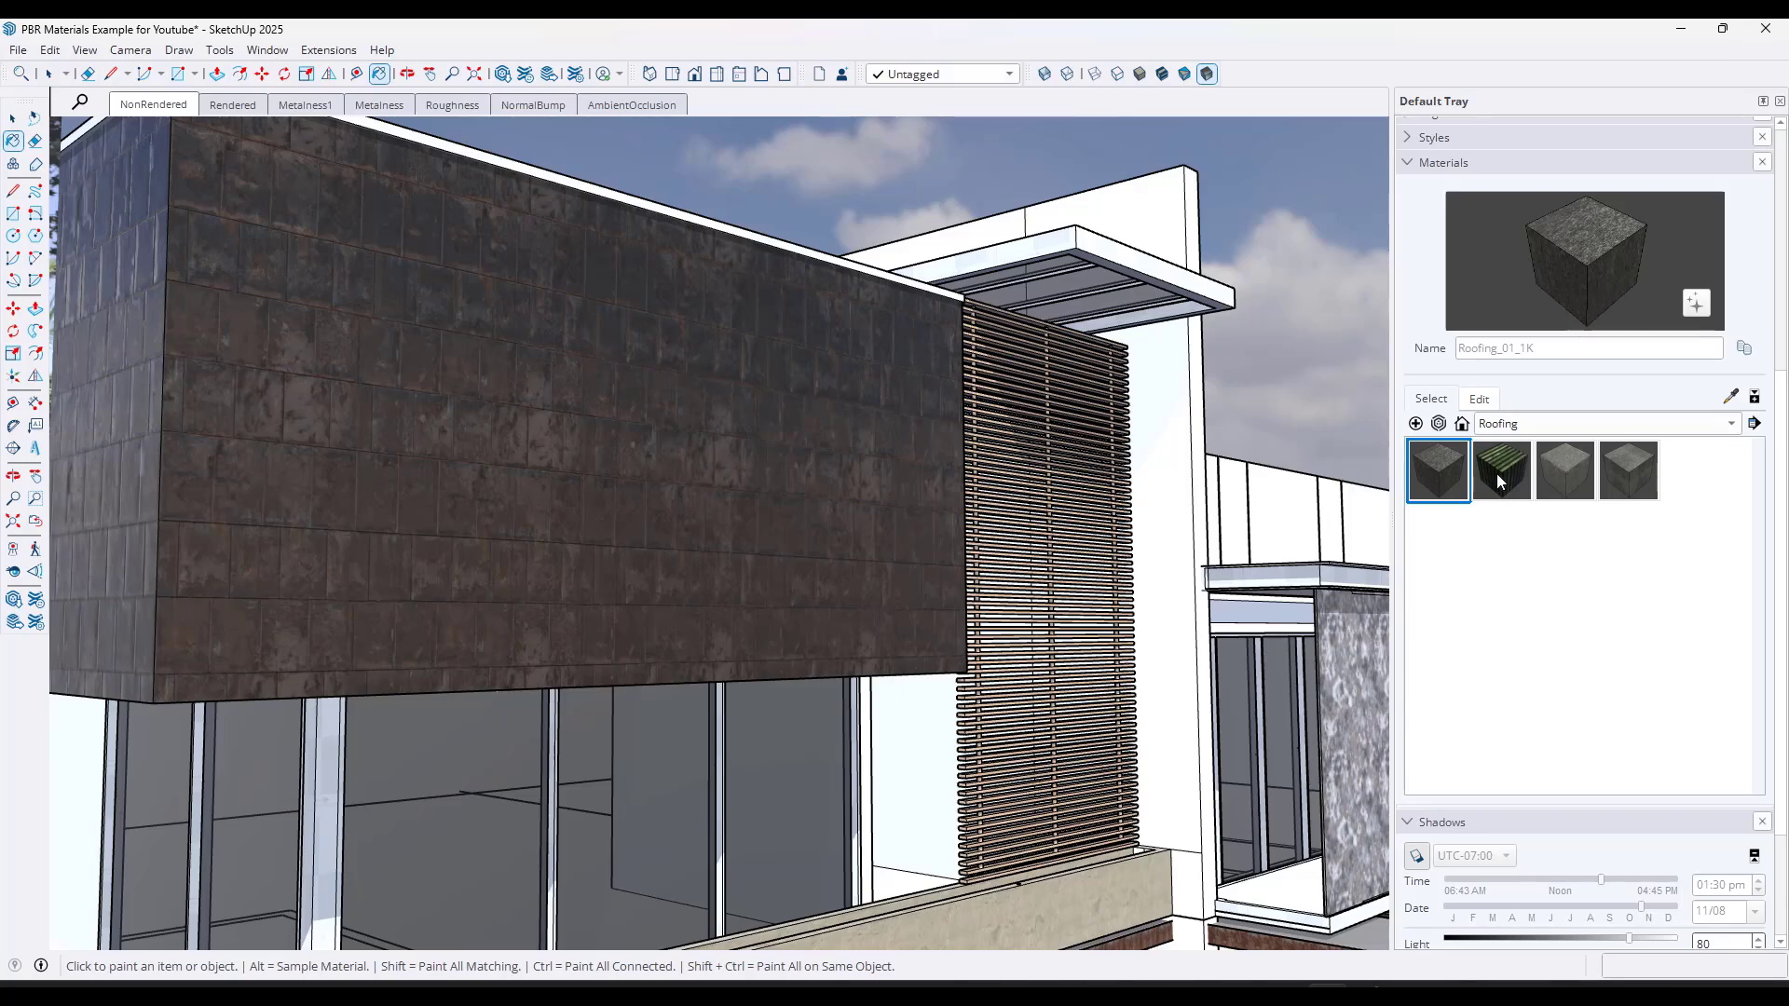
{"action": "left_click", "coordinate": [1566, 470]}
- Examine the metalness, roughness, normal and ambient occlusion settings of the Roofing_04_1K material
{"action": "scroll", "coordinate": [1500, 512], "scroll_direction": "up", "scroll_amount": 2}
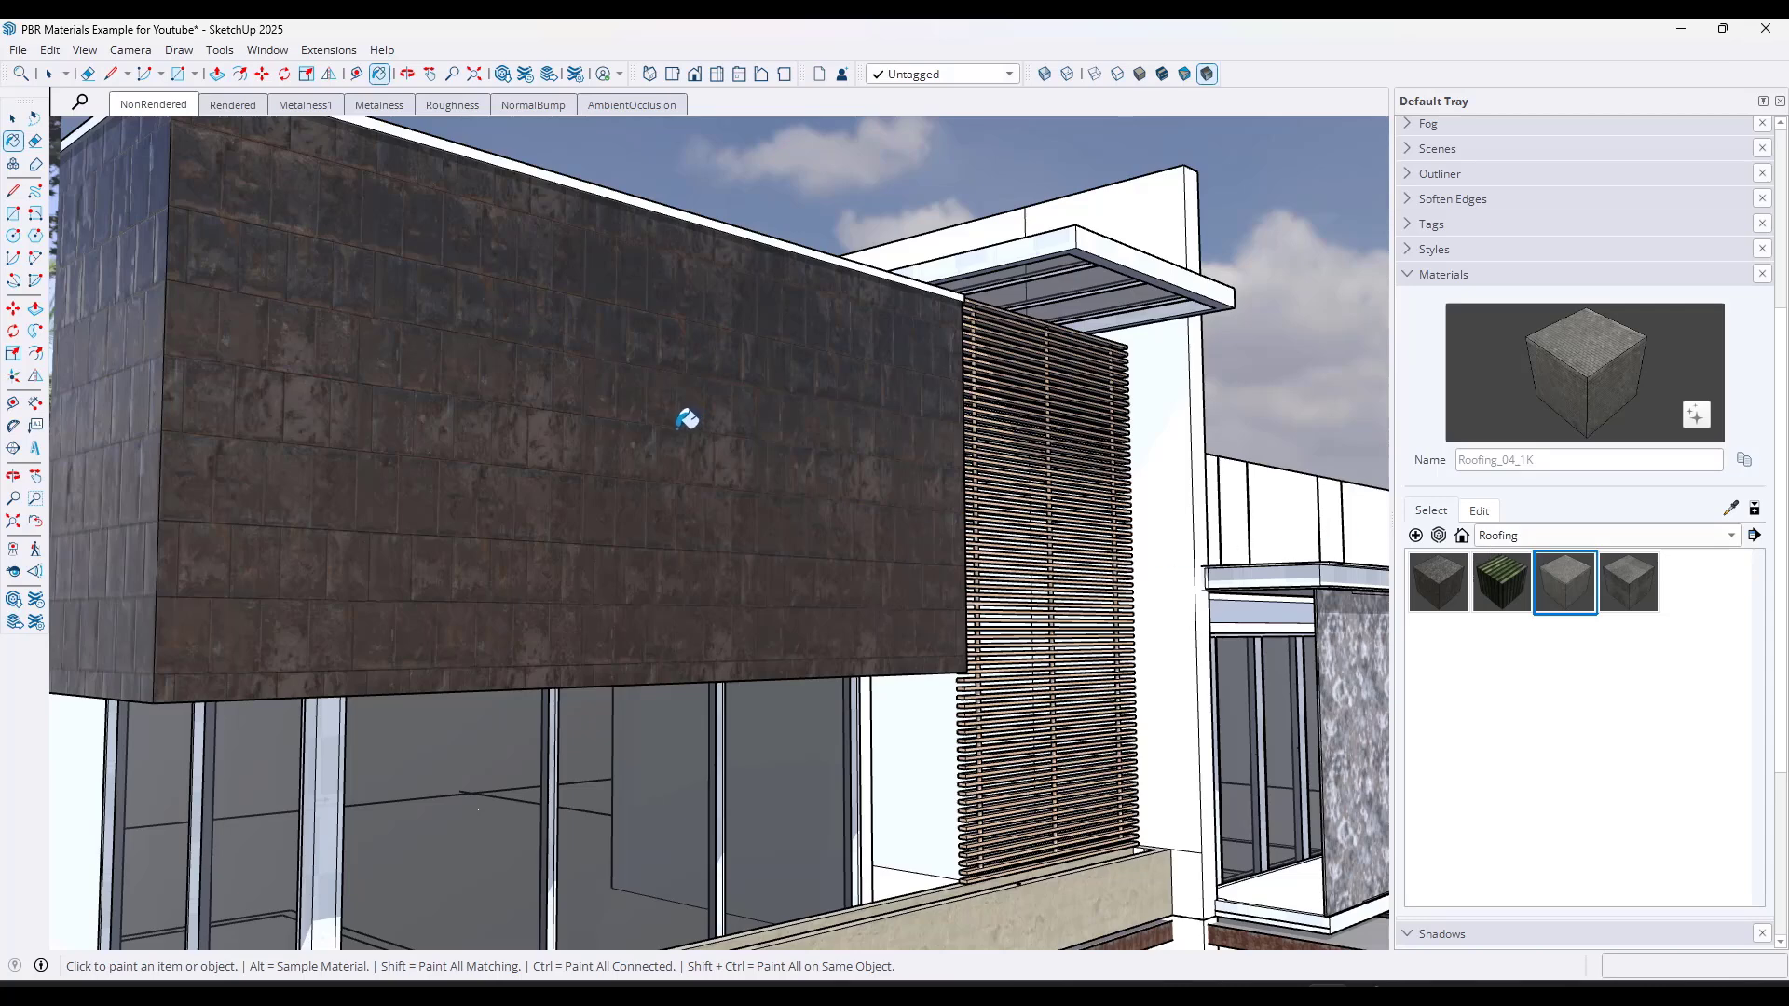
{"action": "left_click", "coordinate": [1479, 512]}
{"action": "scroll", "coordinate": [1672, 752], "scroll_direction": "down", "scroll_amount": 5}
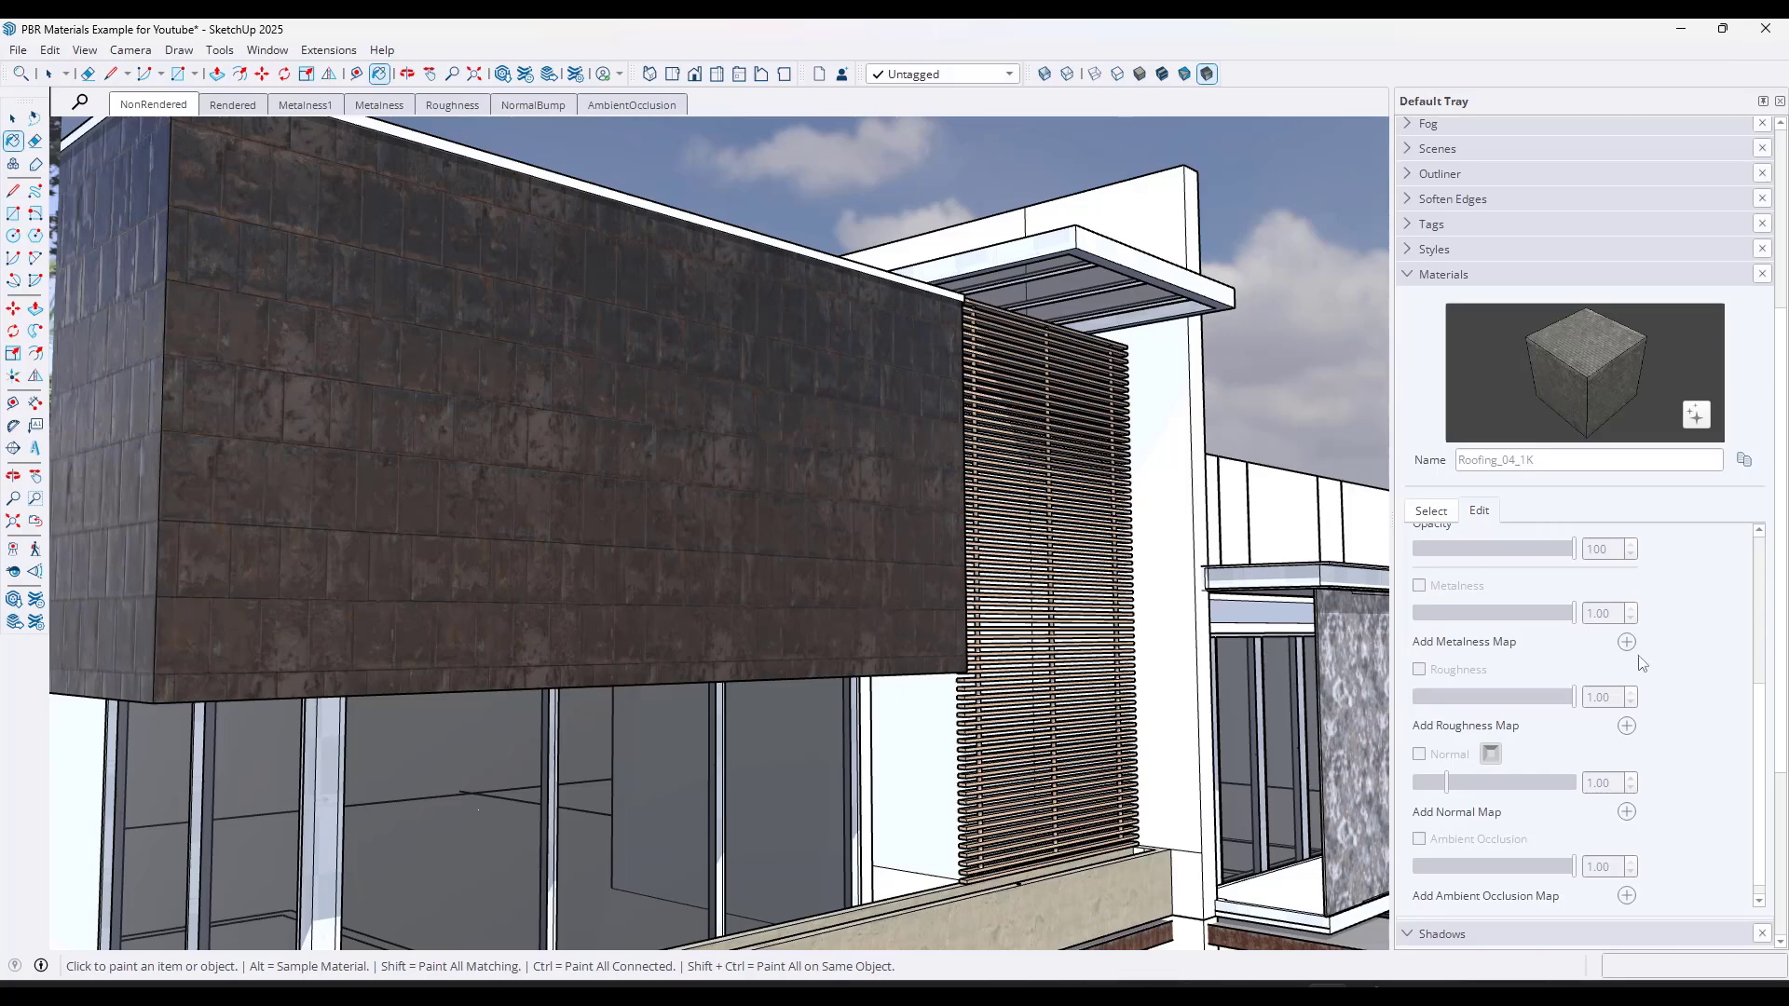
{"action": "scroll", "coordinate": [1640, 668], "scroll_direction": "up", "scroll_amount": 1}
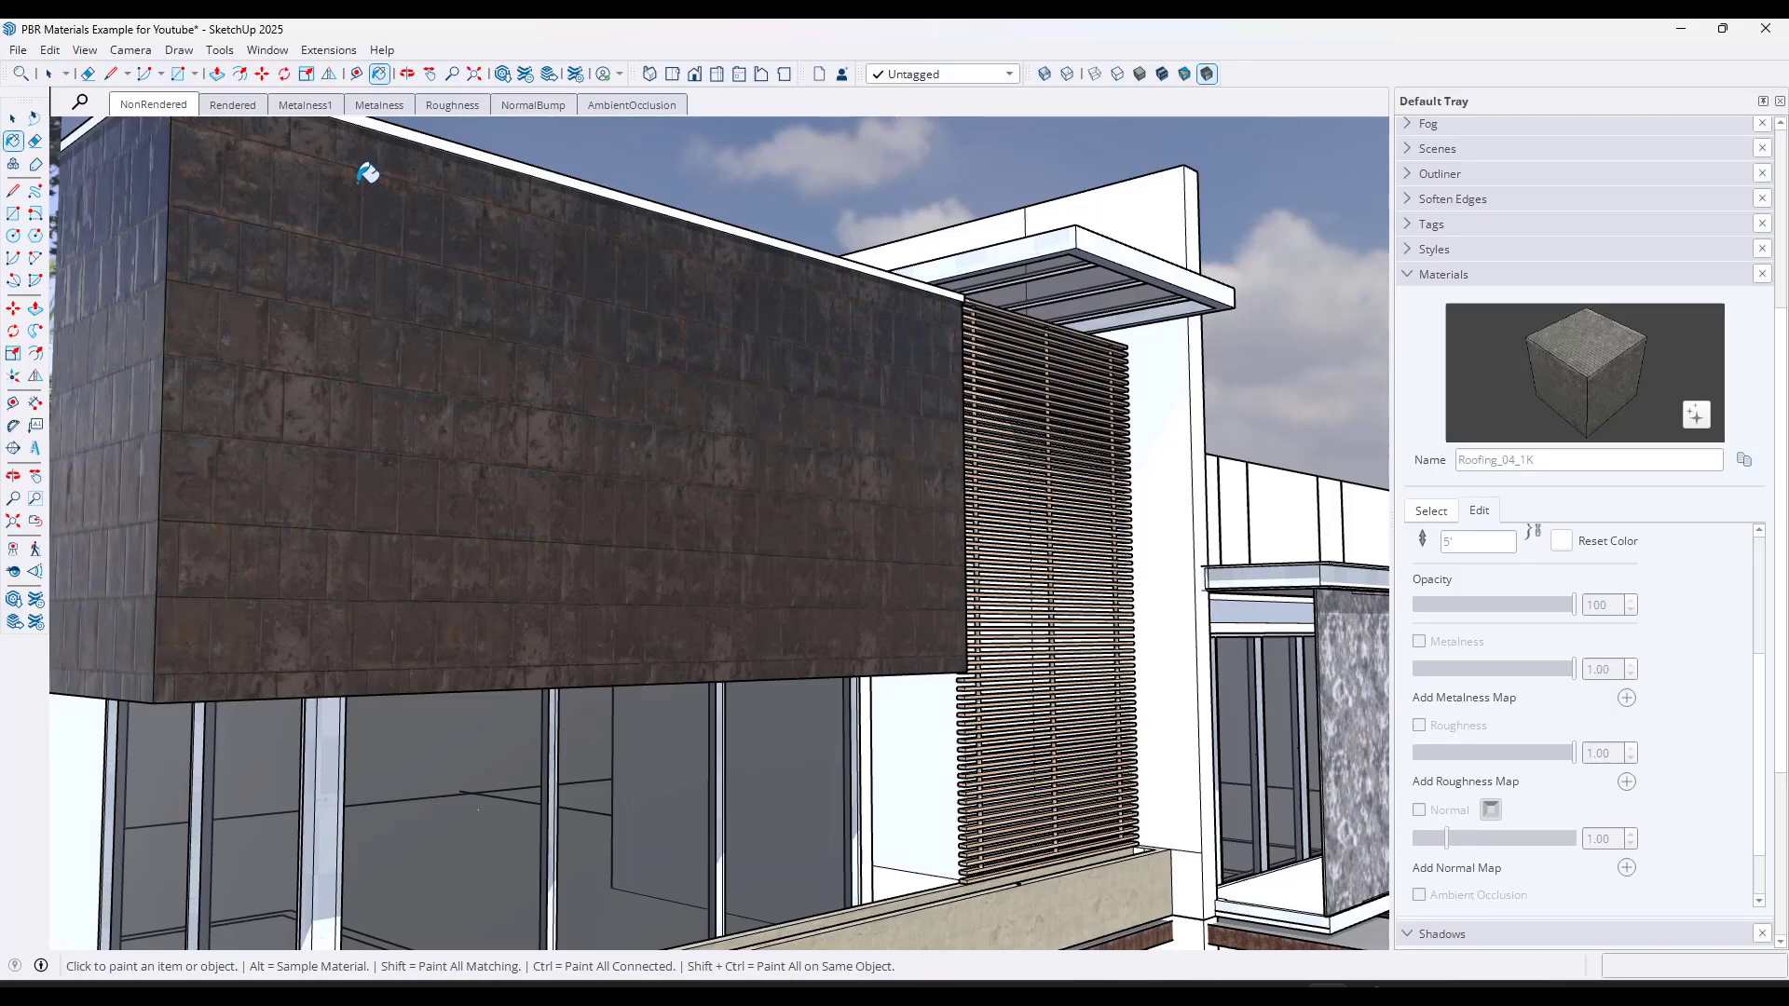
- Switch to the Metalness1 scene, sample the reflective sphere's material and open its PBR properties for editing
{"action": "left_click", "coordinate": [303, 106]}
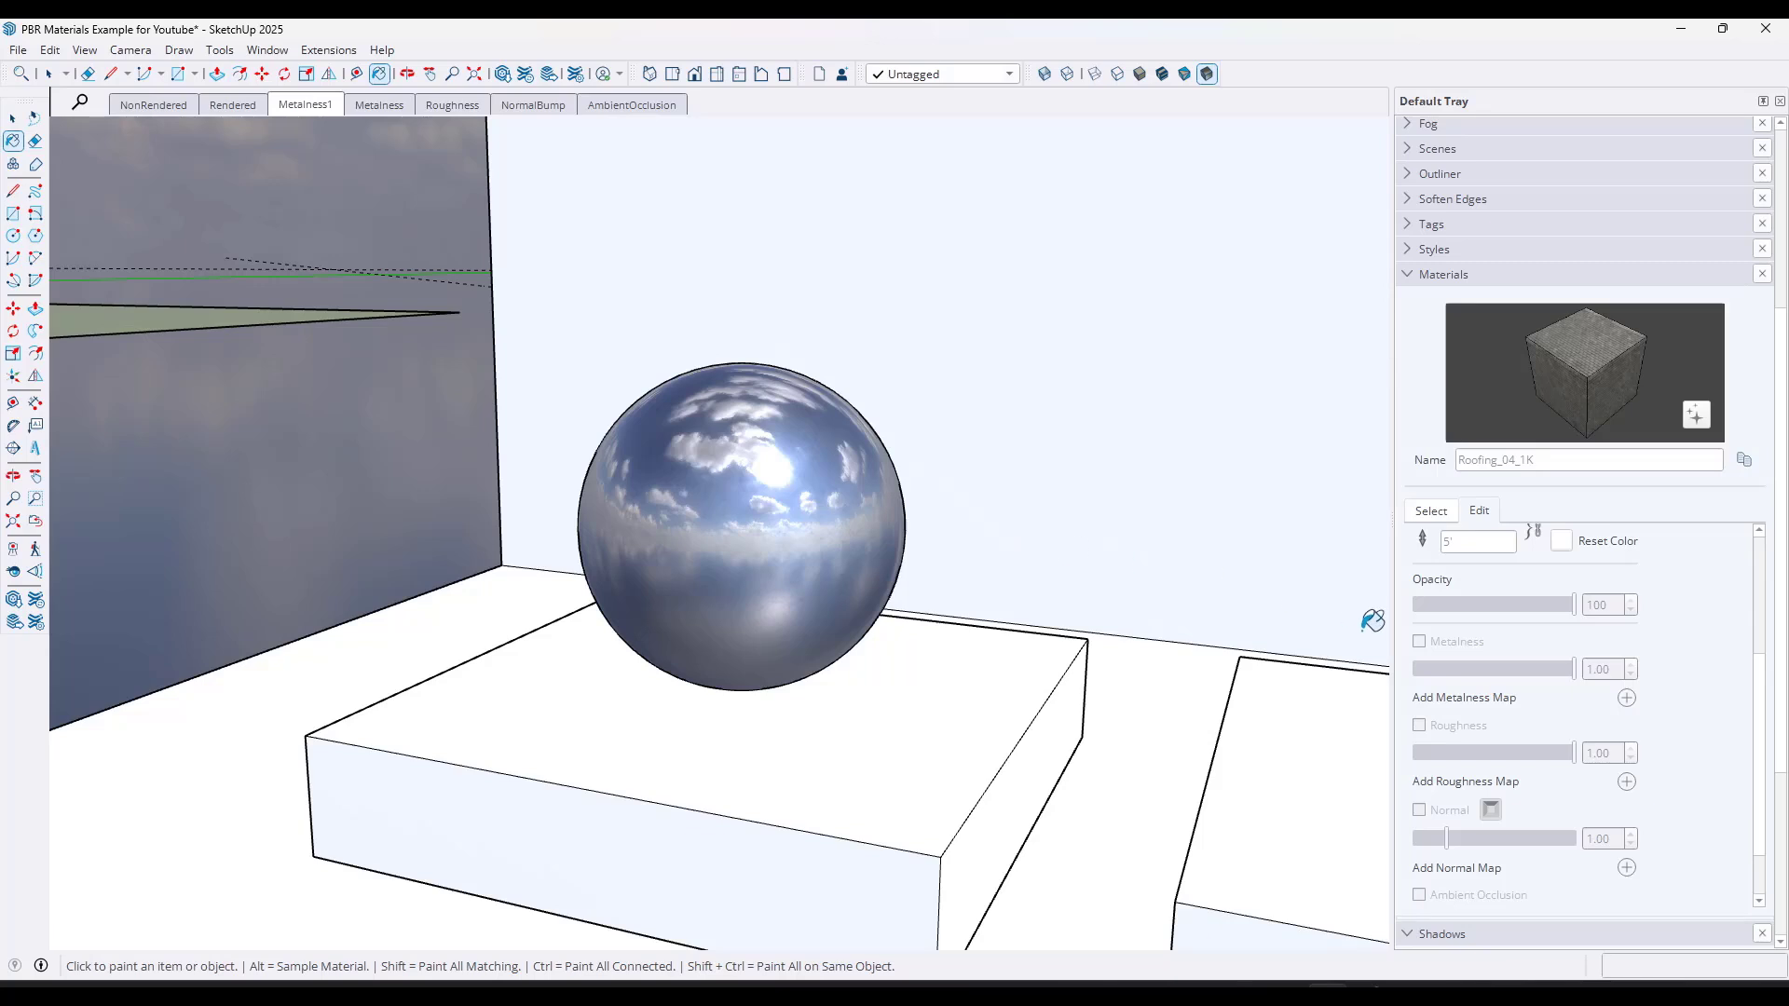
{"action": "left_click", "coordinate": [1432, 511]}
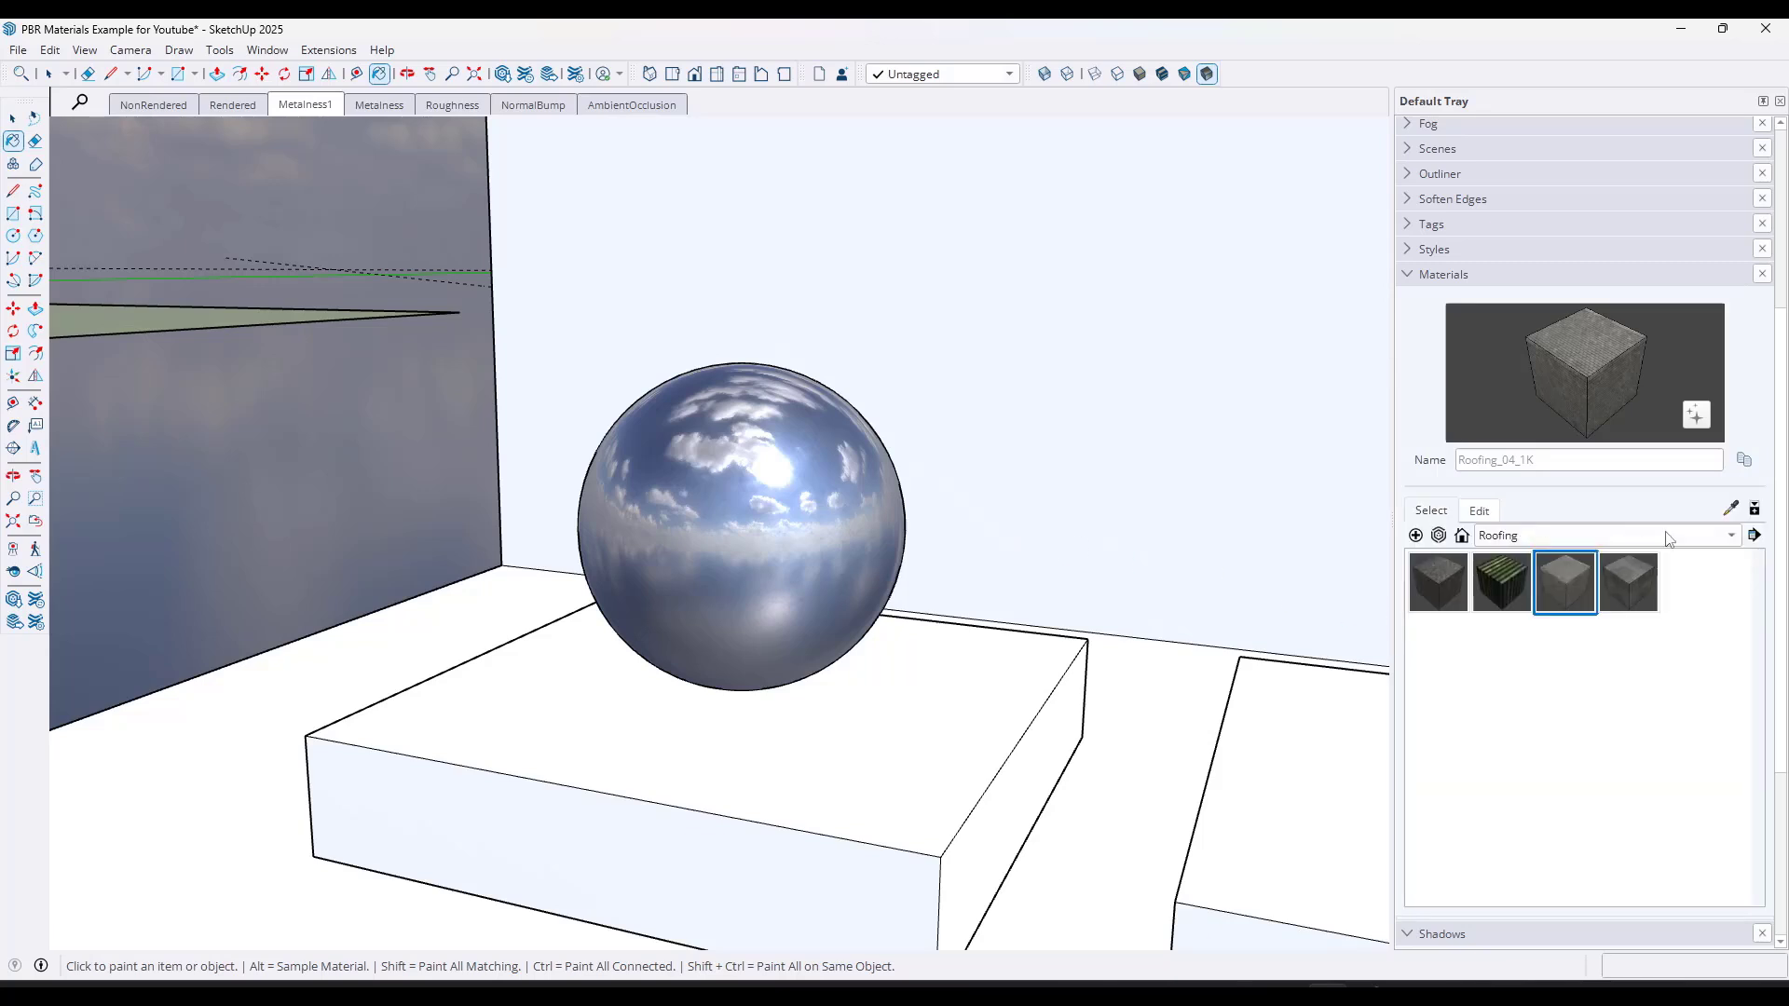
{"action": "left_click", "coordinate": [1730, 509]}
{"action": "left_click", "coordinate": [773, 476]}
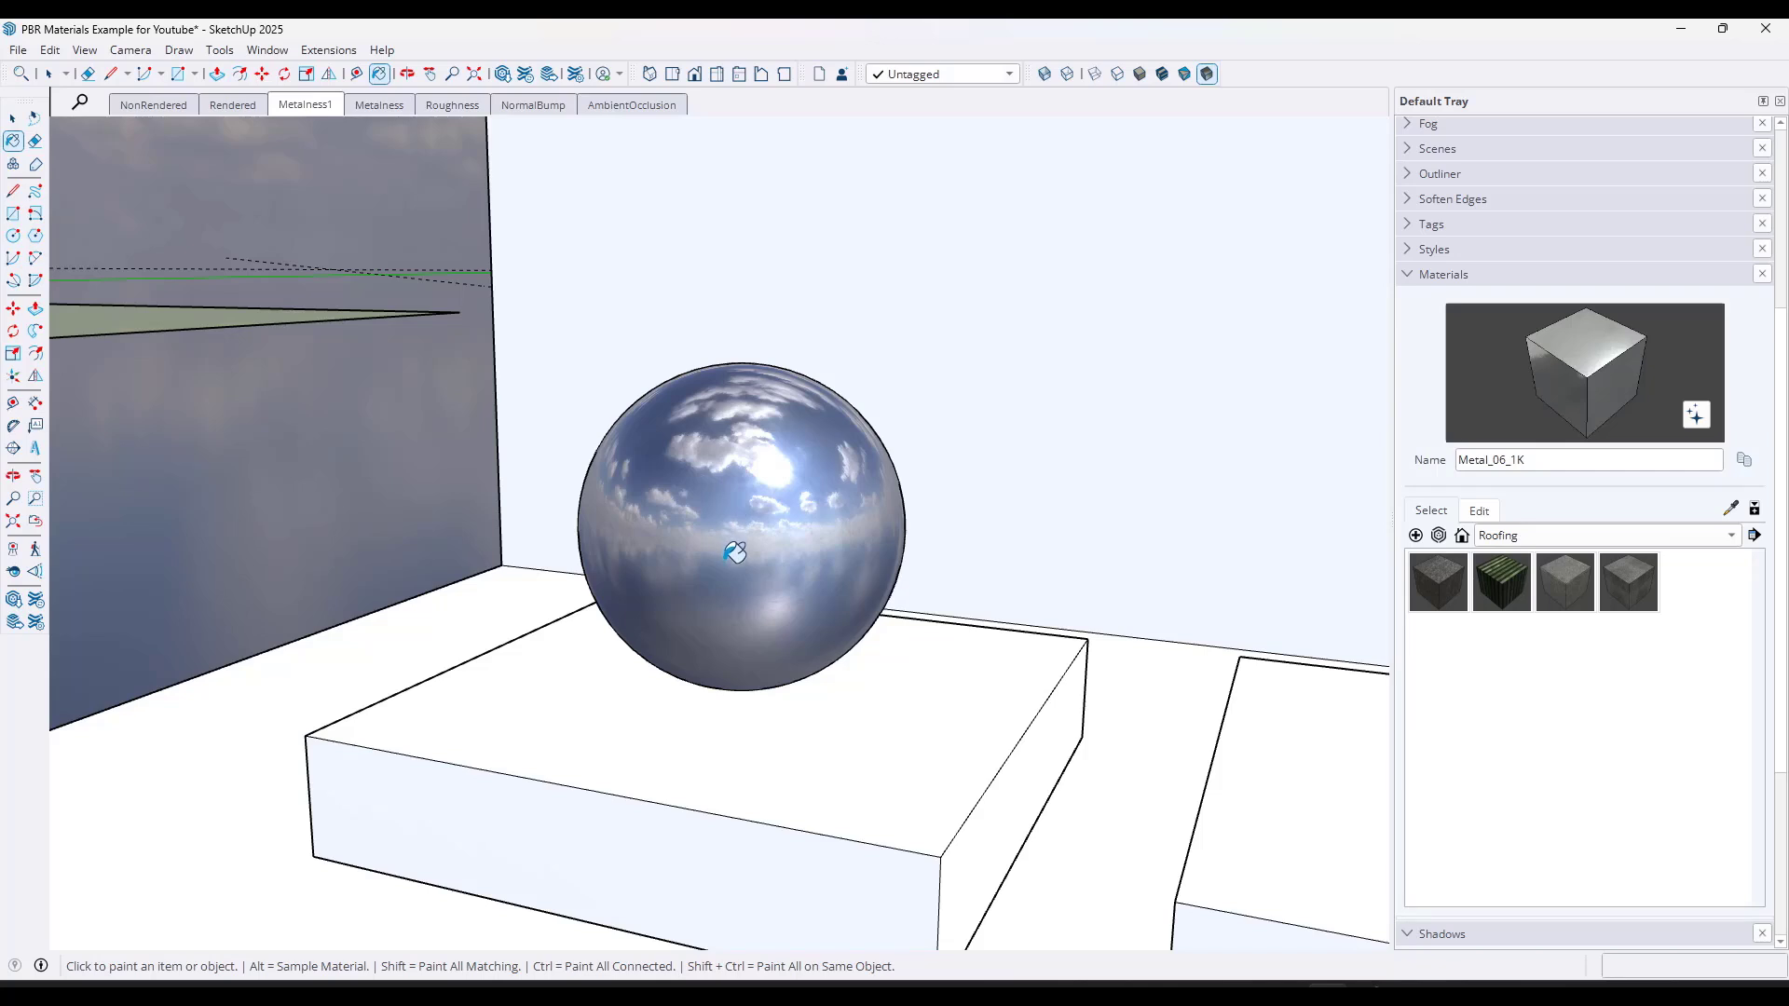
{"action": "left_click", "coordinate": [1730, 509]}
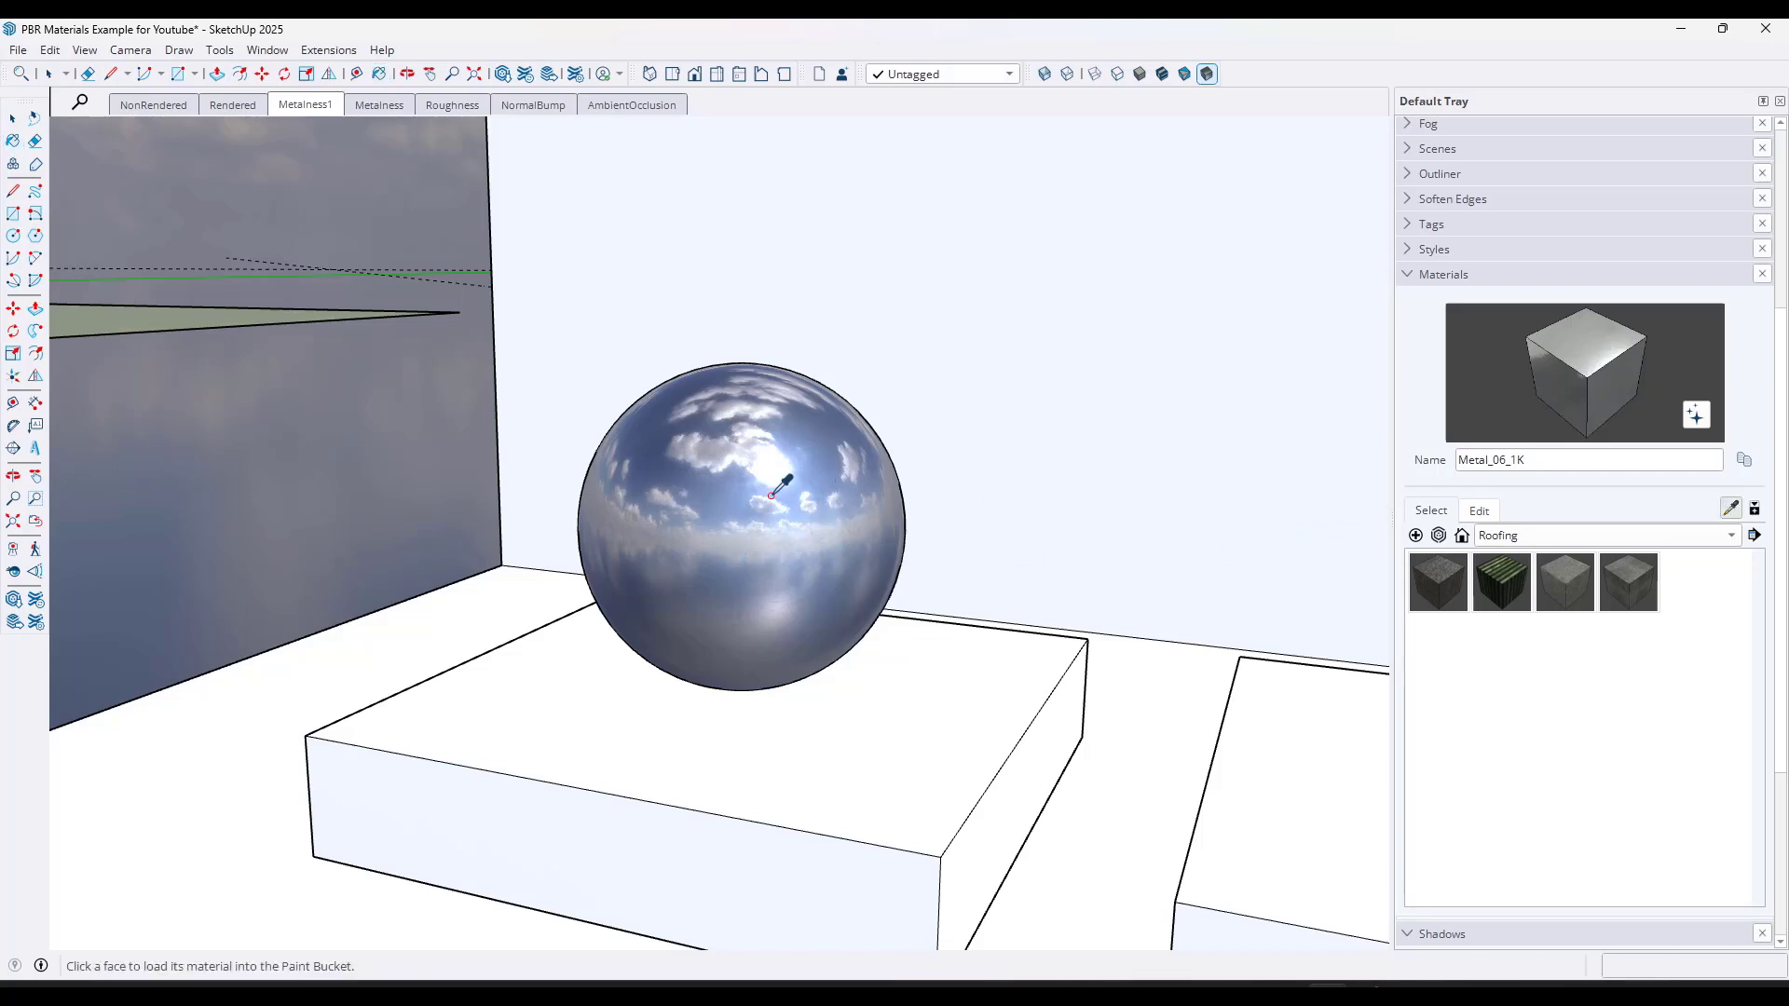
{"action": "left_click", "coordinate": [774, 492]}
{"action": "left_click", "coordinate": [1478, 511]}
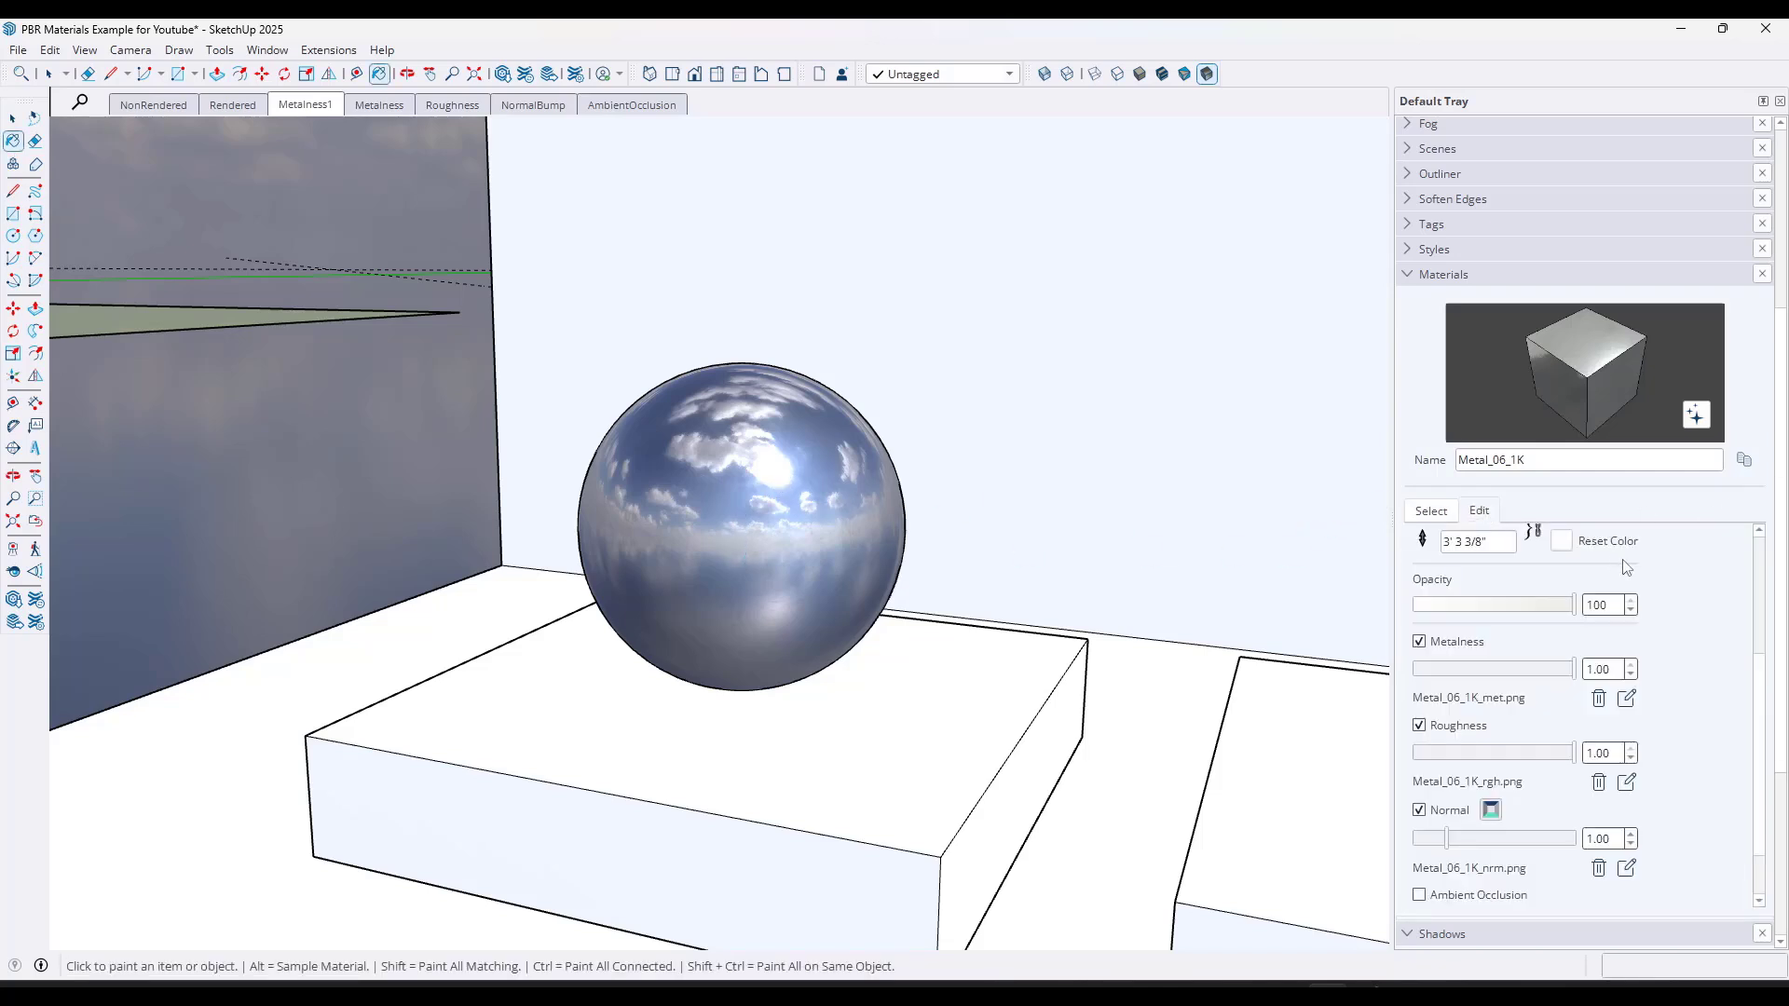
{"action": "scroll", "coordinate": [1711, 630], "scroll_direction": "down", "scroll_amount": 1}
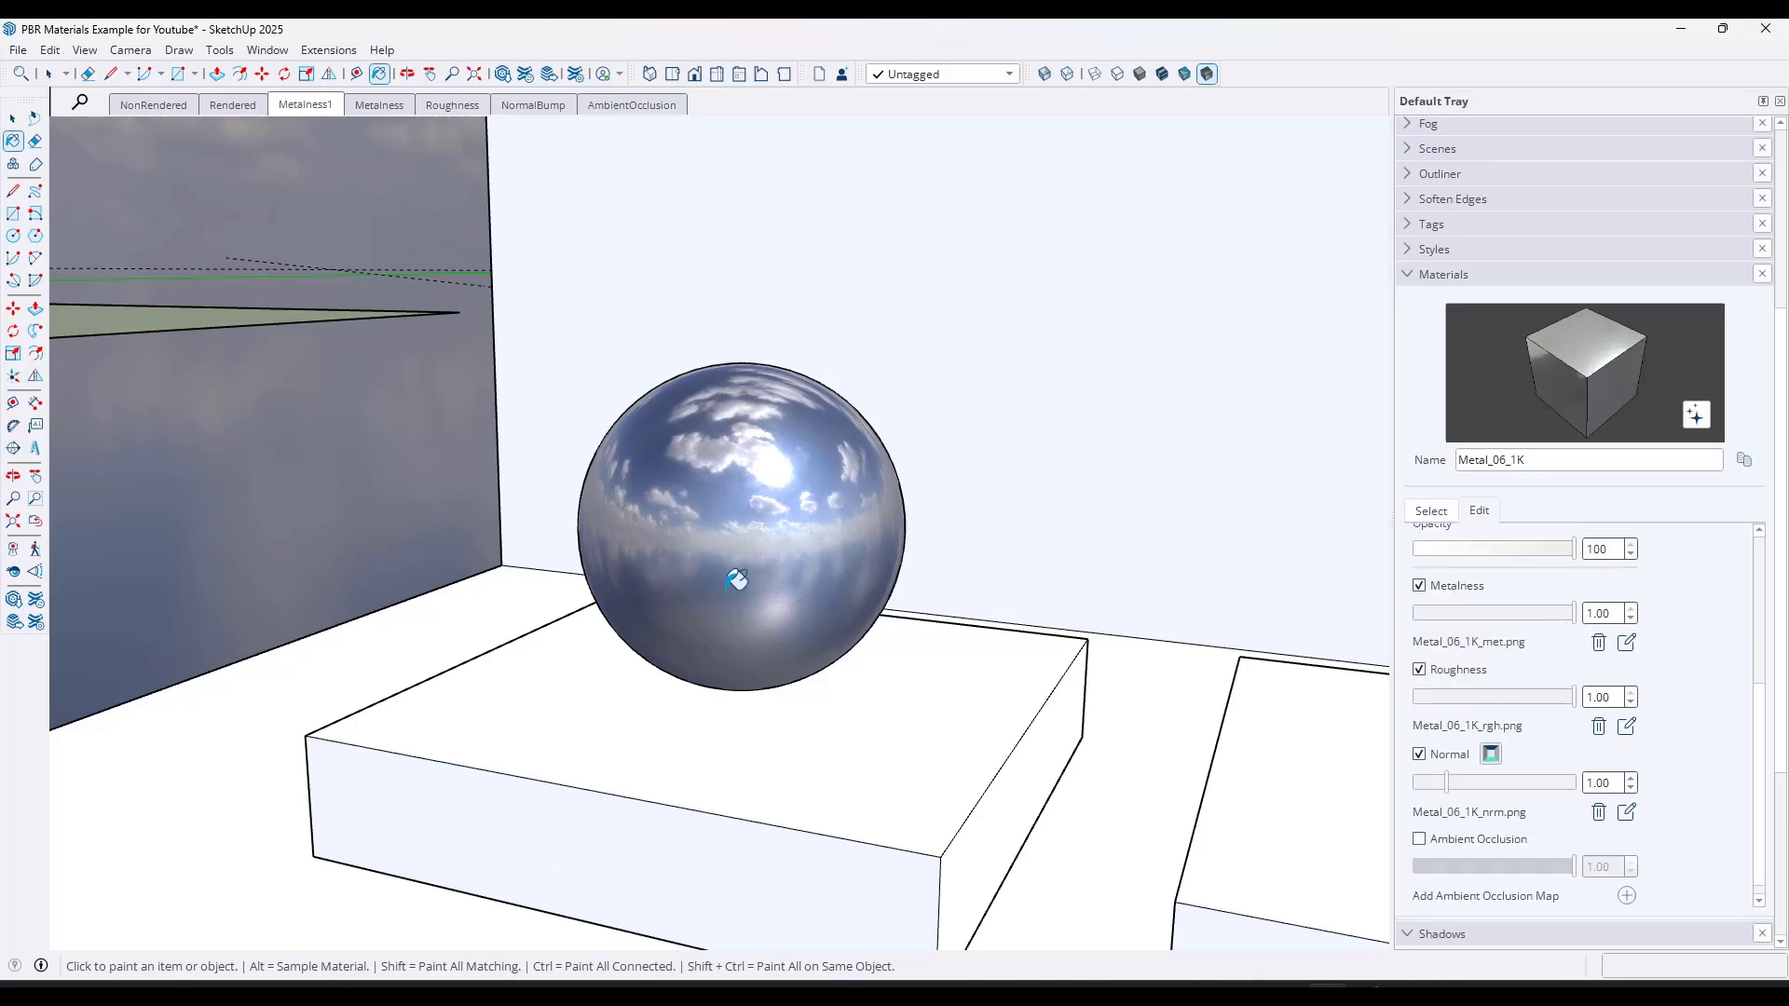
- Vary the metalness of the sphere's material, return it to 1.00, and inspect the reflections up close
{"action": "mouse_move", "coordinate": [736, 579]}
{"action": "middle_mouse_down"}
{"action": "mouse_move", "coordinate": [686, 507]}
{"action": "mouse_move", "coordinate": [1126, 518]}
{"action": "mouse_move", "coordinate": [807, 539]}
{"action": "mouse_move", "coordinate": [995, 610]}
{"action": "middle_mouse_up"}
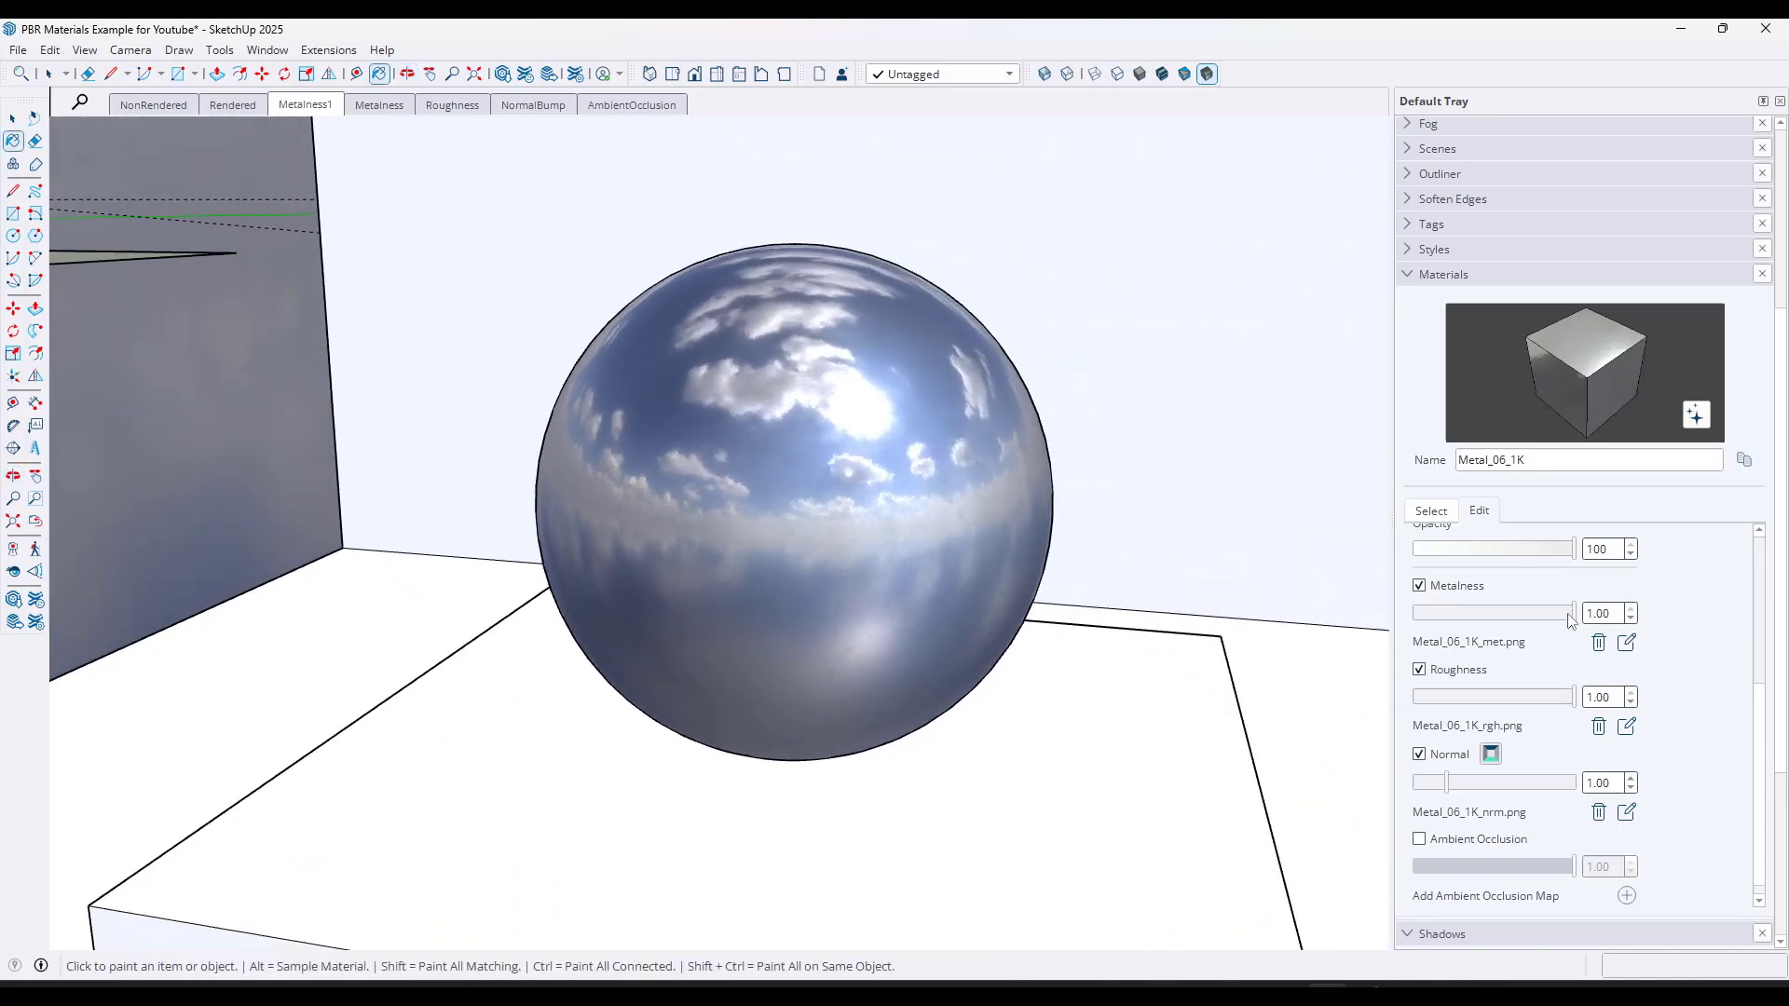
{"action": "left_click_drag", "start_coordinate": [1571, 615], "coordinate": [1604, 631]}
{"action": "mouse_move", "coordinate": [1031, 559]}
{"action": "middle_mouse_down"}
{"action": "mouse_move", "coordinate": [813, 528]}
{"action": "mouse_move", "coordinate": [1417, 567]}
{"action": "mouse_move", "coordinate": [1409, 654]}
{"action": "mouse_move", "coordinate": [930, 467]}
{"action": "middle_mouse_up"}
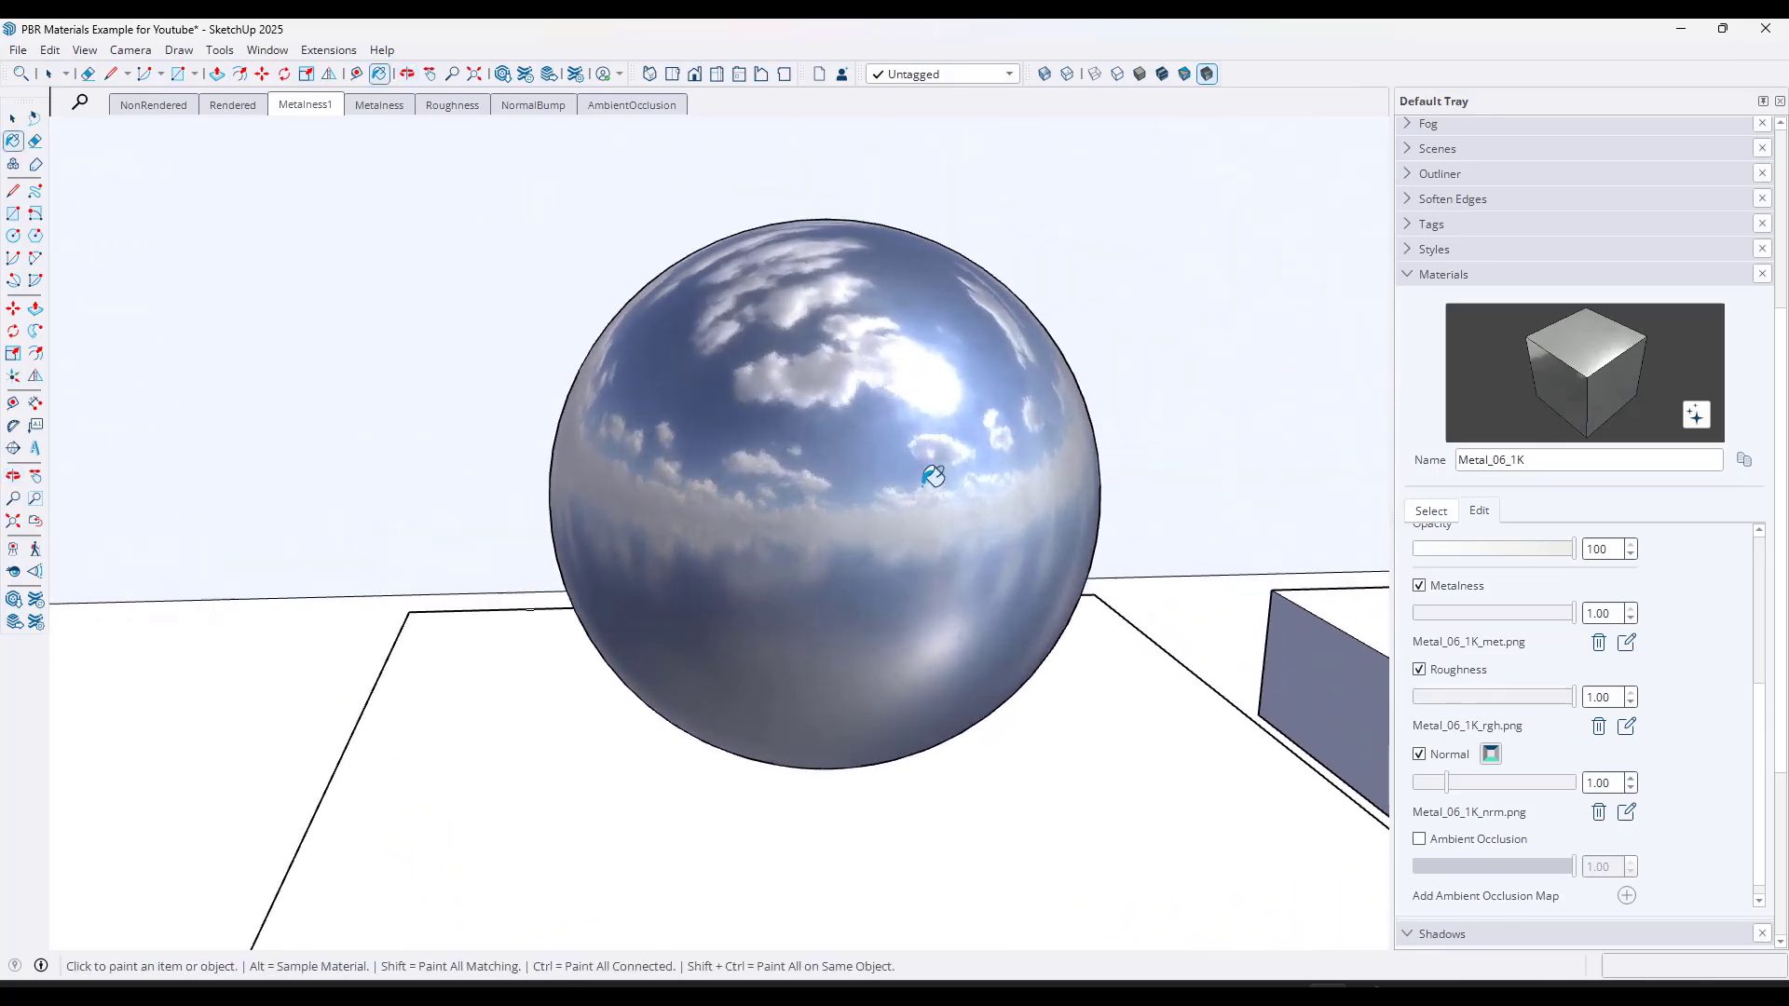
{"action": "scroll", "coordinate": [882, 325], "scroll_direction": "up", "scroll_amount": 3}
{"action": "middle_click_drag", "start_coordinate": [866, 339], "coordinate": [1260, 484]}
- Rotate the Sky - Partial Clouds 2K IBL environment to an angle of 230
{"action": "left_click", "coordinate": [1407, 274]}
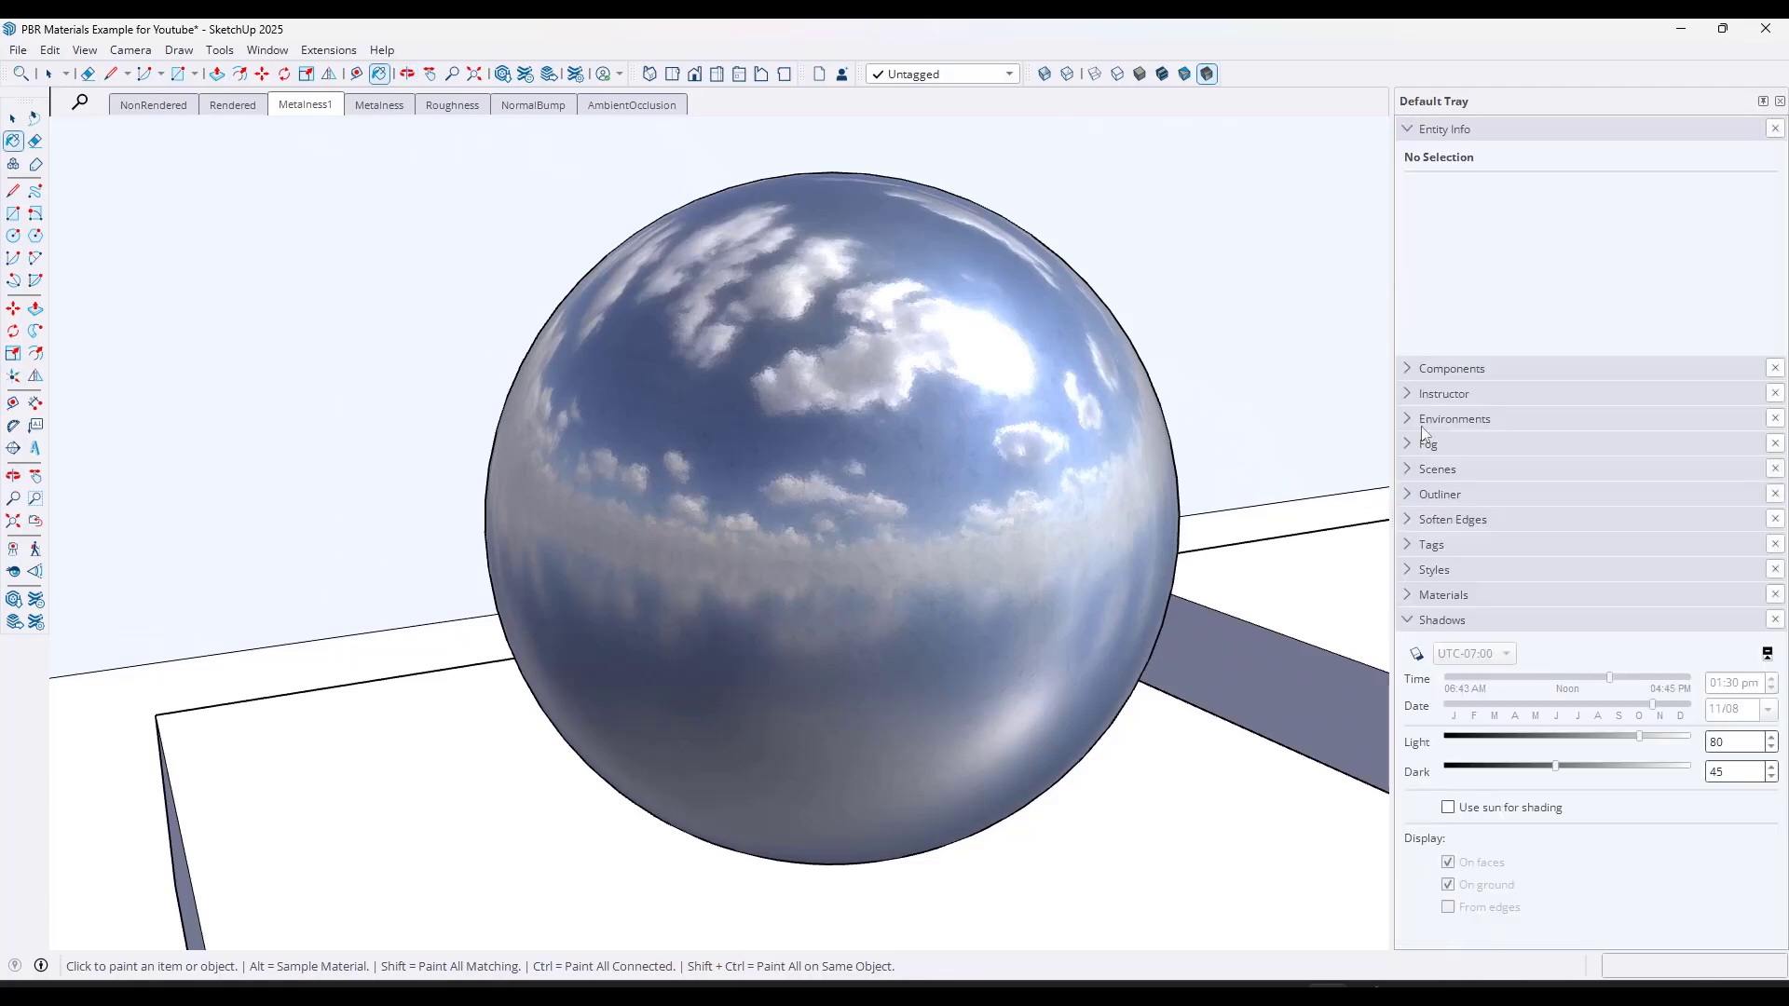
{"action": "left_click", "coordinate": [1408, 419]}
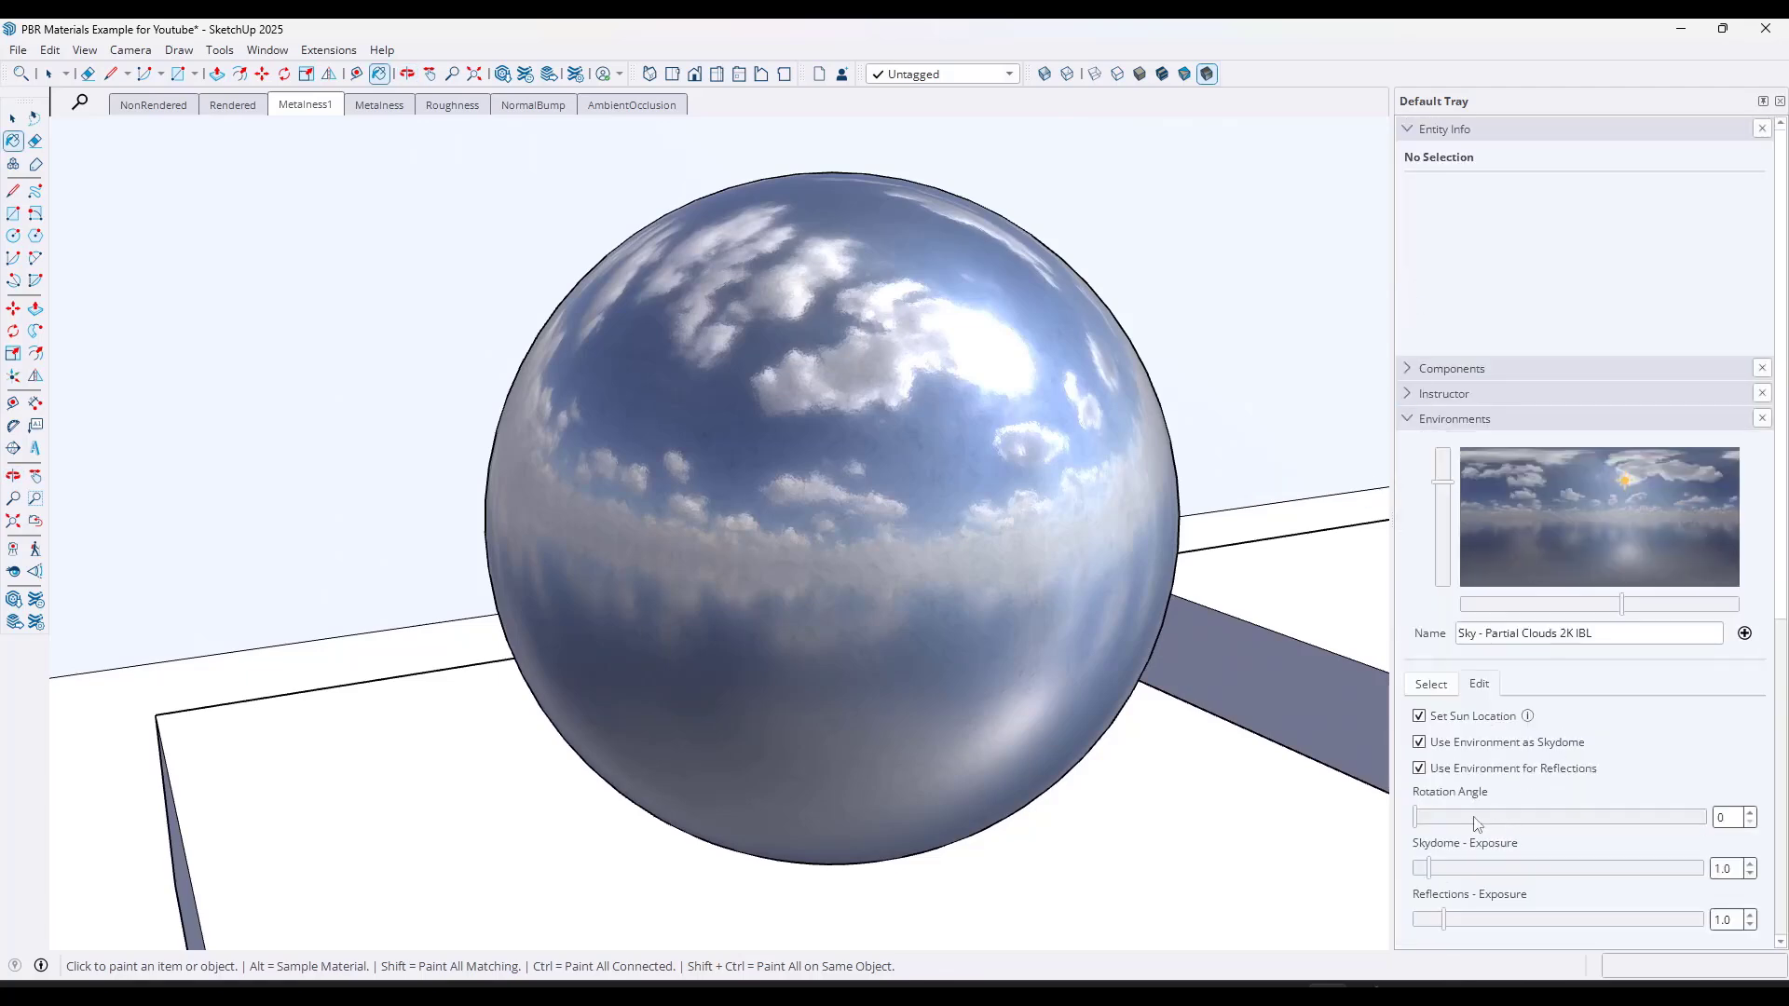
{"action": "left_click_drag", "start_coordinate": [1416, 817], "coordinate": [1599, 848]}
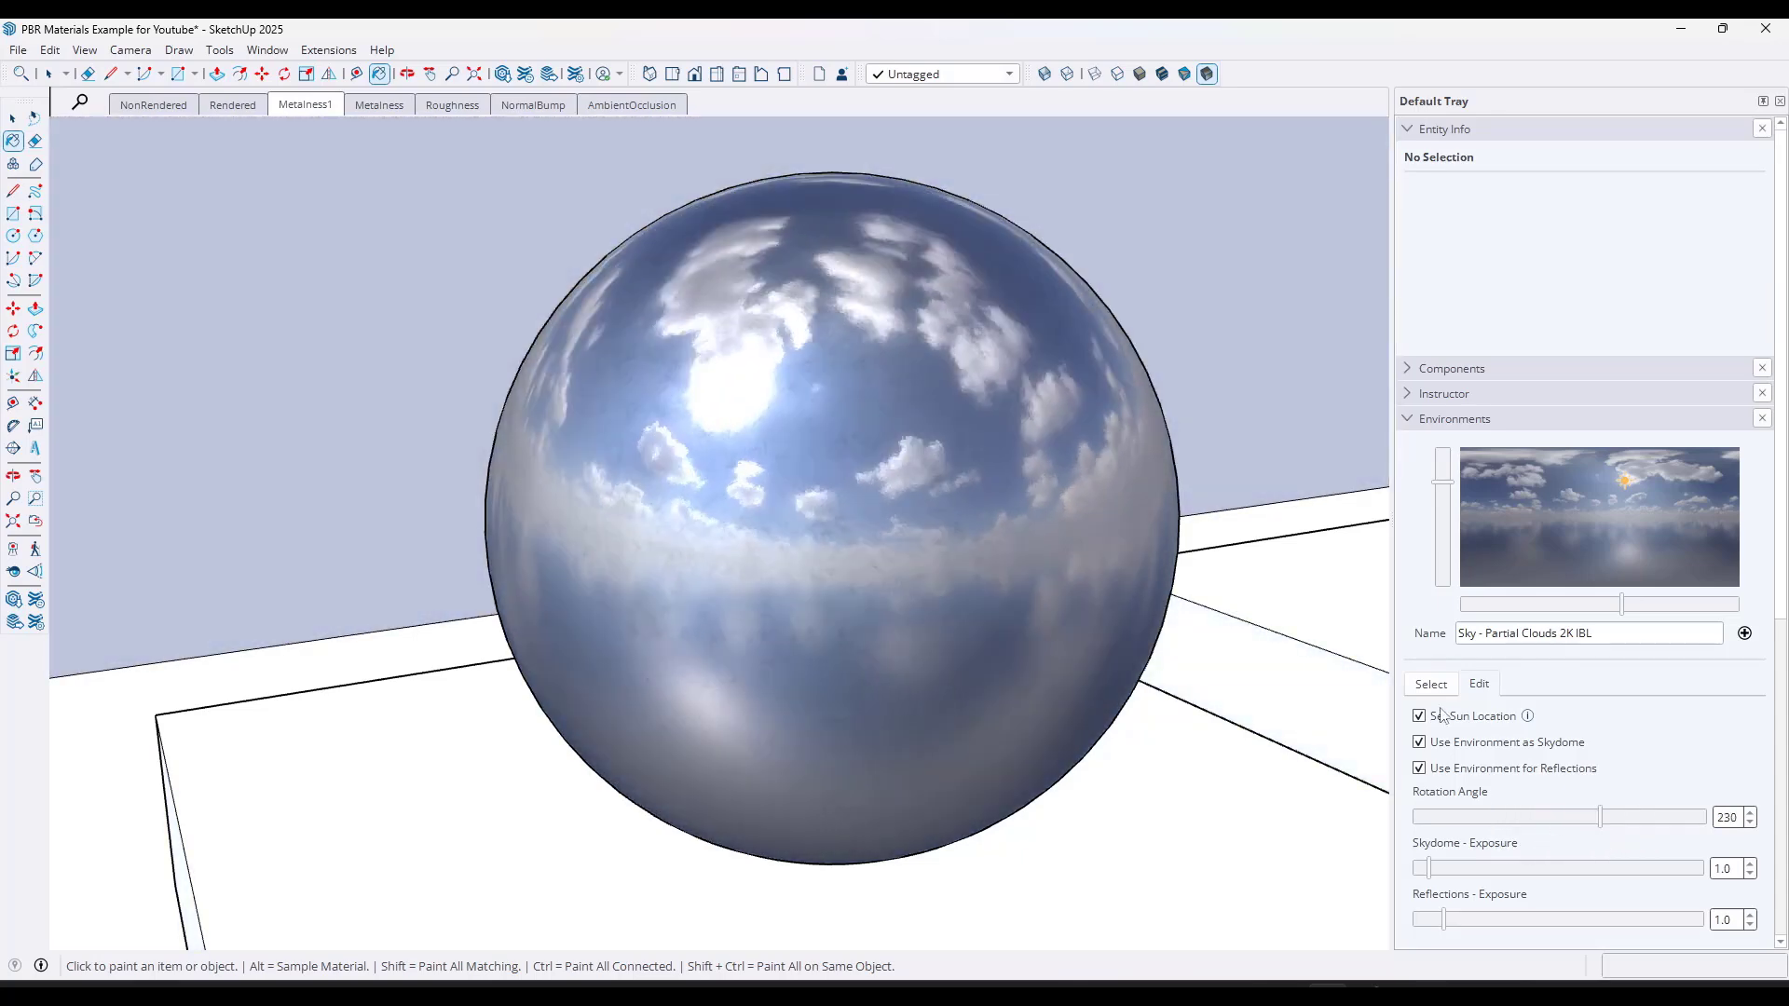
- Apply the Breezeway 2K IBL environment with its sun location enabled and a rotation angle of 186
{"action": "left_click", "coordinate": [1443, 687]}
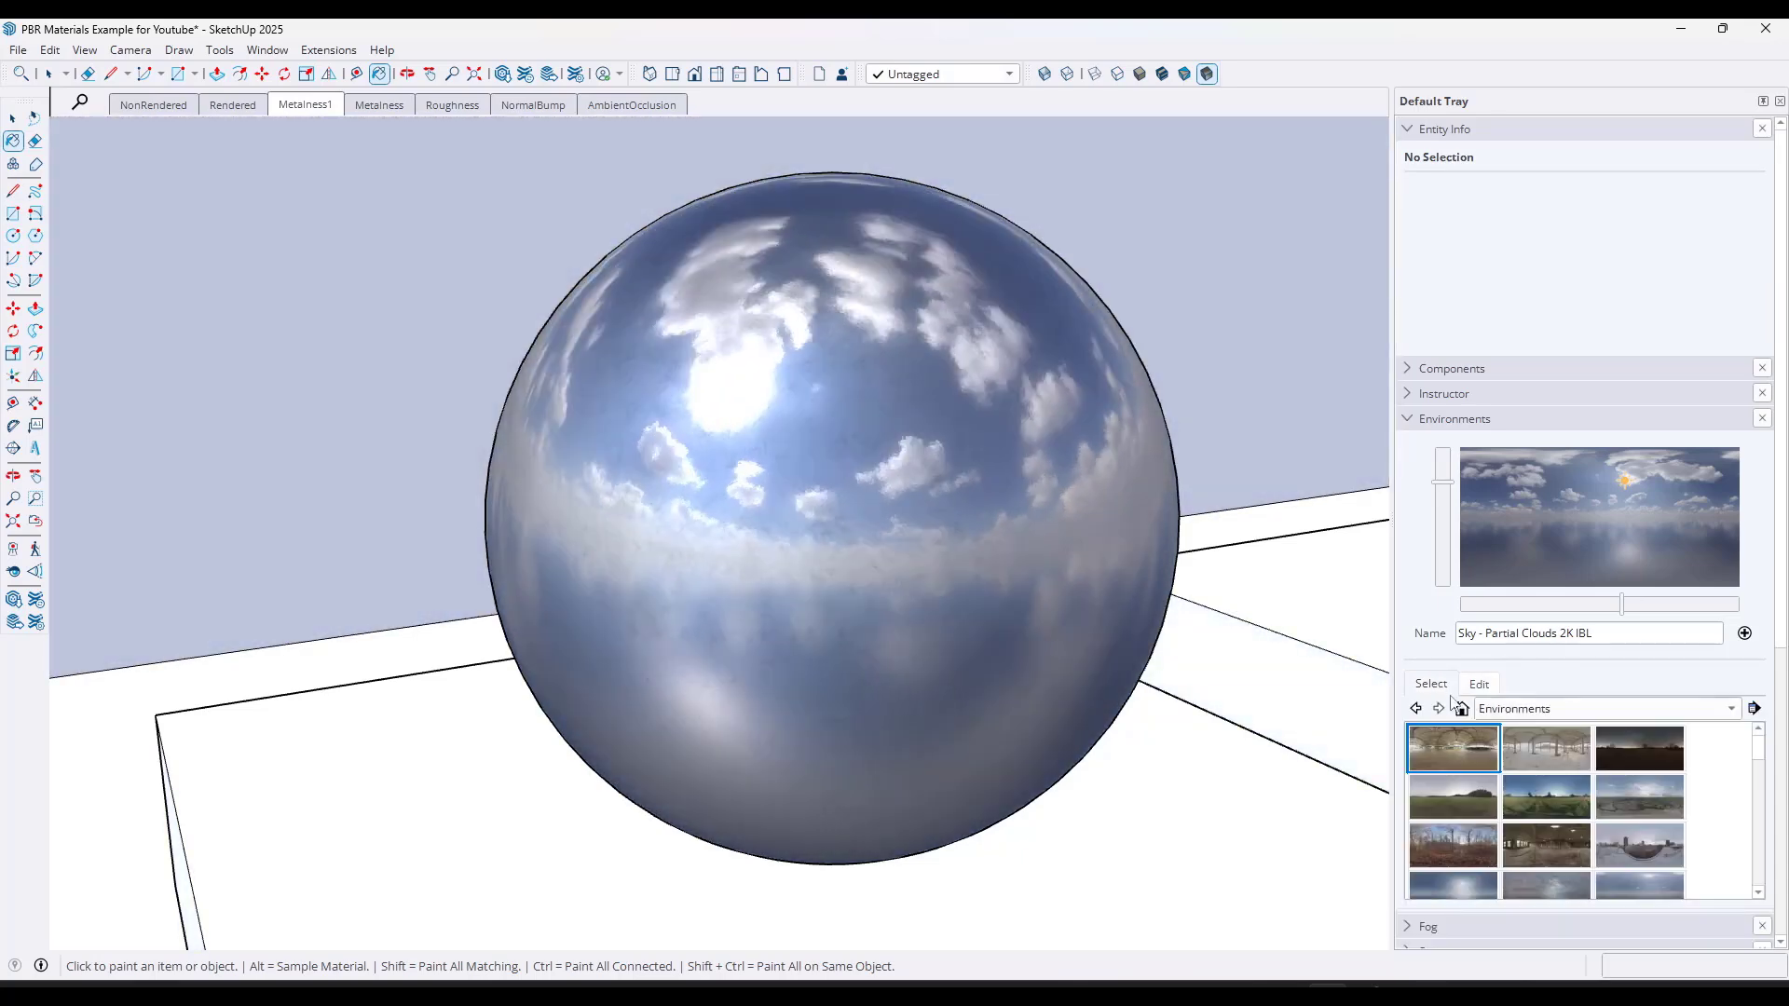
{"action": "left_click", "coordinate": [1474, 751]}
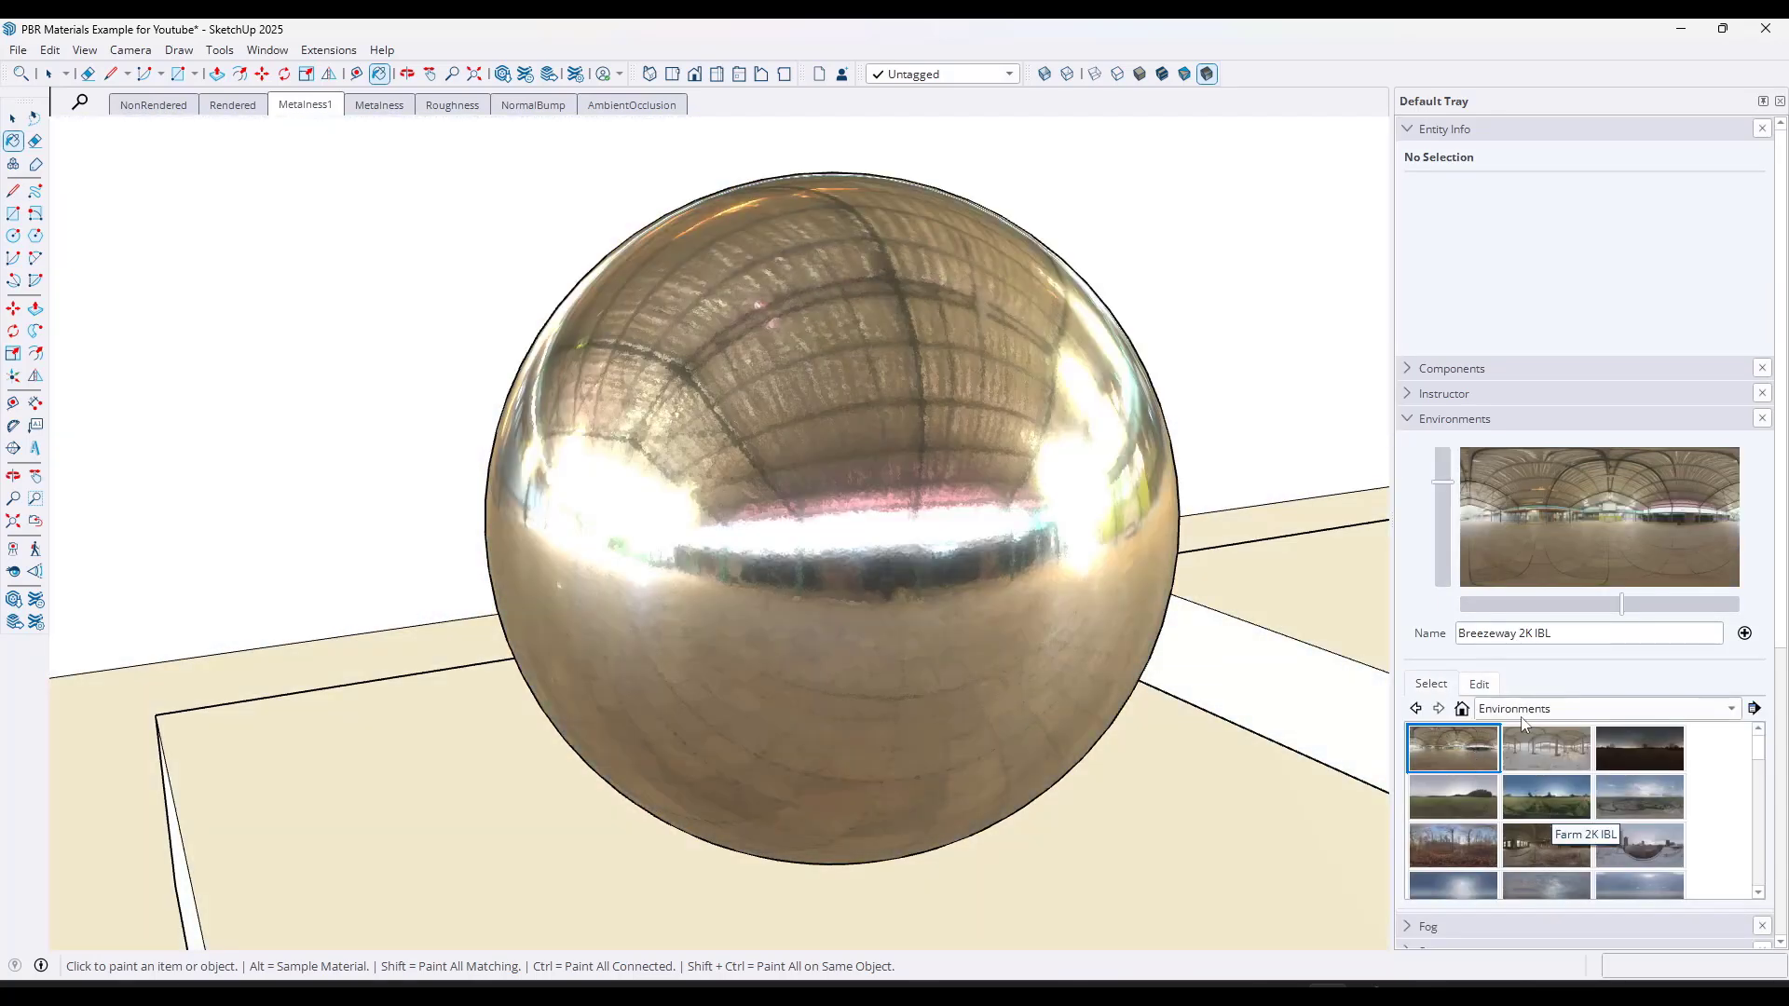
{"action": "left_click", "coordinate": [1479, 686]}
{"action": "left_click", "coordinate": [1444, 716]}
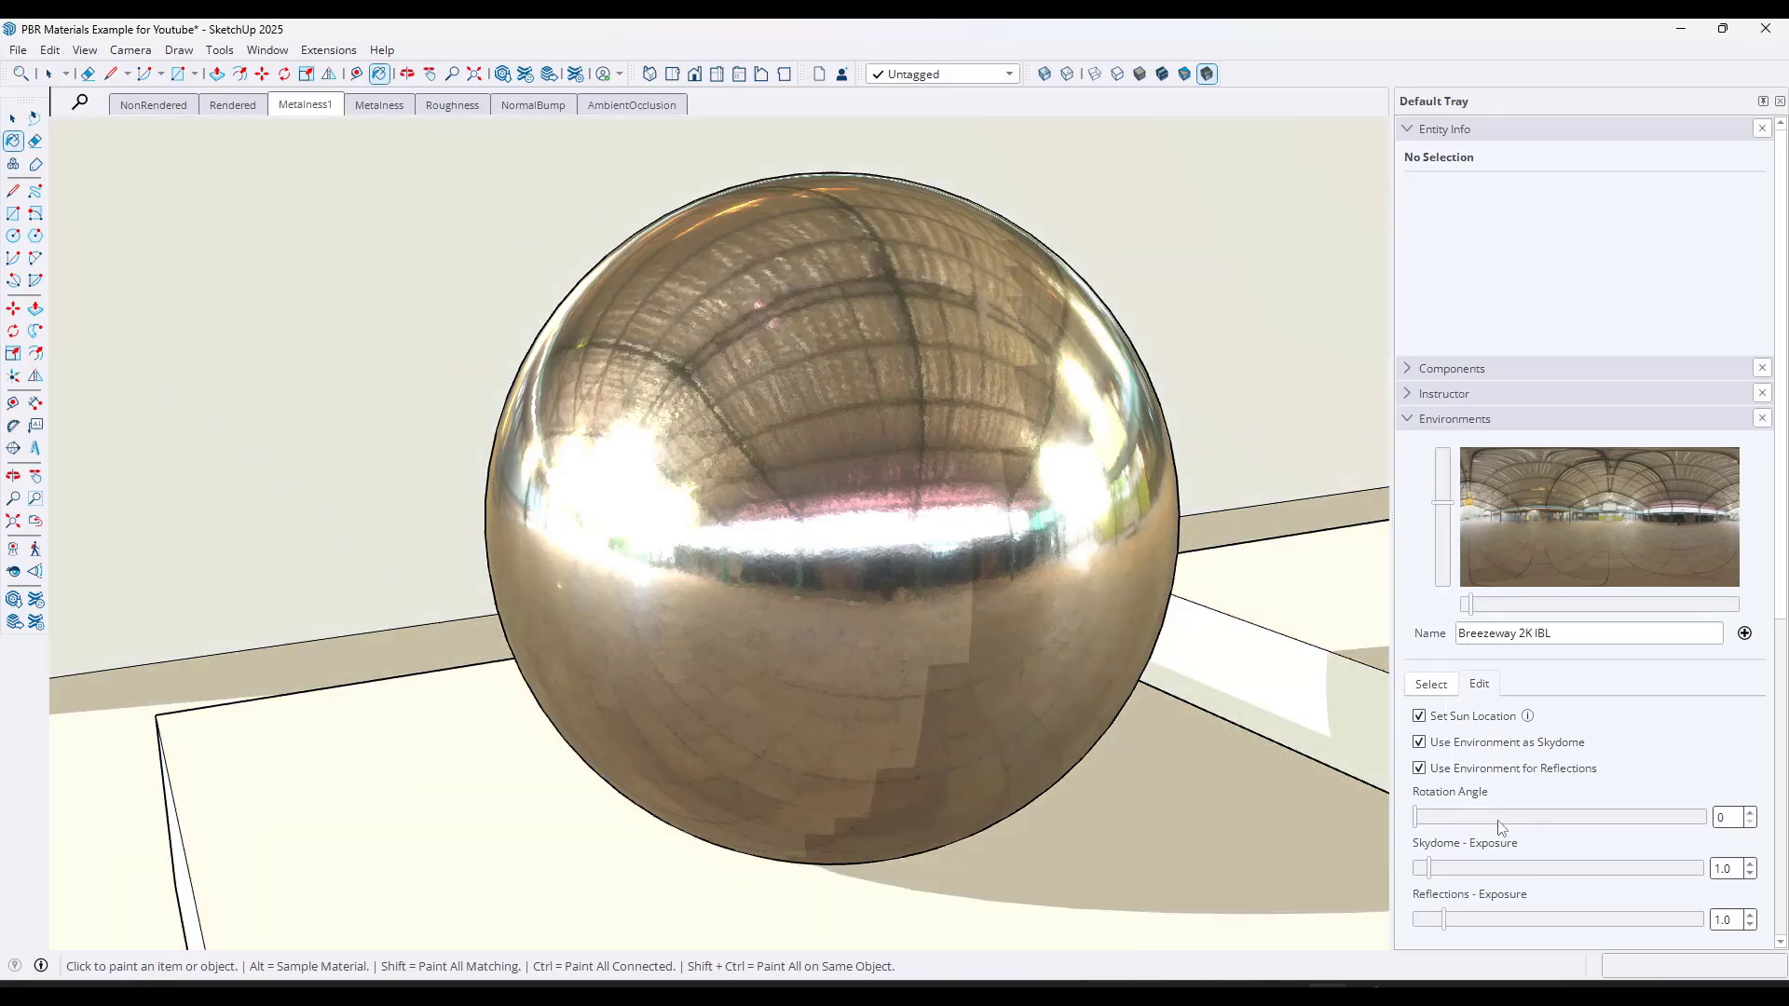
{"action": "left_click_drag", "start_coordinate": [1499, 827], "coordinate": [1564, 843]}
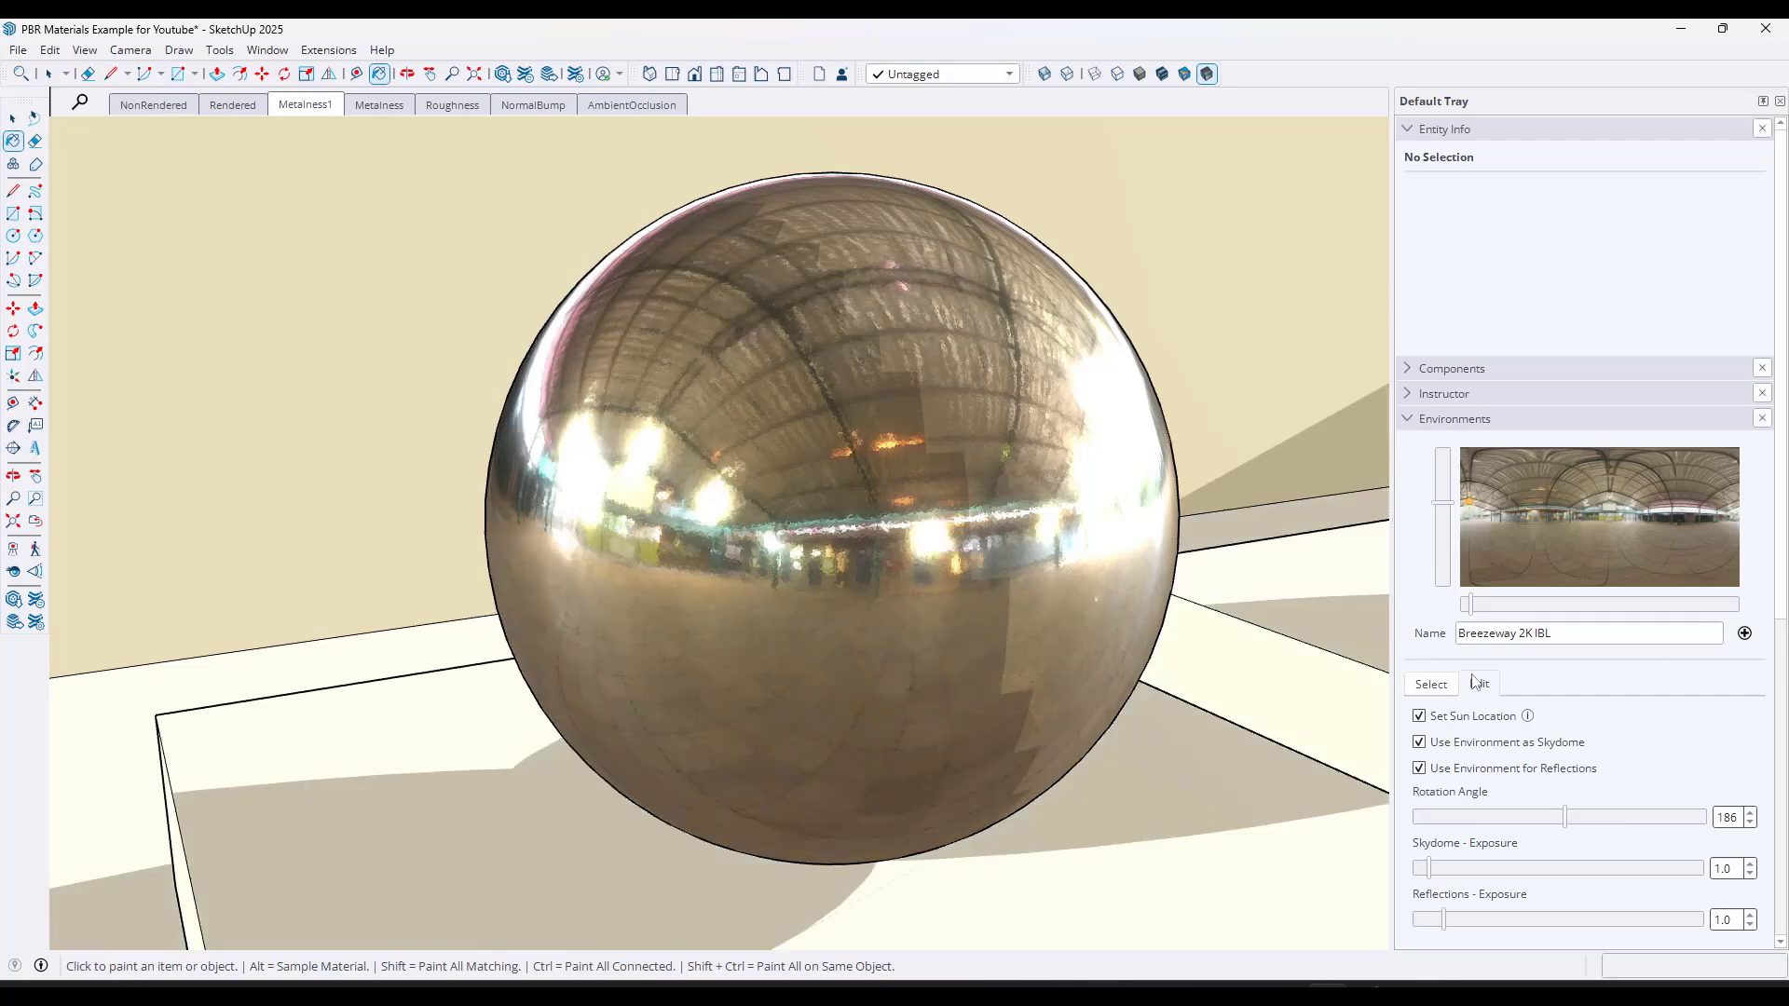
- Set the sphere material's metalness to 0.96 with roughness at 1.00, and inspect the reflections up close
{"action": "left_click", "coordinate": [1406, 418]}
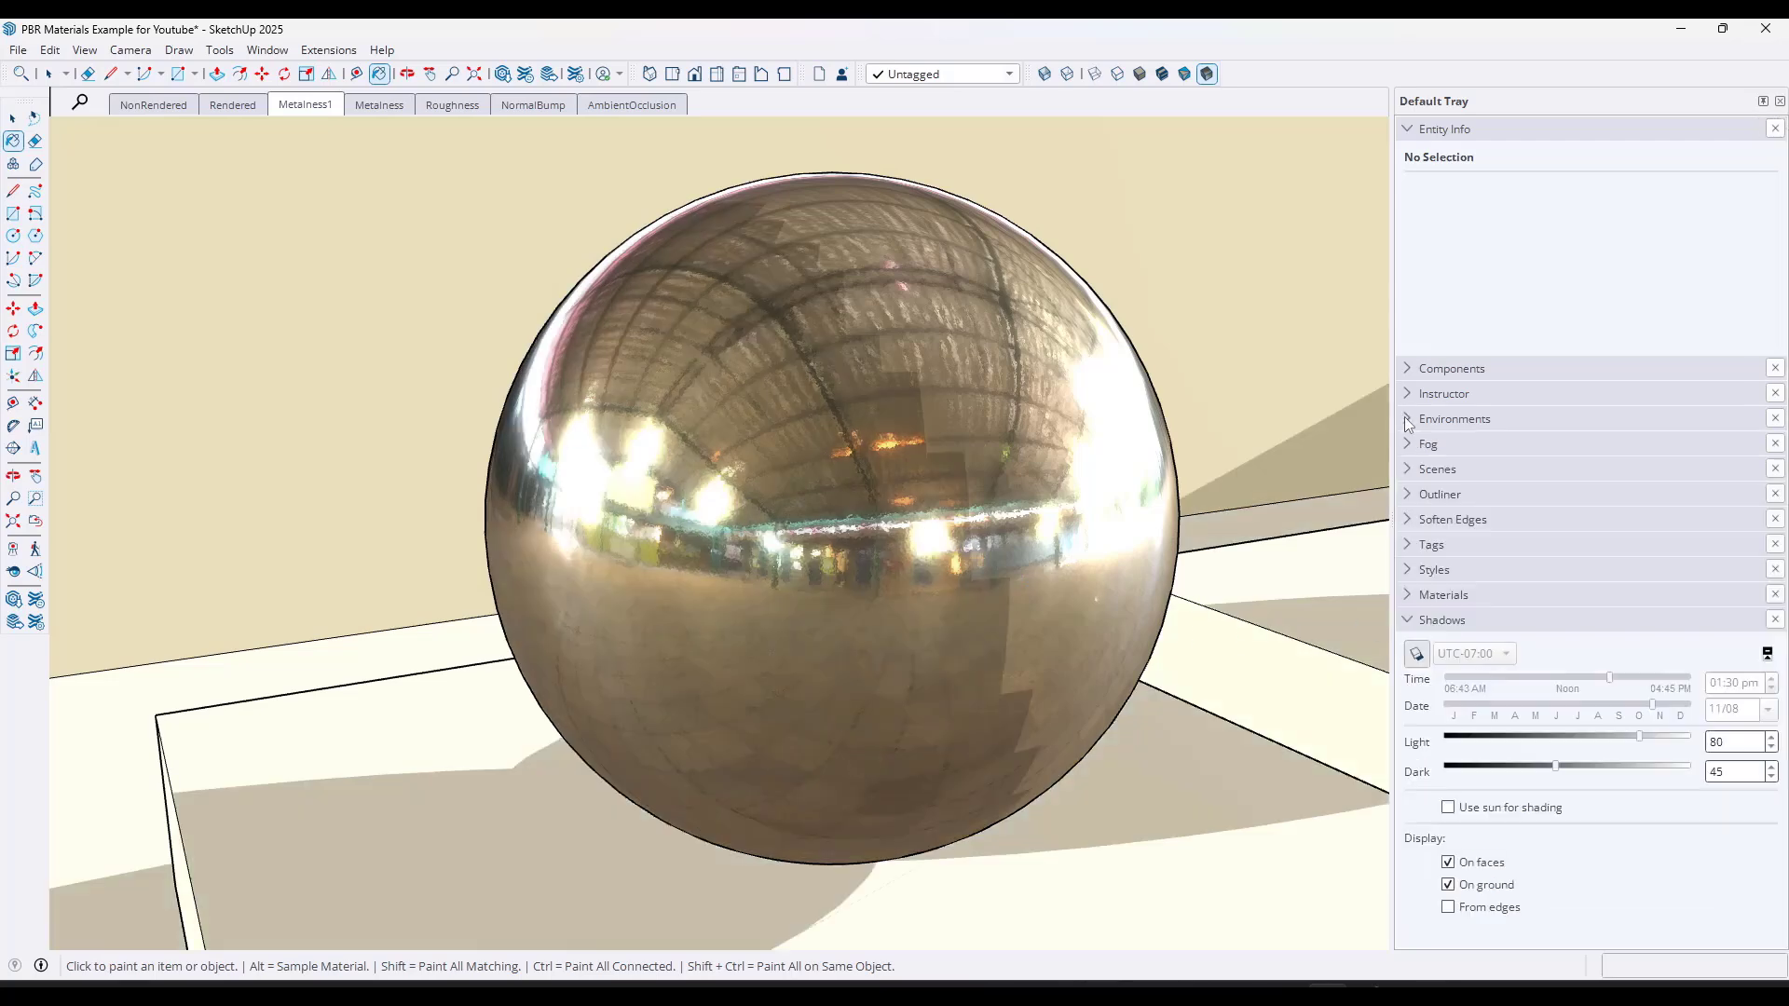
{"action": "left_click", "coordinate": [1421, 596]}
{"action": "scroll", "coordinate": [1701, 532], "scroll_direction": "down", "scroll_amount": 3}
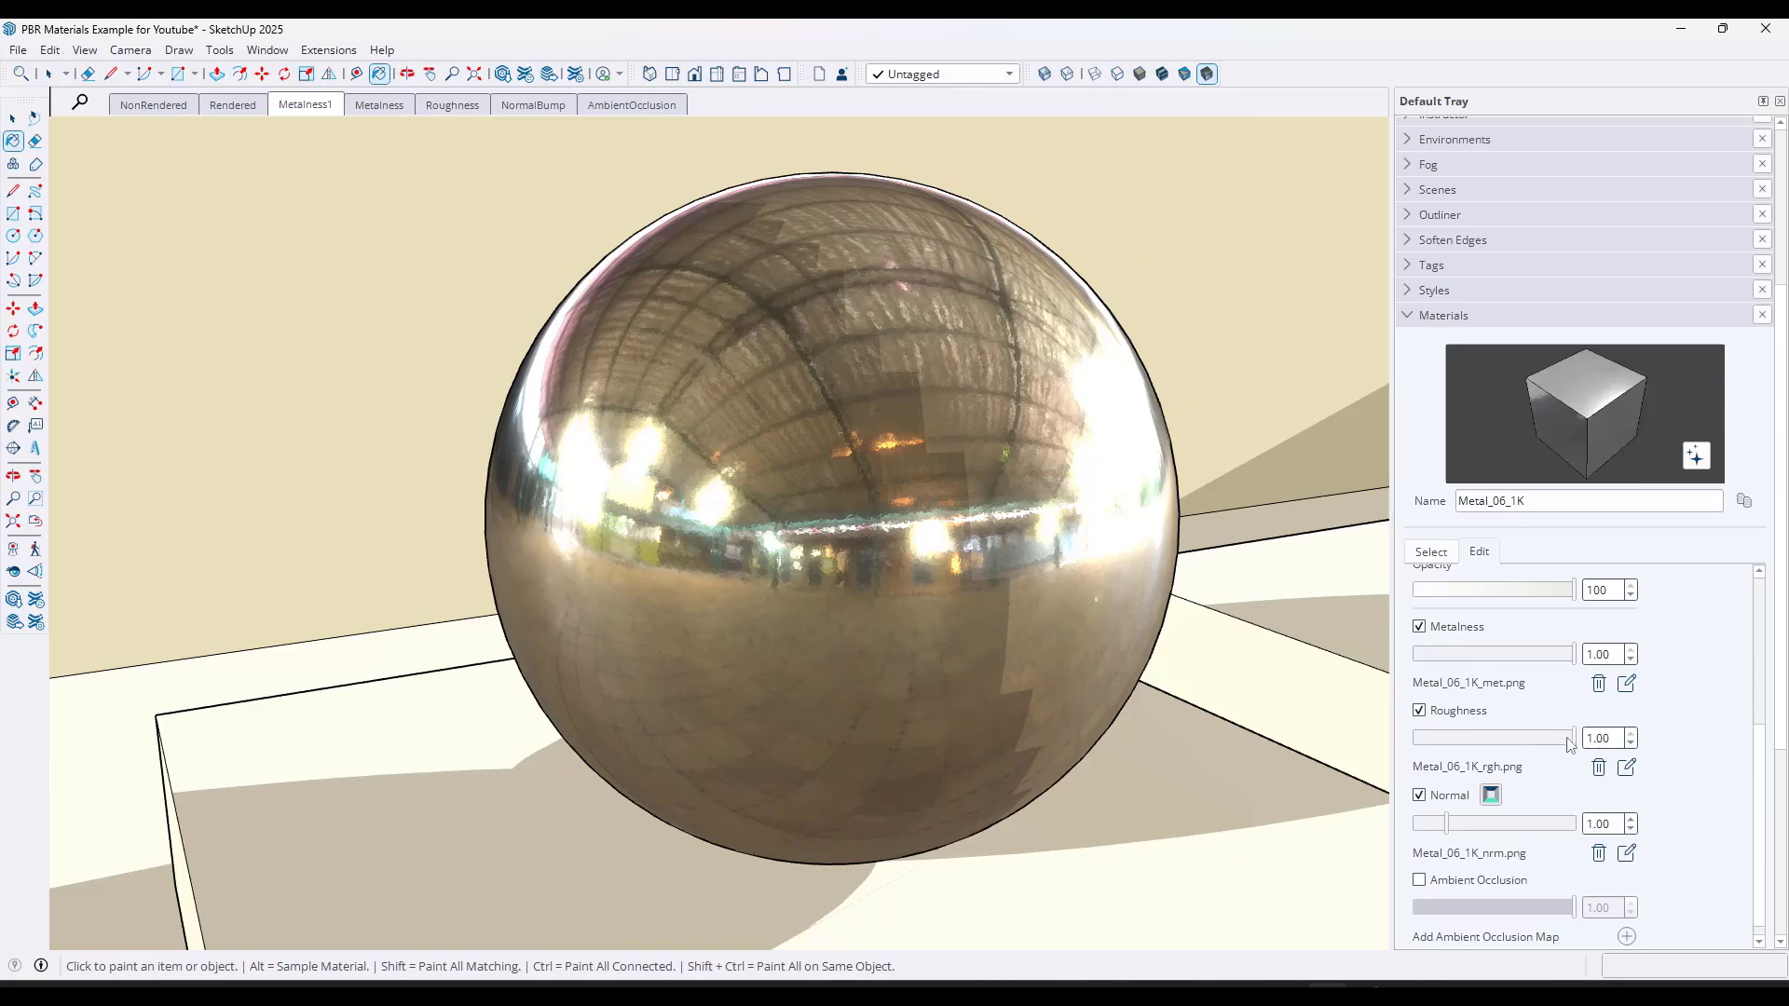
{"action": "mouse_move", "coordinate": [1564, 745]}
{"action": "left_mouse_down"}
{"action": "mouse_move", "coordinate": [1415, 746]}
{"action": "mouse_move", "coordinate": [1574, 740]}
{"action": "left_mouse_up"}
{"action": "mouse_move", "coordinate": [1571, 656]}
{"action": "left_mouse_down"}
{"action": "mouse_move", "coordinate": [1456, 670]}
{"action": "mouse_move", "coordinate": [1570, 656]}
{"action": "left_mouse_up"}
{"action": "key", "text": "o"}
{"action": "scroll", "coordinate": [1149, 434], "scroll_direction": "up", "scroll_amount": 3}
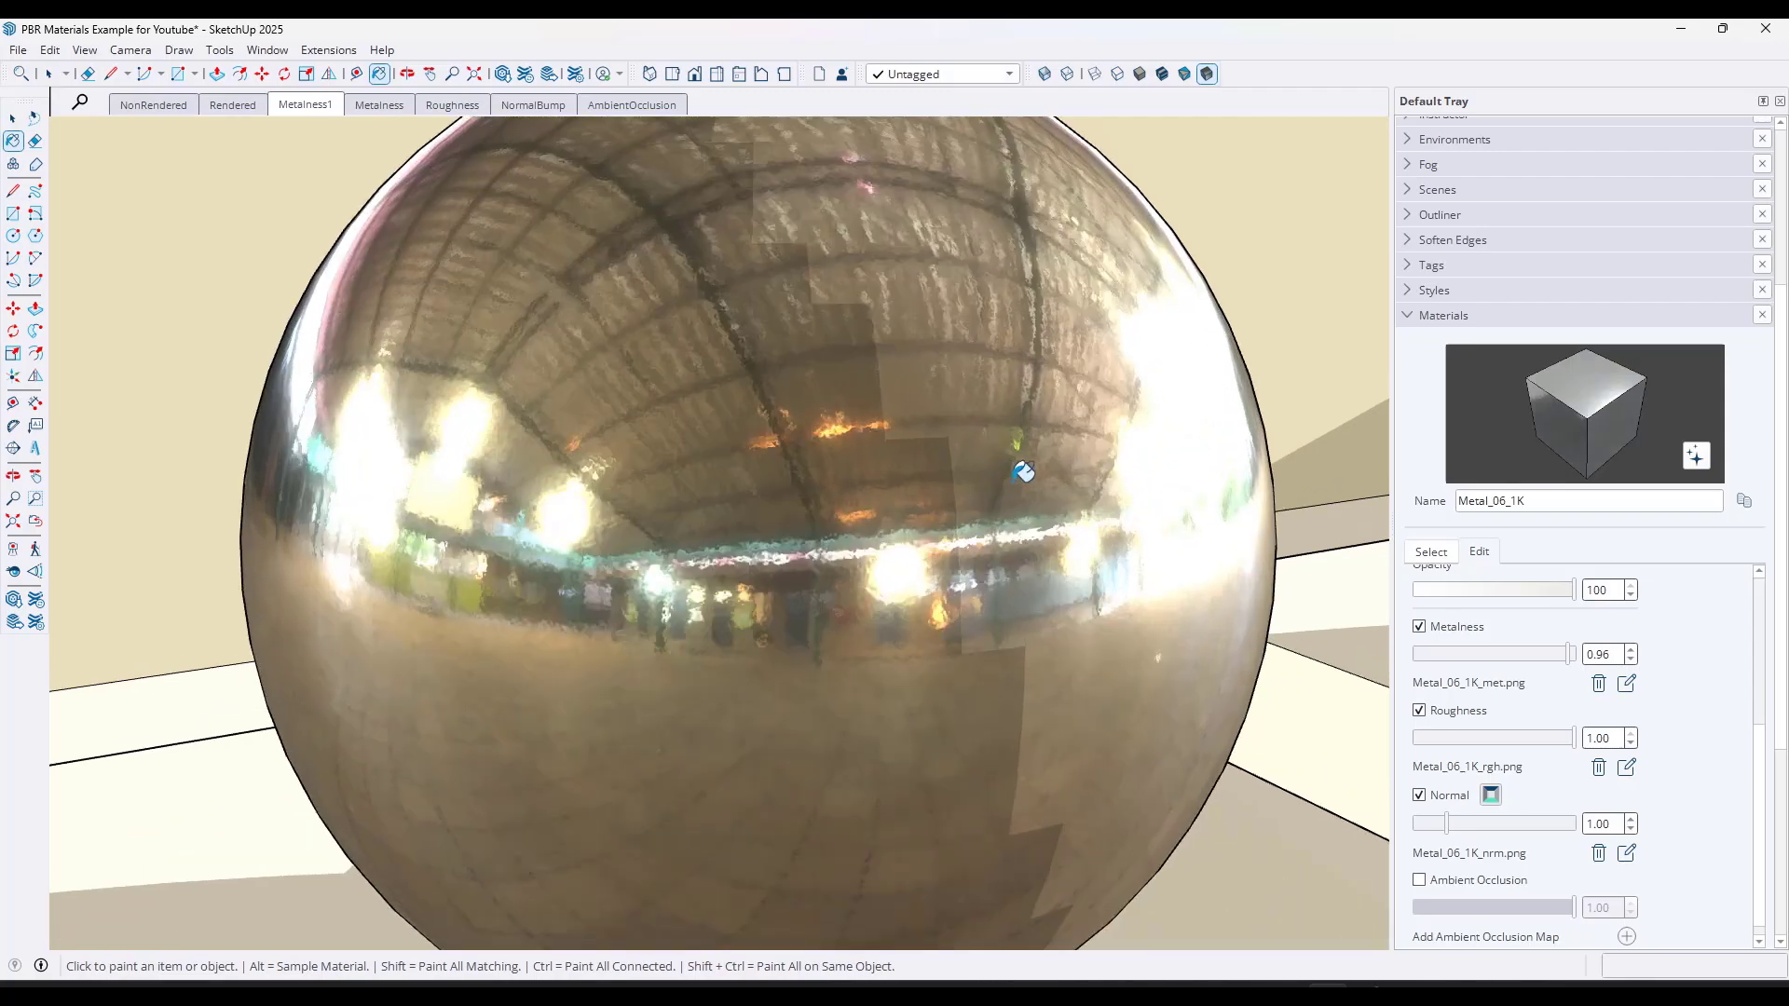
{"action": "key", "text": "b"}
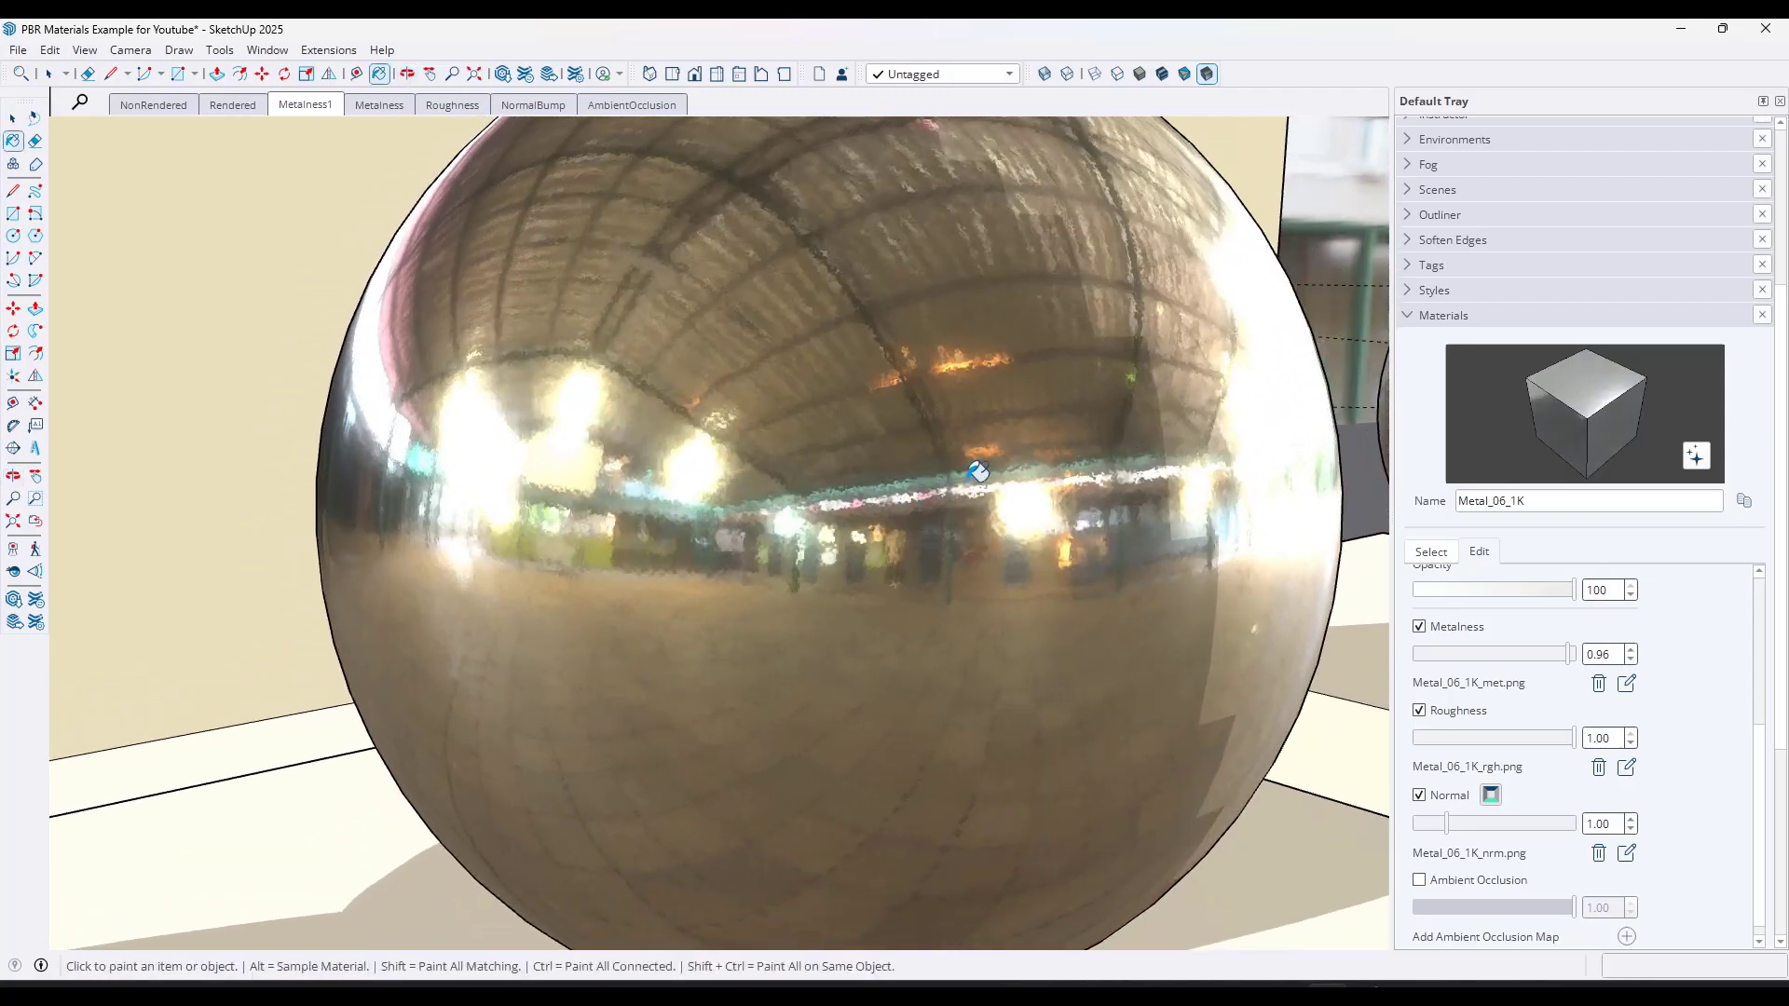
- Set the metallic sphere material's metalness and roughness both to 0.00 and inspect the surface
{"action": "scroll", "coordinate": [1124, 460], "scroll_direction": "down", "scroll_amount": 3}
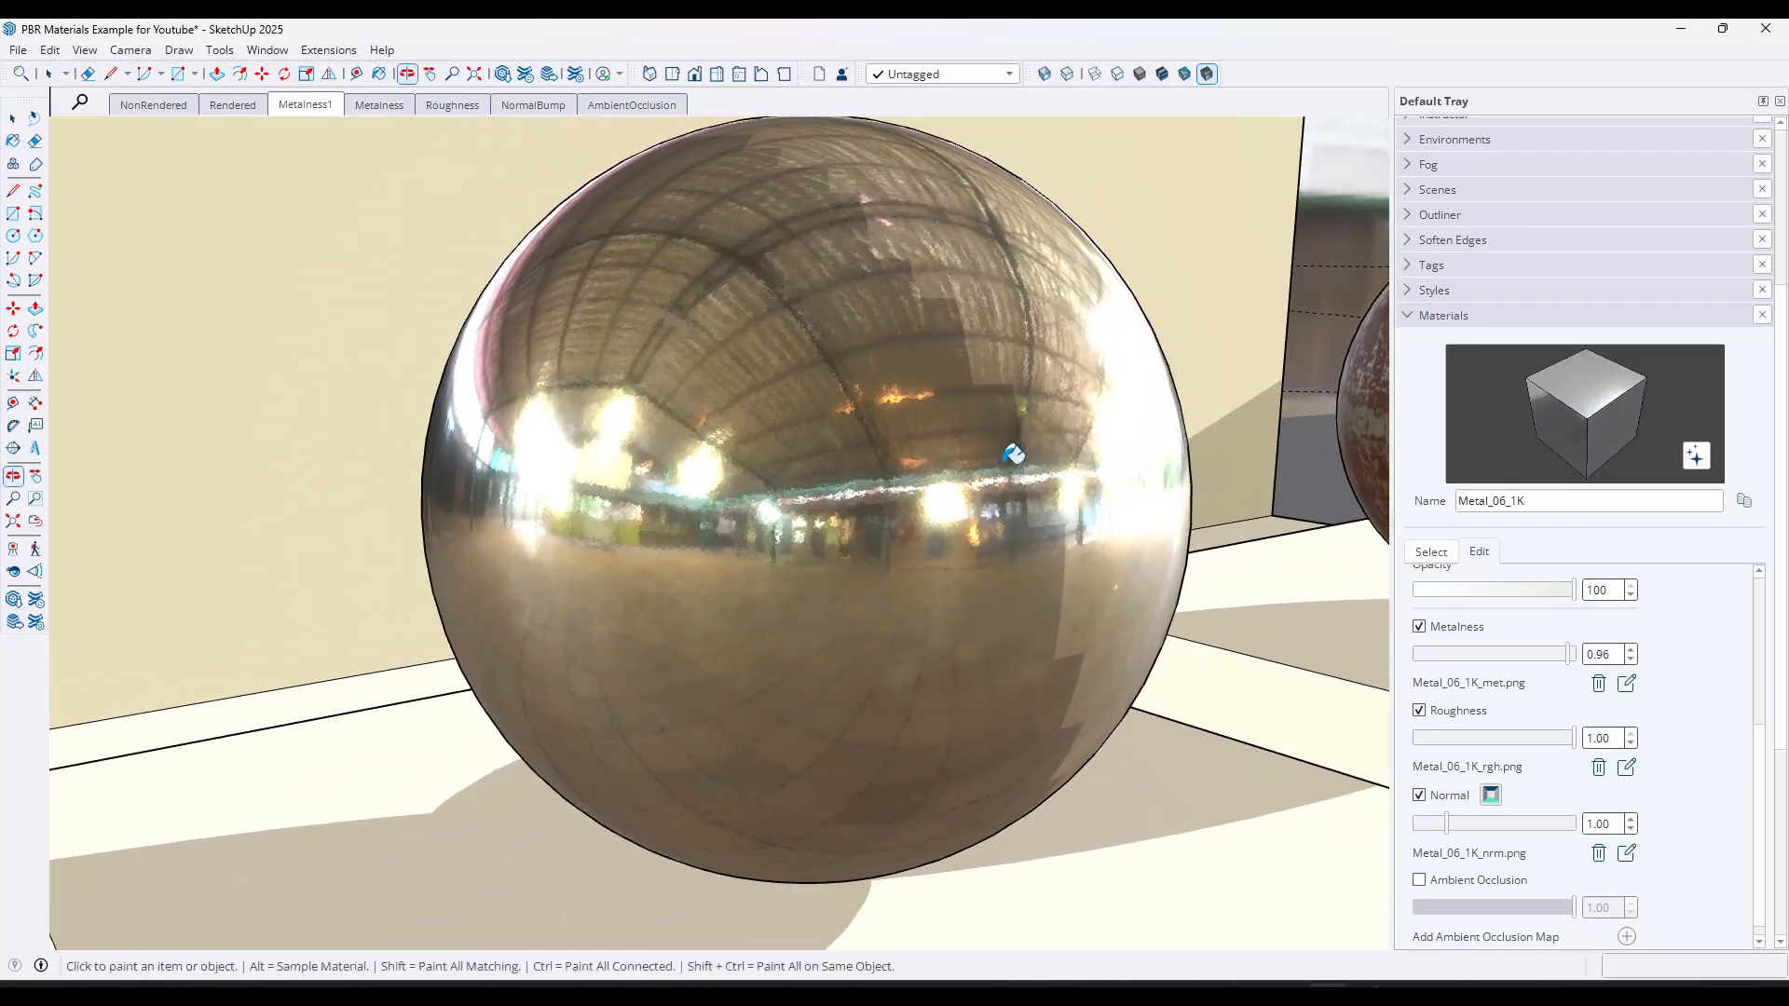
{"action": "left_click_drag", "start_coordinate": [1569, 655], "coordinate": [1404, 663]}
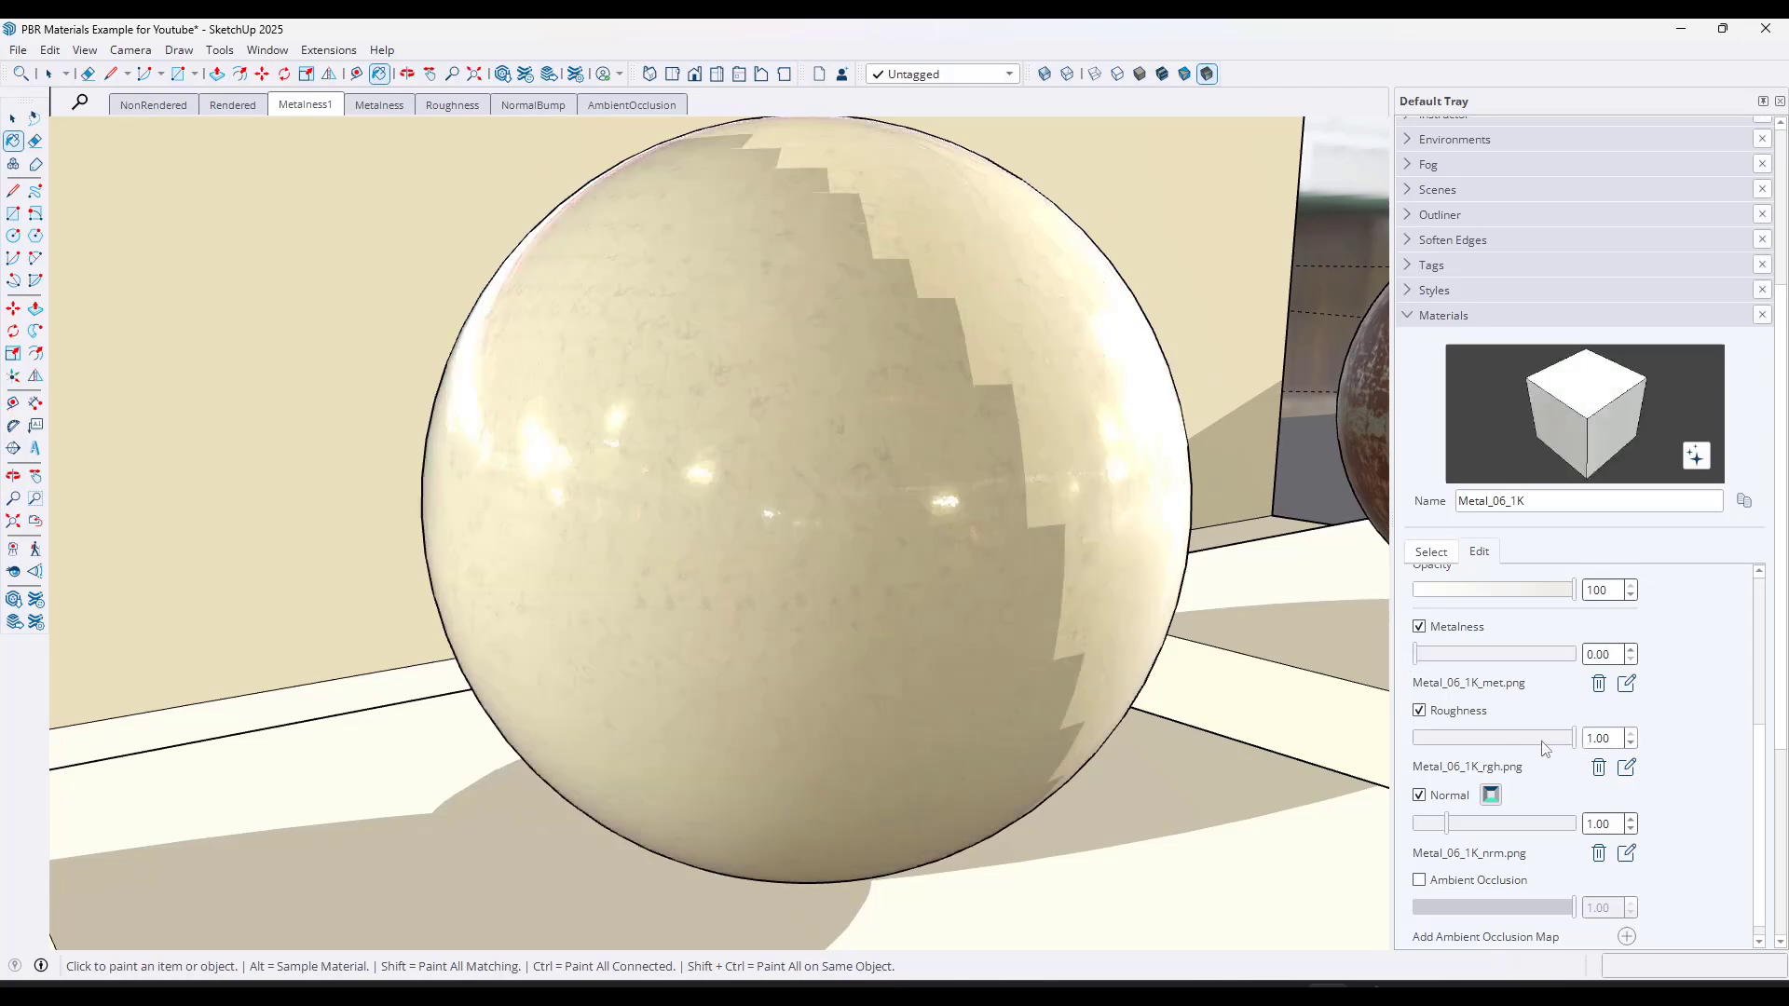
{"action": "left_click_drag", "start_coordinate": [1570, 738], "coordinate": [1385, 748]}
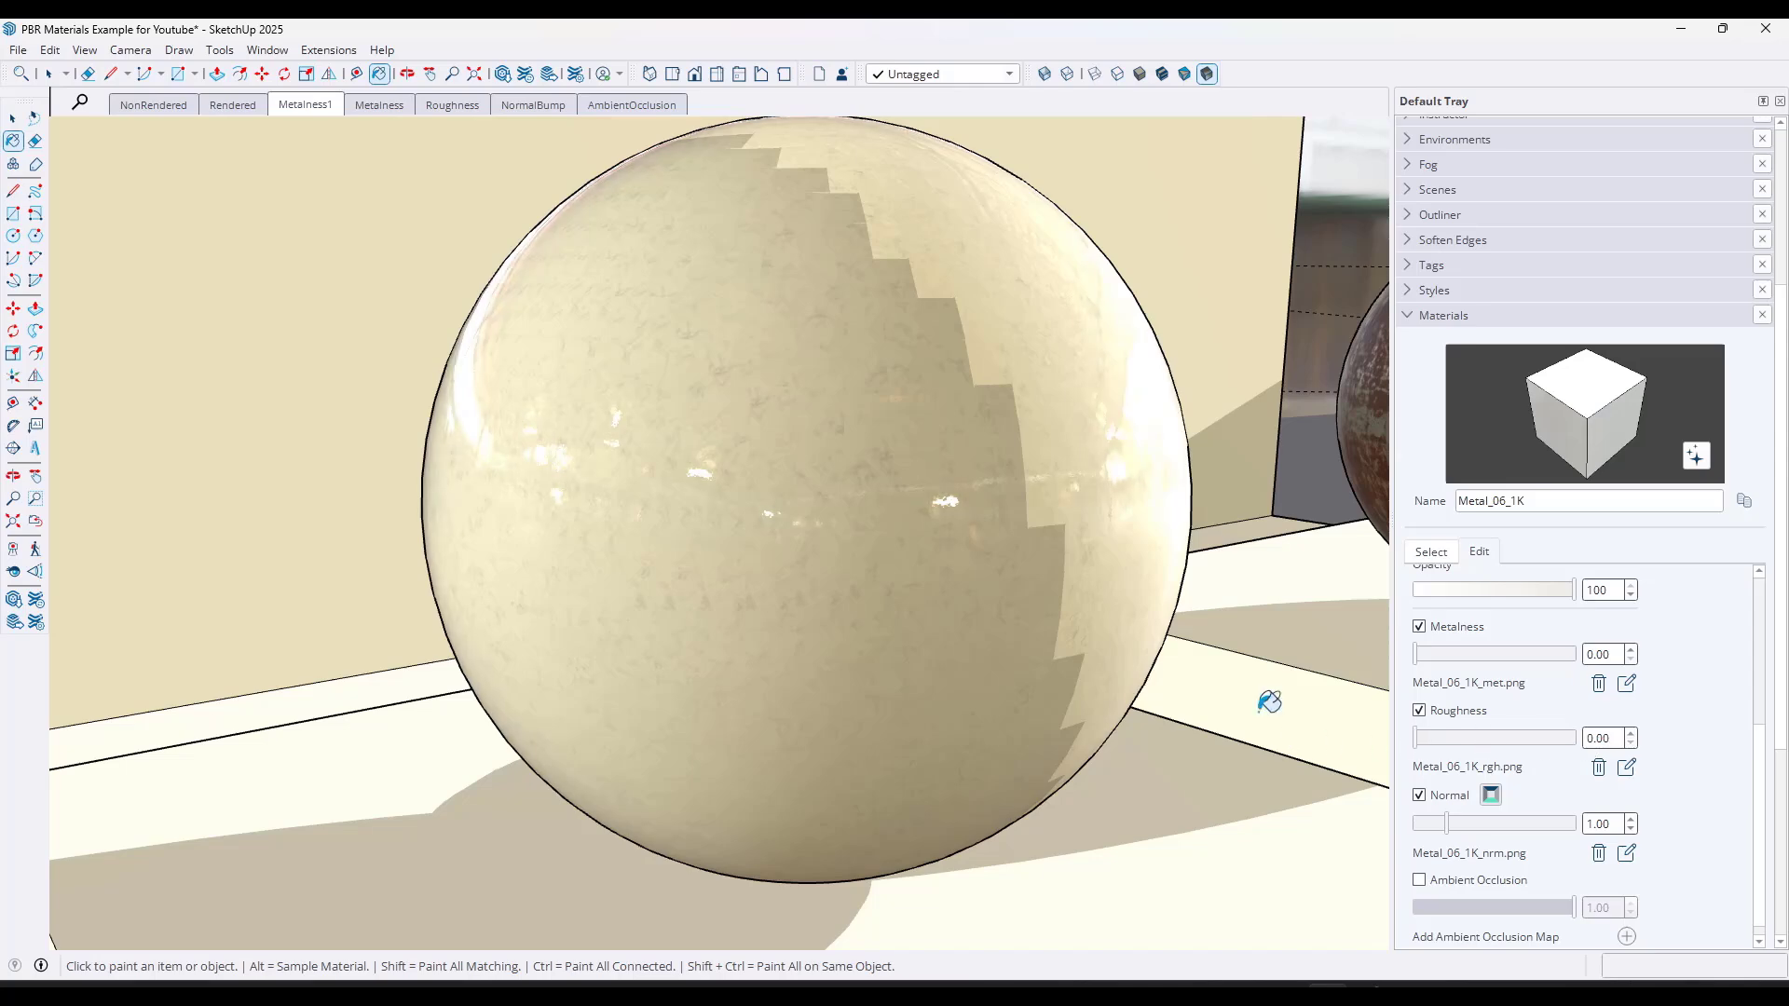
{"action": "mouse_move", "coordinate": [992, 521]}
{"action": "middle_mouse_down"}
{"action": "mouse_move", "coordinate": [557, 511]}
{"action": "mouse_move", "coordinate": [1146, 571]}
{"action": "mouse_move", "coordinate": [839, 578]}
{"action": "middle_mouse_up"}
- Set the sphere material's metalness and roughness both to 1.00 and view the whole sphere
{"action": "left_click_drag", "start_coordinate": [1416, 654], "coordinate": [1719, 663]}
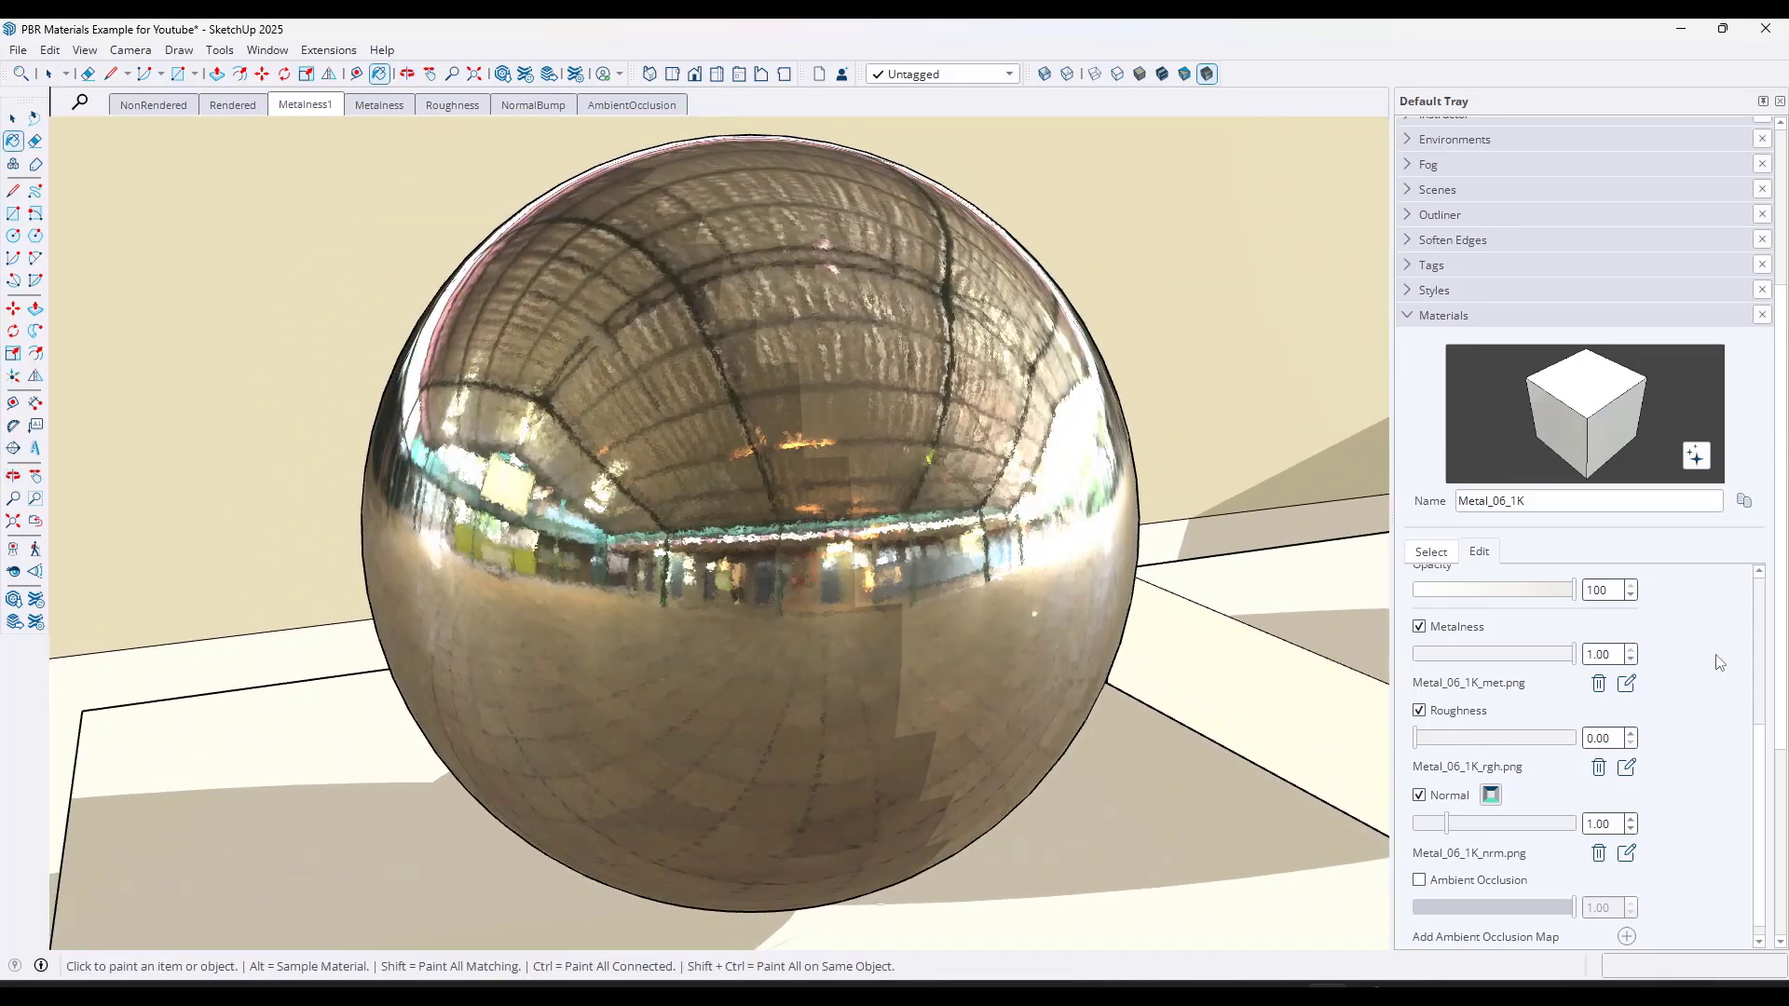
{"action": "left_click_drag", "start_coordinate": [1417, 738], "coordinate": [1576, 740]}
{"action": "scroll", "coordinate": [683, 432], "scroll_direction": "down", "scroll_amount": 3}
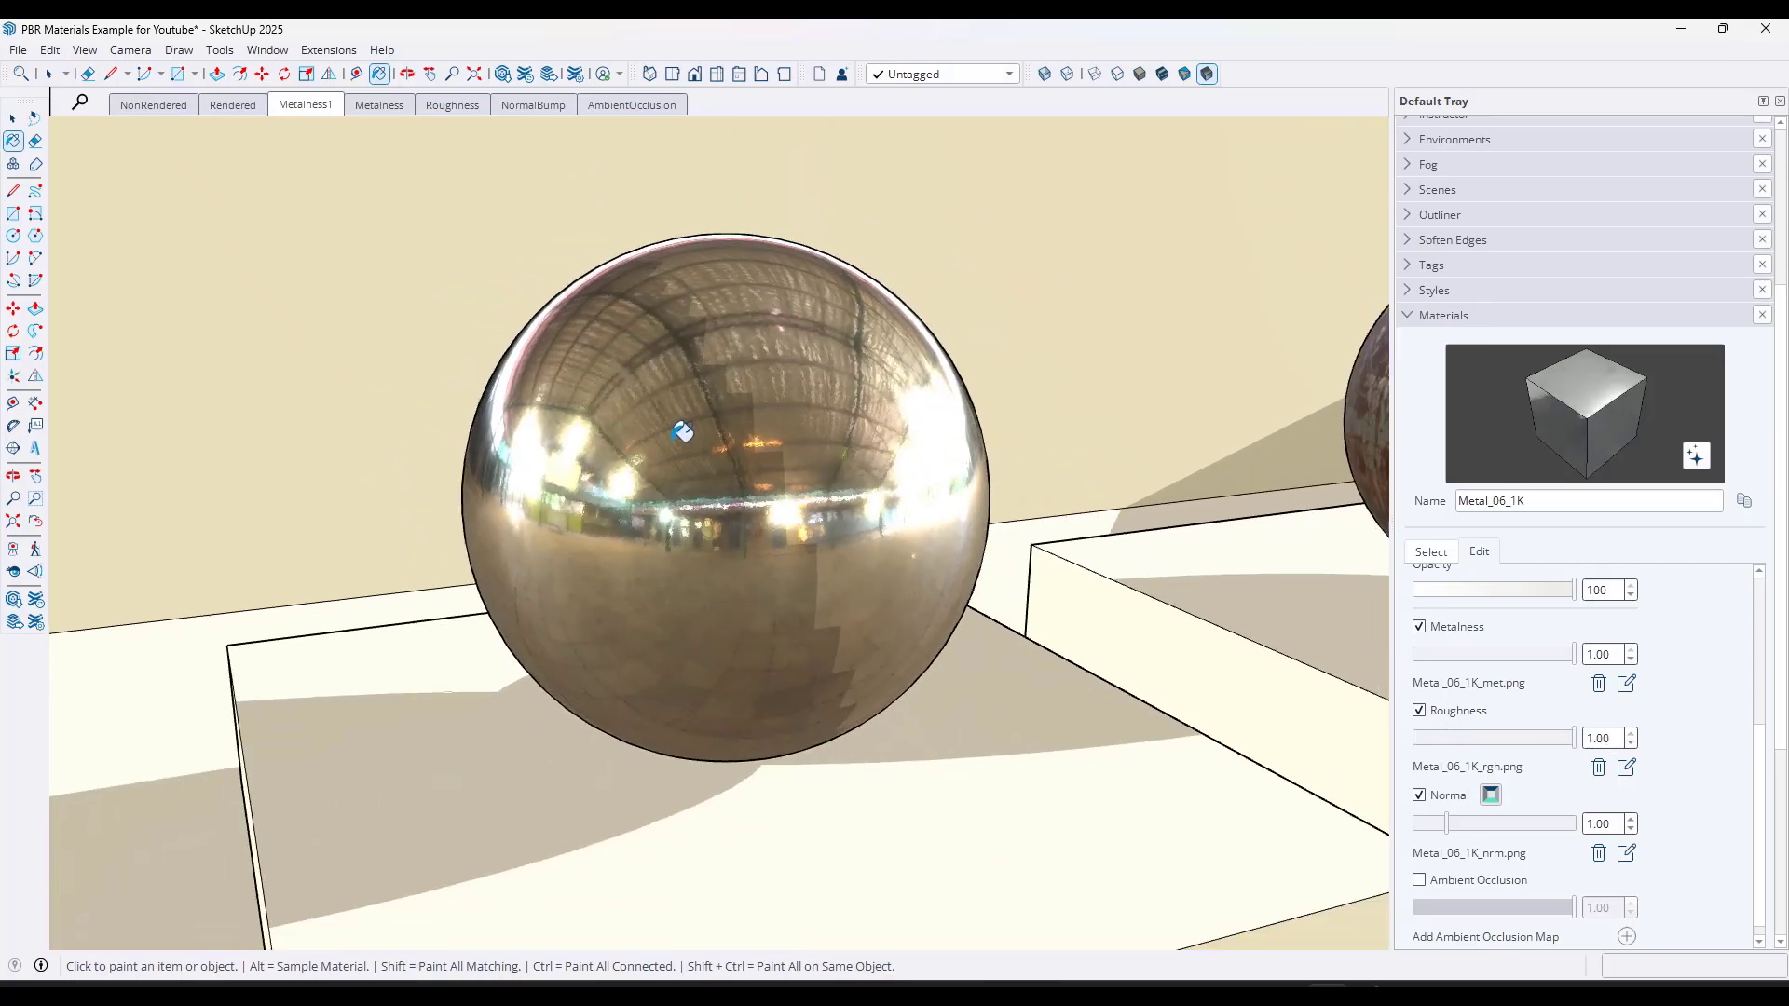
{"action": "scroll", "coordinate": [683, 431], "scroll_direction": "down", "scroll_amount": 2}
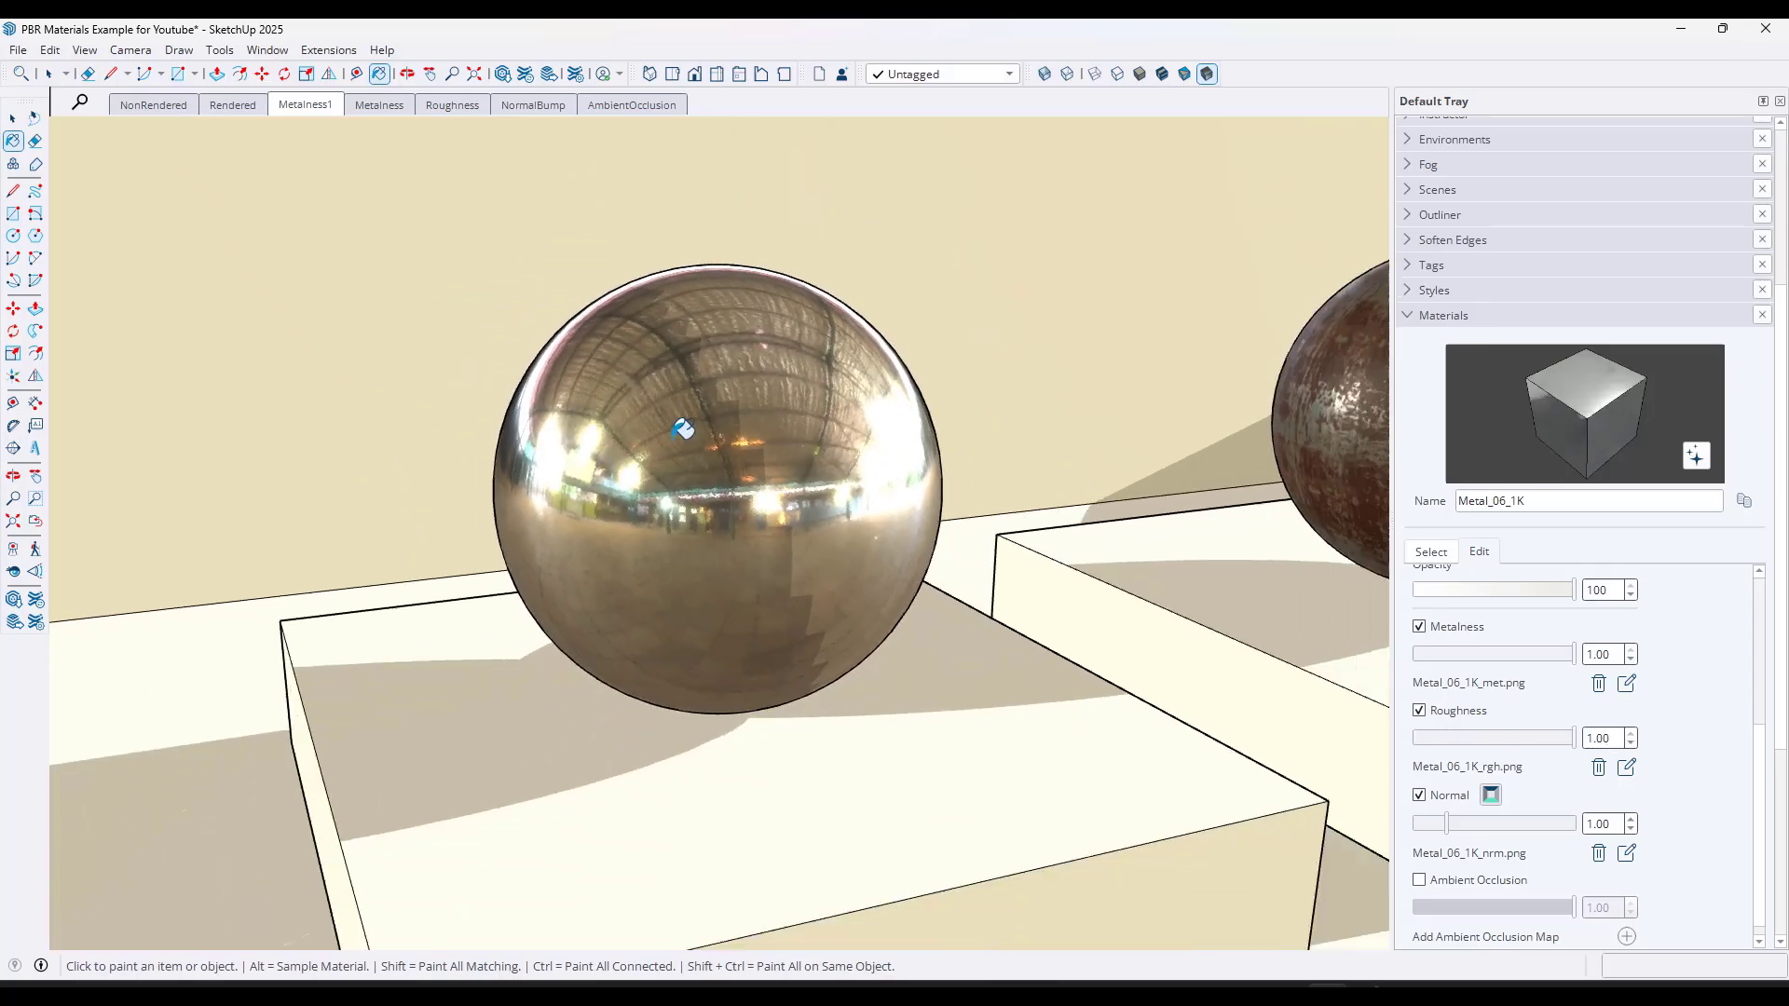
{"action": "scroll", "coordinate": [694, 400], "scroll_direction": "up", "scroll_amount": 1}
{"action": "scroll", "coordinate": [521, 368], "scroll_direction": "down", "scroll_amount": 2}
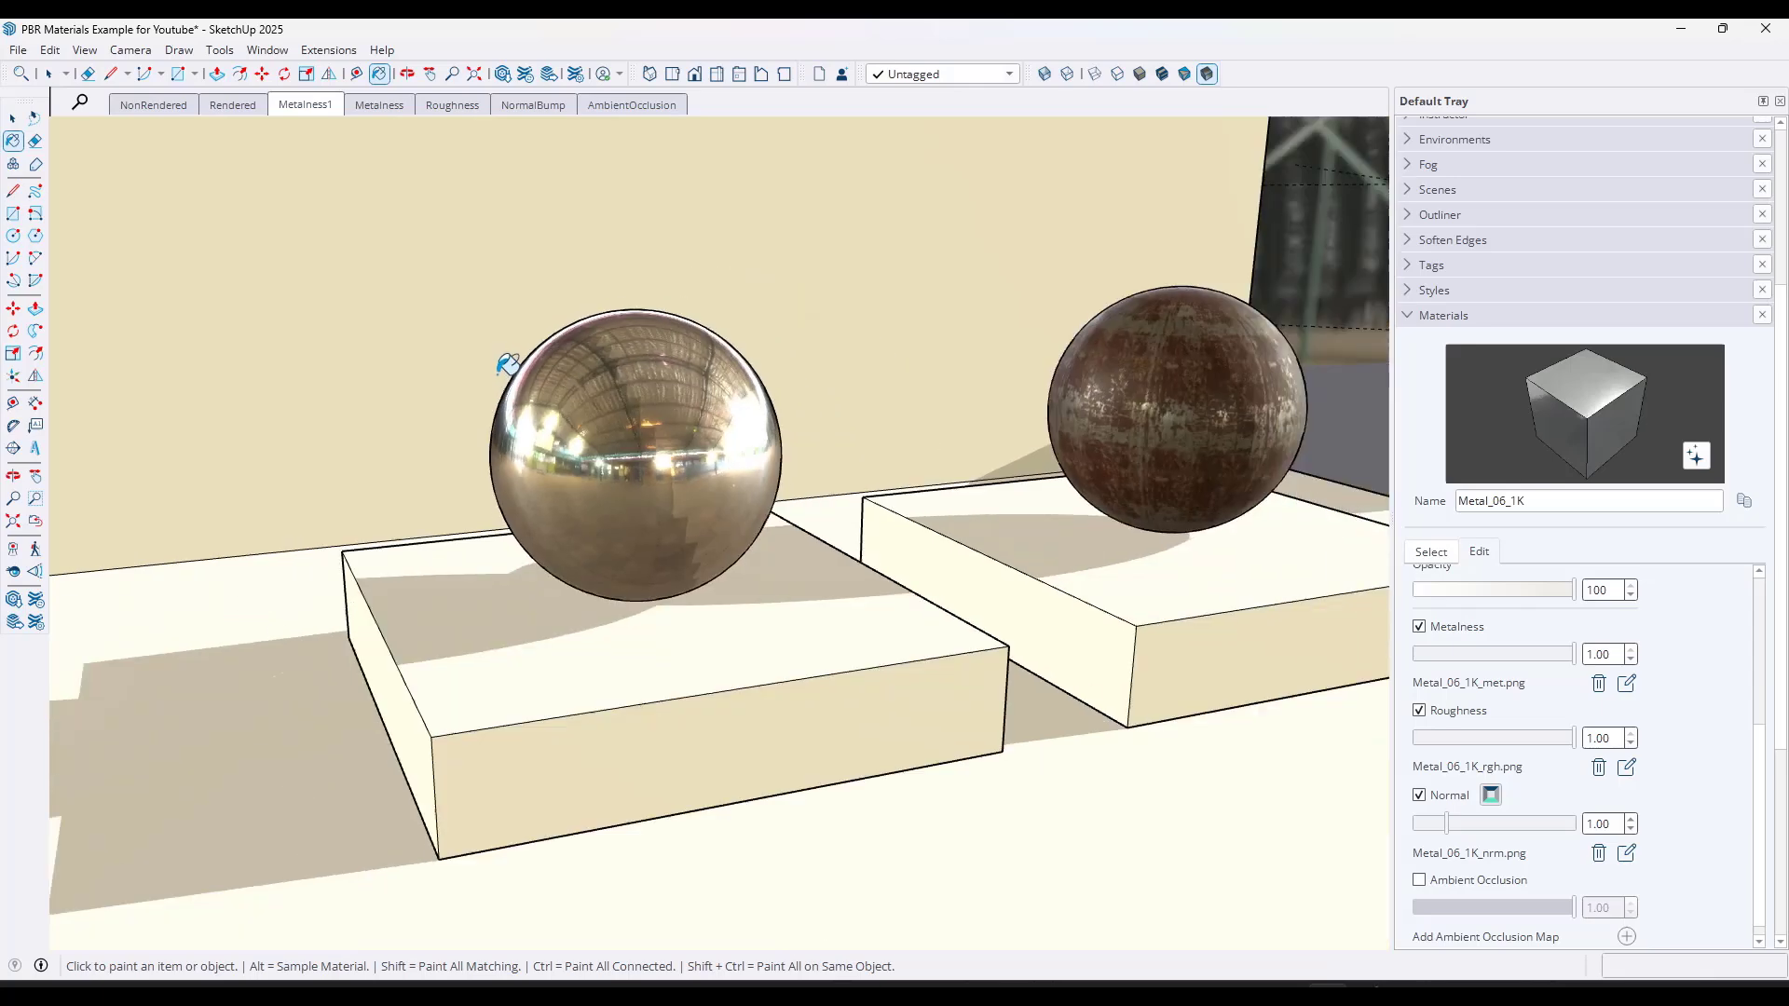
- Sample the material of the neighbouring rusty metal sphere and open its metalness, roughness, normal and ambient occlusion settings for editing
{"action": "scroll", "coordinate": [1136, 363], "scroll_direction": "up", "scroll_amount": 5}
{"action": "scroll", "coordinate": [1153, 379], "scroll_direction": "up", "scroll_amount": 4}
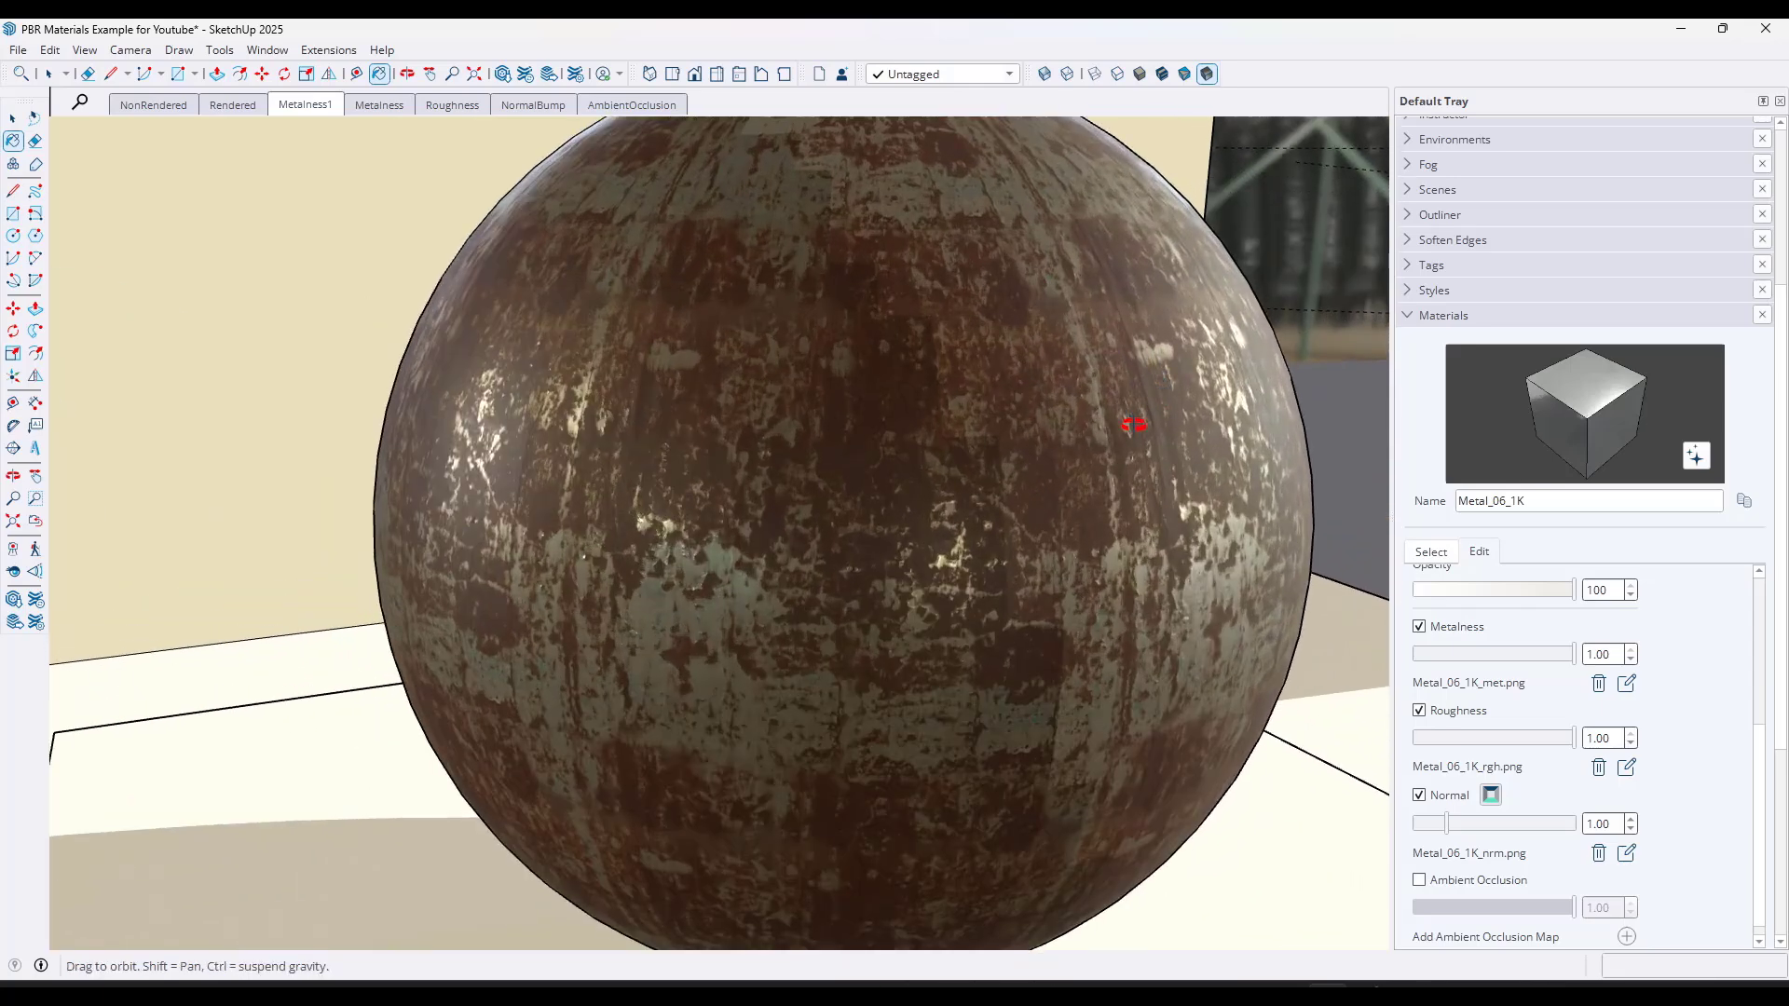
{"action": "left_click", "coordinate": [1431, 552]}
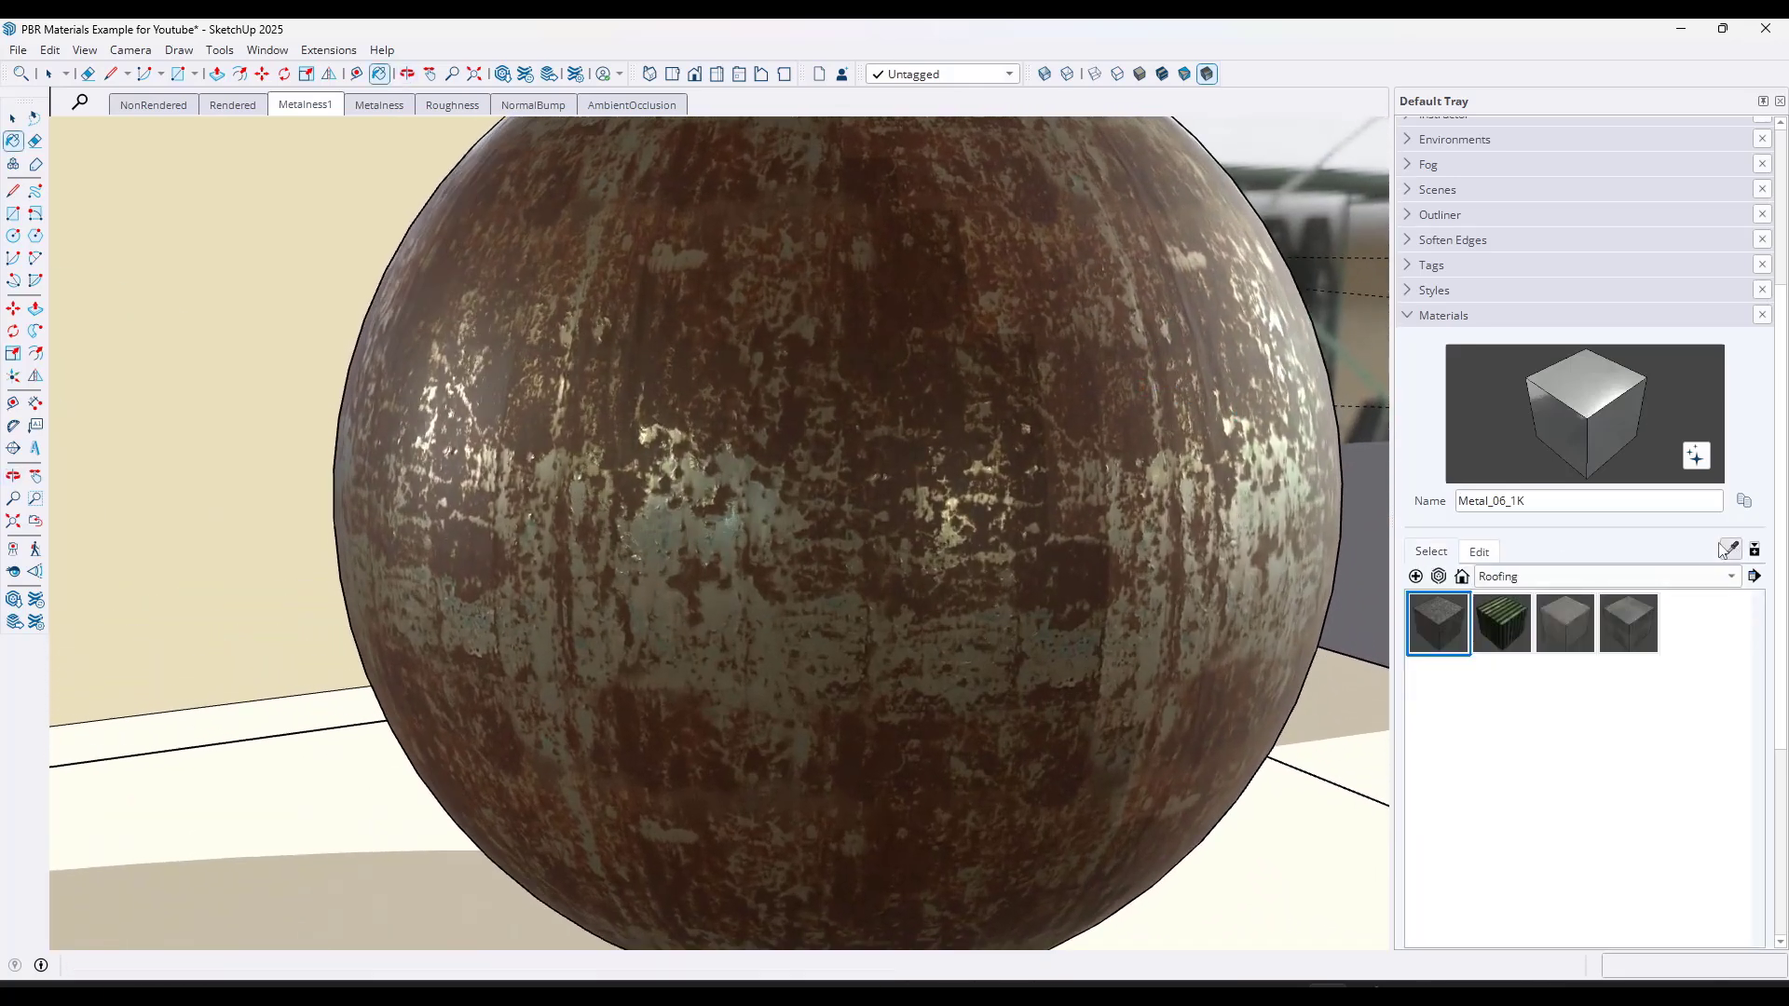
{"action": "left_click", "coordinate": [1110, 425], "text": "alt"}
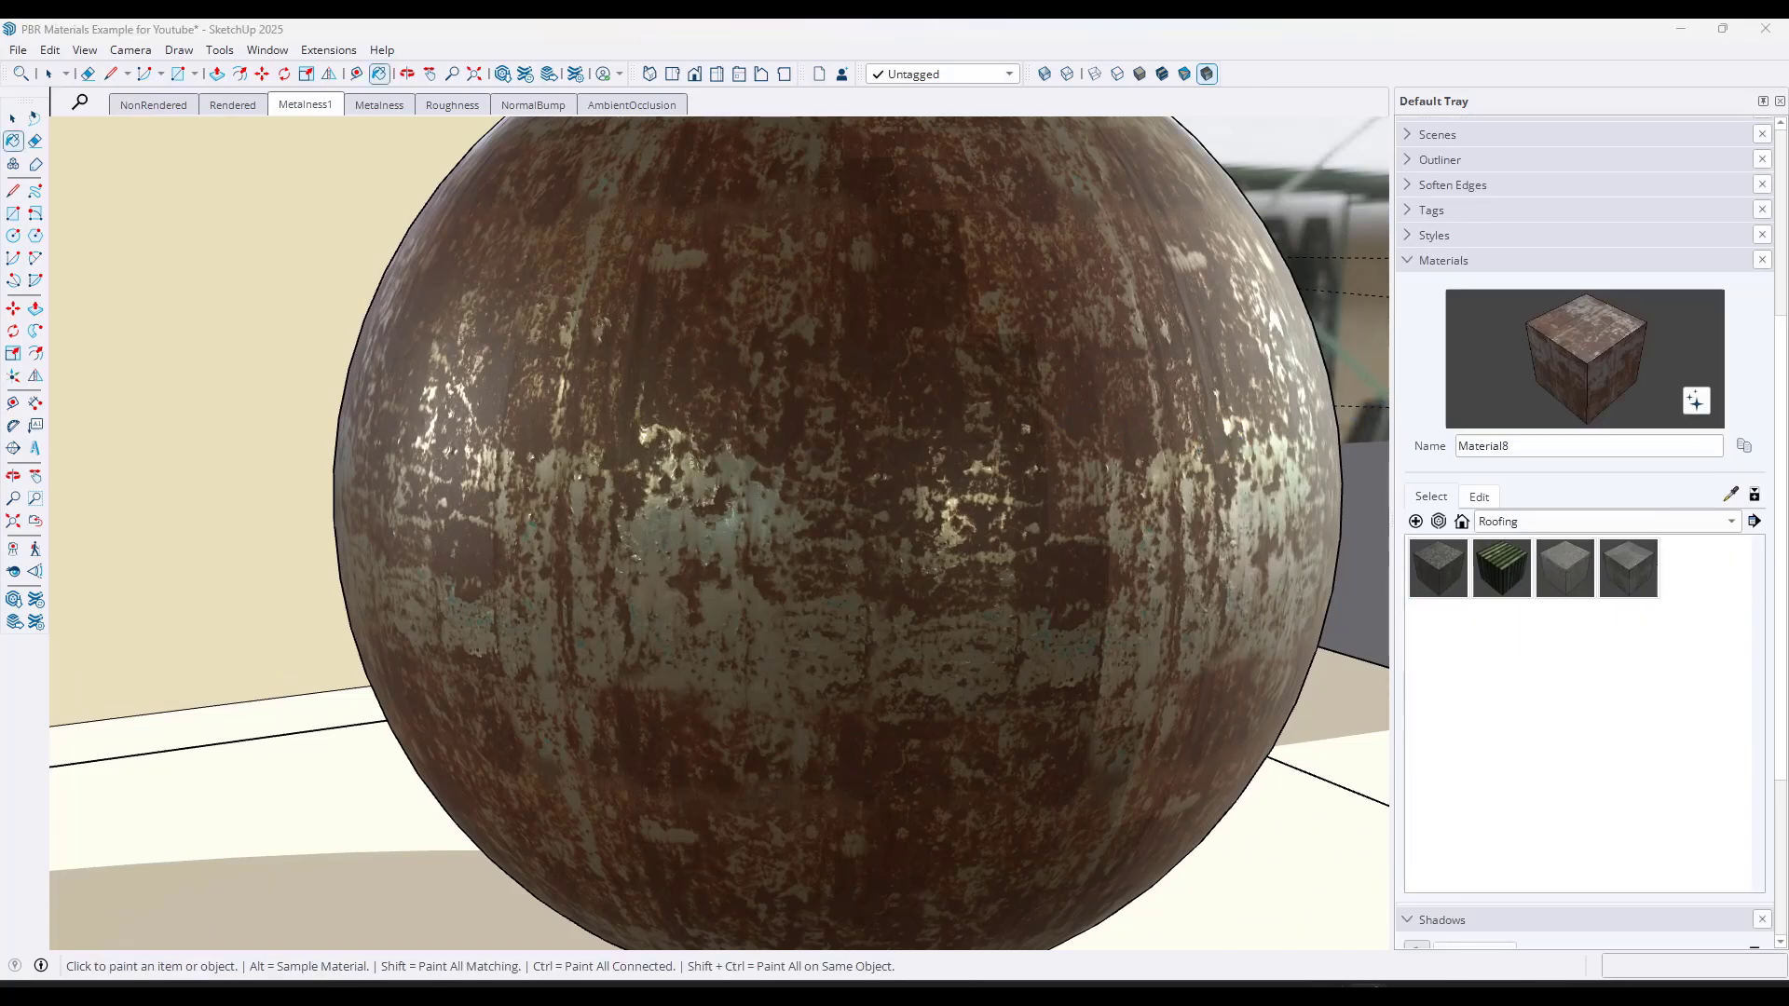
{"action": "middle_click_drag", "start_coordinate": [1193, 416], "coordinate": [1129, 377]}
{"action": "left_click", "coordinate": [1478, 496]}
{"action": "scroll", "coordinate": [1693, 646], "scroll_direction": "down", "scroll_amount": 1}
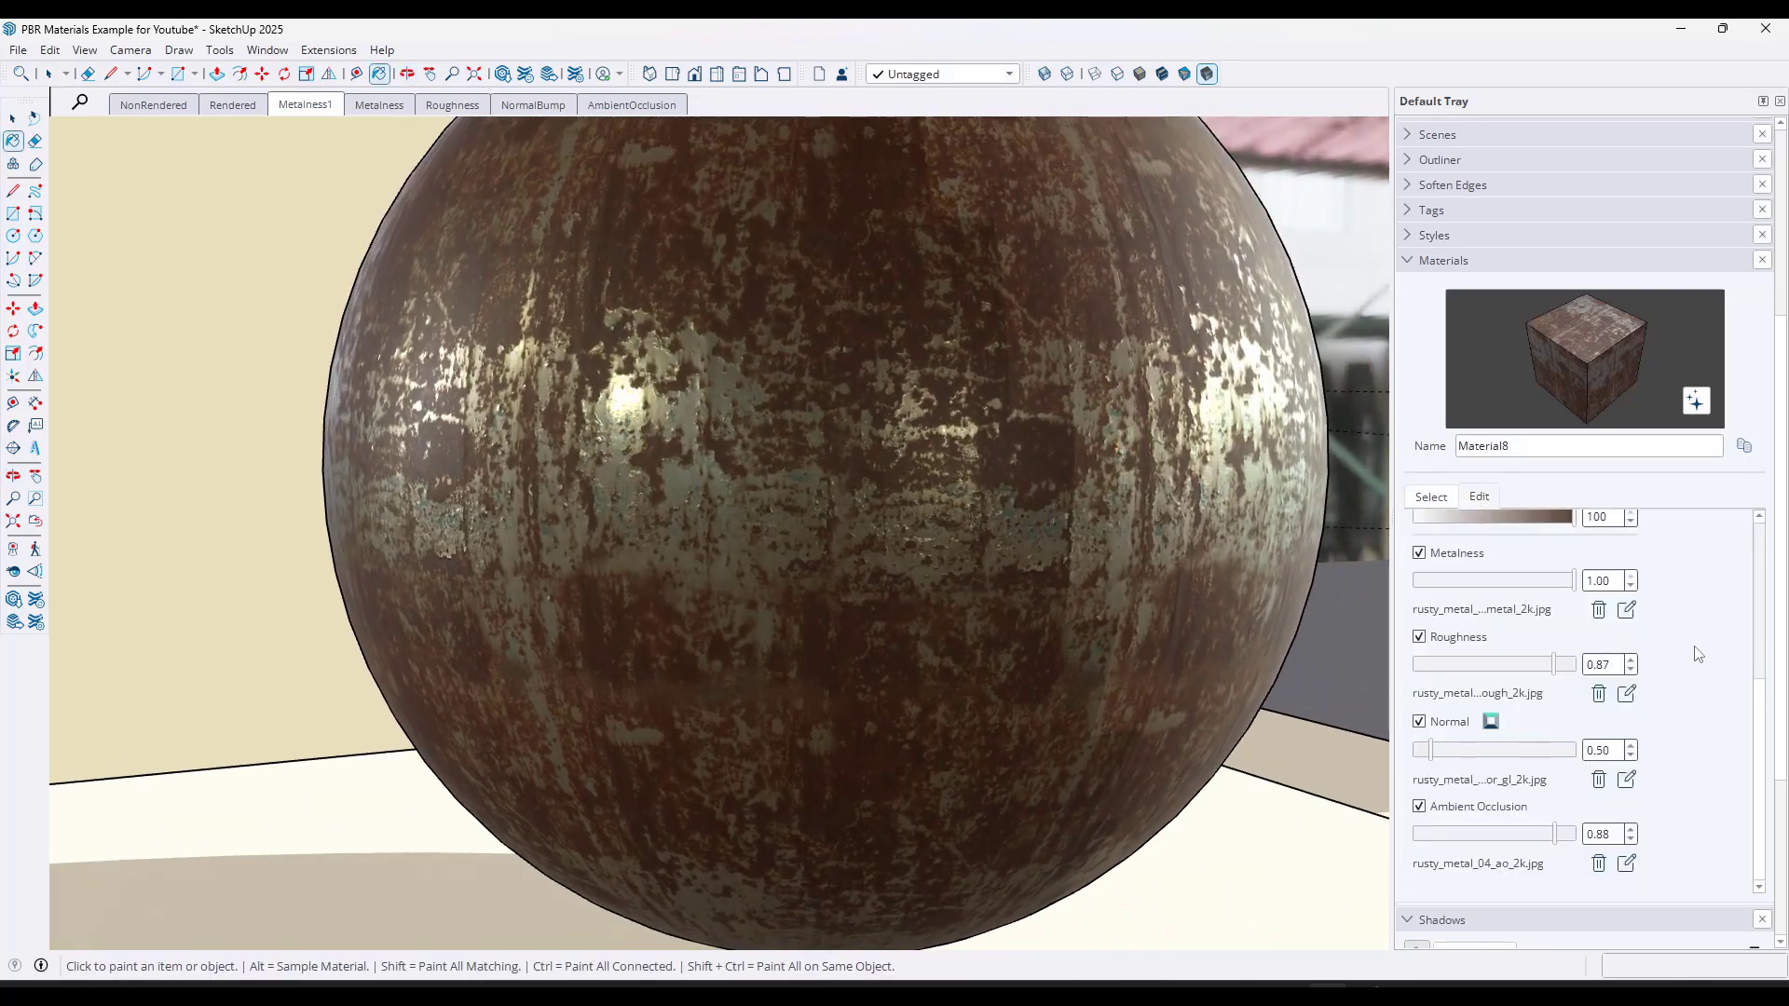
{"action": "scroll", "coordinate": [1704, 660], "scroll_direction": "down", "scroll_amount": 2}
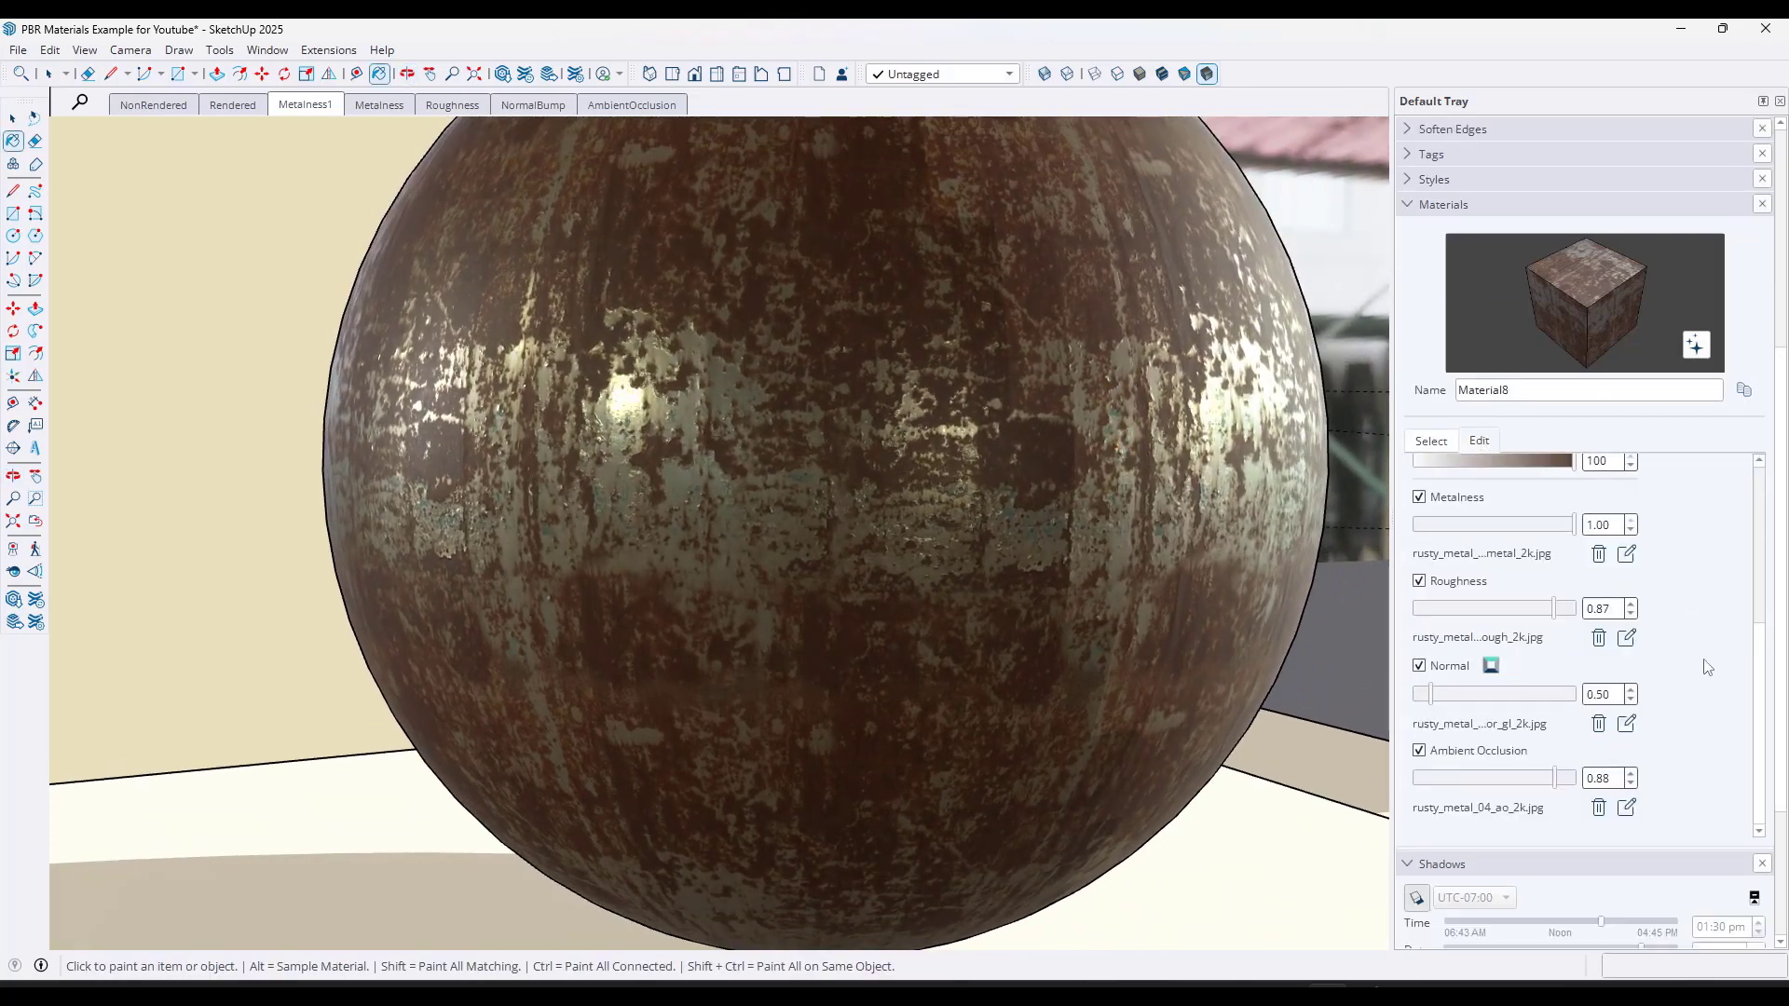
{"action": "mouse_move", "coordinate": [1006, 416]}
{"action": "middle_mouse_down"}
{"action": "mouse_move", "coordinate": [1071, 456]}
{"action": "mouse_move", "coordinate": [999, 479]}
{"action": "mouse_move", "coordinate": [982, 466]}
{"action": "mouse_move", "coordinate": [1030, 439]}
{"action": "middle_mouse_up"}
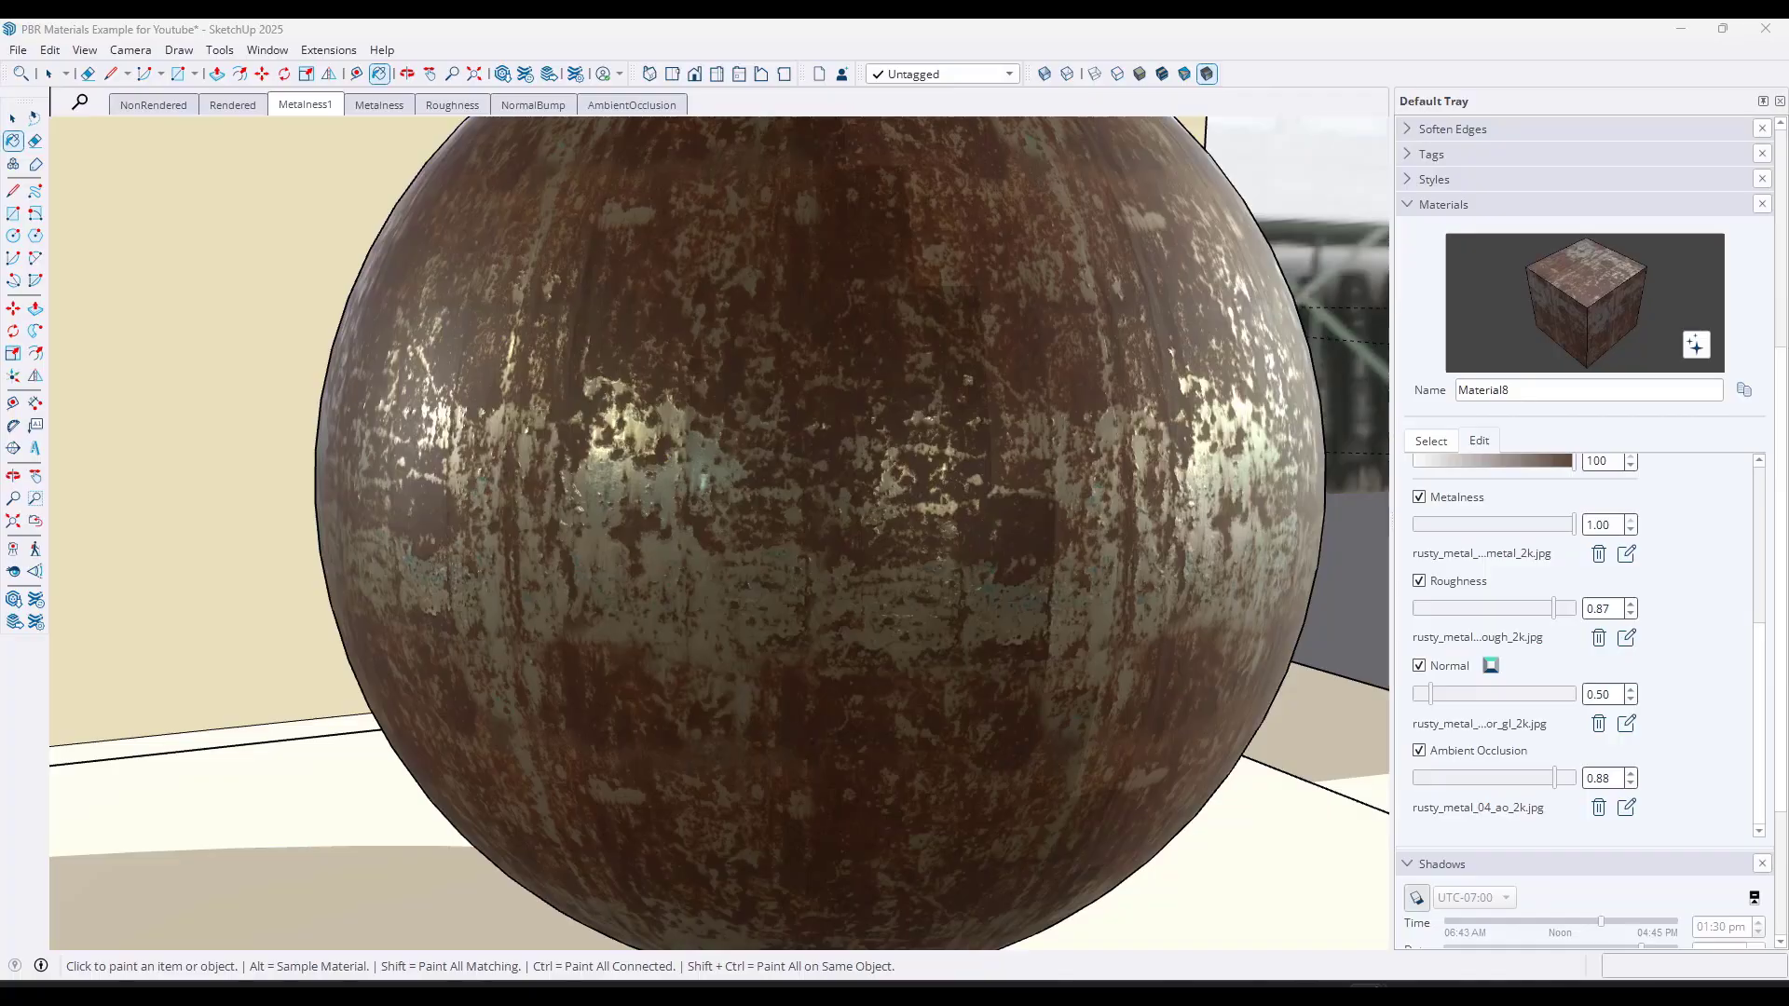
- Switch to the browser and open the Rusty Metal 04 texture from Poly Haven's metal textures
{"action": "key", "text": "alt+Tab"}
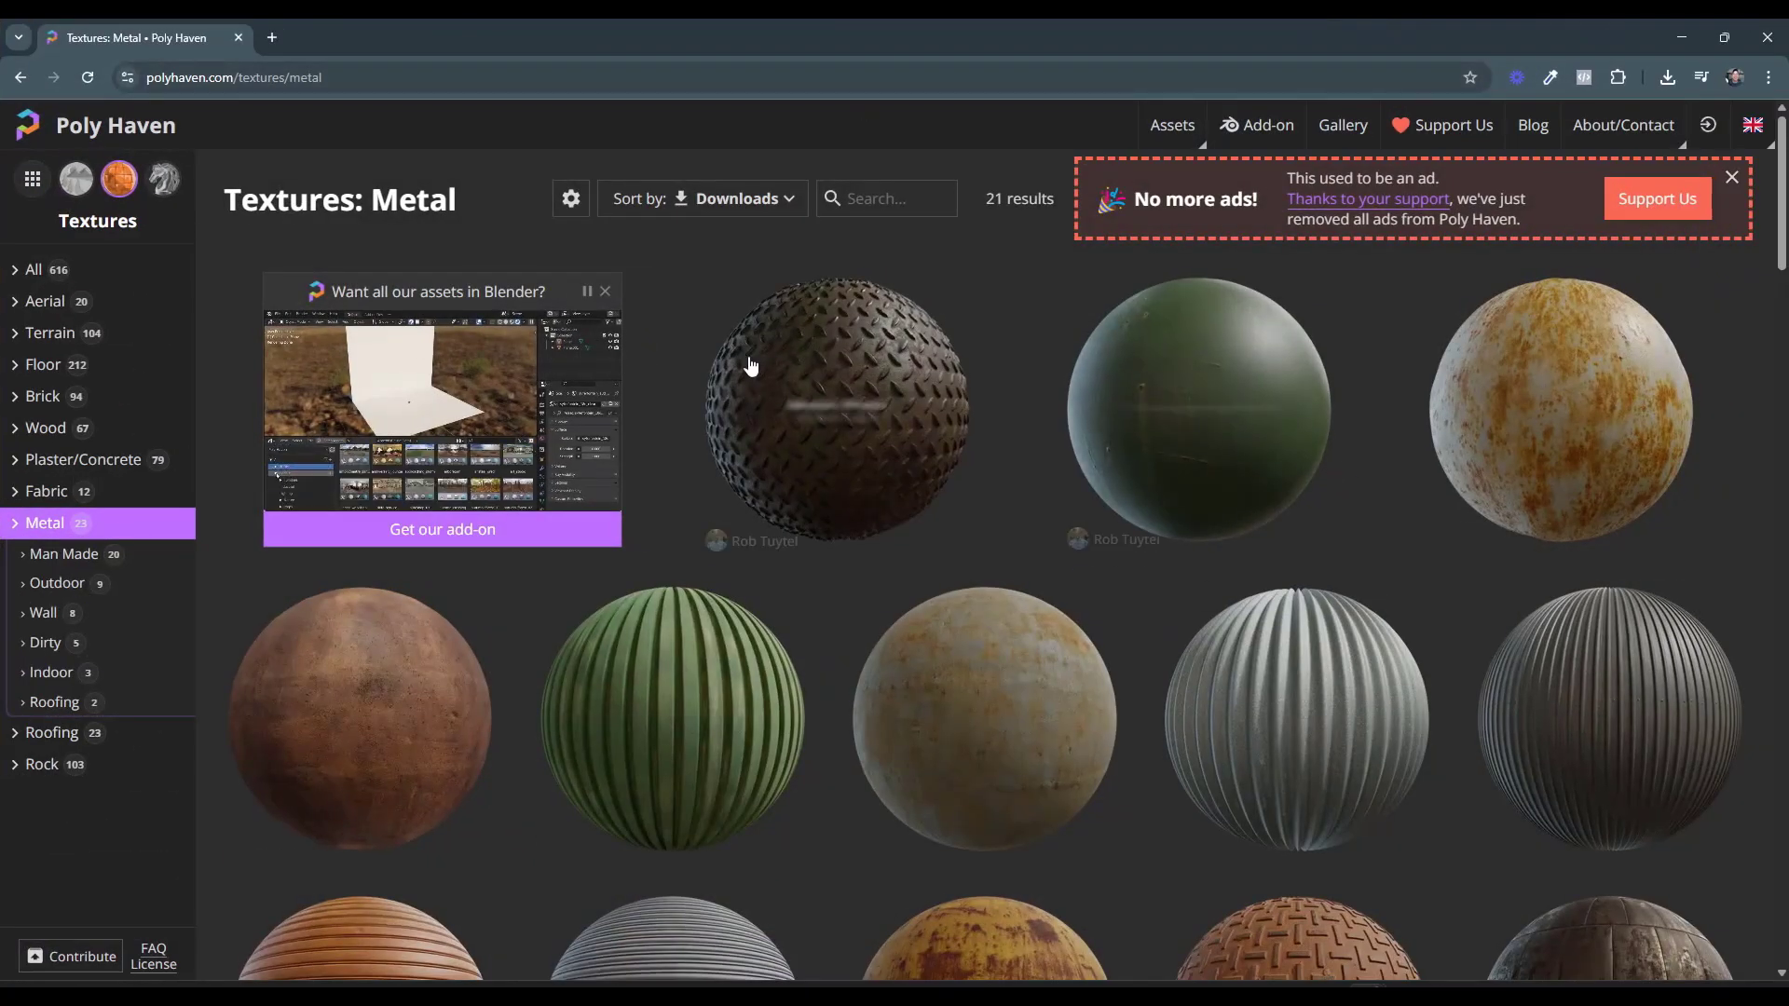
{"action": "scroll", "coordinate": [1170, 559], "scroll_direction": "down", "scroll_amount": 4}
{"action": "scroll", "coordinate": [1158, 555], "scroll_direction": "down", "scroll_amount": 5}
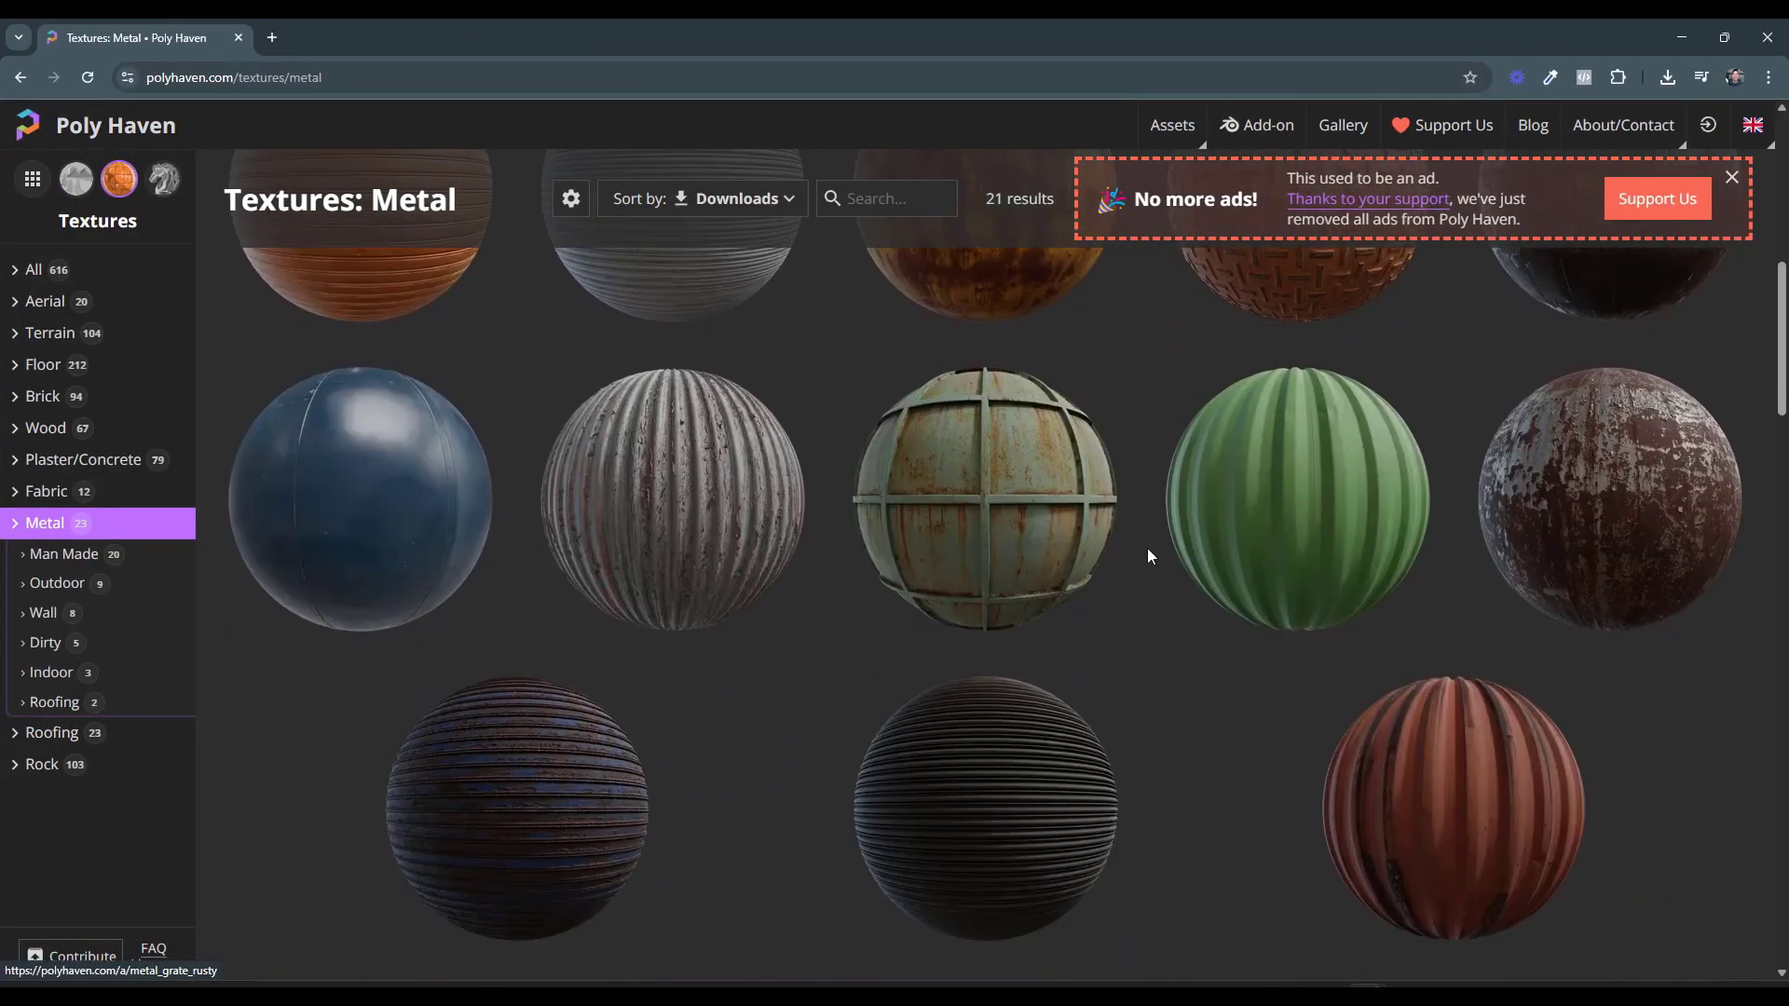
{"action": "left_click", "coordinate": [1604, 517]}
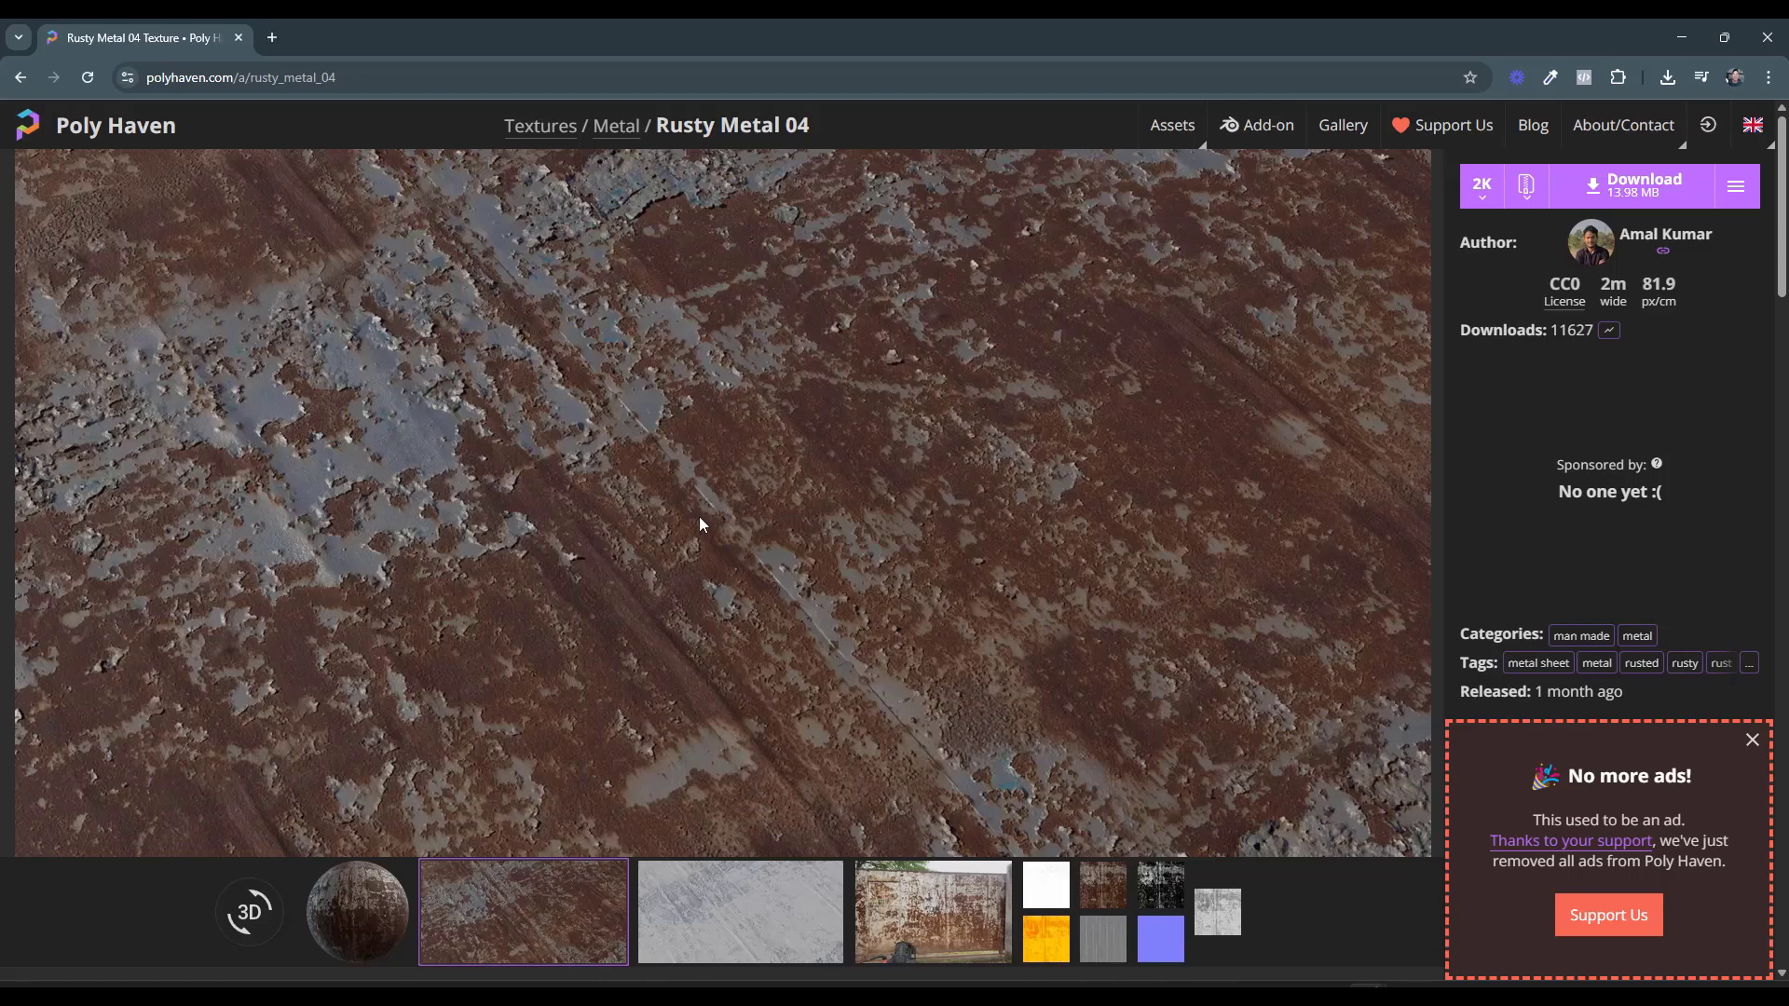
- Preview the color, metalness and roughness maps of the Rusty Metal 04 texture, comparing color with metalness
{"action": "left_click", "coordinate": [1061, 885]}
{"action": "left_click", "coordinate": [1109, 888]}
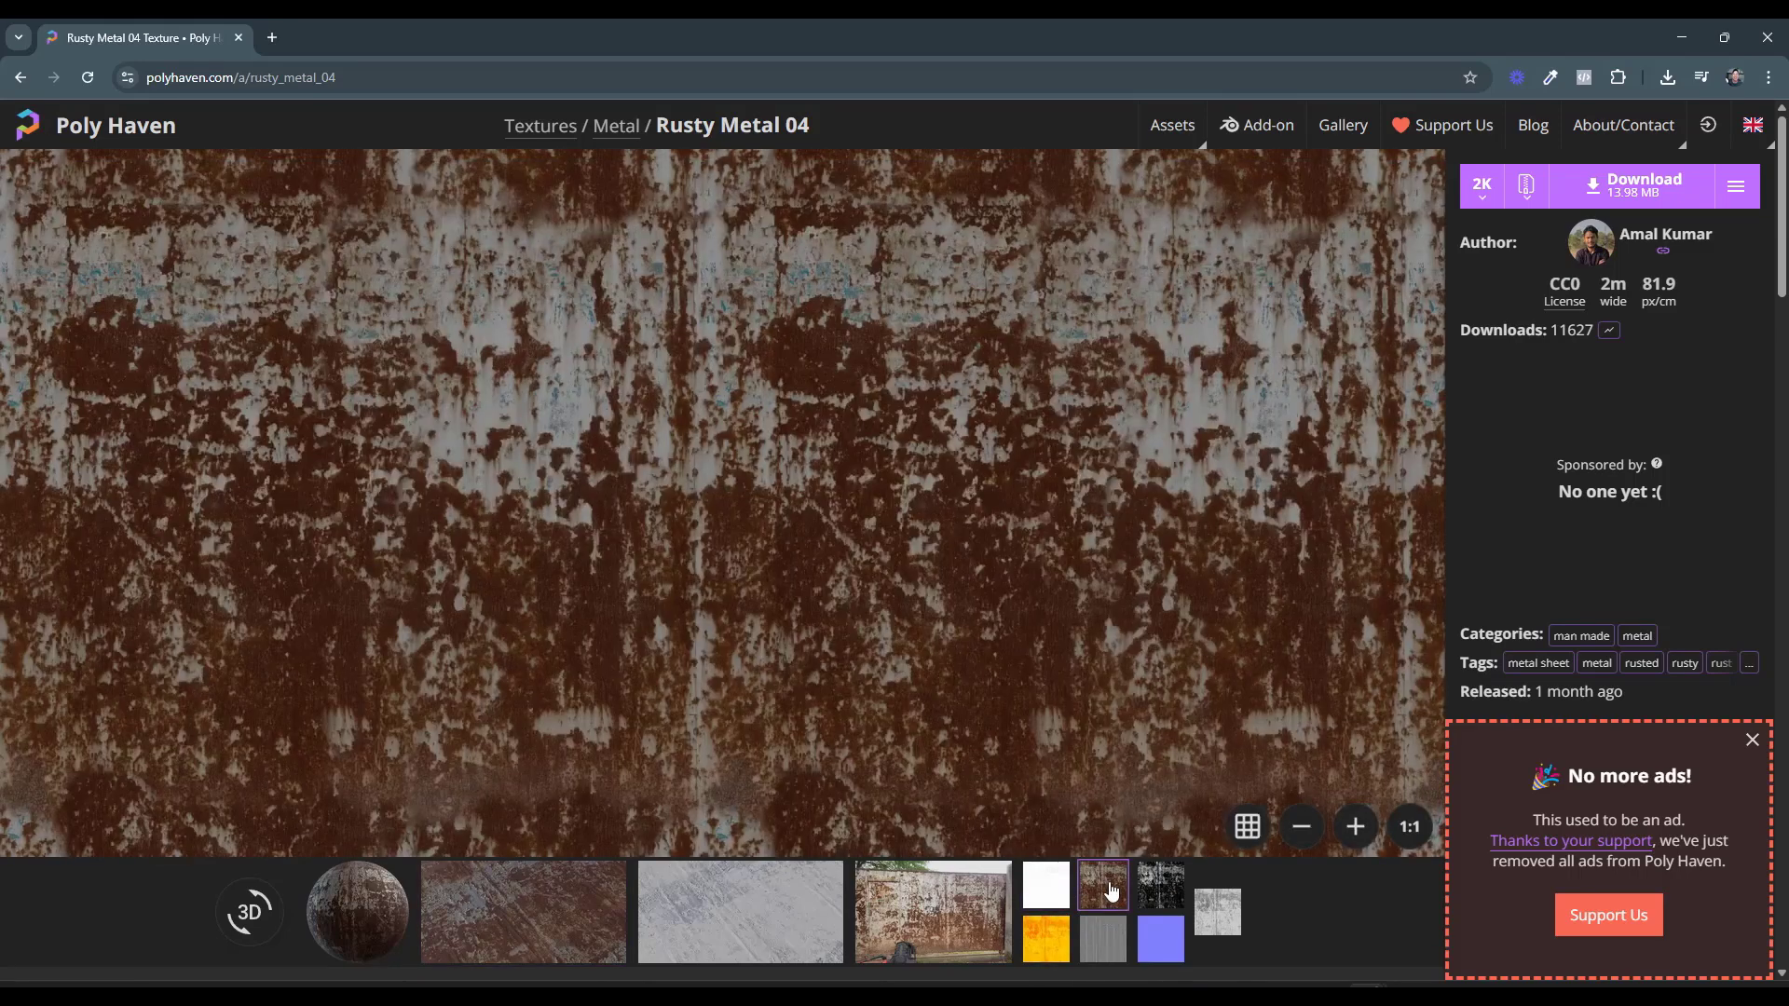
{"action": "left_click", "coordinate": [1150, 893]}
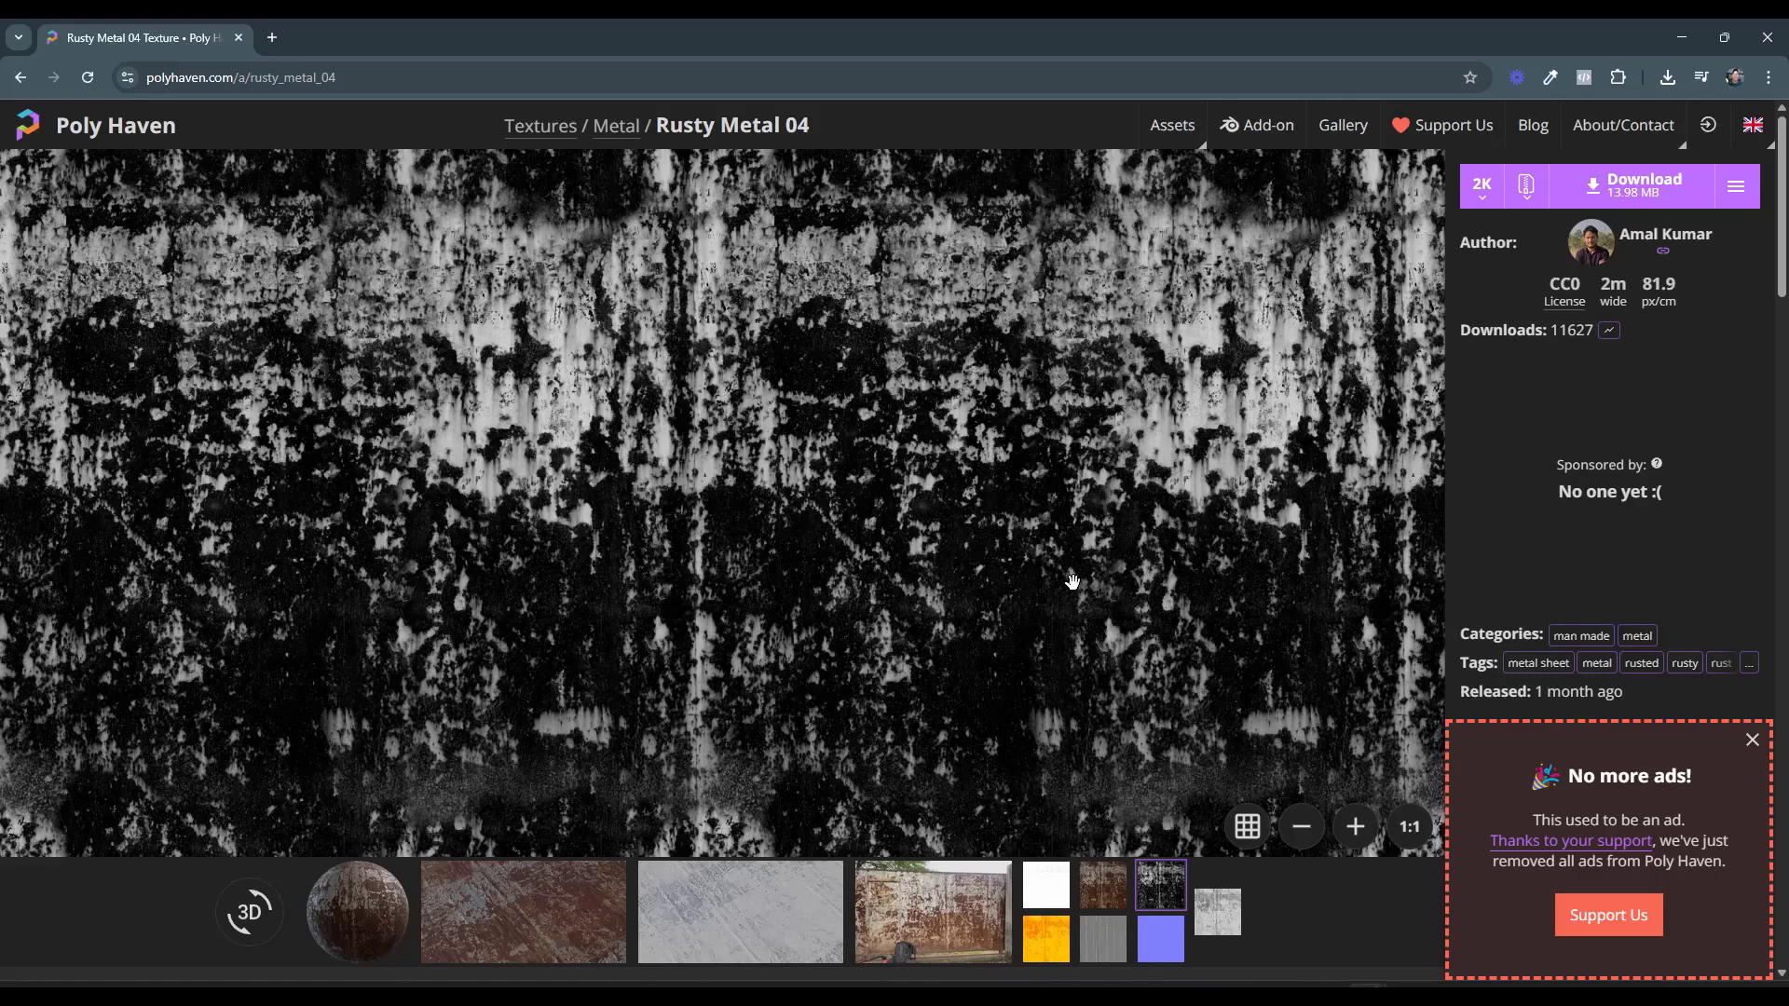
{"action": "left_click", "coordinate": [1103, 894]}
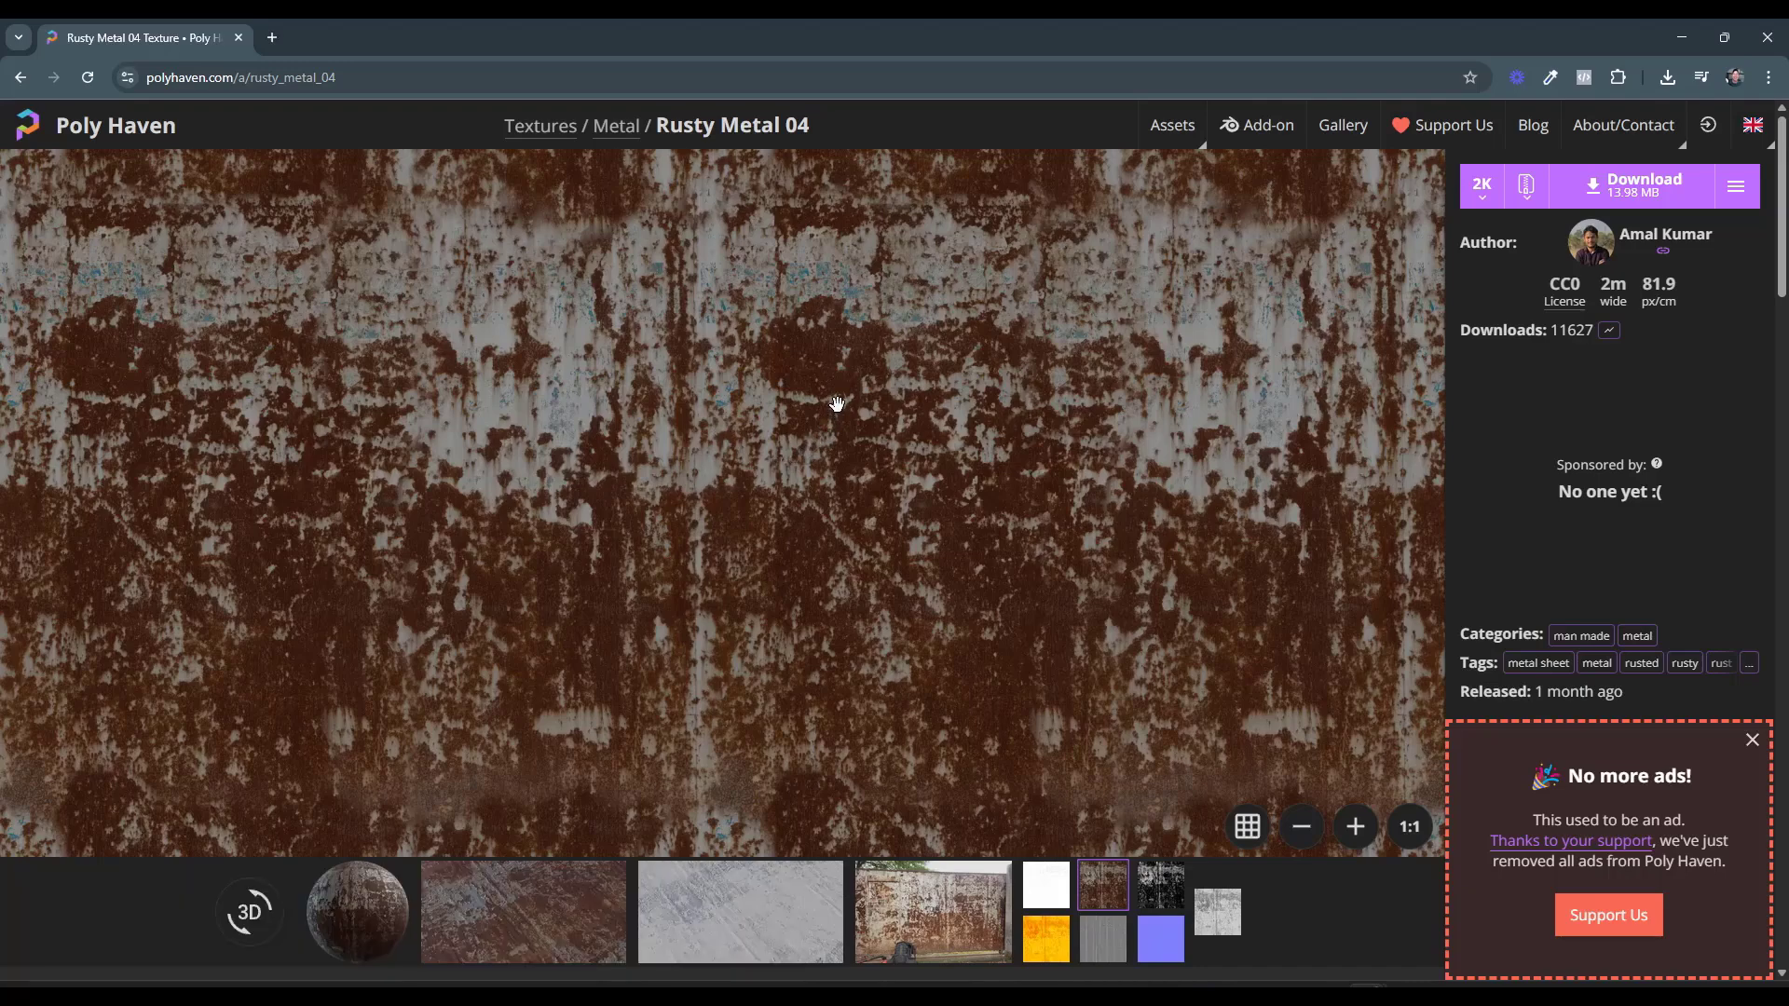
{"action": "left_click", "coordinate": [1160, 885]}
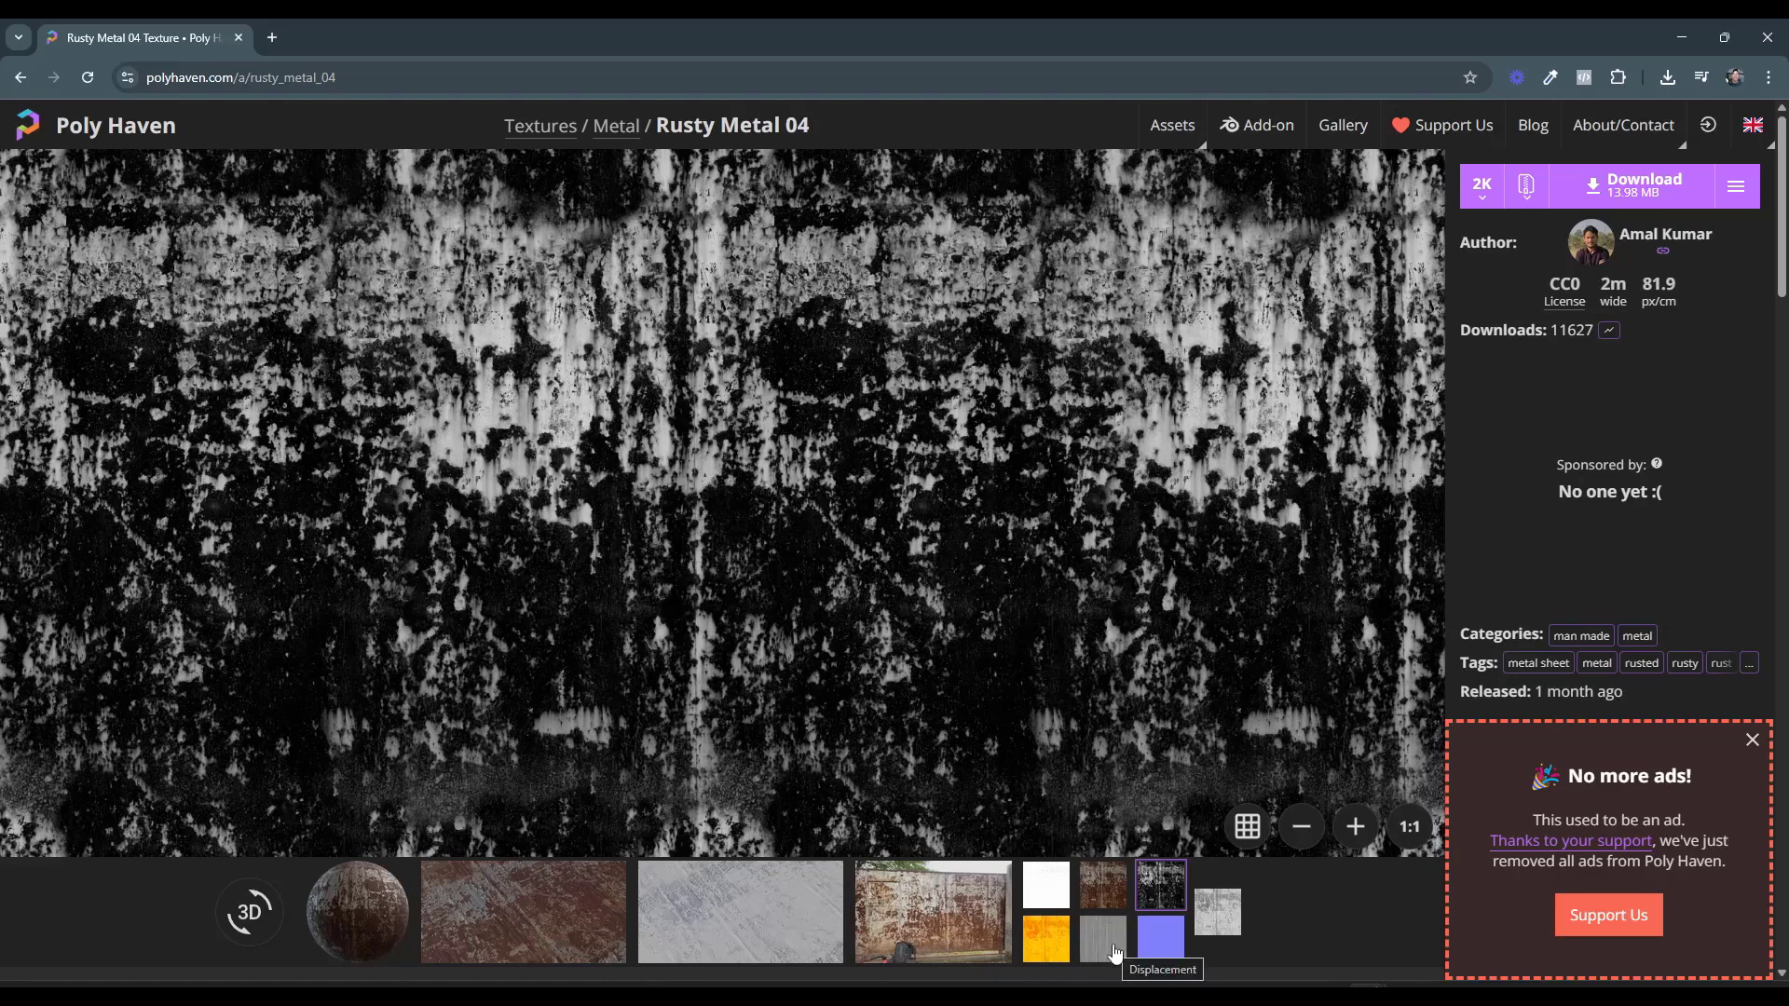
{"action": "left_click", "coordinate": [1218, 925]}
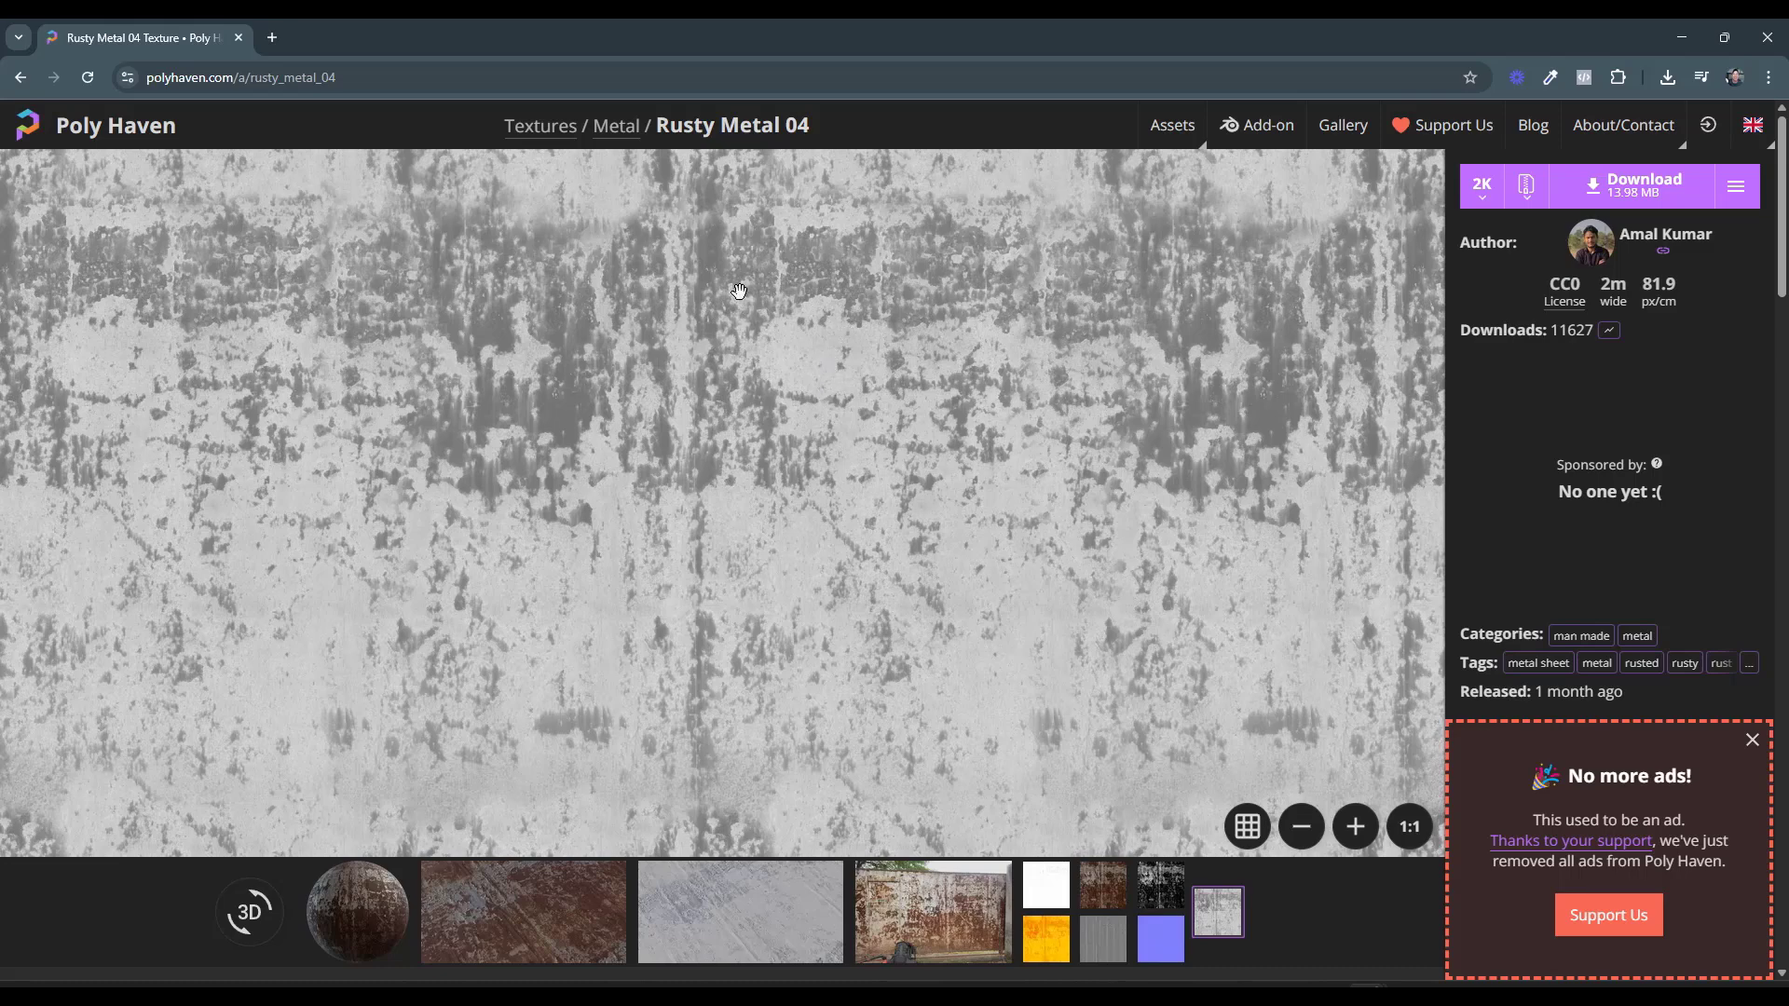
- Examine the texture's normal map enlarged and its ambient occlusion map, and return to SketchUp
{"action": "left_click", "coordinate": [1160, 939]}
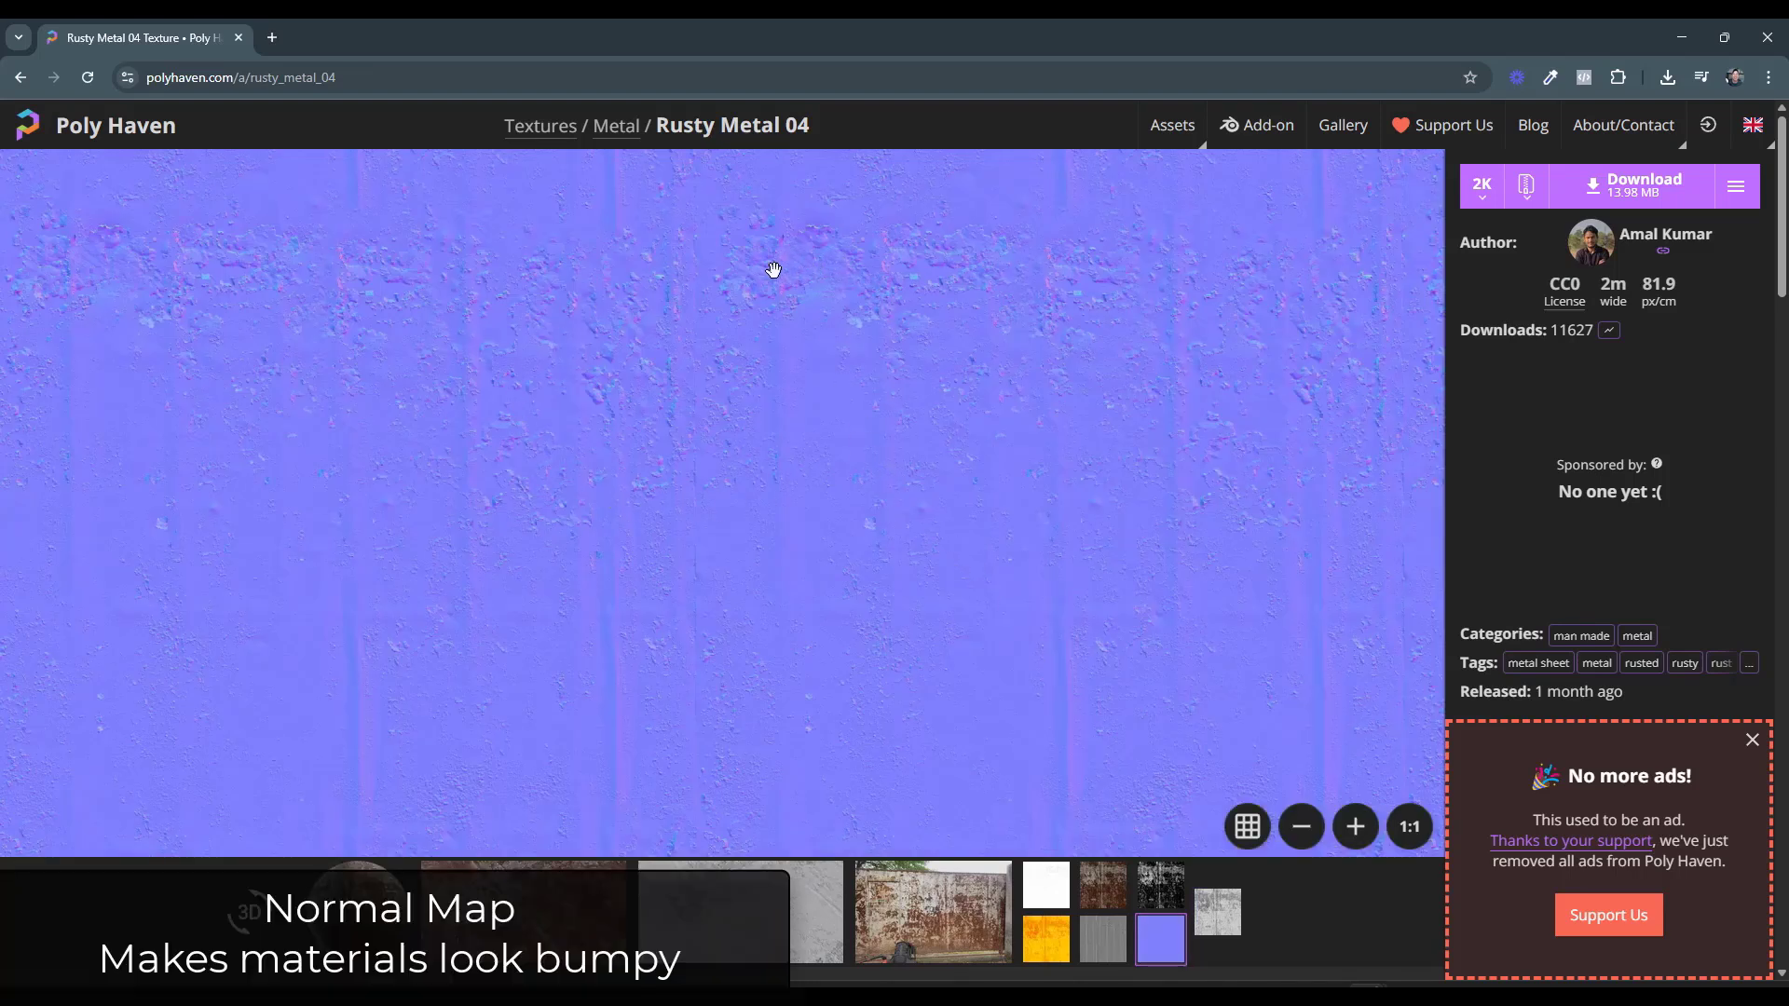
{"action": "left_click", "coordinate": [1356, 827]}
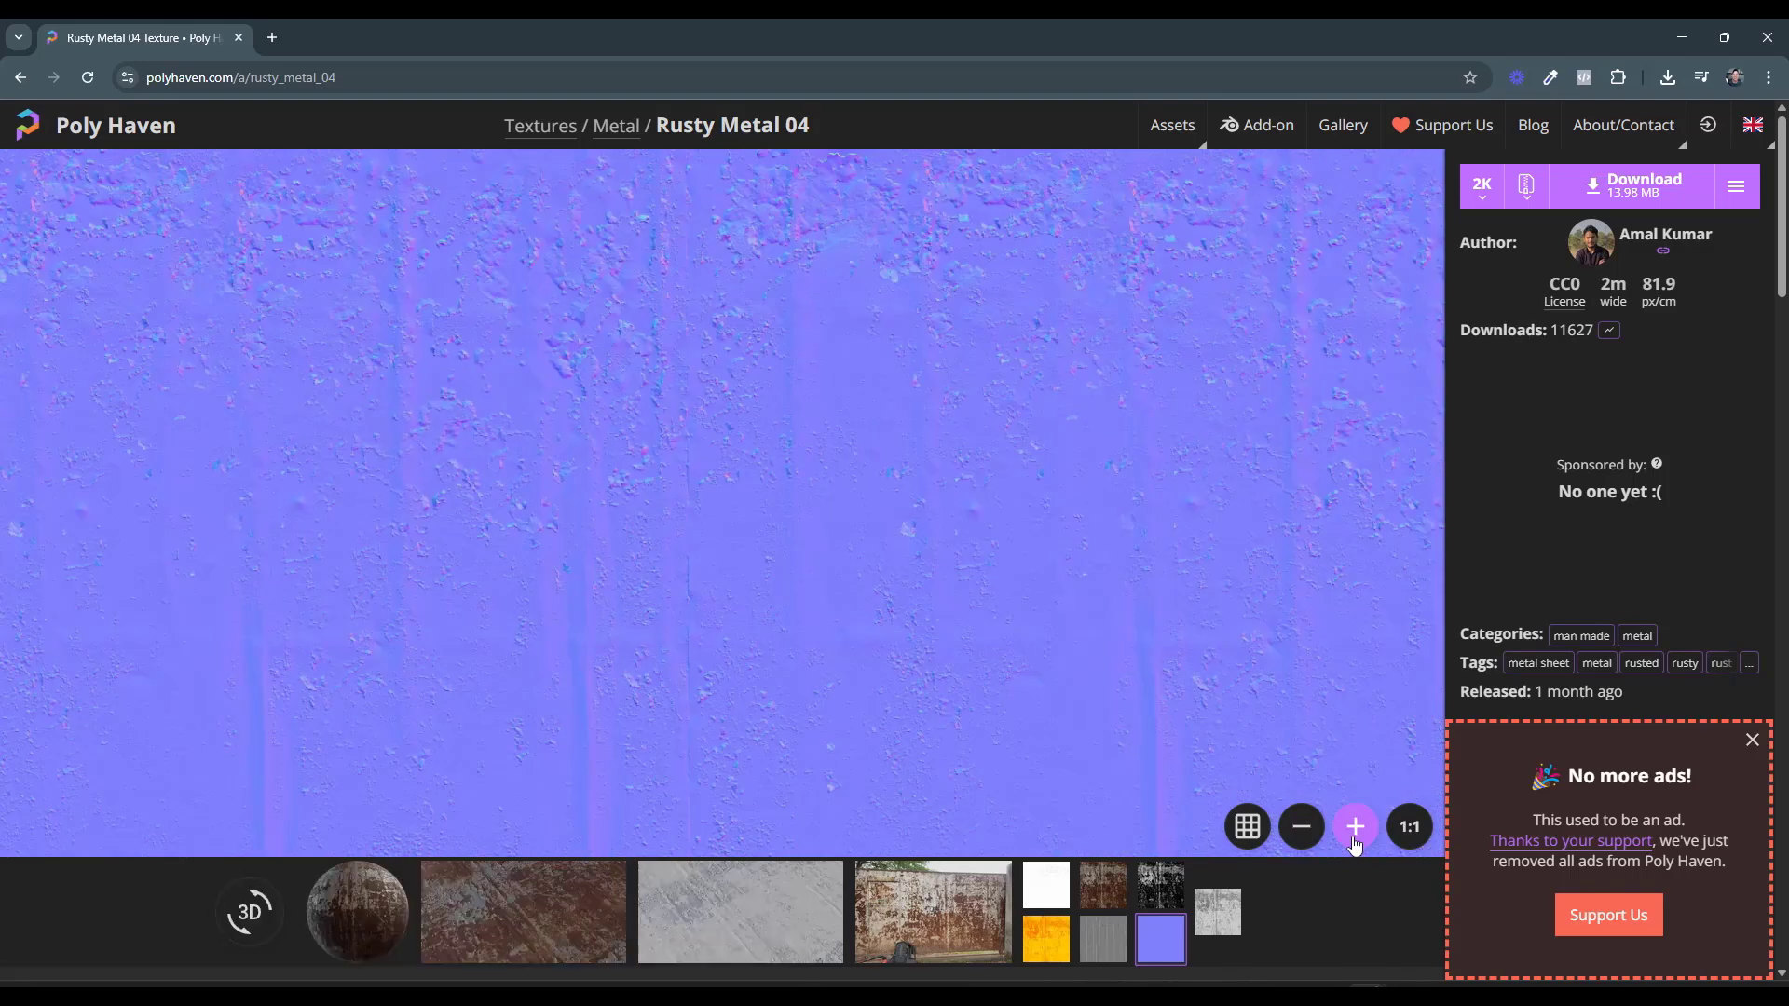
{"action": "left_click", "coordinate": [1355, 830]}
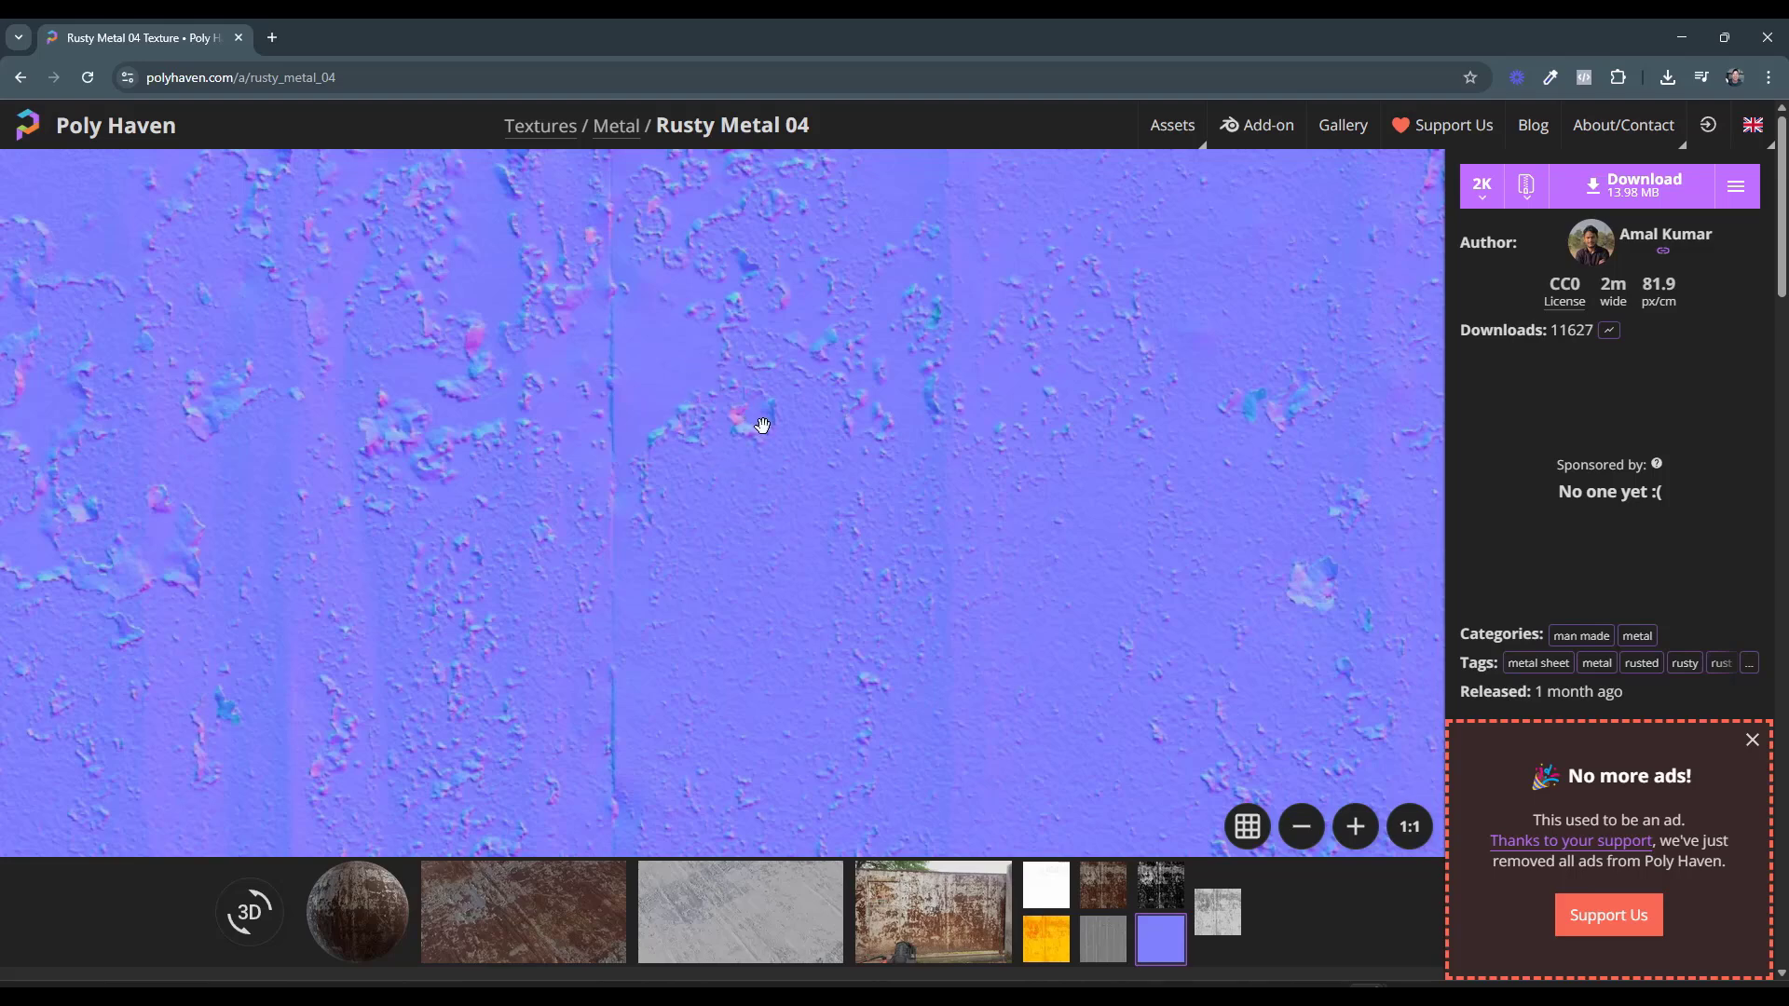
{"action": "left_click", "coordinate": [1049, 889]}
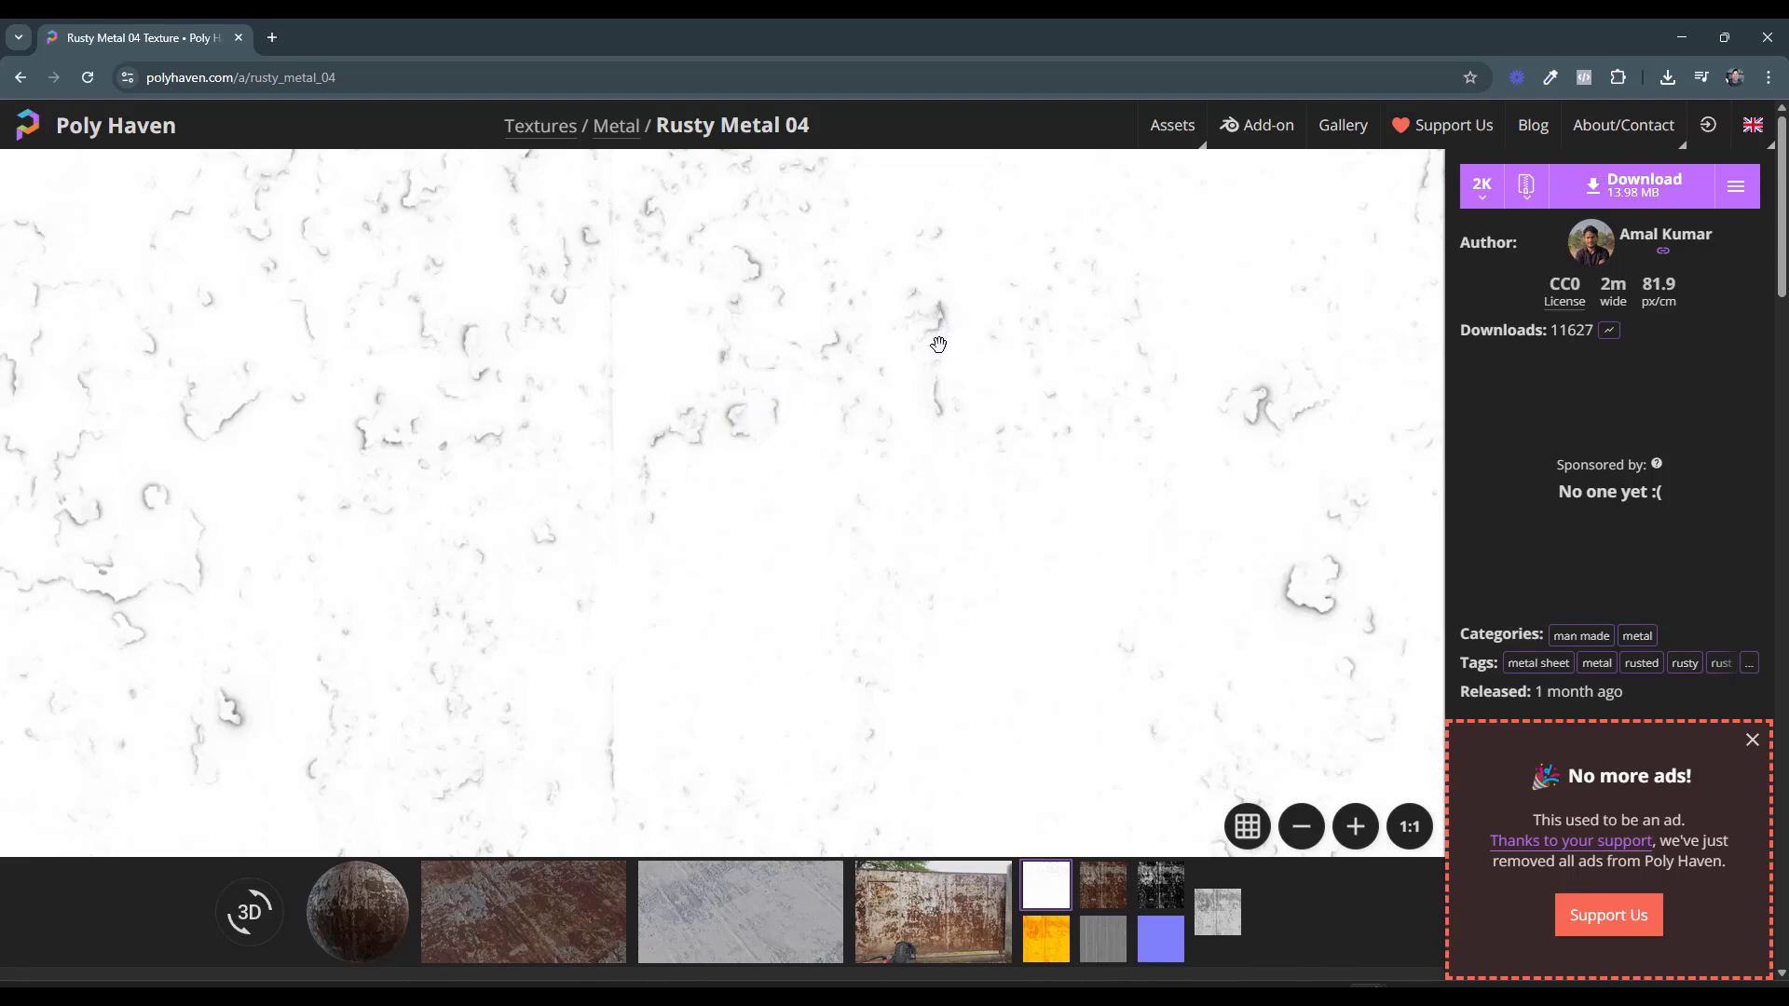
{"action": "left_click", "coordinate": [1677, 42]}
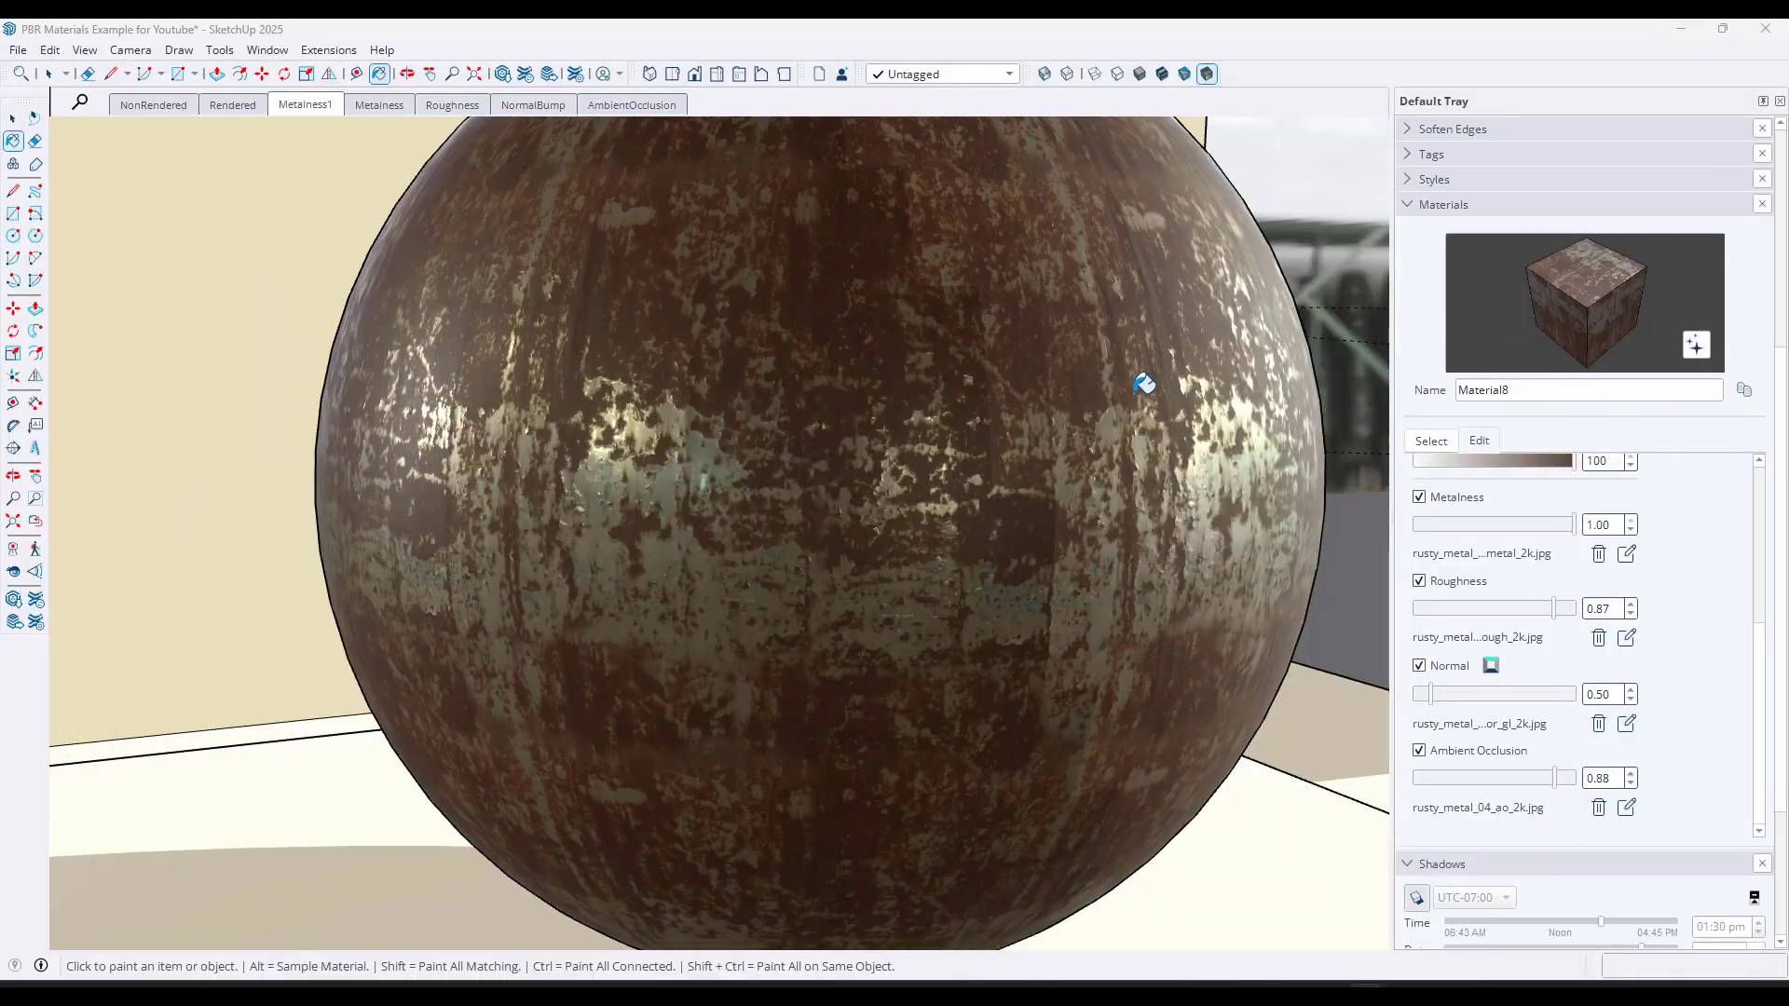
- Set the rusty metal material's roughness to 0.88 with metalness at 1.00, and inspect the sphere's reflections from several angles
{"action": "mouse_move", "coordinate": [918, 461]}
{"action": "left_mouse_down", "text": "shift"}
{"action": "mouse_move", "coordinate": [978, 438]}
{"action": "mouse_move", "coordinate": [911, 488]}
{"action": "mouse_move", "coordinate": [711, 432]}
{"action": "left_mouse_up", "text": "shift"}
{"action": "key", "text": "b"}
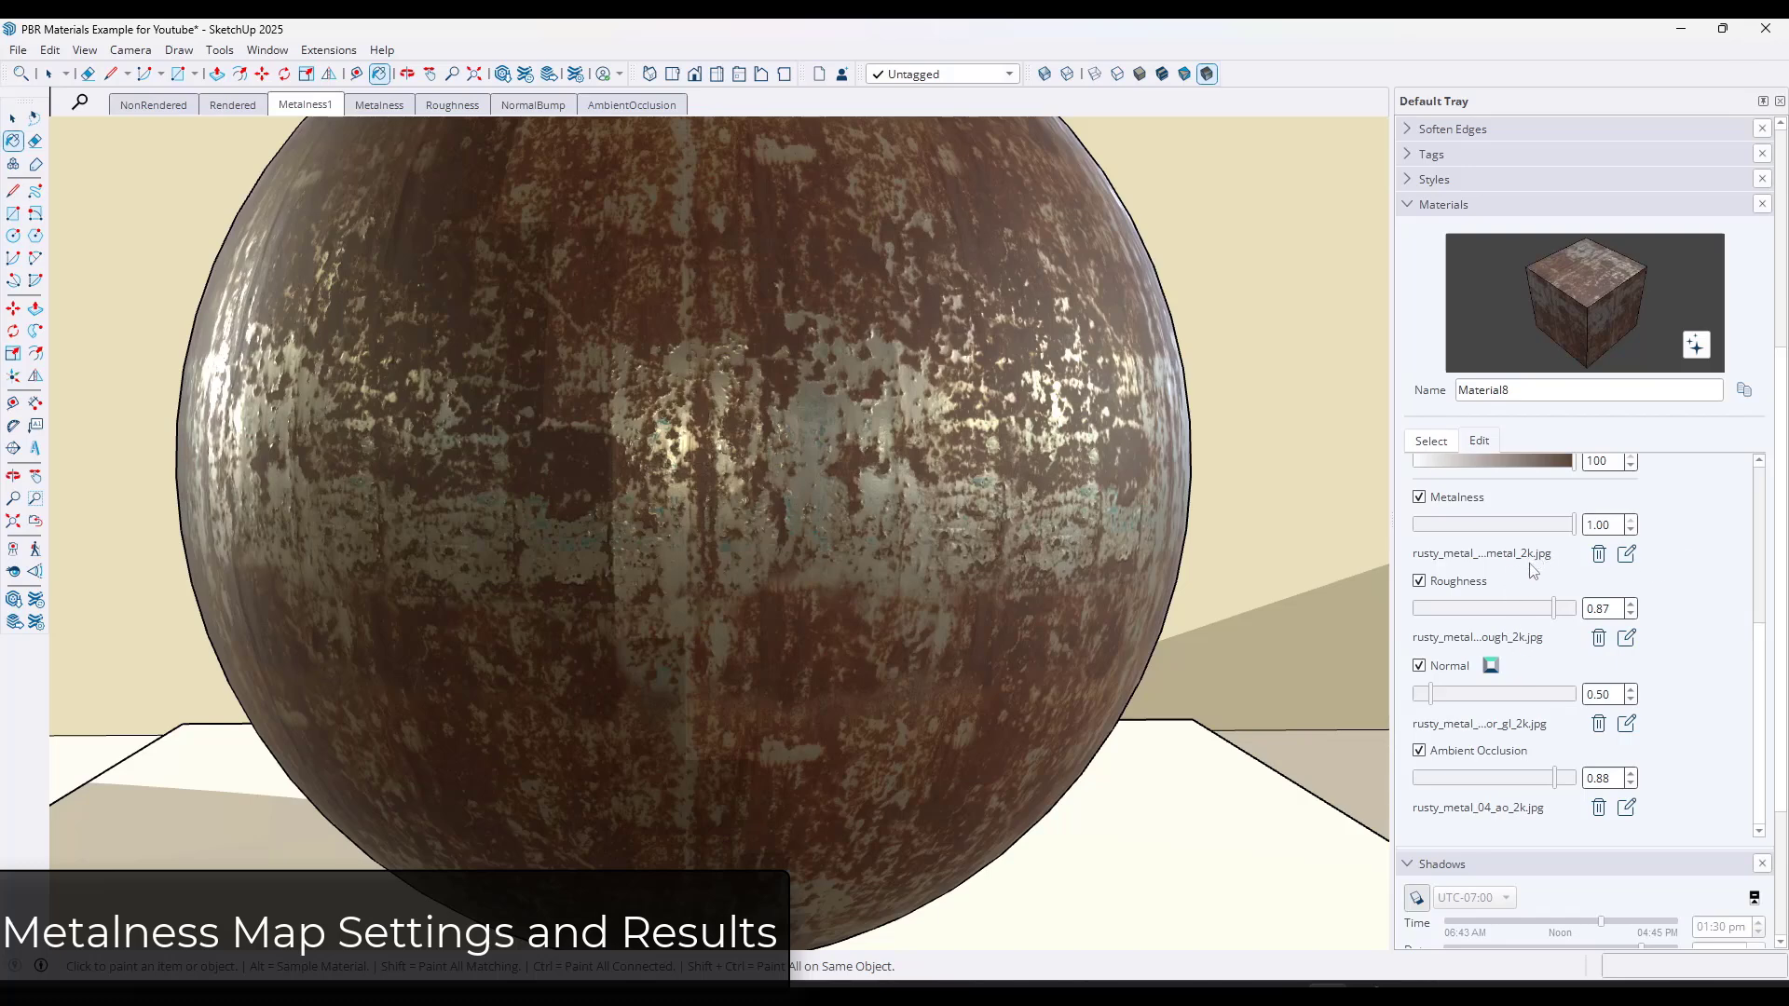
{"action": "middle_click_drag", "start_coordinate": [966, 499], "coordinate": [1125, 390]}
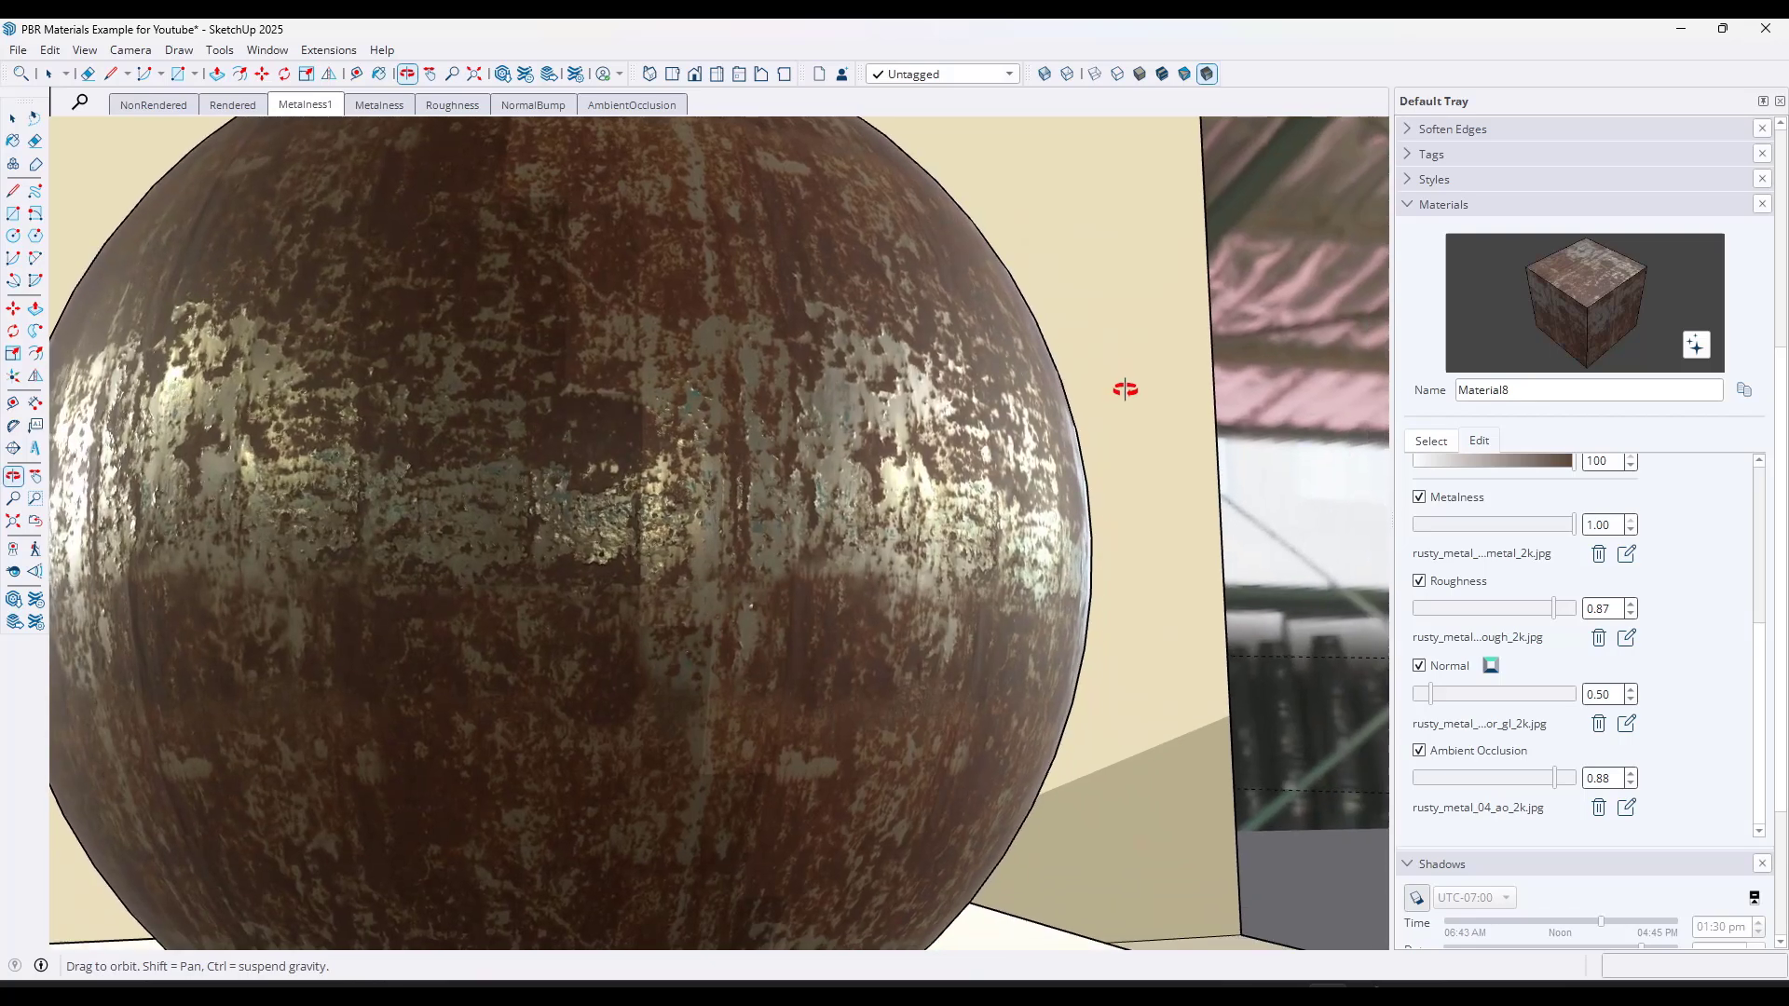
{"action": "mouse_move", "coordinate": [1576, 528]}
{"action": "left_mouse_down"}
{"action": "mouse_move", "coordinate": [1435, 529]}
{"action": "mouse_move", "coordinate": [1575, 531]}
{"action": "mouse_move", "coordinate": [1491, 536]}
{"action": "mouse_move", "coordinate": [1534, 556]}
{"action": "mouse_move", "coordinate": [1423, 543]}
{"action": "mouse_move", "coordinate": [1599, 532]}
{"action": "left_mouse_up"}
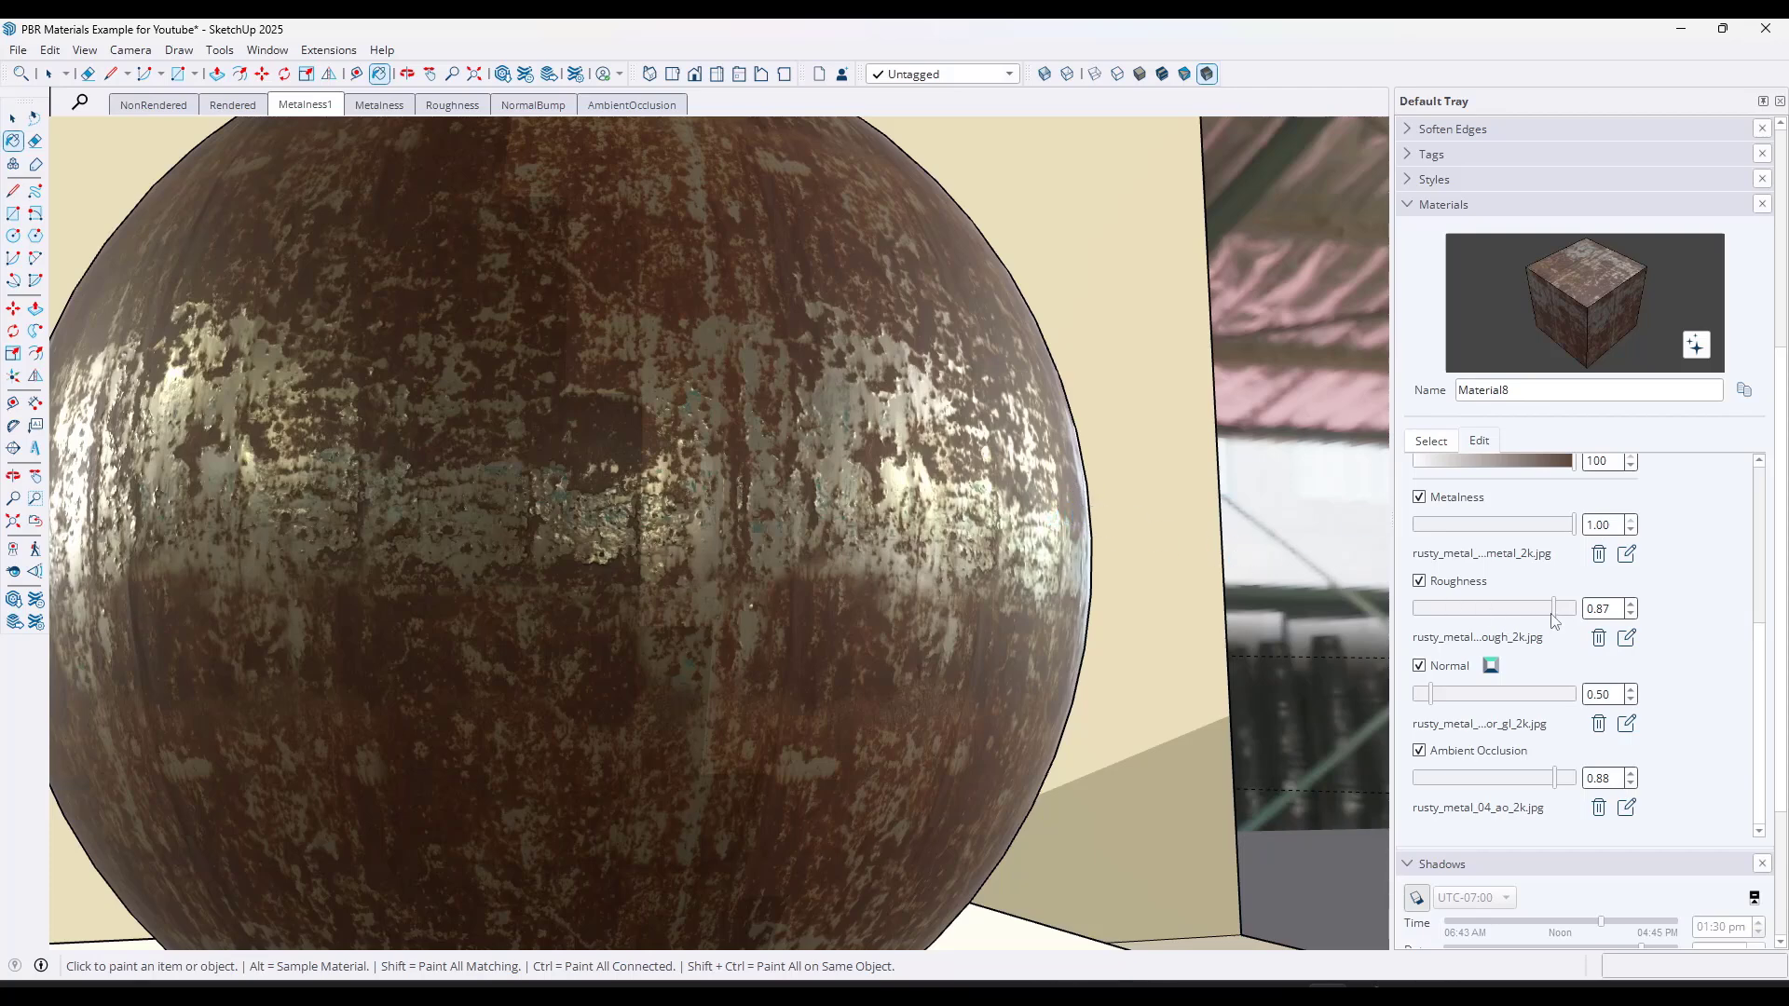
{"action": "mouse_move", "coordinate": [1553, 615]}
{"action": "left_mouse_down"}
{"action": "mouse_move", "coordinate": [1509, 616]}
{"action": "mouse_move", "coordinate": [1583, 619]}
{"action": "mouse_move", "coordinate": [1403, 623]}
{"action": "mouse_move", "coordinate": [1558, 621]}
{"action": "left_mouse_up"}
{"action": "mouse_move", "coordinate": [941, 522]}
{"action": "middle_mouse_down"}
{"action": "mouse_move", "coordinate": [898, 511]}
{"action": "mouse_move", "coordinate": [826, 447]}
{"action": "mouse_move", "coordinate": [855, 562]}
{"action": "mouse_move", "coordinate": [878, 577]}
{"action": "mouse_move", "coordinate": [918, 591]}
{"action": "mouse_move", "coordinate": [952, 522]}
{"action": "middle_mouse_up"}
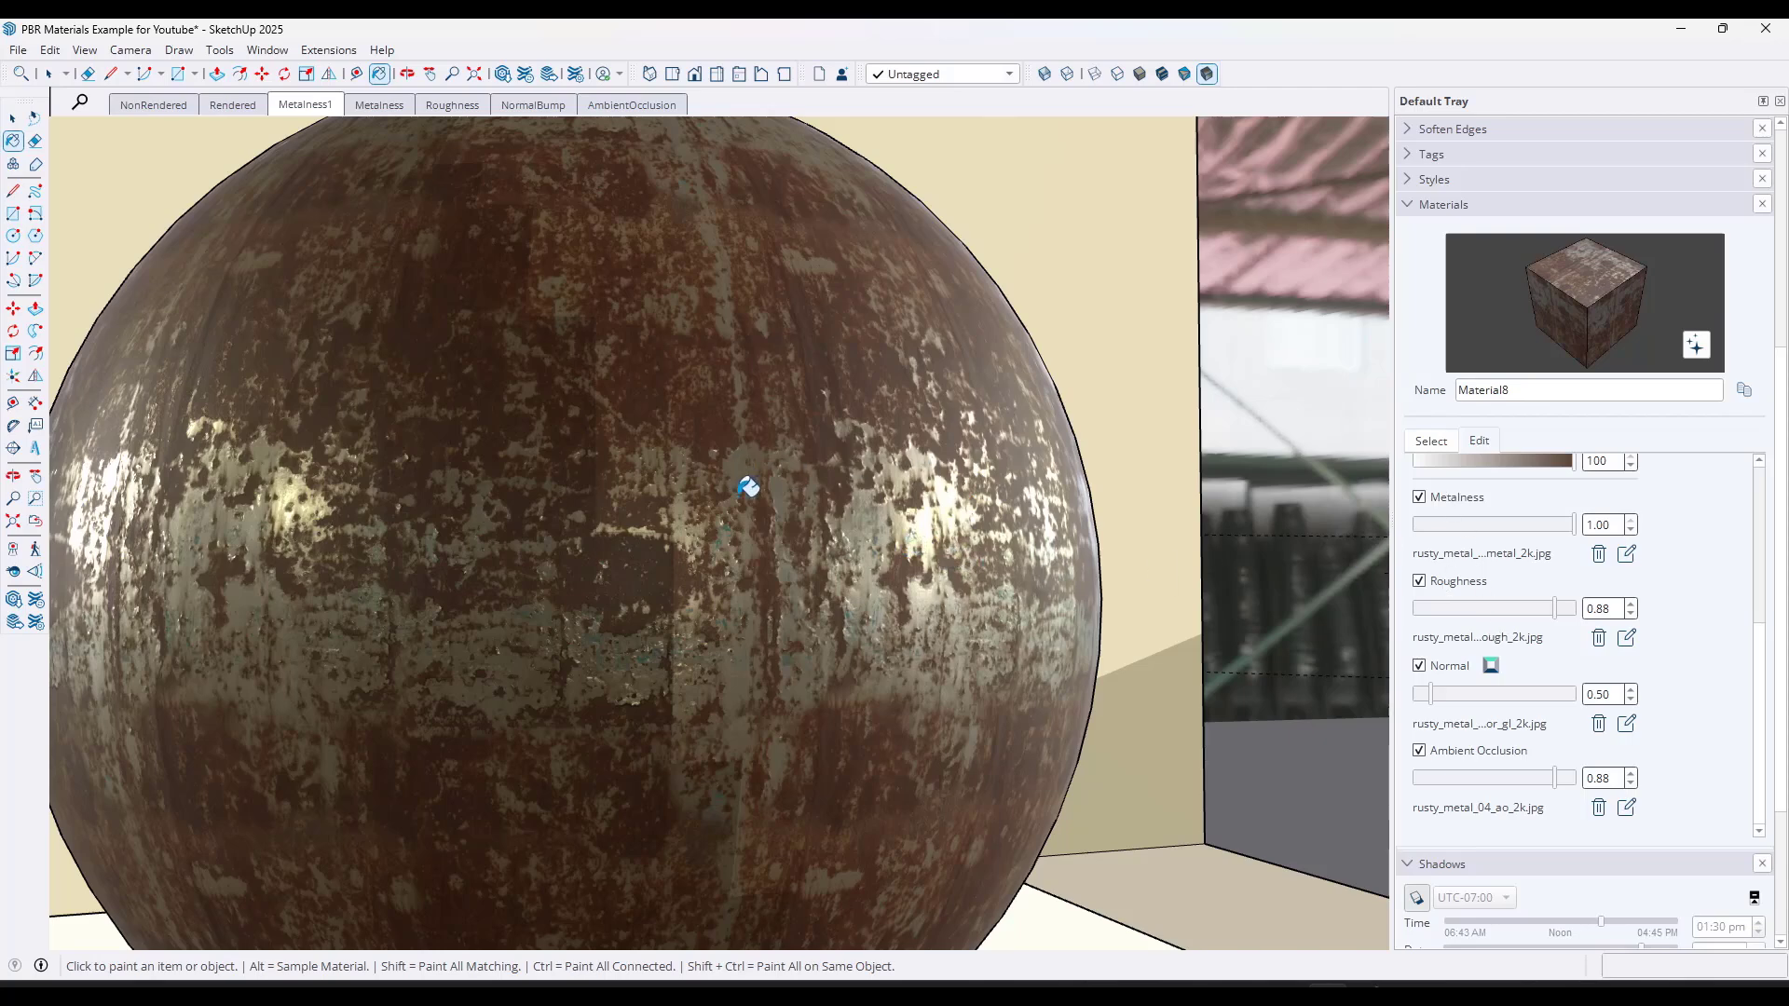
{"action": "mouse_move", "coordinate": [748, 486]}
{"action": "middle_mouse_down"}
{"action": "mouse_move", "coordinate": [758, 450]}
{"action": "mouse_move", "coordinate": [667, 403]}
{"action": "mouse_move", "coordinate": [599, 467]}
{"action": "mouse_move", "coordinate": [760, 512]}
{"action": "mouse_move", "coordinate": [778, 475]}
{"action": "middle_mouse_up"}
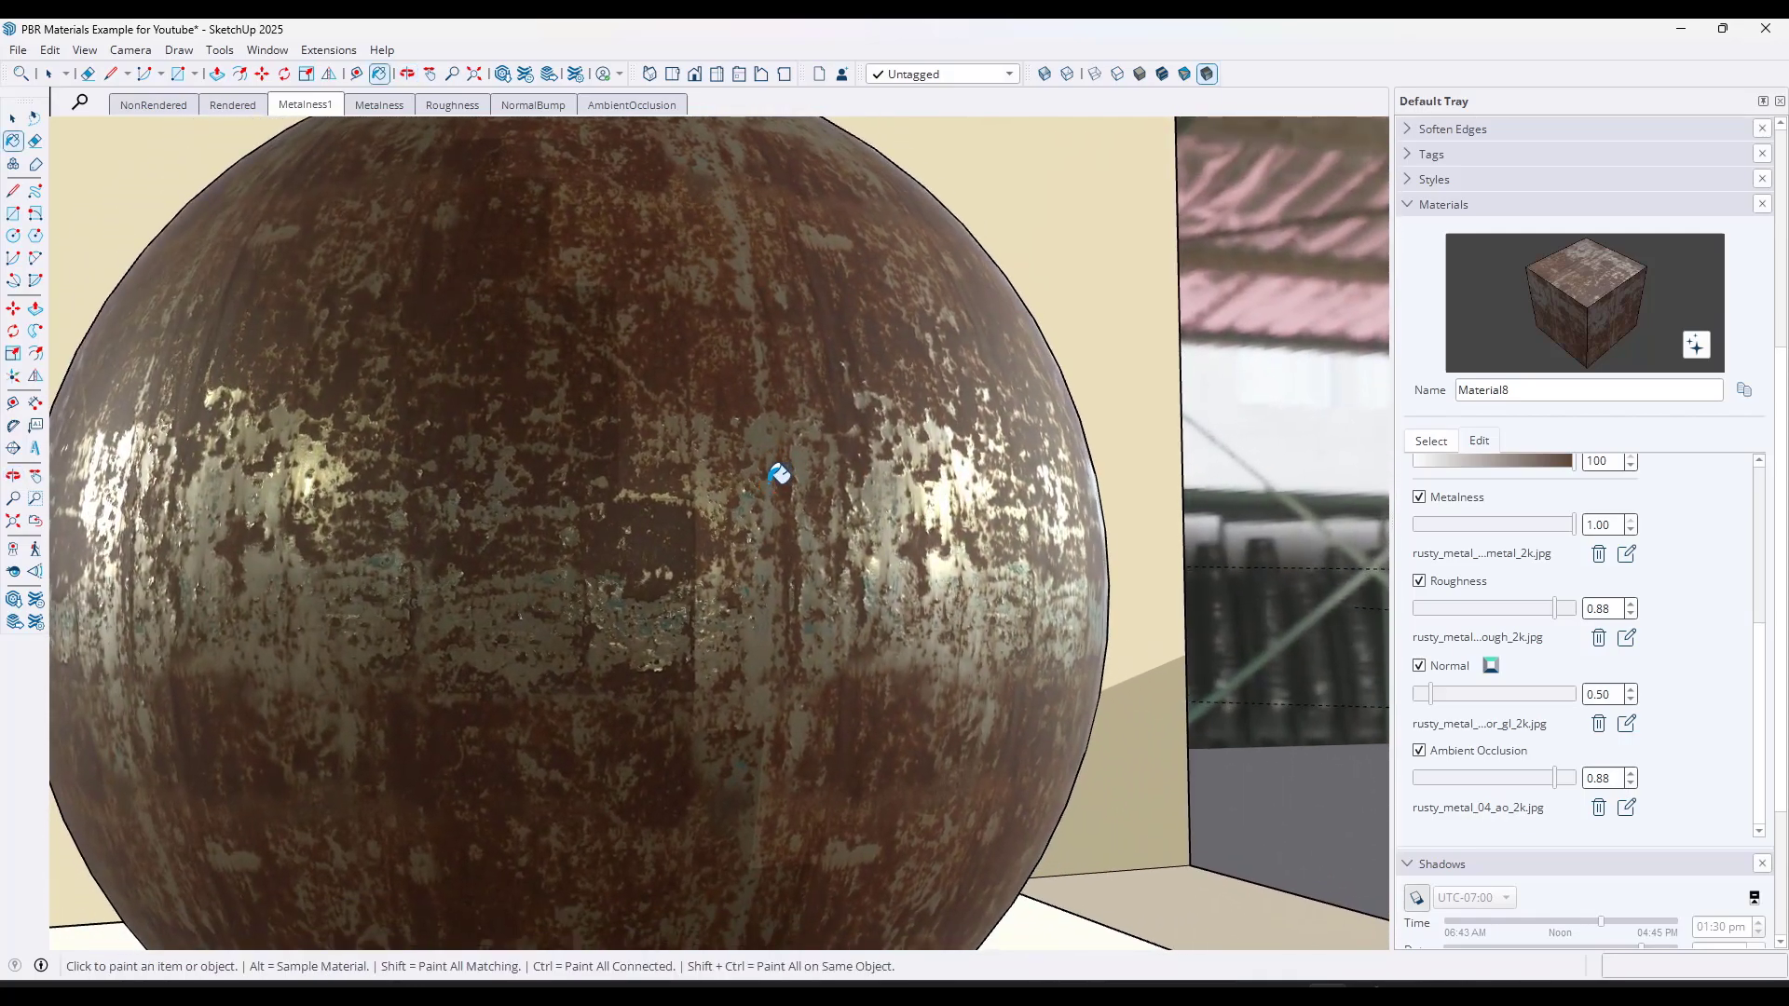
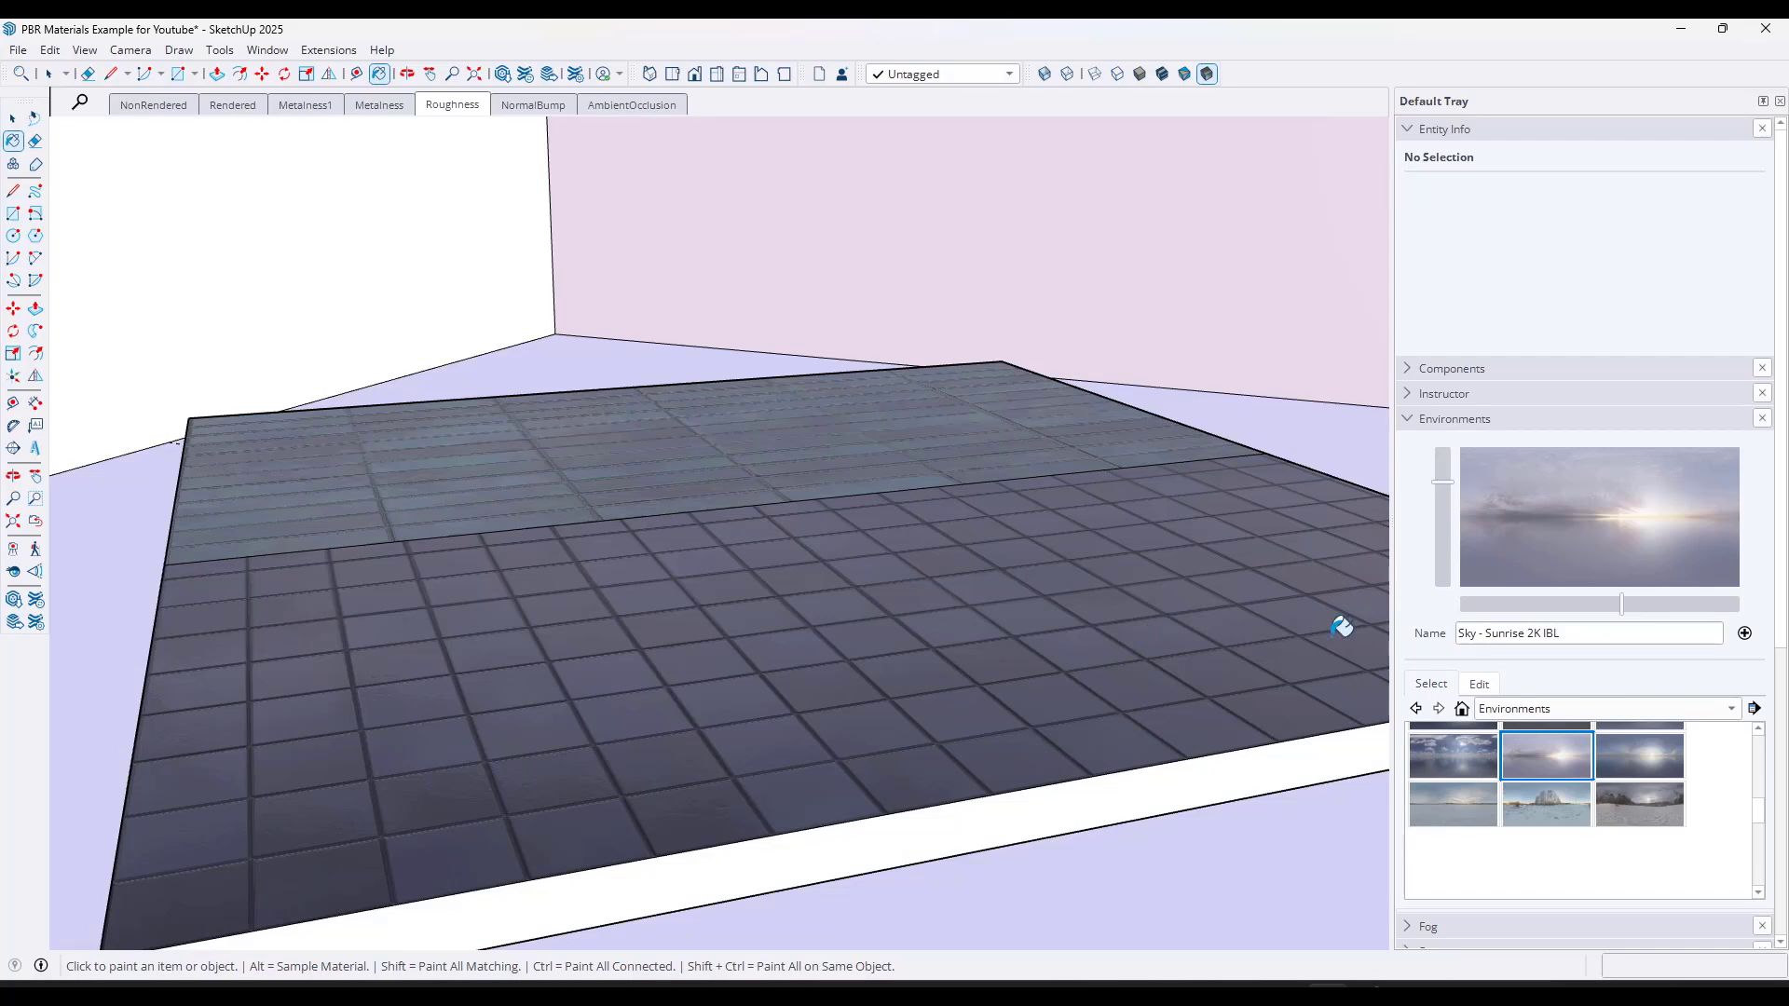
- Rotate the Sky - Sunrise 2K IBL environment to an angle of 115 and inspect the light on the tiled surfaces
{"action": "left_click", "coordinate": [1488, 679]}
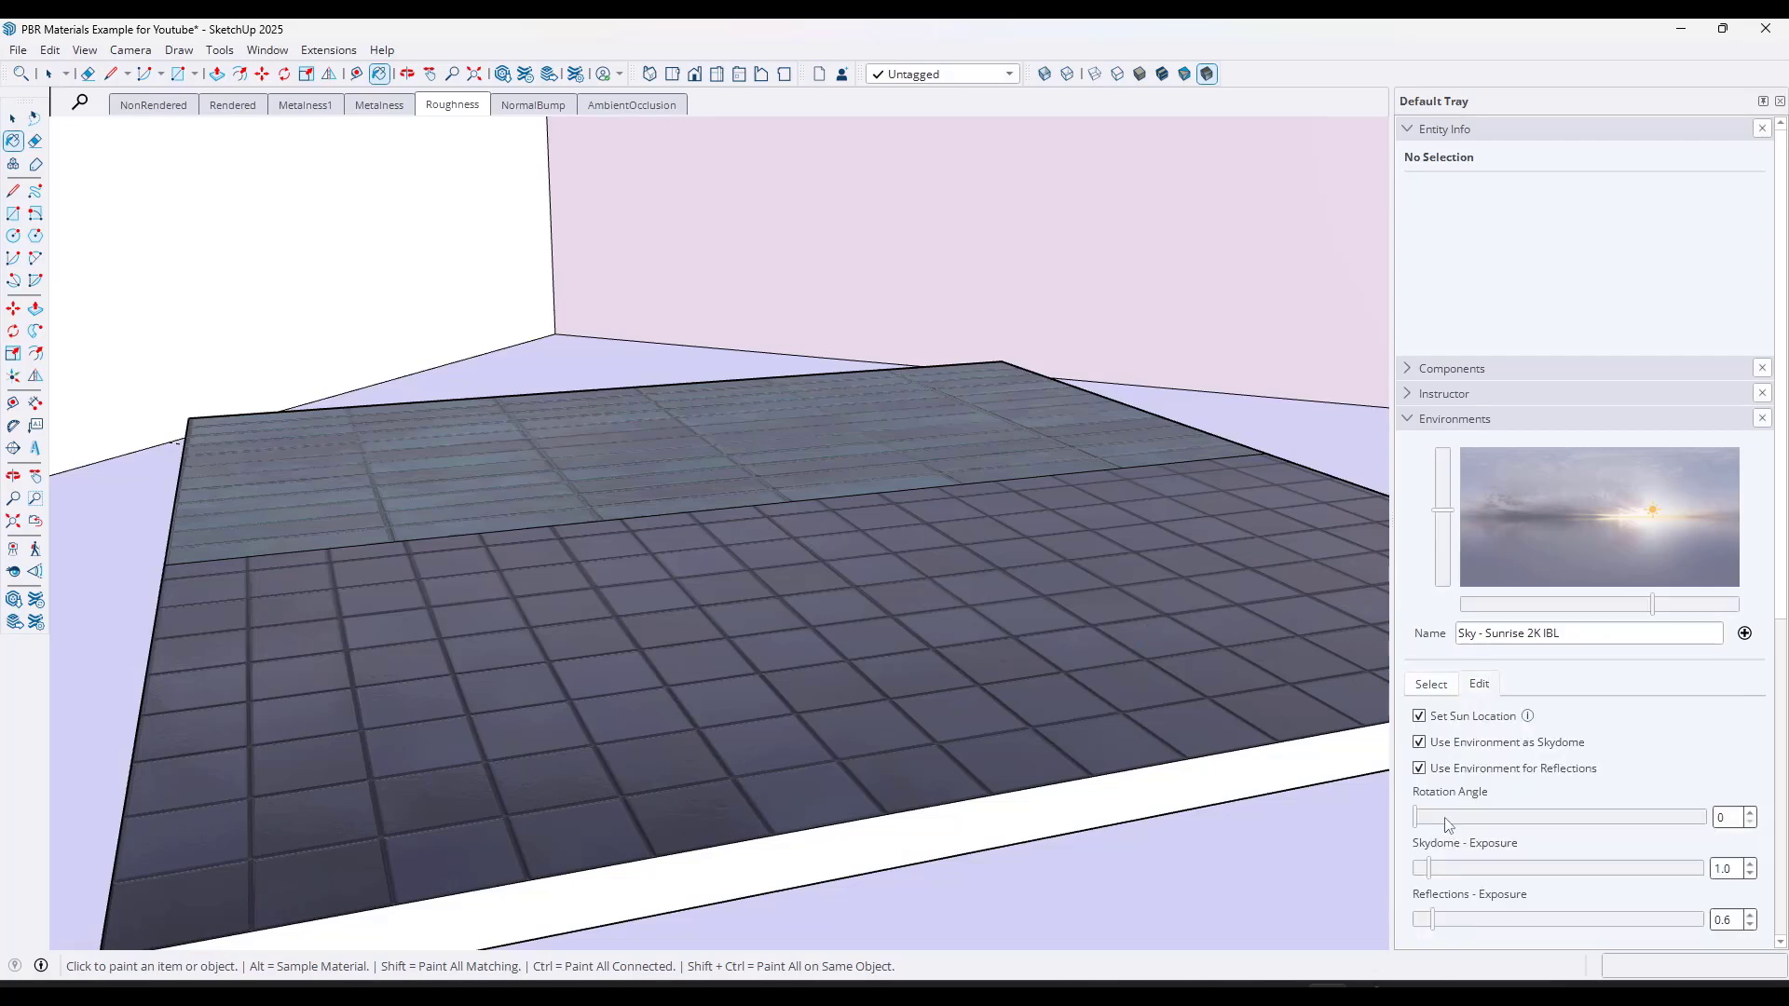
{"action": "left_click_drag", "start_coordinate": [1447, 825], "coordinate": [1511, 828]}
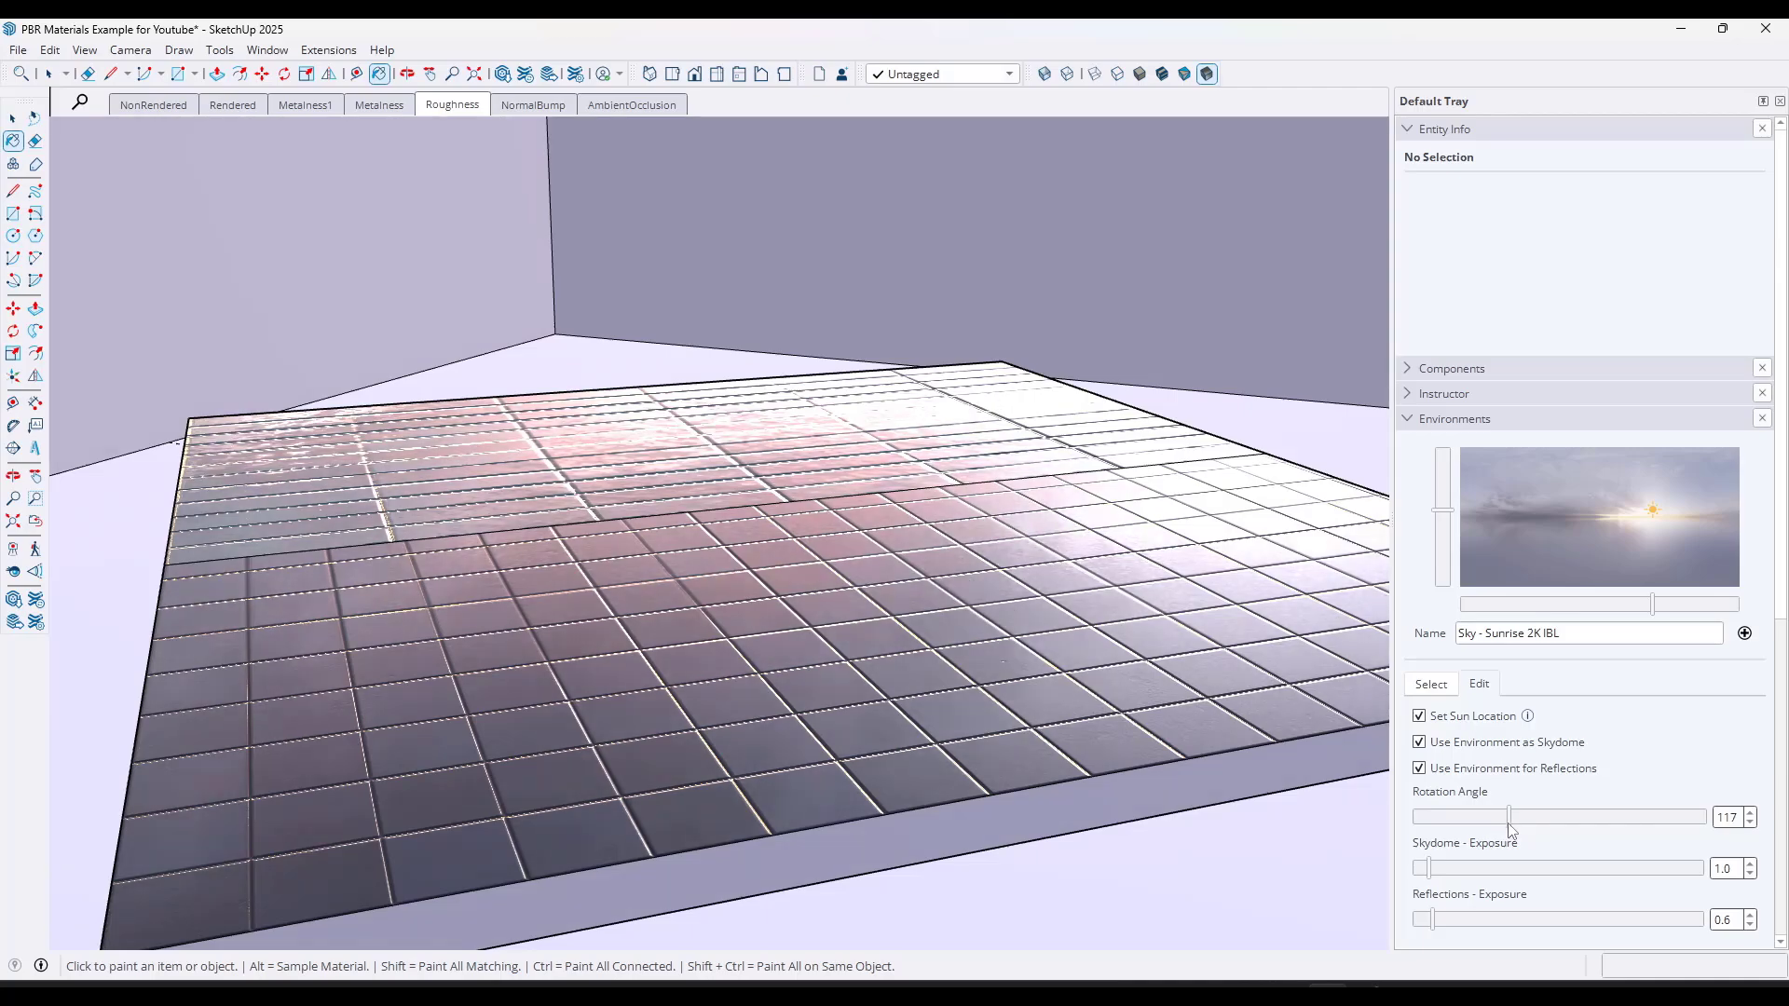
{"action": "scroll", "coordinate": [786, 519], "scroll_direction": "down", "scroll_amount": 2}
{"action": "mouse_move", "coordinate": [786, 519]}
{"action": "middle_mouse_down"}
{"action": "mouse_move", "coordinate": [770, 606]}
{"action": "mouse_move", "coordinate": [758, 511]}
{"action": "middle_mouse_up"}
{"action": "scroll", "coordinate": [757, 619], "scroll_direction": "down", "scroll_amount": 2}
{"action": "scroll", "coordinate": [759, 619], "scroll_direction": "up", "scroll_amount": 2}
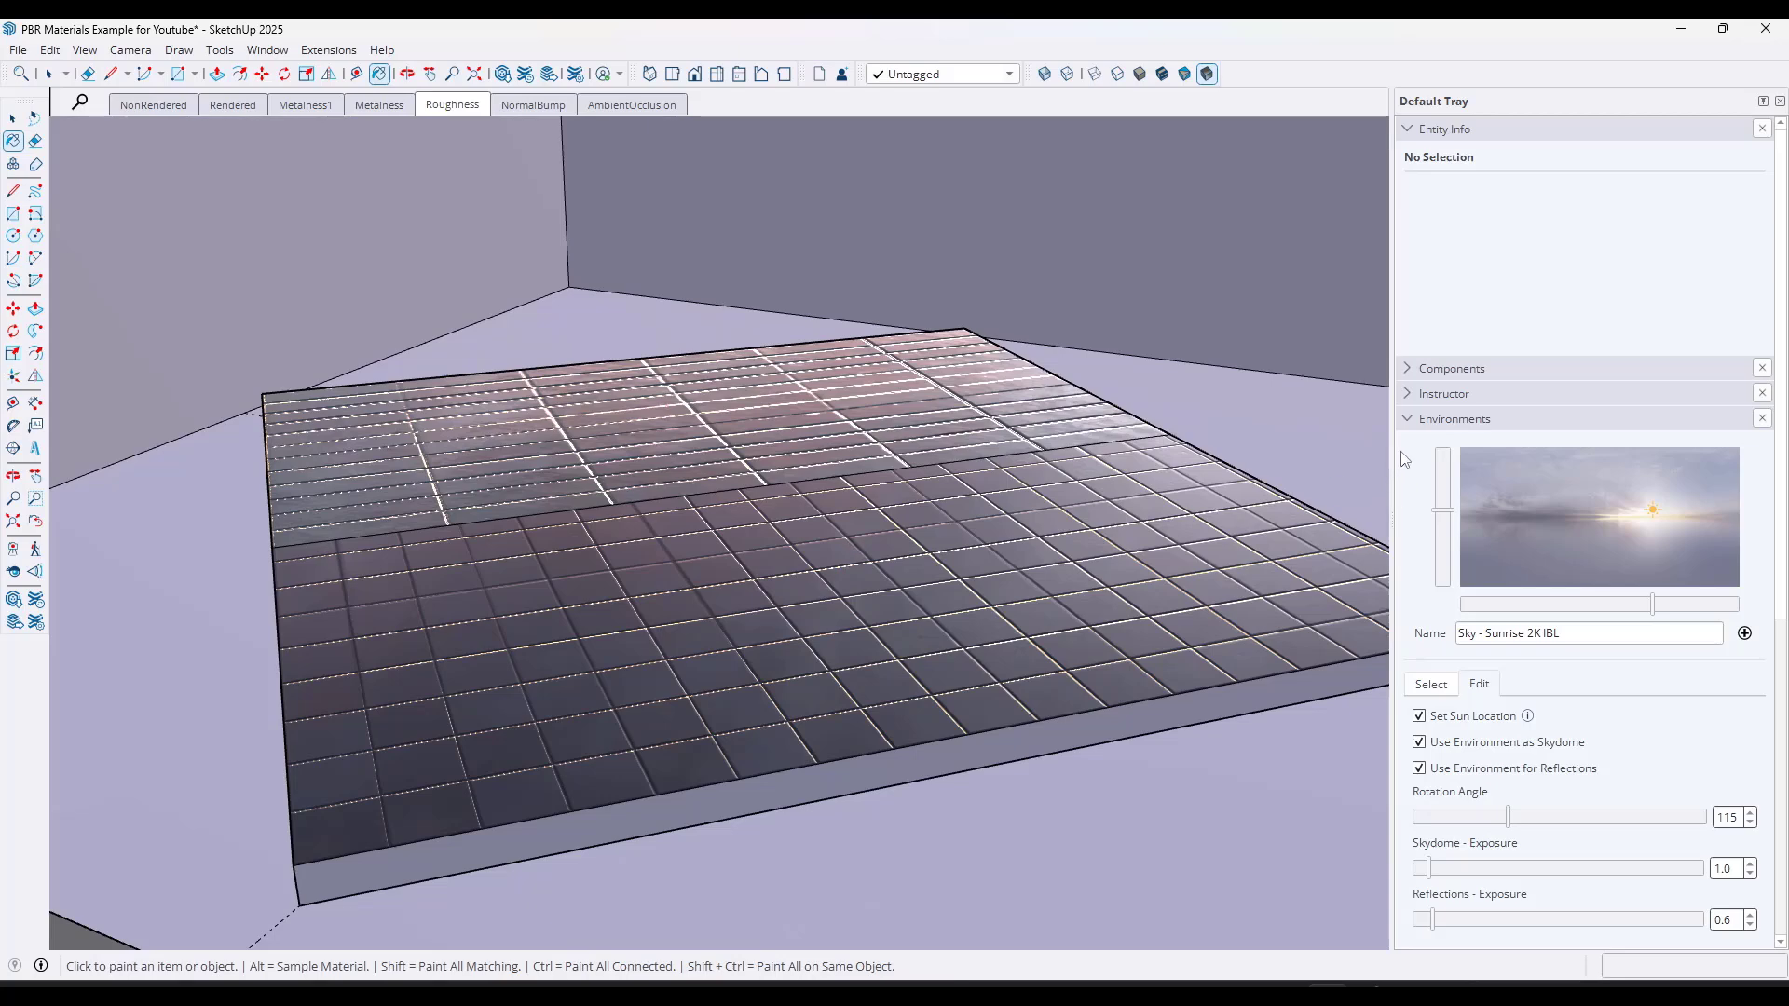
- Turn the dark tile material's roughness off and back on, comparing how the floor reflects light
{"action": "left_click", "coordinate": [1407, 418]}
{"action": "left_click", "coordinate": [1409, 596]}
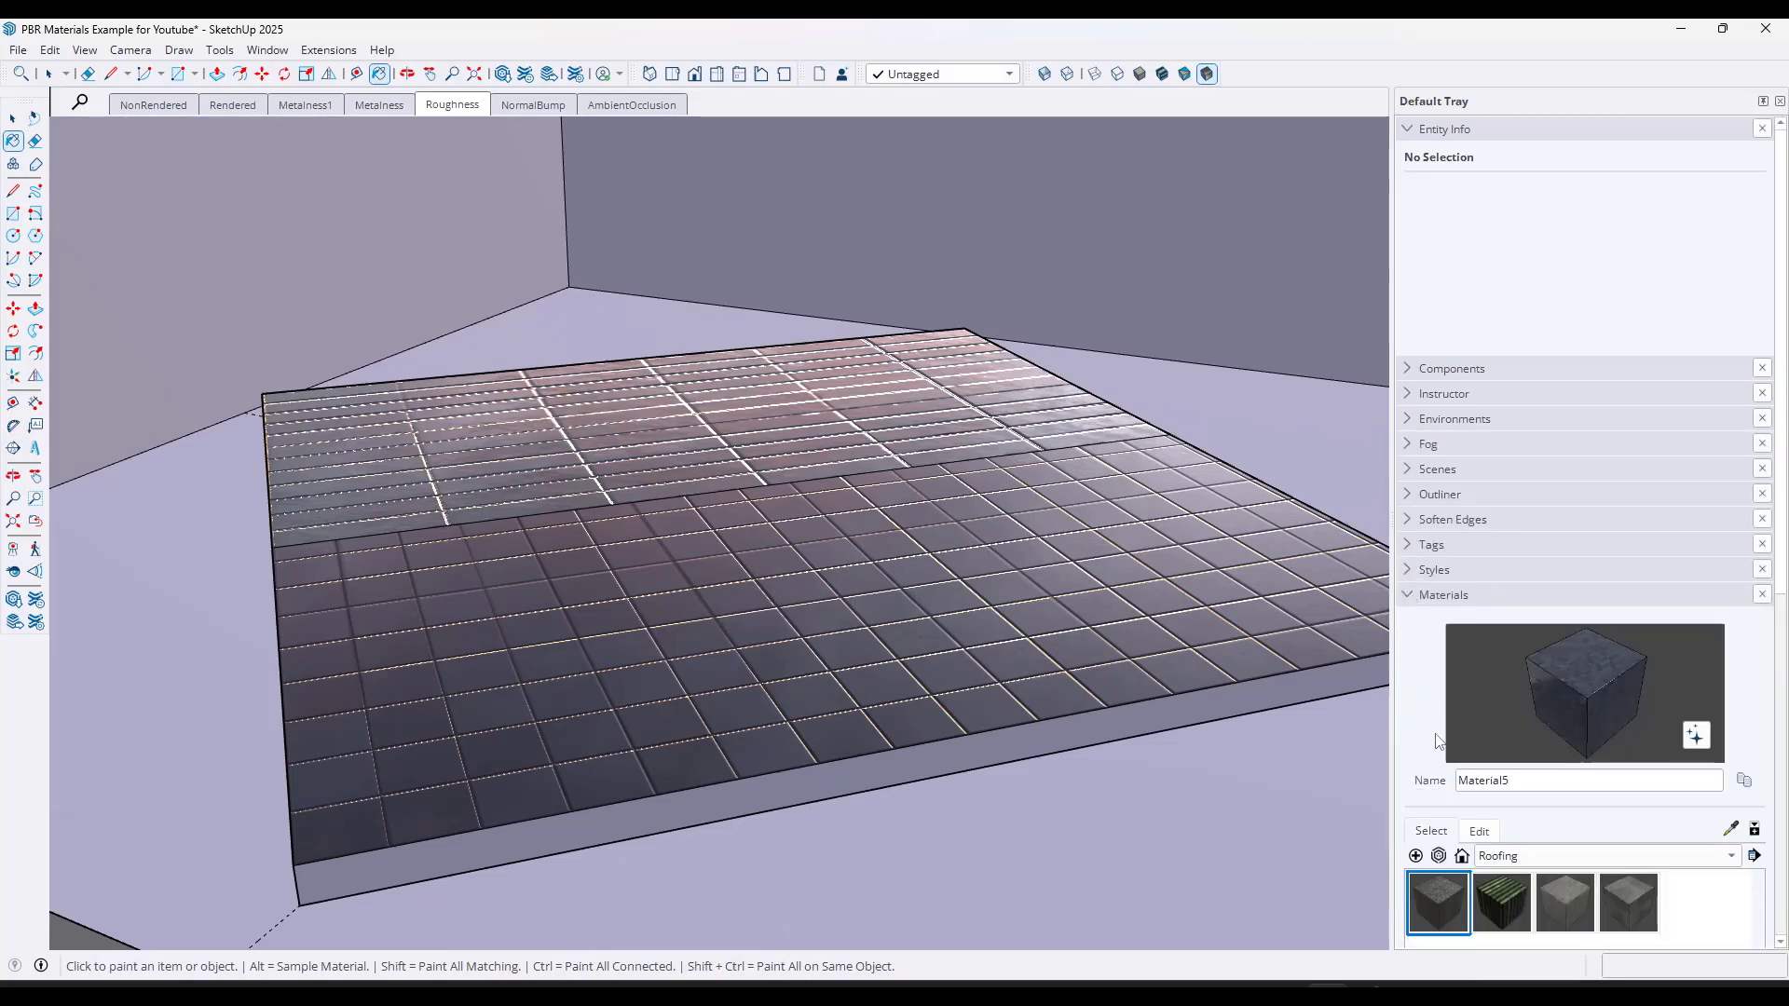
{"action": "left_click", "coordinate": [1472, 831]}
{"action": "scroll", "coordinate": [1568, 726], "scroll_direction": "down", "scroll_amount": 5}
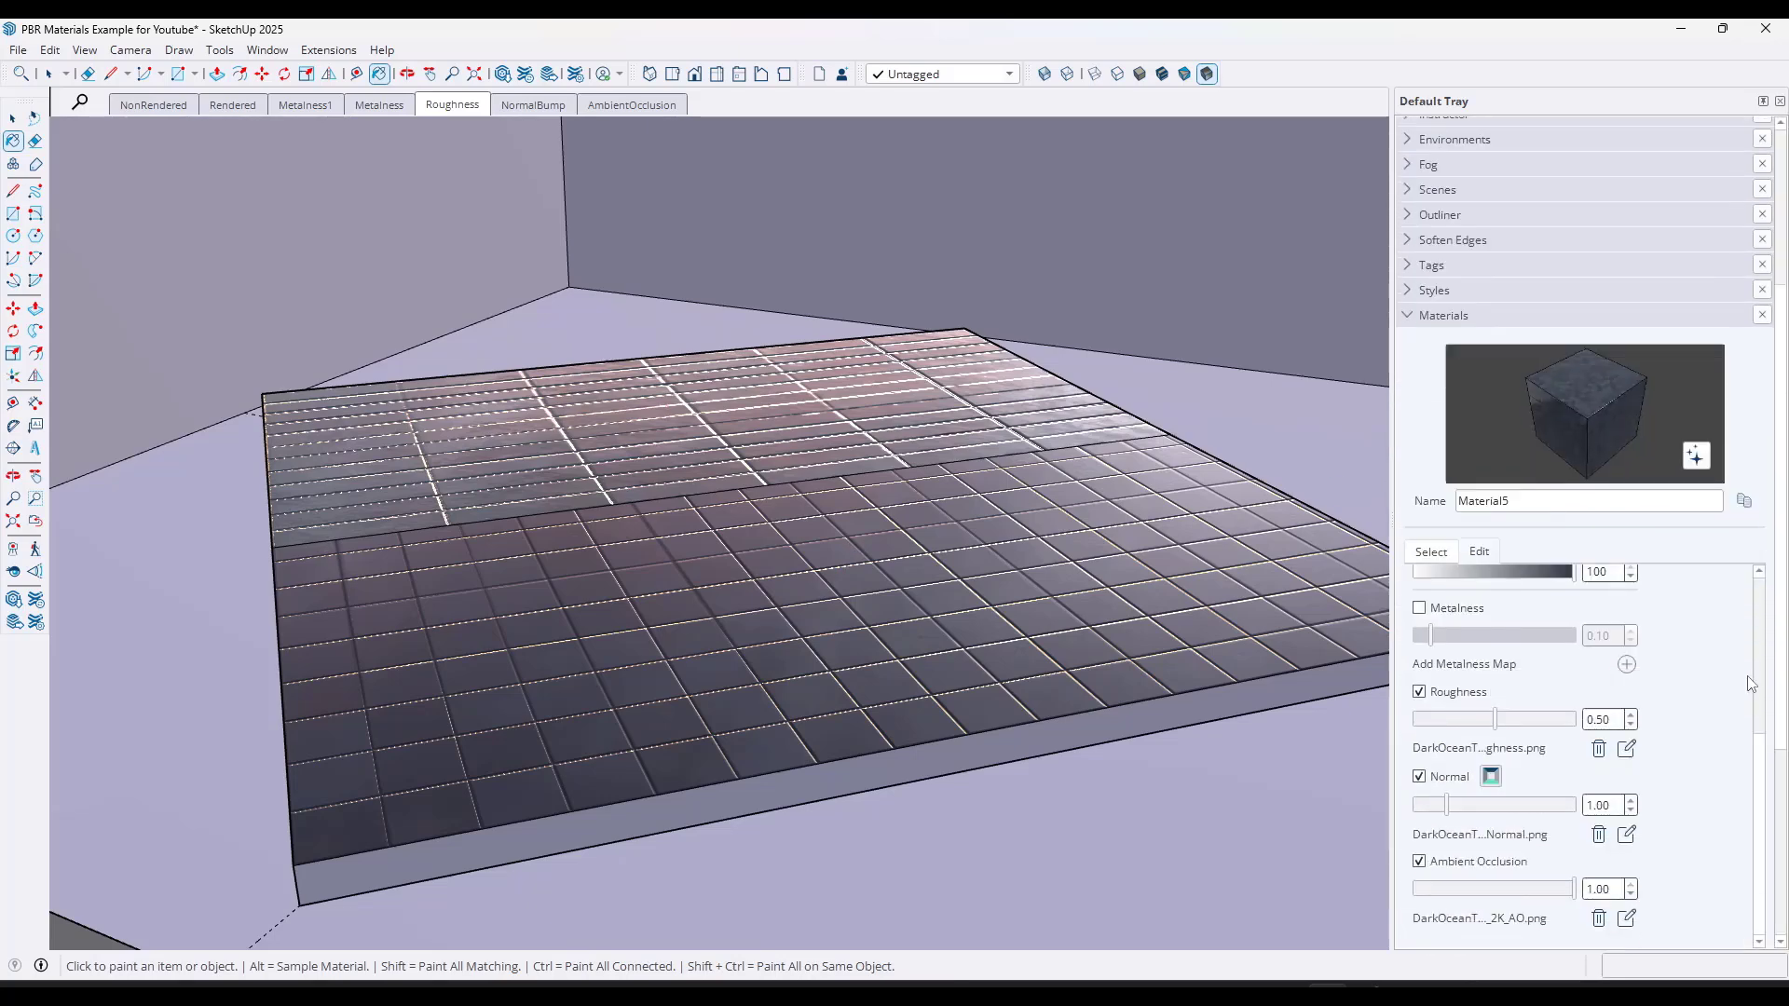
{"action": "left_click", "coordinate": [1419, 693]}
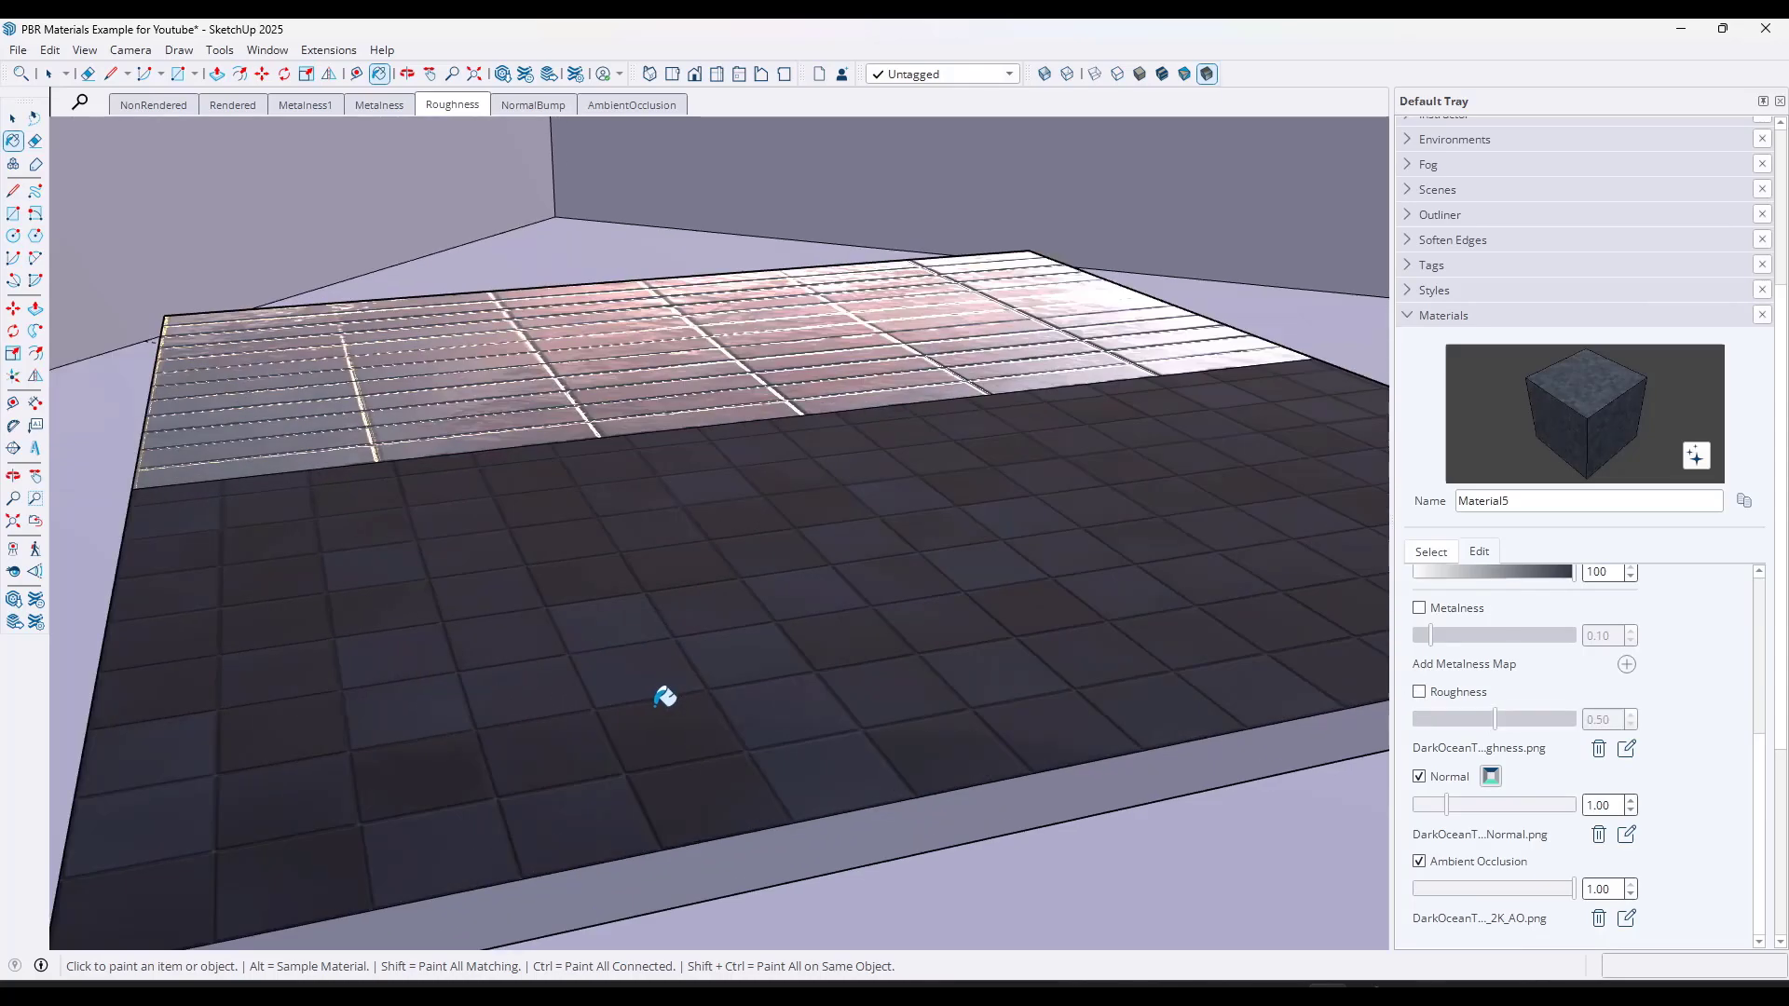
{"action": "mouse_move", "coordinate": [667, 695]}
{"action": "middle_mouse_down"}
{"action": "mouse_move", "coordinate": [727, 639]}
{"action": "mouse_move", "coordinate": [726, 531]}
{"action": "mouse_move", "coordinate": [724, 658]}
{"action": "mouse_move", "coordinate": [743, 527]}
{"action": "mouse_move", "coordinate": [707, 491]}
{"action": "mouse_move", "coordinate": [640, 516]}
{"action": "mouse_move", "coordinate": [639, 611]}
{"action": "mouse_move", "coordinate": [686, 679]}
{"action": "mouse_move", "coordinate": [754, 667]}
{"action": "middle_mouse_up"}
{"action": "key", "text": "b"}
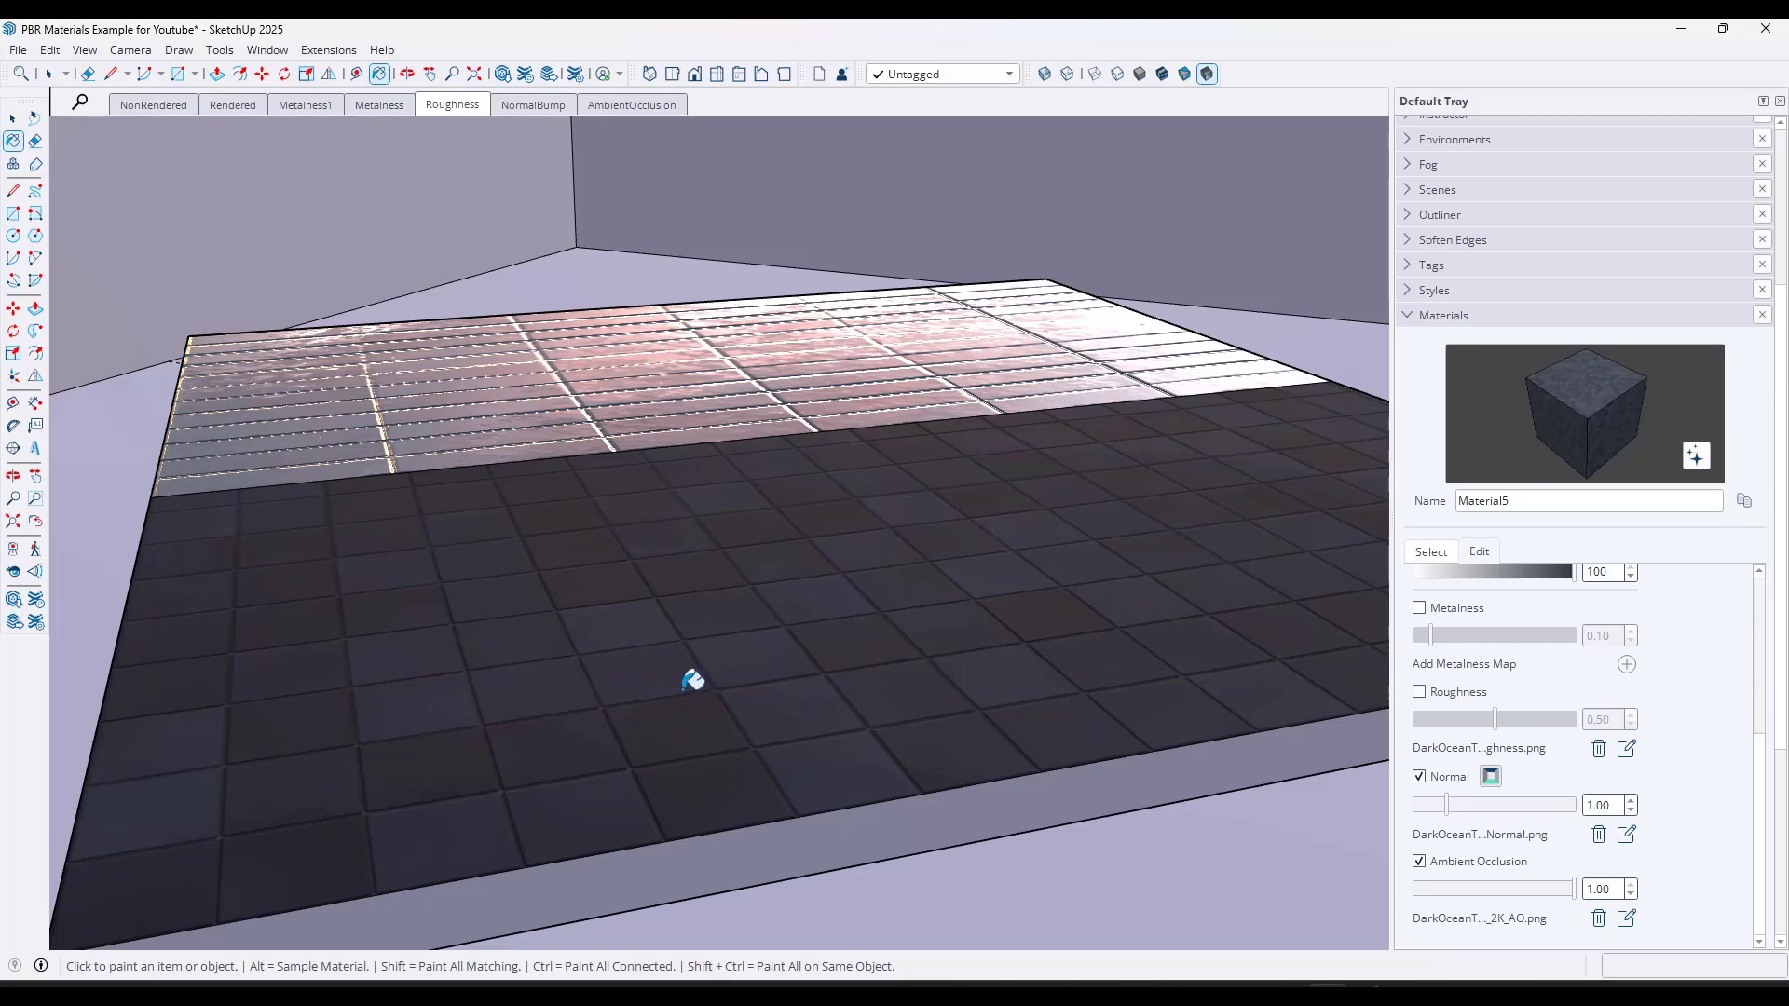
{"action": "left_click", "coordinate": [1422, 694]}
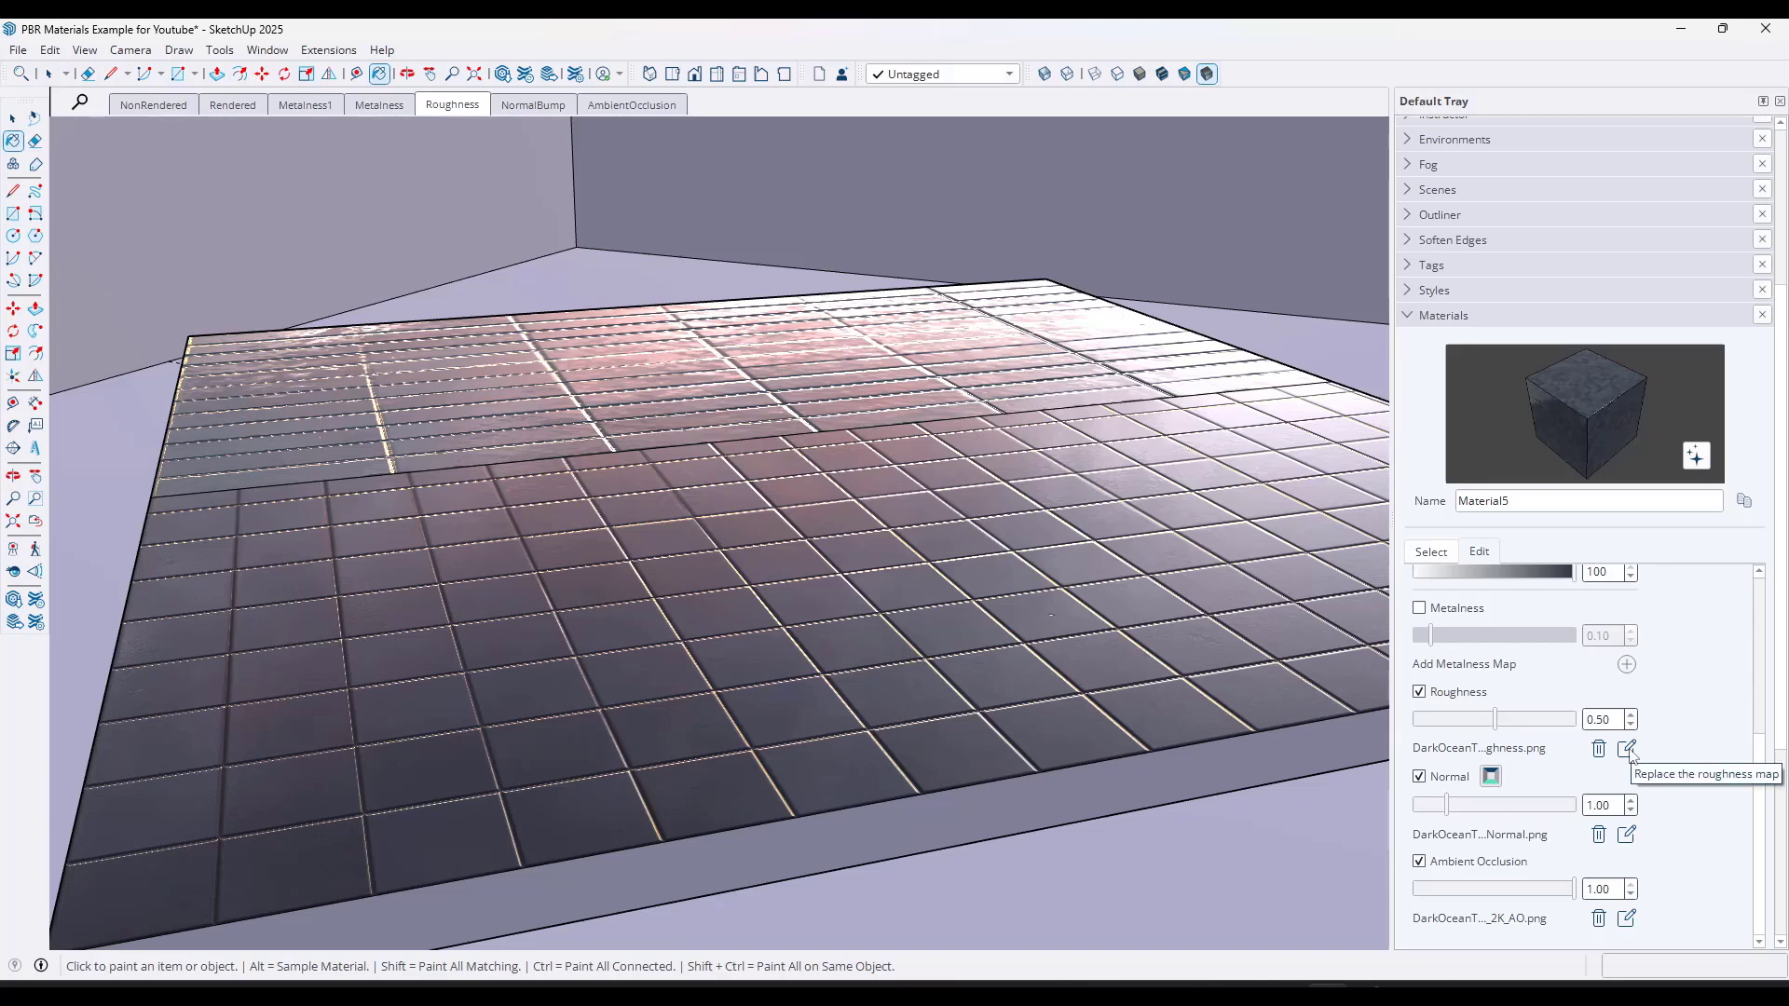
- Assign DarkOceanTiles04_2K_Roughness as the dark tile material's roughness map and compare roughness strengths such as 0.60 and 0.30 on the floor
{"action": "left_click", "coordinate": [1627, 750]}
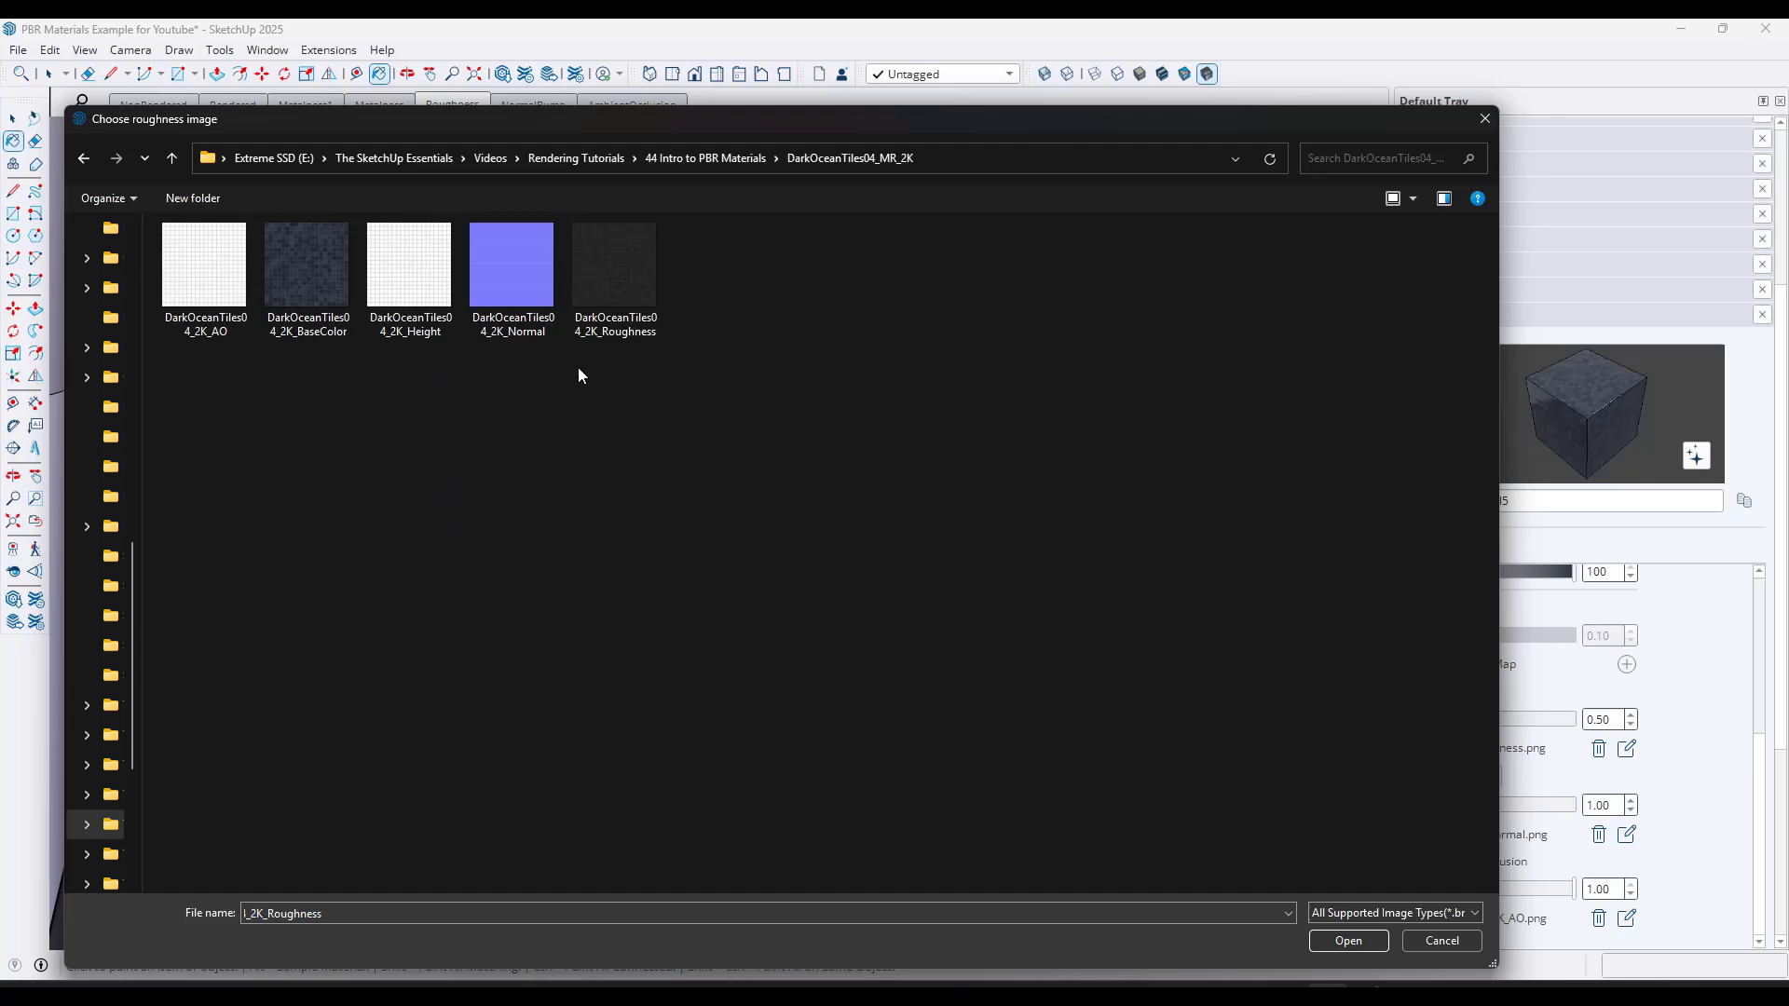
{"action": "double_click", "coordinate": [610, 283]}
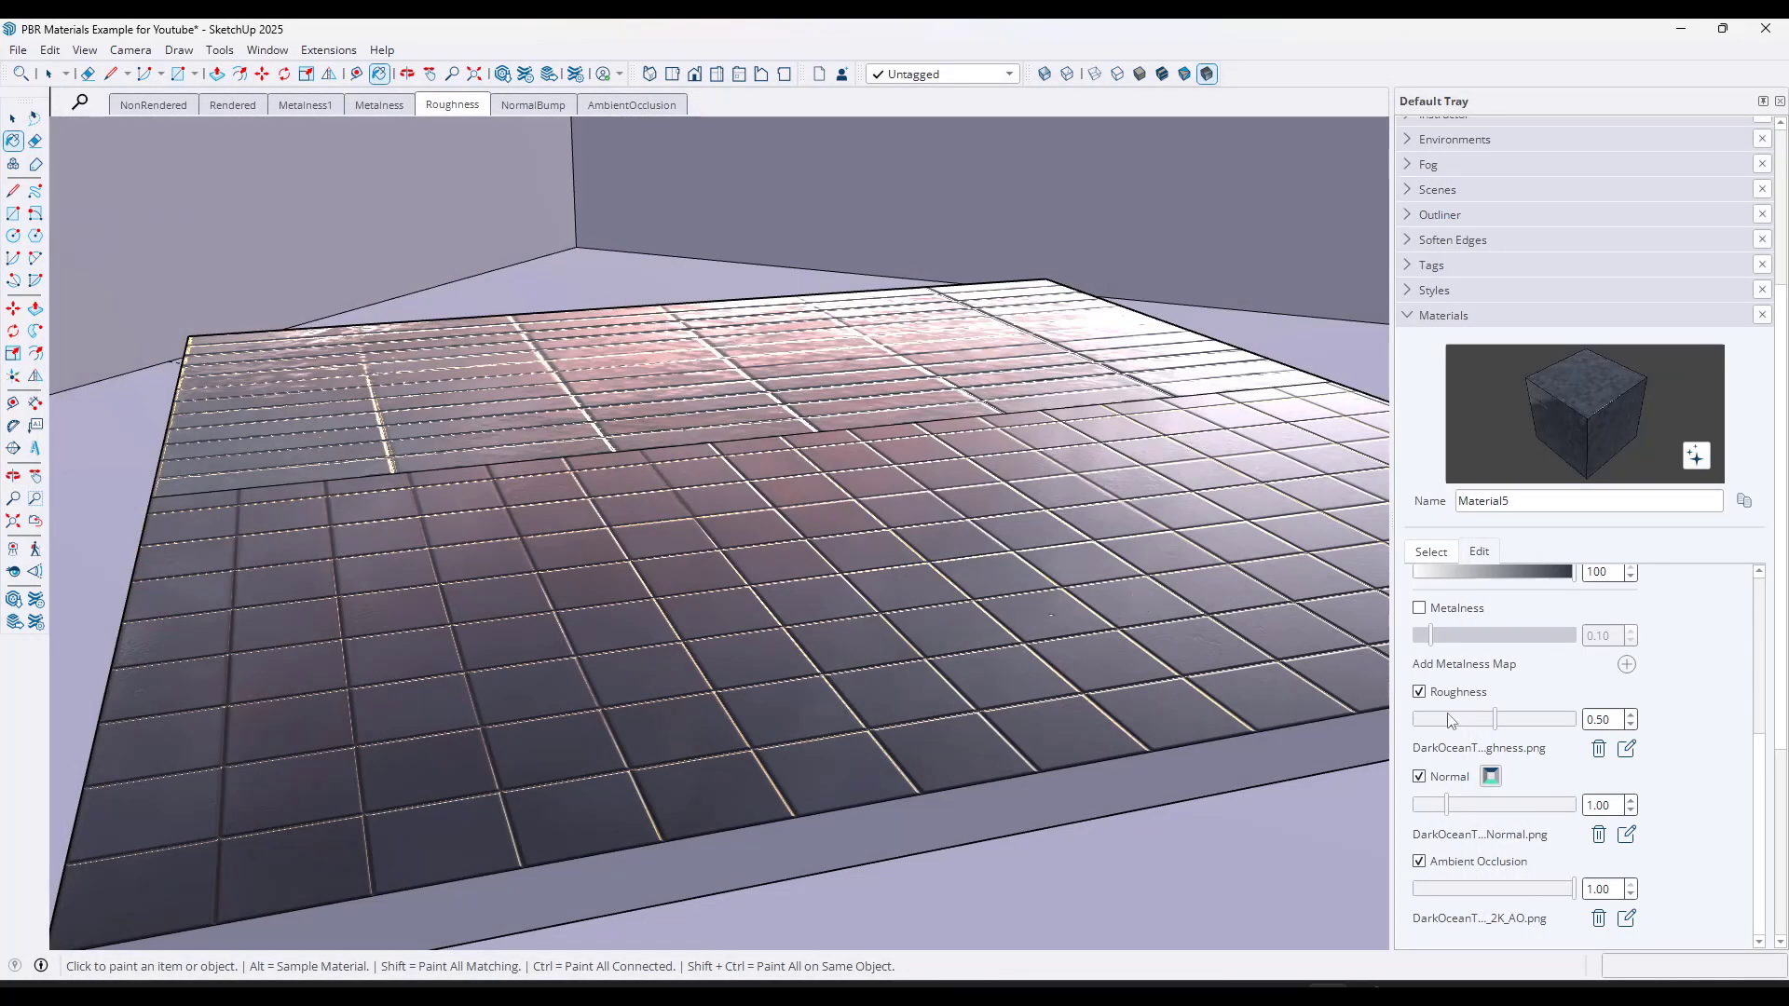
{"action": "mouse_move", "coordinate": [1497, 724]}
{"action": "left_mouse_down"}
{"action": "mouse_move", "coordinate": [1468, 724]}
{"action": "mouse_move", "coordinate": [1511, 723]}
{"action": "left_mouse_up"}
{"action": "scroll", "coordinate": [792, 802], "scroll_direction": "up", "scroll_amount": 5}
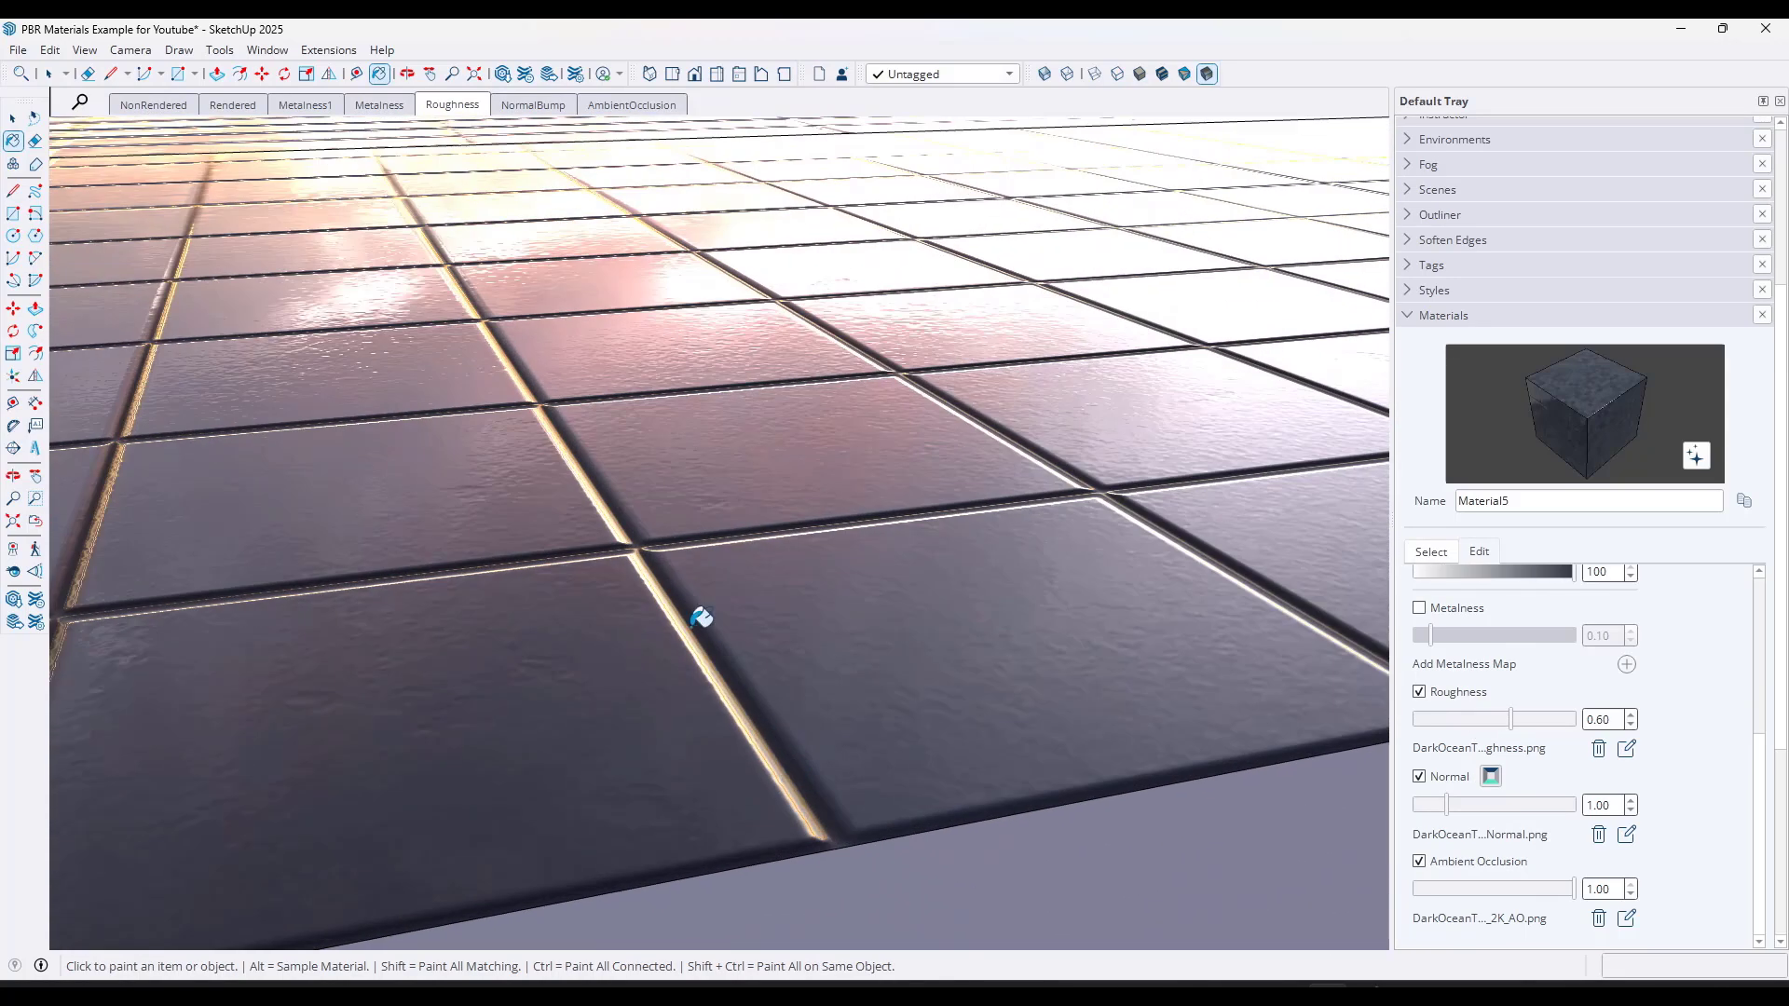
{"action": "scroll", "coordinate": [829, 699], "scroll_direction": "down", "scroll_amount": 6}
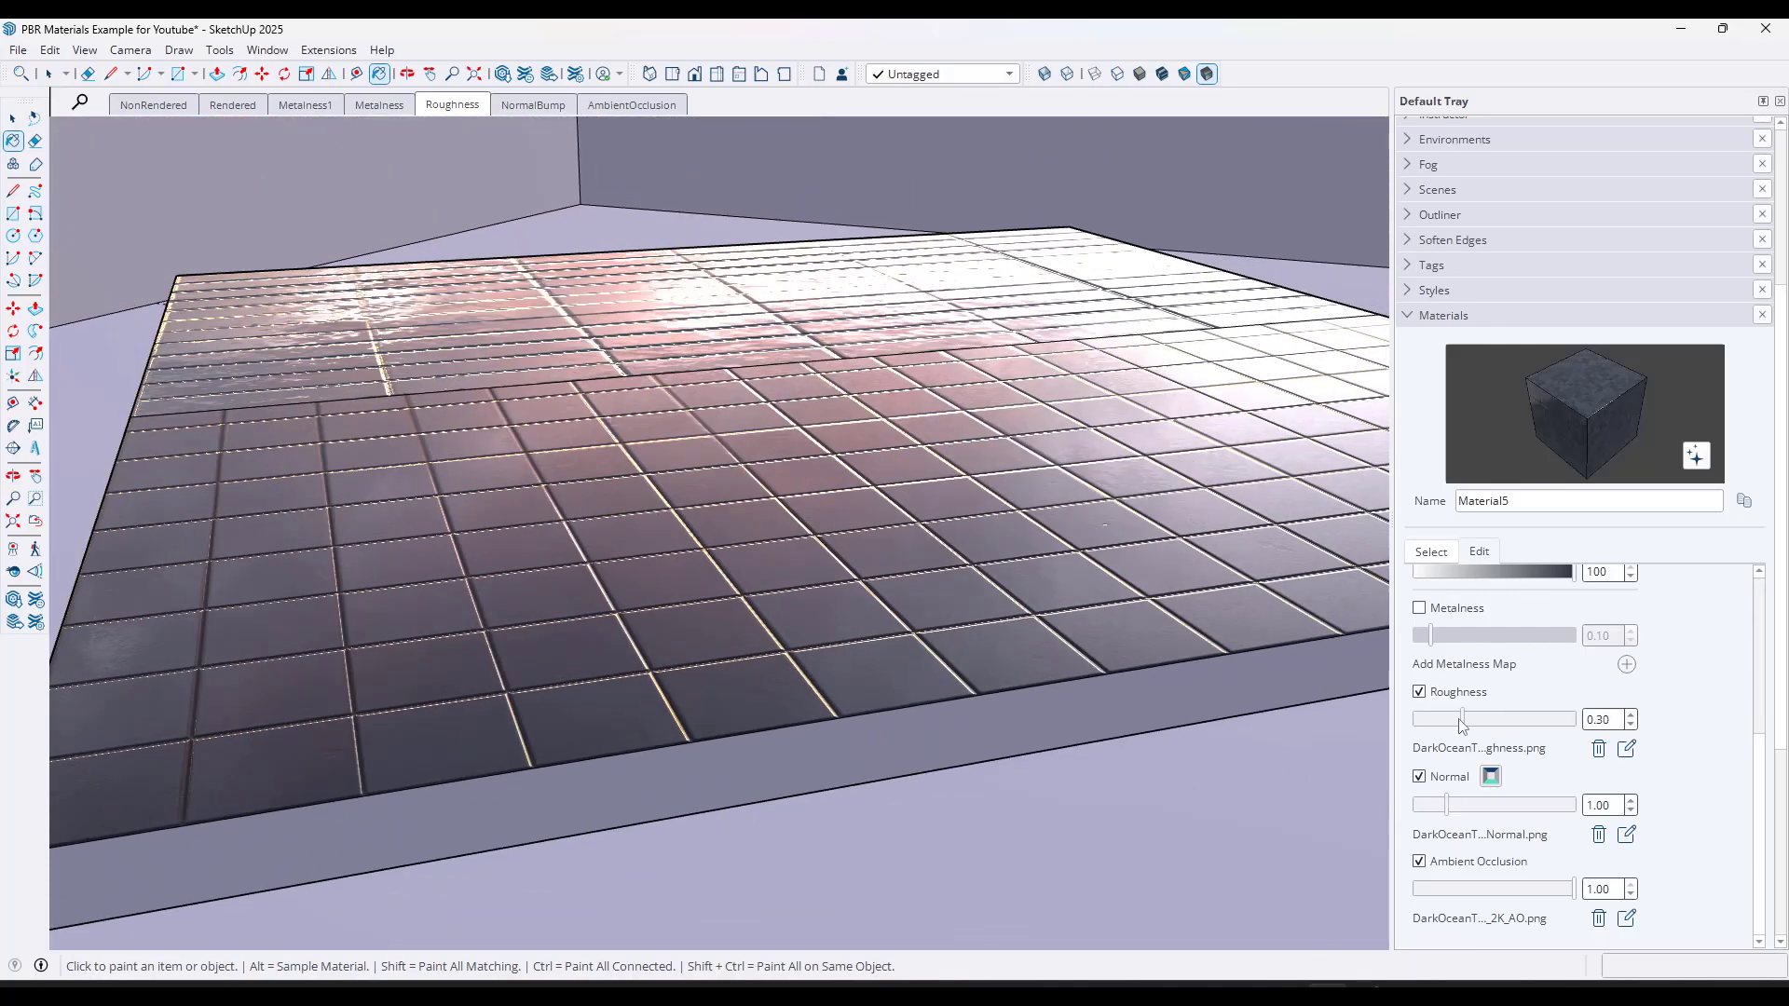
{"action": "left_click_drag", "start_coordinate": [1434, 726], "coordinate": [1557, 731]}
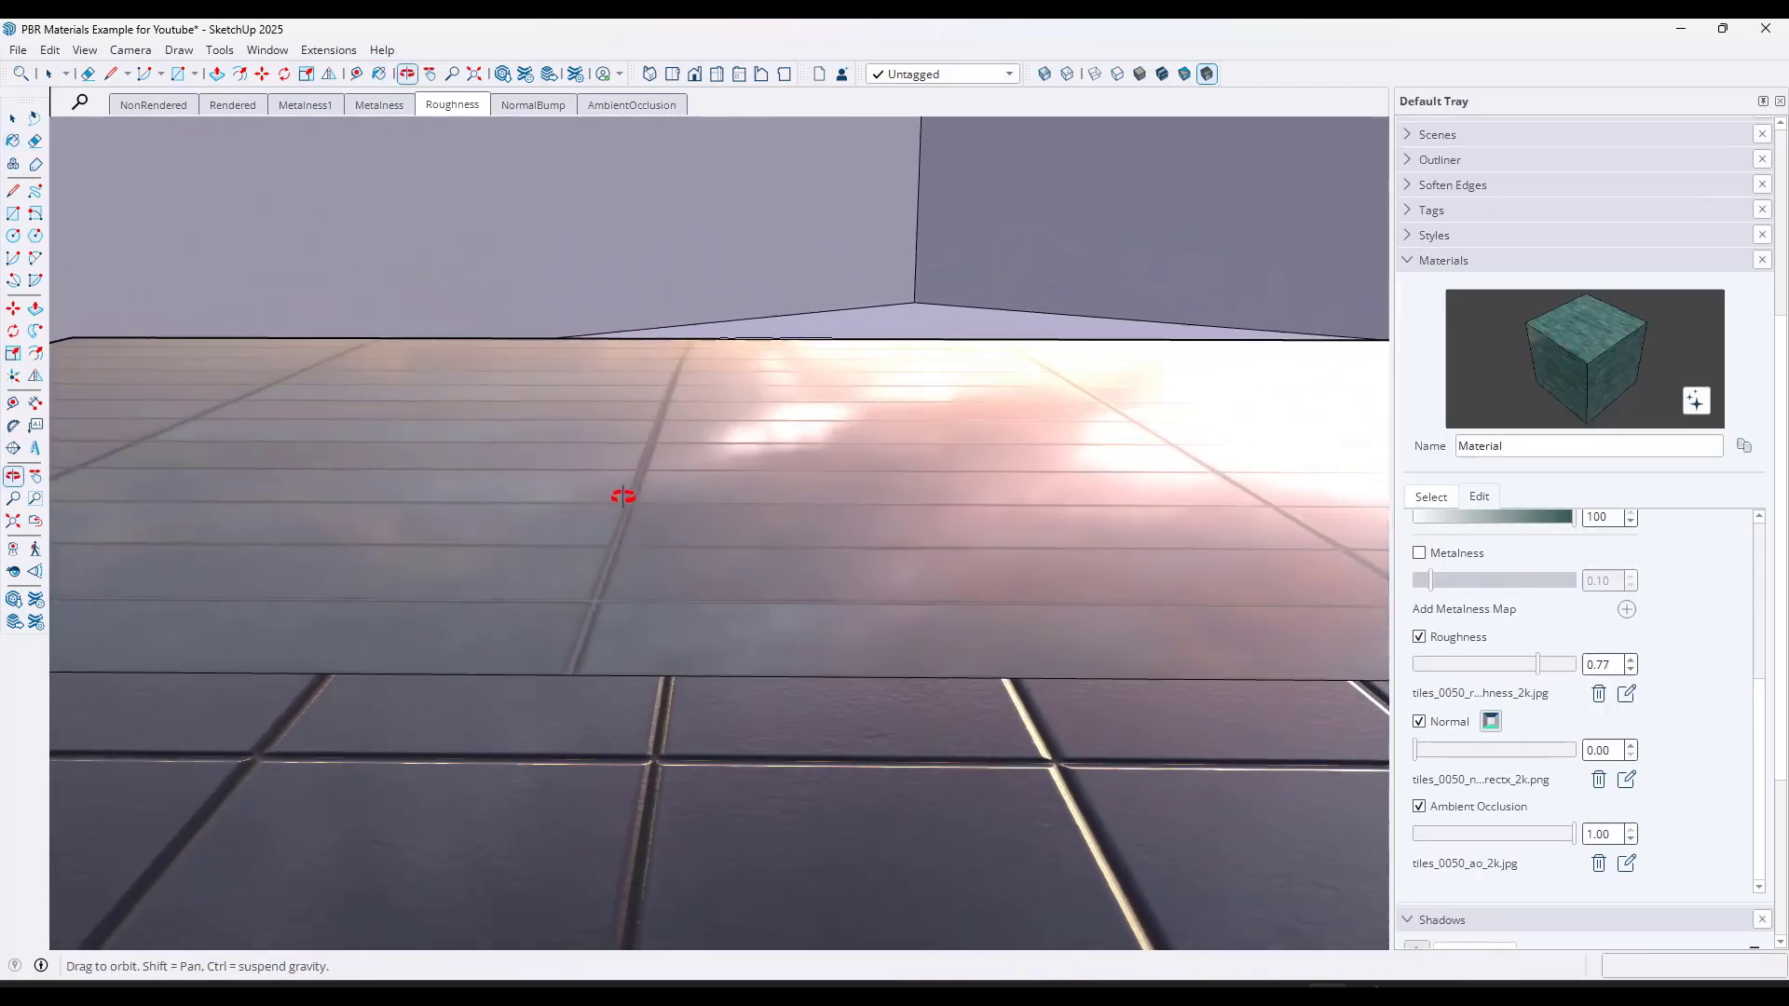
- Inspect the teal tiles' reflections from several angles with roughness at 0.77 and normal strength at 0.00
{"action": "left_click_drag", "start_coordinate": [622, 495], "coordinate": [621, 494]}
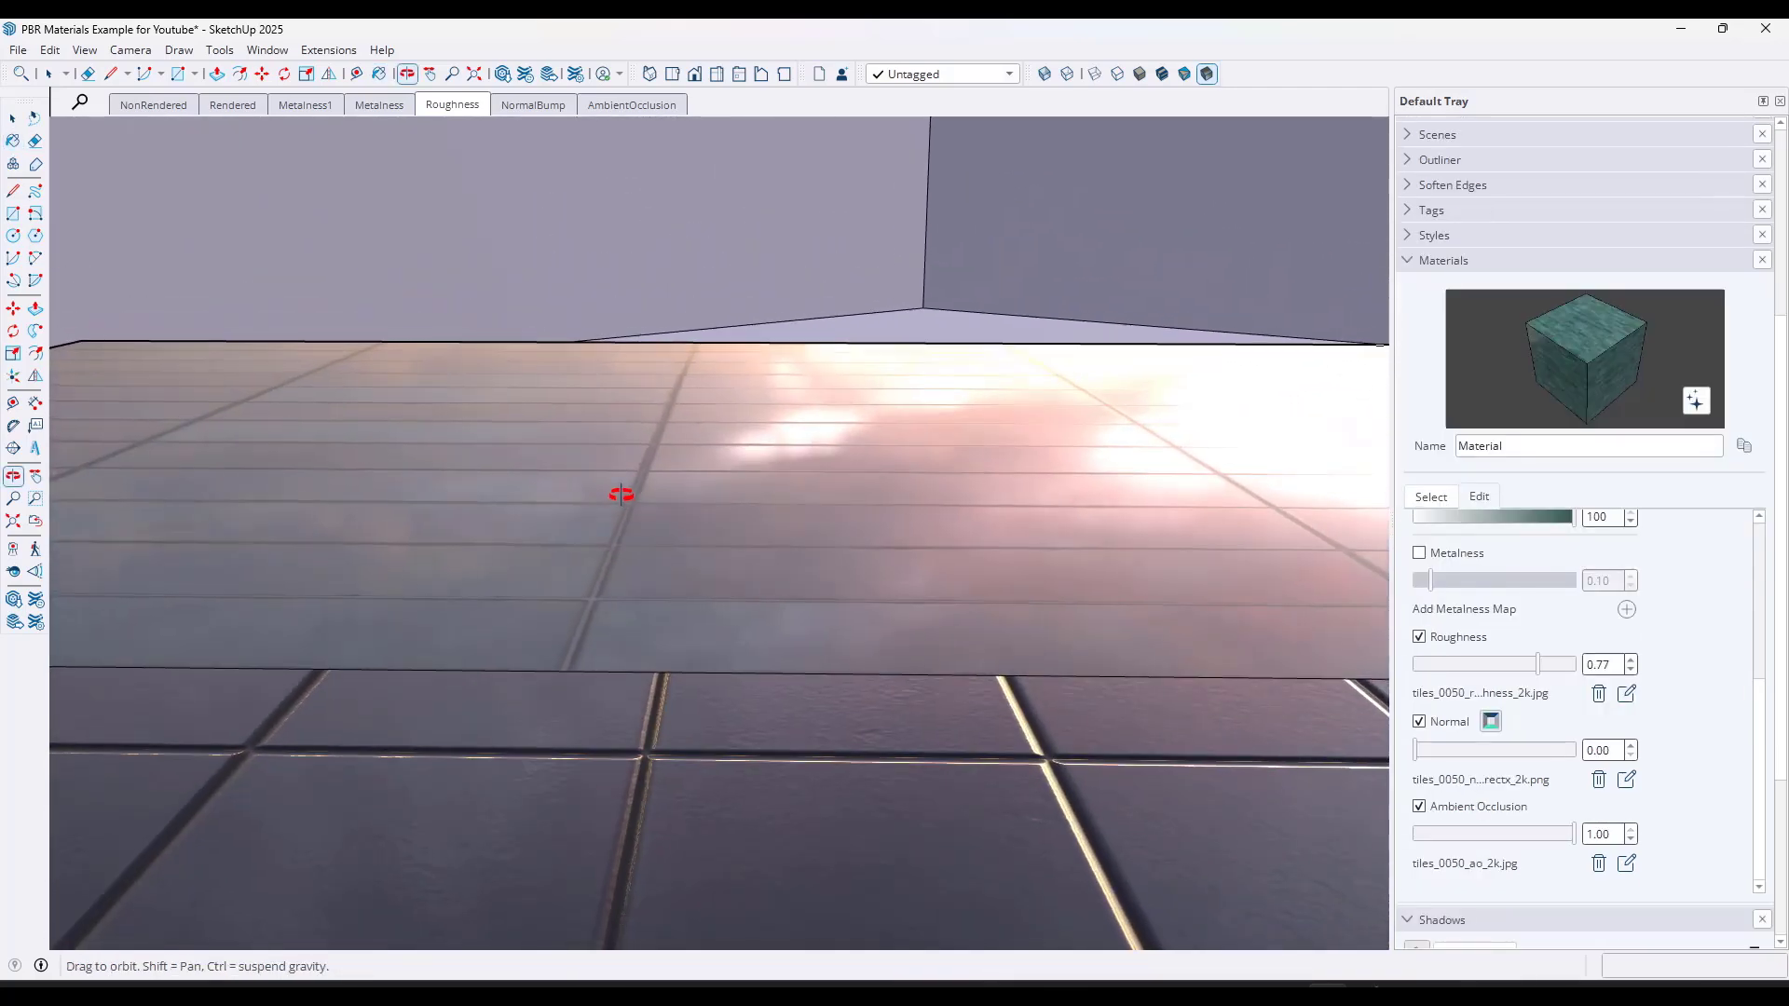
{"action": "key", "text": "space"}
{"action": "middle_click_drag", "start_coordinate": [619, 495], "coordinate": [894, 433]}
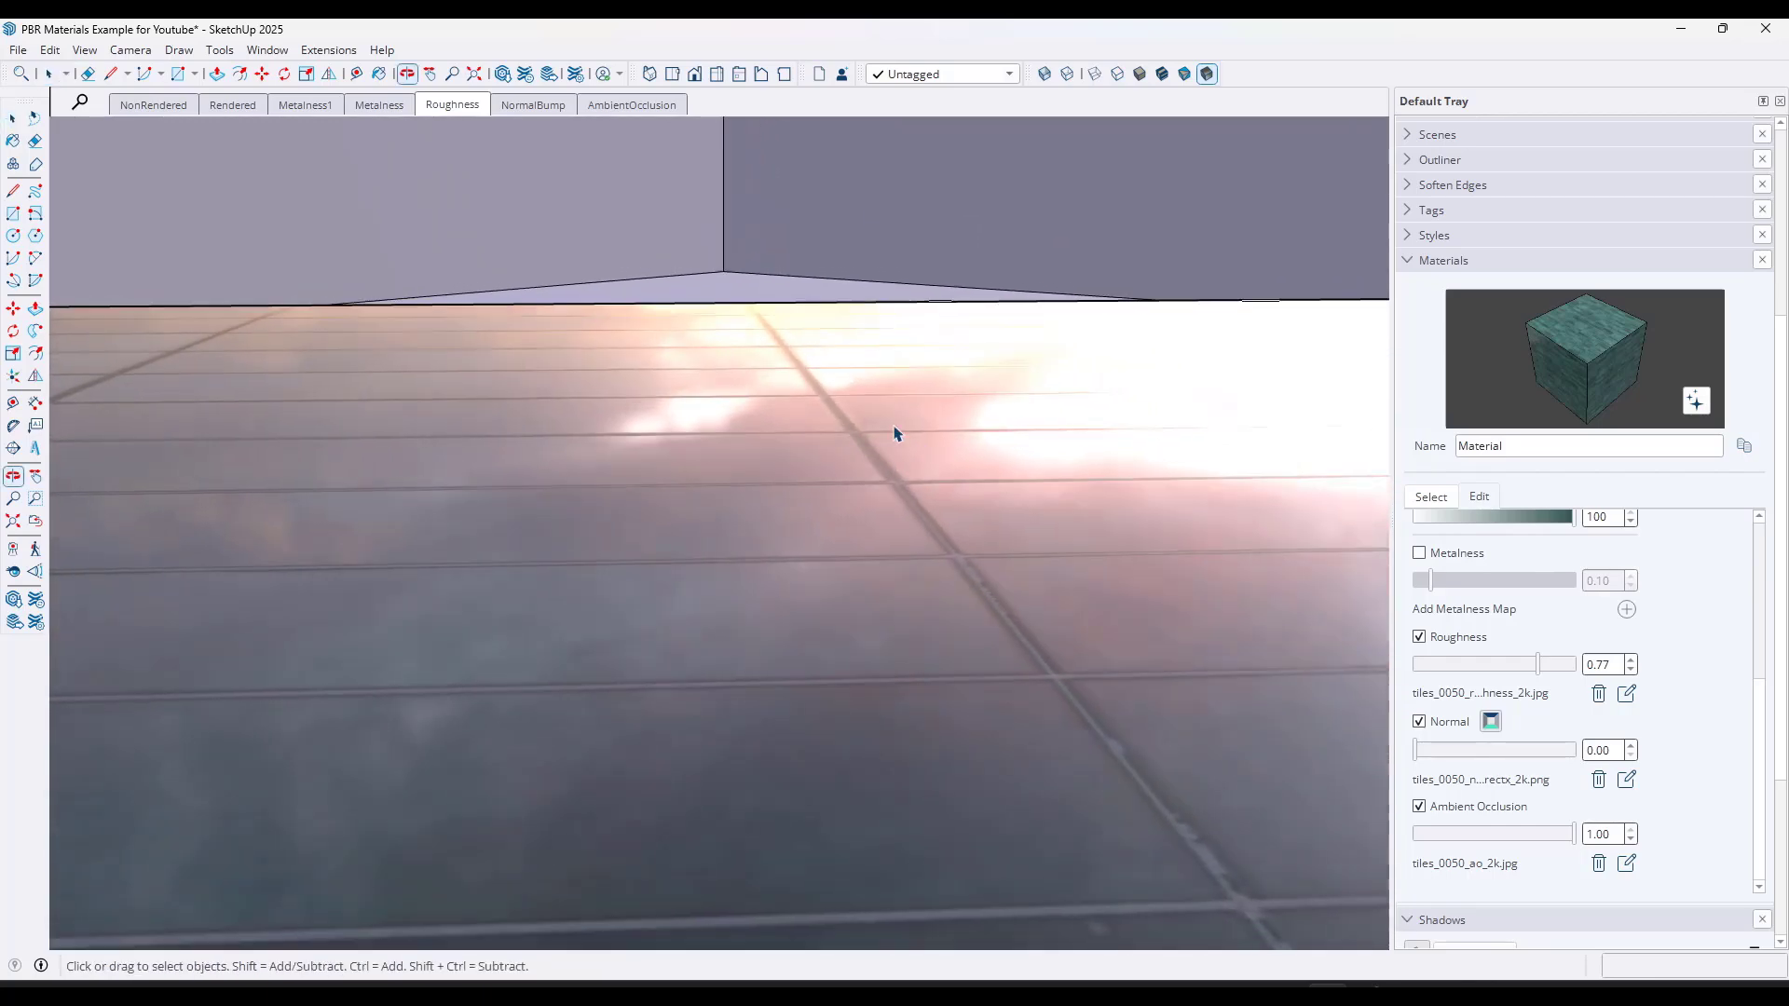
{"action": "mouse_move", "coordinate": [1415, 750]}
{"action": "left_mouse_down"}
{"action": "mouse_move", "coordinate": [1430, 772]}
{"action": "mouse_move", "coordinate": [1415, 773]}
{"action": "left_mouse_up"}
{"action": "mouse_move", "coordinate": [913, 491]}
{"action": "middle_mouse_down"}
{"action": "mouse_move", "coordinate": [911, 512]}
{"action": "mouse_move", "coordinate": [910, 463]}
{"action": "middle_mouse_up"}
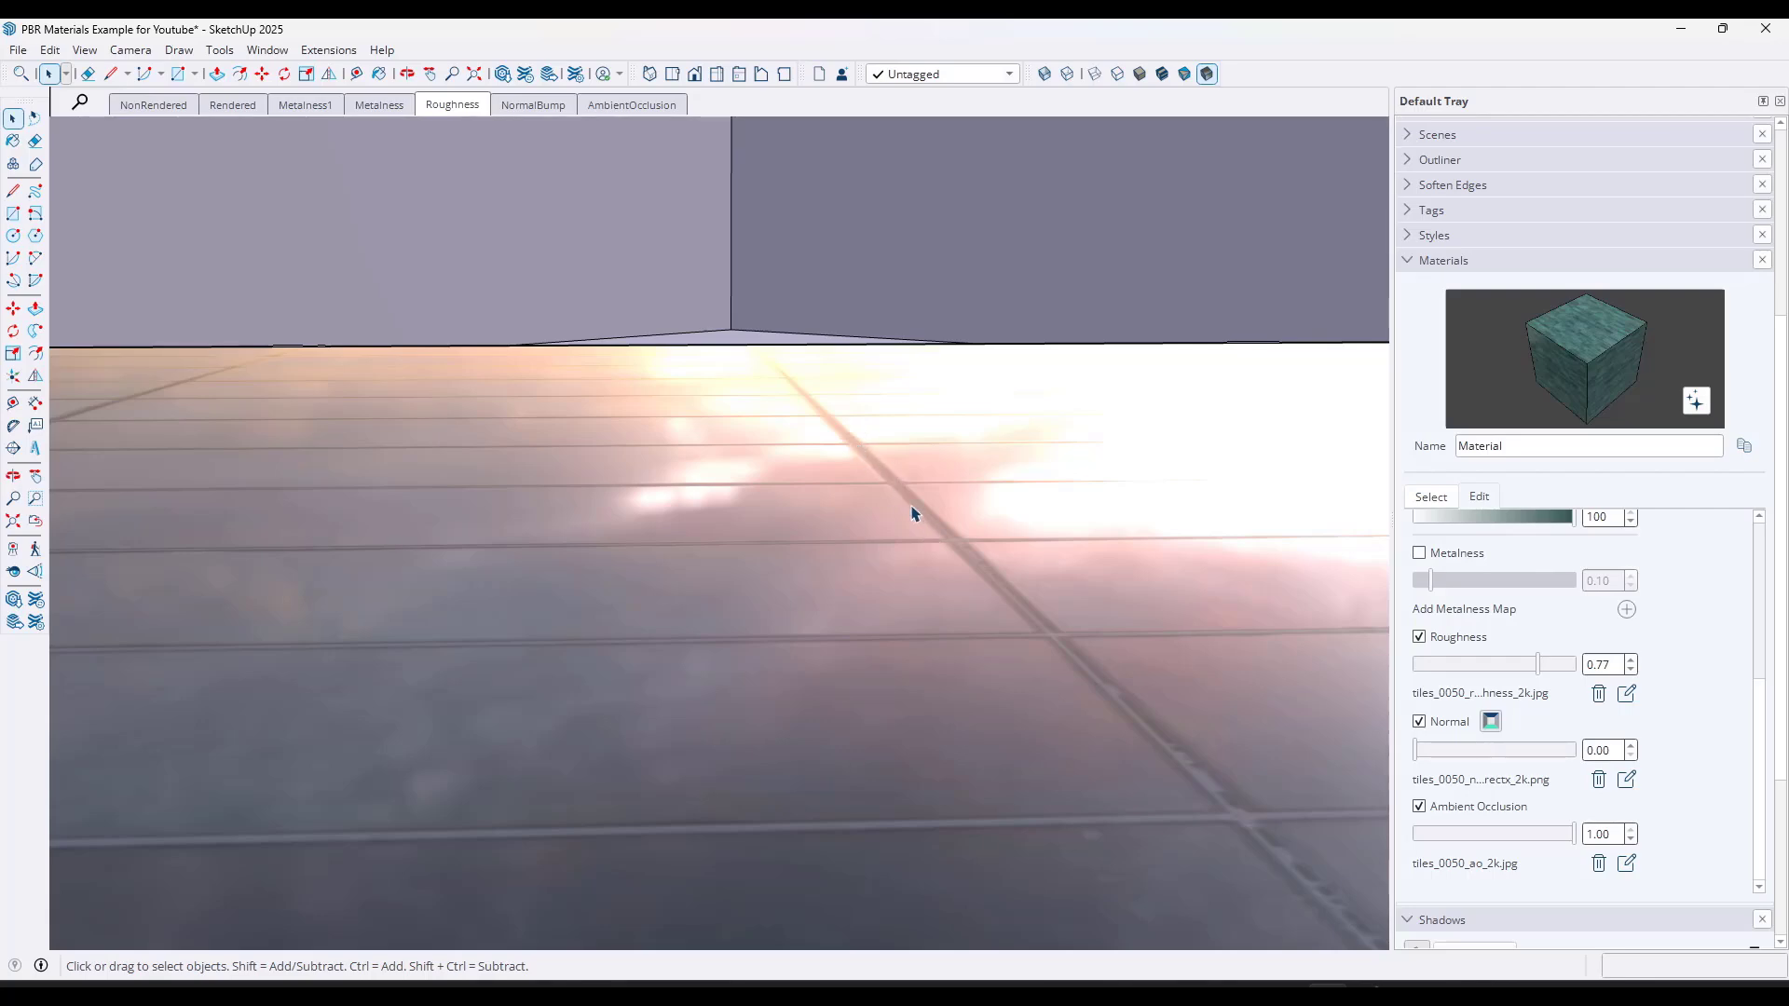
{"action": "middle_click_drag", "start_coordinate": [914, 499], "coordinate": [832, 414]}
{"action": "scroll", "coordinate": [832, 414], "scroll_direction": "up", "scroll_amount": 3}
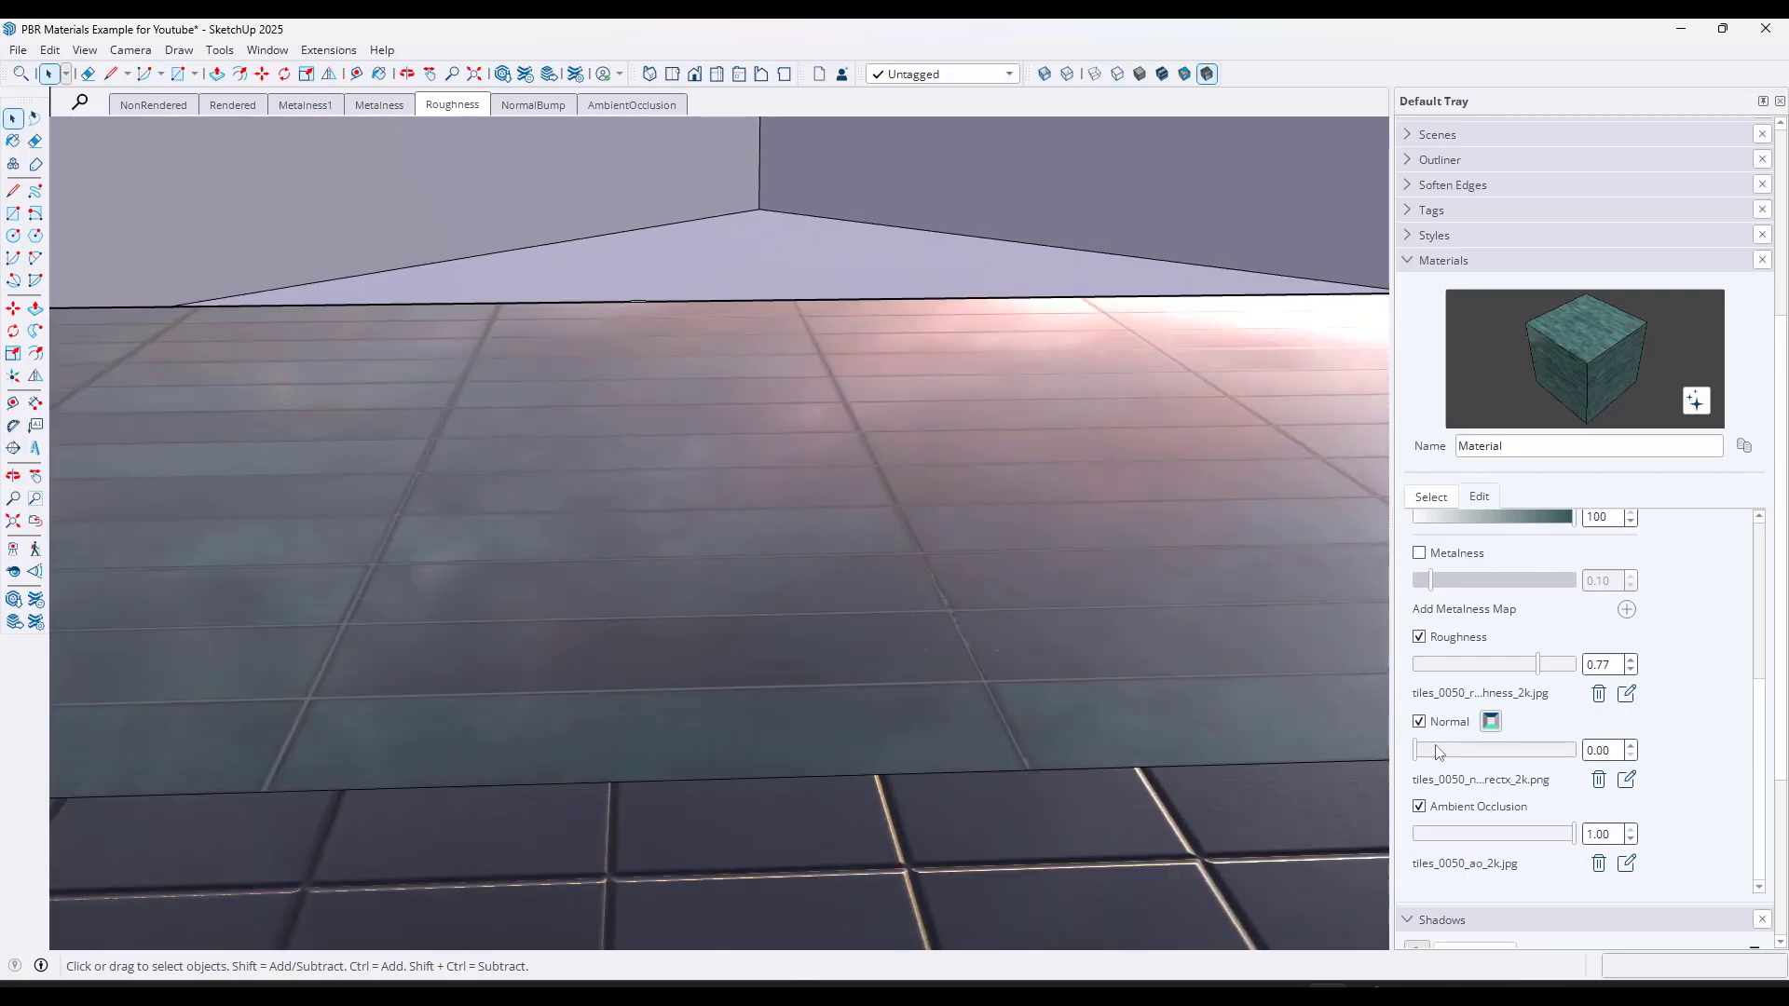
- Try a normal strength of 3.19 on the teal tiles, set roughness to 1.00 and normal to 0.18, and inspect the floor
{"action": "left_click_drag", "start_coordinate": [1420, 754], "coordinate": [1520, 762]}
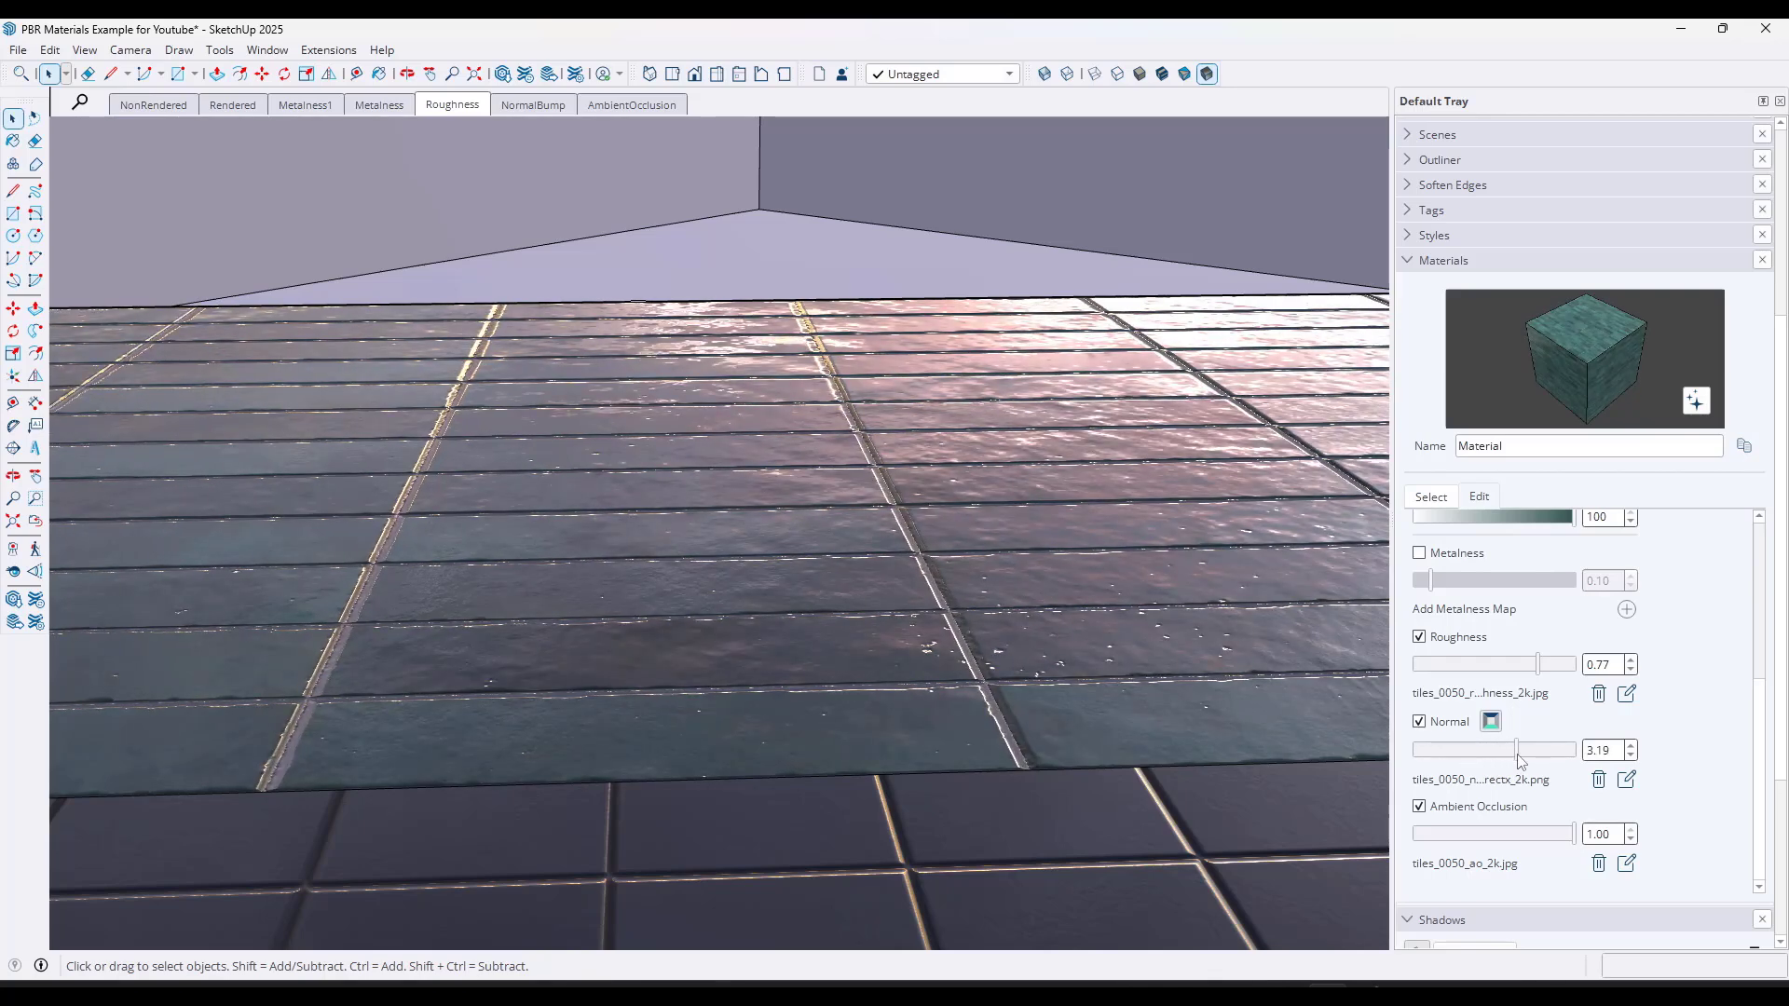
{"action": "left_click_drag", "start_coordinate": [1536, 668], "coordinate": [1597, 666]}
{"action": "left_click_drag", "start_coordinate": [1528, 762], "coordinate": [1420, 760]}
{"action": "middle_click_drag", "start_coordinate": [718, 559], "coordinate": [1011, 654]}
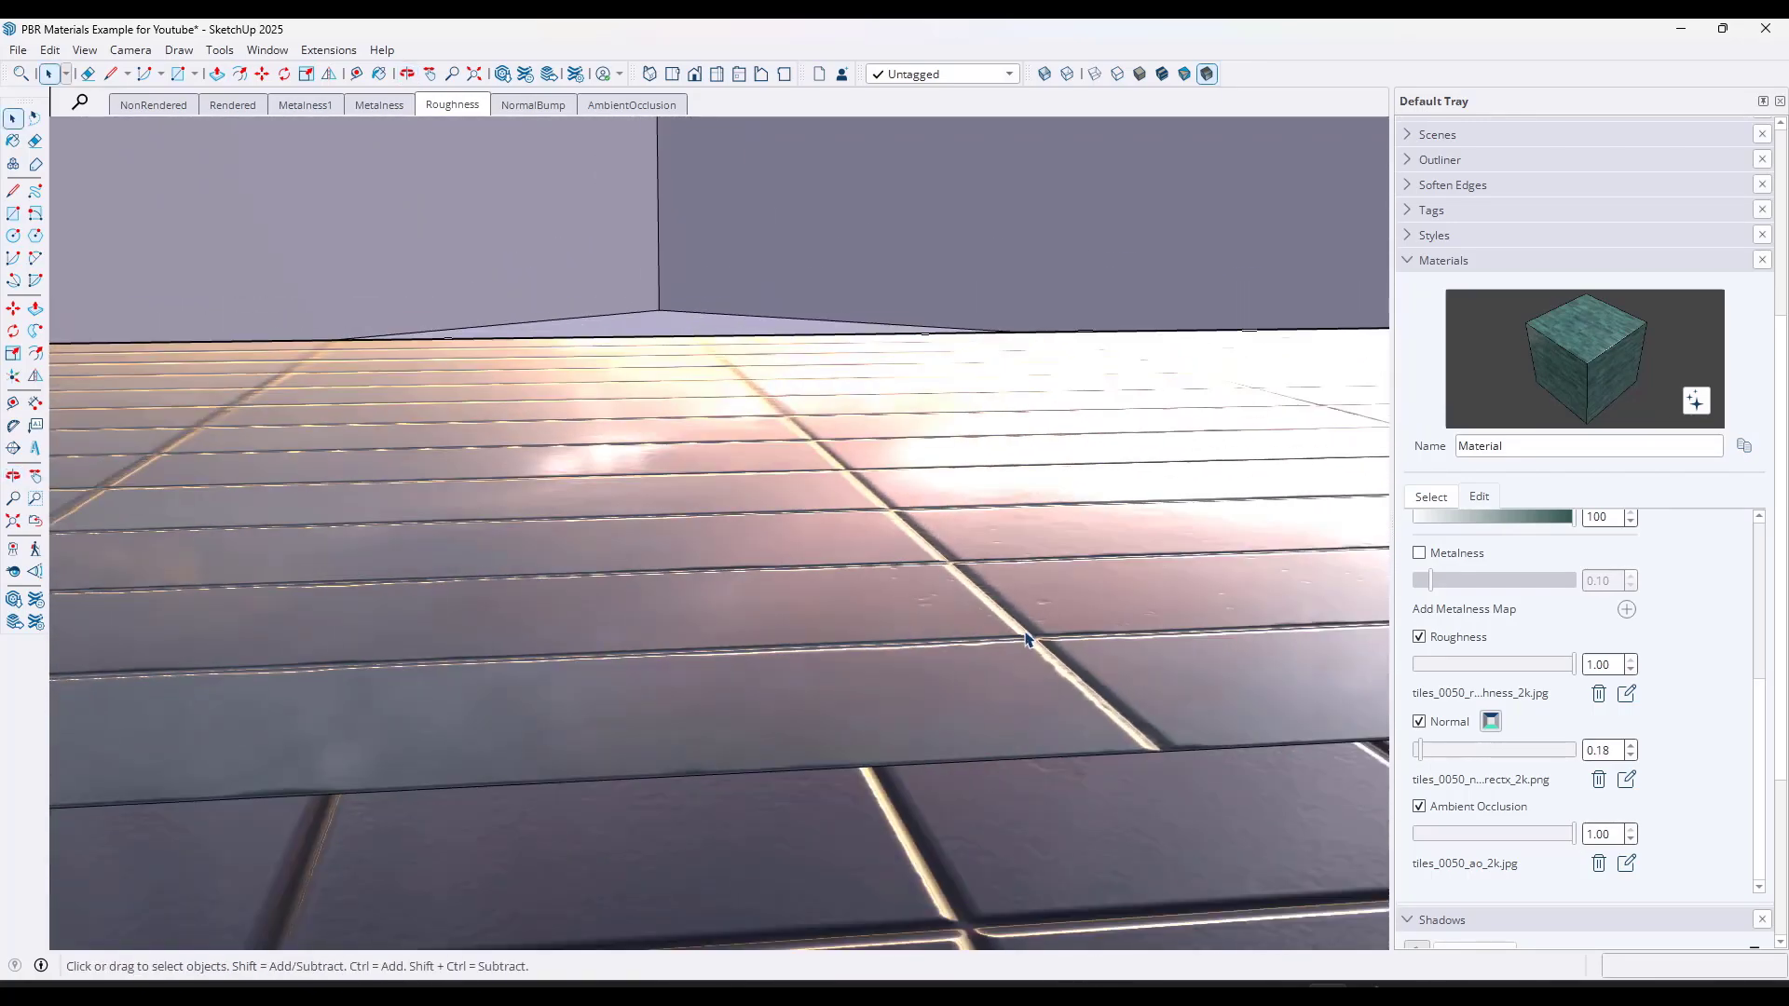
{"action": "mouse_move", "coordinate": [981, 564]}
{"action": "middle_mouse_down"}
{"action": "mouse_move", "coordinate": [996, 617]}
{"action": "mouse_move", "coordinate": [954, 563]}
{"action": "middle_mouse_up"}
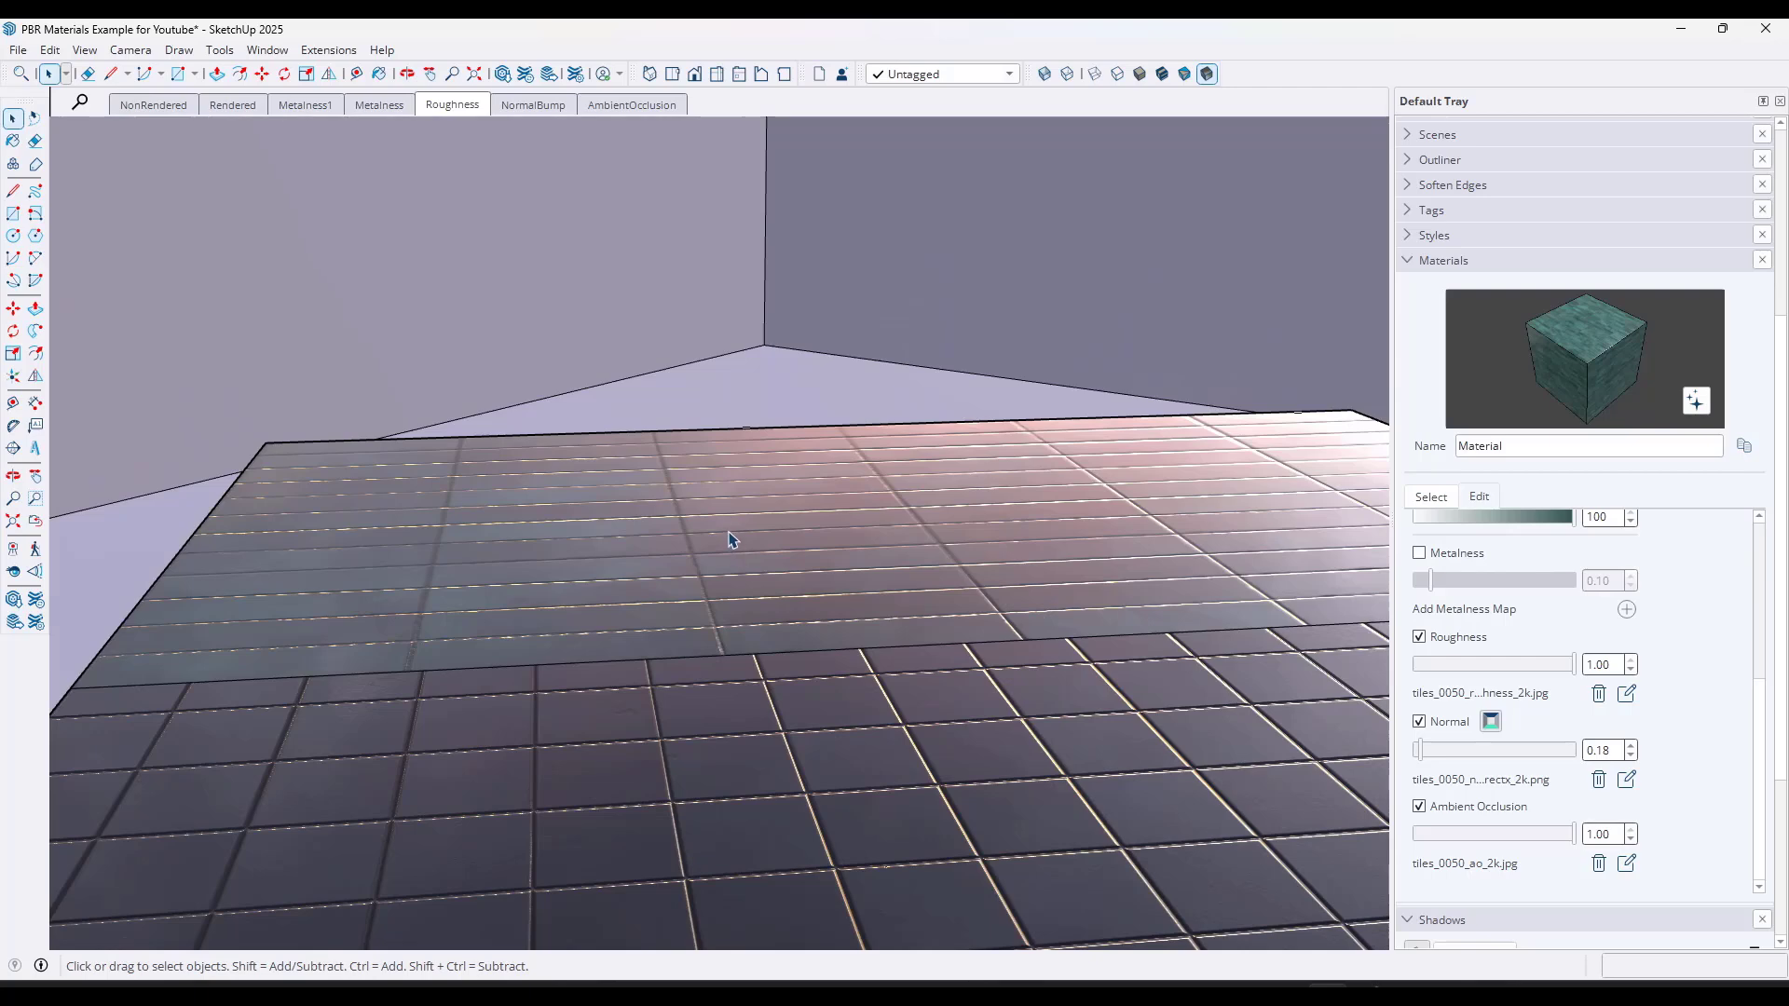
{"action": "scroll", "coordinate": [652, 471], "scroll_direction": "down", "scroll_amount": 3}
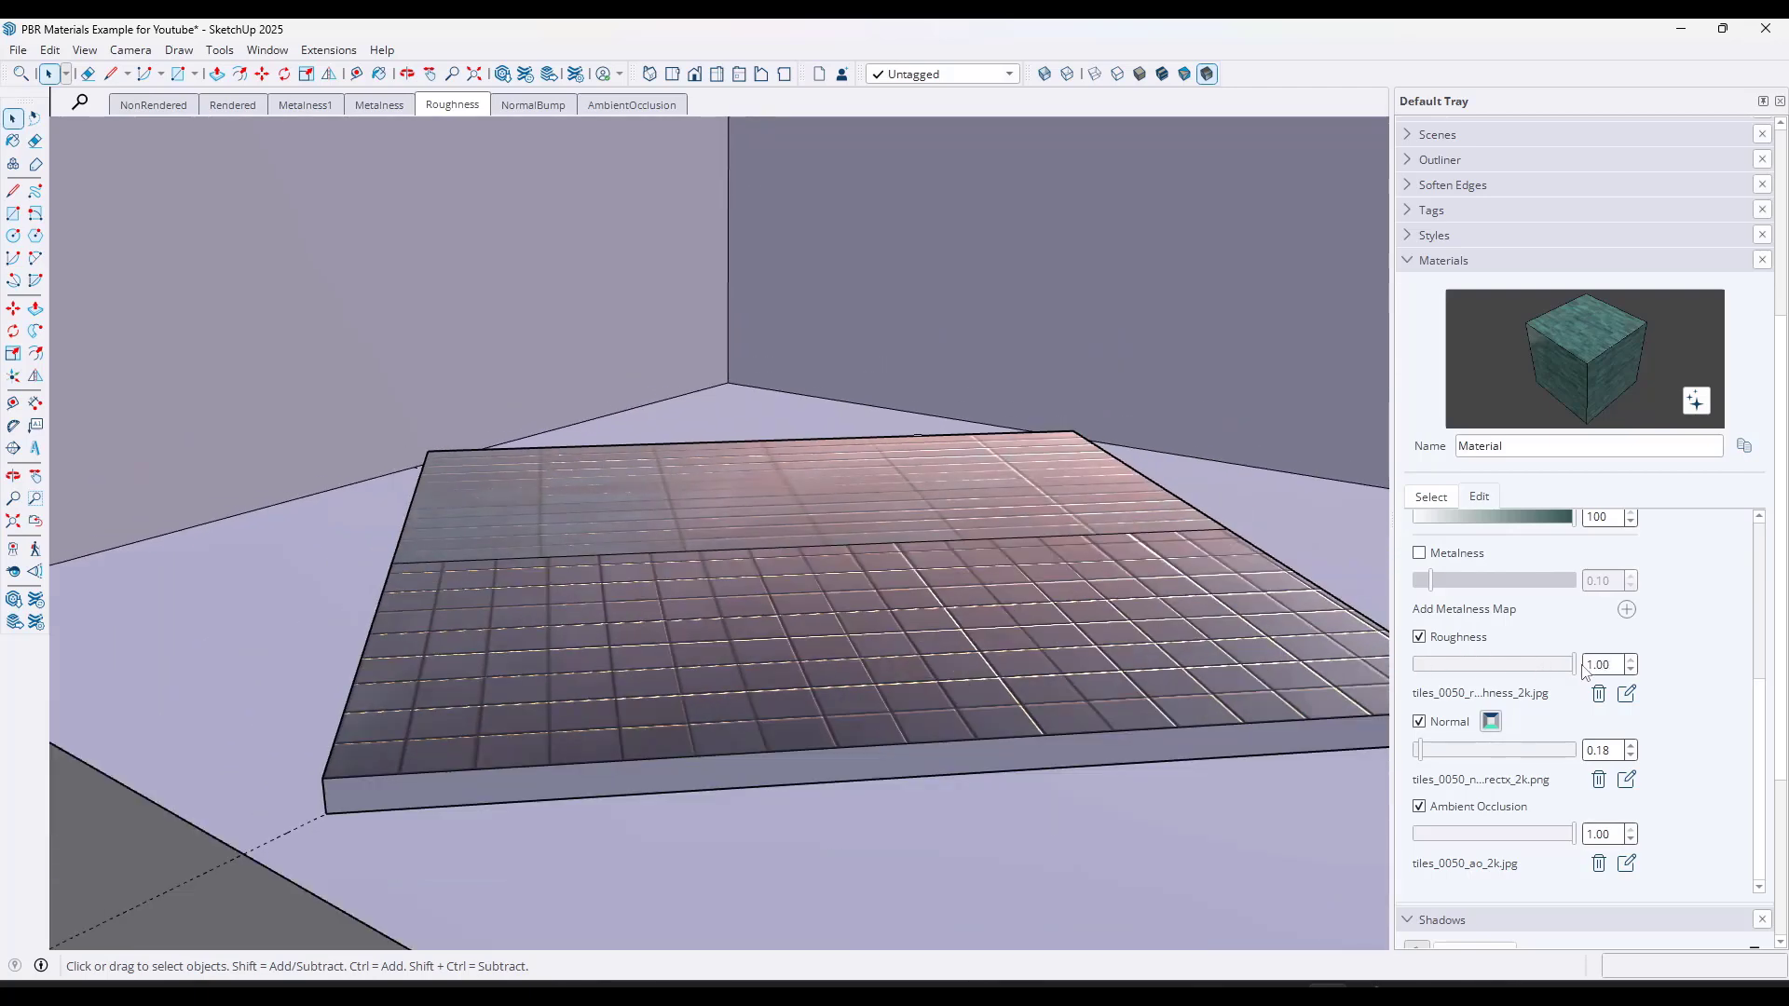
- Open the NormalBump scene and paint the box's lower section with Brick_12_1K from the PBR brick materials
{"action": "left_click", "coordinate": [521, 107]}
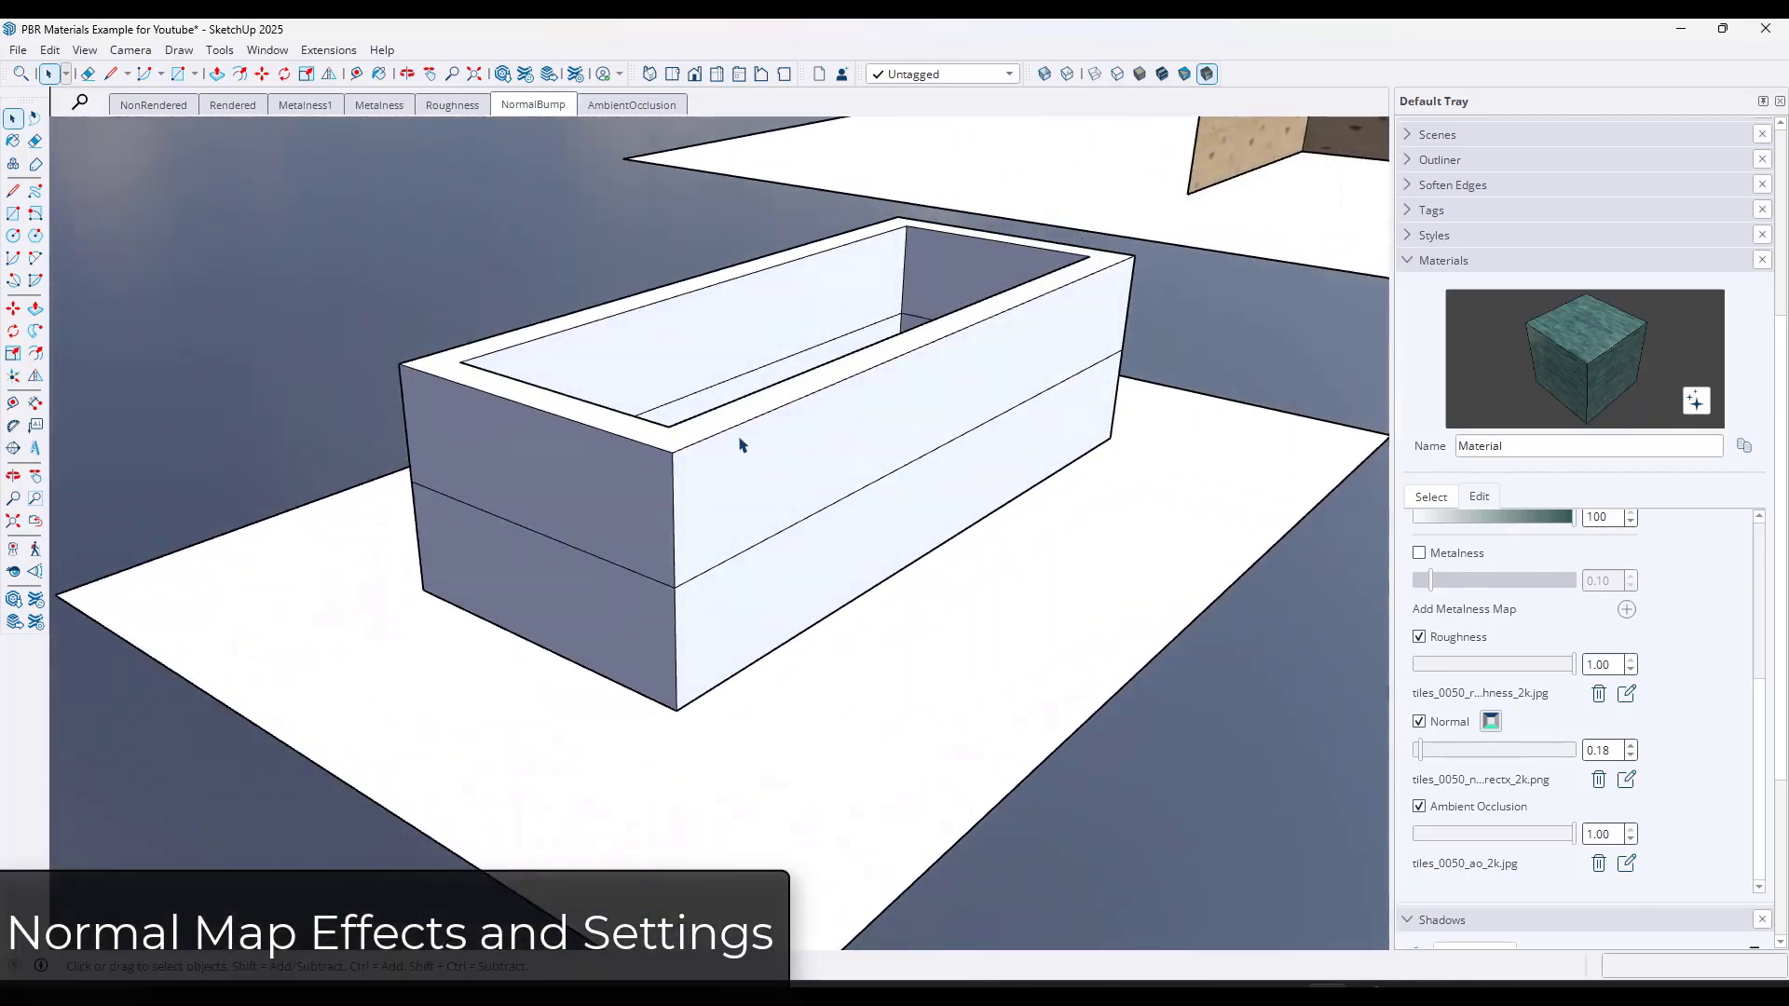
{"action": "left_click", "coordinate": [798, 451]}
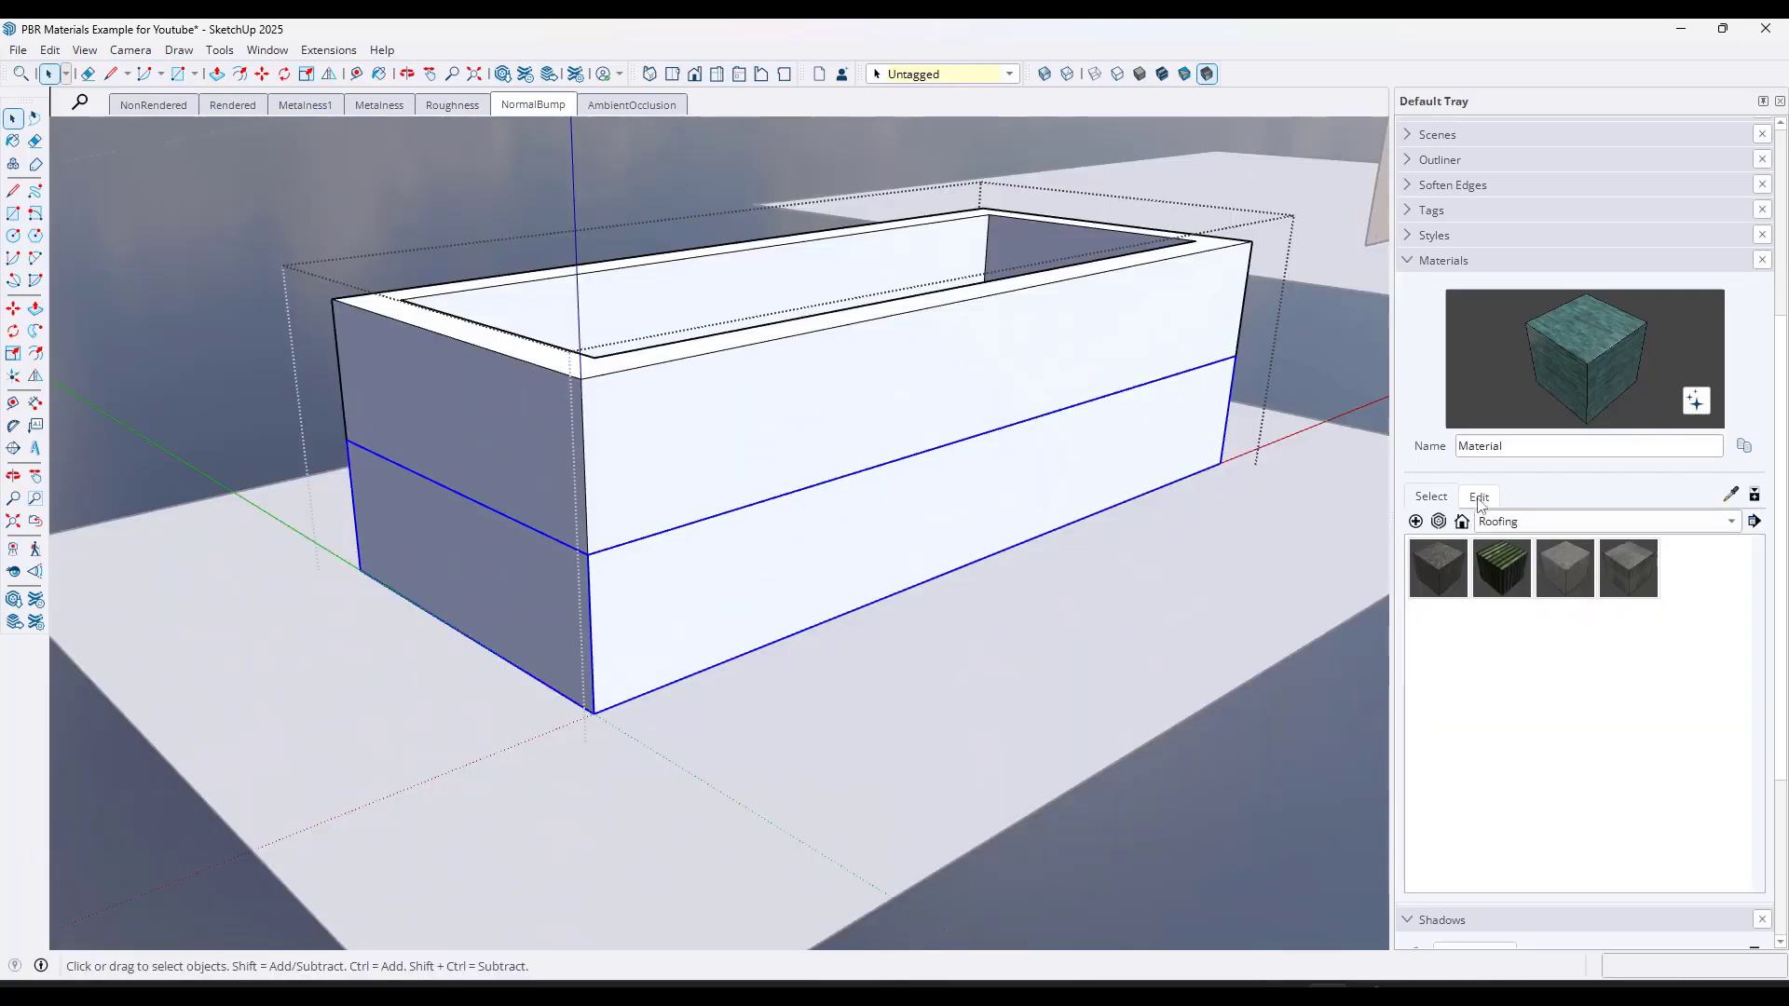
{"action": "left_click", "coordinate": [1507, 524]}
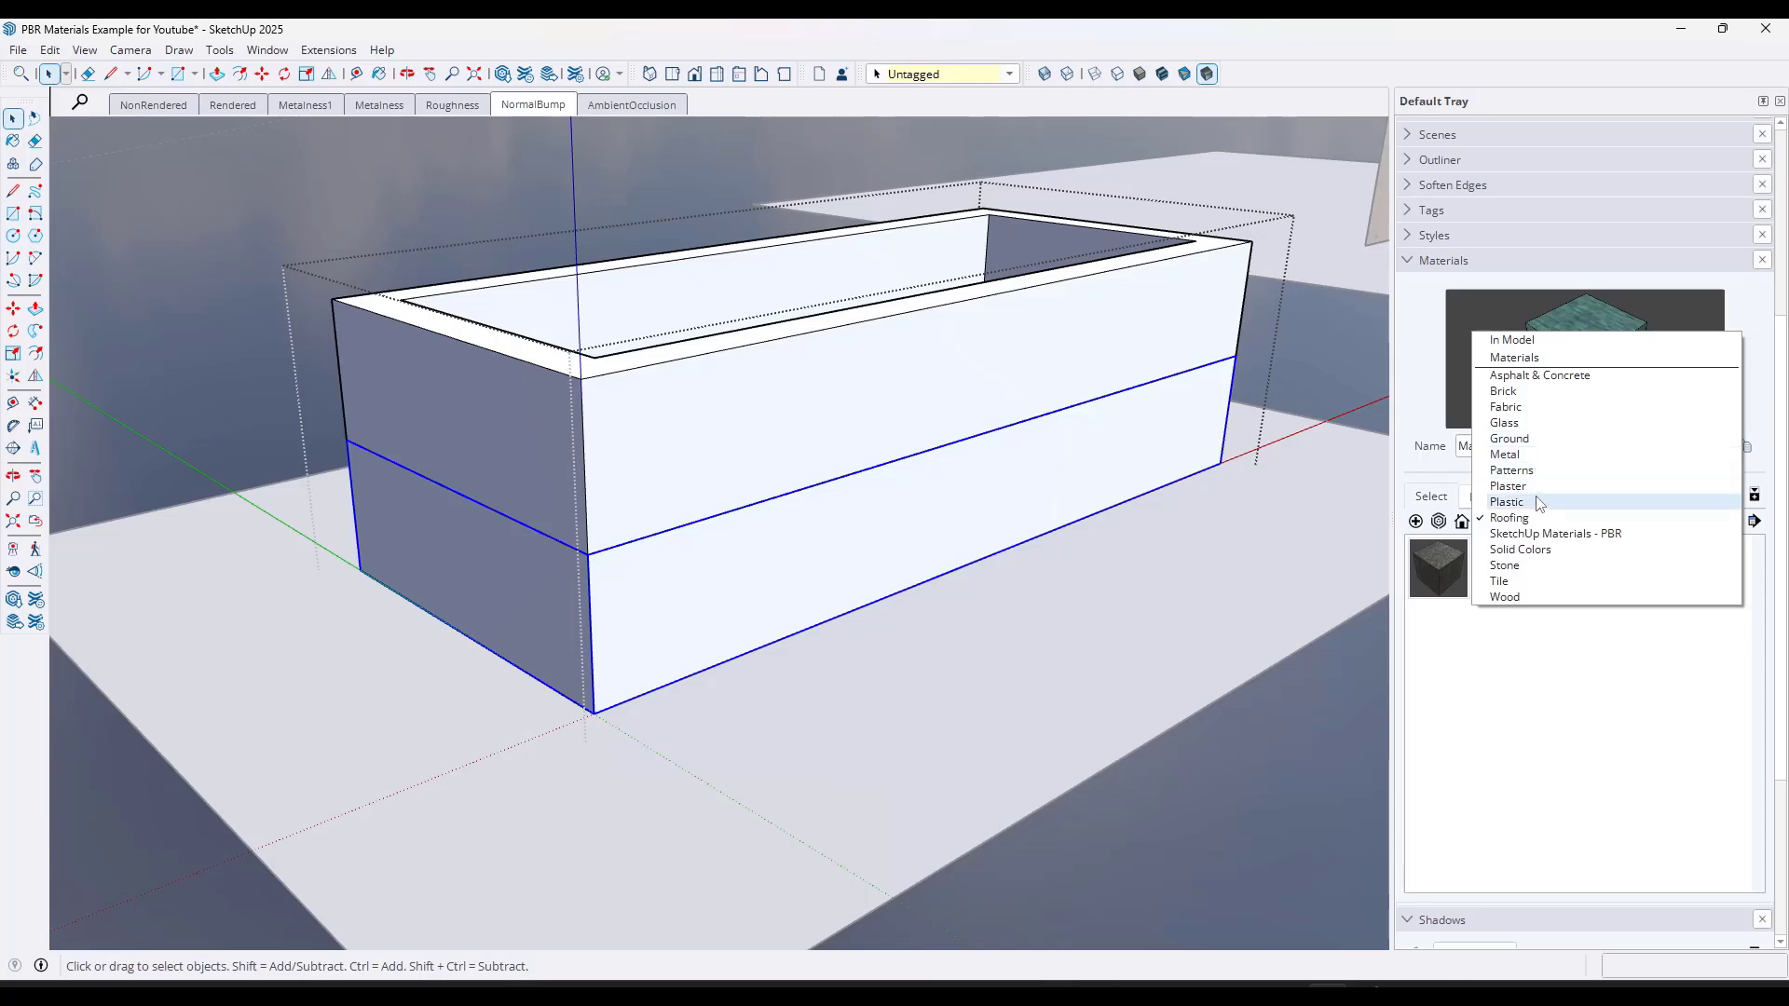
{"action": "left_click", "coordinate": [1545, 535]}
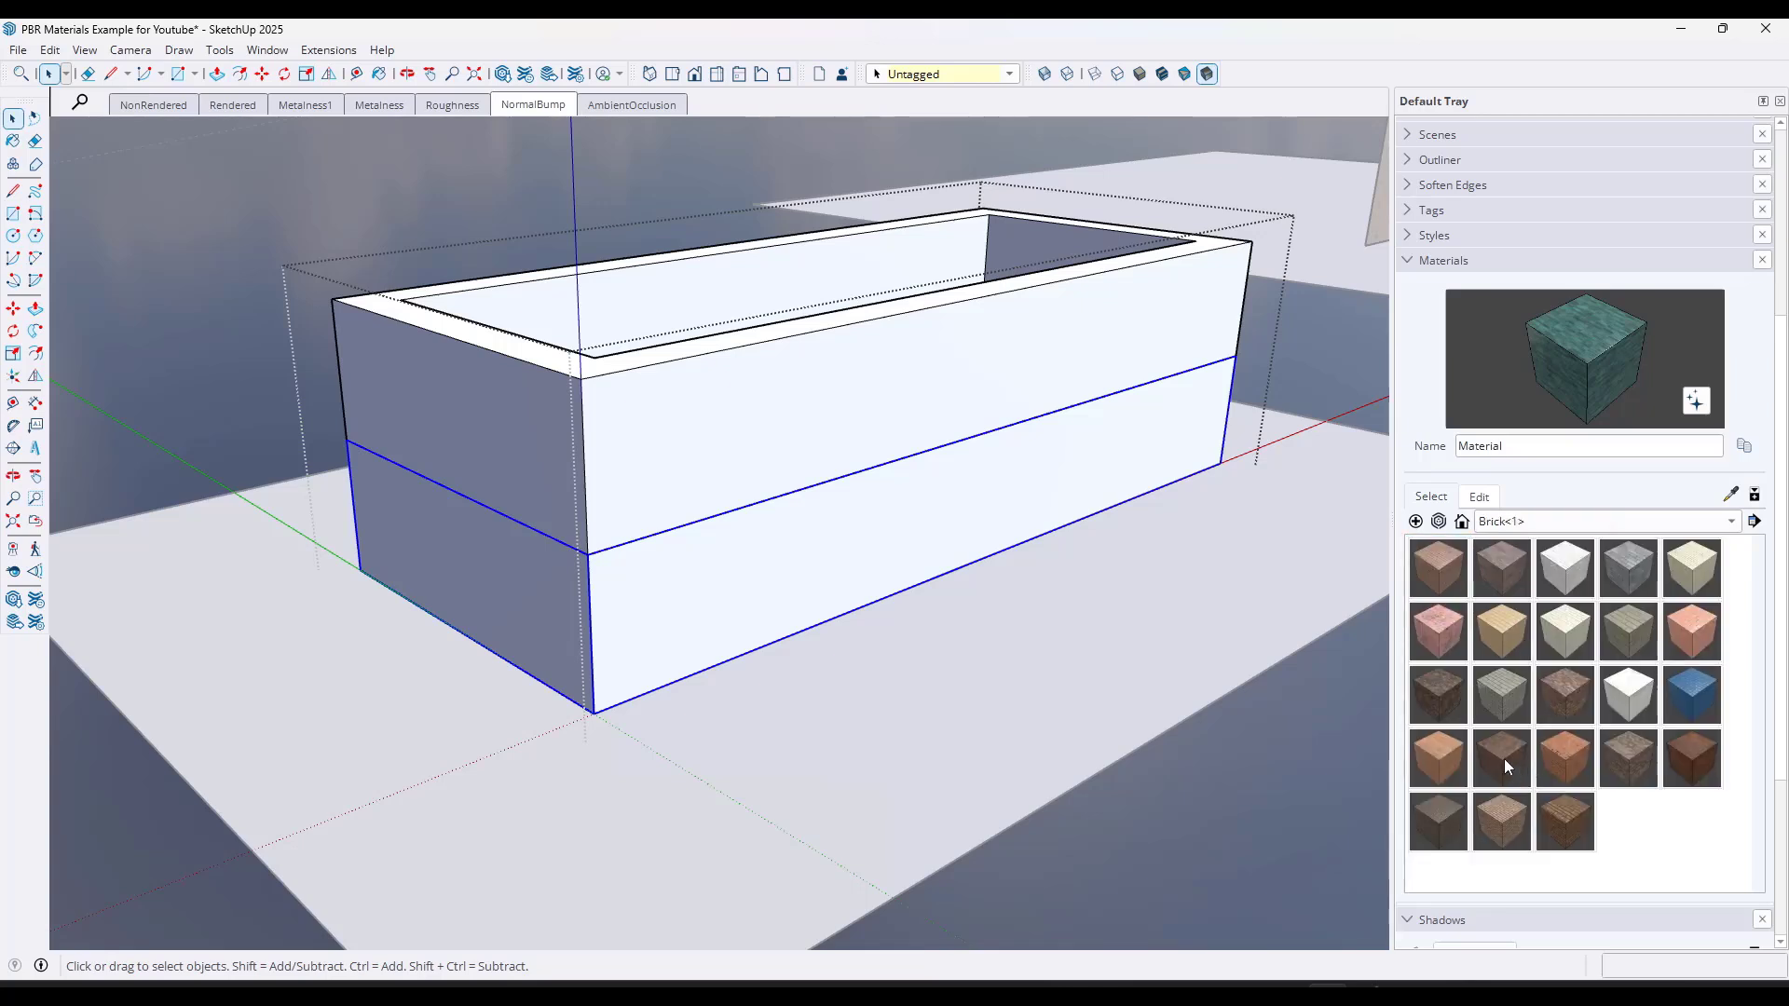
{"action": "left_click", "coordinate": [1499, 701]}
{"action": "left_click", "coordinate": [773, 569]}
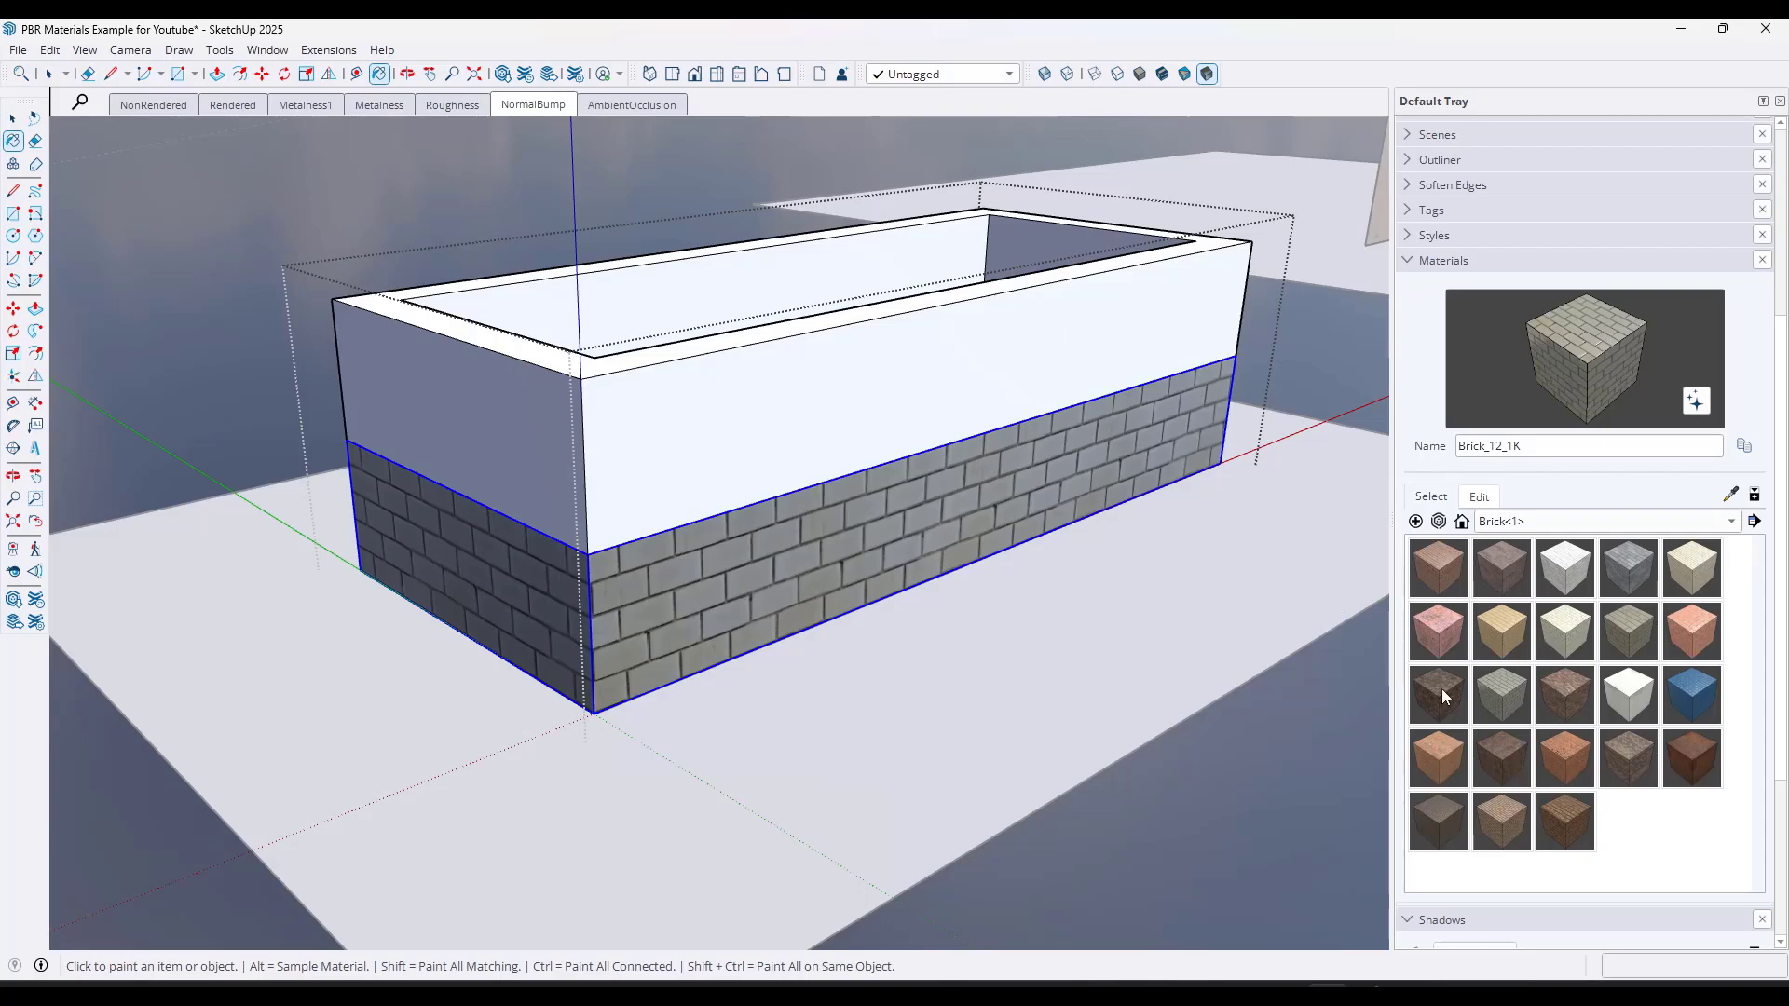
- Paint the upper section of the box with Brick_13_1K and inspect the bricks at the corner up close
{"action": "left_click", "coordinate": [1440, 695]}
{"action": "left_click", "coordinate": [1511, 754]}
{"action": "left_click", "coordinate": [687, 403]}
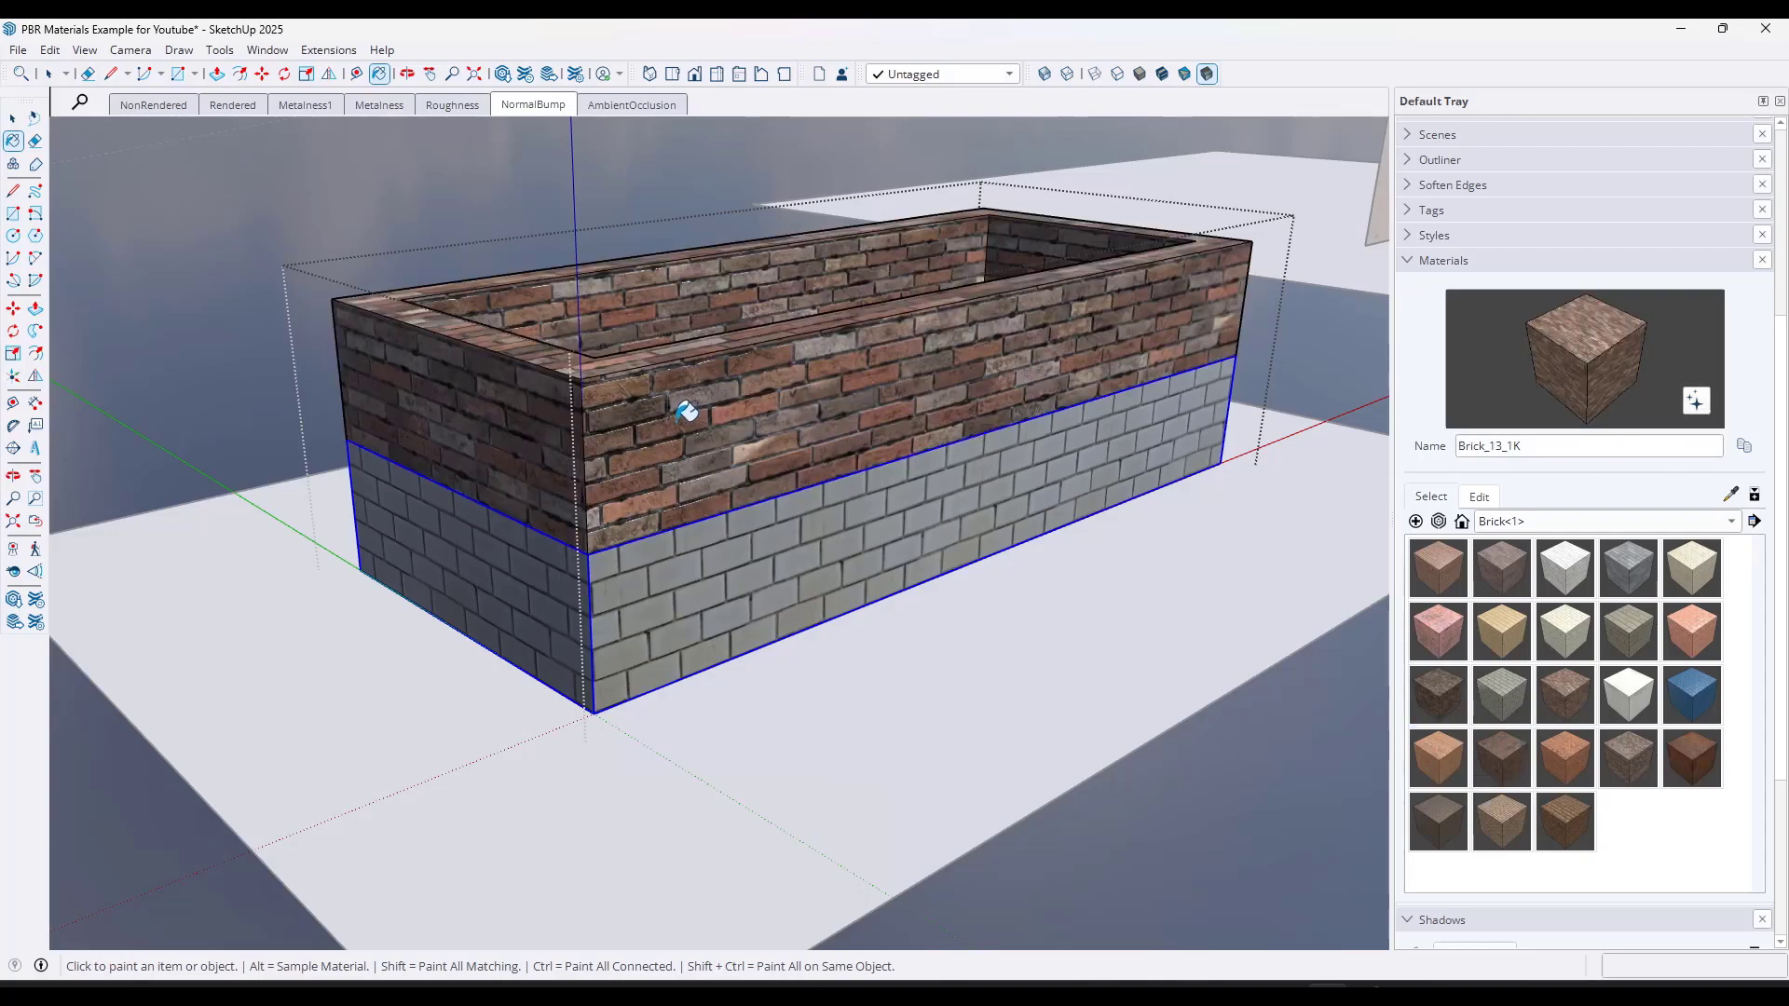
{"action": "middle_click_drag", "start_coordinate": [687, 403], "coordinate": [717, 332]}
{"action": "scroll", "coordinate": [587, 426], "scroll_direction": "up", "scroll_amount": 4}
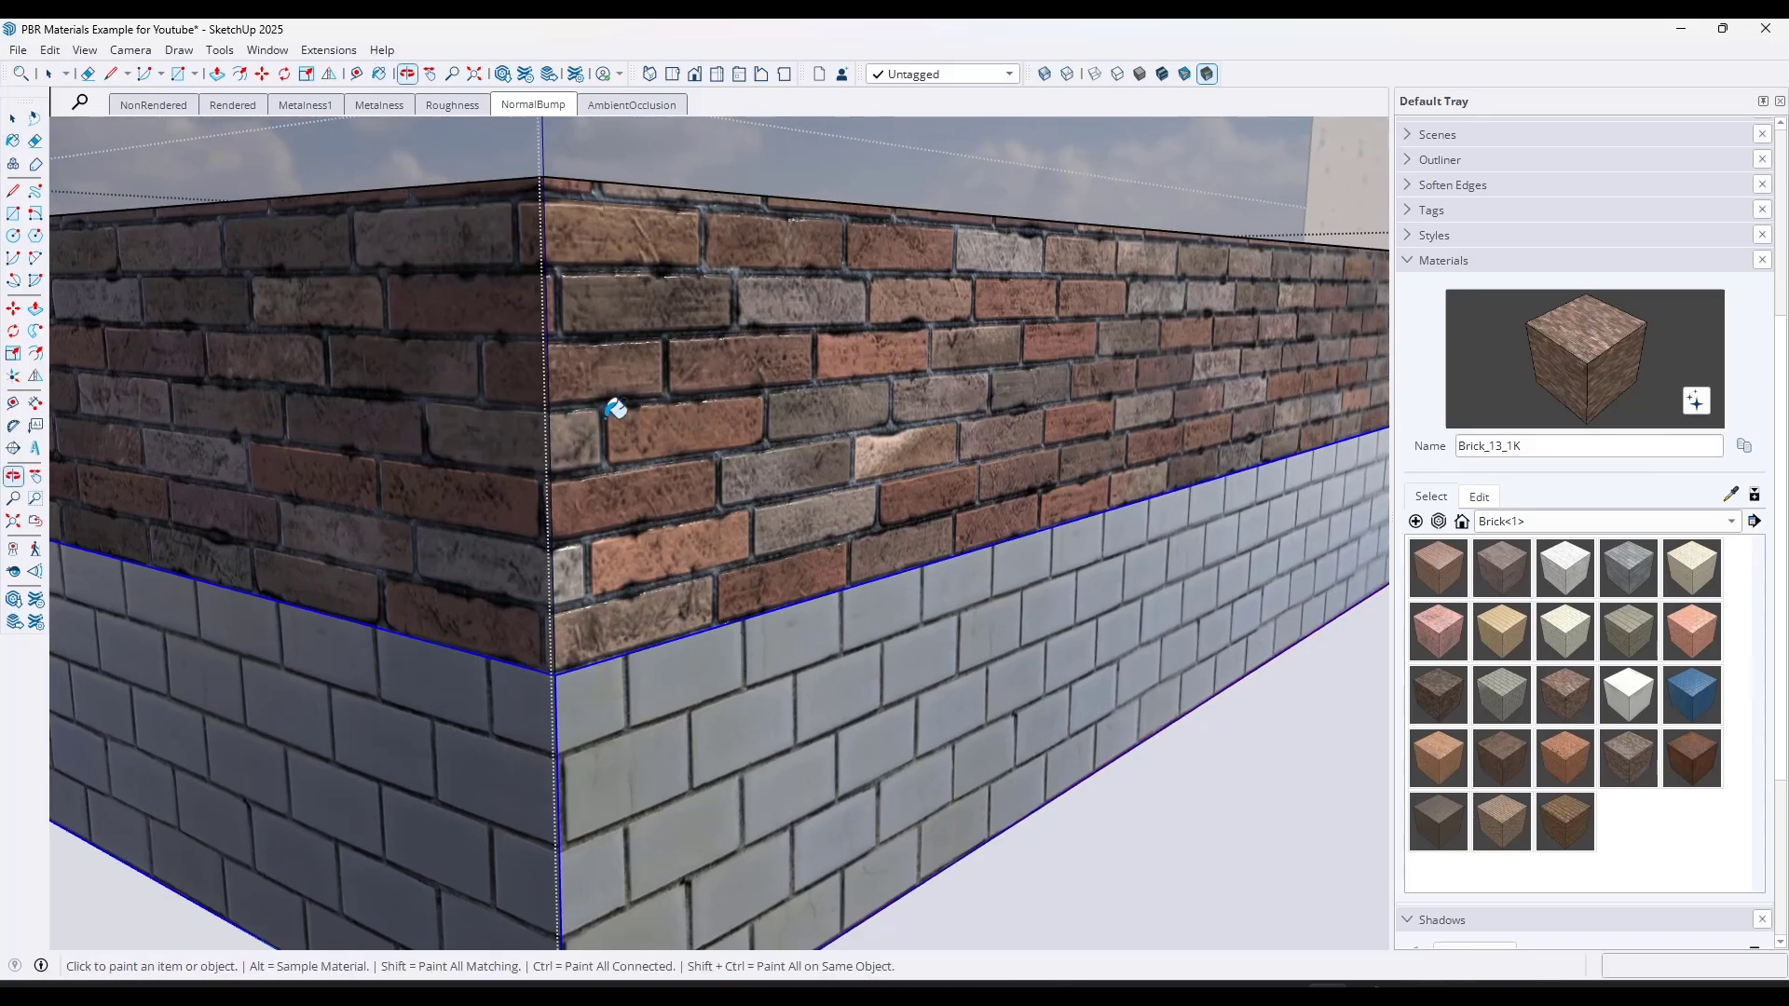
- Set the normal strength of Brick_13_1K to 0.00 and inspect the brick surface at the corner
{"action": "key", "text": "space"}
{"action": "left_click", "coordinate": [1491, 501]}
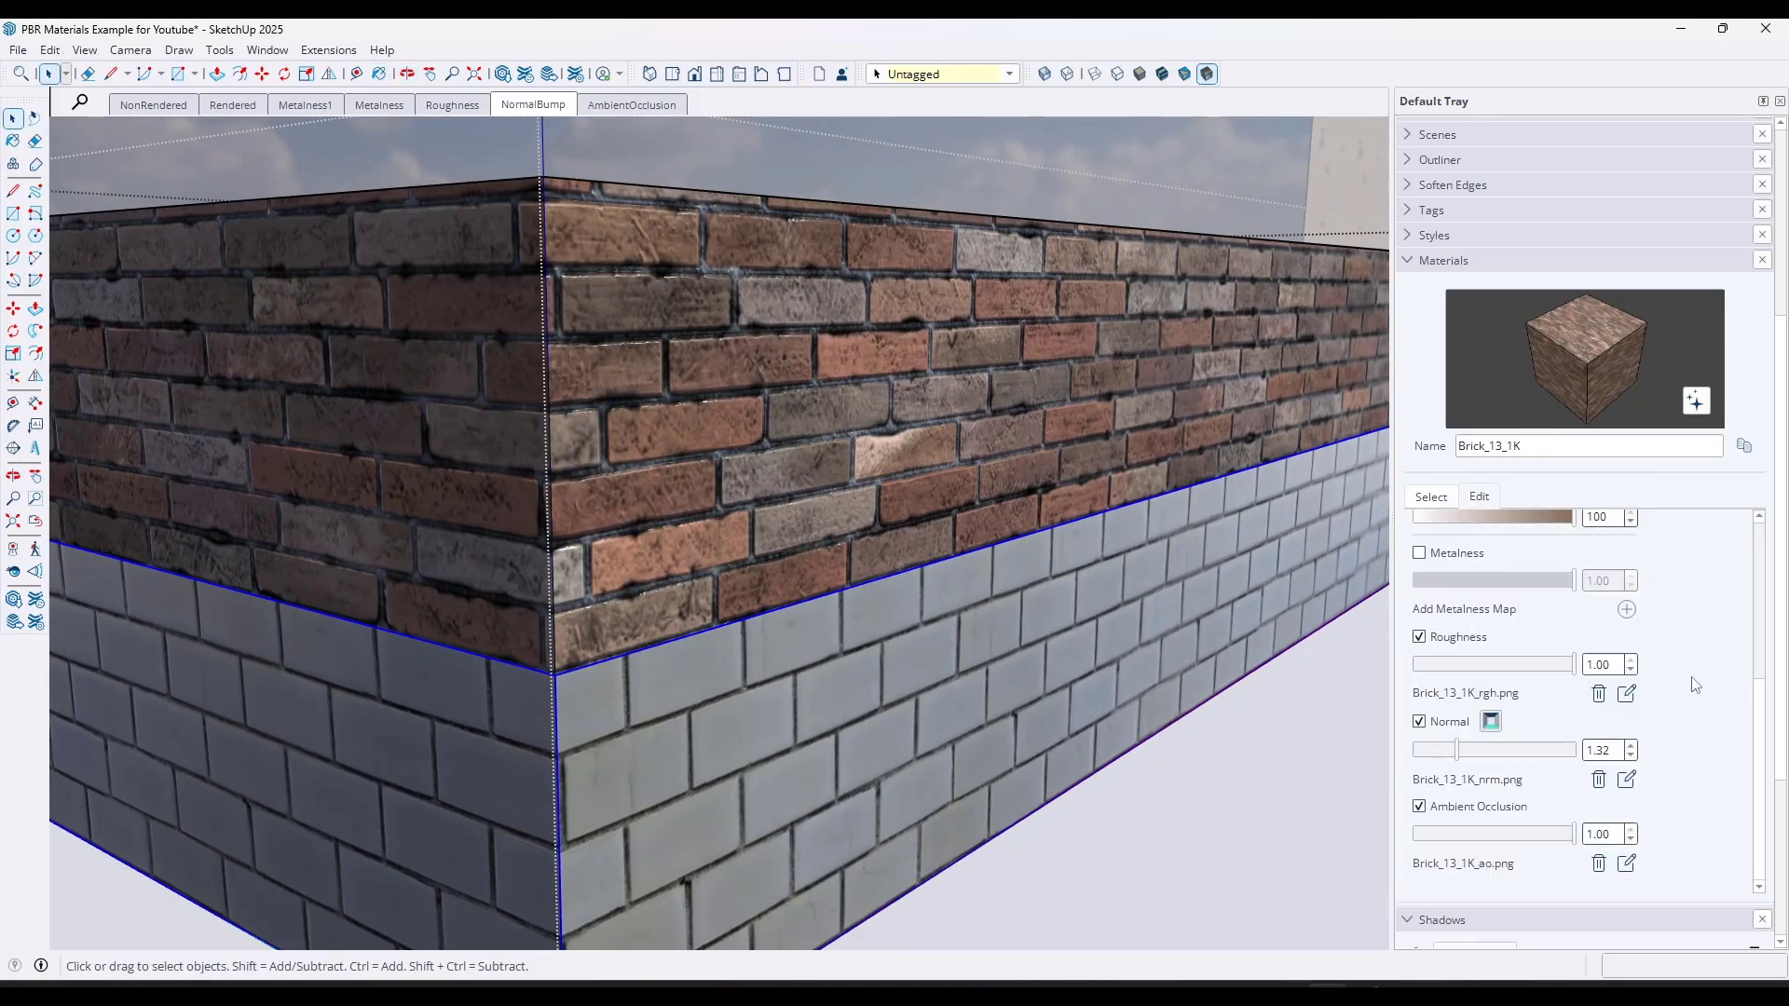
{"action": "scroll", "coordinate": [1701, 685], "scroll_direction": "down", "scroll_amount": 2}
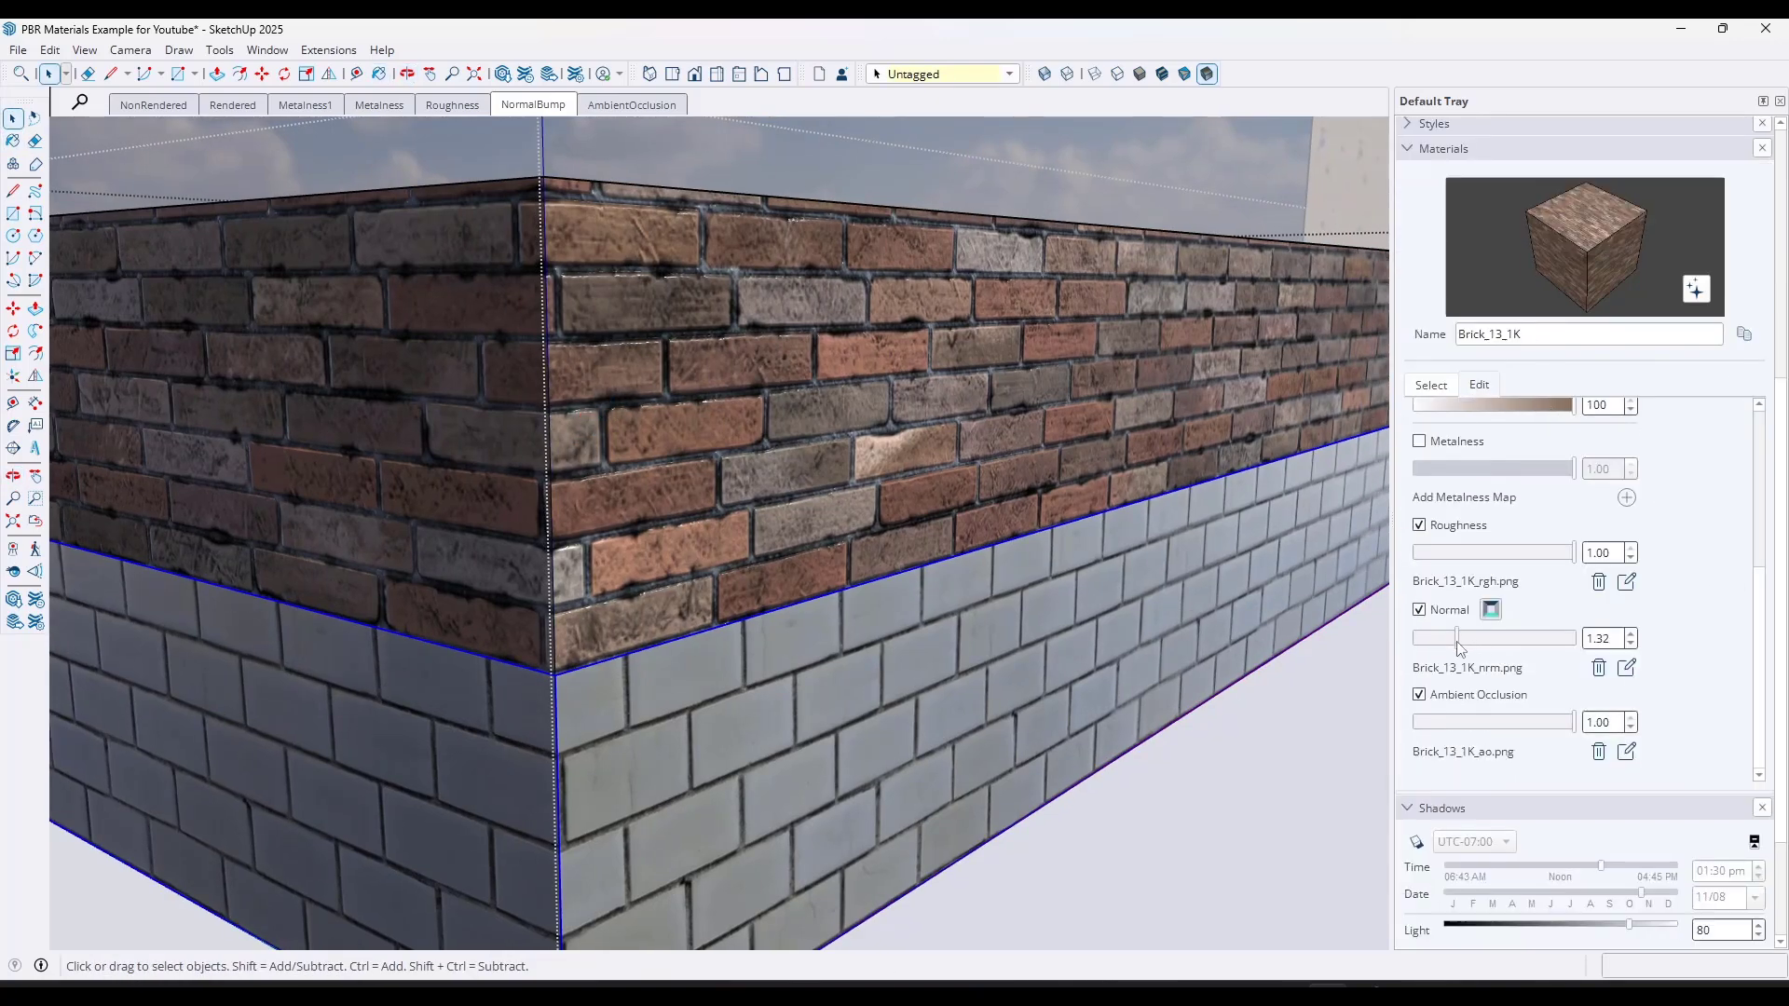
{"action": "left_click_drag", "start_coordinate": [1459, 649], "coordinate": [1412, 664]}
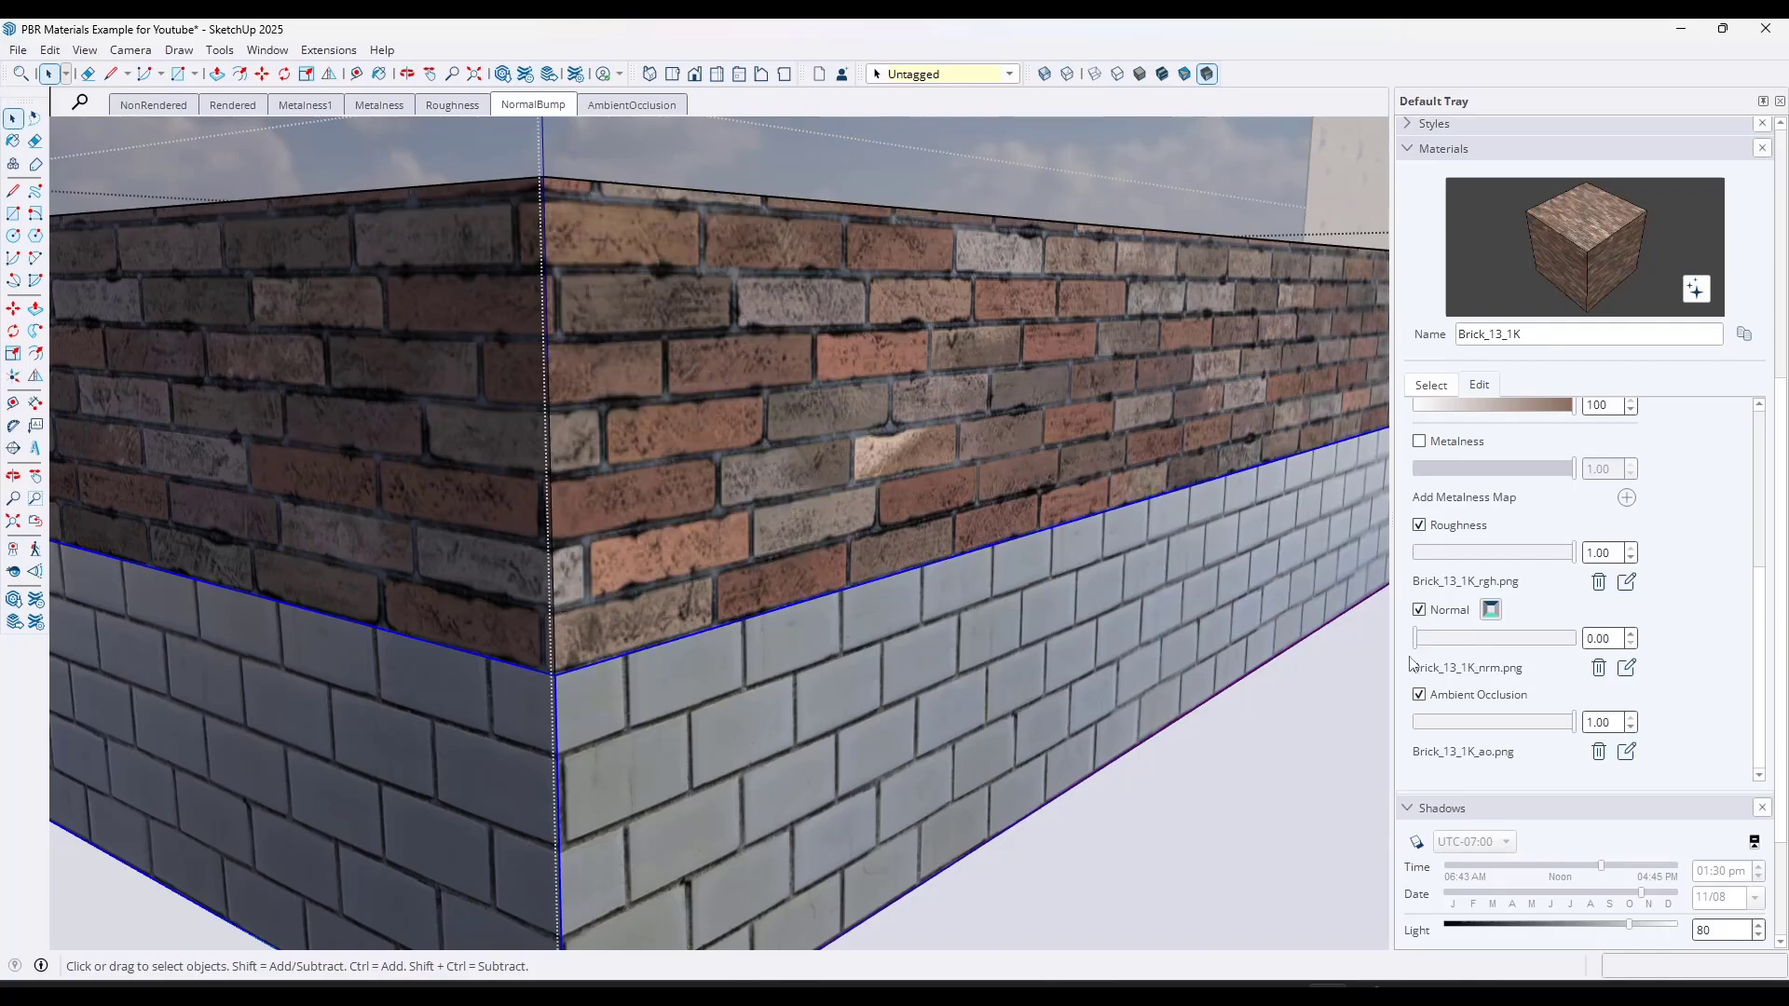
{"action": "mouse_move", "coordinate": [708, 417]}
{"action": "middle_mouse_down"}
{"action": "mouse_move", "coordinate": [658, 411]}
{"action": "mouse_move", "coordinate": [897, 411]}
{"action": "mouse_move", "coordinate": [708, 410]}
{"action": "middle_mouse_up"}
- Raise the normal strength of Brick_13_1K to 2.69 and examine the highlights along the brick edges
{"action": "left_click_drag", "start_coordinate": [1416, 642], "coordinate": [1500, 653]}
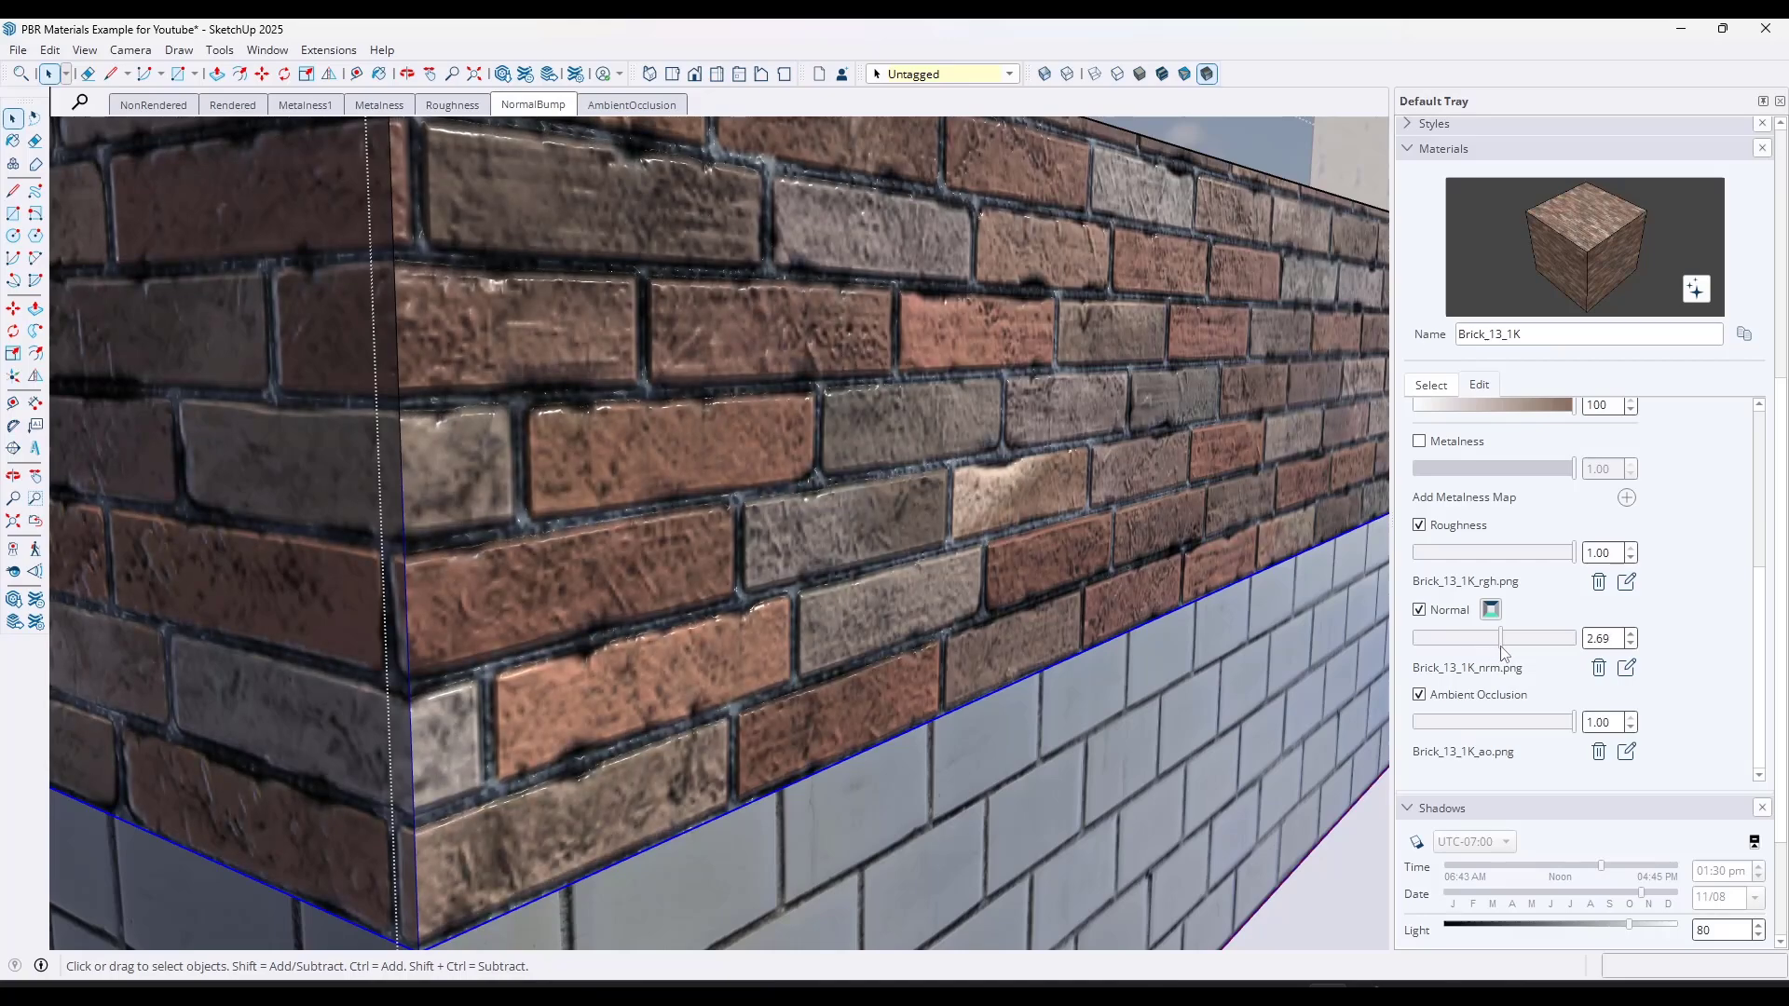
{"action": "scroll", "coordinate": [571, 379], "scroll_direction": "up", "scroll_amount": 6}
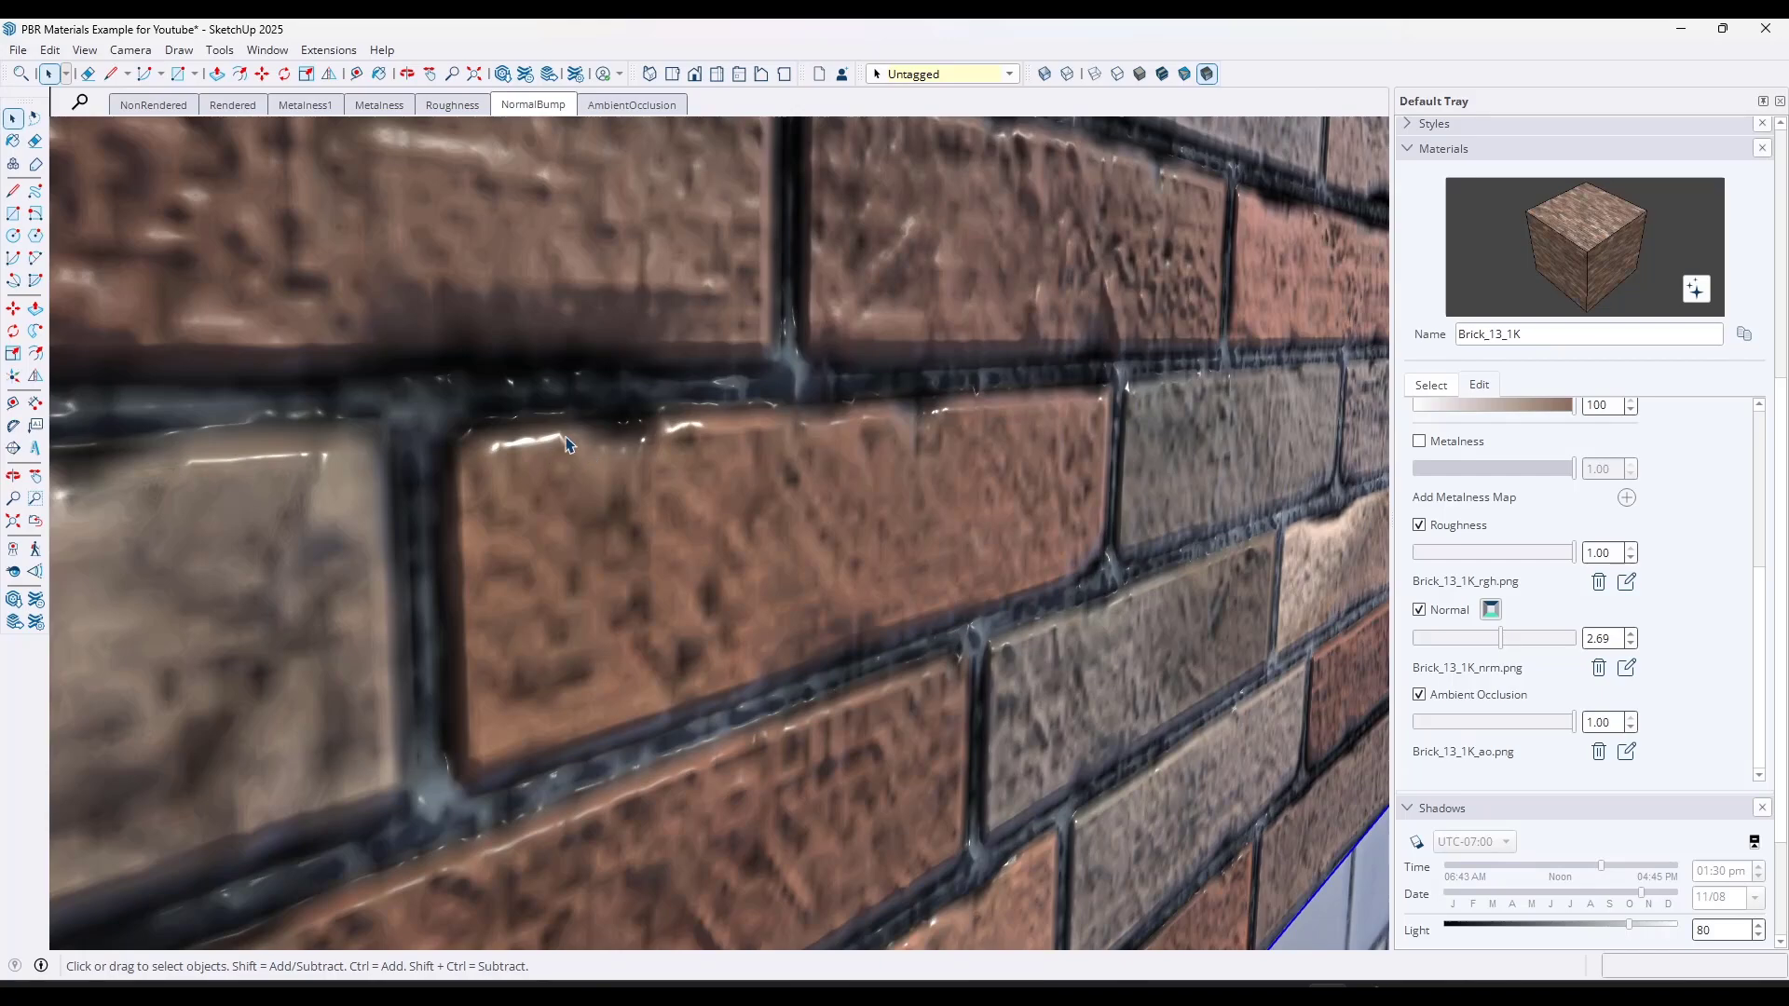
{"action": "scroll", "coordinate": [550, 435], "scroll_direction": "down", "scroll_amount": 5}
{"action": "middle_click_drag", "start_coordinate": [550, 435], "coordinate": [606, 484]}
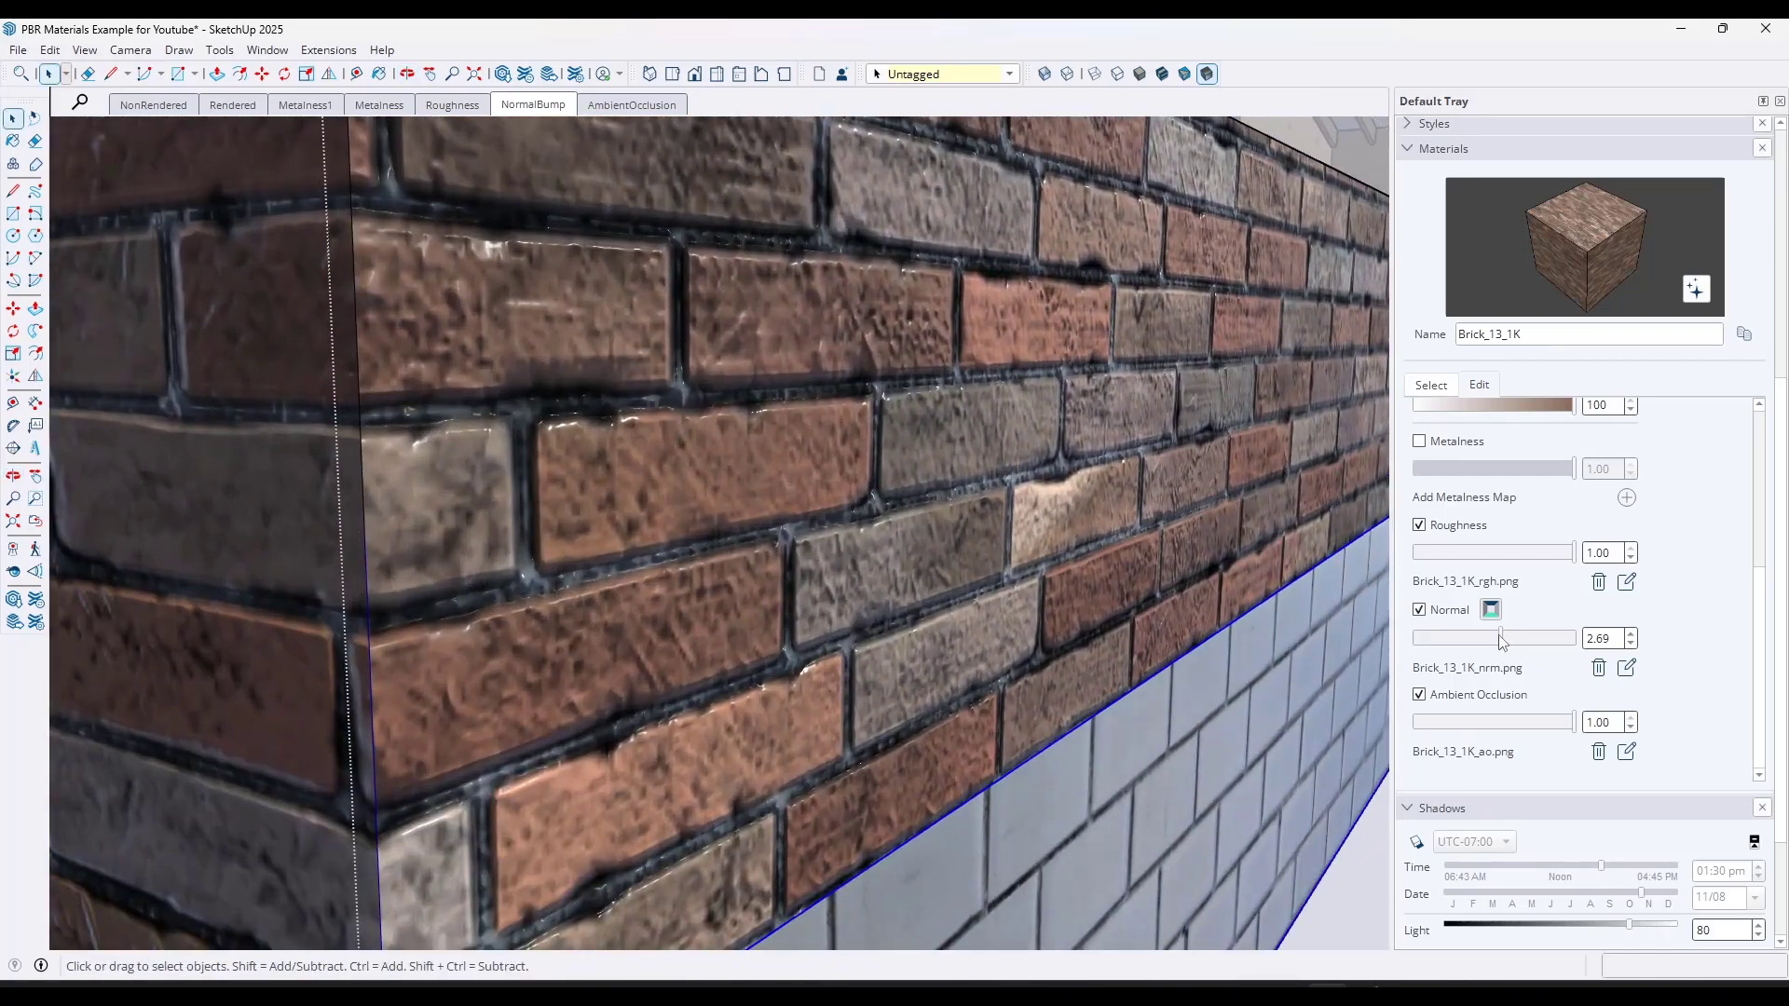
- Set the normal strength of Brick_13_1K to 2.49, inspect the wall, and display the model as shaded with textures
{"action": "mouse_move", "coordinate": [1502, 641]}
{"action": "left_mouse_down"}
{"action": "mouse_move", "coordinate": [1450, 643]}
{"action": "mouse_move", "coordinate": [1472, 643]}
{"action": "left_mouse_up"}
{"action": "left_click_drag", "start_coordinate": [1472, 642], "coordinate": [1494, 641]}
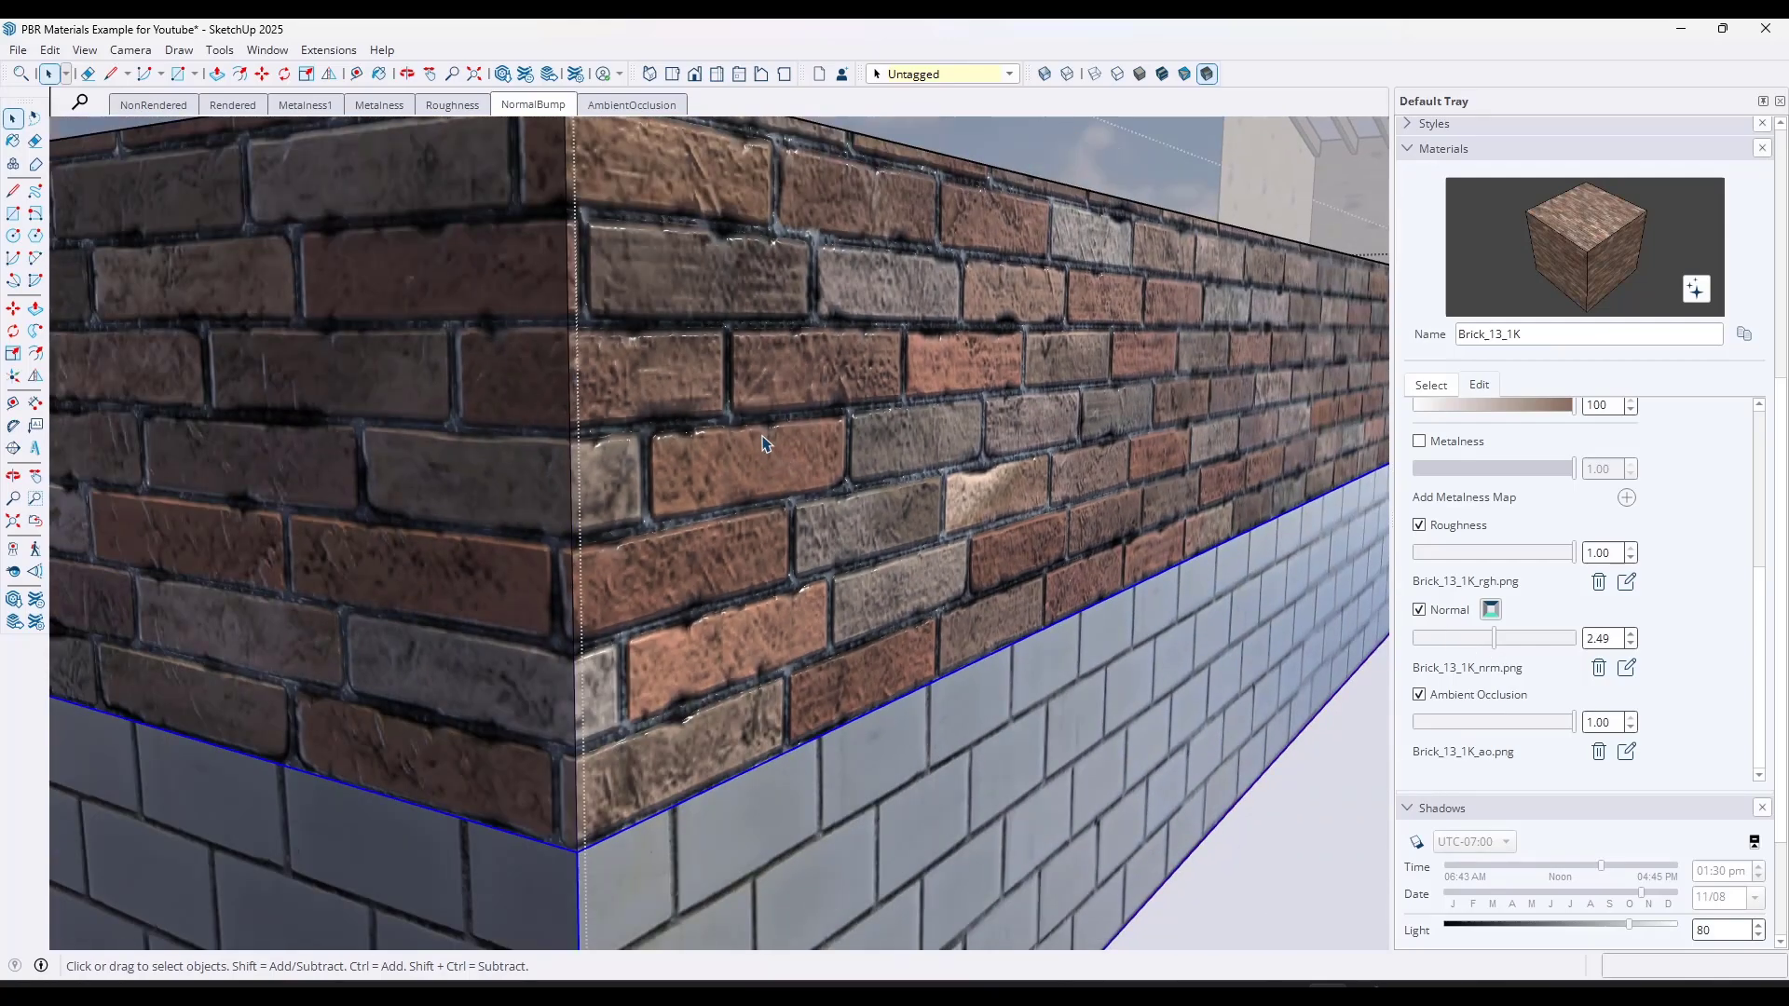
{"action": "middle_click_drag", "start_coordinate": [762, 444], "coordinate": [889, 399]}
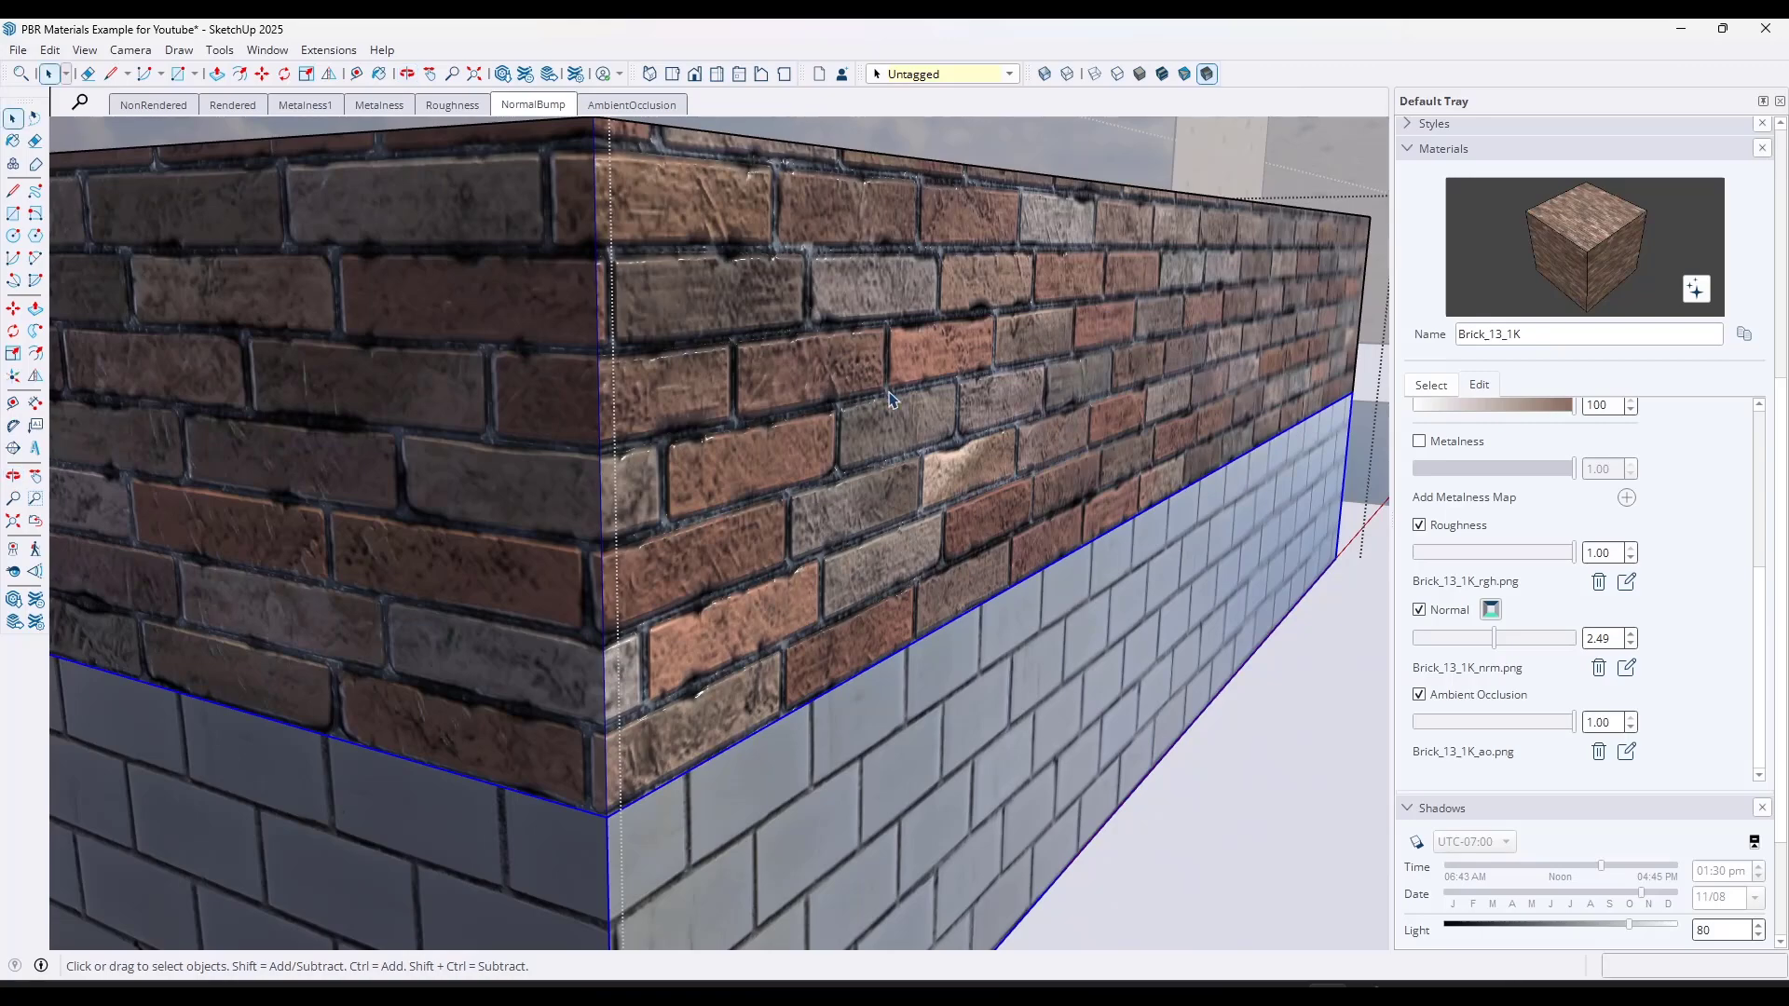
{"action": "scroll", "coordinate": [790, 334], "scroll_direction": "down", "scroll_amount": 2}
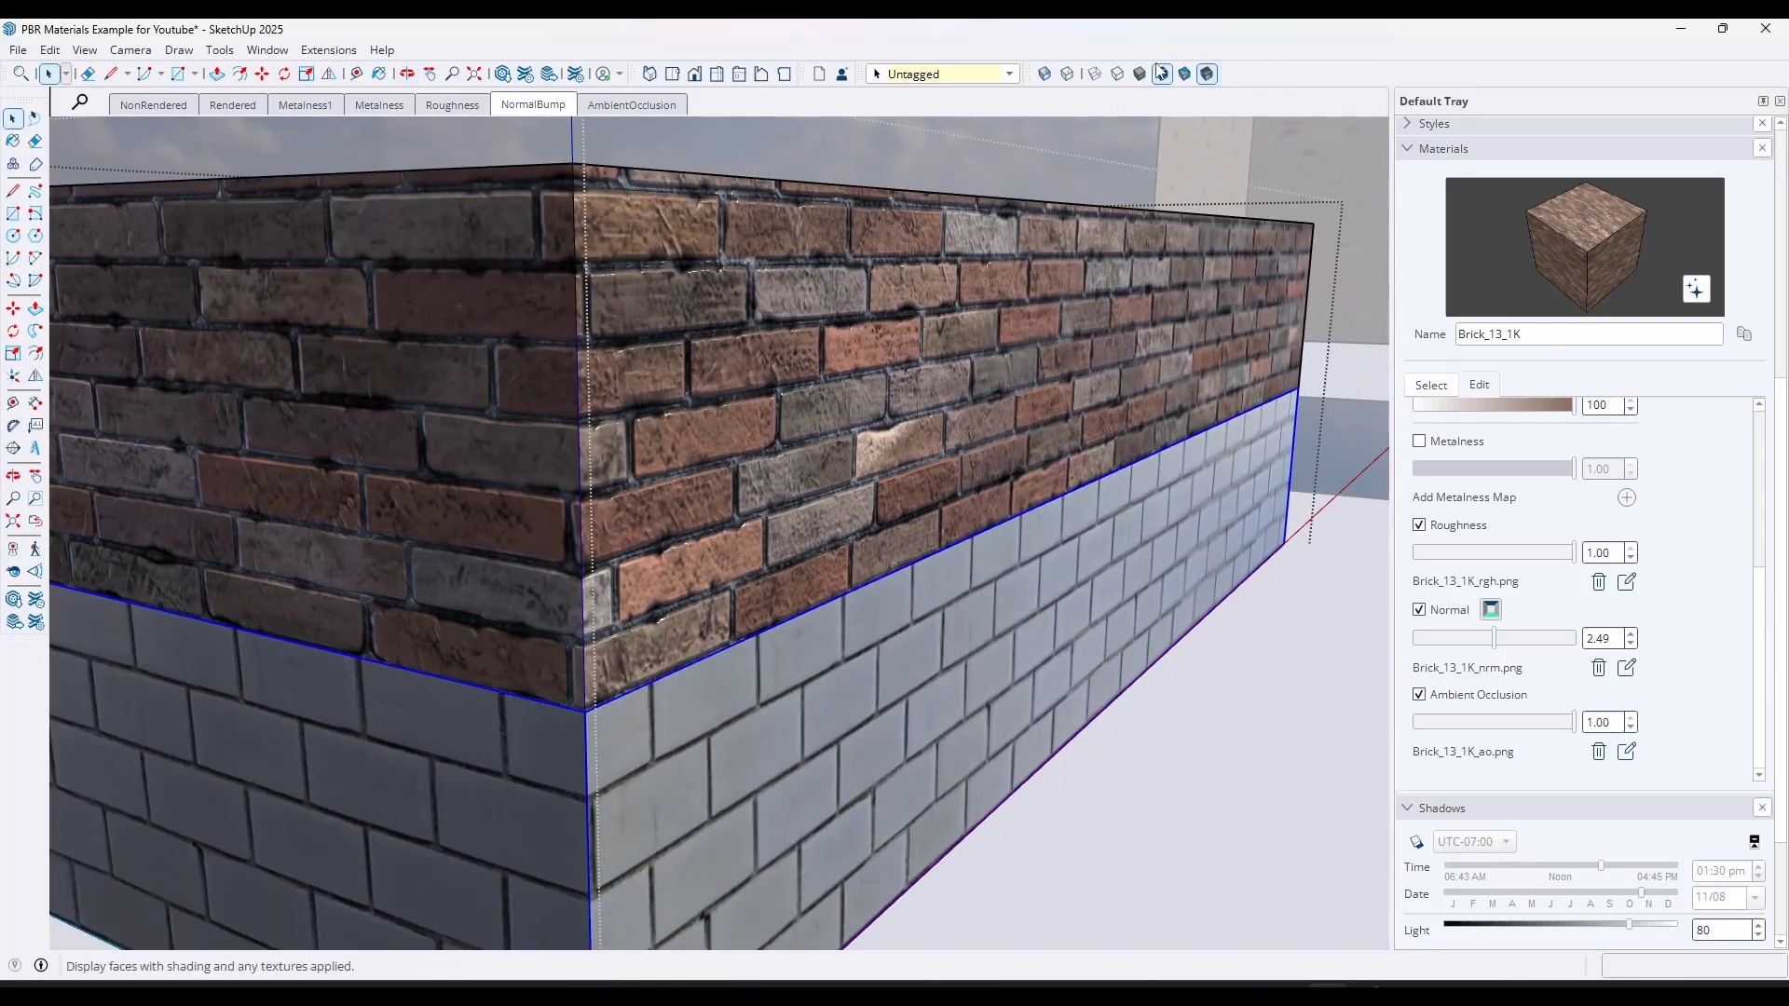
{"action": "left_click", "coordinate": [1163, 75]}
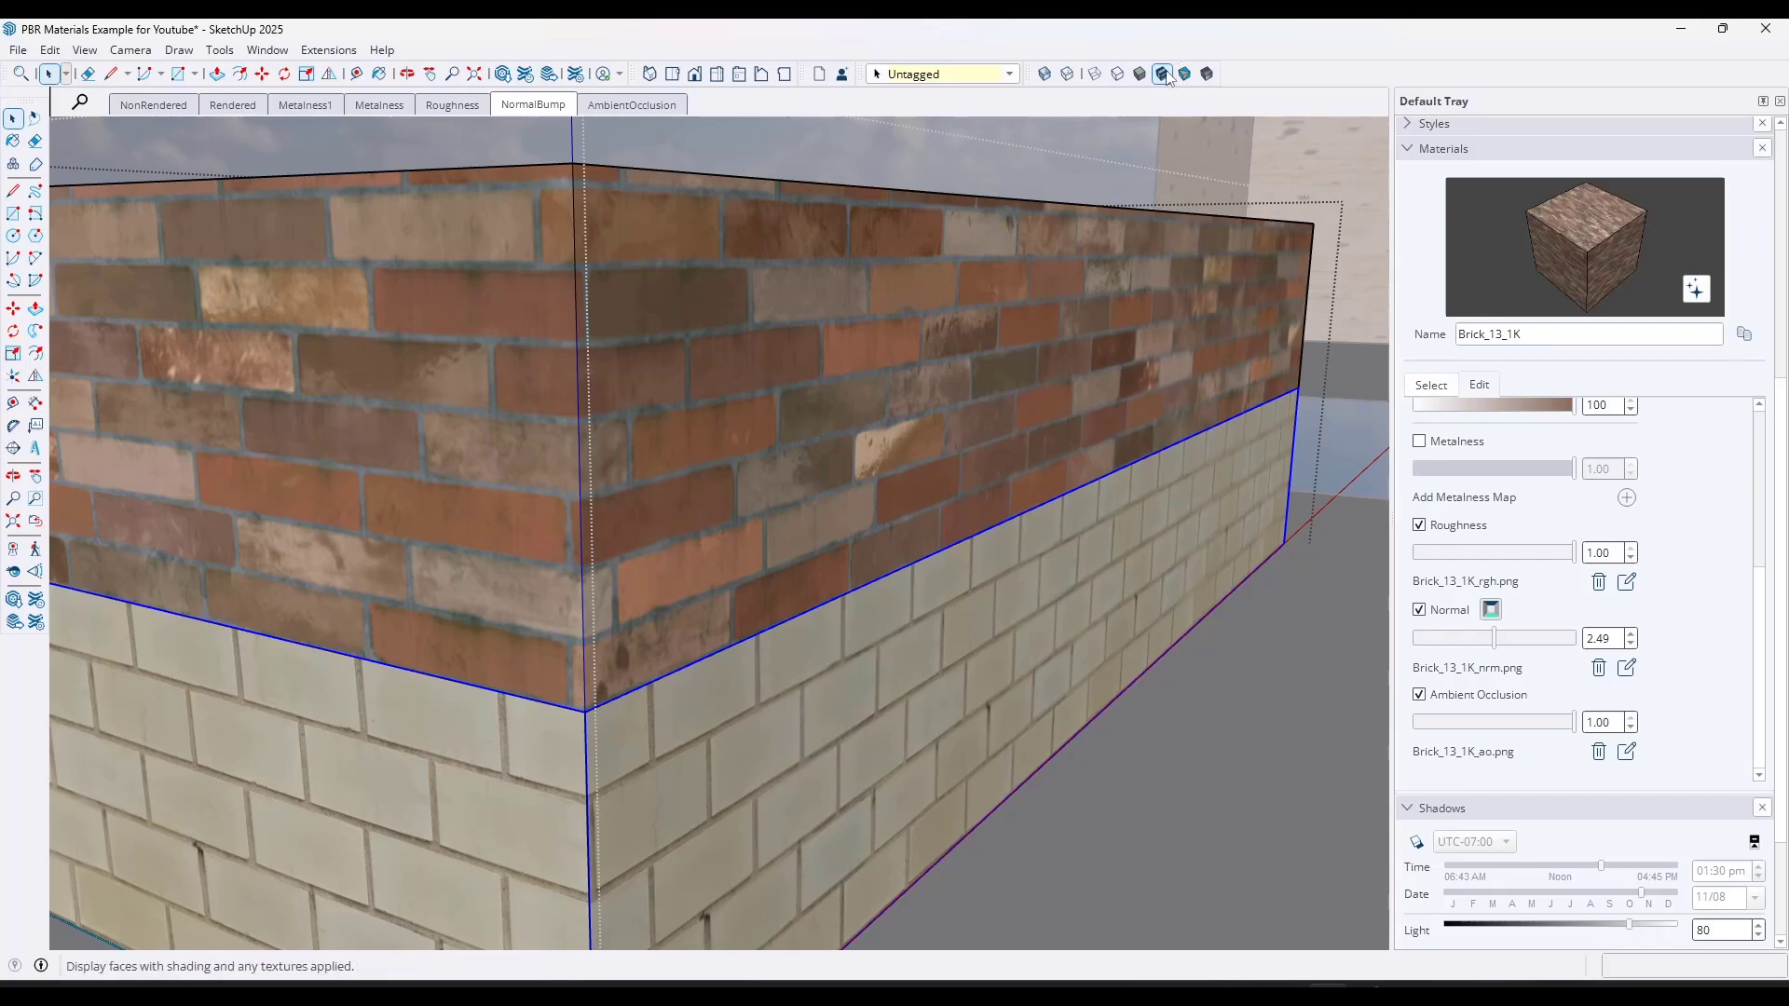
- Display the model with photorealistic materials and sample Brick_12_1K from the lower block section of the box
{"action": "left_click", "coordinate": [1207, 74]}
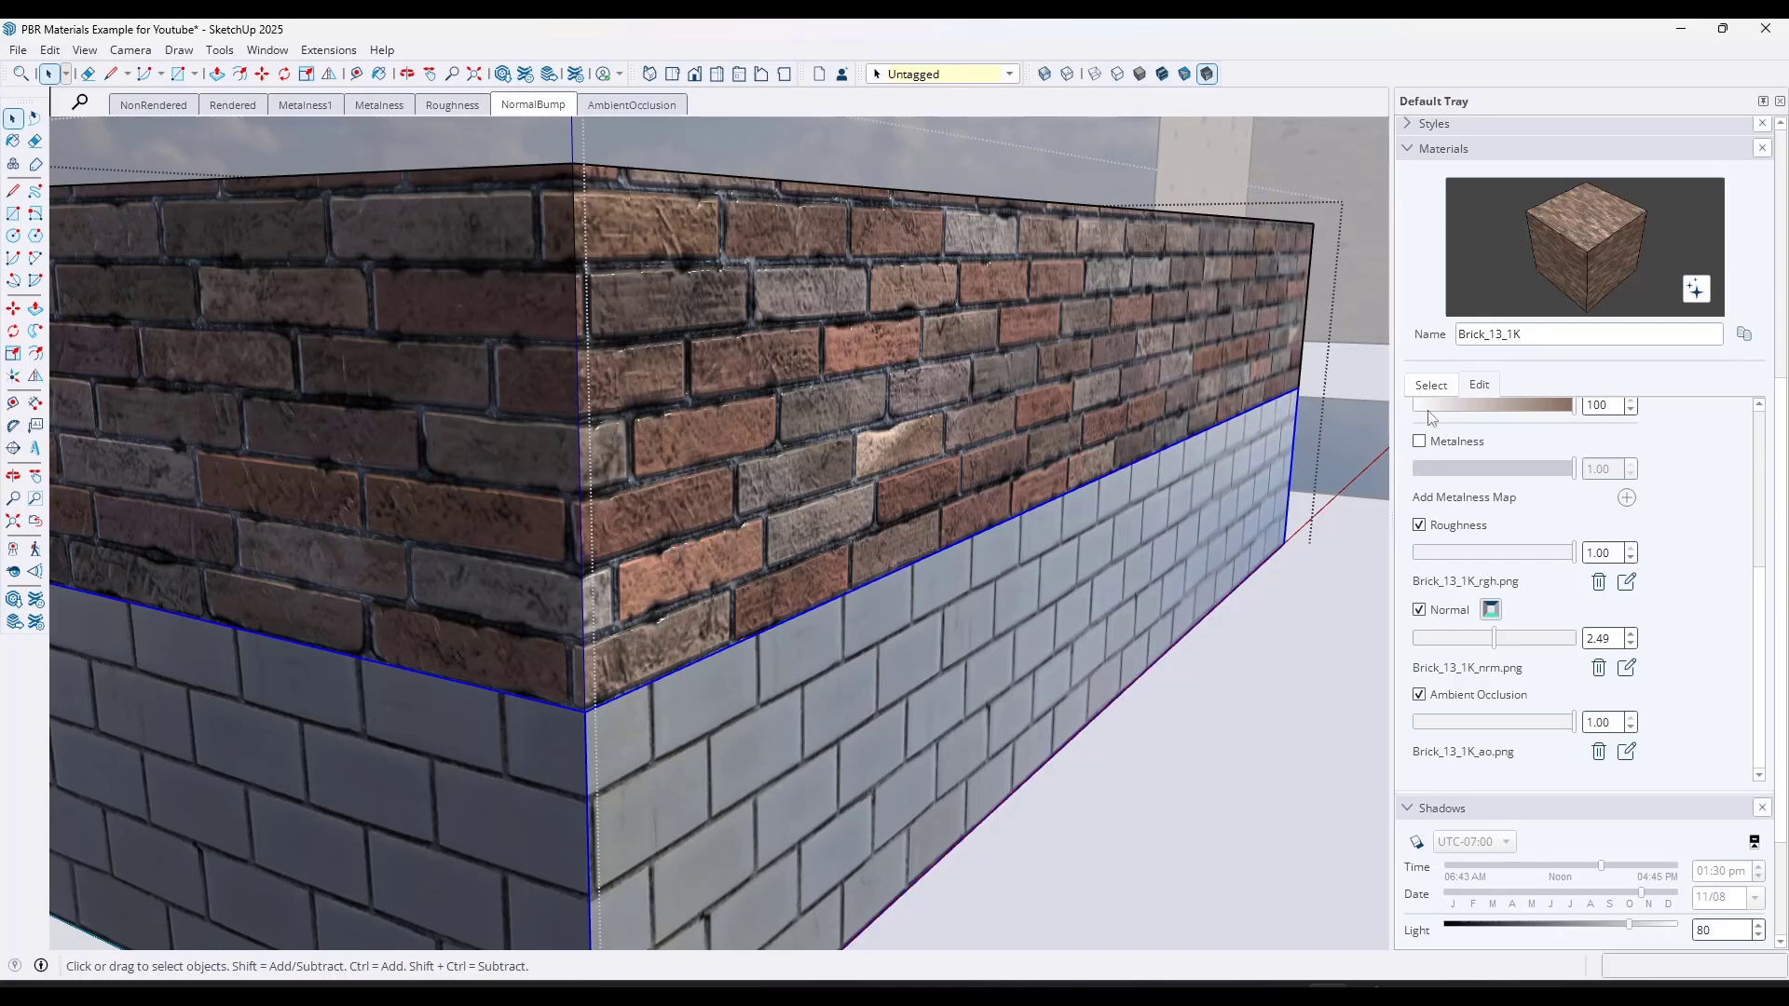
{"action": "left_click", "coordinate": [1432, 387]}
{"action": "left_click", "coordinate": [1438, 457]}
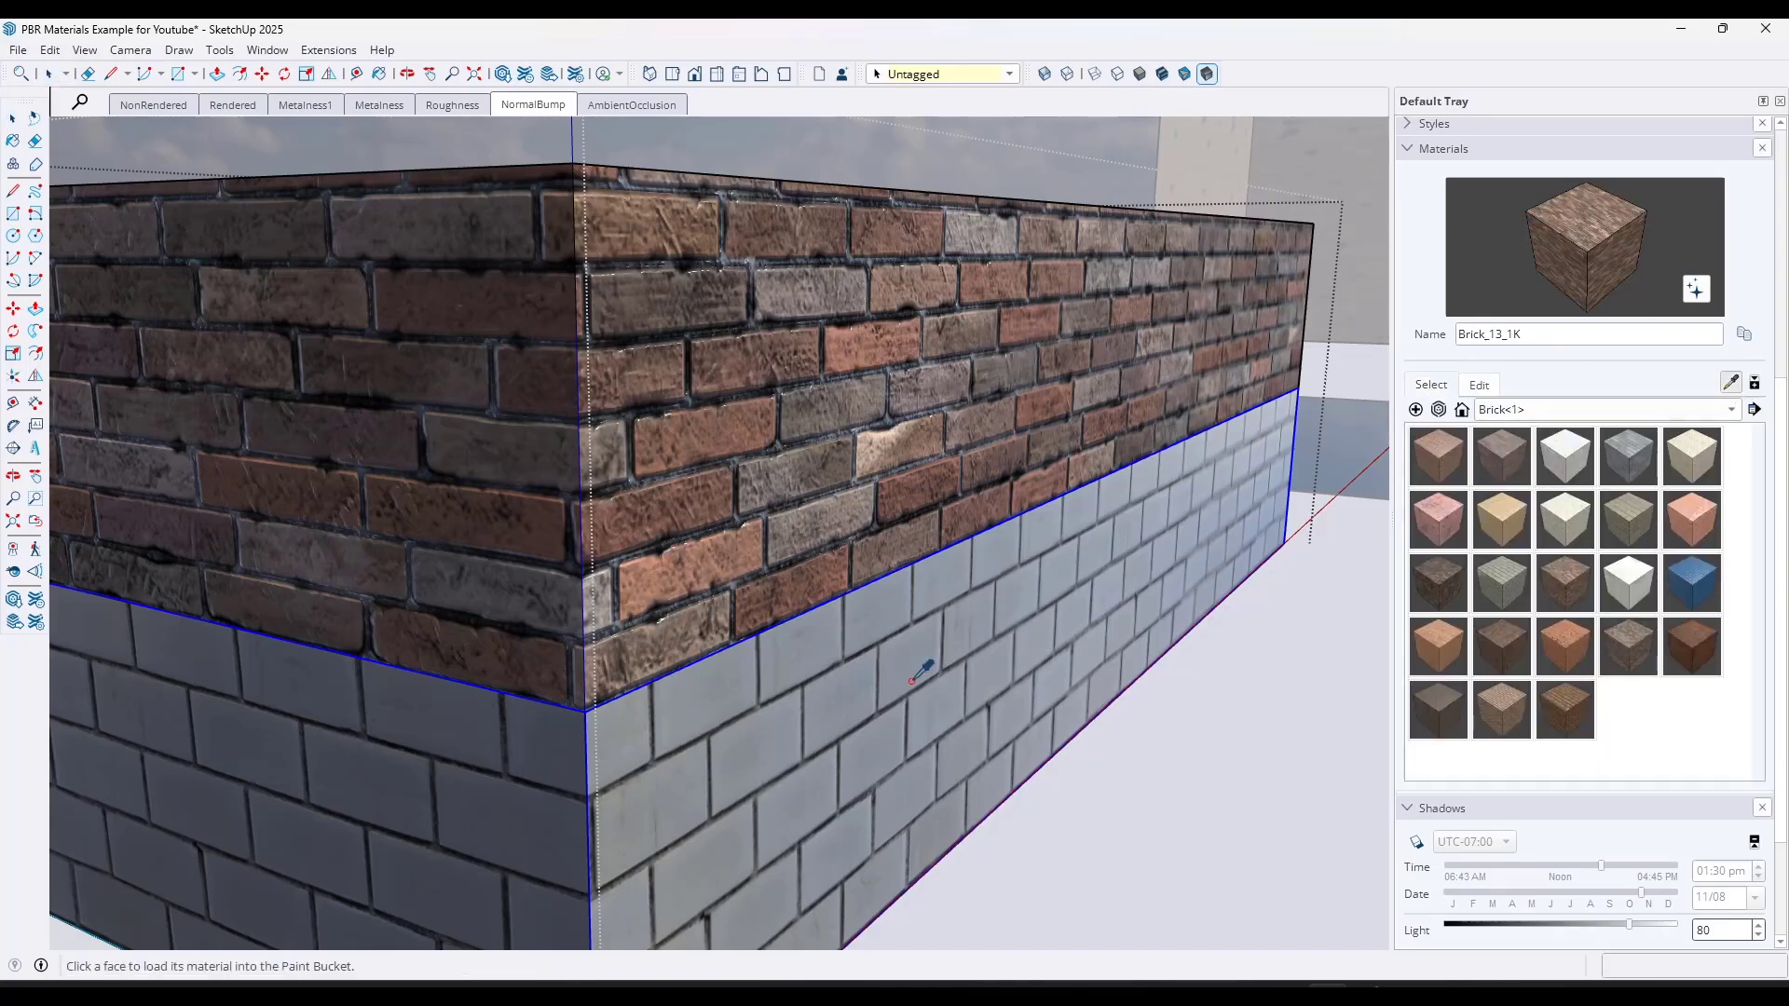
{"action": "scroll", "coordinate": [830, 707], "scroll_direction": "up", "scroll_amount": 4}
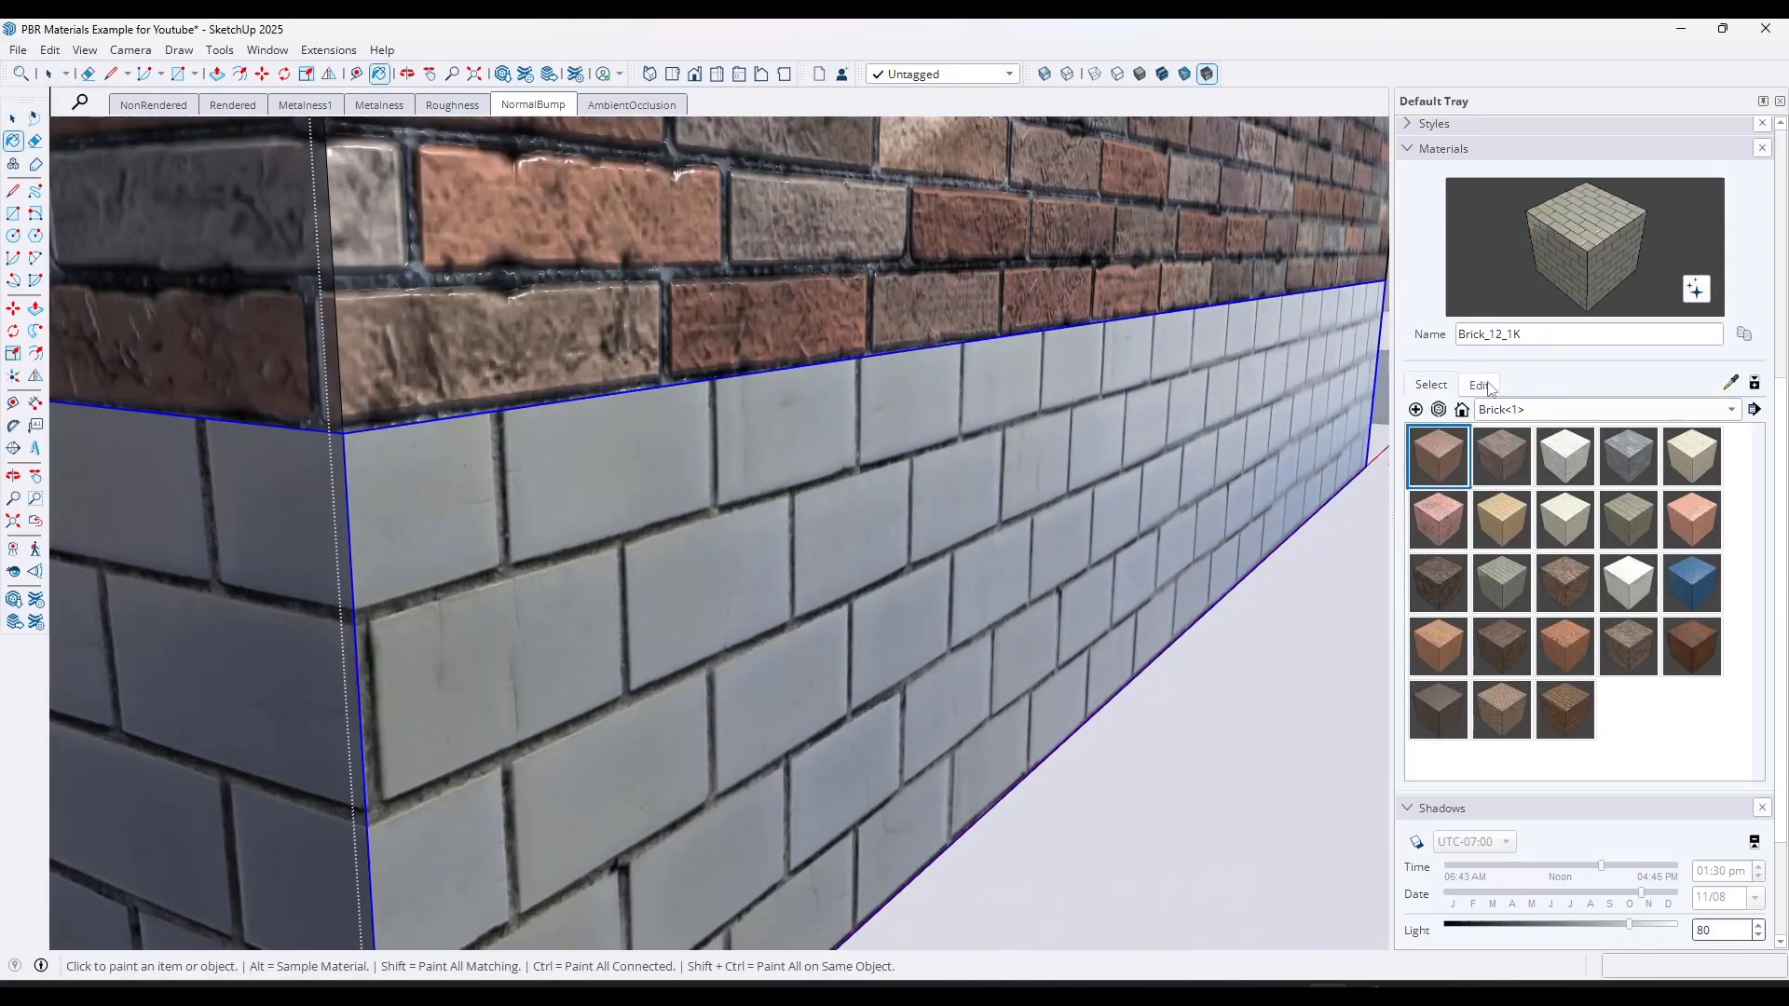
- Set the normal strength of Brick_12_1K to 0.26 and inspect the block joints at the corner
{"action": "left_click", "coordinate": [1479, 386]}
{"action": "mouse_move", "coordinate": [1433, 646]}
{"action": "left_mouse_down"}
{"action": "mouse_move", "coordinate": [1469, 641]}
{"action": "mouse_move", "coordinate": [1423, 652]}
{"action": "left_mouse_up"}
{"action": "mouse_move", "coordinate": [1286, 606]}
{"action": "middle_mouse_down"}
{"action": "mouse_move", "coordinate": [702, 504]}
{"action": "mouse_move", "coordinate": [858, 511]}
{"action": "mouse_move", "coordinate": [909, 454]}
{"action": "mouse_move", "coordinate": [507, 491]}
{"action": "mouse_move", "coordinate": [639, 429]}
{"action": "middle_mouse_up"}
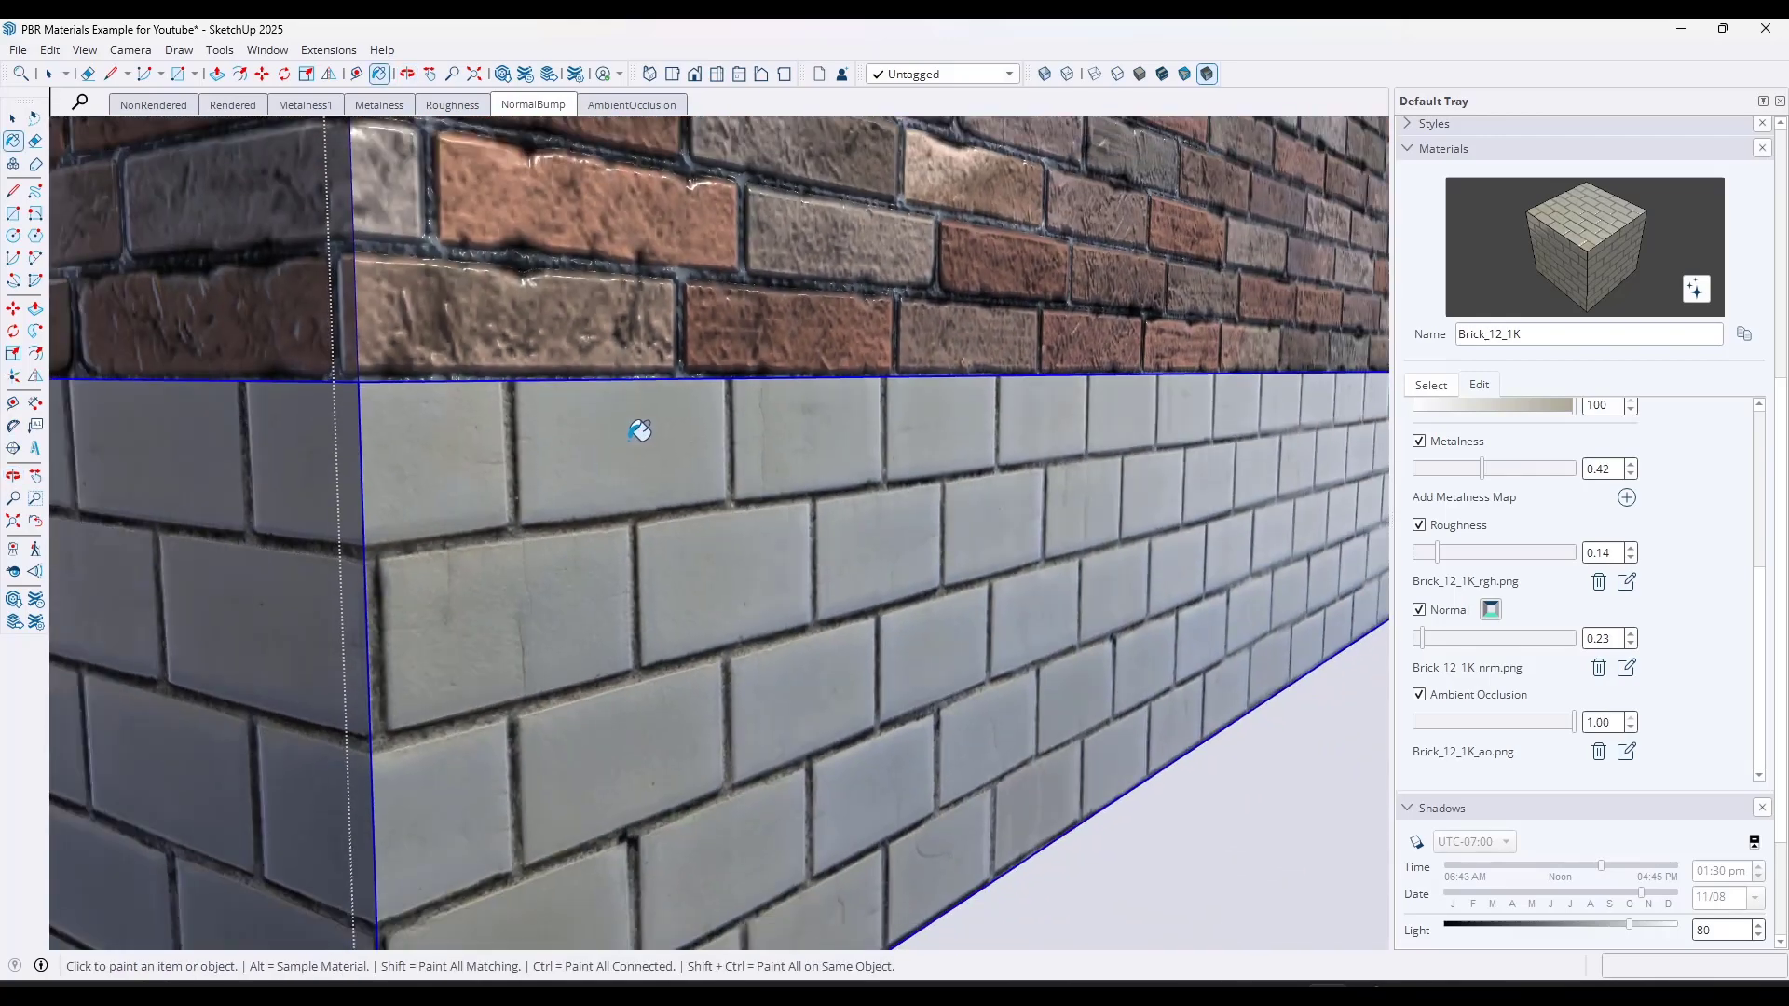
{"action": "left_click", "coordinate": [1205, 75]}
{"action": "left_click", "coordinate": [1208, 76]}
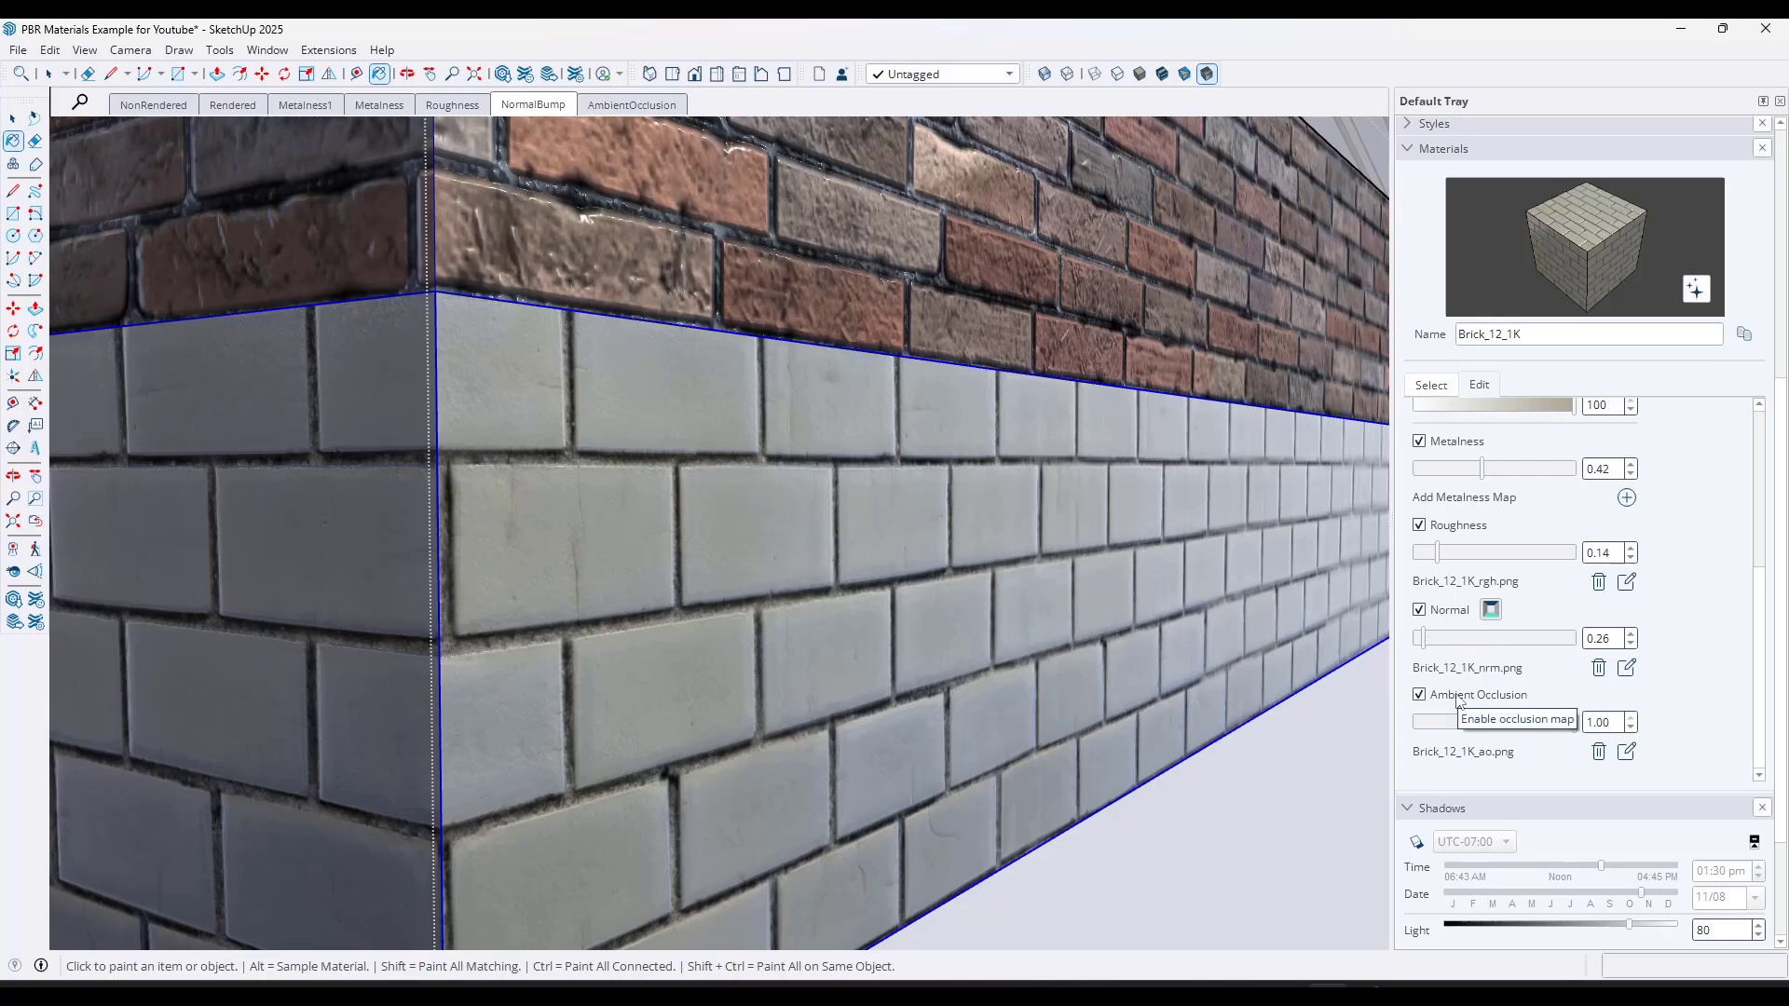
- Switch to the AmbientOcclusion scene and examine the grey wood siding up close
{"action": "left_click", "coordinate": [620, 110]}
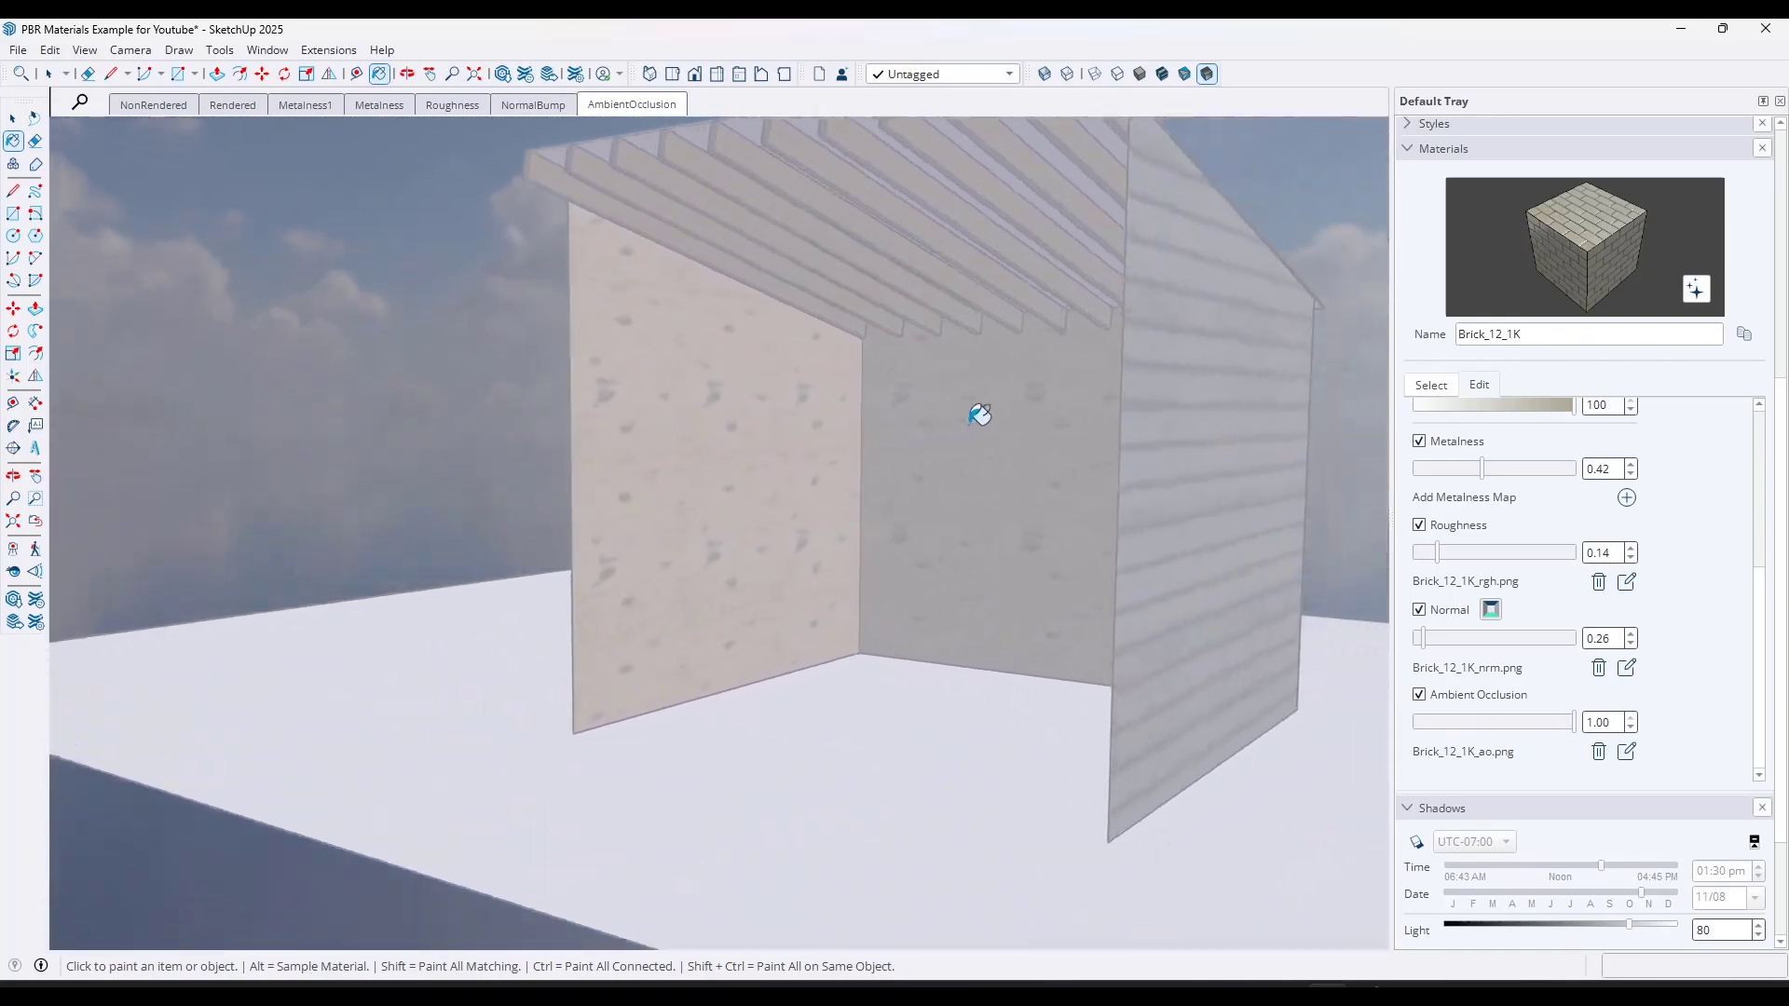
{"action": "key", "text": "space"}
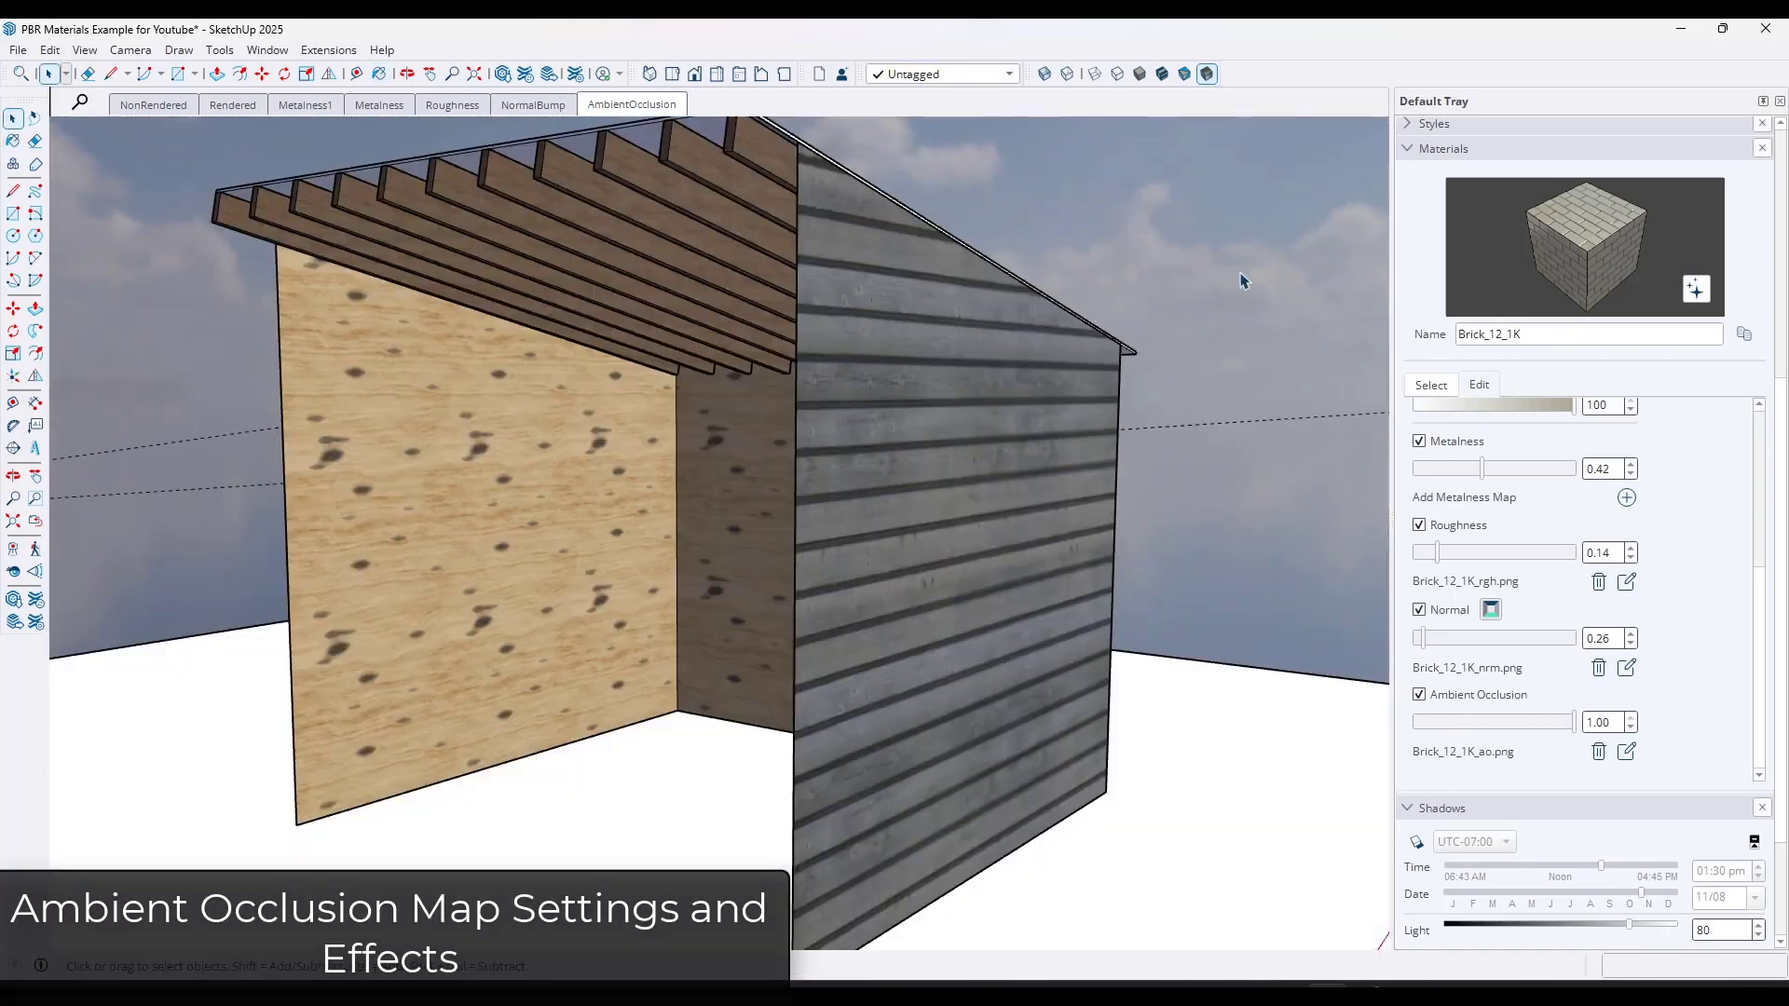
{"action": "scroll", "coordinate": [875, 450], "scroll_direction": "up", "scroll_amount": 4}
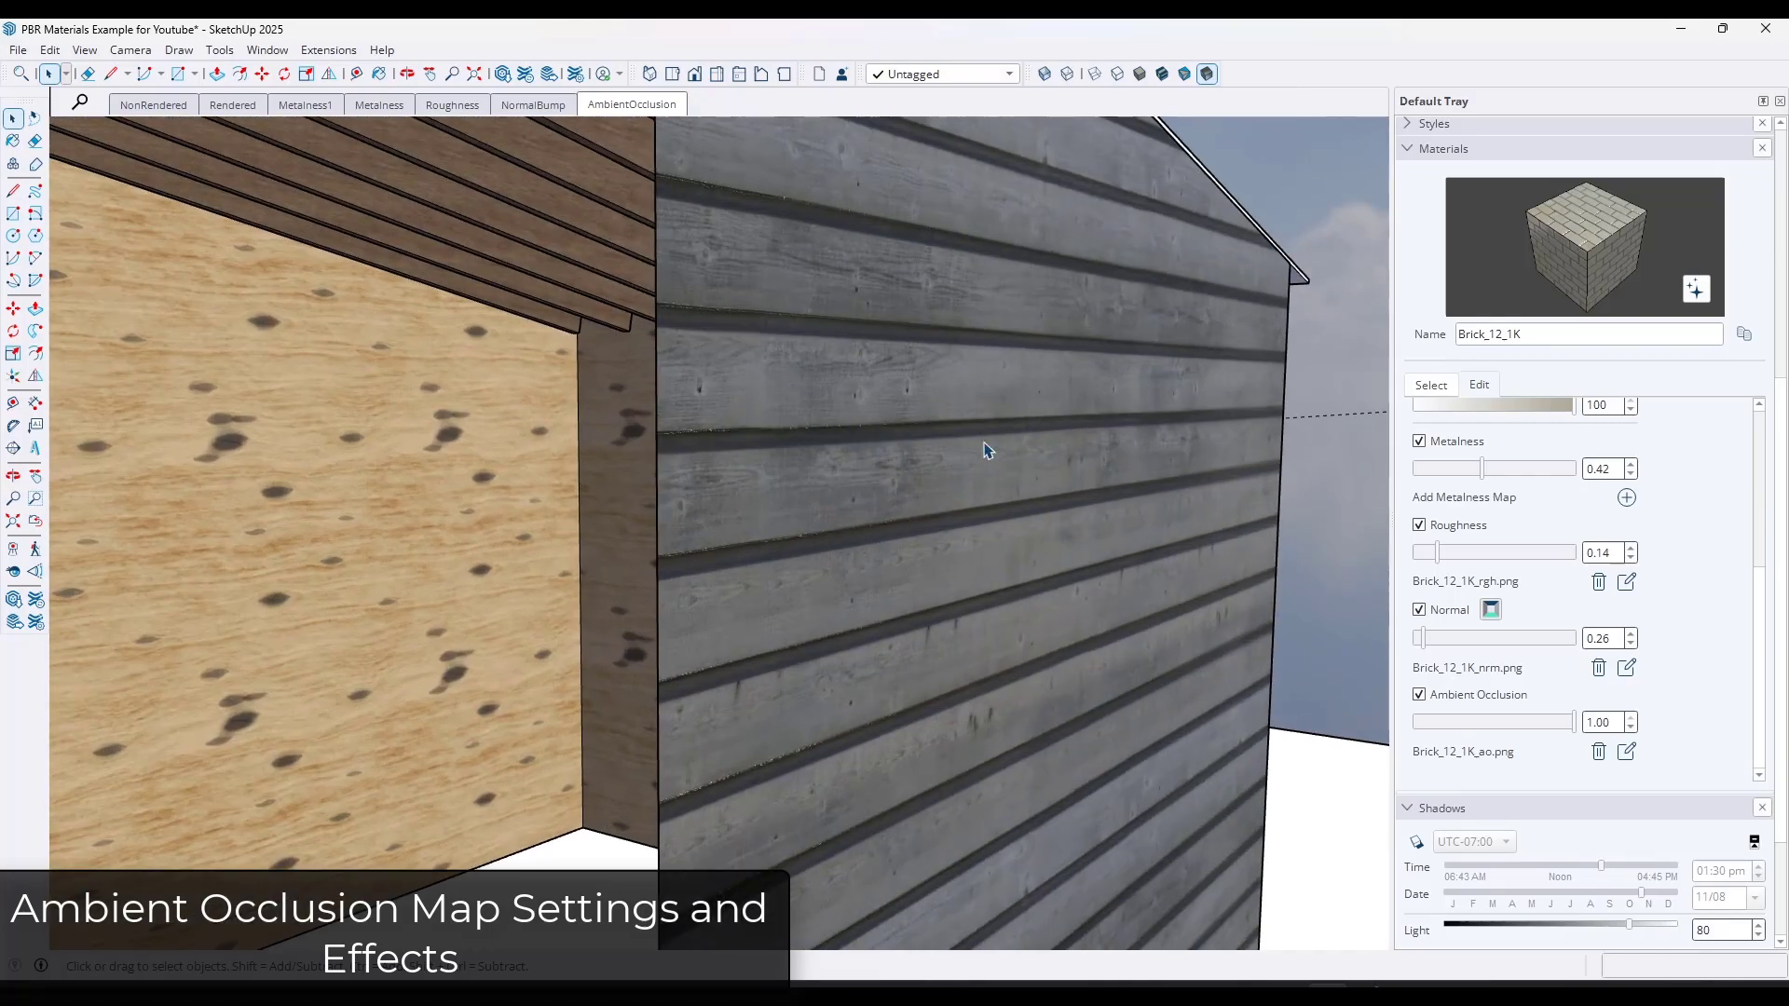
{"action": "scroll", "coordinate": [973, 458], "scroll_direction": "up", "scroll_amount": 3}
{"action": "middle_click_drag", "start_coordinate": [934, 465], "coordinate": [847, 455]}
- Sample the grey siding's material from the wall and set its ambient occlusion to 0.50
{"action": "left_click", "coordinate": [1431, 385]}
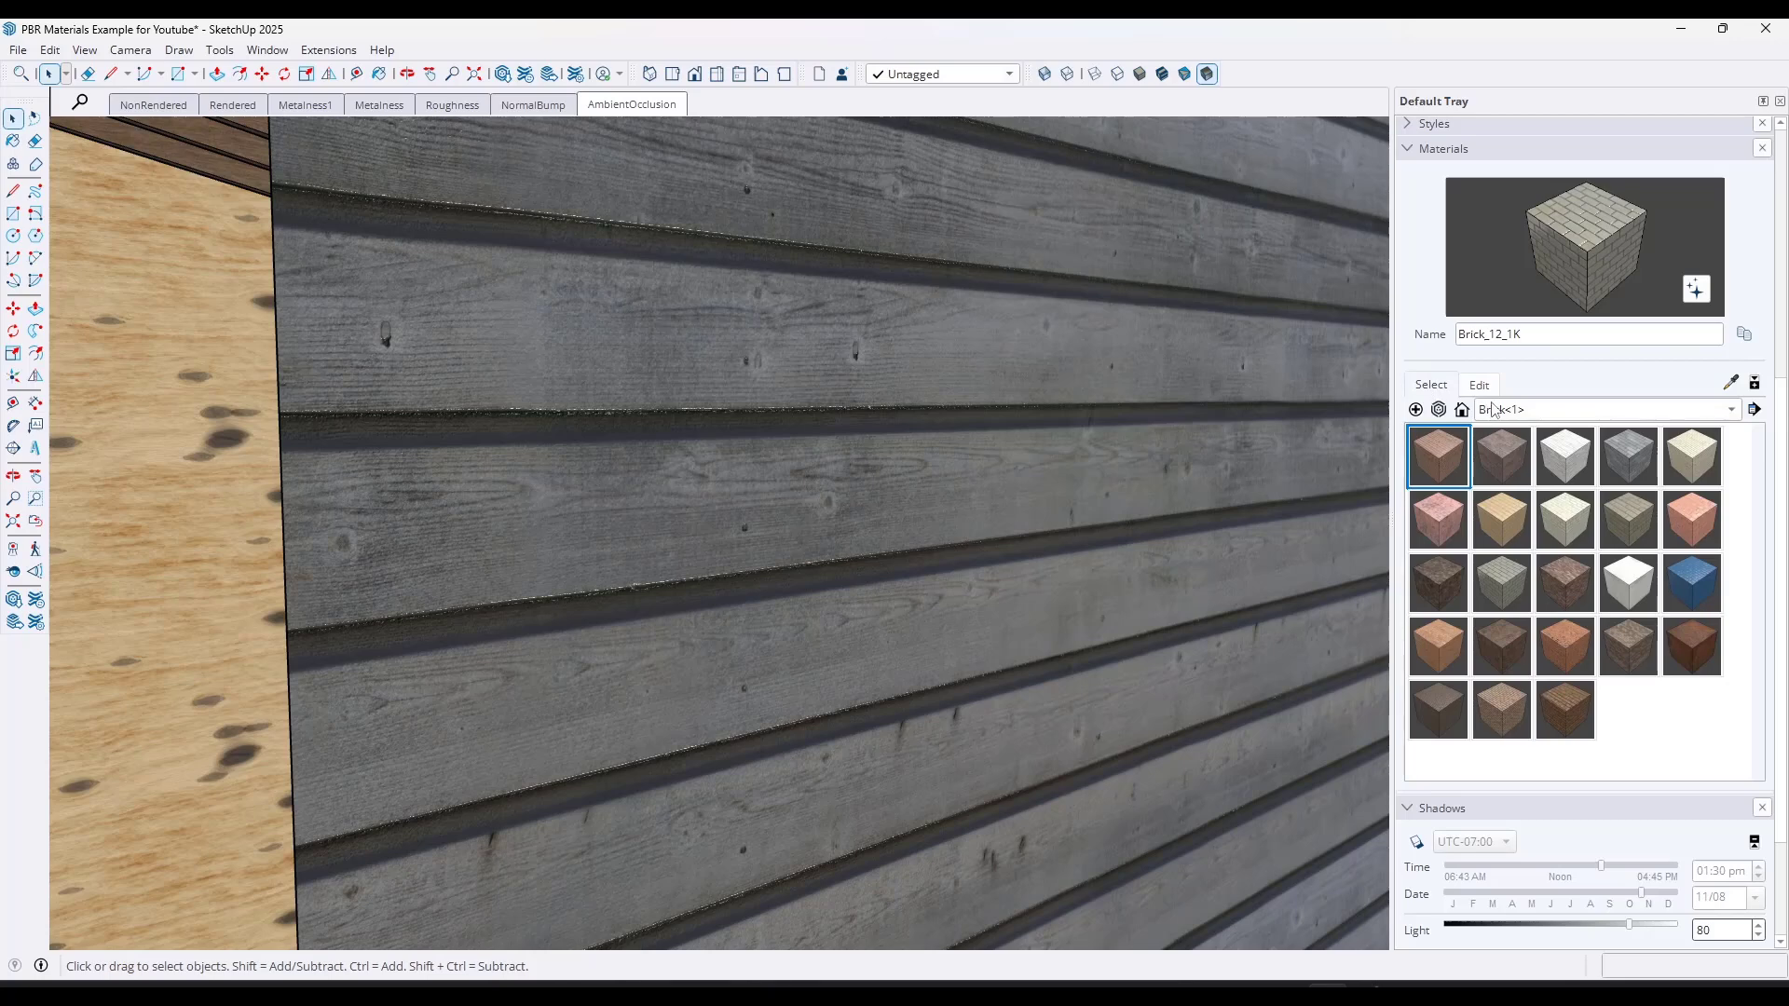
{"action": "left_click", "coordinate": [1730, 382]}
{"action": "left_click", "coordinate": [755, 337]}
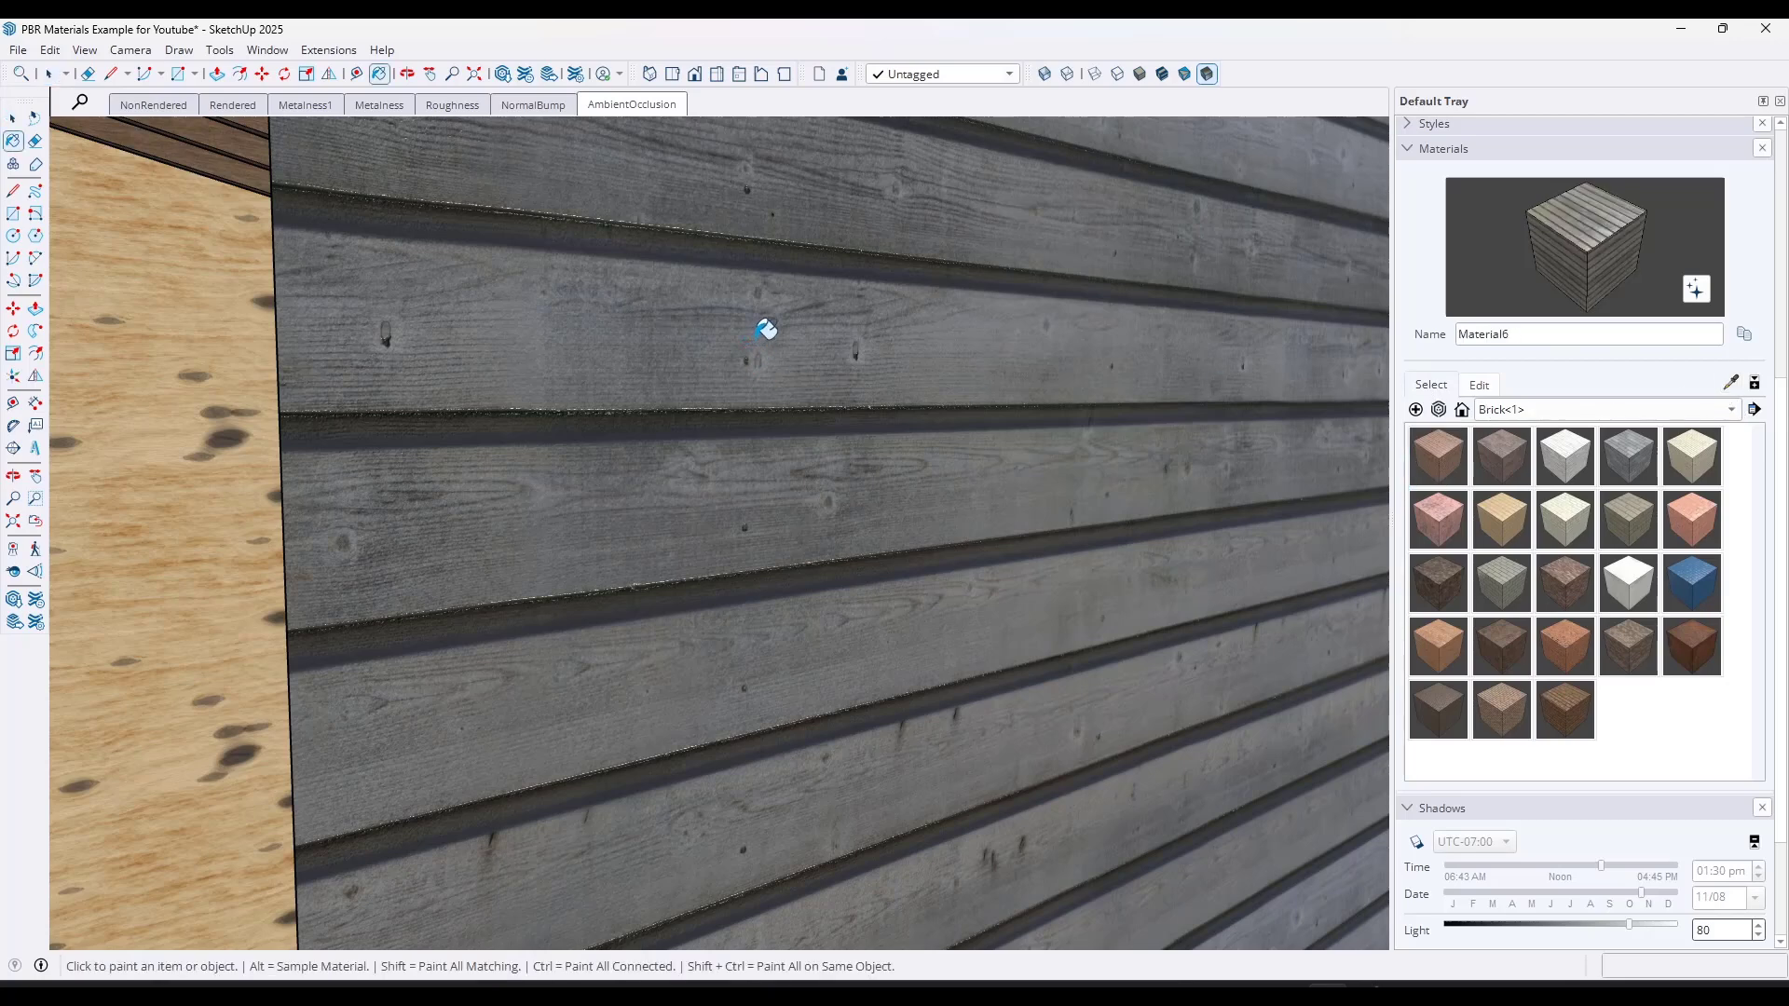
{"action": "left_click", "coordinate": [1482, 386]}
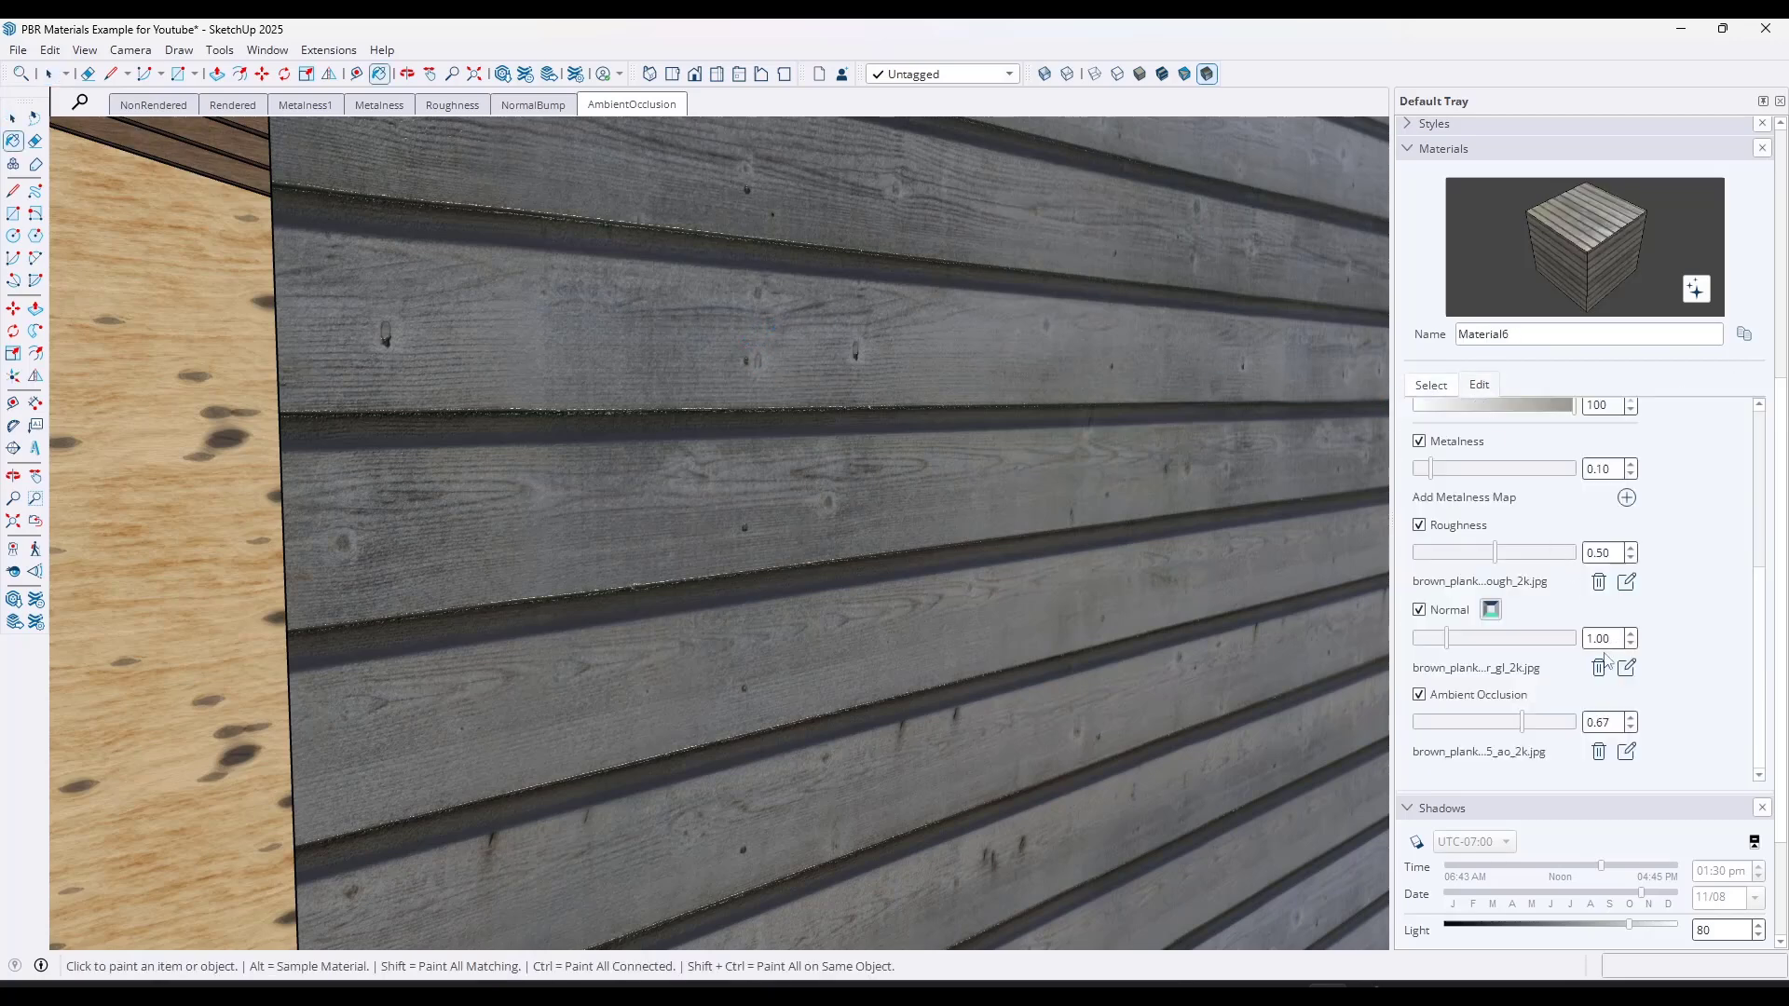
{"action": "left_click_drag", "start_coordinate": [1526, 729], "coordinate": [1423, 736]}
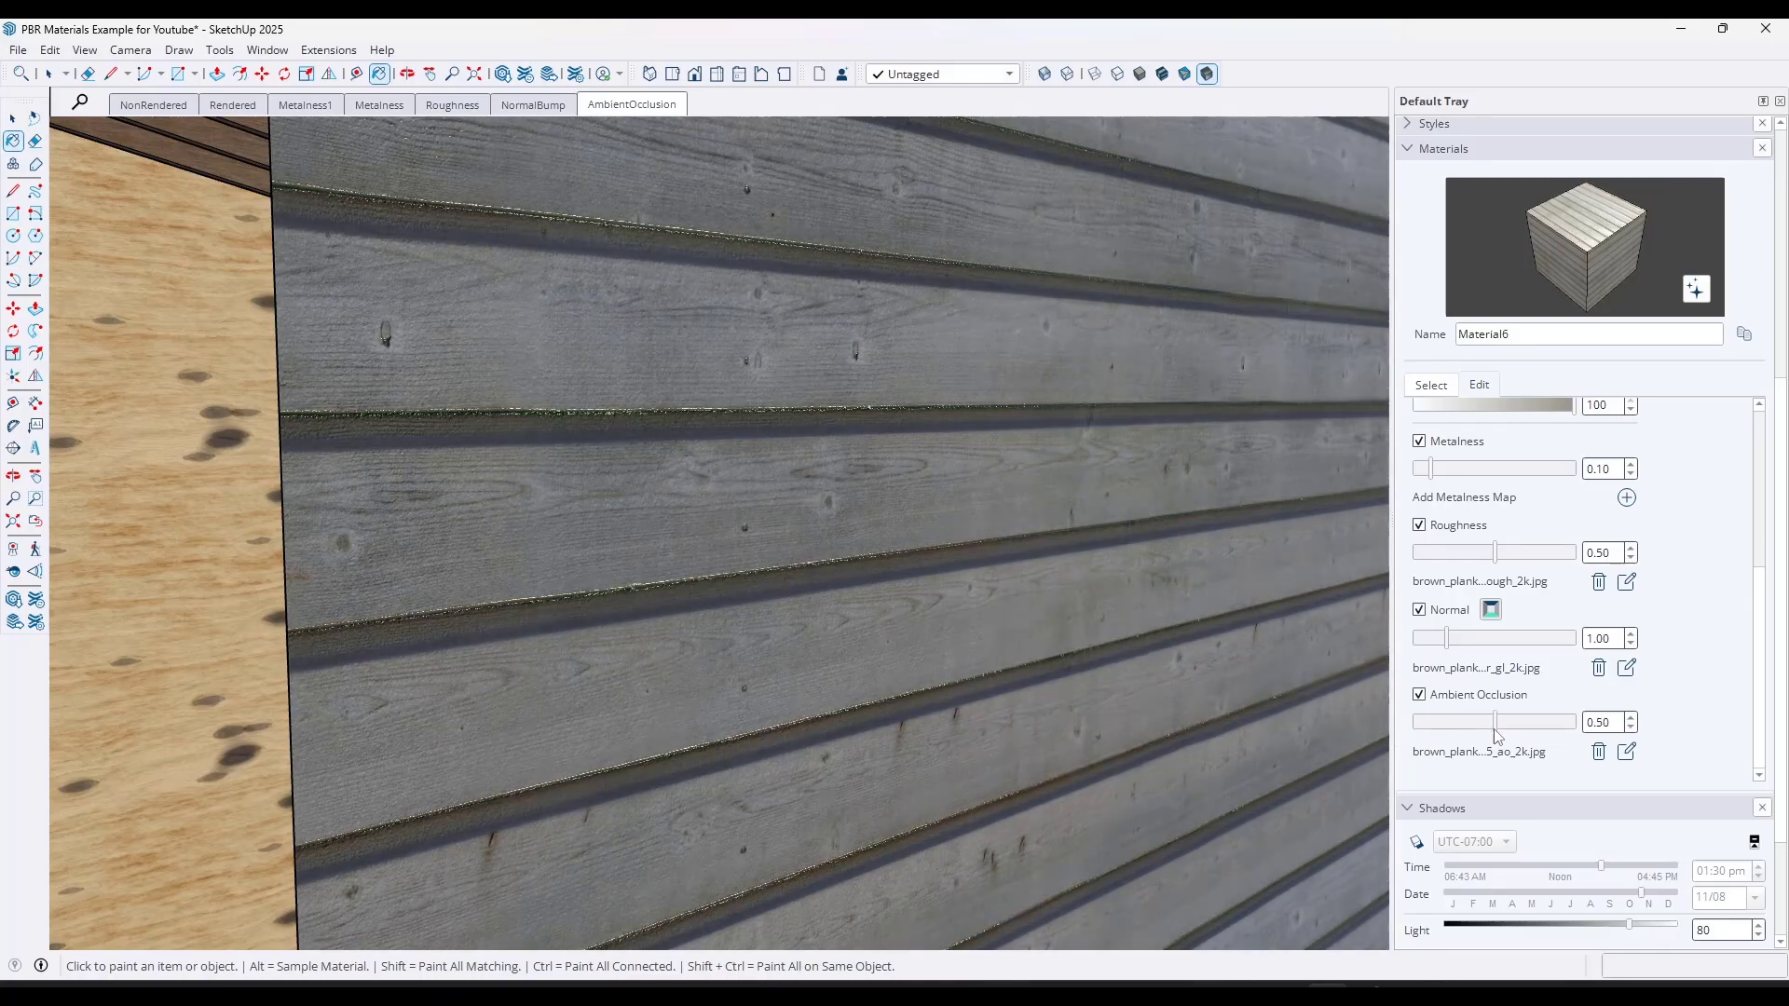
{"action": "left_click", "coordinate": [1494, 723]}
- Compare the siding as shaded with textures and with photorealistic materials, and set its ambient occlusion to 0.61
{"action": "left_click", "coordinate": [1162, 75]}
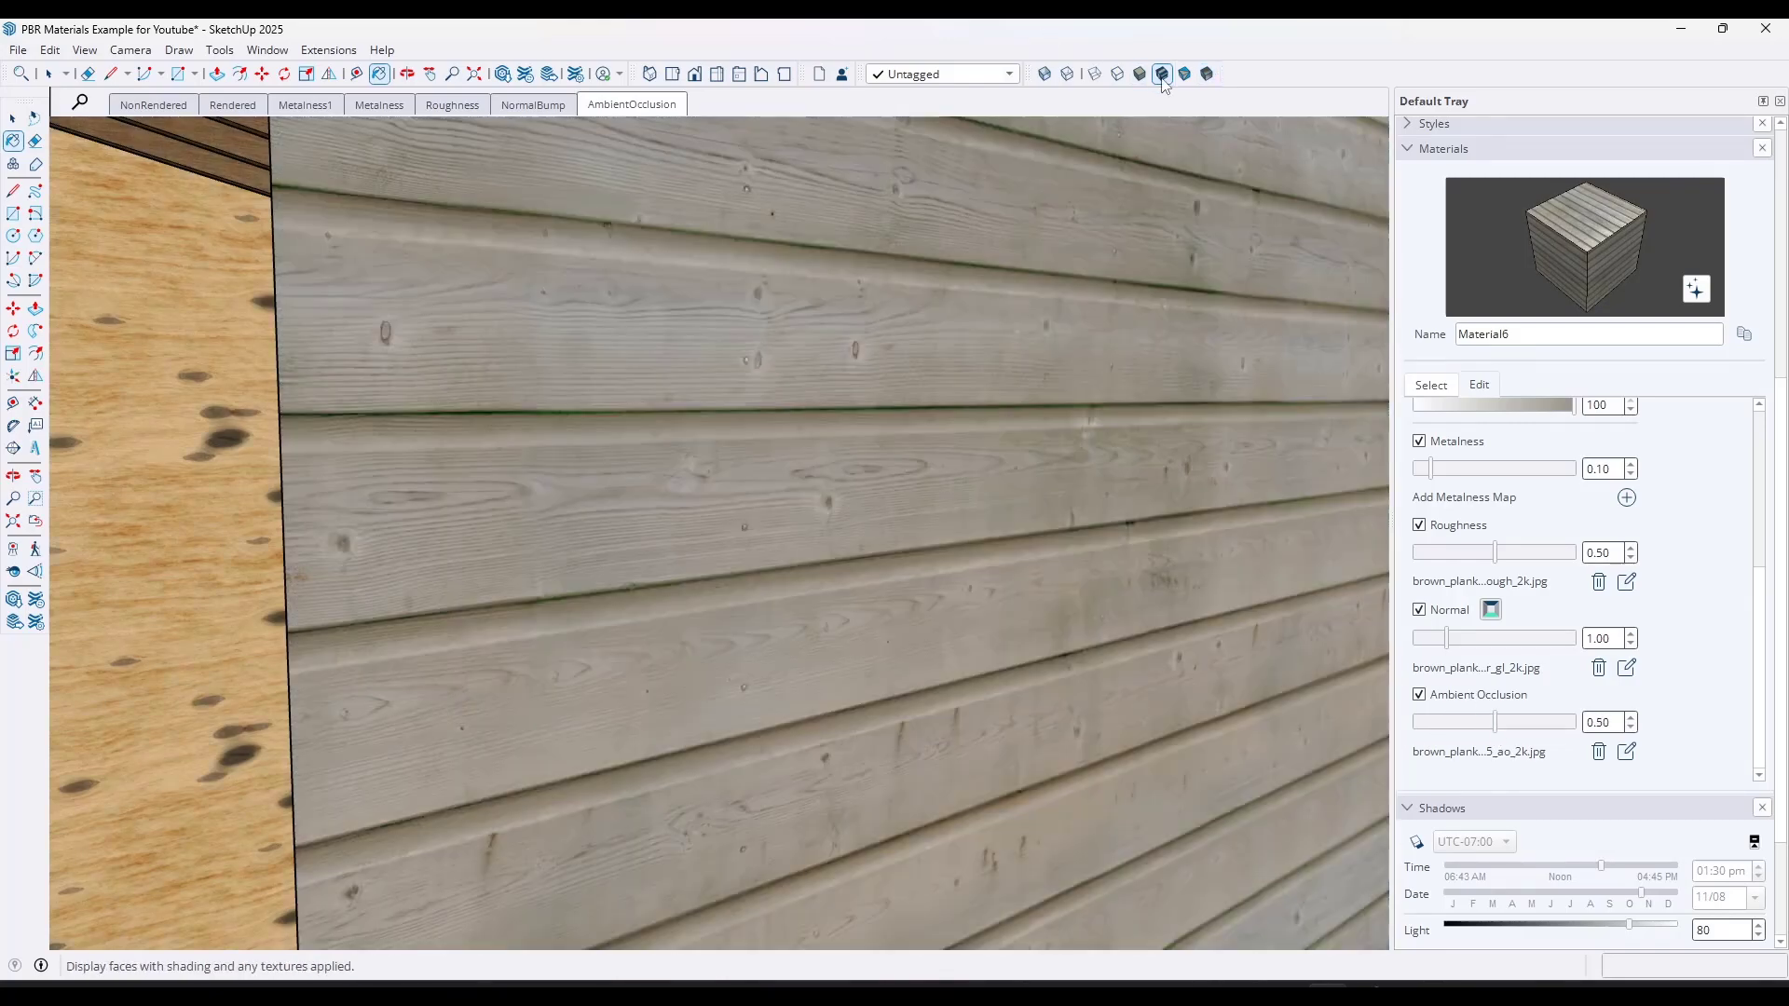
{"action": "mouse_move", "coordinate": [1016, 354]}
{"action": "middle_mouse_down"}
{"action": "mouse_move", "coordinate": [1094, 295]}
{"action": "mouse_move", "coordinate": [961, 342]}
{"action": "mouse_move", "coordinate": [1094, 339]}
{"action": "mouse_move", "coordinate": [970, 351]}
{"action": "mouse_move", "coordinate": [1066, 372]}
{"action": "middle_mouse_up"}
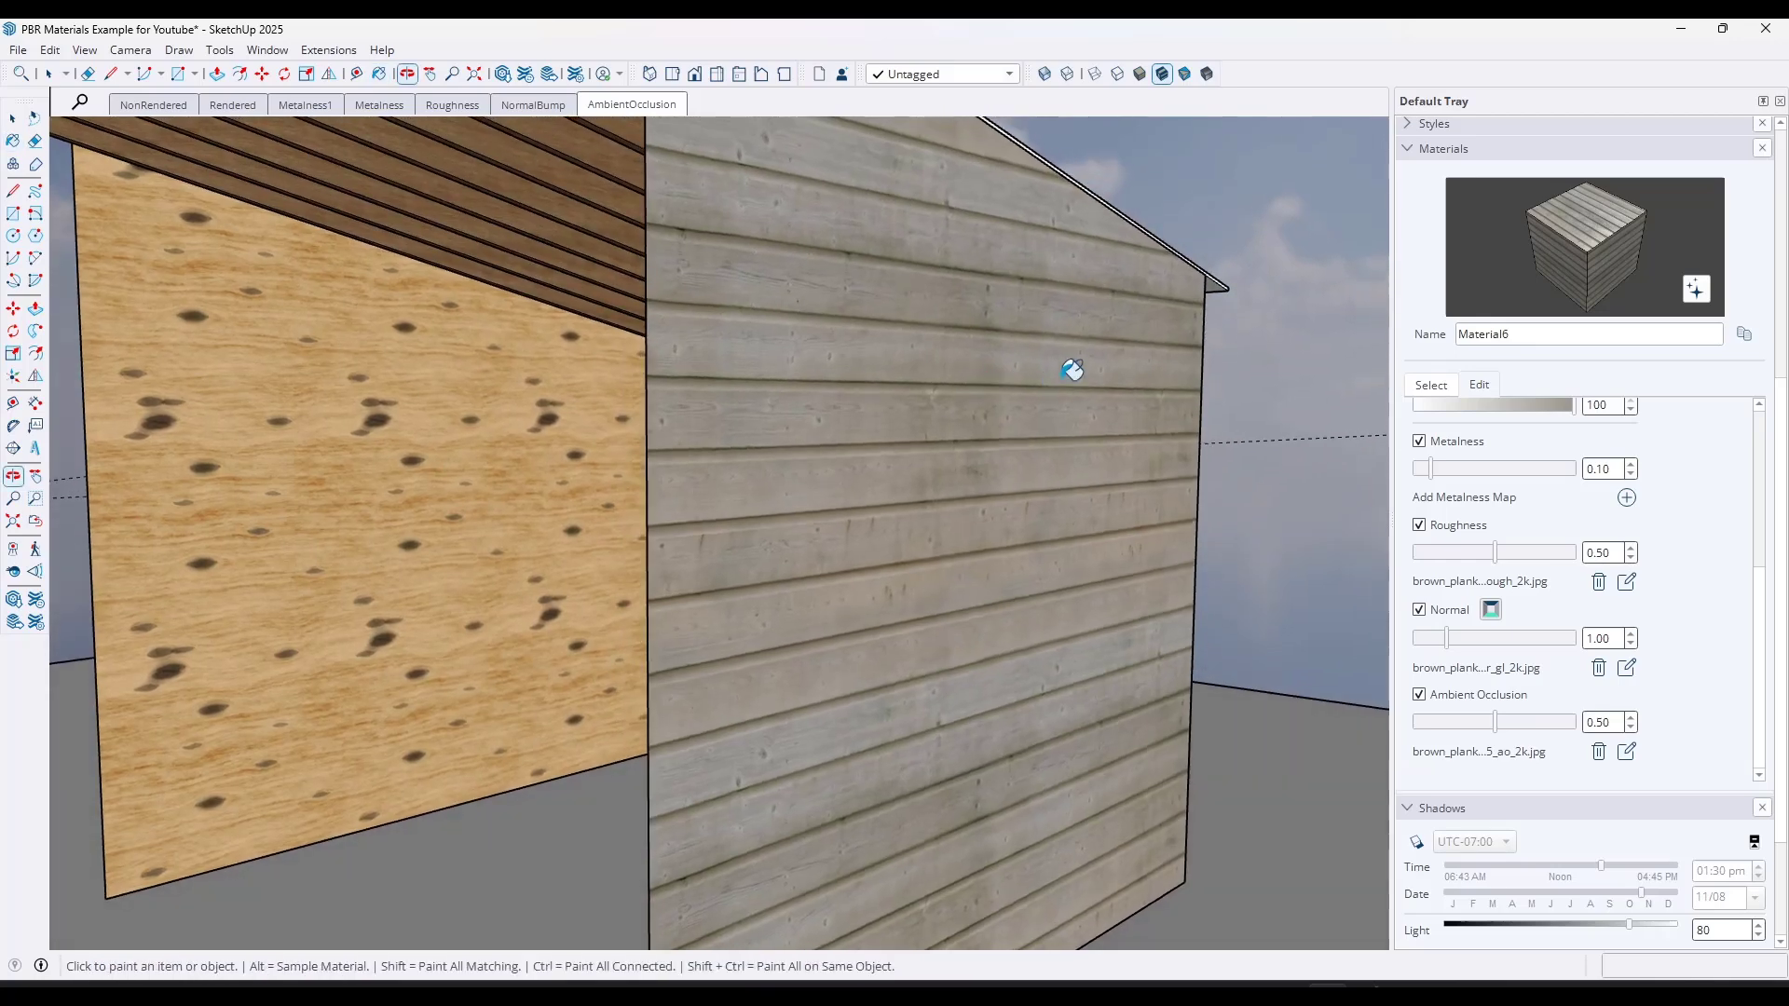
{"action": "left_click", "coordinate": [1206, 74]}
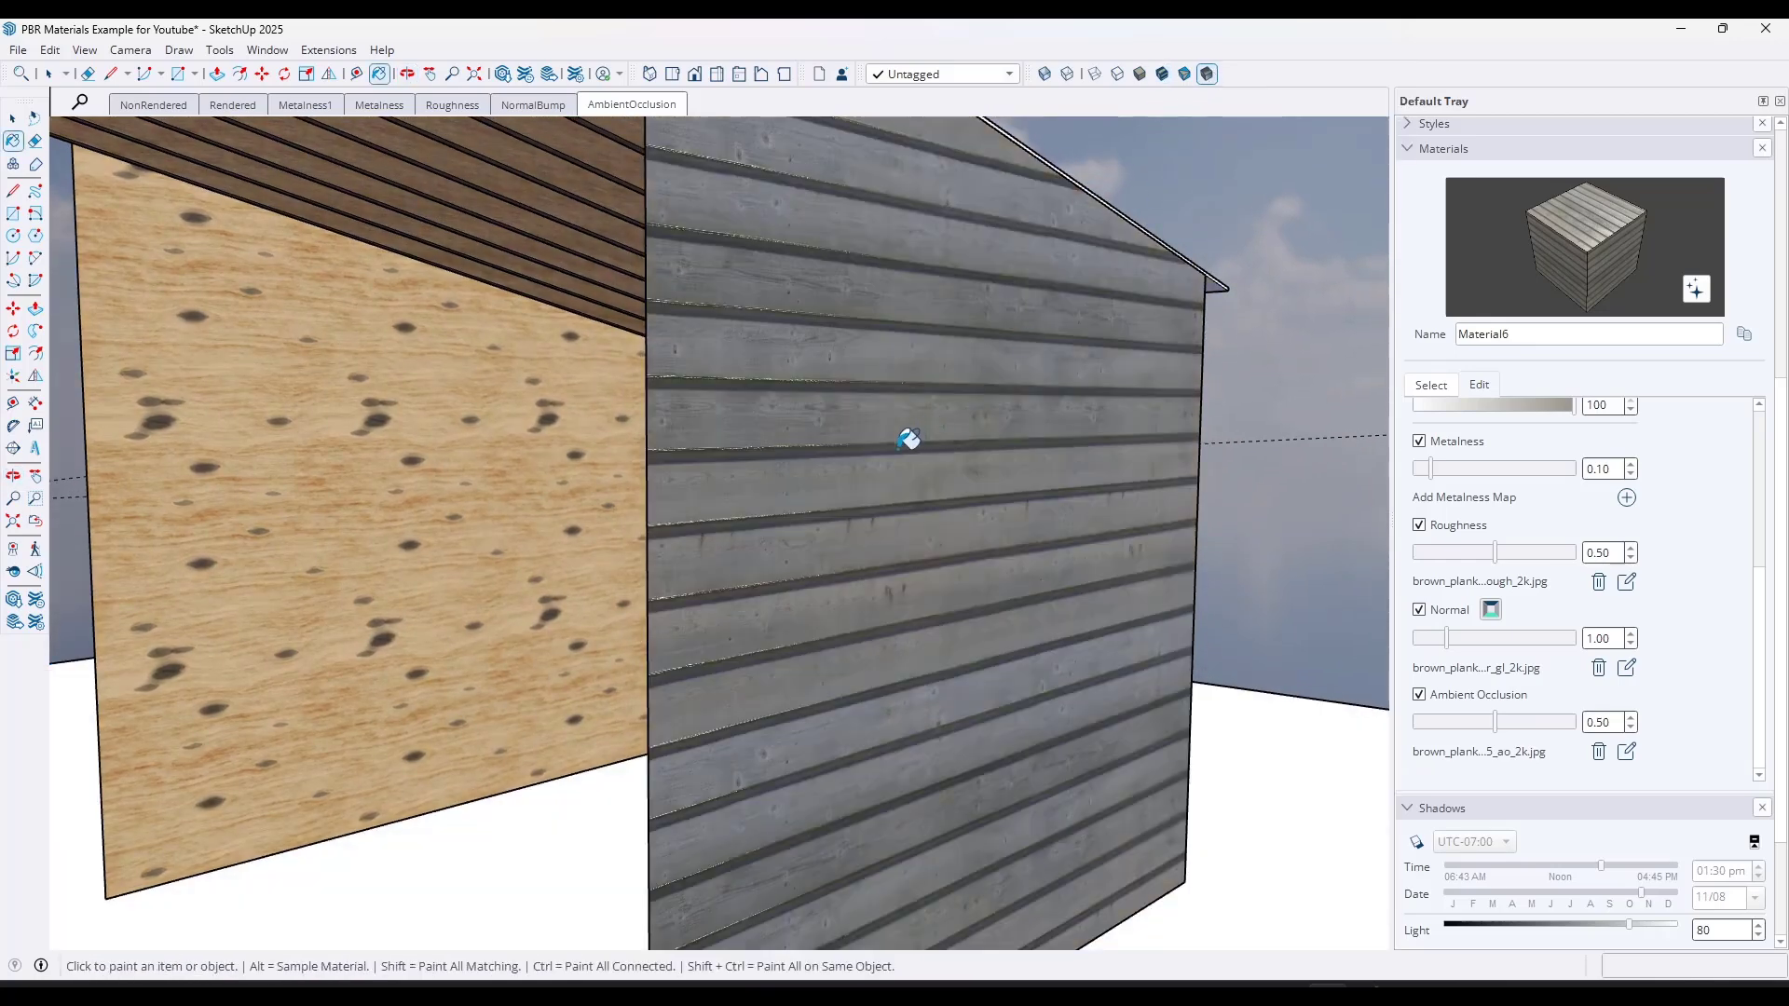
{"action": "scroll", "coordinate": [885, 445], "scroll_direction": "up", "scroll_amount": 5}
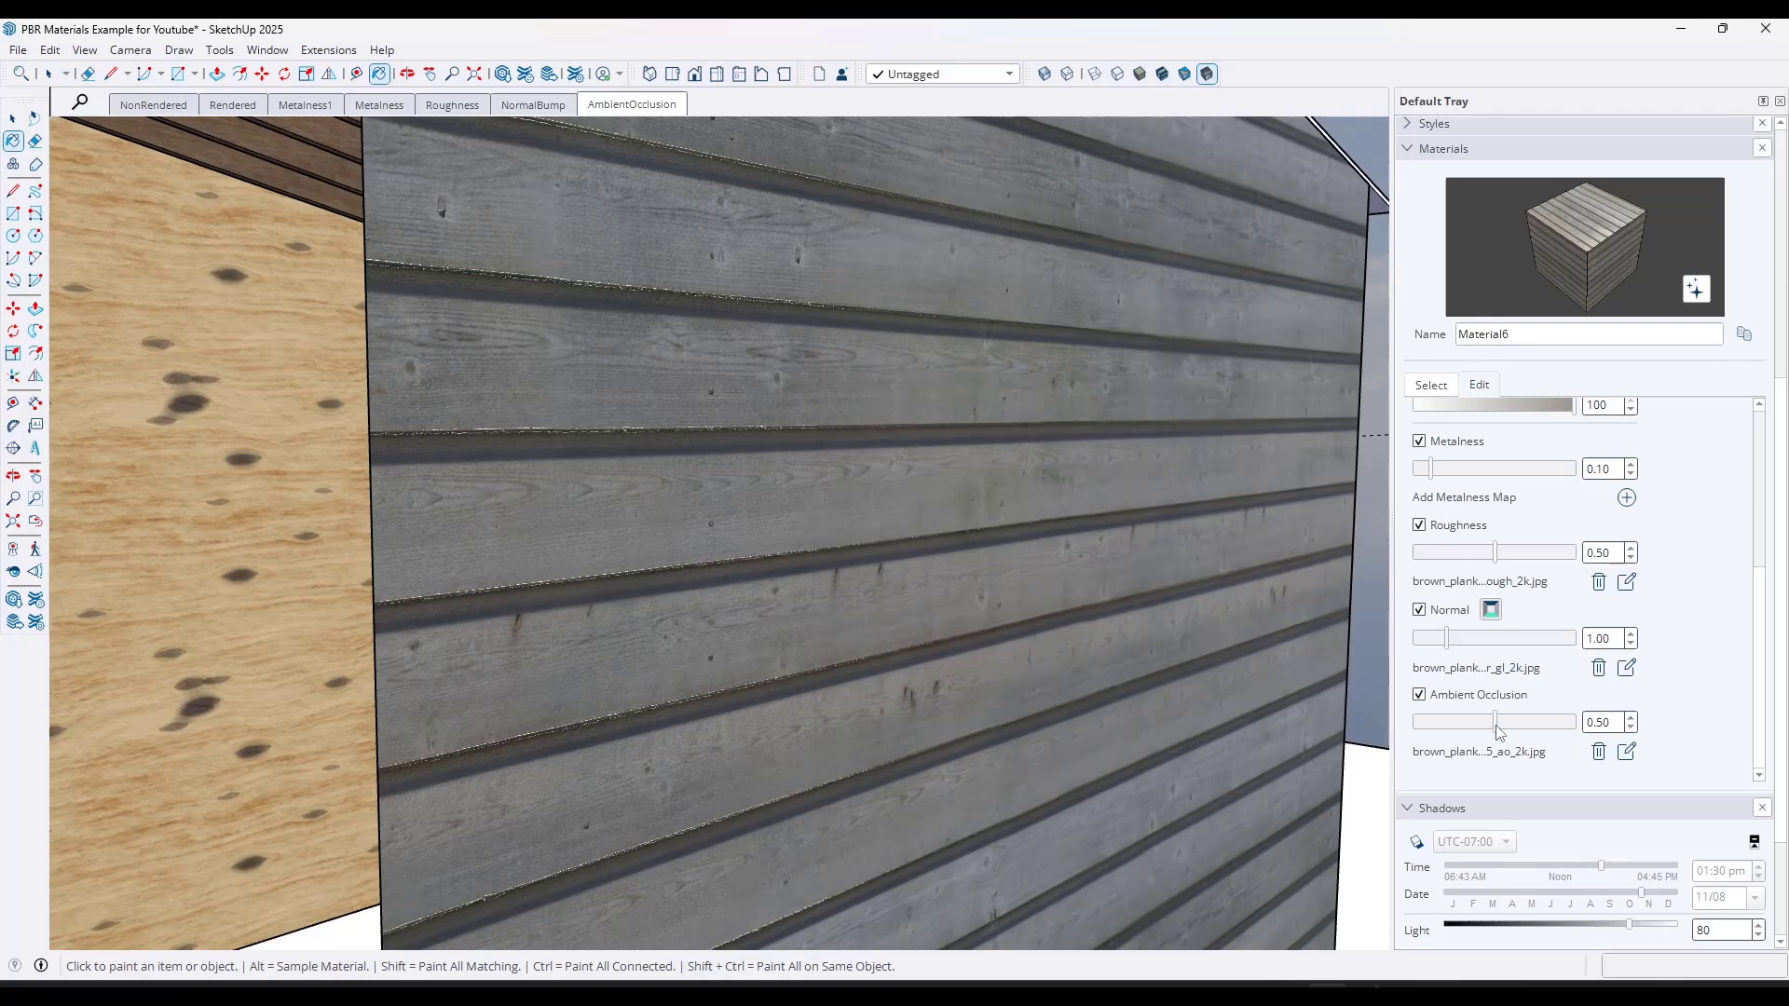
{"action": "mouse_move", "coordinate": [1498, 731]}
{"action": "left_mouse_down"}
{"action": "mouse_move", "coordinate": [1543, 731]}
{"action": "mouse_move", "coordinate": [1439, 739]}
{"action": "mouse_move", "coordinate": [1510, 739]}
{"action": "left_mouse_up"}
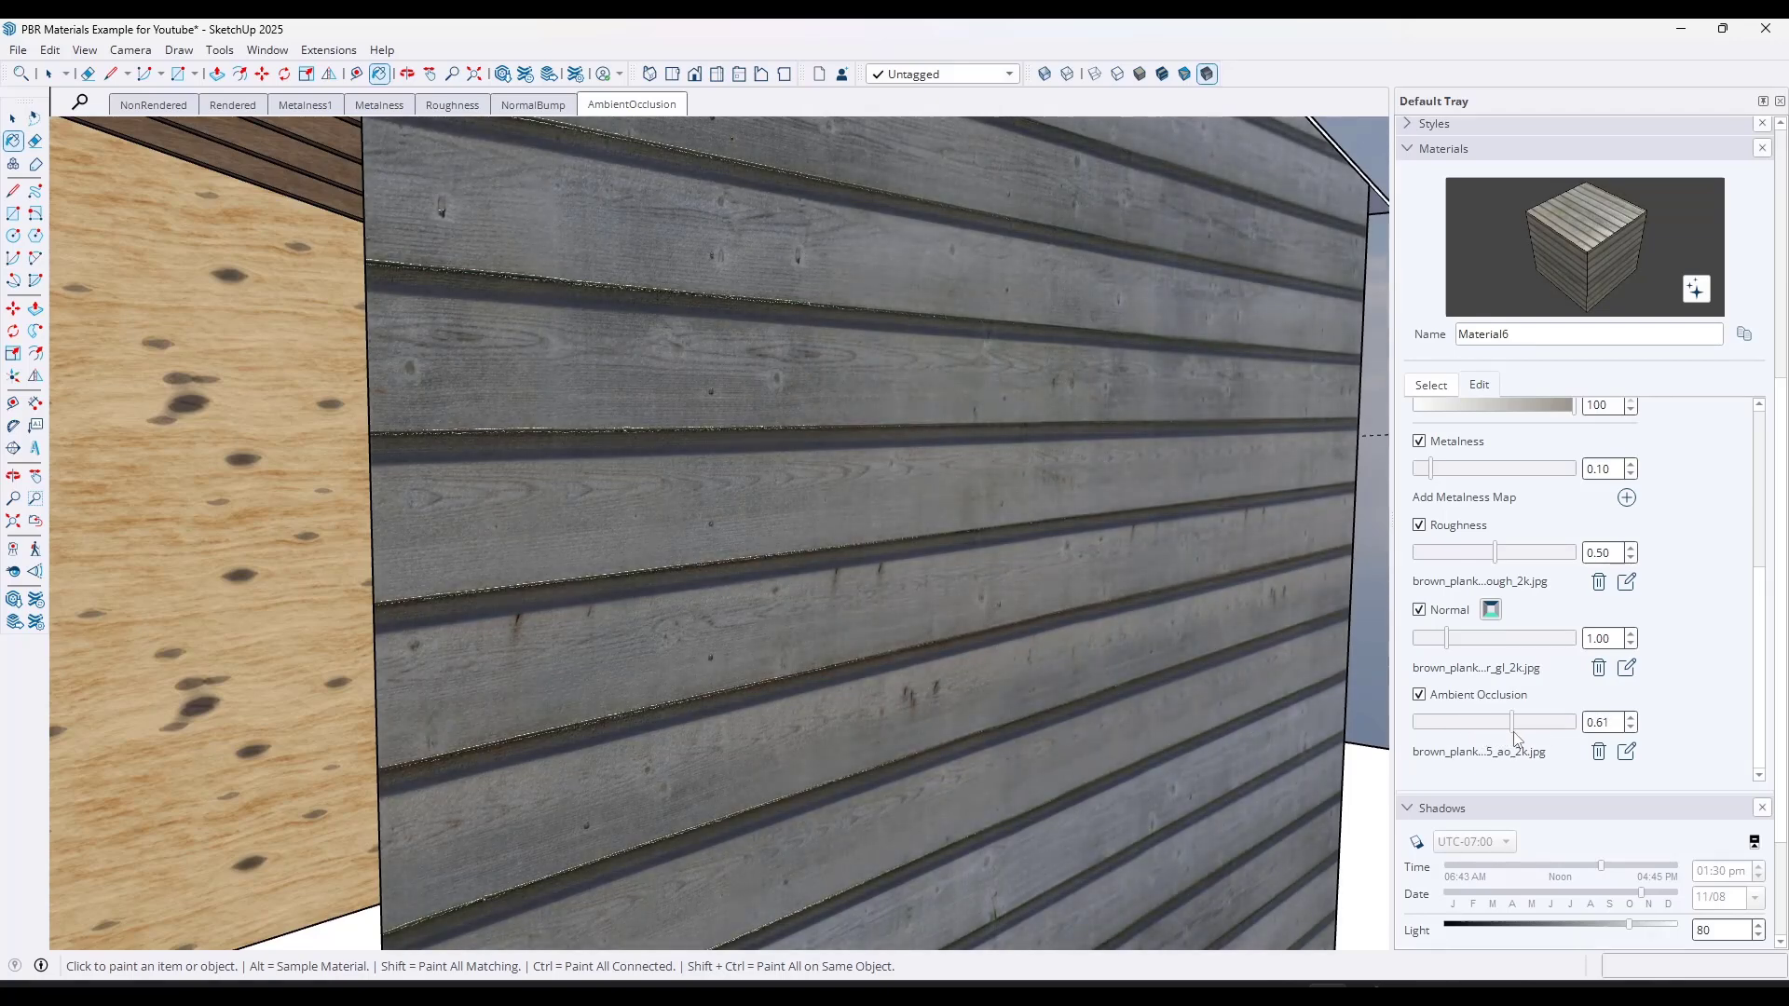
- Sample Plywood_08_1K from the inner wall to check its map settings, and examine the blue metal roof
{"action": "left_click", "coordinate": [1432, 385]}
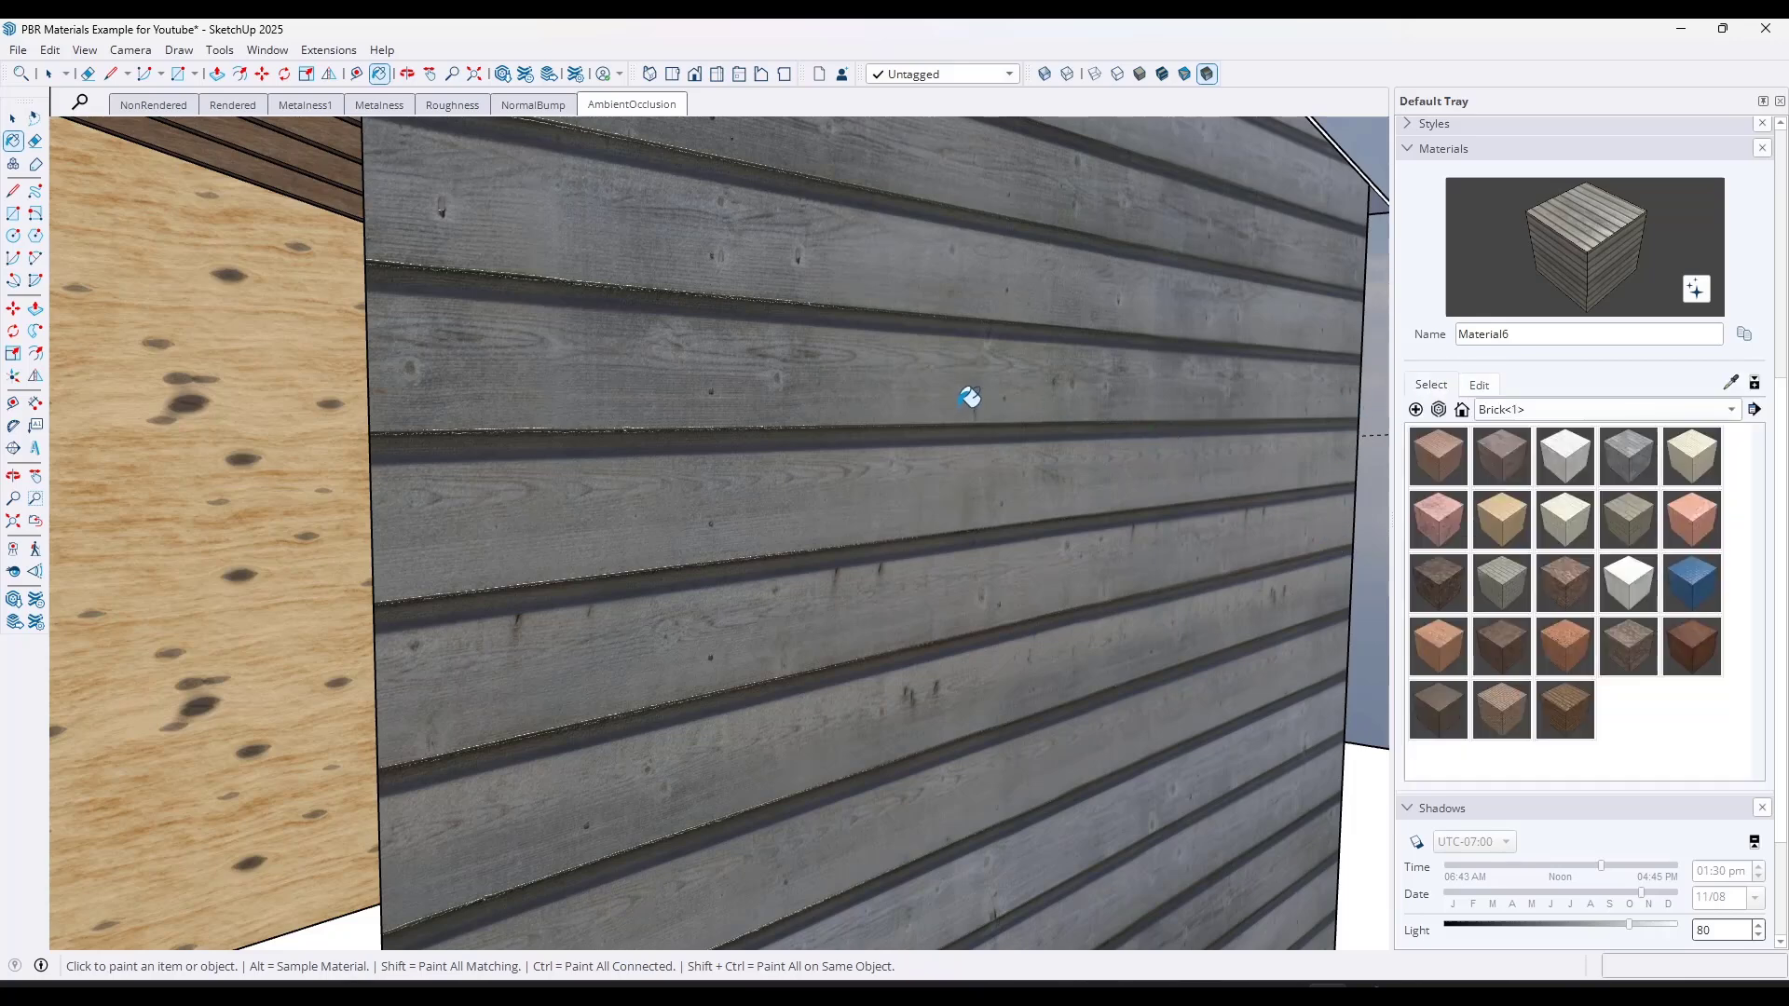
{"action": "scroll", "coordinate": [1010, 404], "scroll_direction": "down", "scroll_amount": 5}
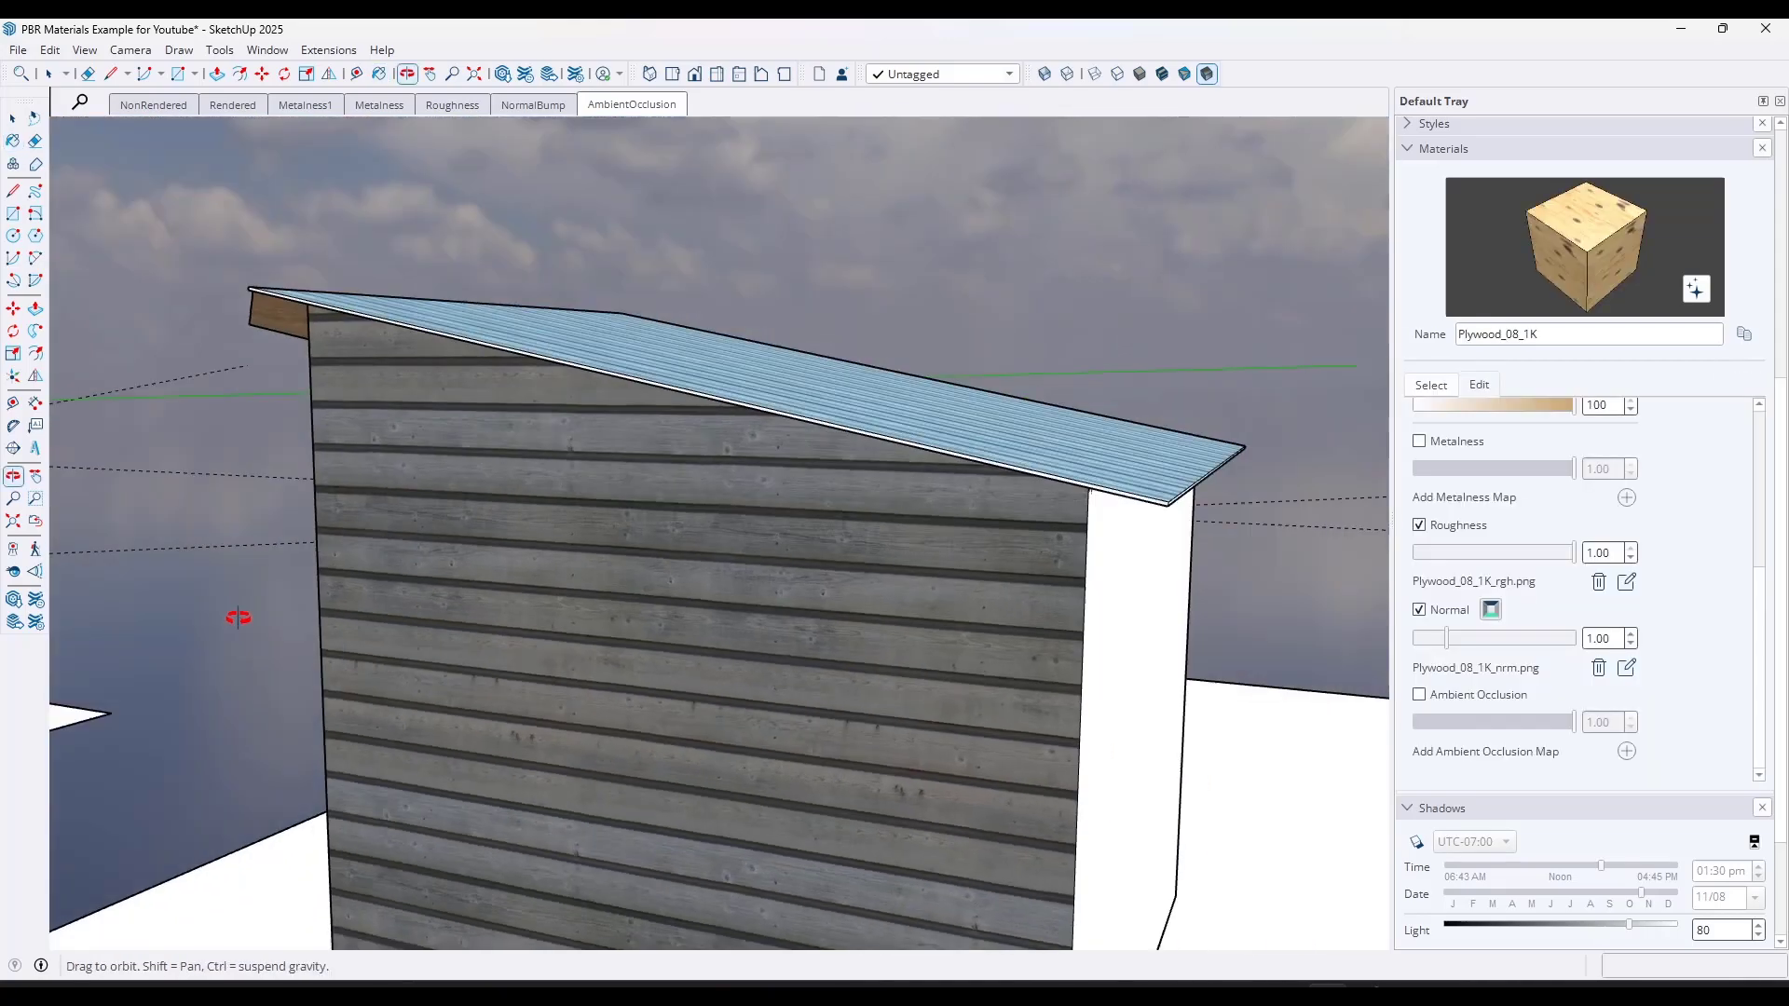
{"action": "middle_click_drag", "start_coordinate": [249, 619], "coordinate": [585, 599]}
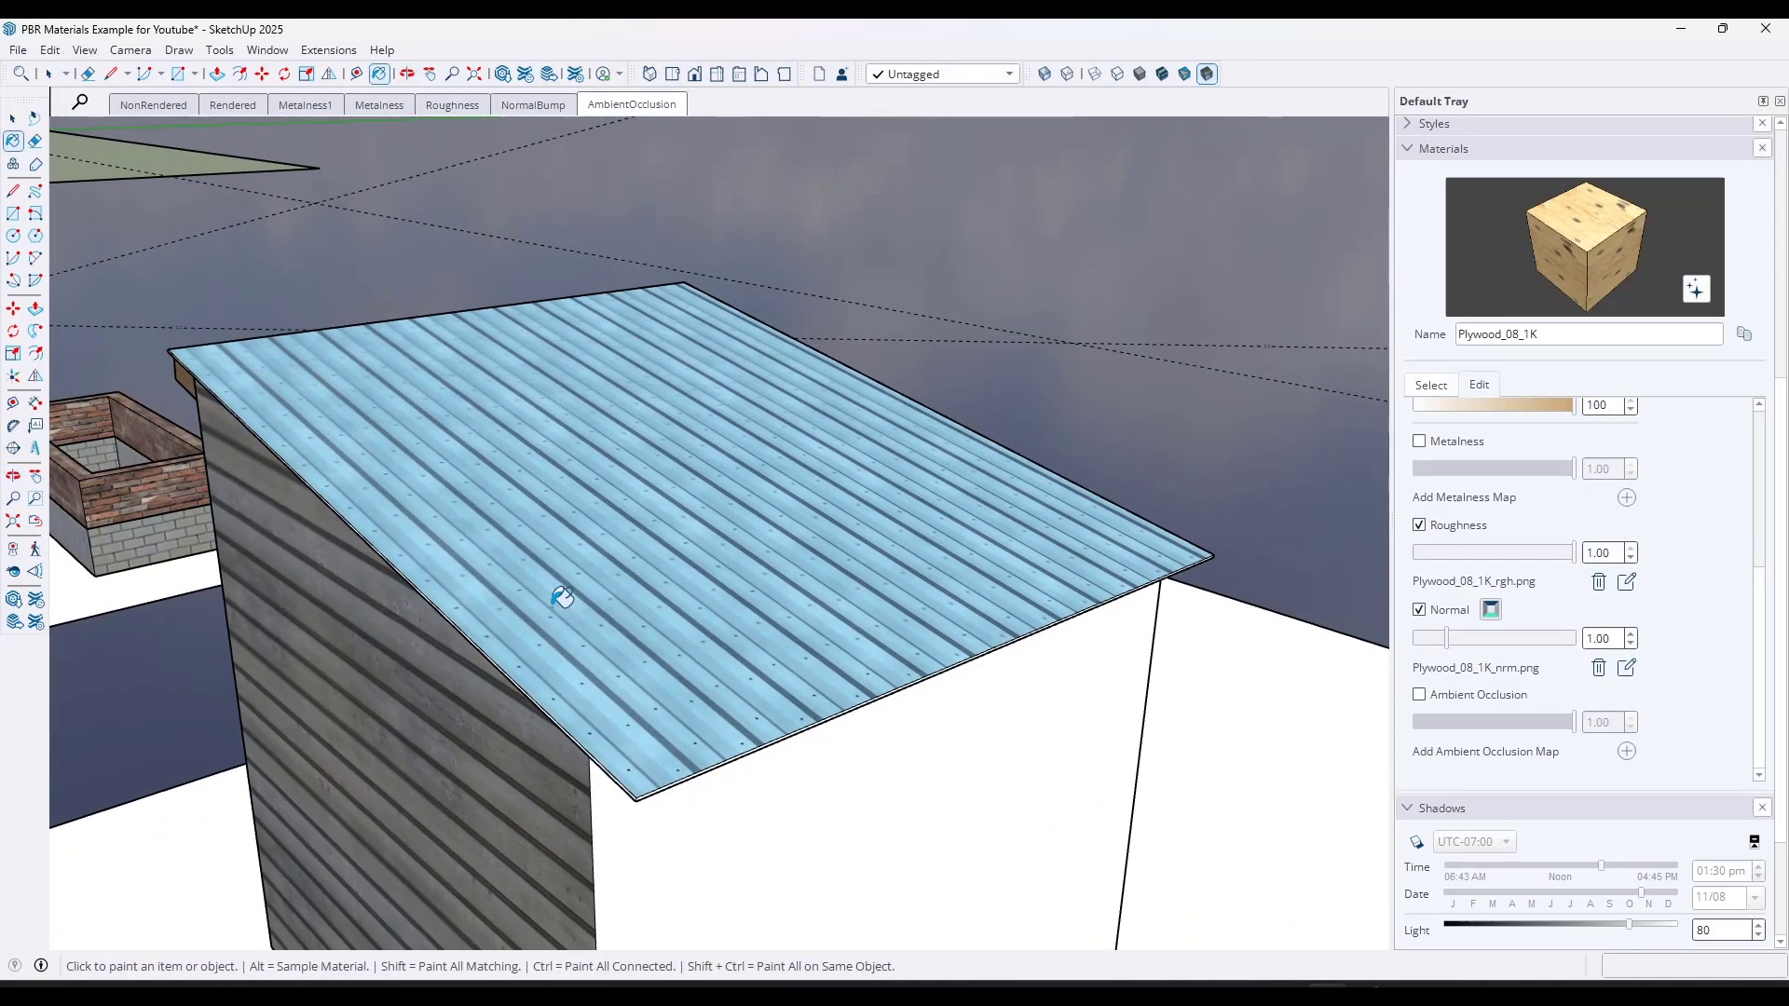
{"action": "scroll", "coordinate": [671, 599], "scroll_direction": "up", "scroll_amount": 5}
{"action": "key", "text": "space"}
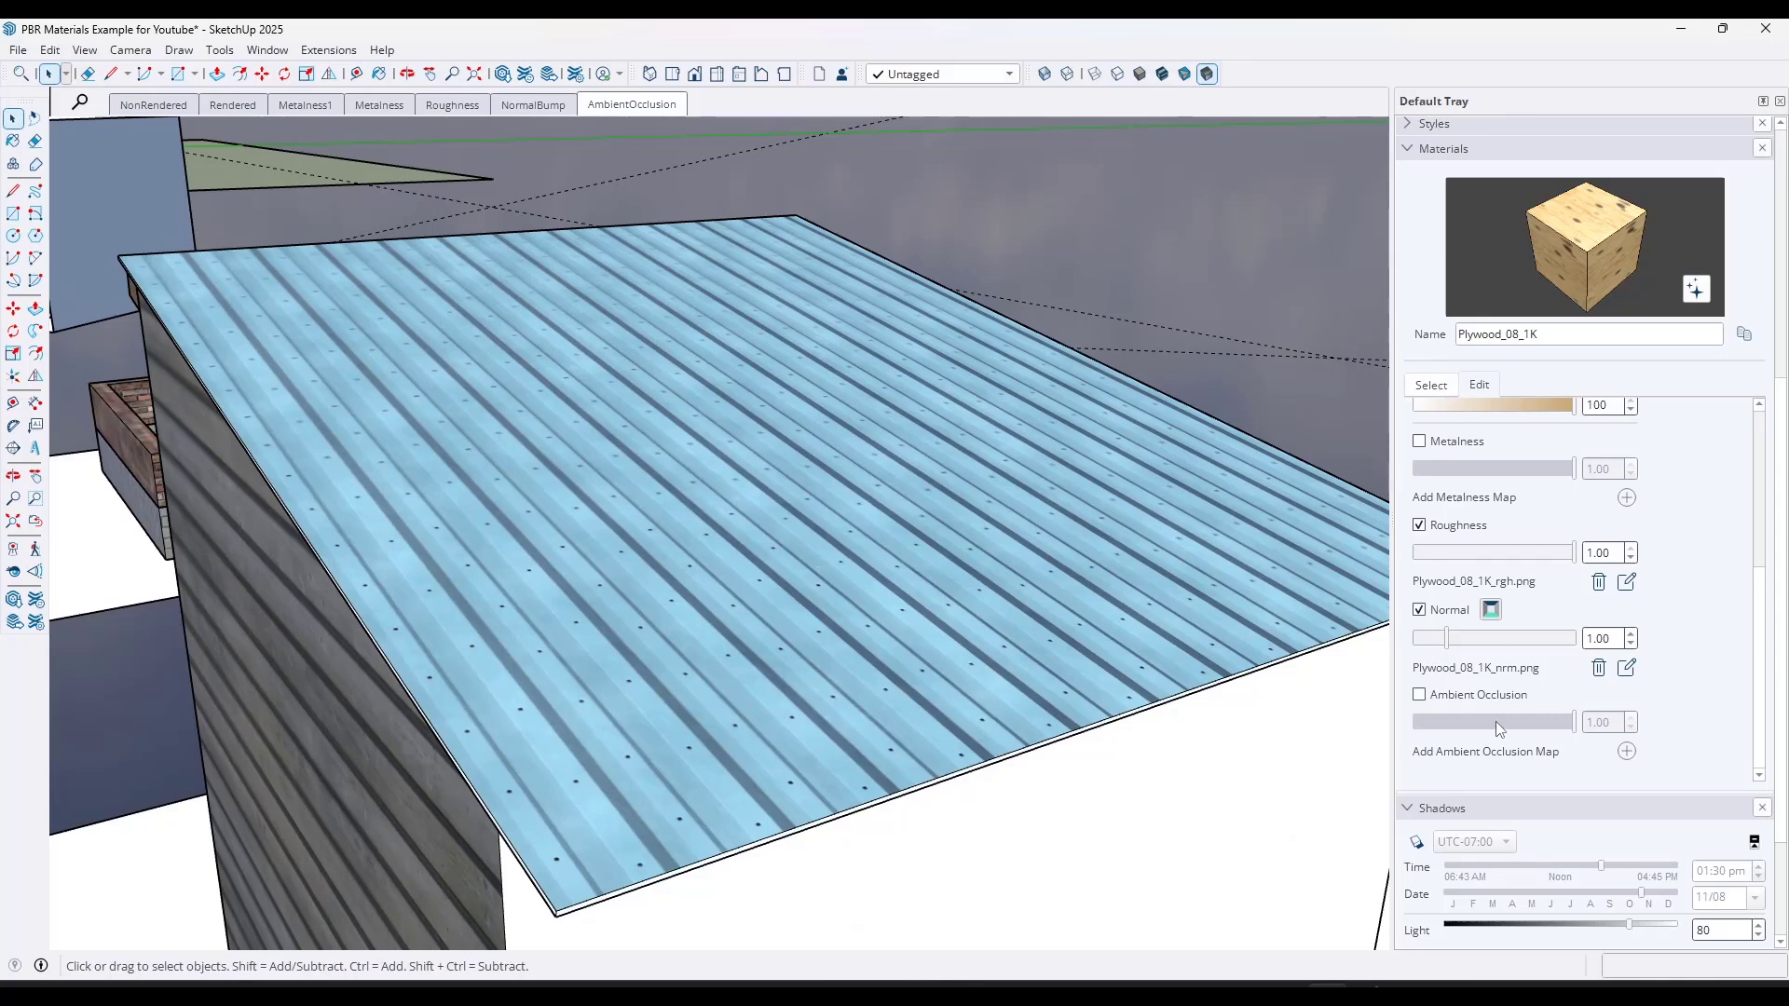
- Sample Metal_Cladding_01_1K from the blue roof and set its ambient occlusion to 0.00
{"action": "left_click", "coordinate": [1436, 389]}
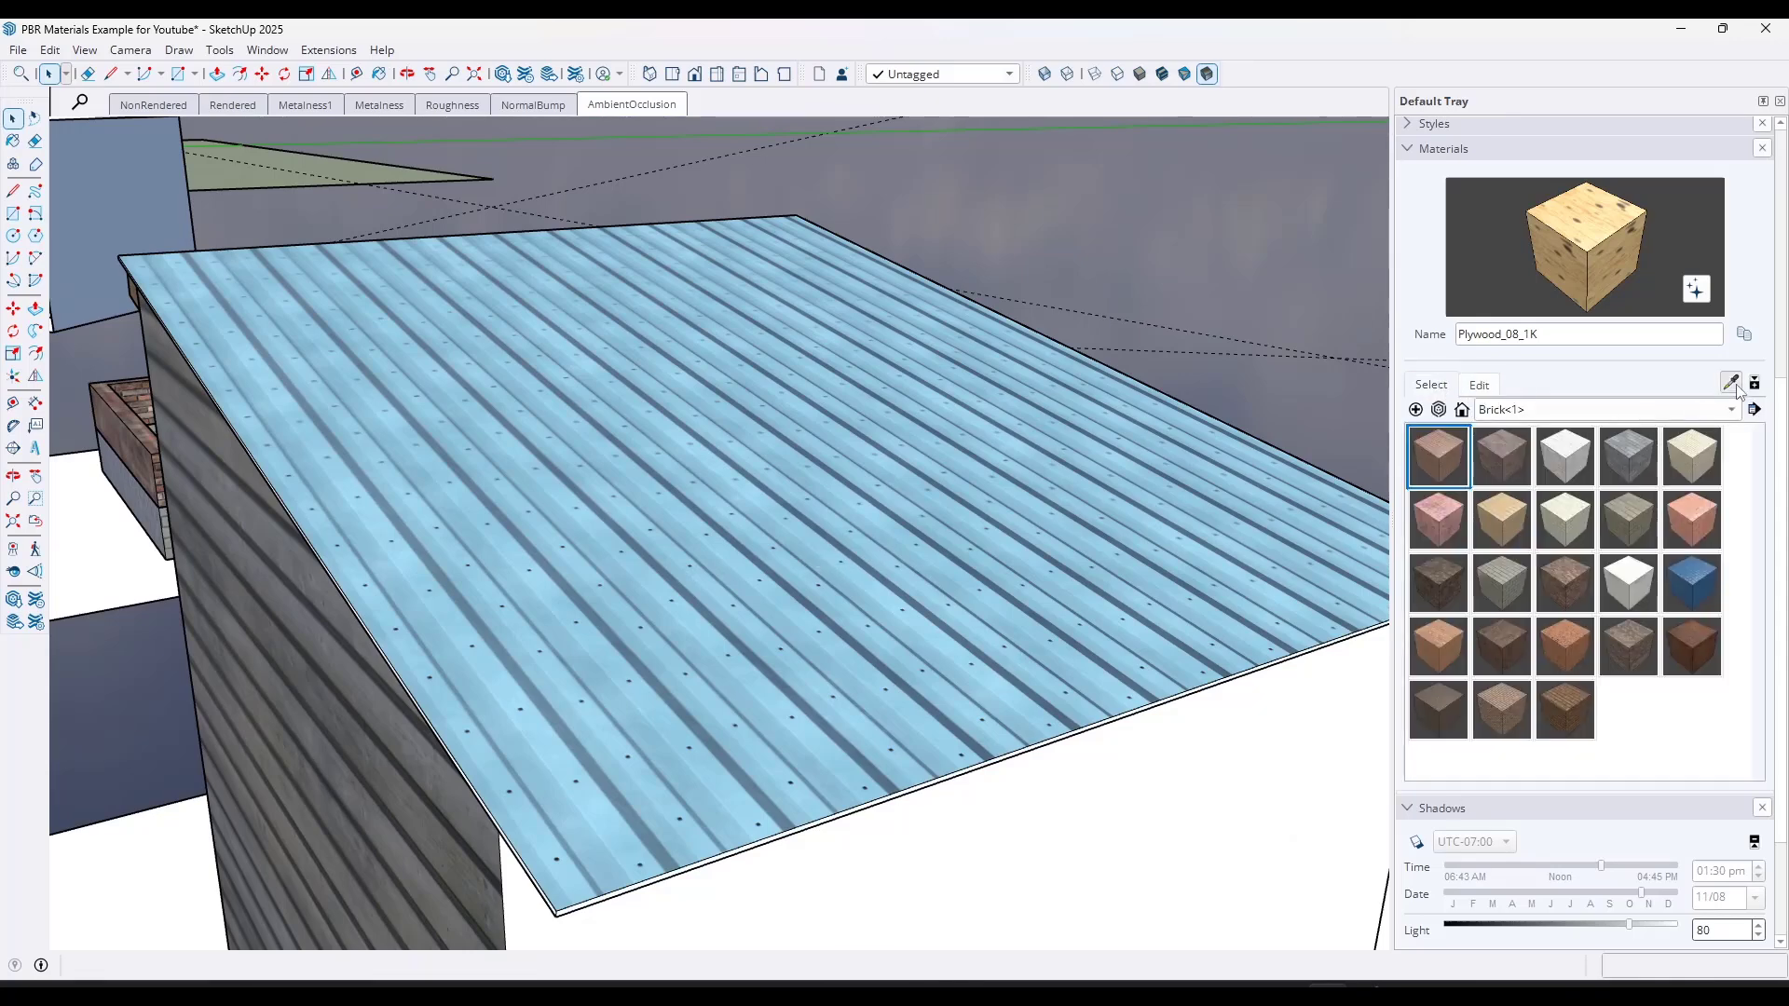
{"action": "key", "text": "b"}
{"action": "left_click", "coordinate": [735, 559], "text": "alt"}
{"action": "scroll", "coordinate": [680, 610], "scroll_direction": "up", "scroll_amount": 3}
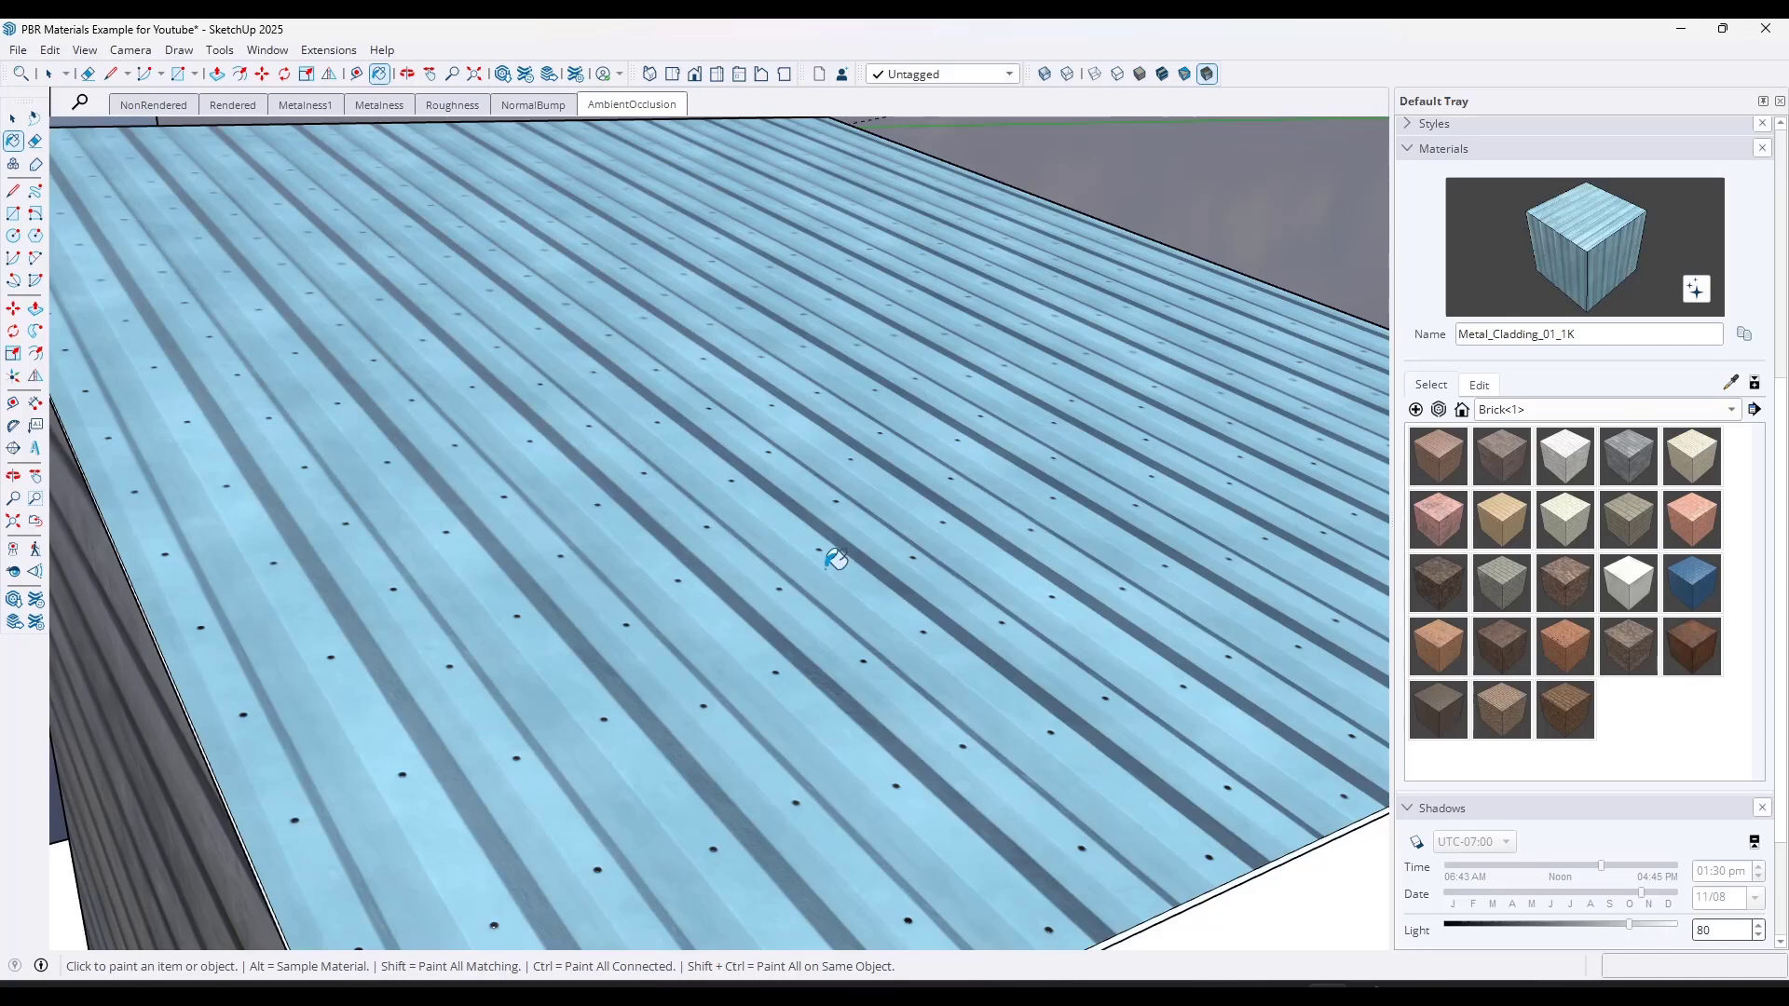
{"action": "left_click", "coordinate": [1478, 386]}
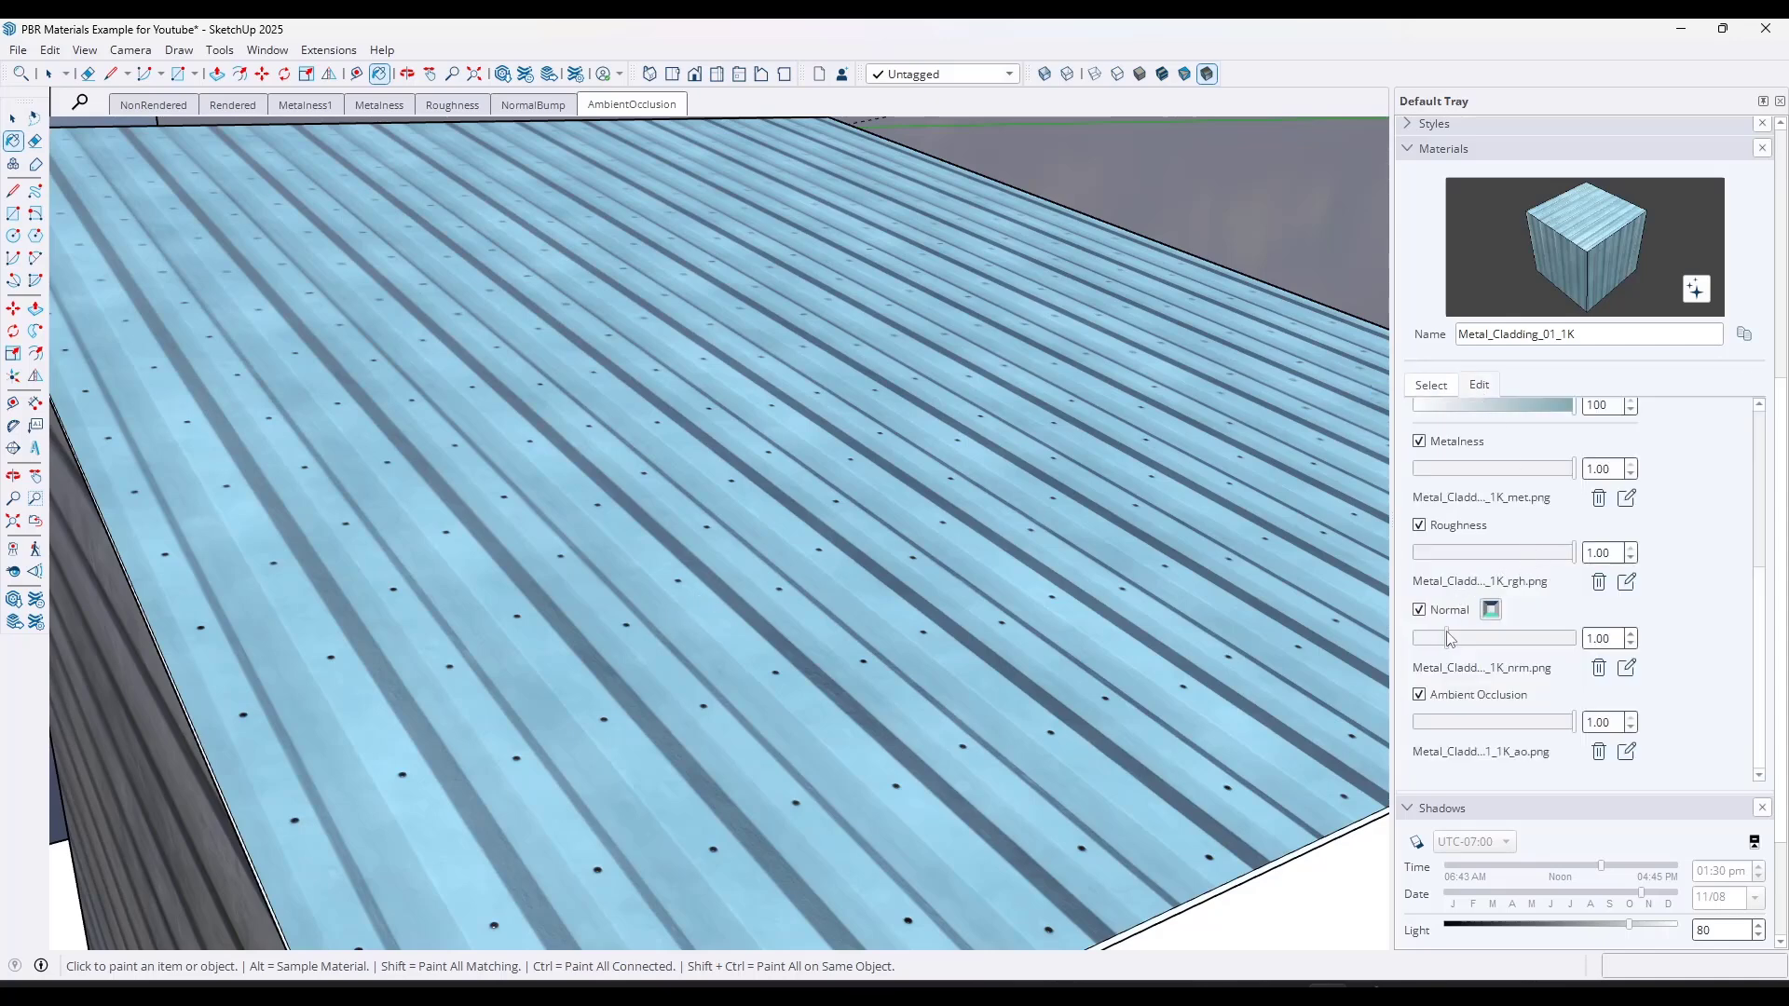
{"action": "left_click_drag", "start_coordinate": [1554, 723], "coordinate": [1300, 753]}
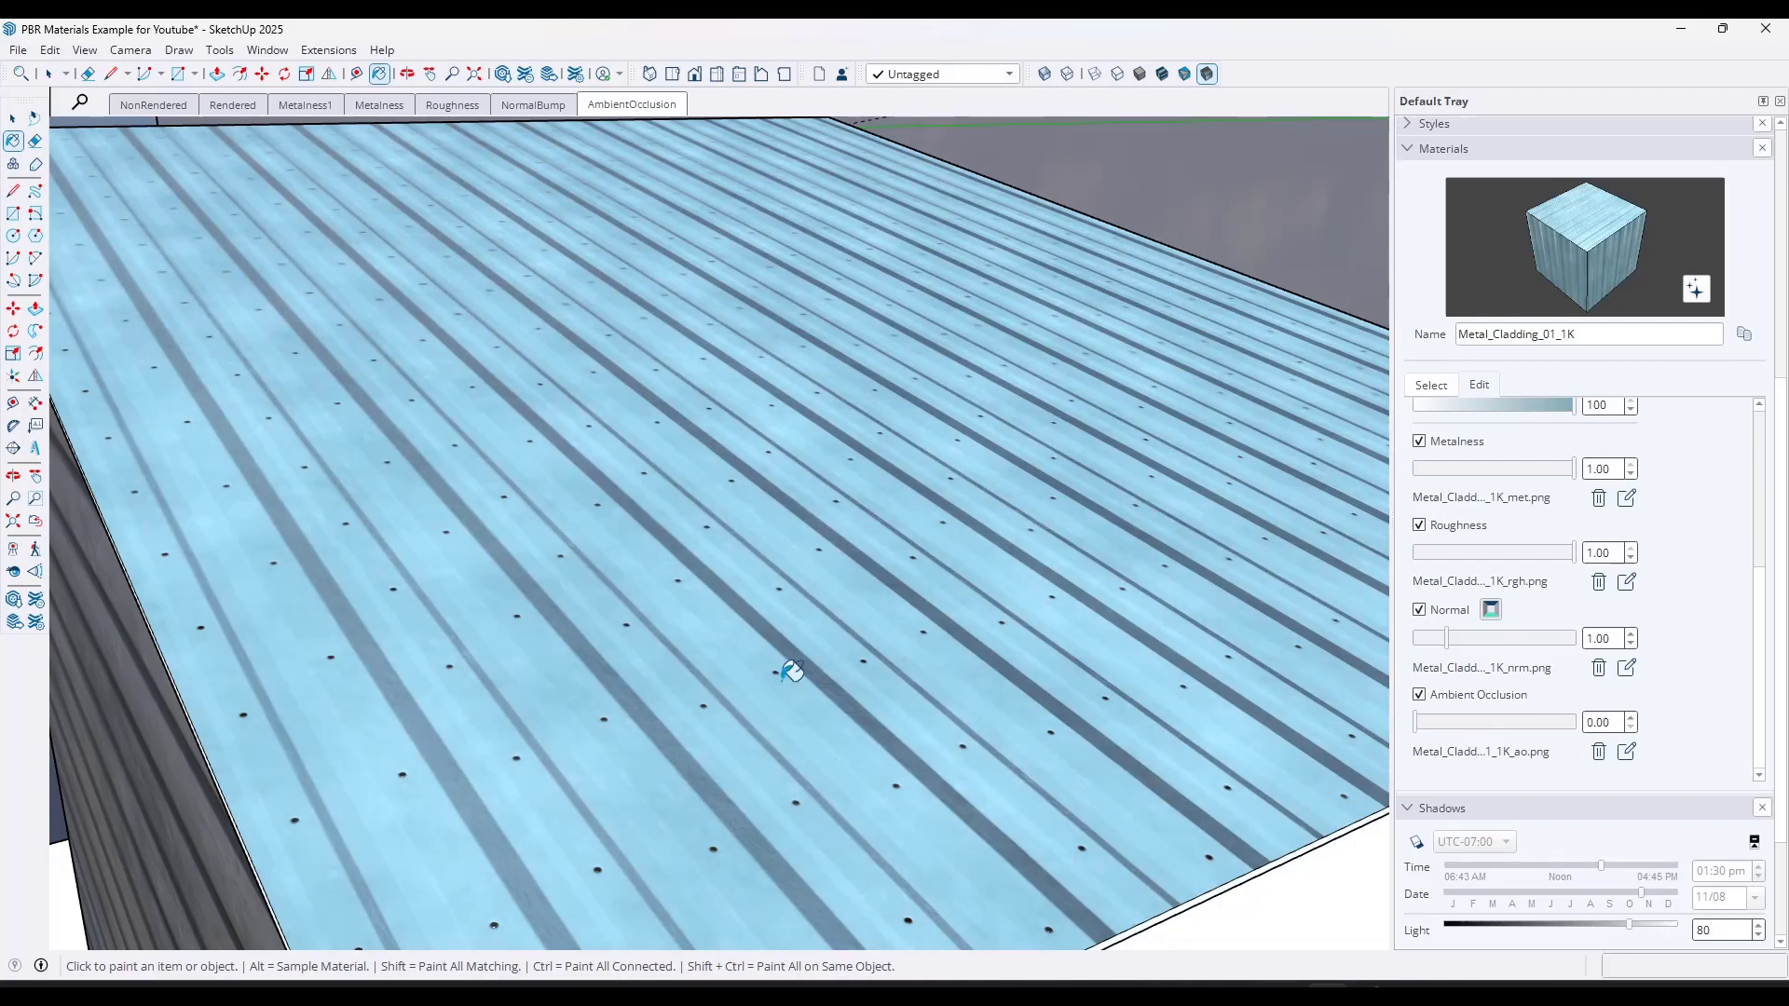
- Set the normal strength of Metal_Cladding_01_1K to 0.00 and inspect the roof surface up close
{"action": "mouse_move", "coordinate": [704, 708]}
{"action": "middle_mouse_down"}
{"action": "mouse_move", "coordinate": [679, 687]}
{"action": "mouse_move", "coordinate": [687, 842]}
{"action": "middle_mouse_up"}
{"action": "left_click_drag", "start_coordinate": [1461, 644], "coordinate": [1373, 637]}
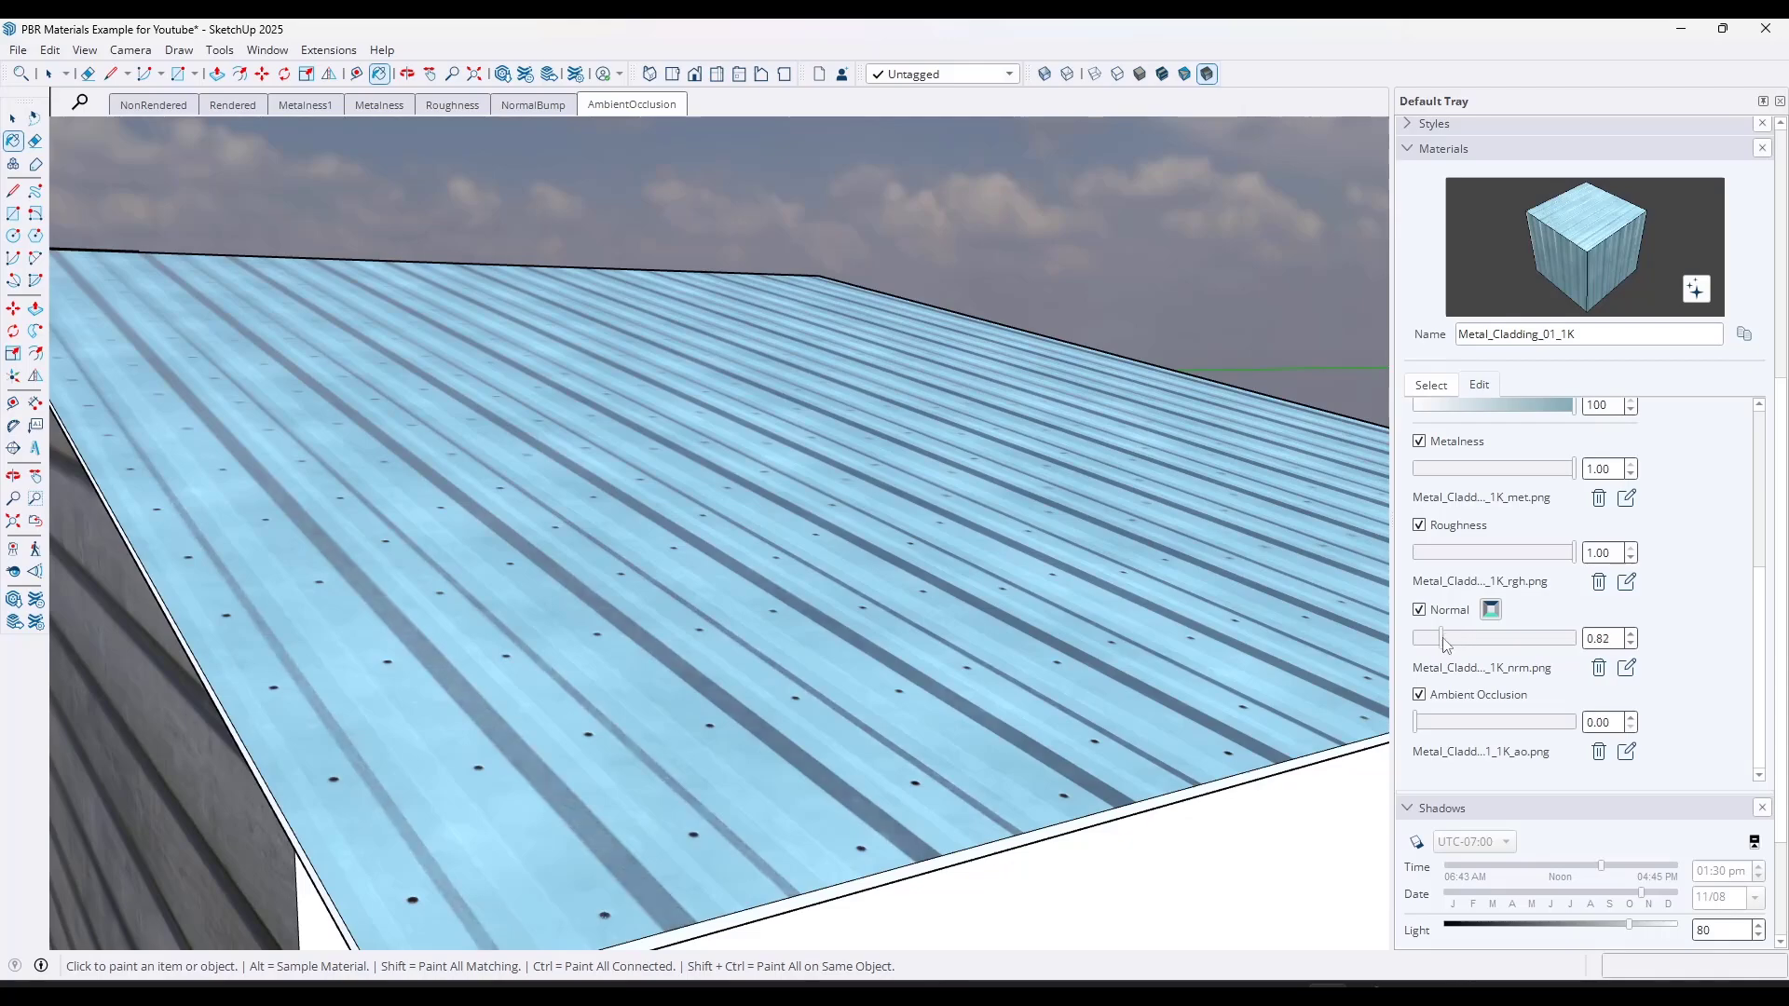
{"action": "scroll", "coordinate": [736, 740], "scroll_direction": "up", "scroll_amount": 3}
{"action": "mouse_move", "coordinate": [745, 748]}
{"action": "middle_mouse_down"}
{"action": "mouse_move", "coordinate": [583, 627]}
{"action": "mouse_move", "coordinate": [587, 583]}
{"action": "mouse_move", "coordinate": [691, 799]}
{"action": "mouse_move", "coordinate": [938, 958]}
{"action": "mouse_move", "coordinate": [825, 607]}
{"action": "middle_mouse_up"}
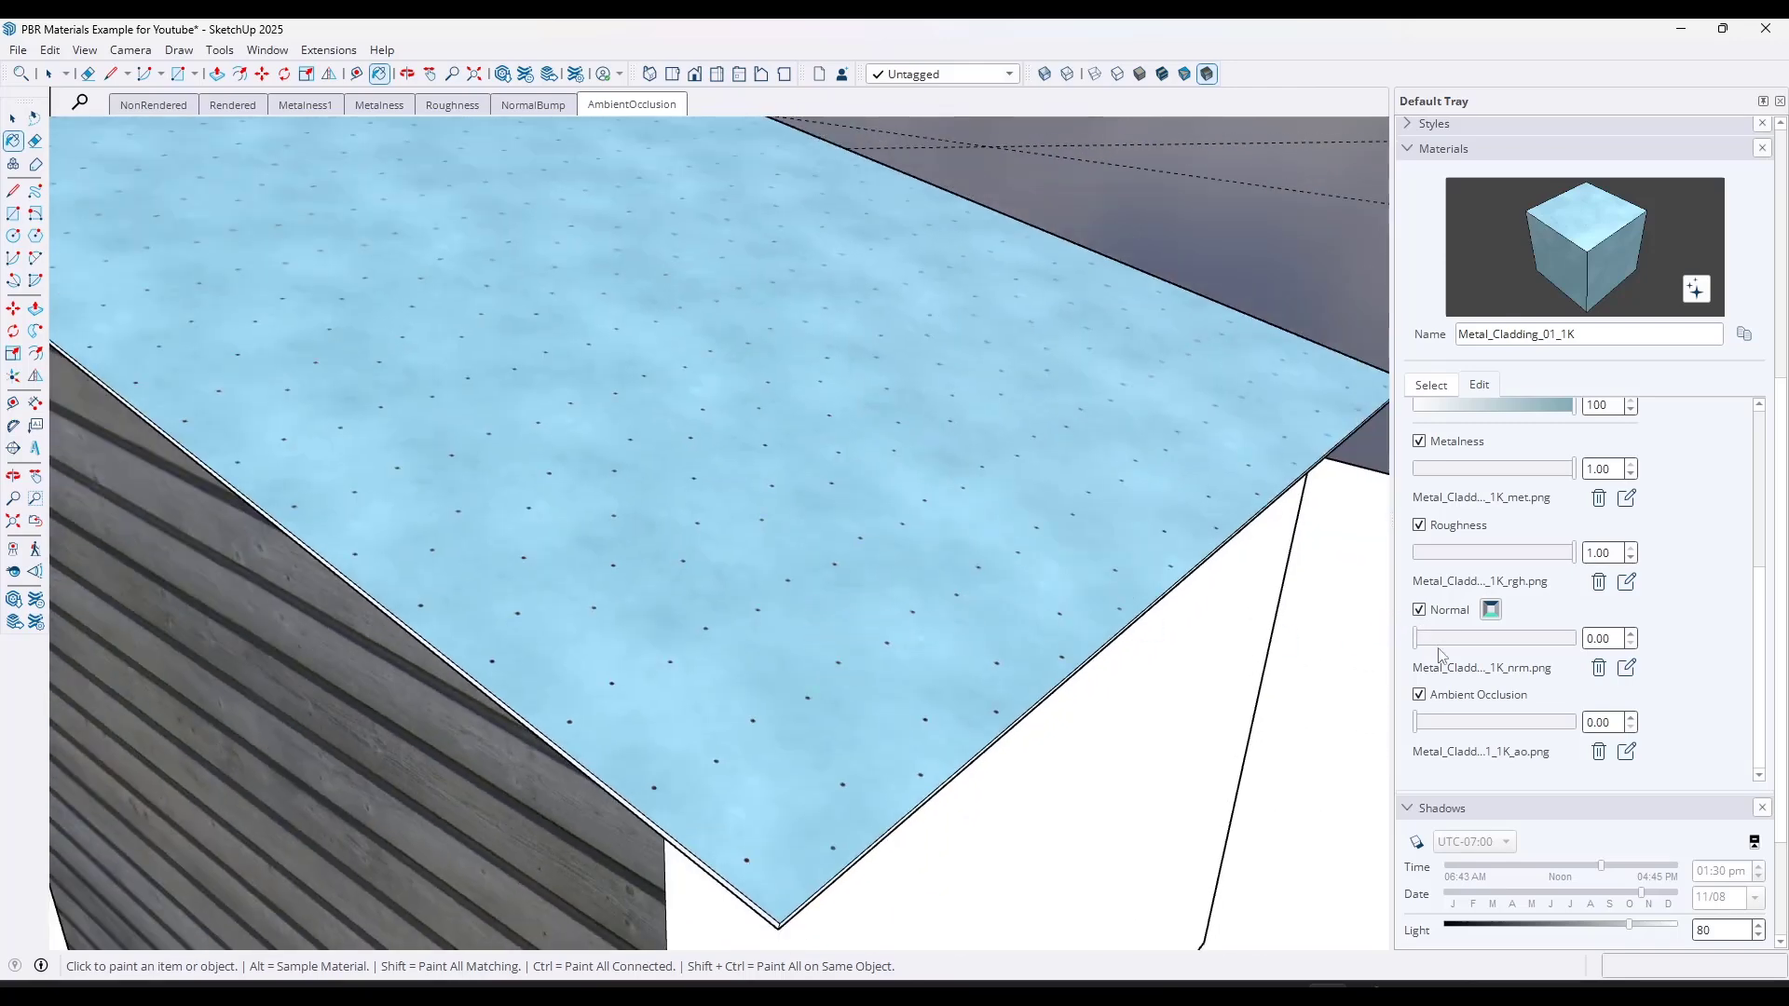
{"action": "mouse_move", "coordinate": [910, 647]}
{"action": "middle_mouse_down"}
{"action": "mouse_move", "coordinate": [755, 590]}
{"action": "mouse_move", "coordinate": [726, 504]}
{"action": "mouse_move", "coordinate": [771, 594]}
{"action": "mouse_move", "coordinate": [866, 606]}
{"action": "middle_mouse_up"}
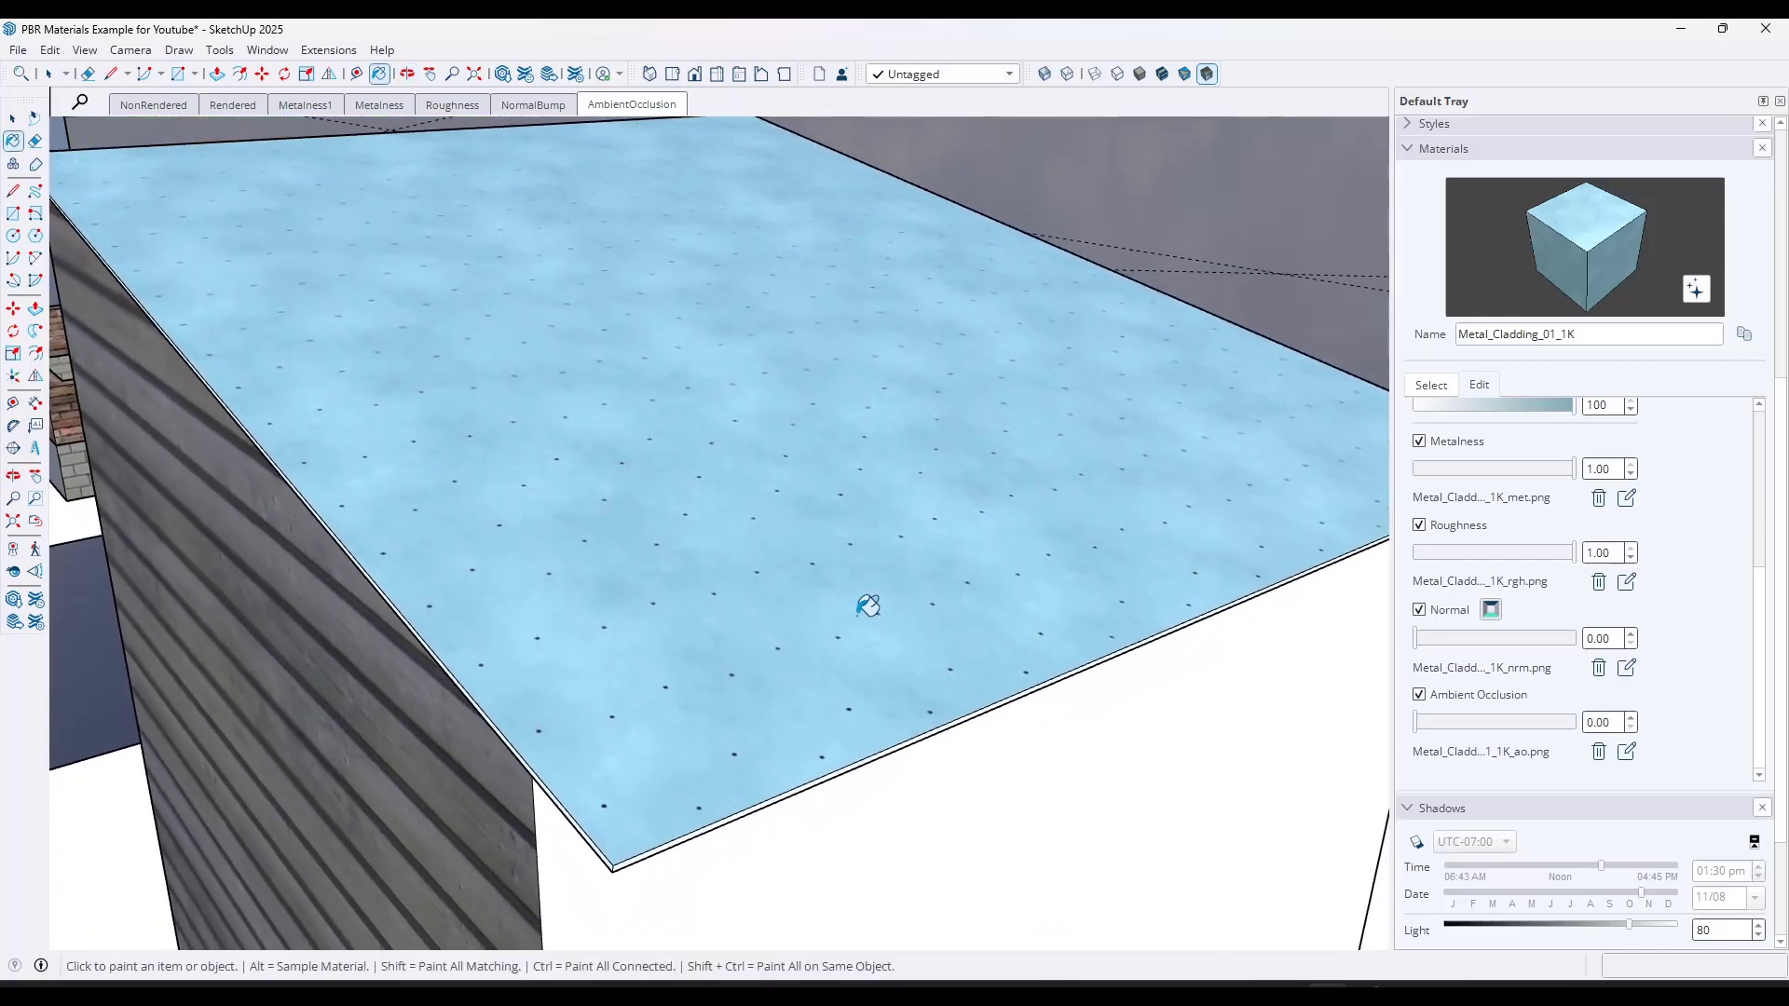
{"action": "scroll", "coordinate": [687, 708], "scroll_direction": "up", "scroll_amount": 5}
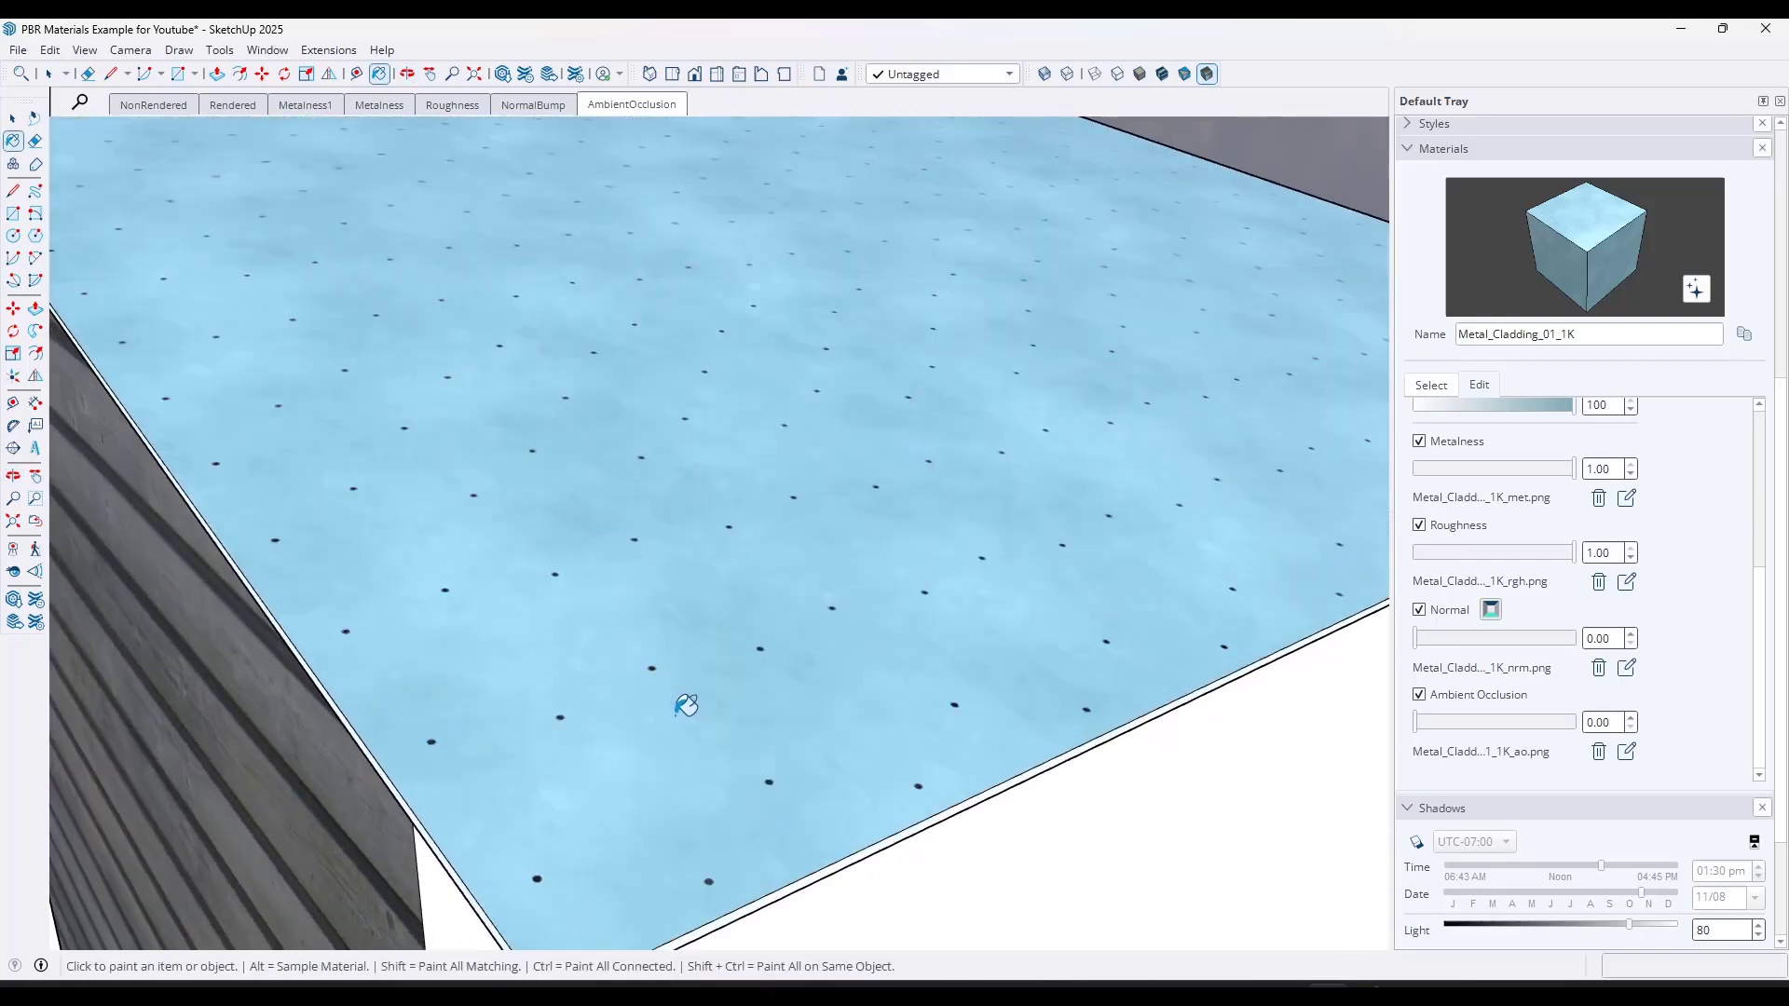
- Set the normal strength of Metal_Cladding_01_1K to 3.30 and its ambient occlusion to 1.00
{"action": "left_click_drag", "start_coordinate": [1444, 638], "coordinate": [1522, 657]}
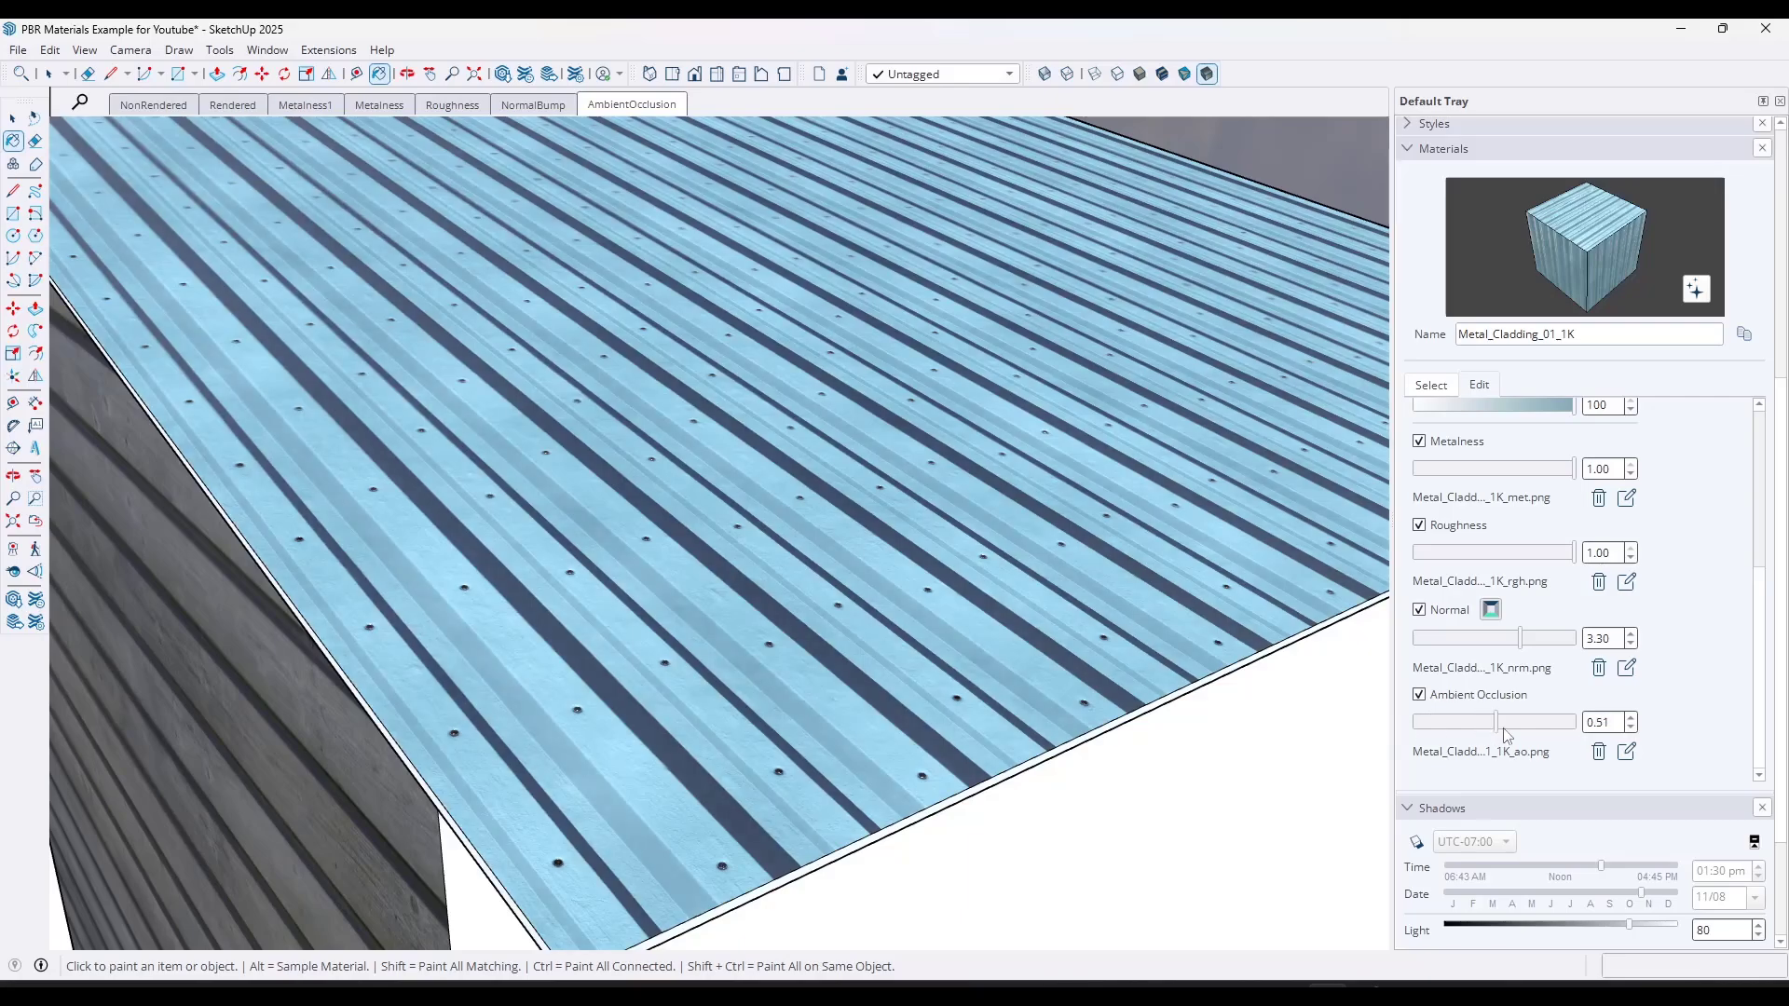
{"action": "left_click_drag", "start_coordinate": [1506, 735], "coordinate": [1583, 736]}
{"action": "scroll", "coordinate": [957, 550], "scroll_direction": "down", "scroll_amount": 3}
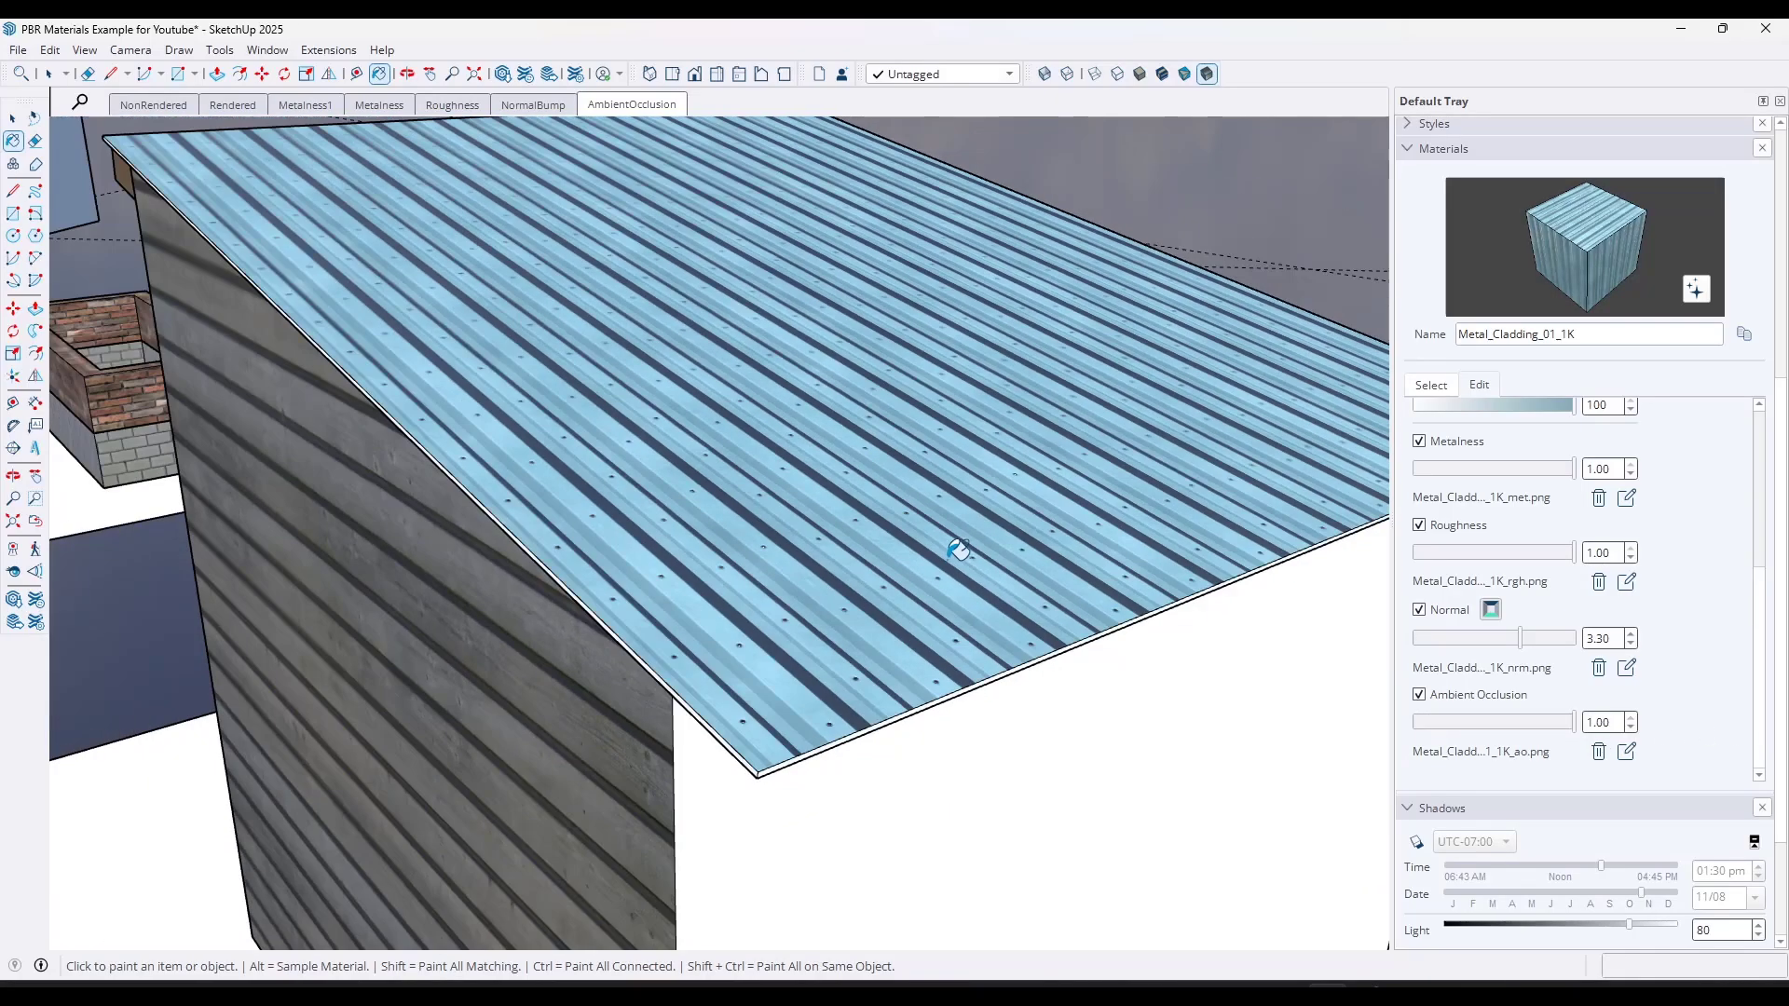
- Inspect the roof ribs from several angles and set the normal strength of Metal_Cladding_01_1K to 3.54
{"action": "mouse_move", "coordinate": [958, 550]}
{"action": "middle_mouse_down"}
{"action": "mouse_move", "coordinate": [1043, 518]}
{"action": "mouse_move", "coordinate": [703, 571]}
{"action": "mouse_move", "coordinate": [756, 472]}
{"action": "mouse_move", "coordinate": [994, 516]}
{"action": "mouse_move", "coordinate": [990, 564]}
{"action": "middle_mouse_up"}
{"action": "key", "text": "b"}
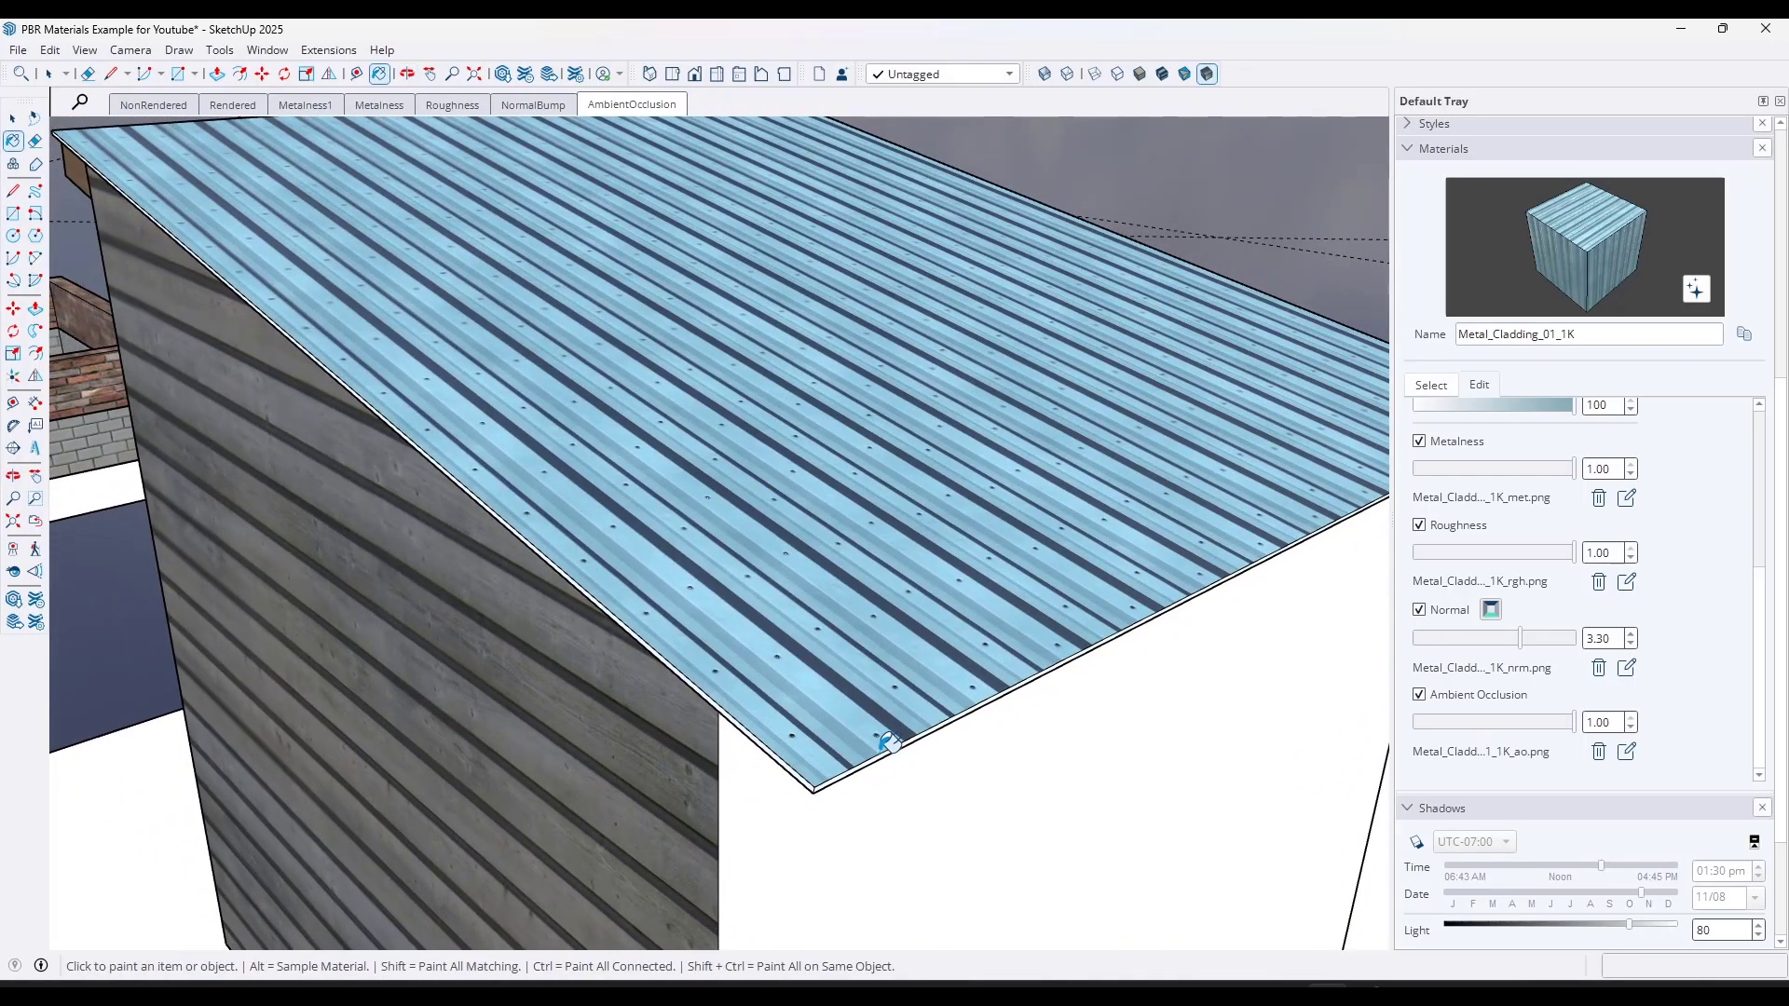
{"action": "mouse_move", "coordinate": [888, 743]}
{"action": "middle_mouse_down"}
{"action": "mouse_move", "coordinate": [810, 555]}
{"action": "mouse_move", "coordinate": [732, 454]}
{"action": "mouse_move", "coordinate": [723, 722]}
{"action": "mouse_move", "coordinate": [742, 746]}
{"action": "mouse_move", "coordinate": [694, 706]}
{"action": "middle_mouse_up"}
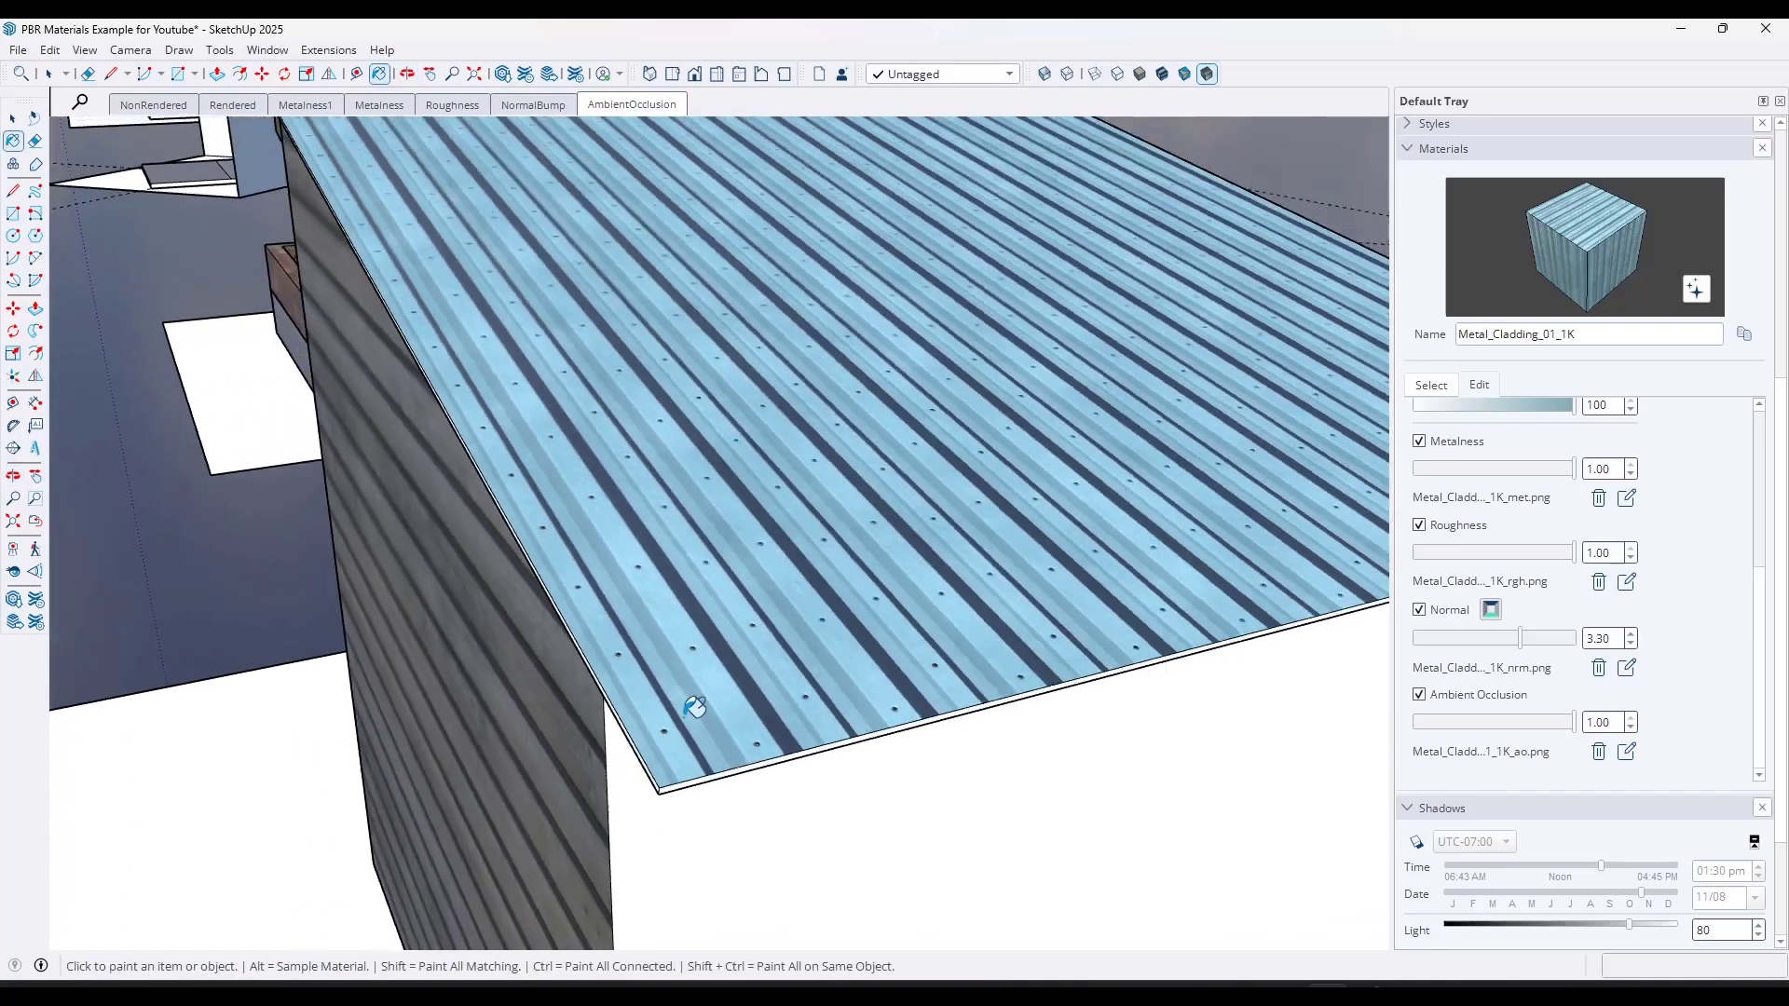
{"action": "middle_click_drag", "start_coordinate": [771, 507], "coordinate": [863, 395]}
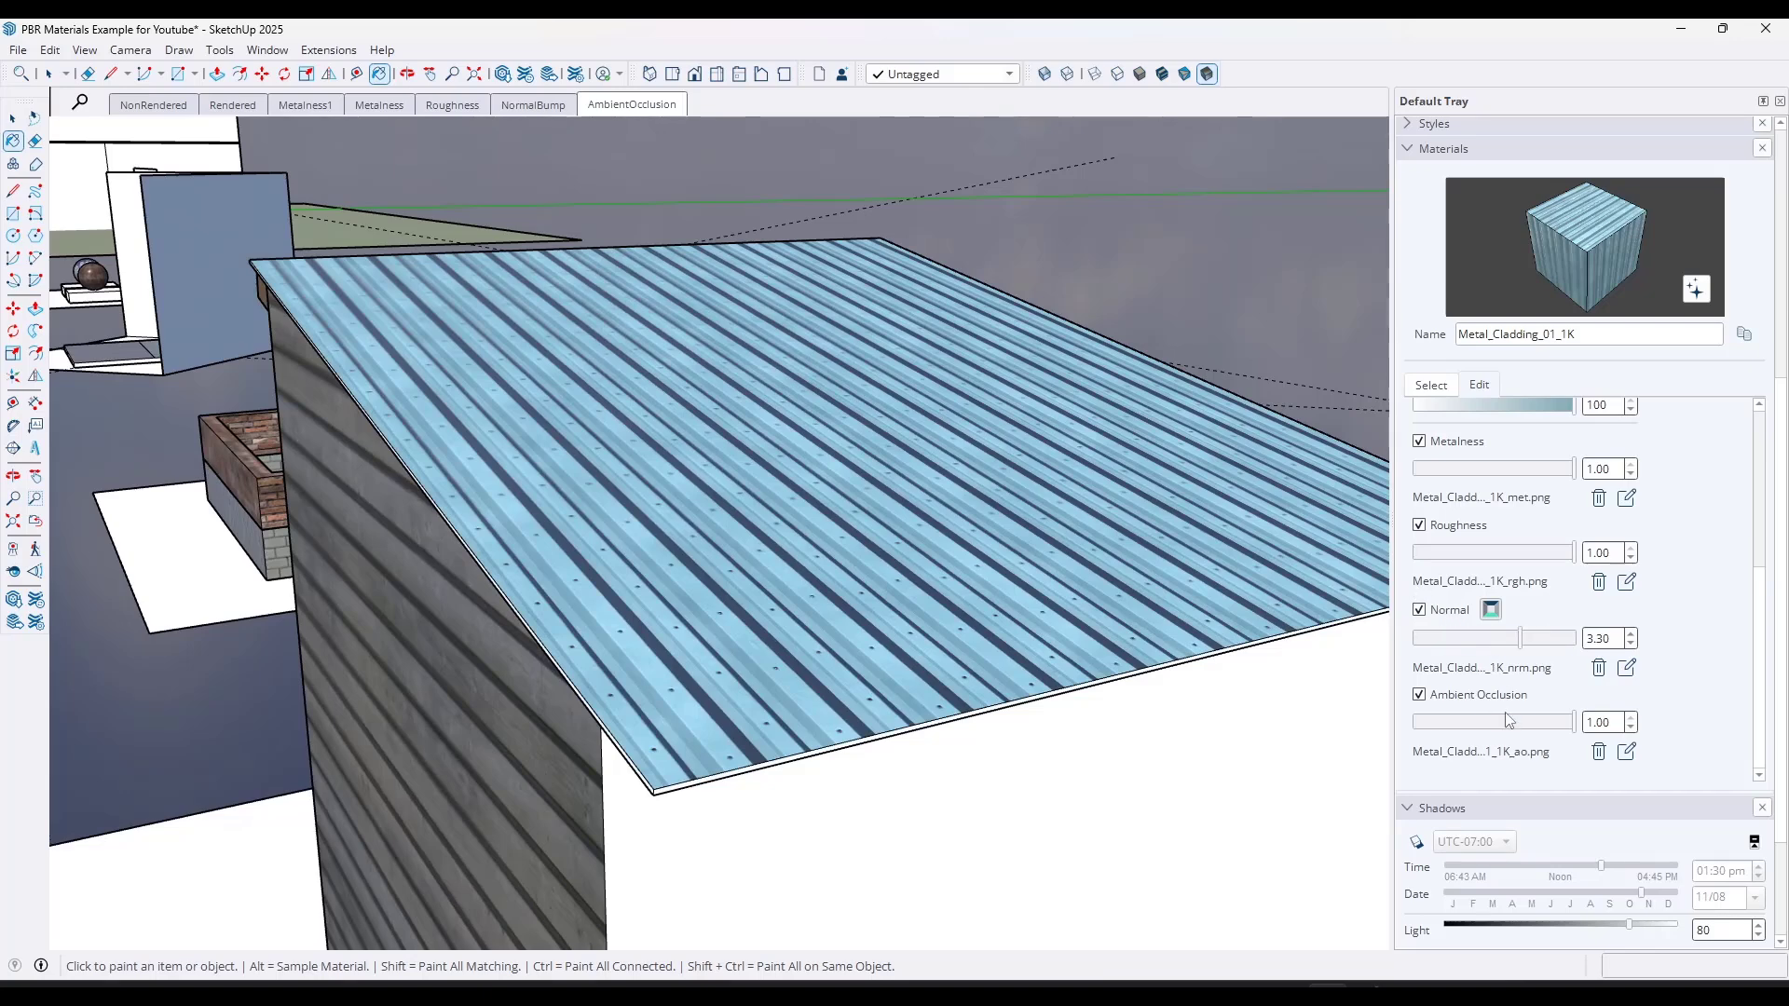
{"action": "left_click", "coordinate": [1512, 639]}
{"action": "scroll", "coordinate": [810, 517], "scroll_direction": "up", "scroll_amount": 3}
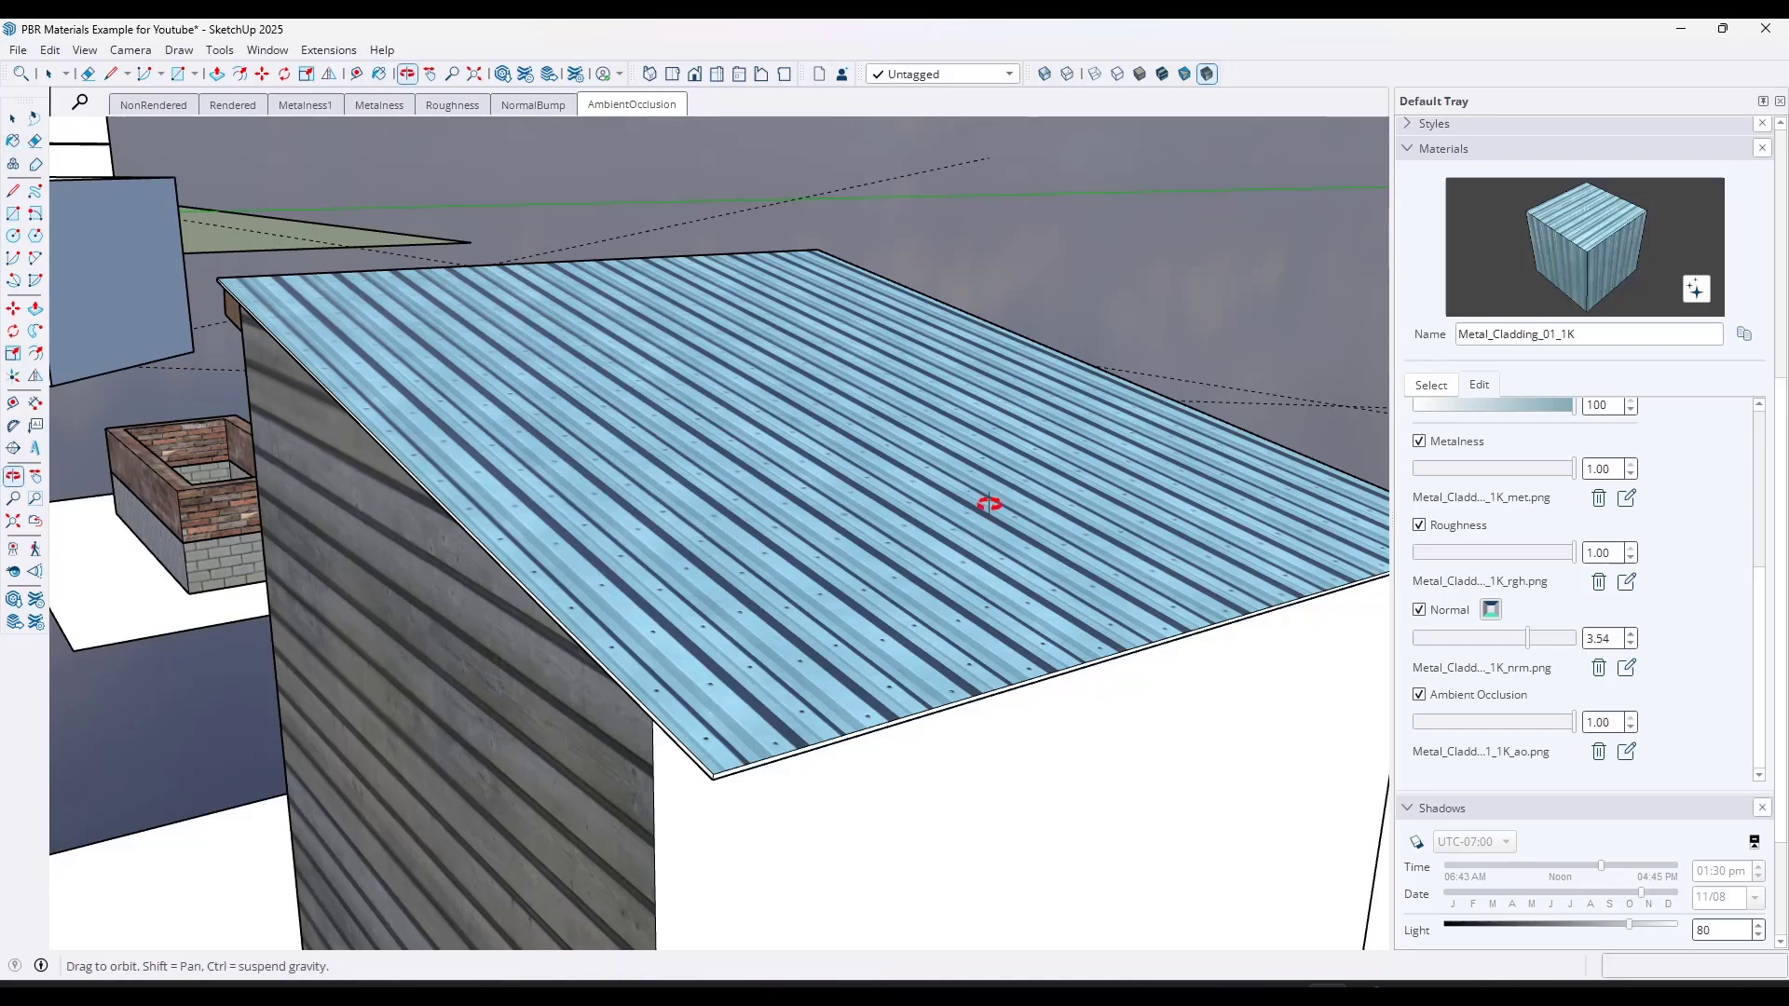
- Switch the materials list to the Brick library to look over its materials
{"action": "mouse_move", "coordinate": [991, 499]}
{"action": "middle_mouse_down"}
{"action": "mouse_move", "coordinate": [1034, 506]}
{"action": "mouse_move", "coordinate": [1045, 482]}
{"action": "middle_mouse_up"}
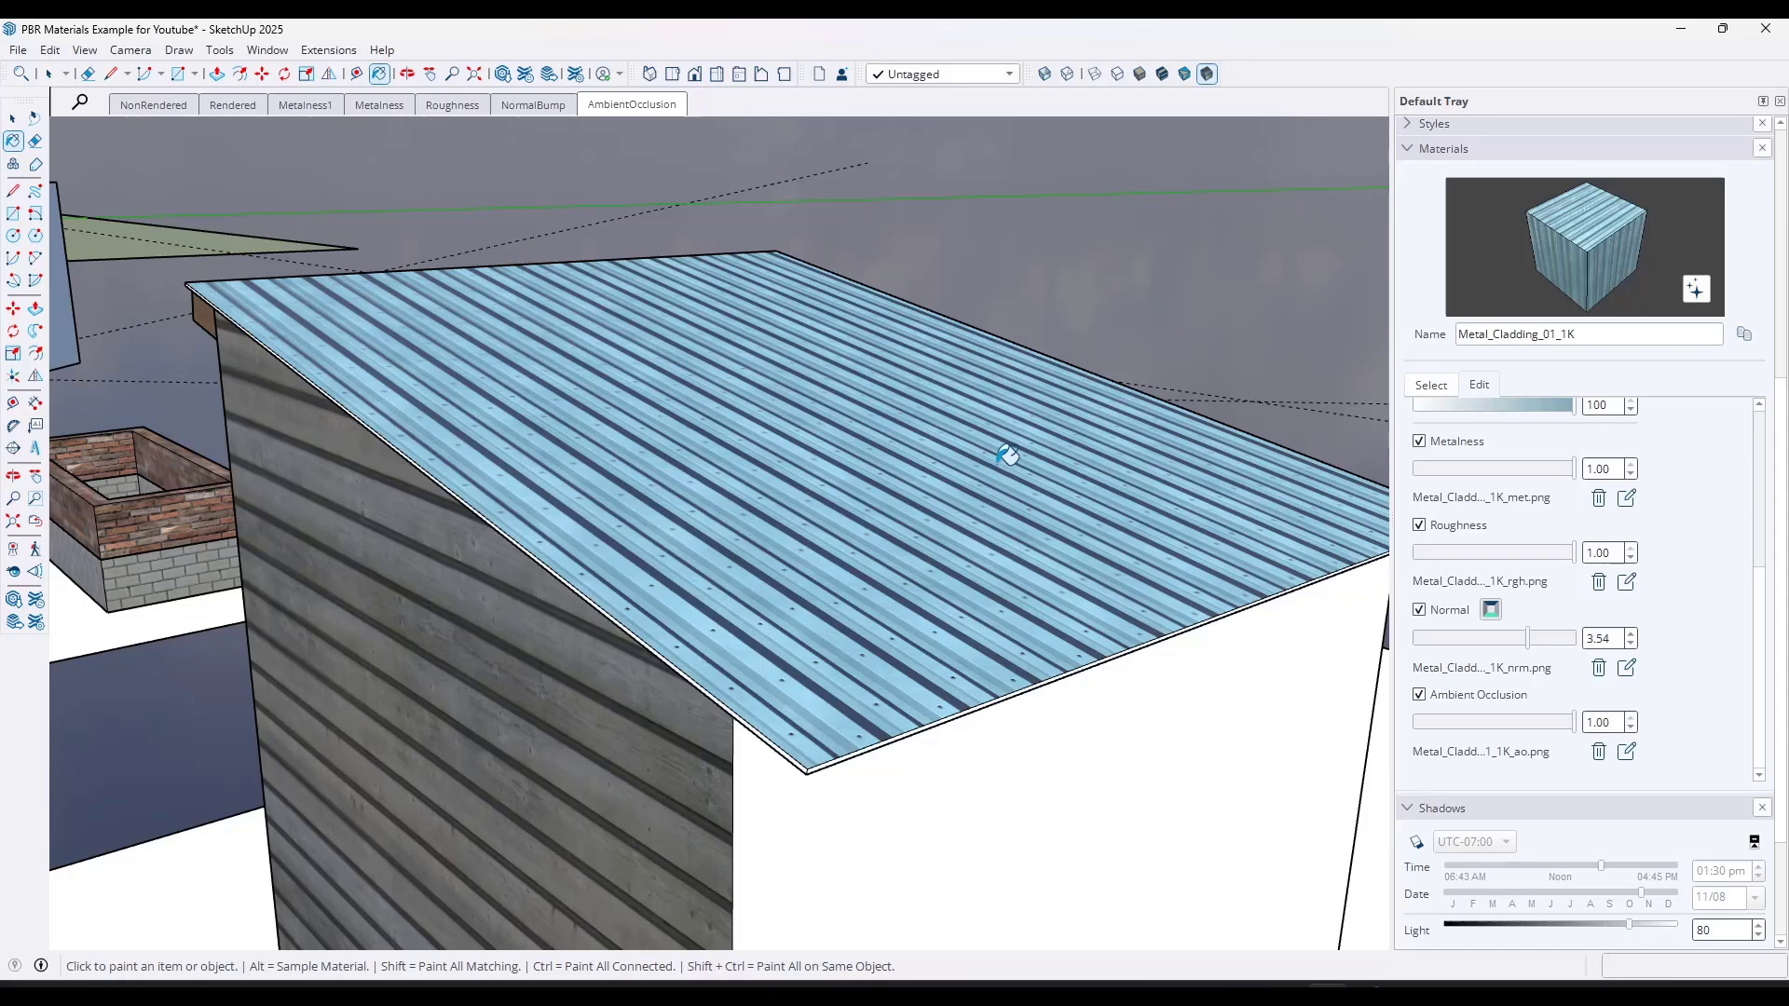
{"action": "left_click", "coordinate": [1429, 385]}
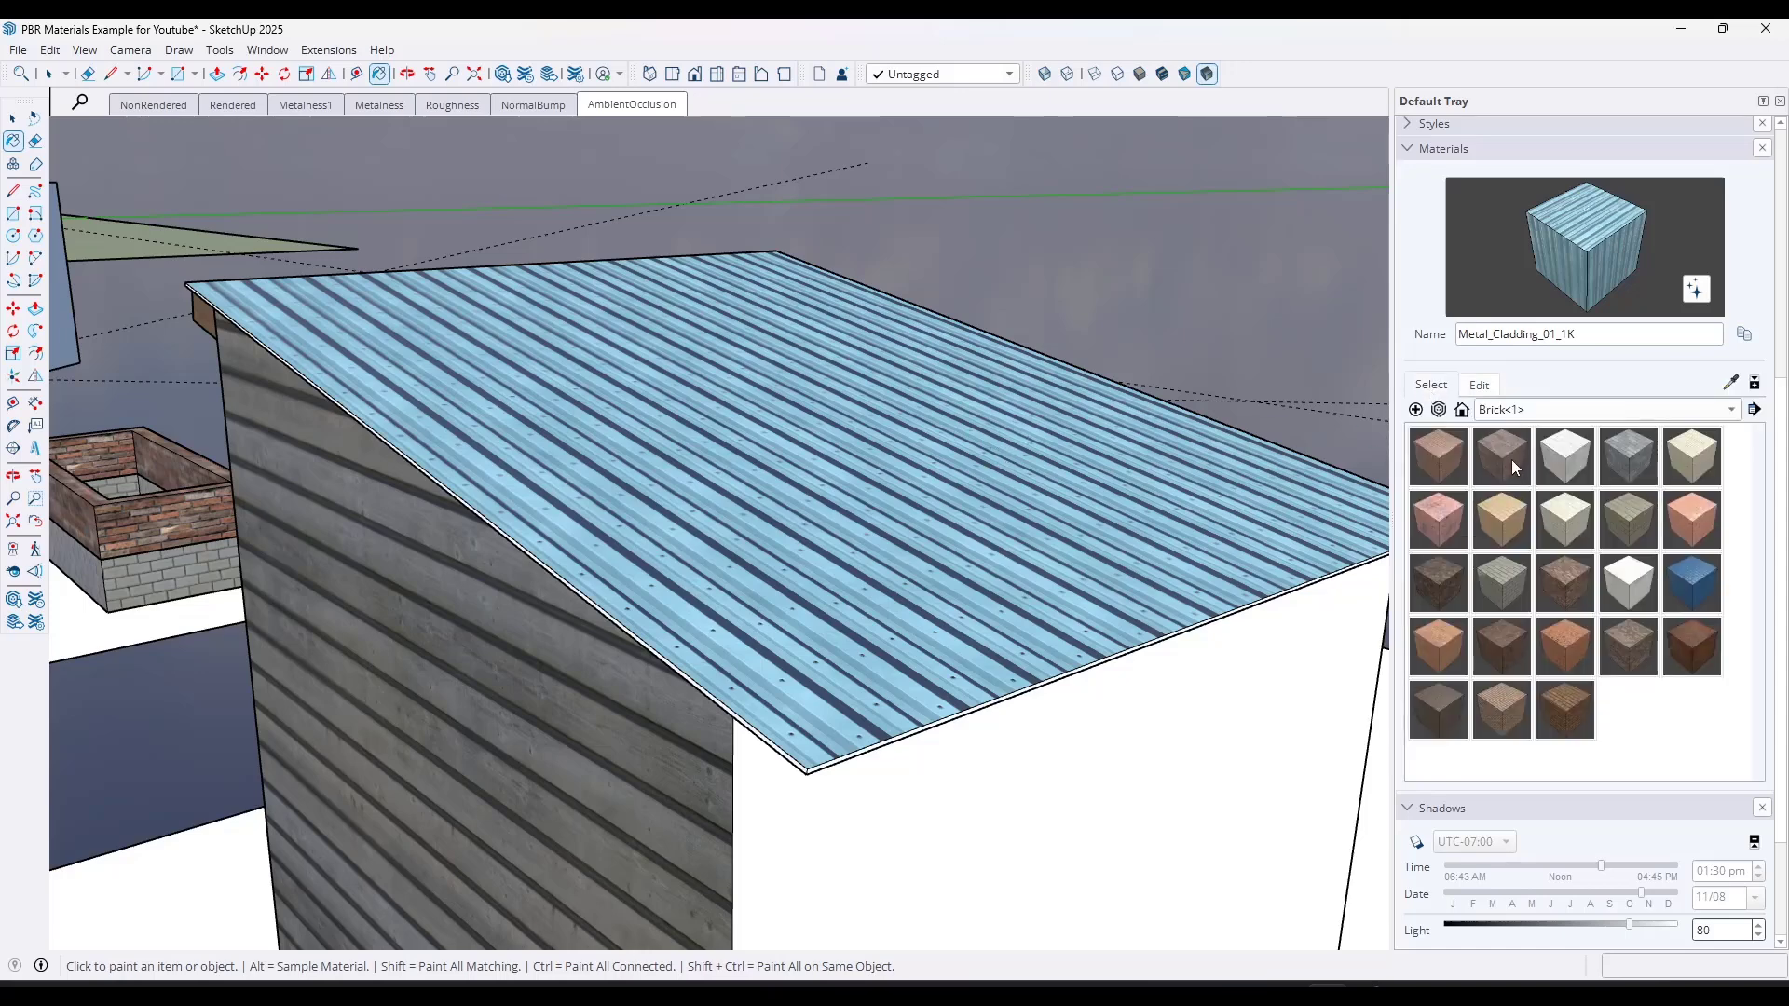
{"action": "left_click", "coordinate": [1584, 410]}
{"action": "left_click", "coordinate": [1469, 452]}
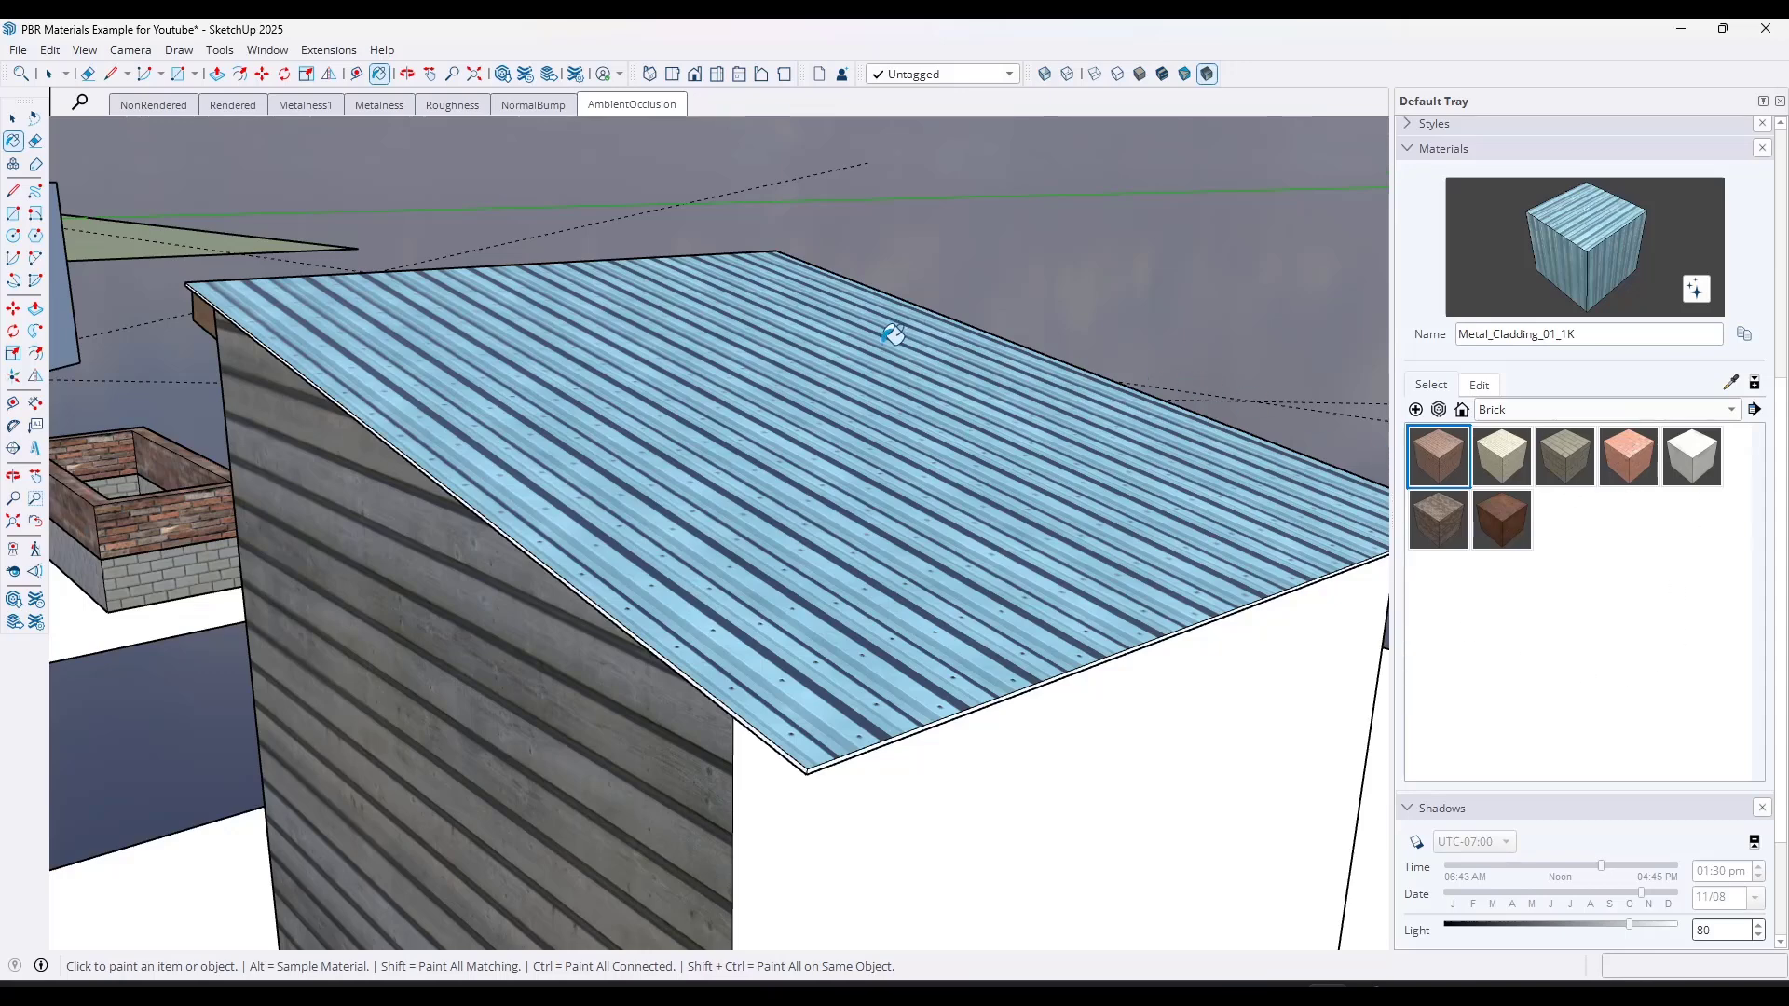
- Open 3D Warehouse and go to the Materials collections of the SketchUp Content Library
{"action": "left_click", "coordinate": [503, 74]}
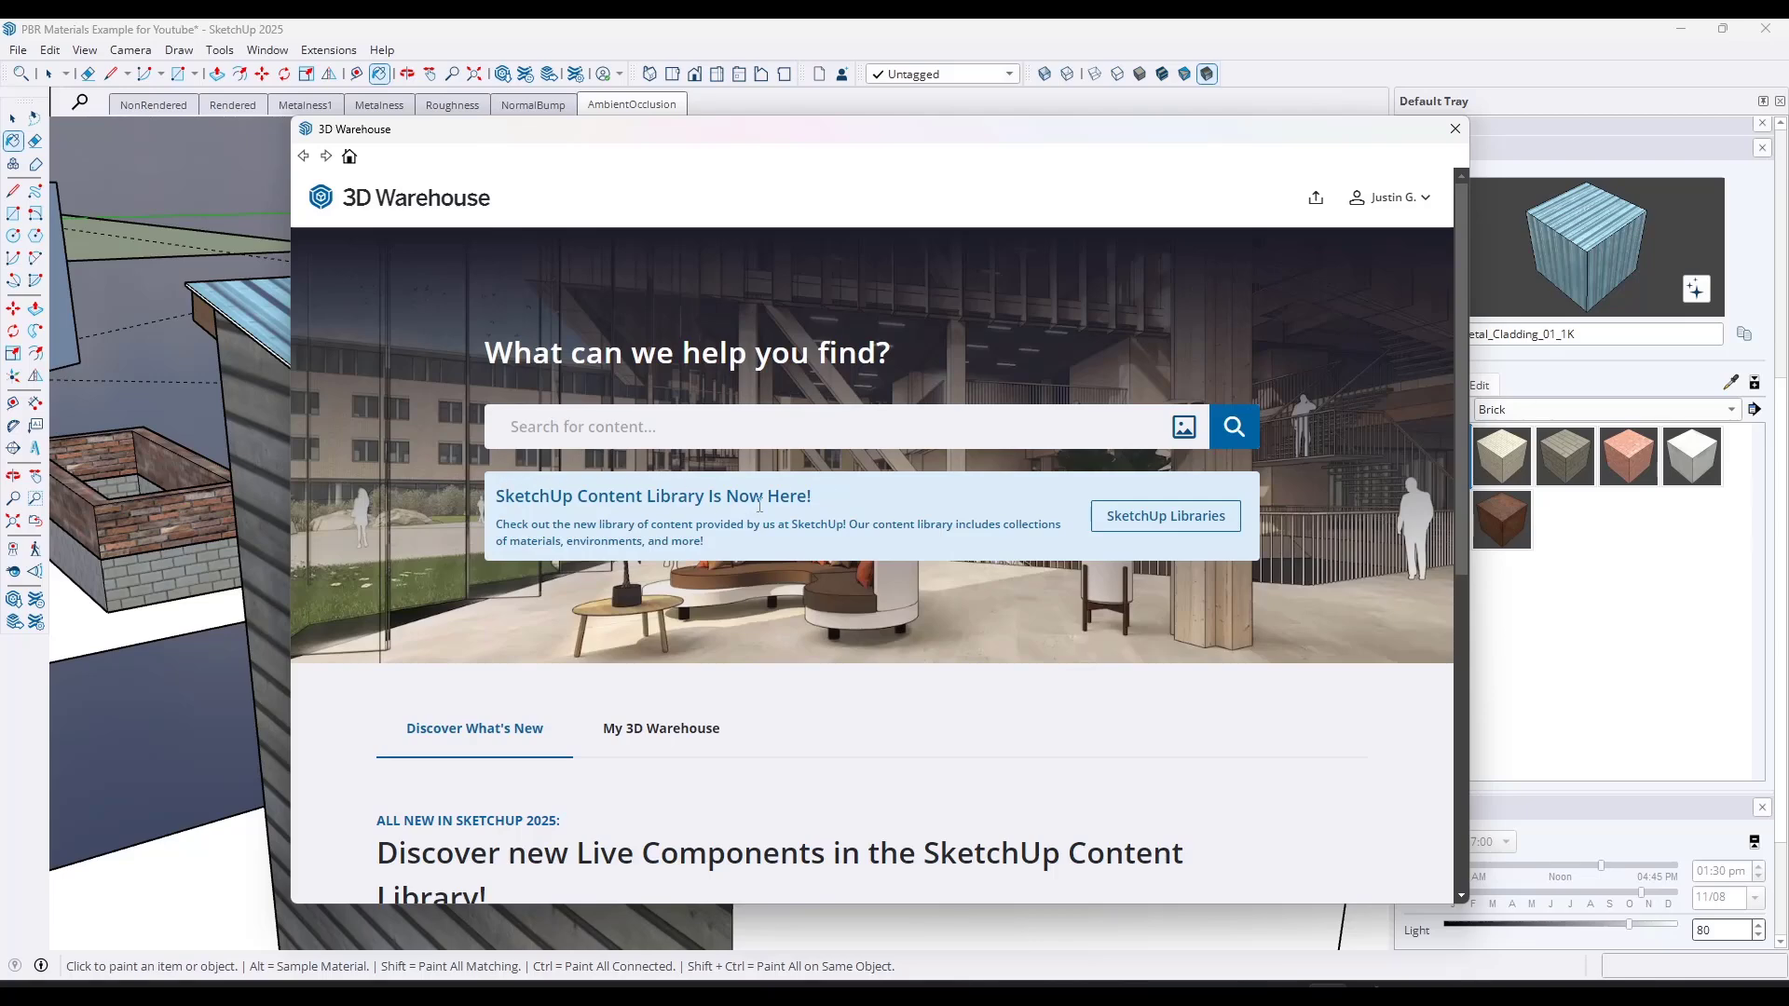
{"action": "left_click", "coordinate": [1165, 520]}
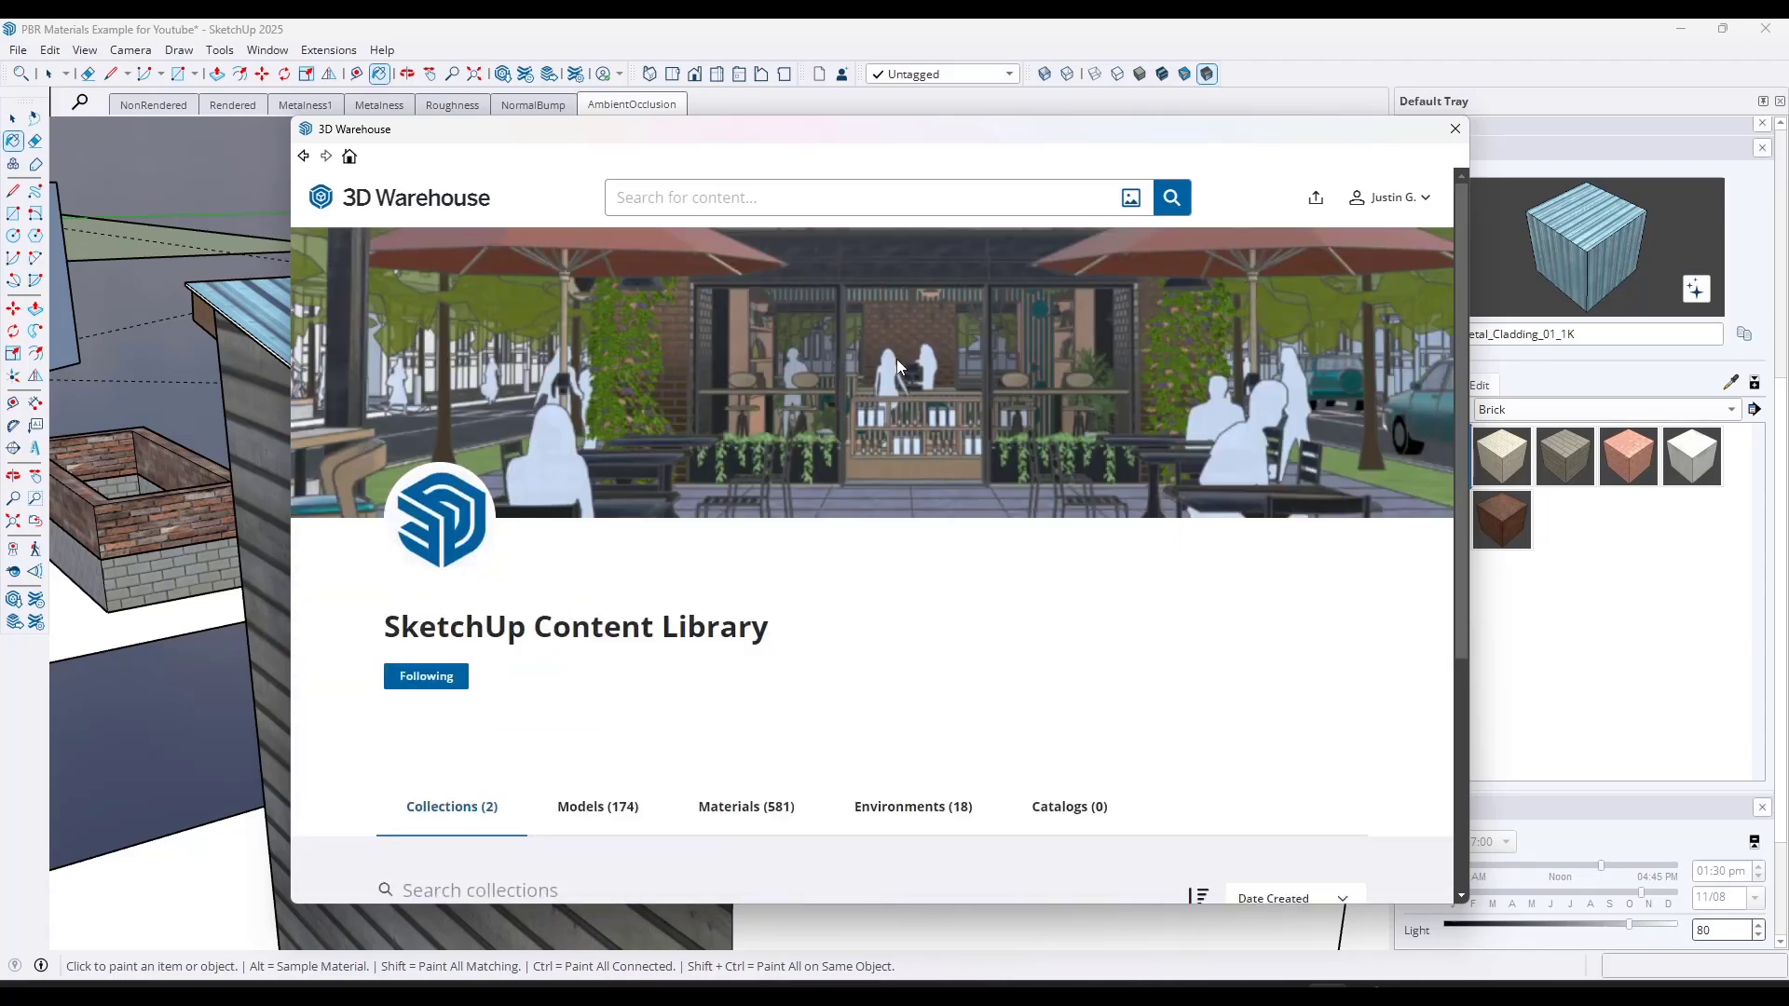
{"action": "scroll", "coordinate": [896, 359], "scroll_direction": "down", "scroll_amount": 4}
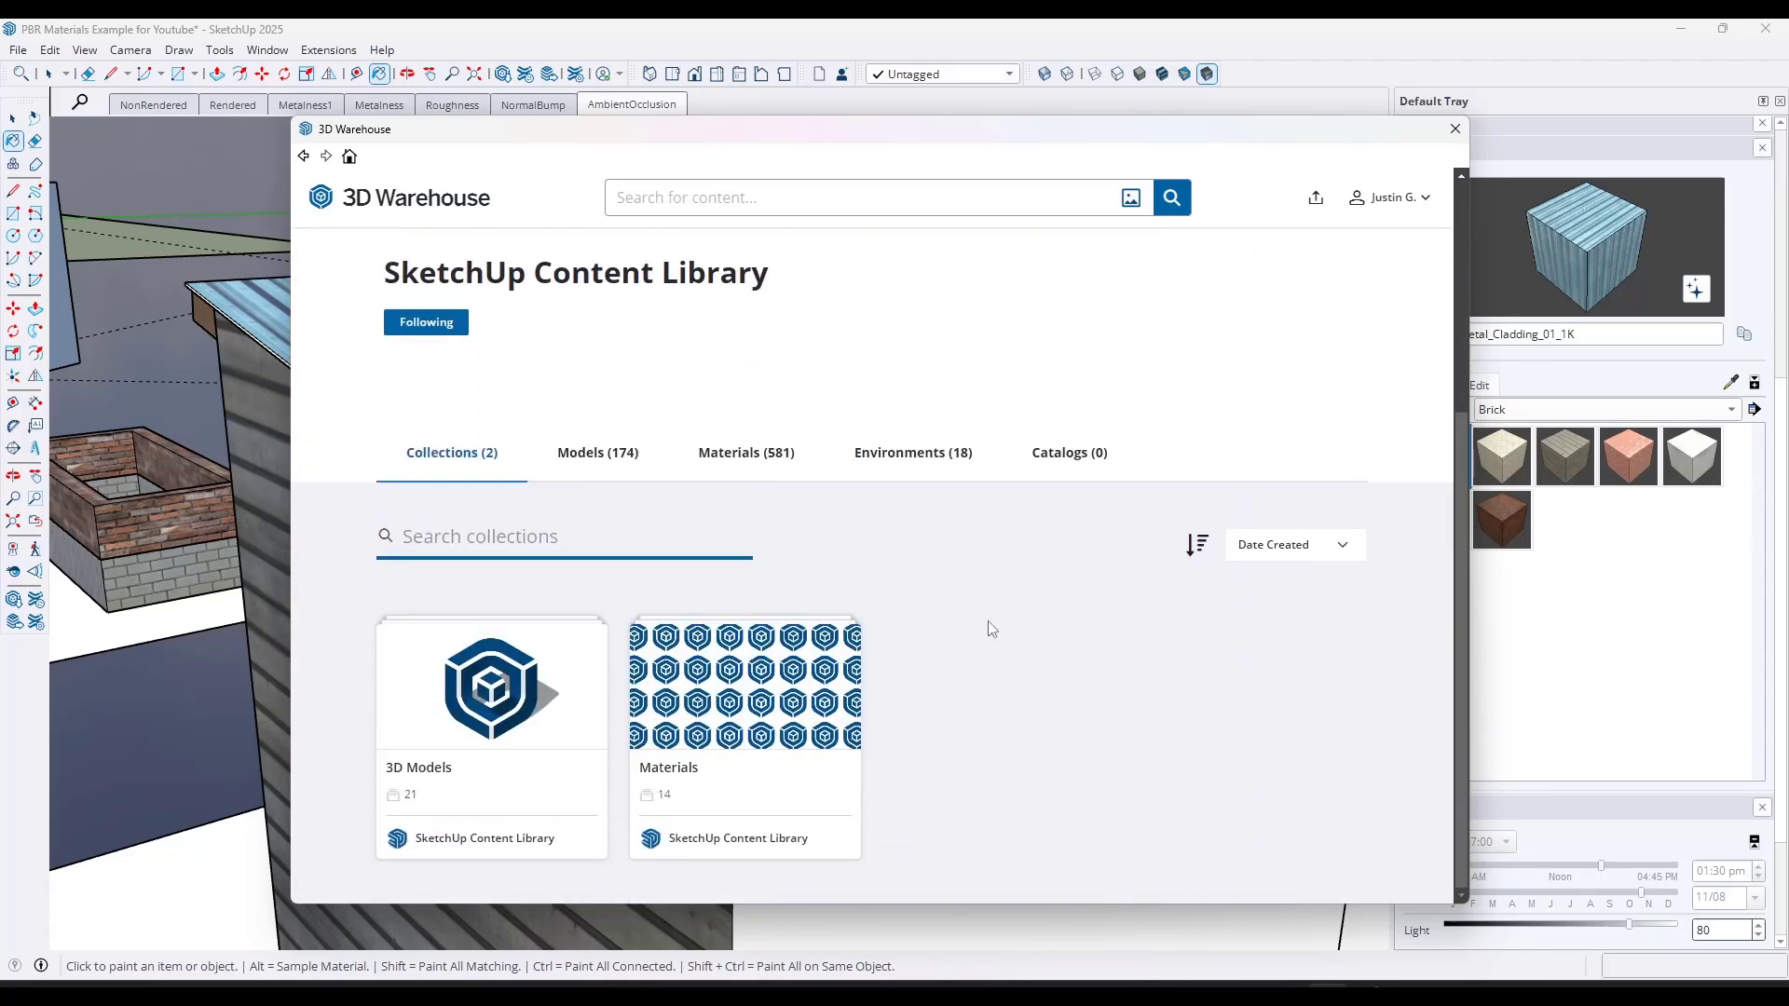
{"action": "left_click", "coordinate": [770, 714]}
{"action": "scroll", "coordinate": [456, 515], "scroll_direction": "down", "scroll_amount": 2}
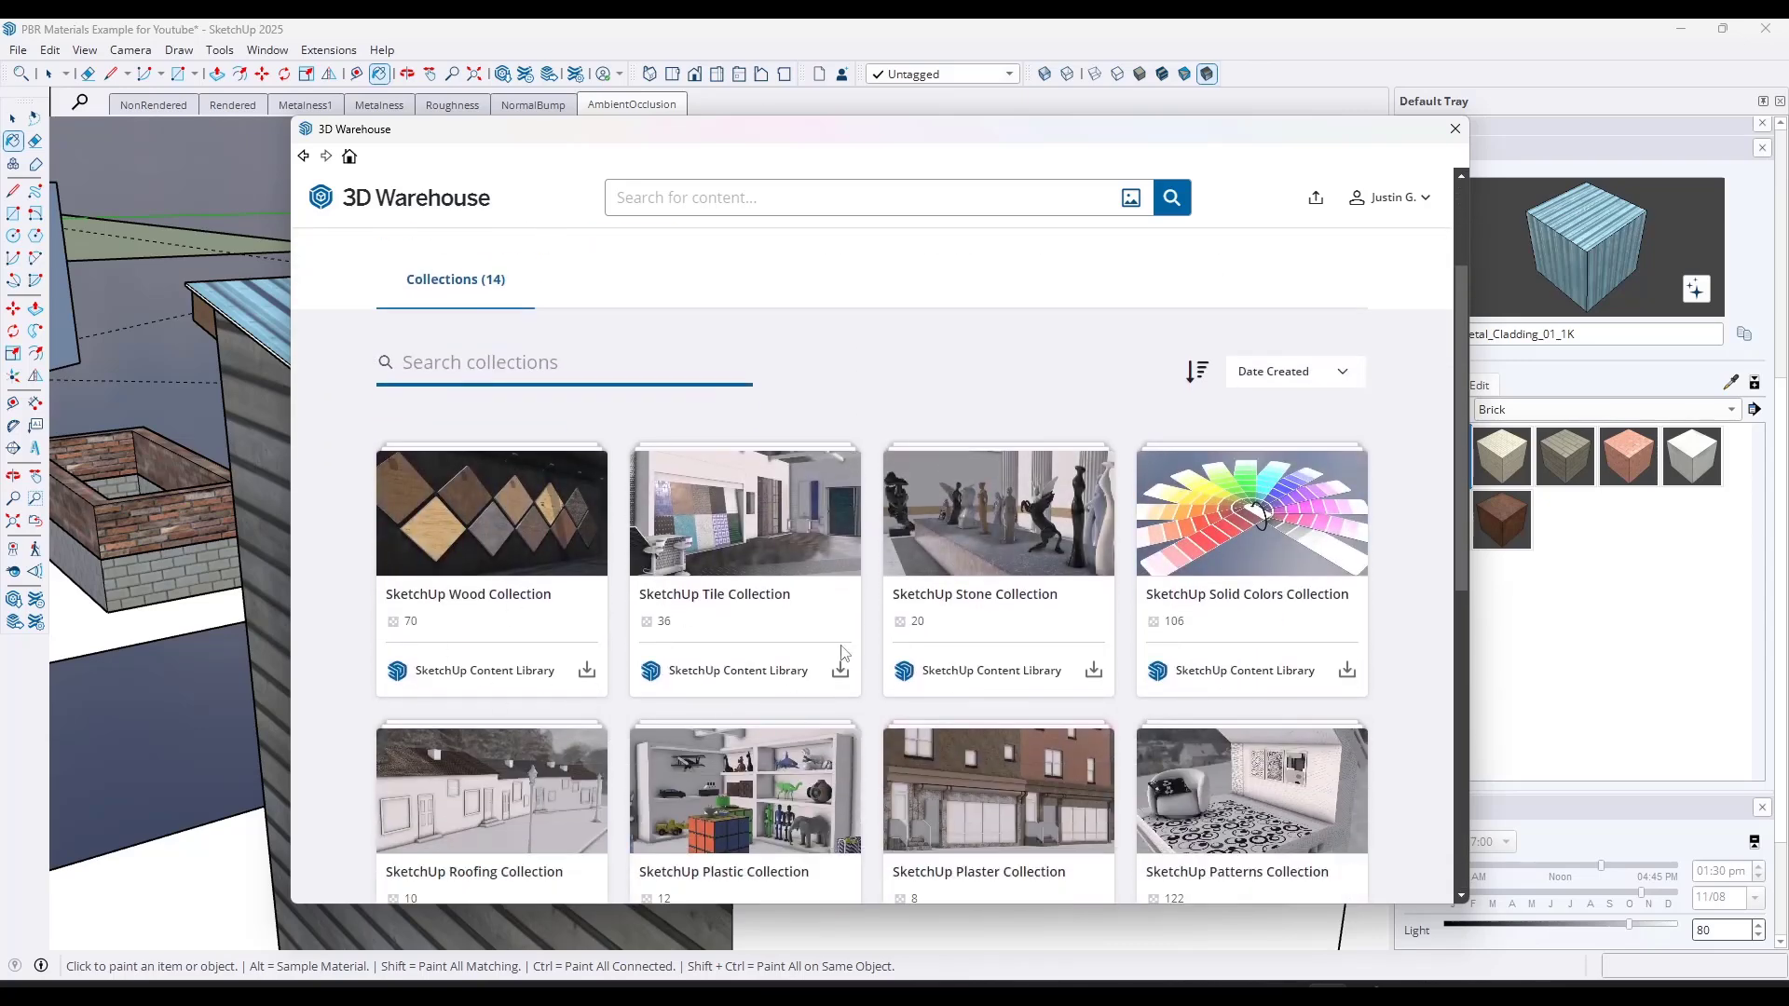
{"action": "scroll", "coordinate": [791, 597], "scroll_direction": "down", "scroll_amount": 1}
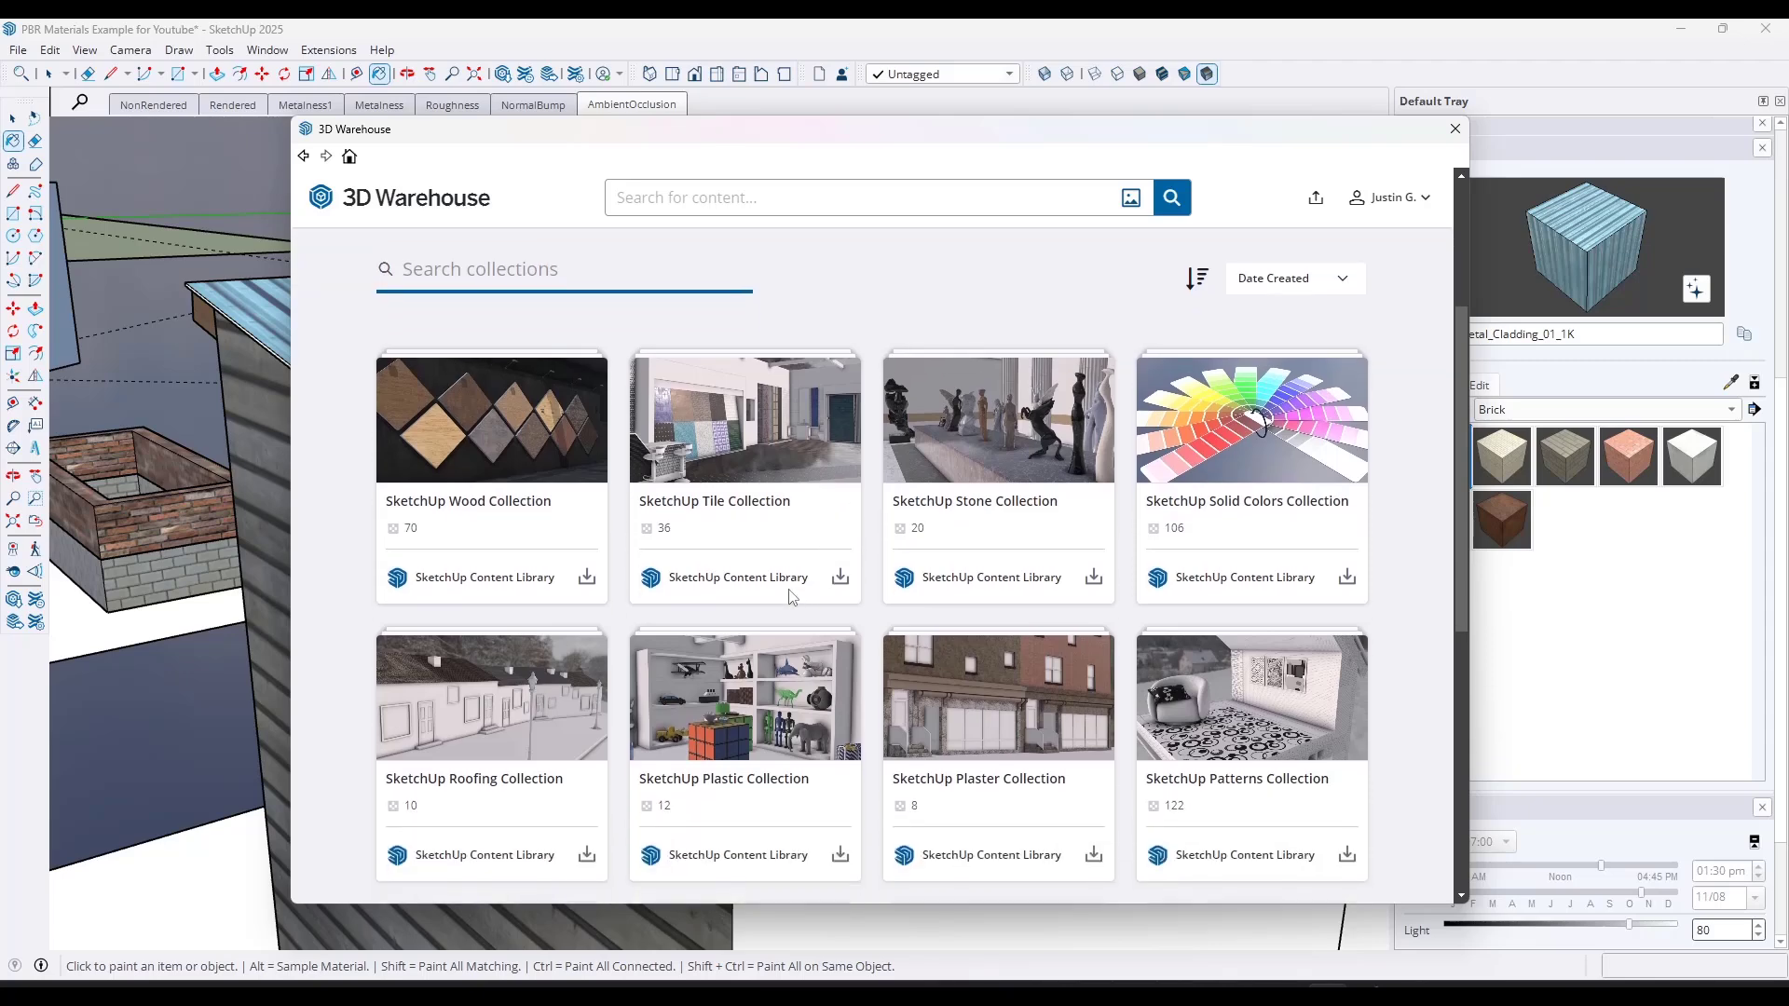
- Browse the wood veneer materials in the SketchUp Wood Collection
{"action": "left_click", "coordinate": [509, 424]}
{"action": "scroll", "coordinate": [969, 568], "scroll_direction": "down", "scroll_amount": 4}
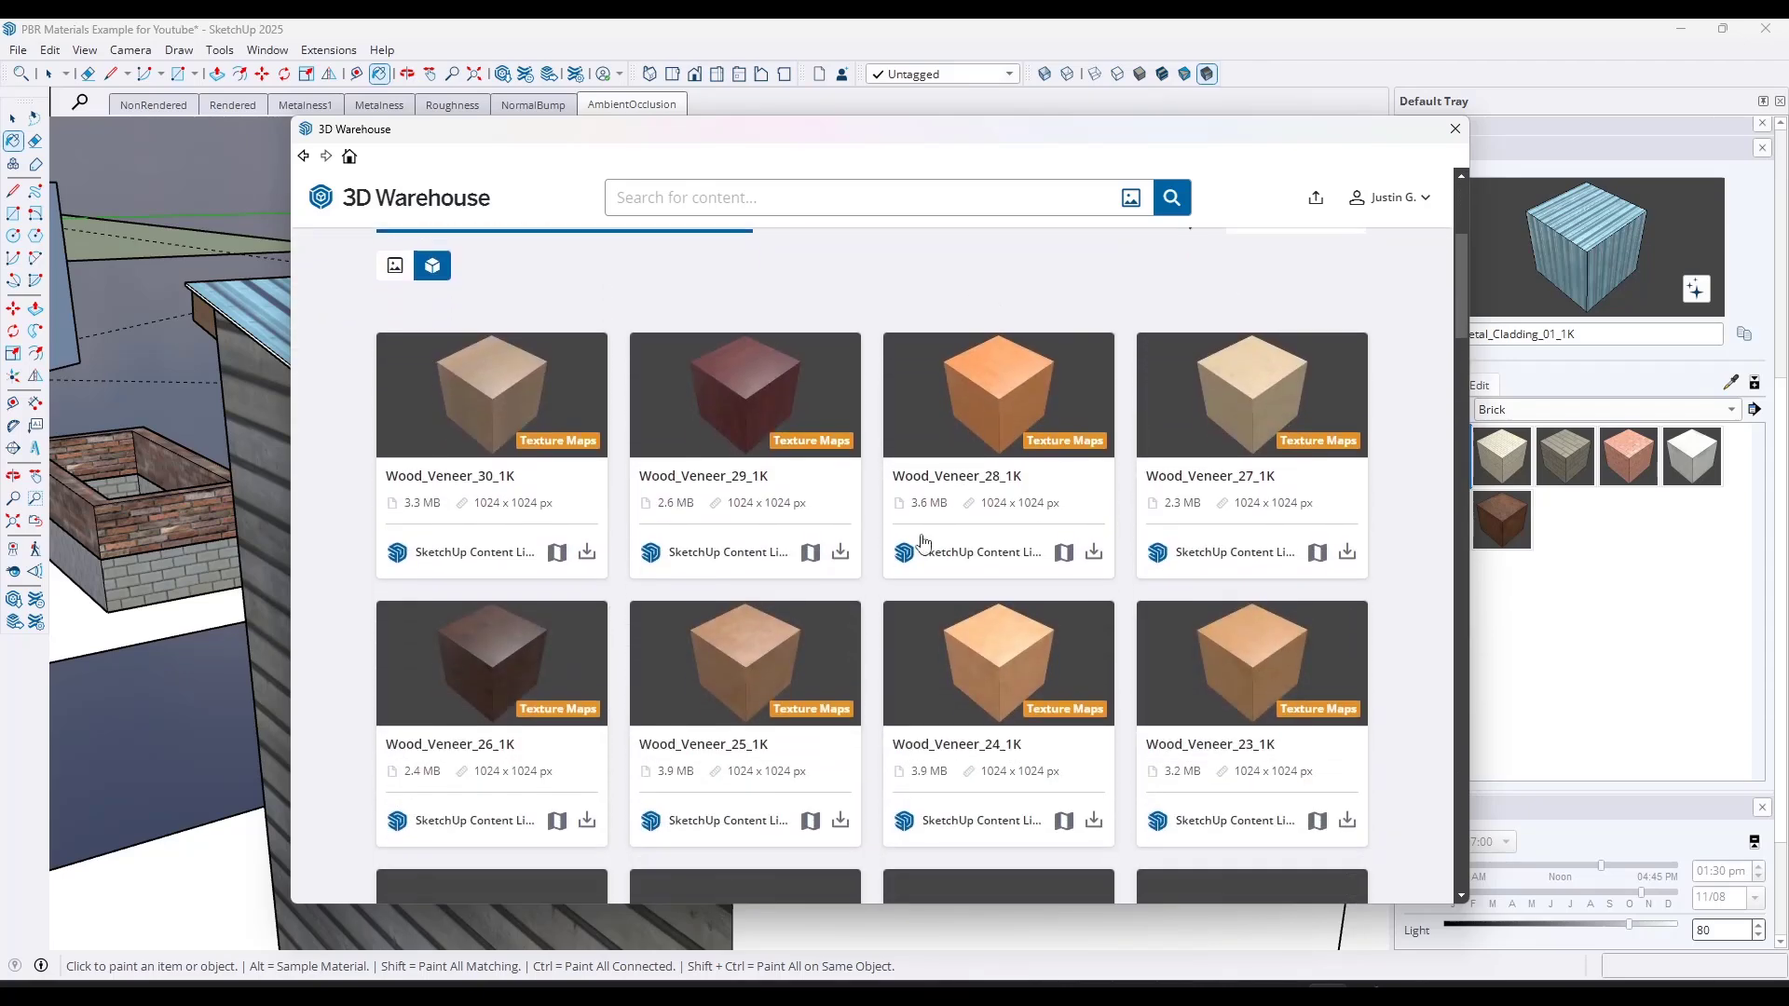
{"action": "scroll", "coordinate": [839, 596], "scroll_direction": "down", "scroll_amount": 4}
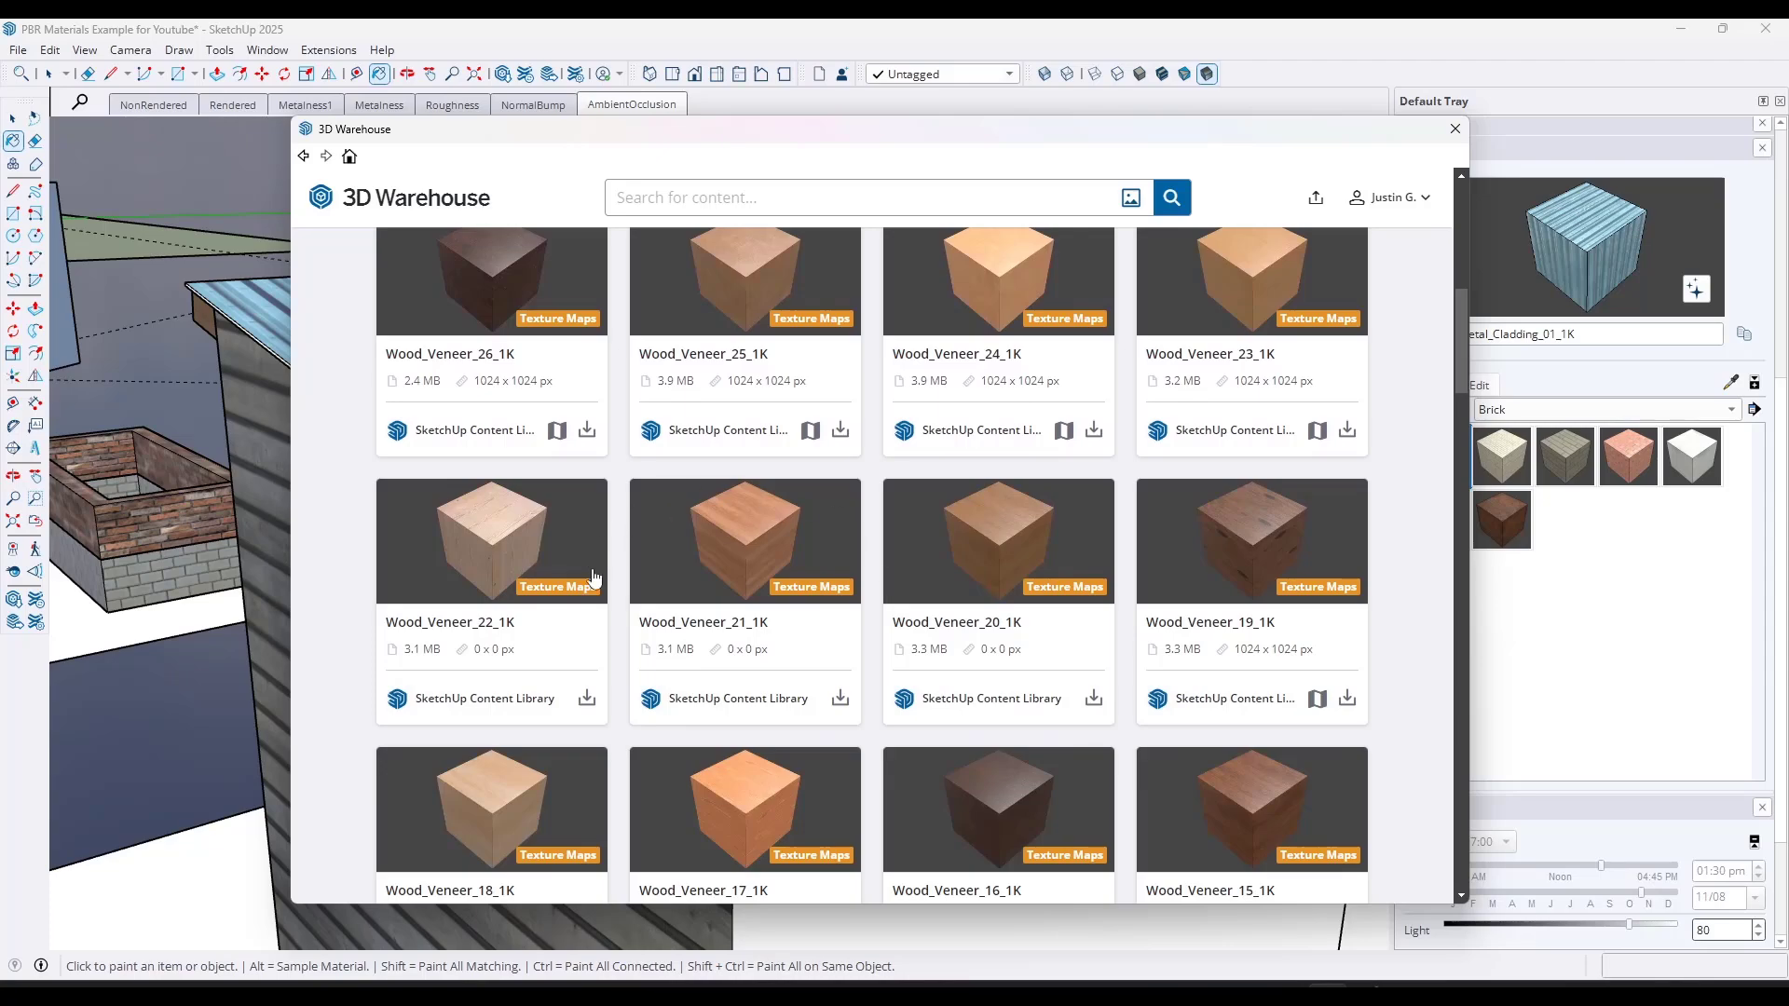
{"action": "scroll", "coordinate": [718, 478], "scroll_direction": "down", "scroll_amount": 1}
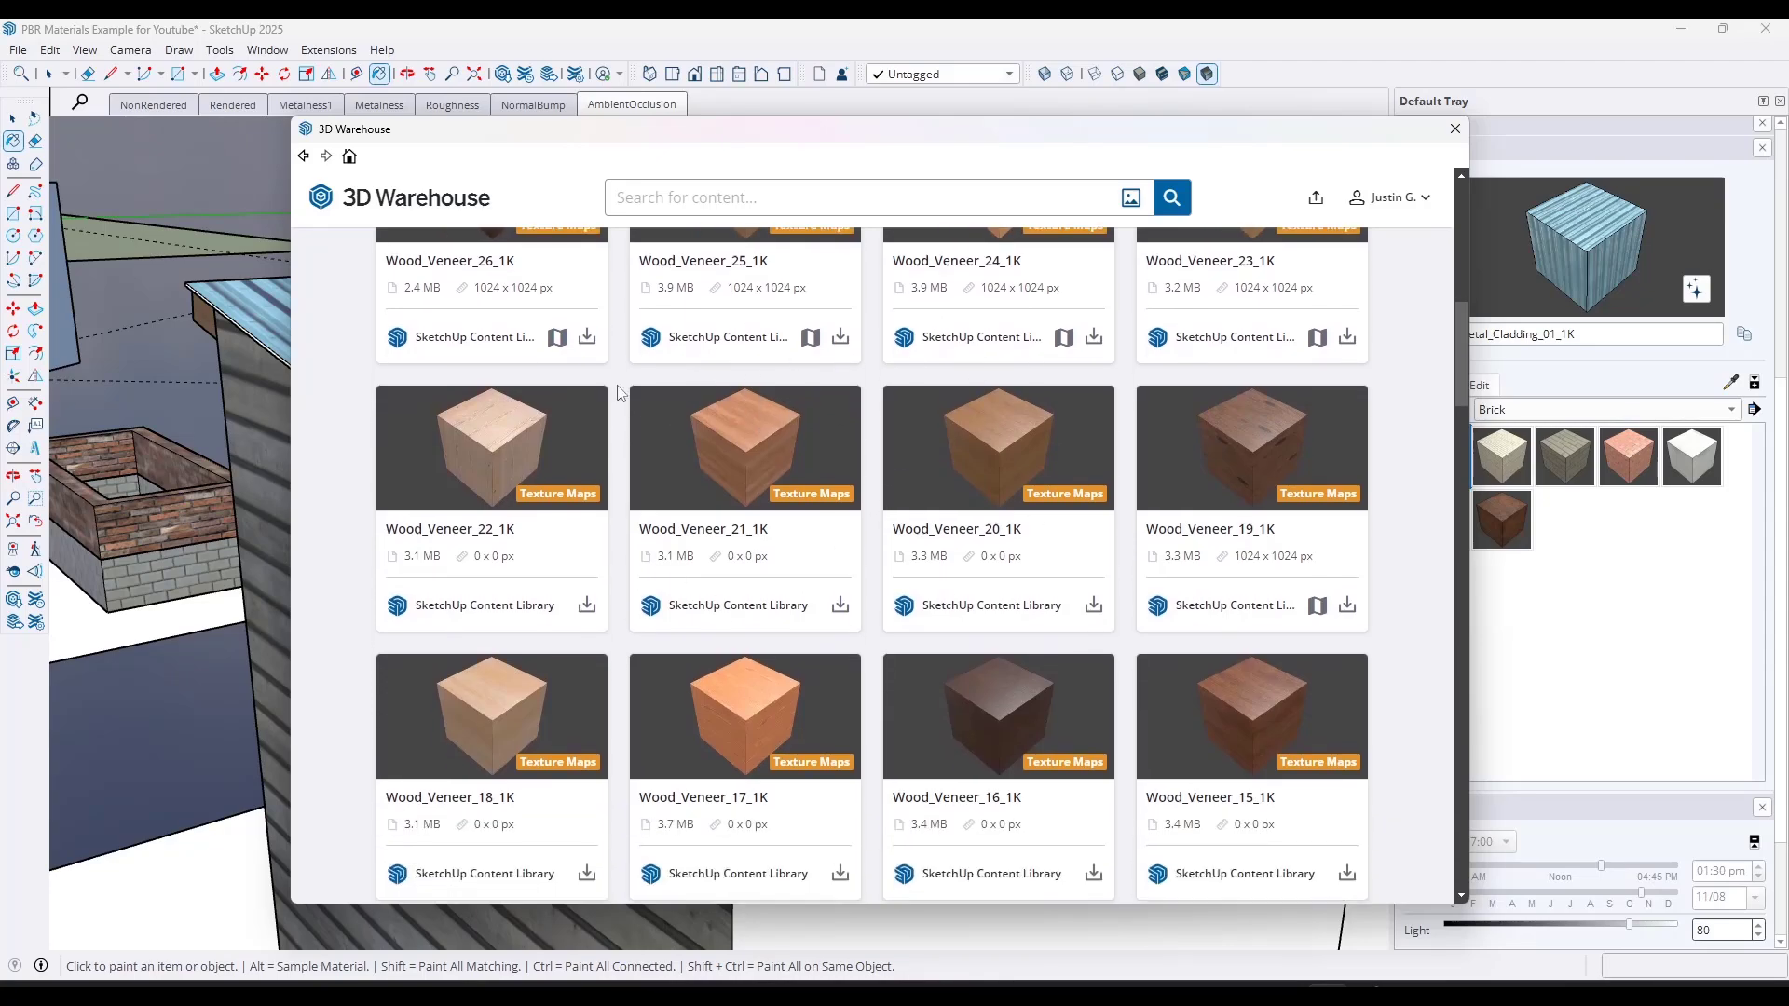
{"action": "scroll", "coordinate": [452, 518], "scroll_direction": "up", "scroll_amount": 9}
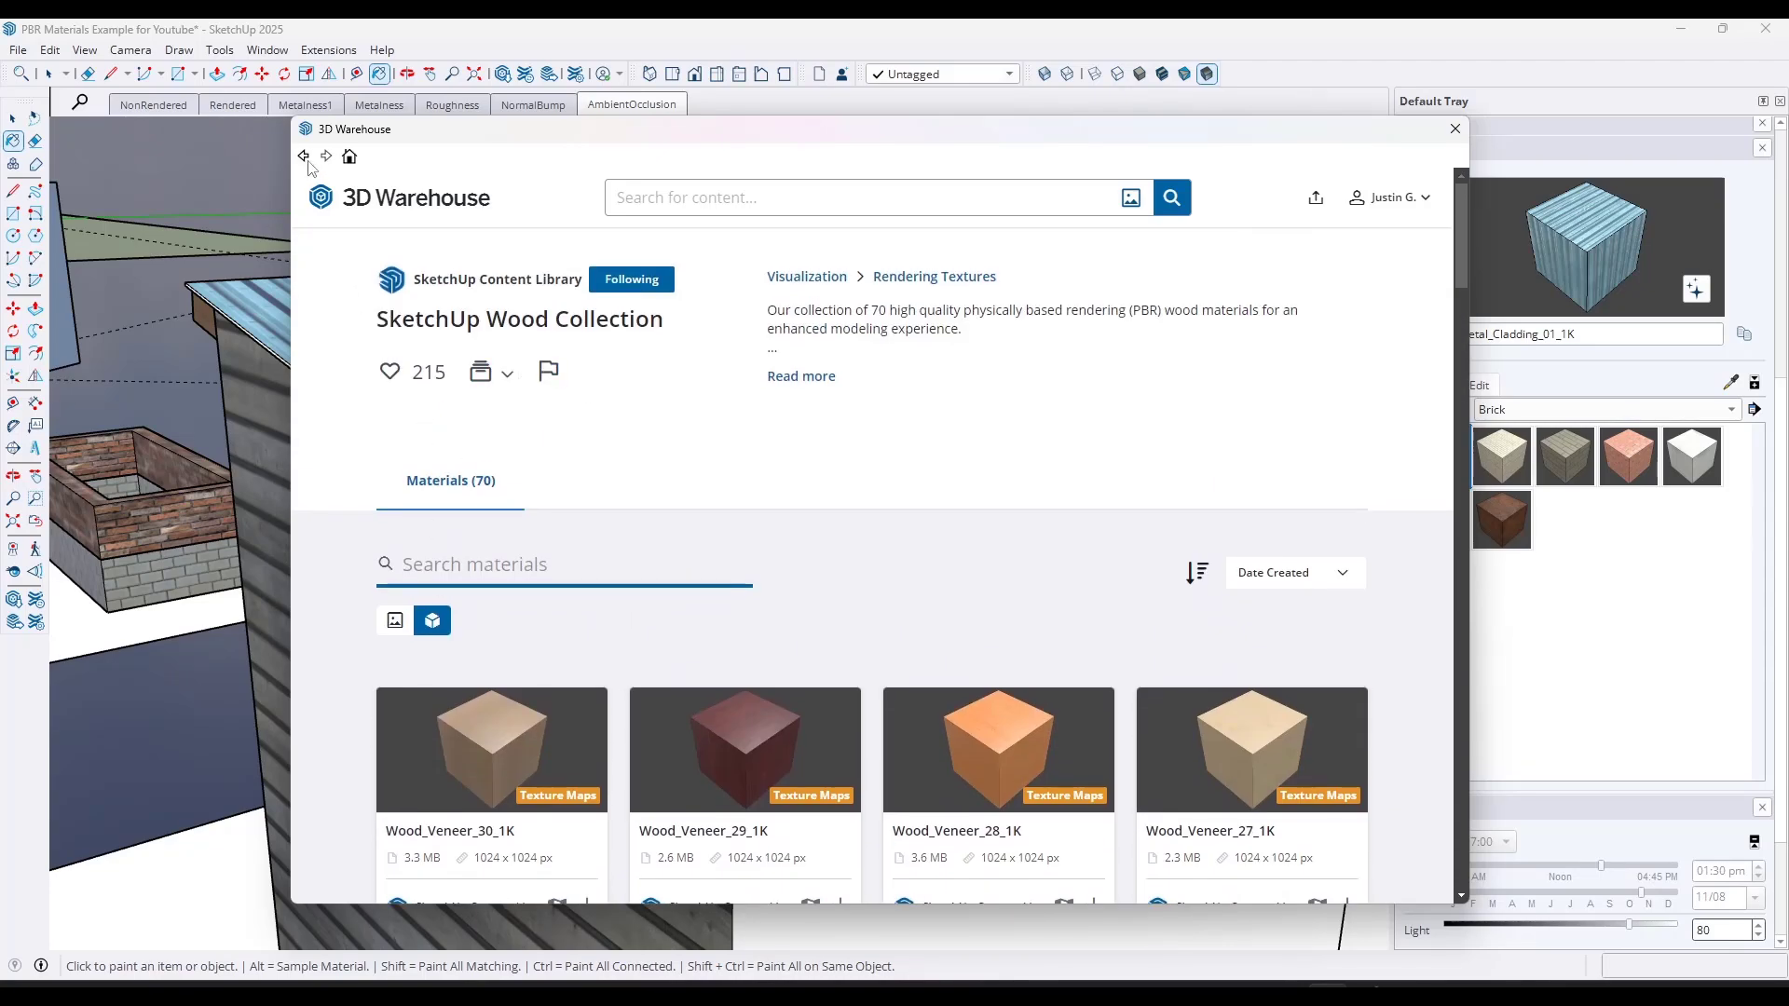
- Return to the material collections, open the metal collection and download Metal_Cladding_07_1K into the model
{"action": "left_click", "coordinate": [304, 157]}
{"action": "scroll", "coordinate": [981, 629], "scroll_direction": "down", "scroll_amount": 4}
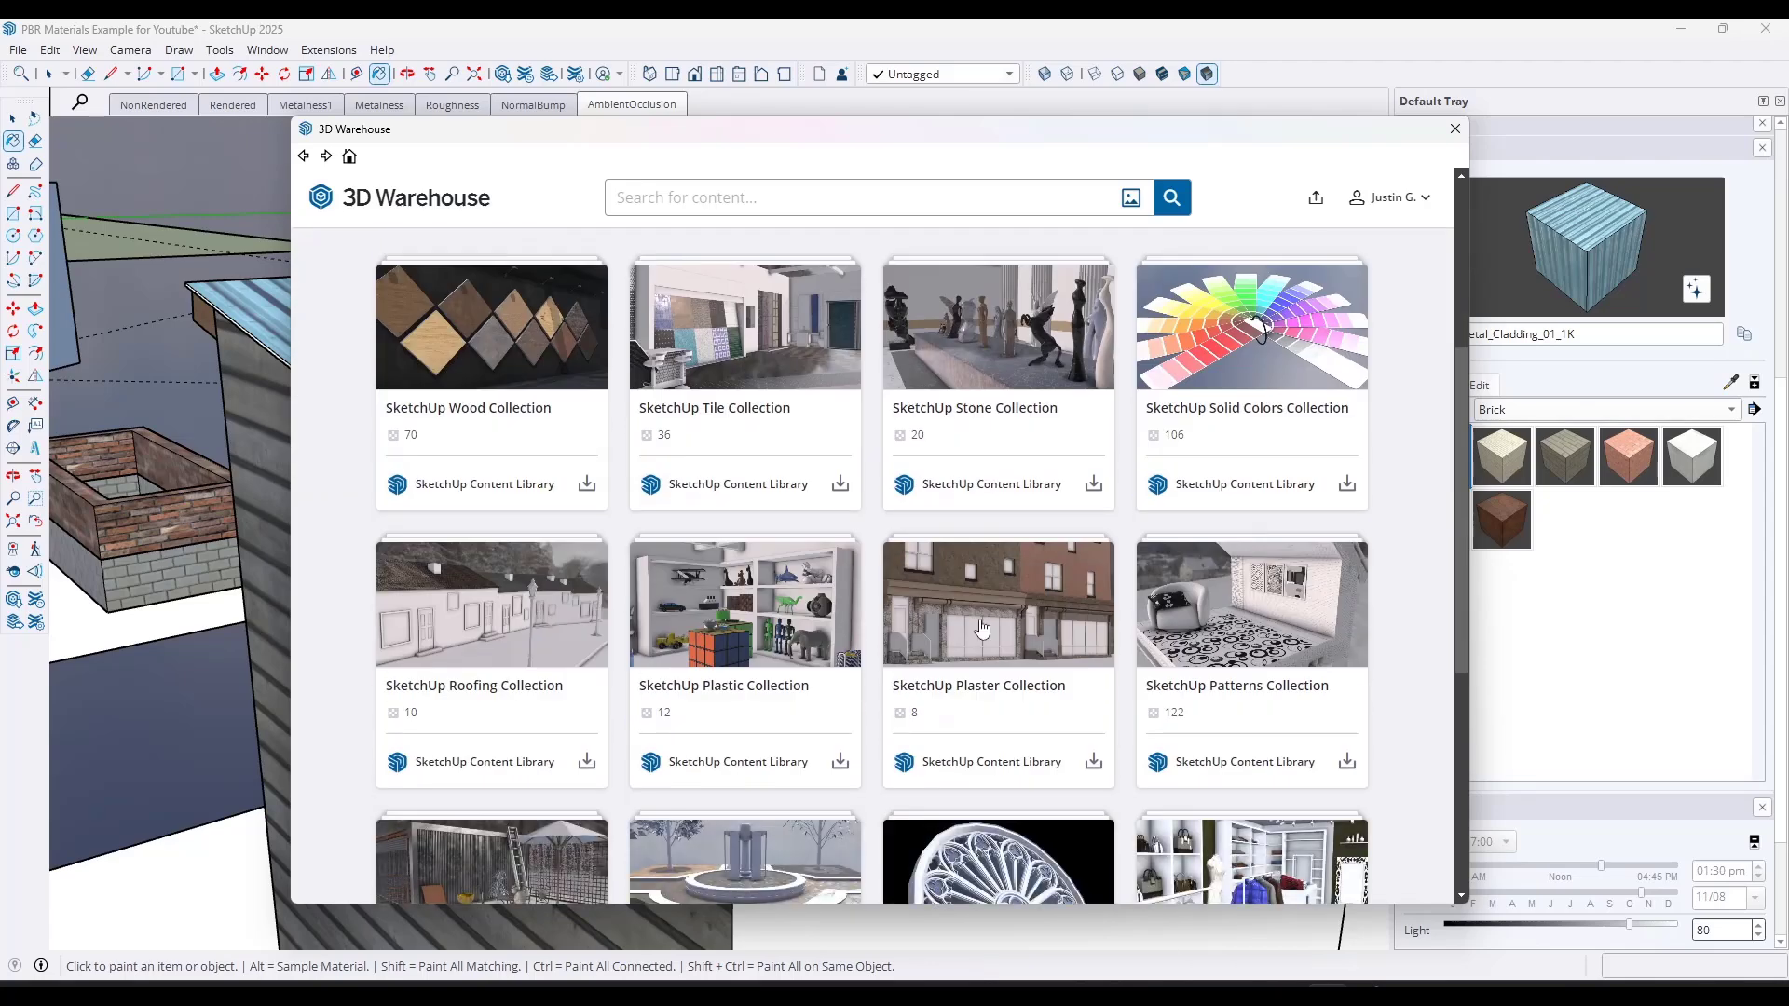
{"action": "scroll", "coordinate": [982, 628], "scroll_direction": "down", "scroll_amount": 3}
{"action": "left_click", "coordinate": [506, 643]}
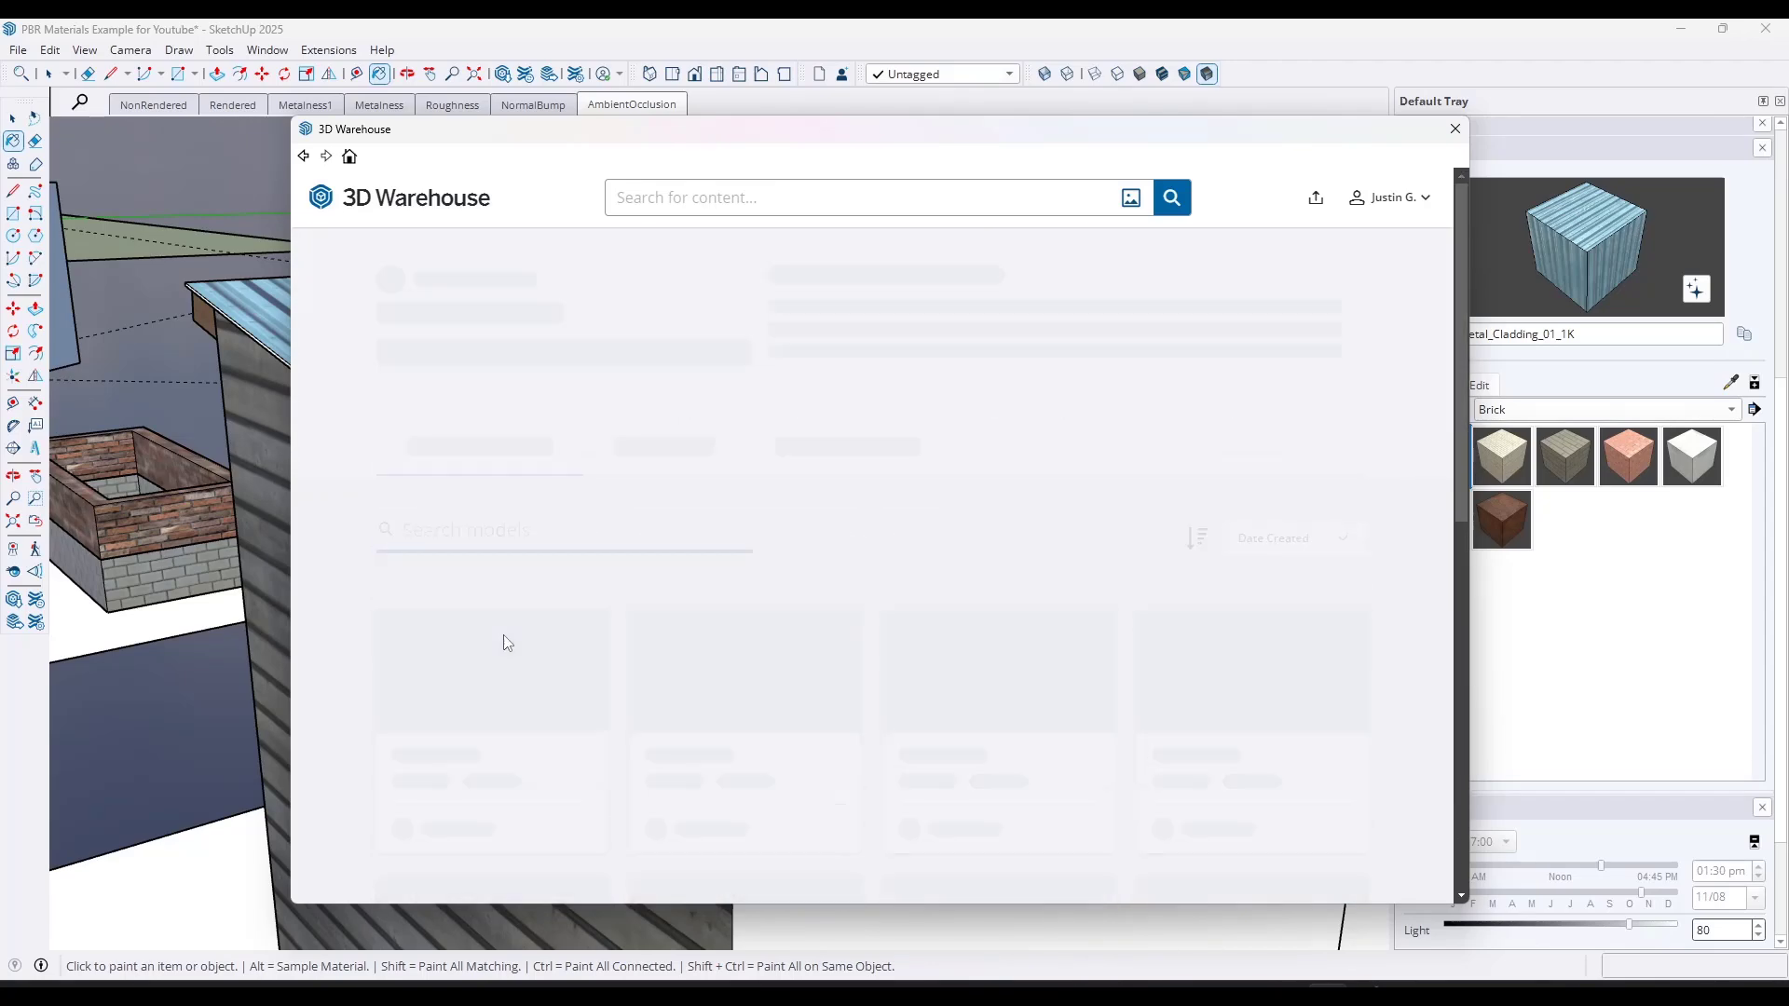
{"action": "scroll", "coordinate": [1015, 578], "scroll_direction": "down", "scroll_amount": 5}
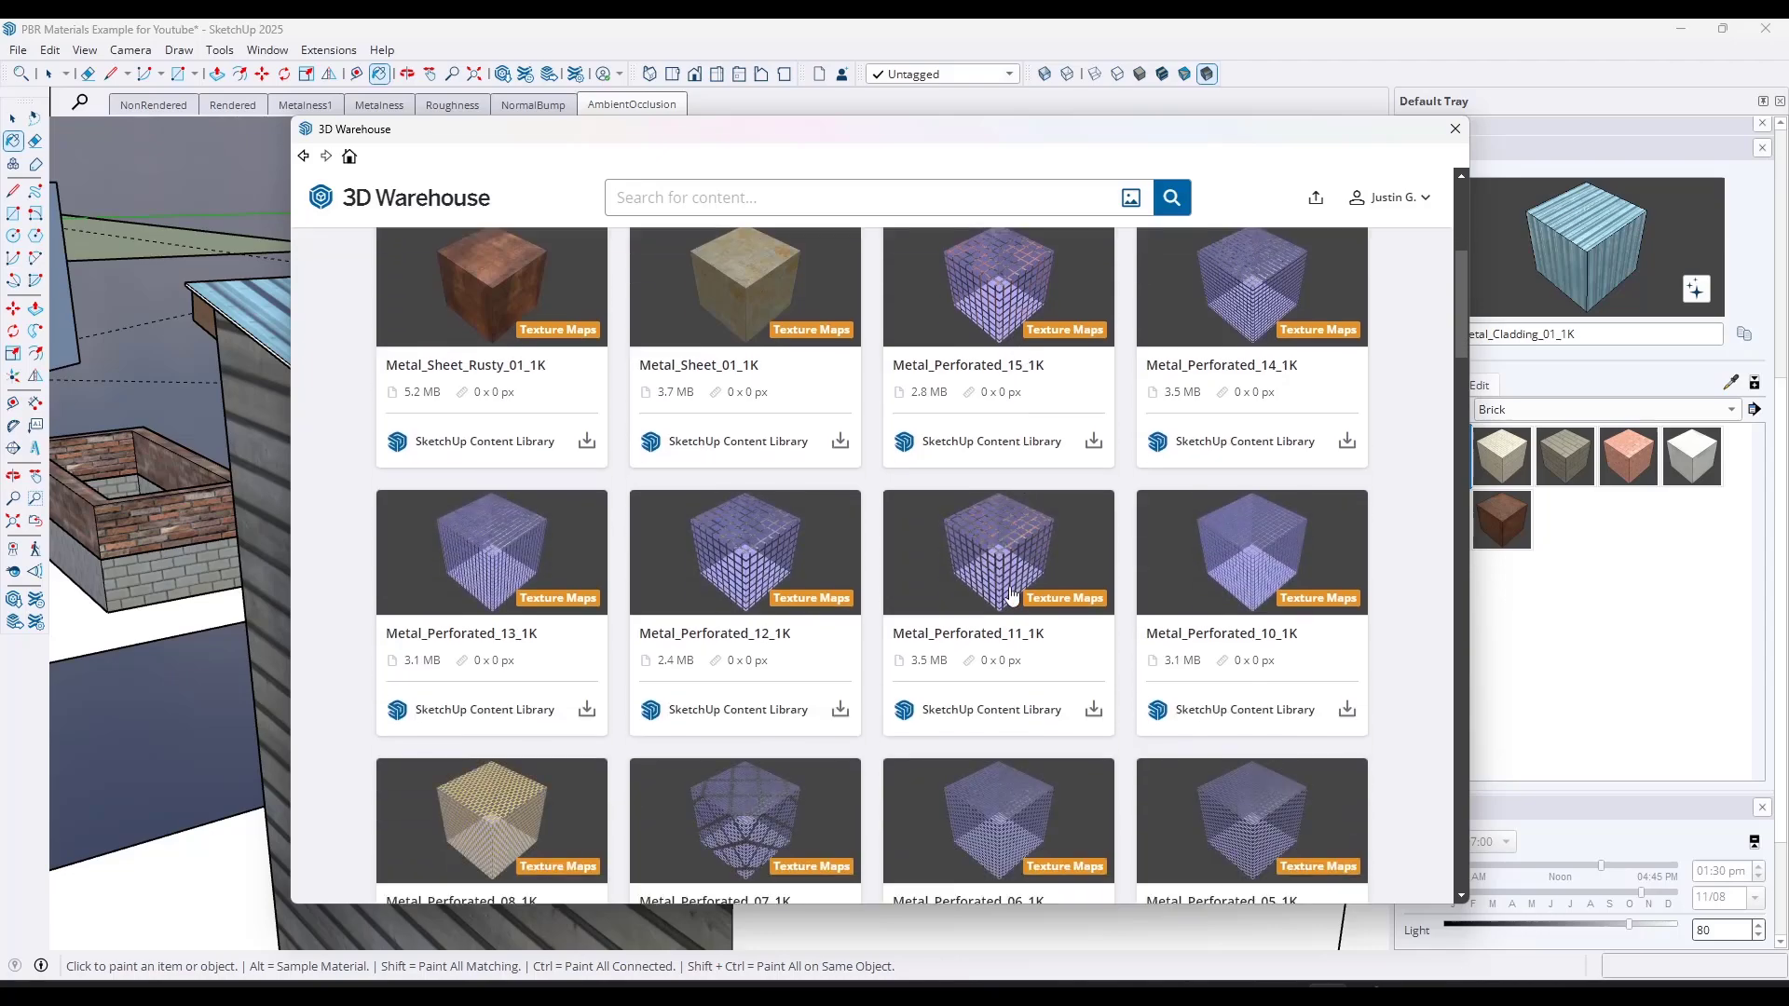
{"action": "scroll", "coordinate": [1012, 595], "scroll_direction": "down", "scroll_amount": 10}
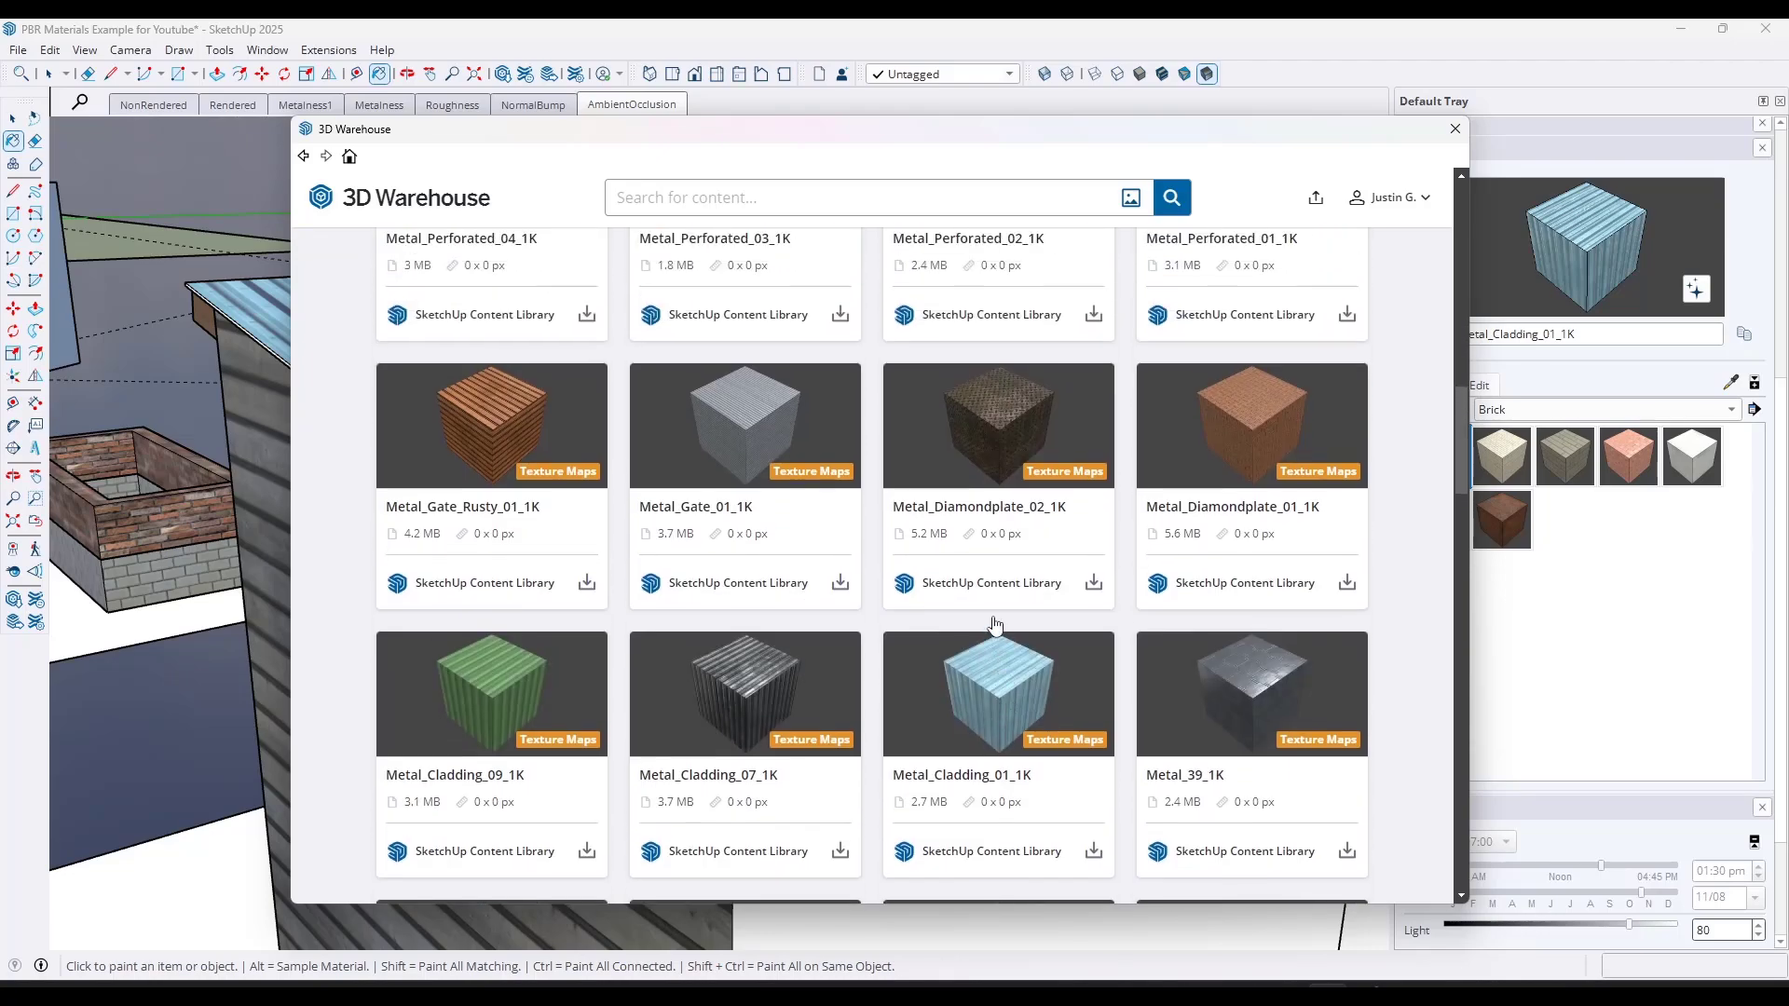
{"action": "scroll", "coordinate": [1052, 621], "scroll_direction": "down", "scroll_amount": 3}
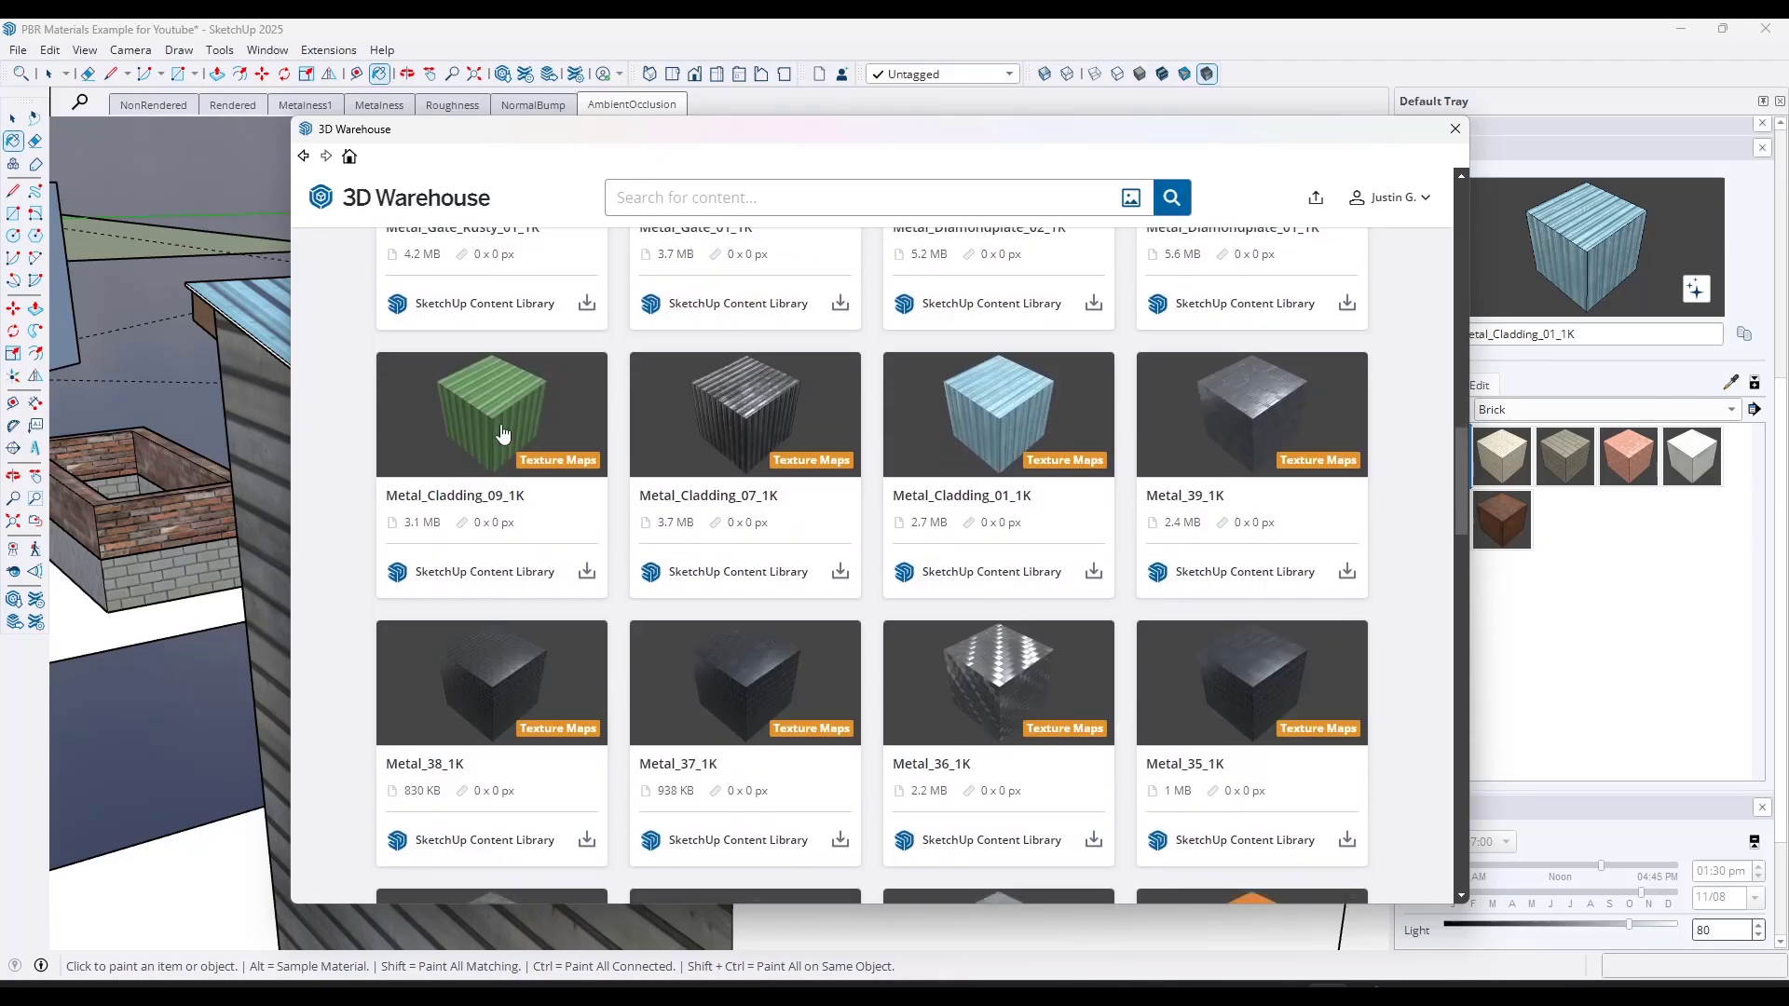
{"action": "left_click", "coordinate": [748, 420]}
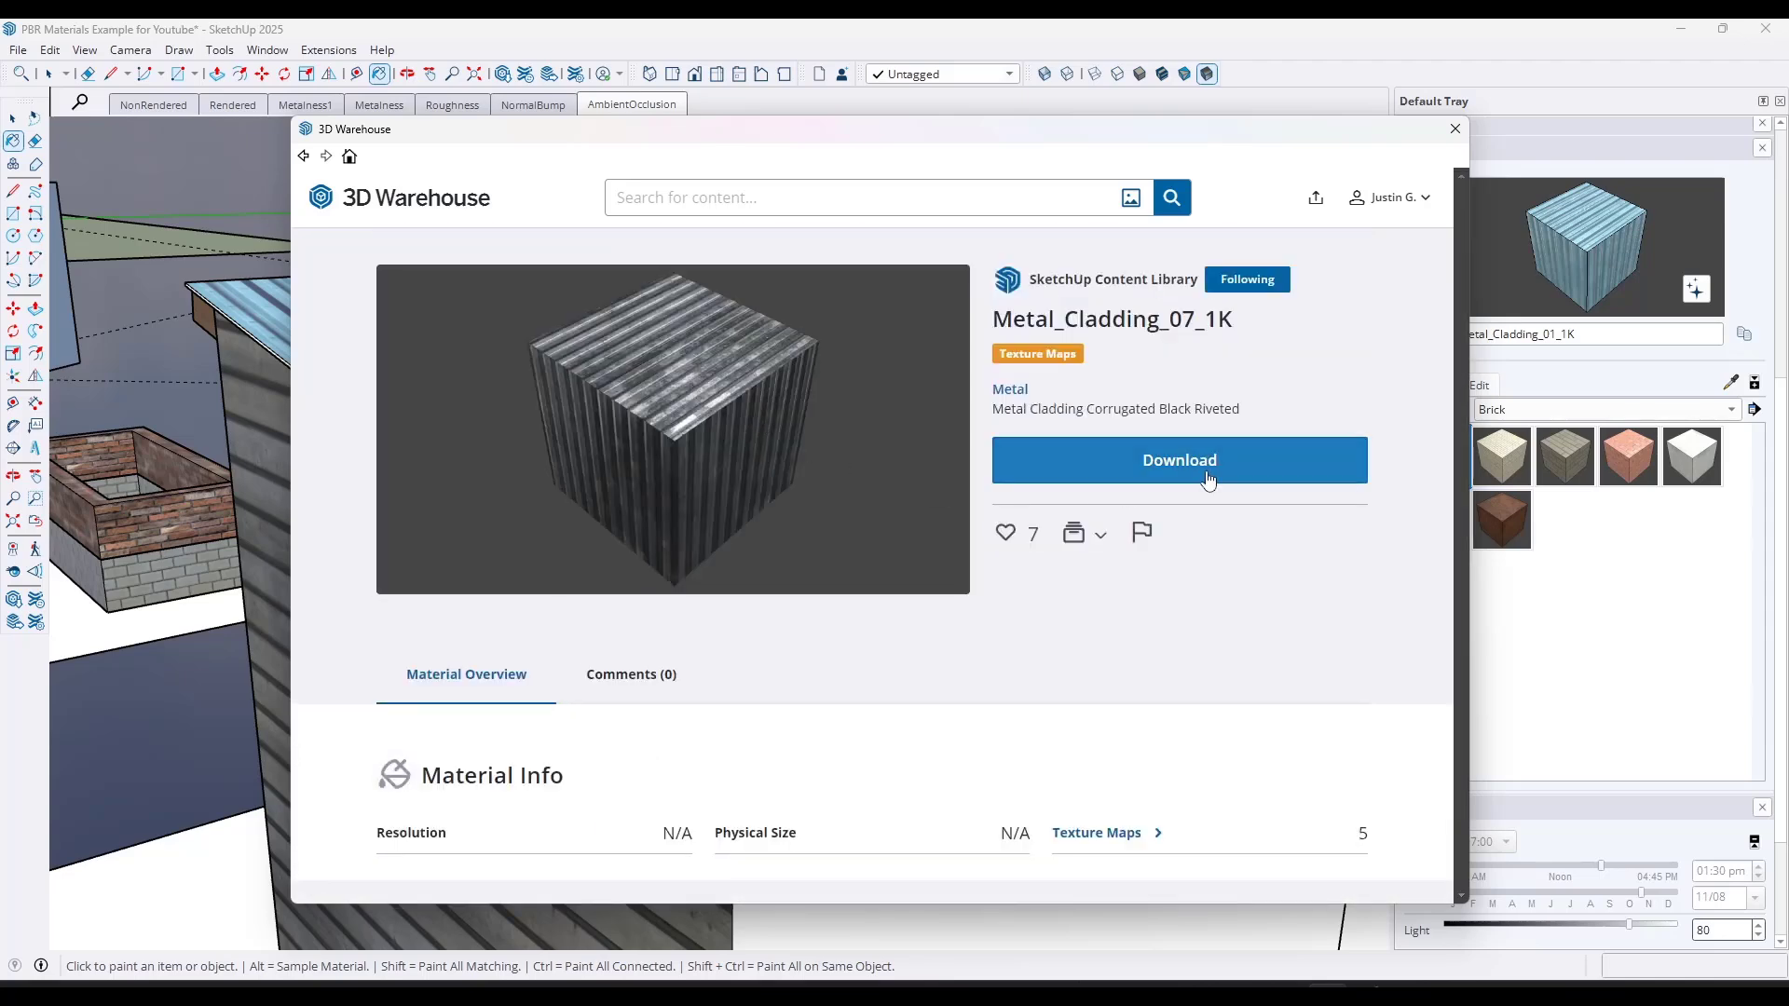
{"action": "left_click", "coordinate": [1203, 463]}
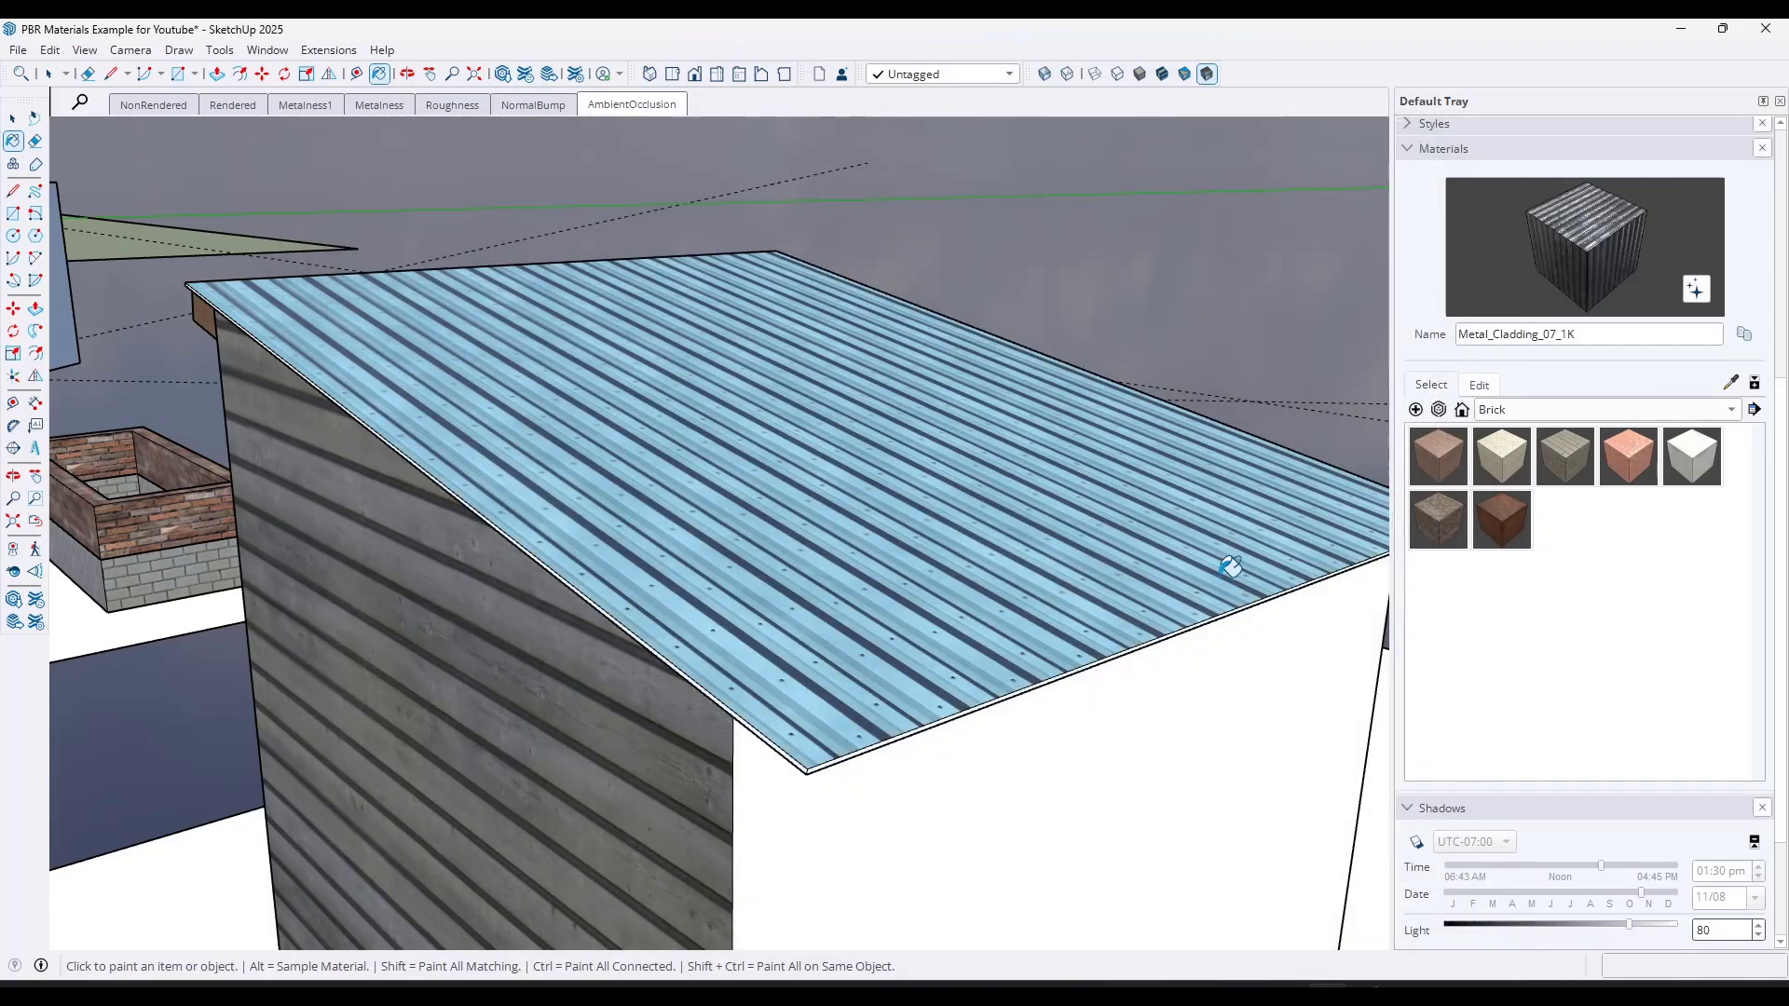
- List the In Model materials and locate Metal_Cladding_07_1K among them
{"action": "left_click", "coordinate": [1510, 410]}
{"action": "left_click", "coordinate": [1518, 363]}
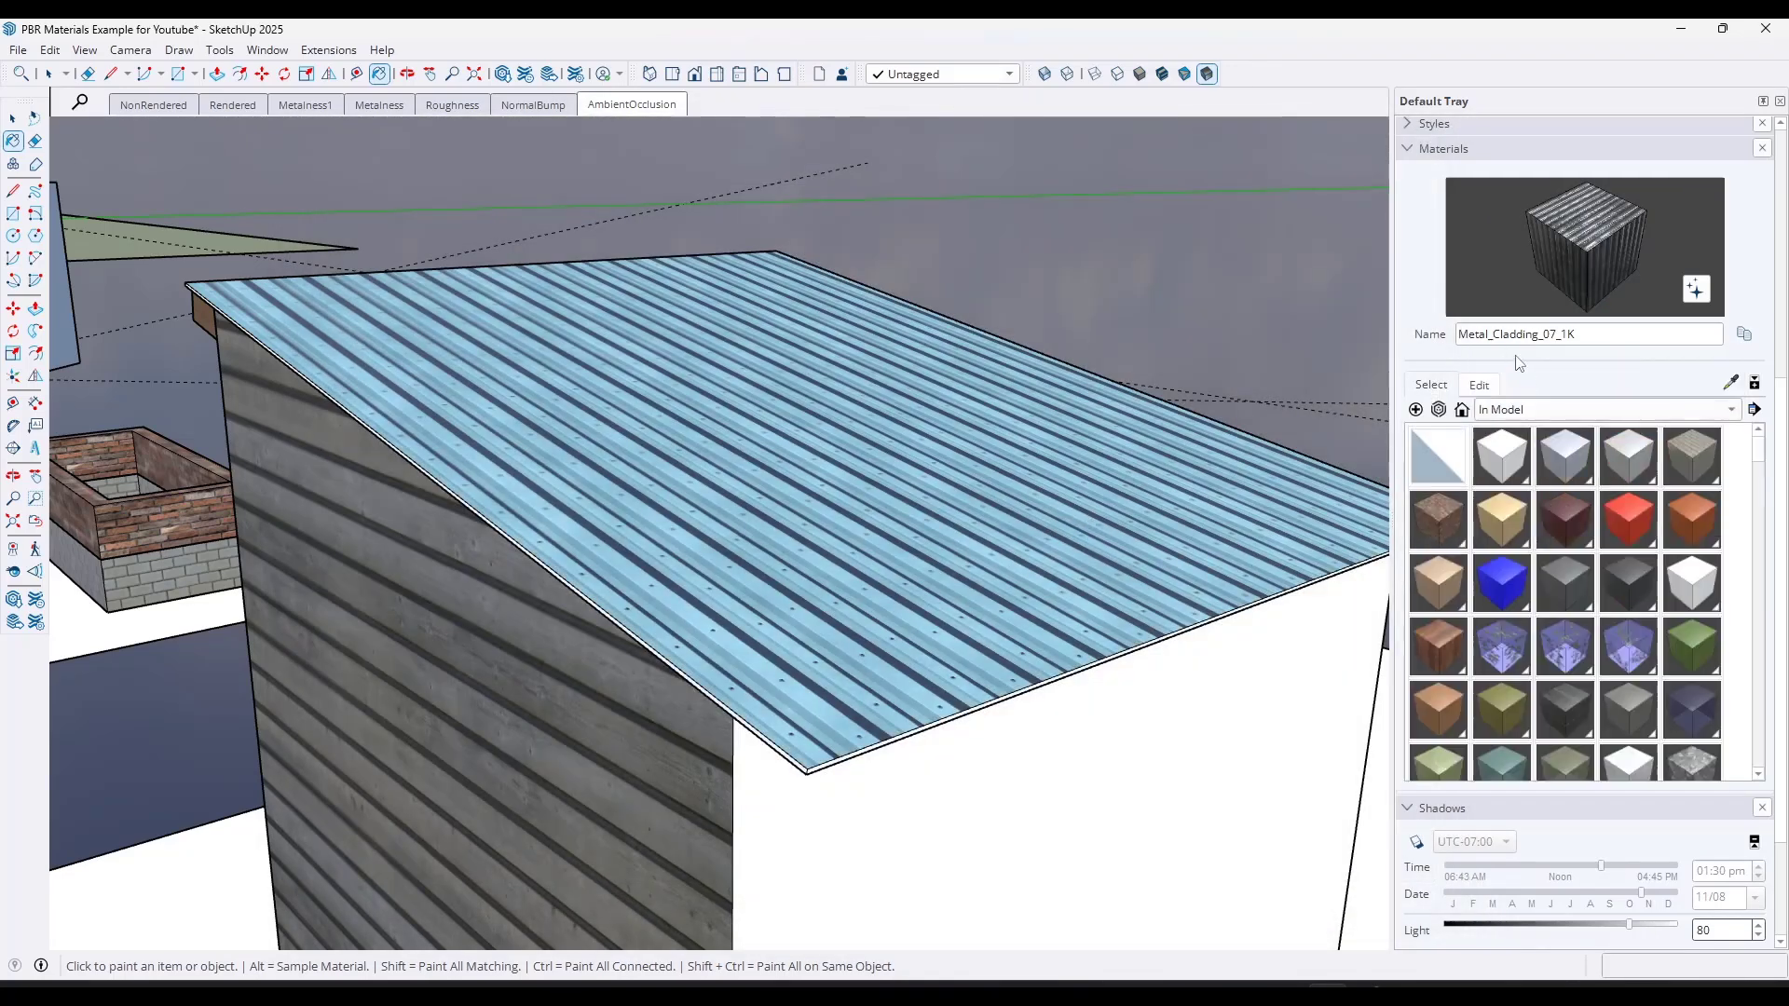
{"action": "scroll", "coordinate": [1666, 686], "scroll_direction": "down", "scroll_amount": 5}
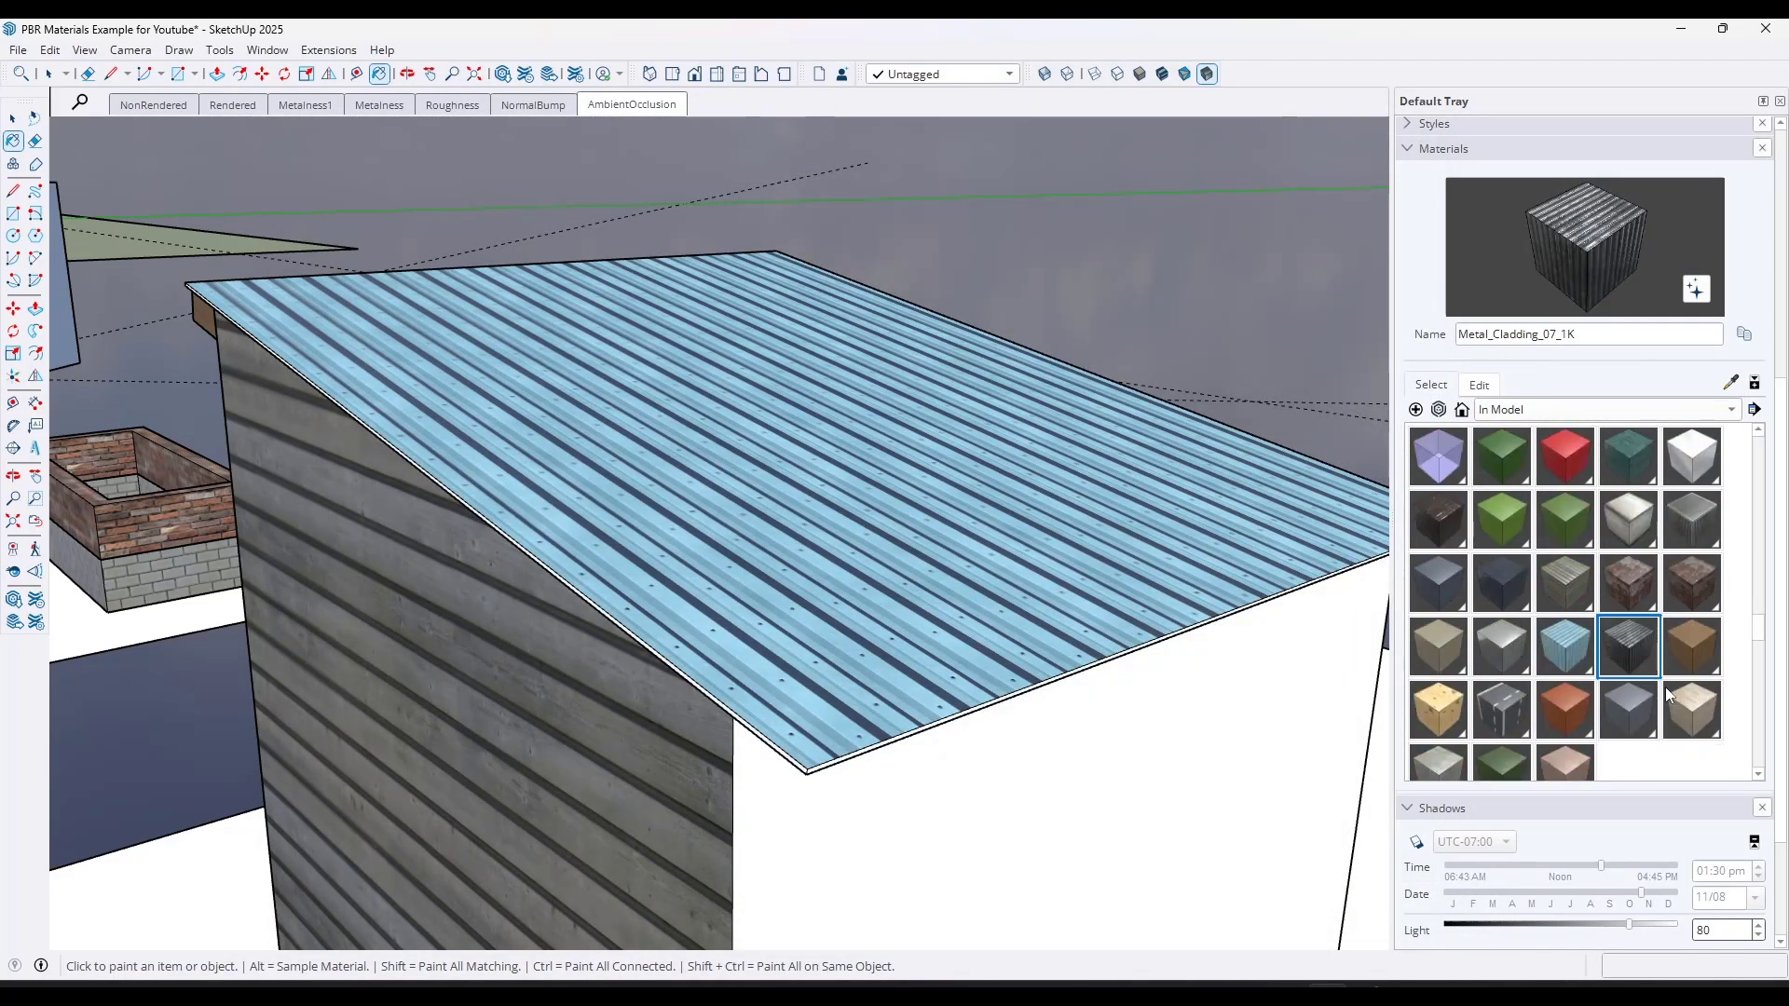
- Enter the shed group, paint its blank white wall with Metal_Cladding_07_1K and inspect the shed
{"action": "middle_click_drag", "start_coordinate": [599, 491], "coordinate": [642, 428]}
{"action": "scroll", "coordinate": [918, 731], "scroll_direction": "up", "scroll_amount": 3}
{"action": "middle_click_drag", "start_coordinate": [918, 730], "coordinate": [858, 680]}
{"action": "key", "text": "space"}
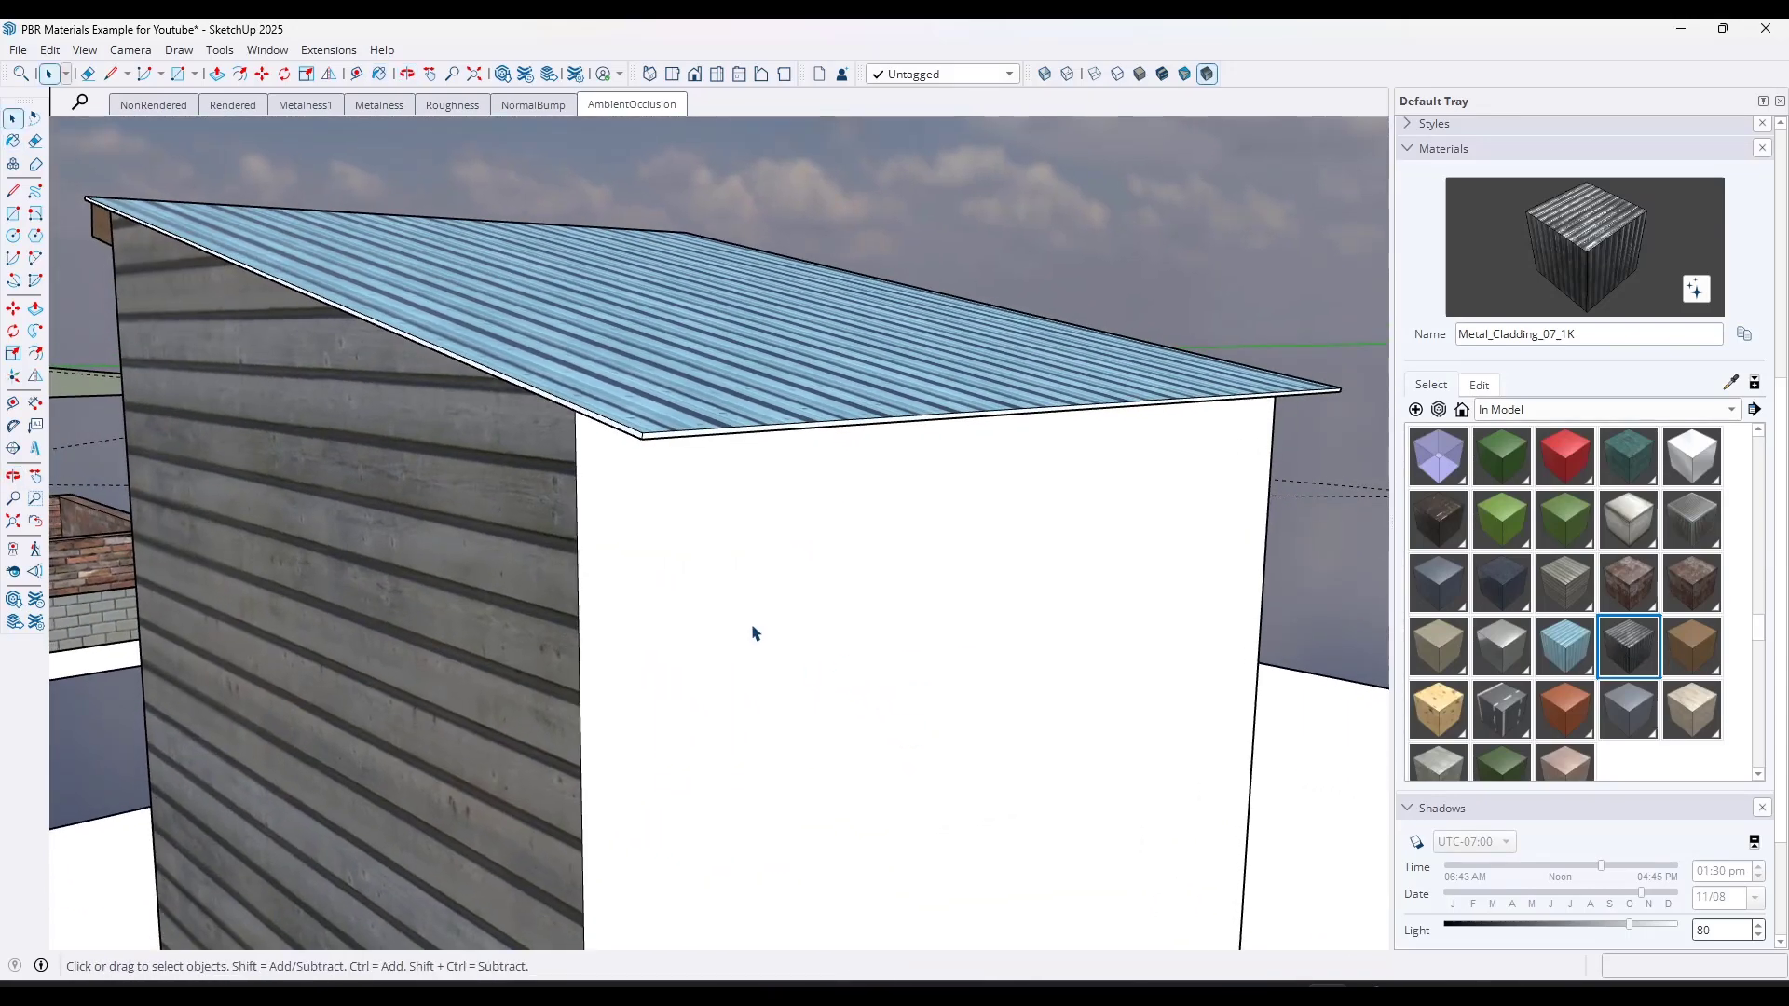
{"action": "left_click", "coordinate": [757, 622]}
{"action": "left_click", "coordinate": [762, 601]}
{"action": "left_click", "coordinate": [1551, 265]}
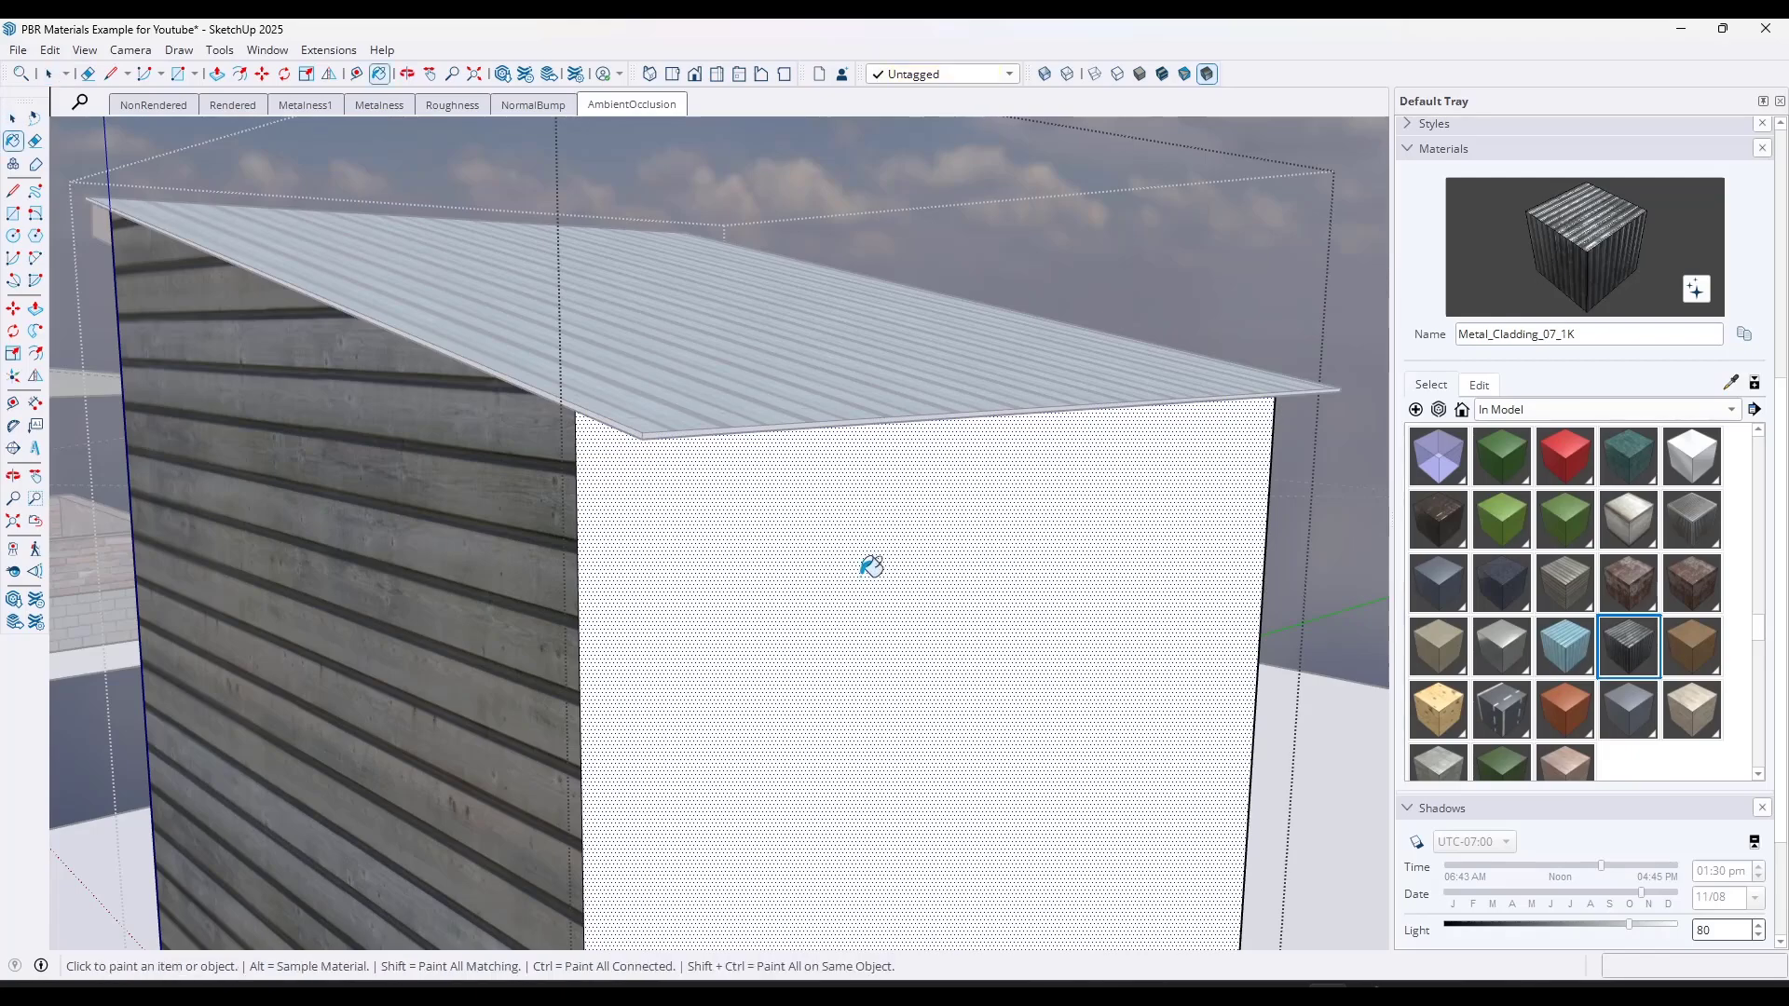
{"action": "left_click", "coordinate": [870, 564]}
{"action": "mouse_move", "coordinate": [870, 523]}
{"action": "middle_mouse_down"}
{"action": "mouse_move", "coordinate": [667, 599]}
{"action": "mouse_move", "coordinate": [1014, 618]}
{"action": "mouse_move", "coordinate": [798, 618]}
{"action": "mouse_move", "coordinate": [950, 618]}
{"action": "middle_mouse_up"}
{"action": "key", "text": "space"}
{"action": "scroll", "coordinate": [826, 507], "scroll_direction": "down", "scroll_amount": 8}
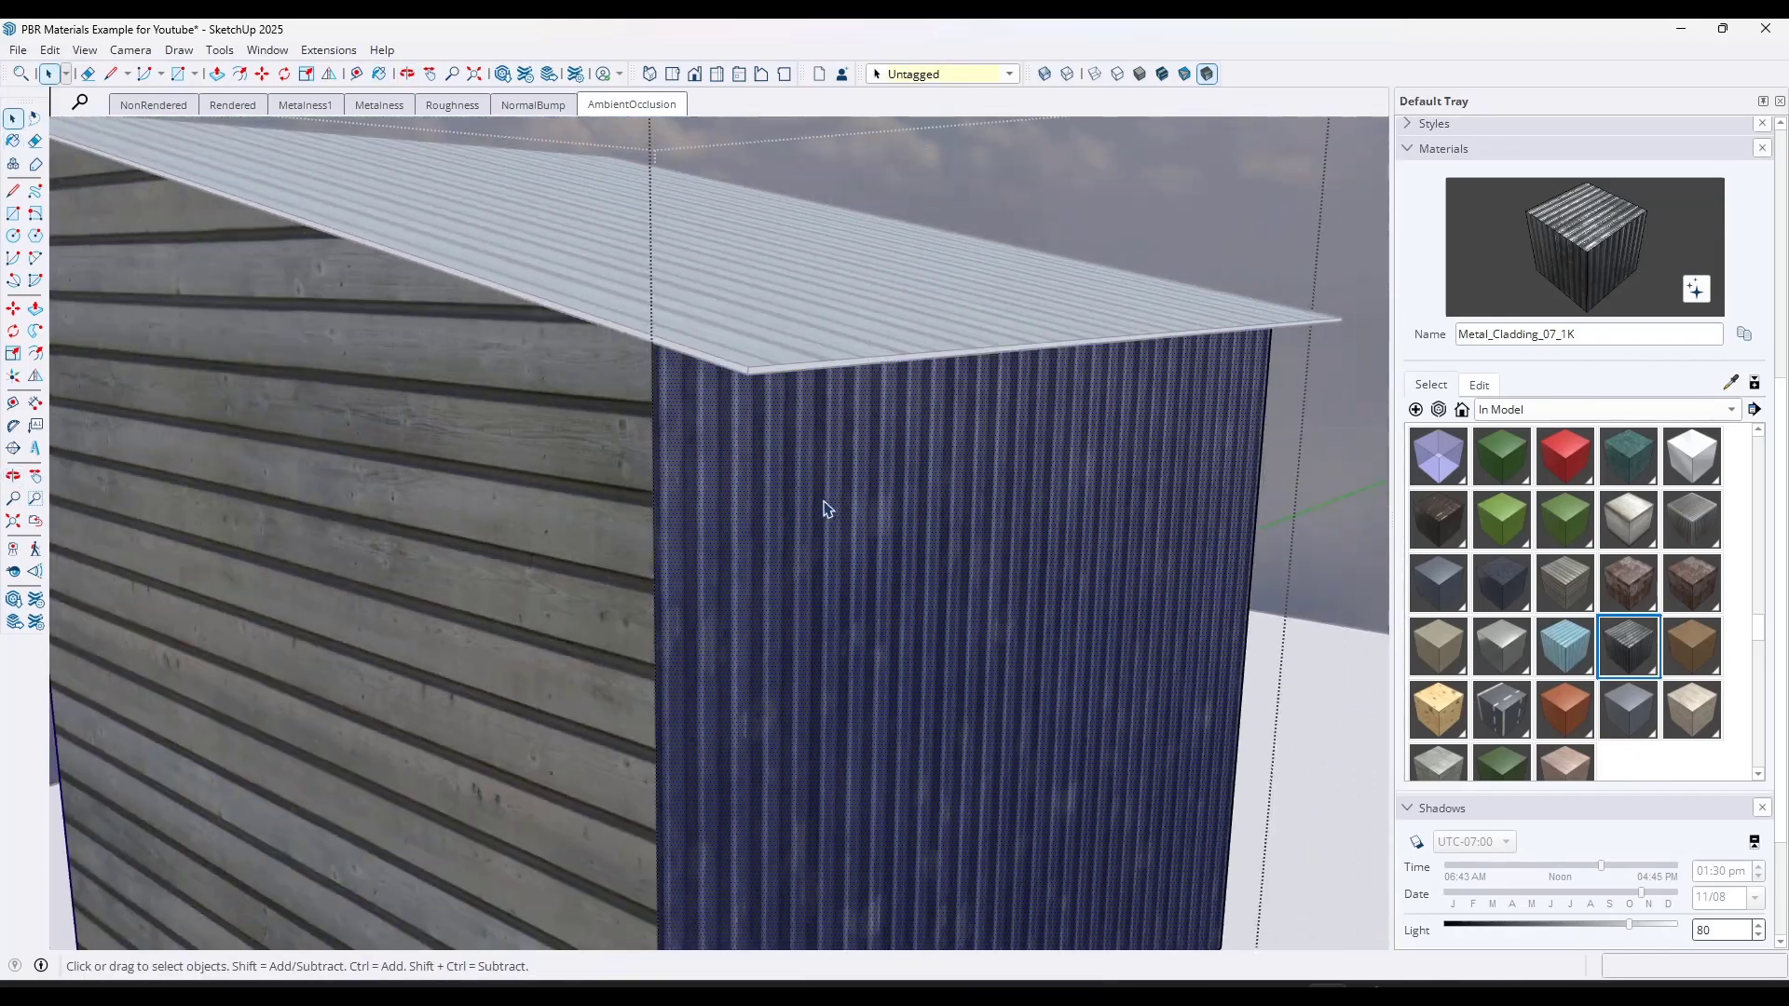
{"action": "middle_click_drag", "start_coordinate": [950, 411], "coordinate": [962, 474]}
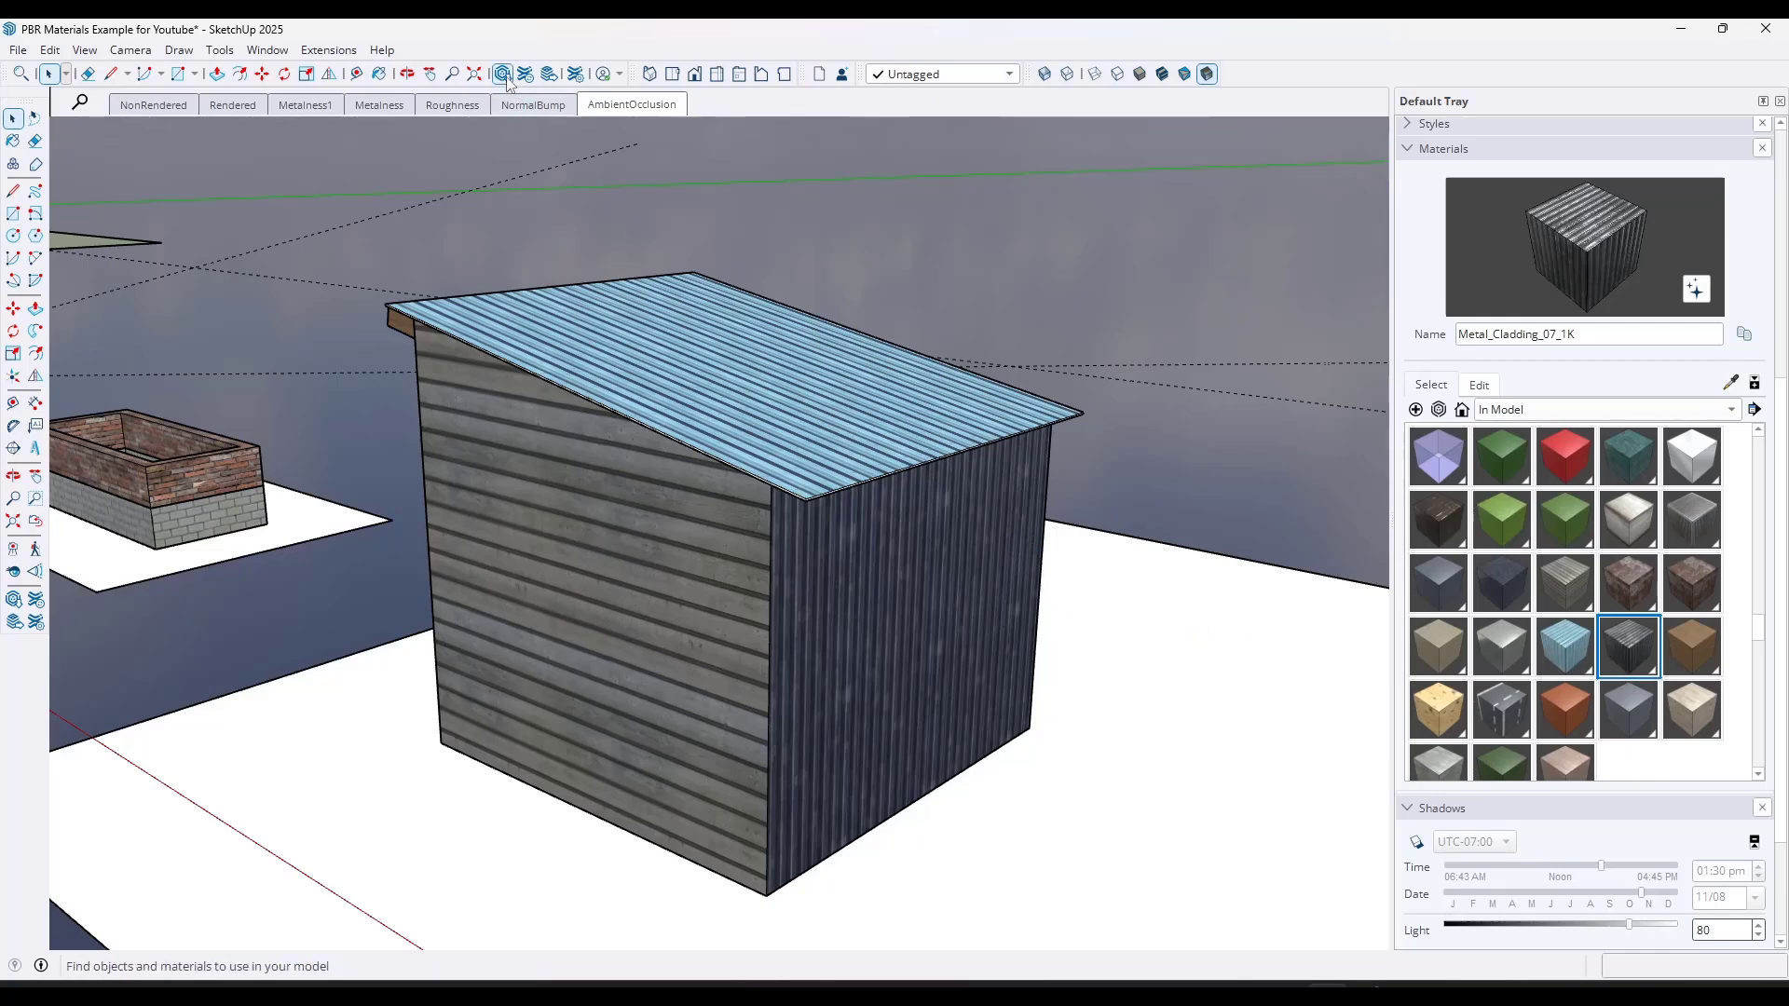
- Open a new SketchUp window and go to the SketchUp Content Library's Materials collections in 3D Warehouse
{"action": "right_click", "coordinate": [1323, 995]}
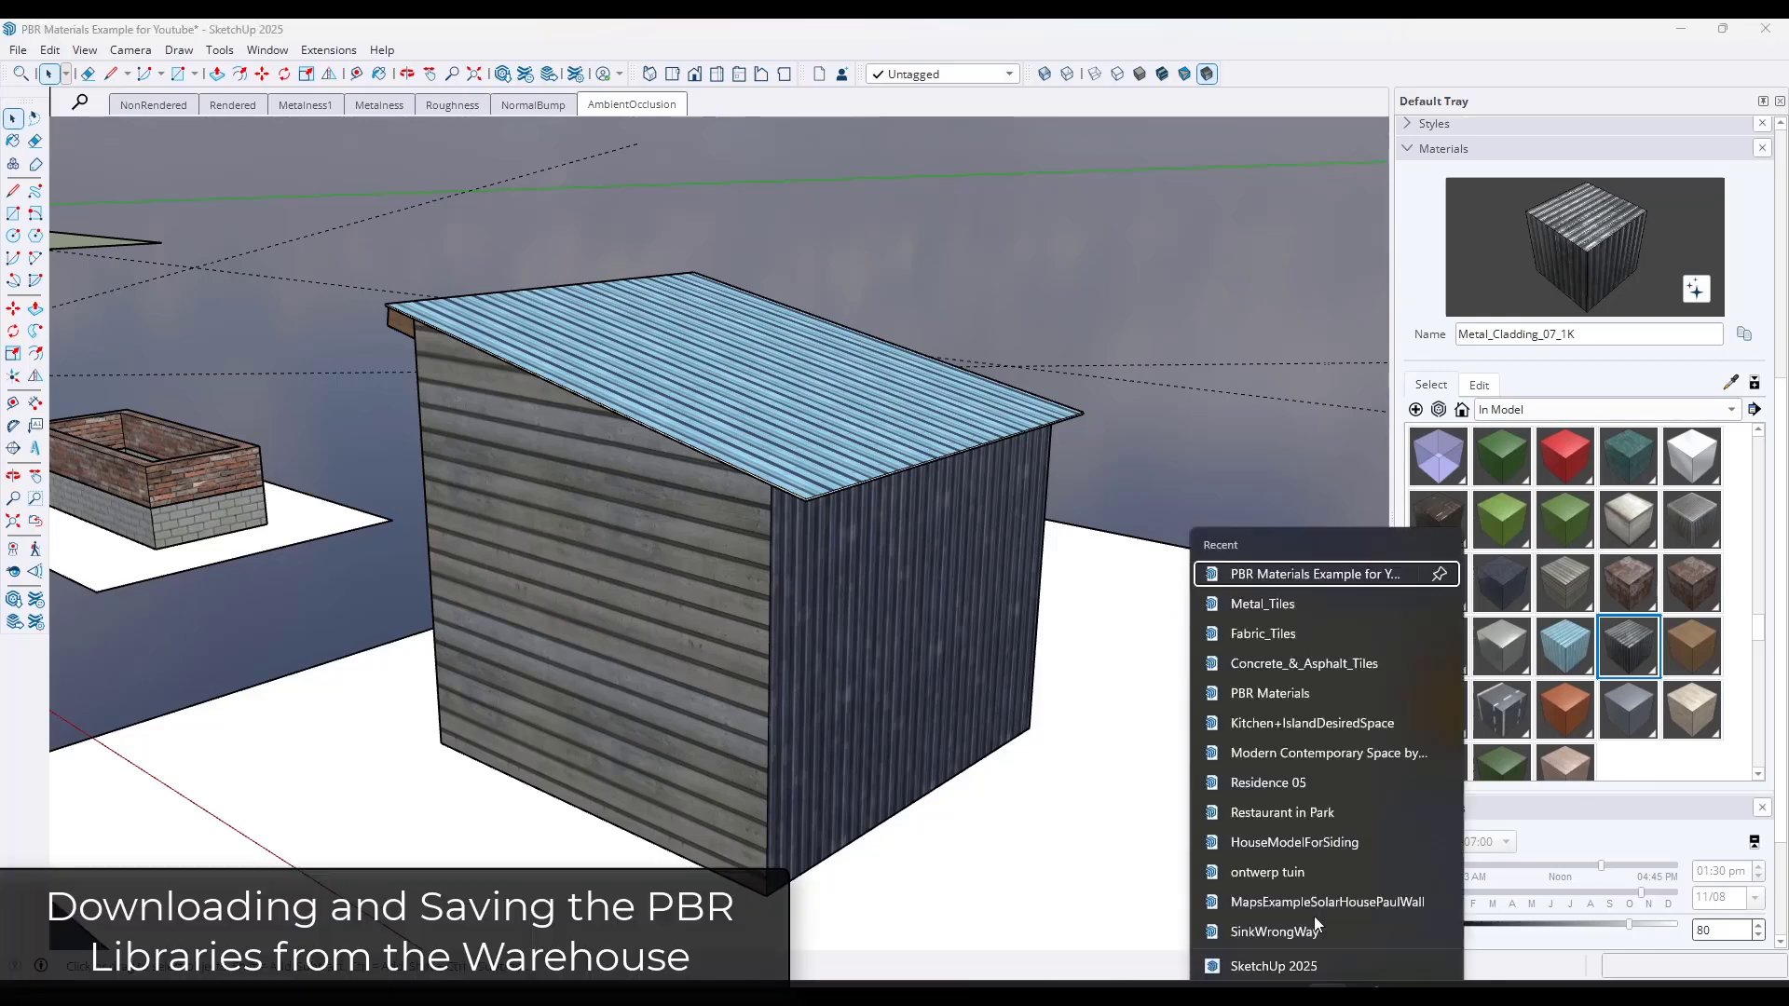
{"action": "left_click", "coordinate": [1272, 892]}
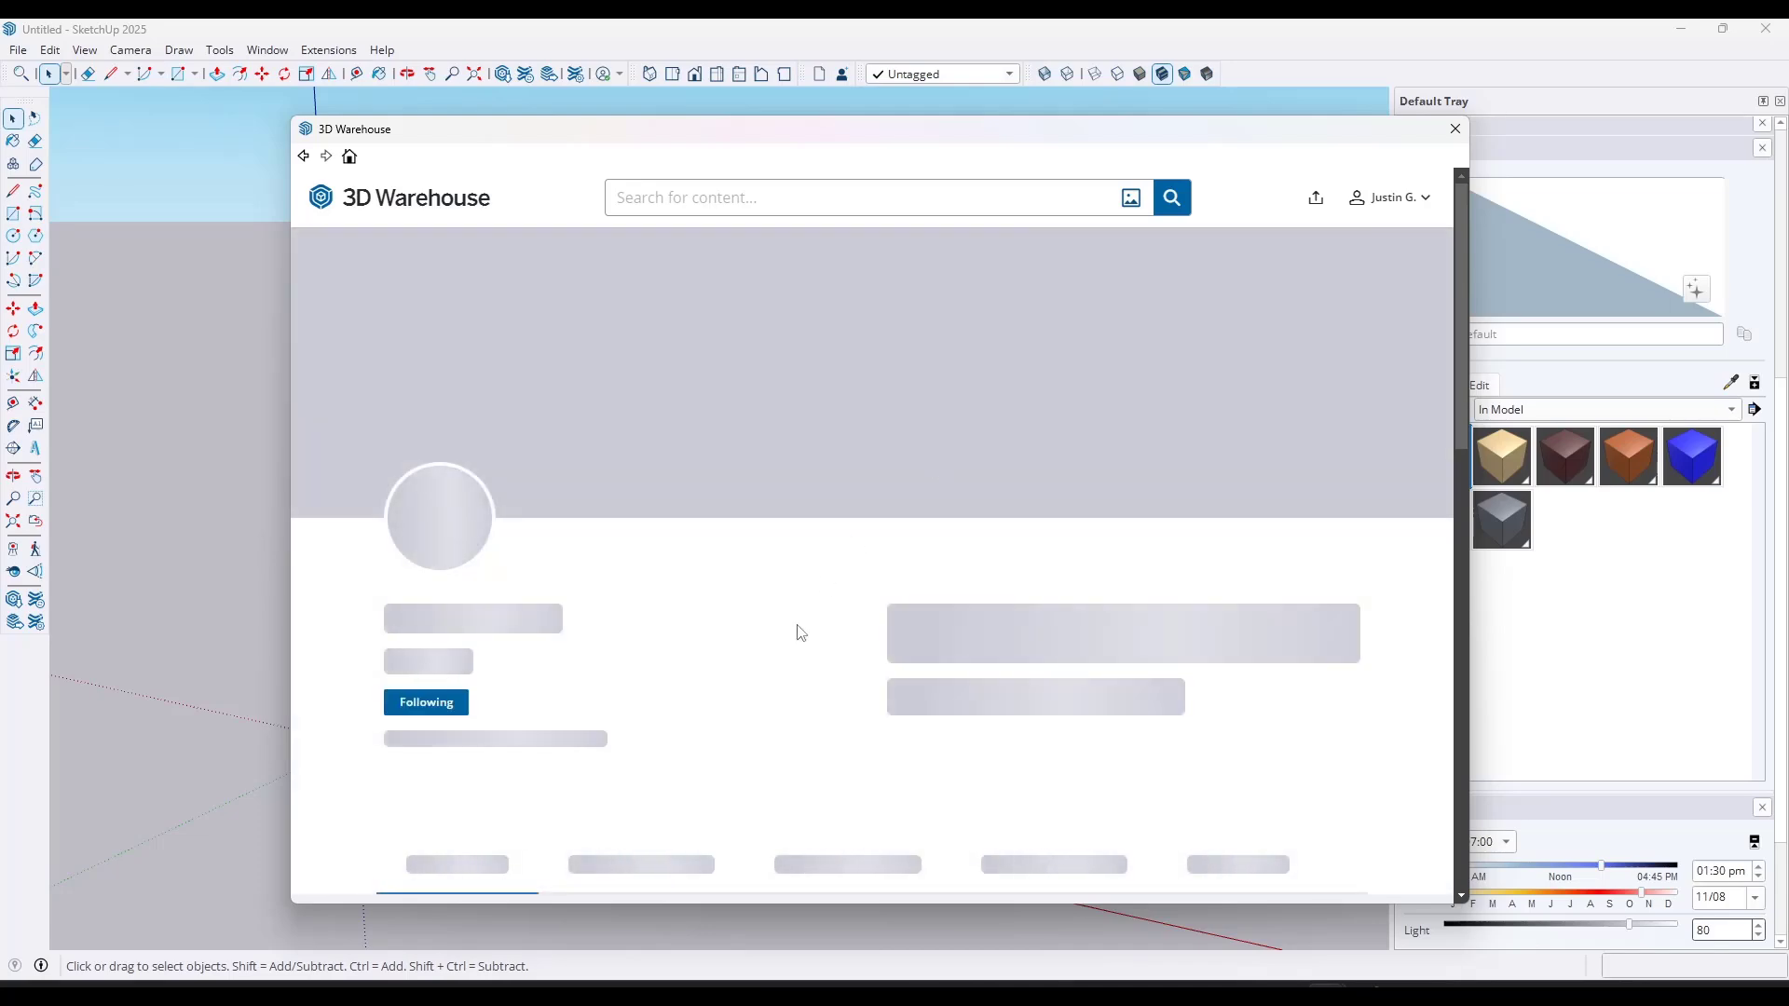
{"action": "scroll", "coordinate": [820, 549], "scroll_direction": "down", "scroll_amount": 4}
{"action": "left_click", "coordinate": [732, 697]}
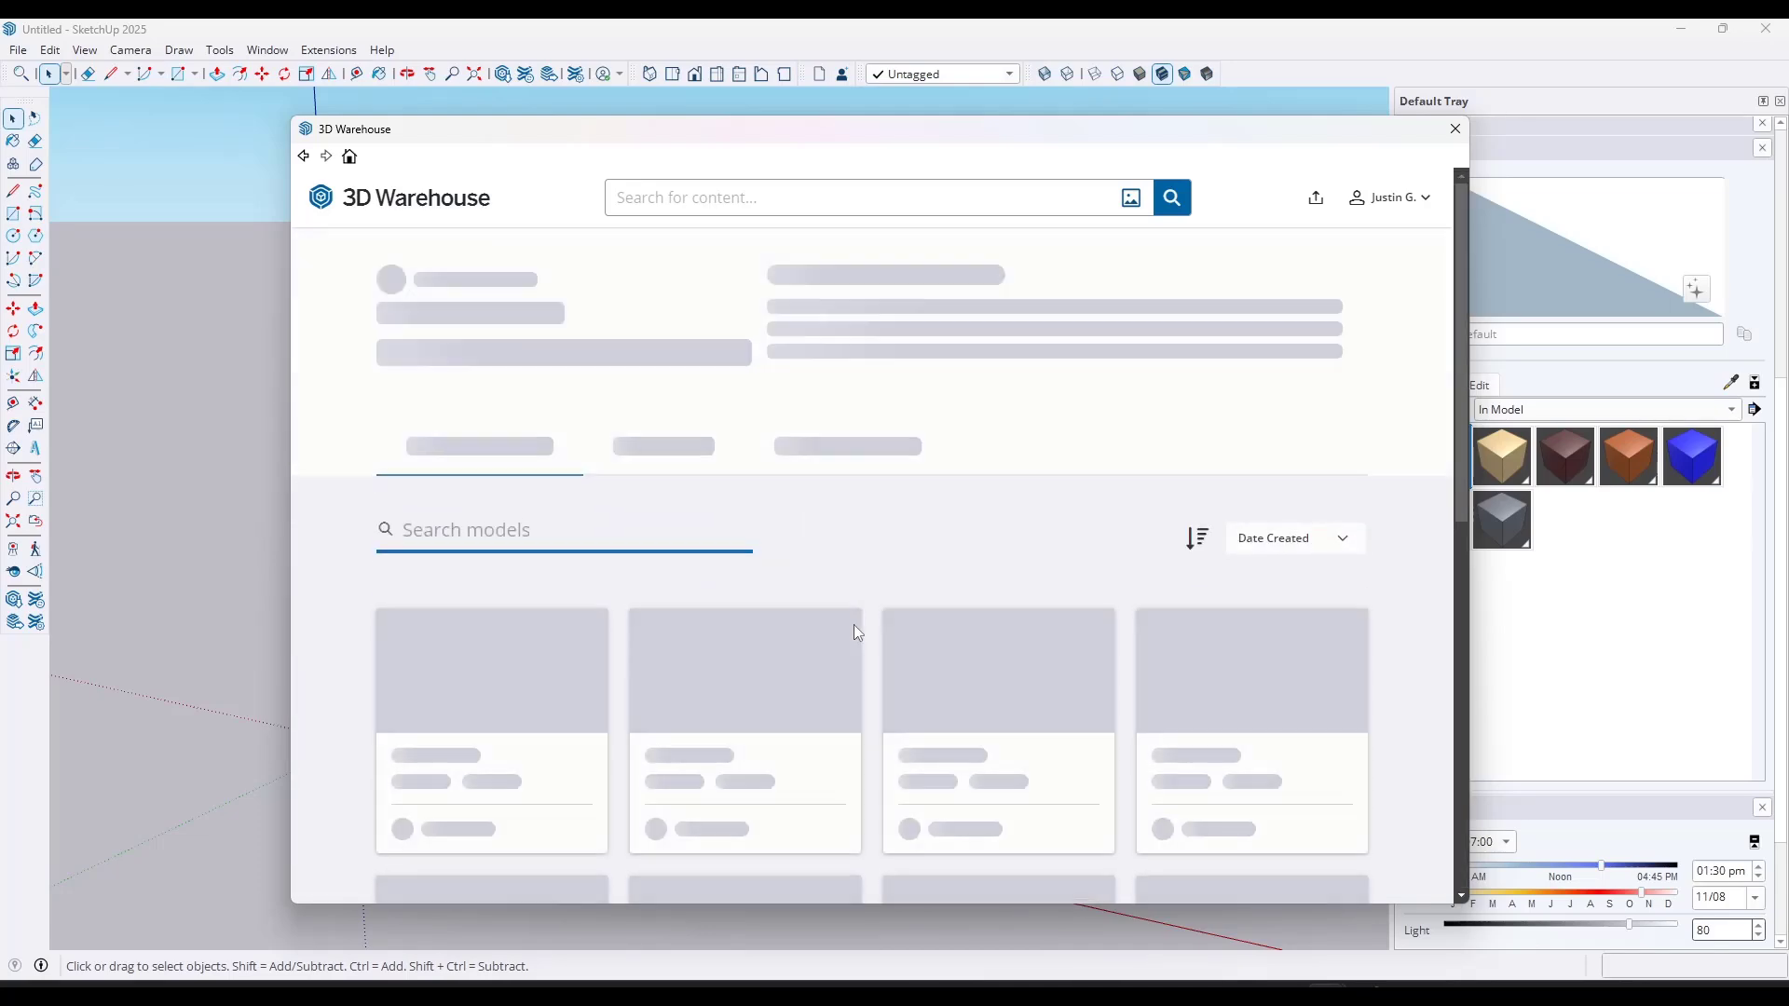
{"action": "scroll", "coordinate": [585, 492], "scroll_direction": "down", "scroll_amount": 2}
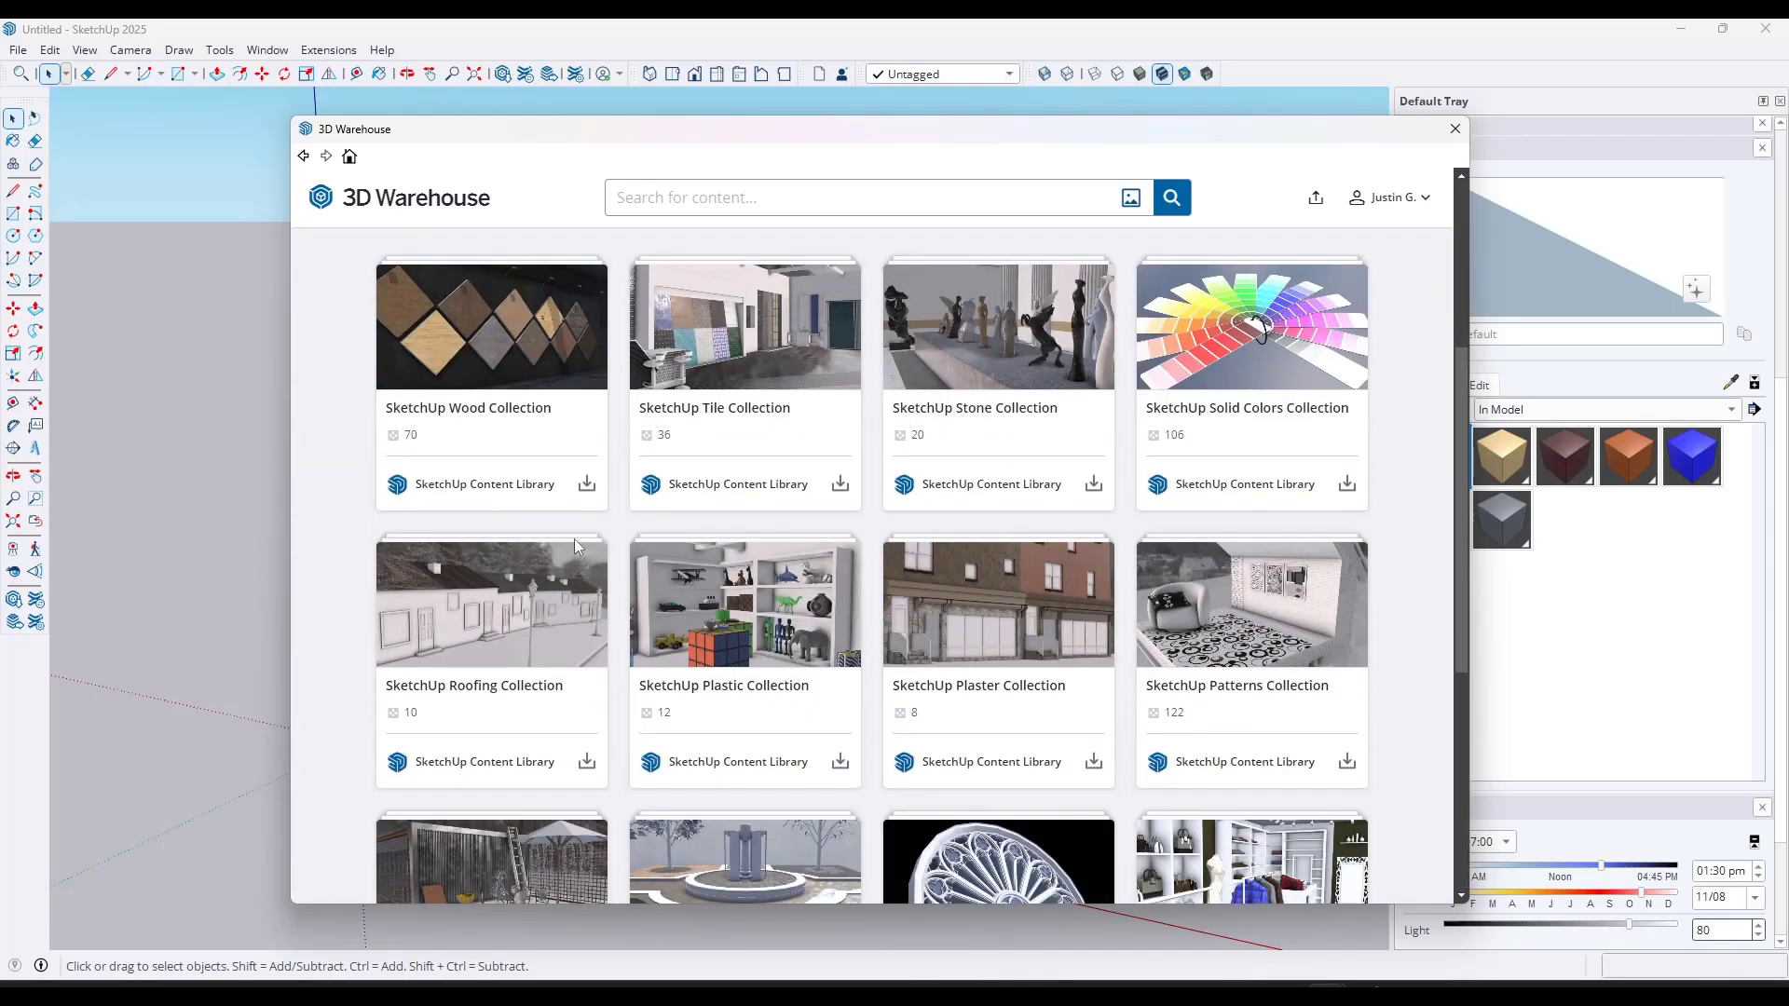
- Download the SketchUp Wood Collection into the new model and place its swatch board at the origin
{"action": "left_click", "coordinate": [587, 486]}
{"action": "left_click", "coordinate": [793, 544]}
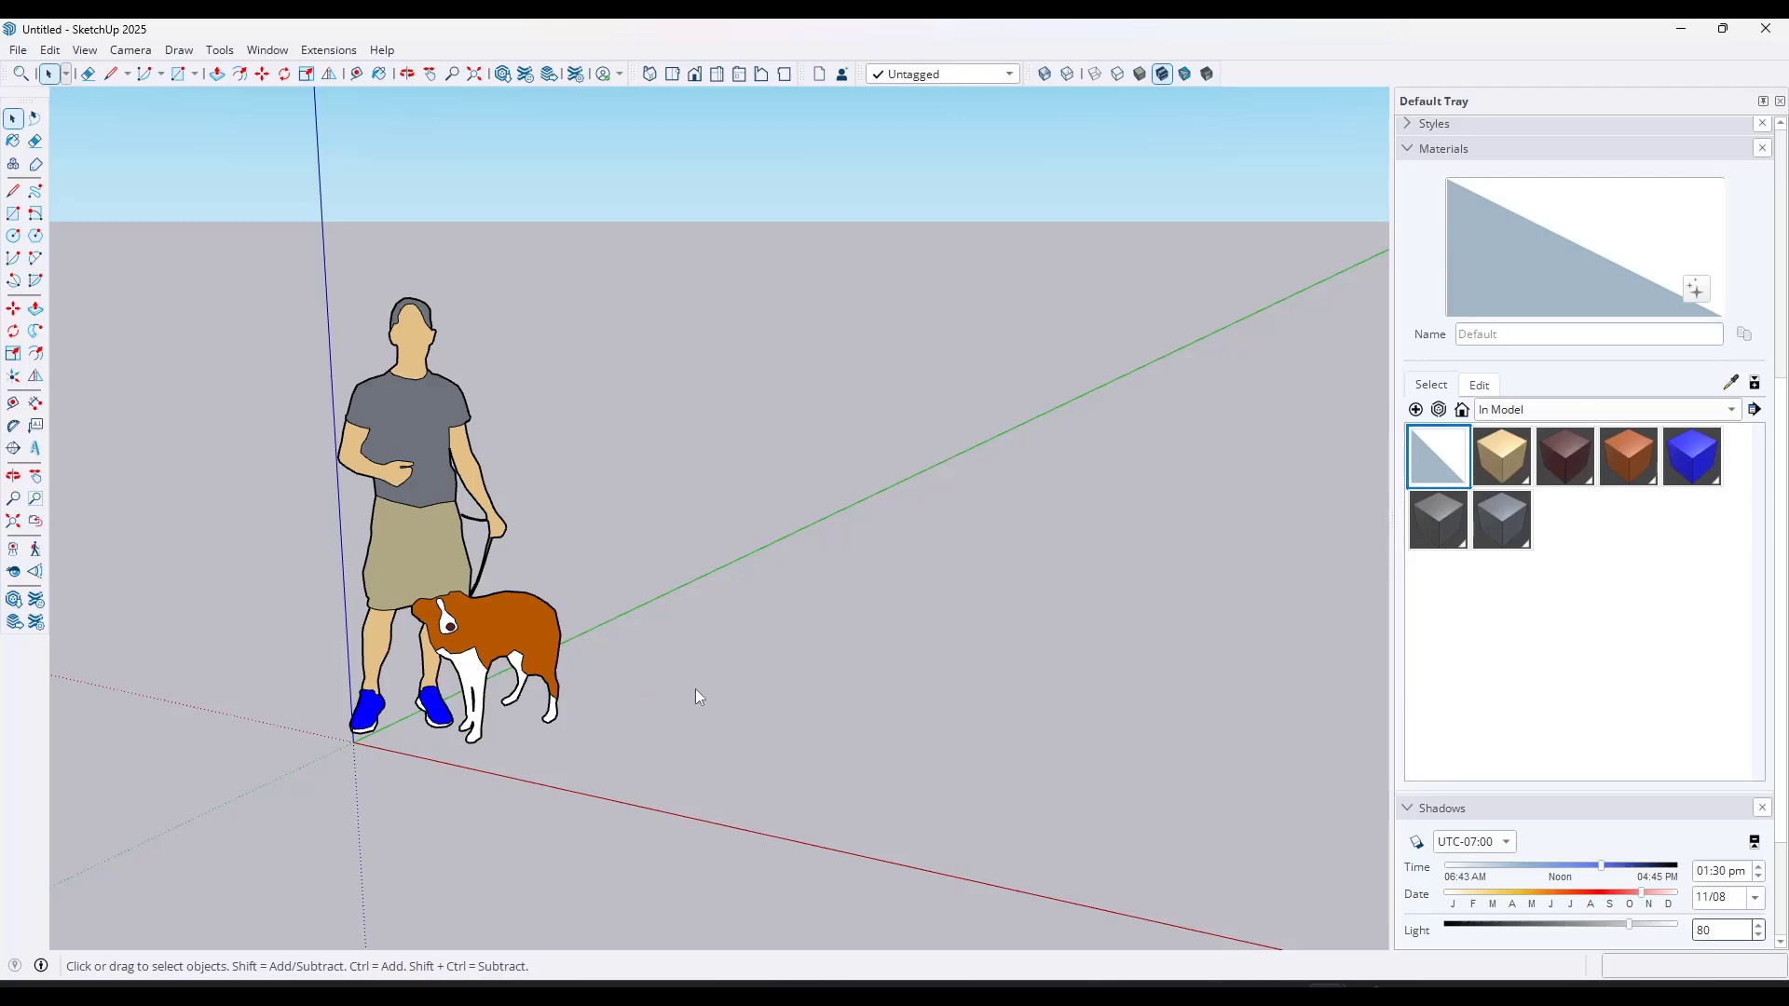
{"action": "left_click", "coordinate": [353, 743]}
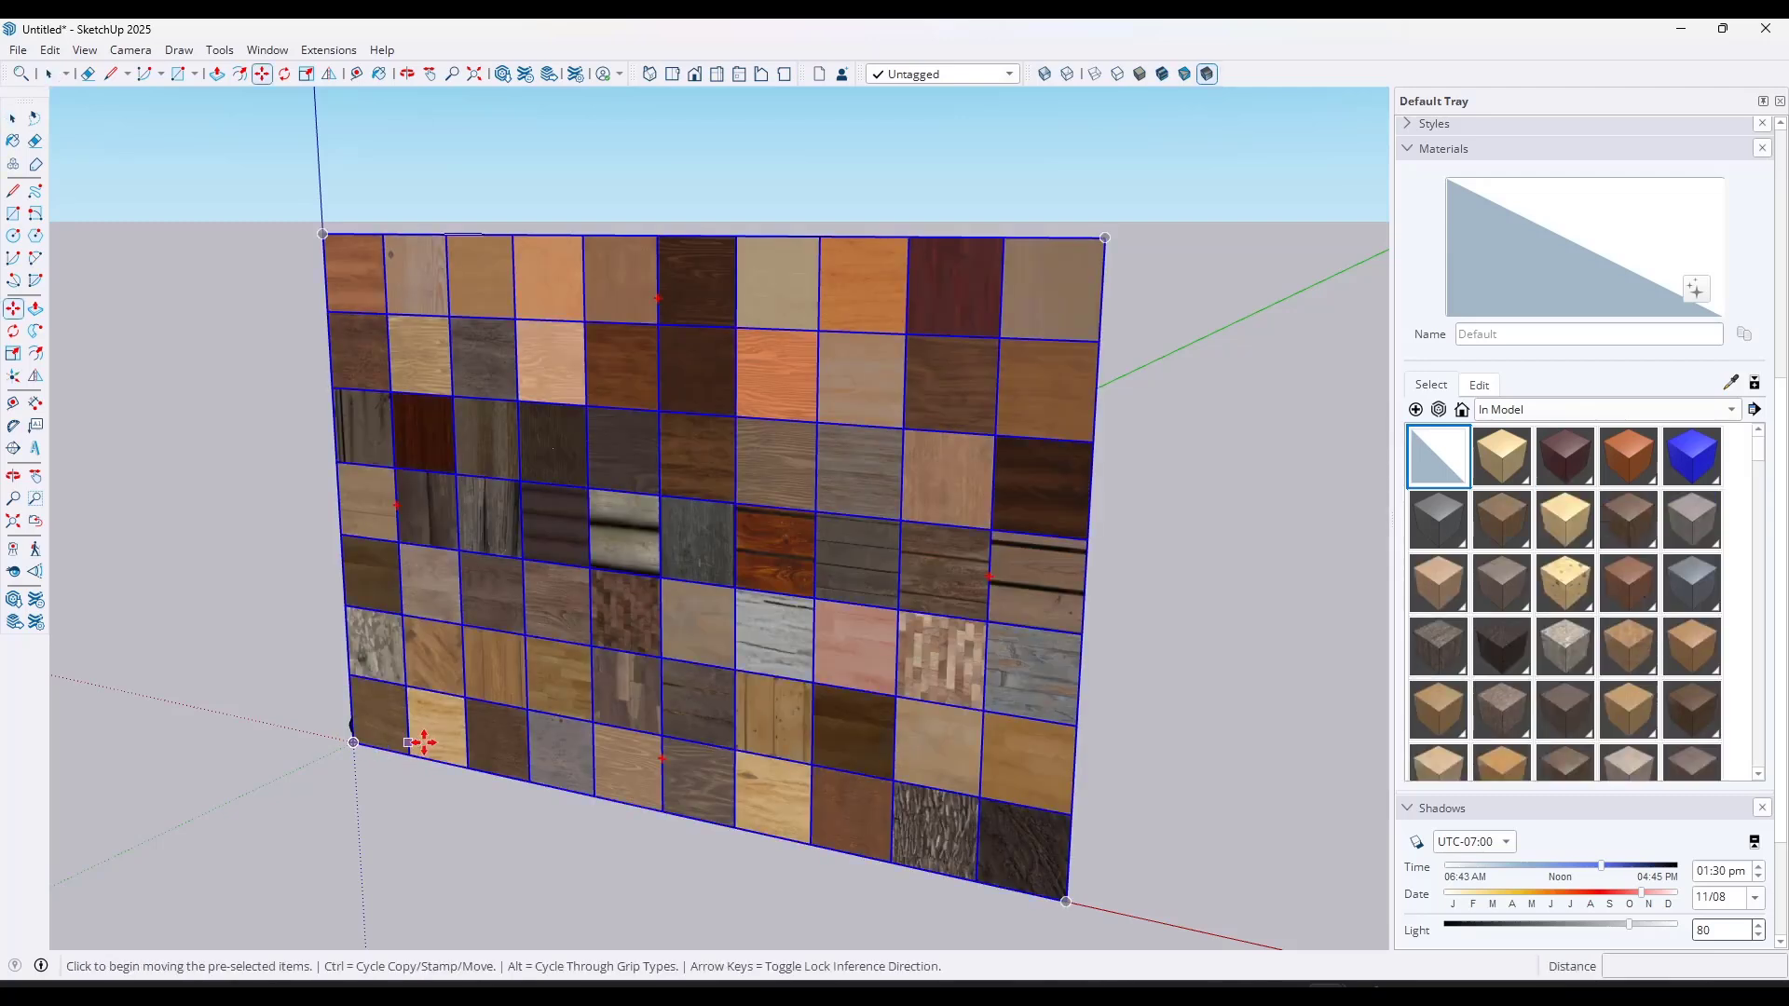
{"action": "middle_click_drag", "start_coordinate": [353, 742], "coordinate": [620, 503]}
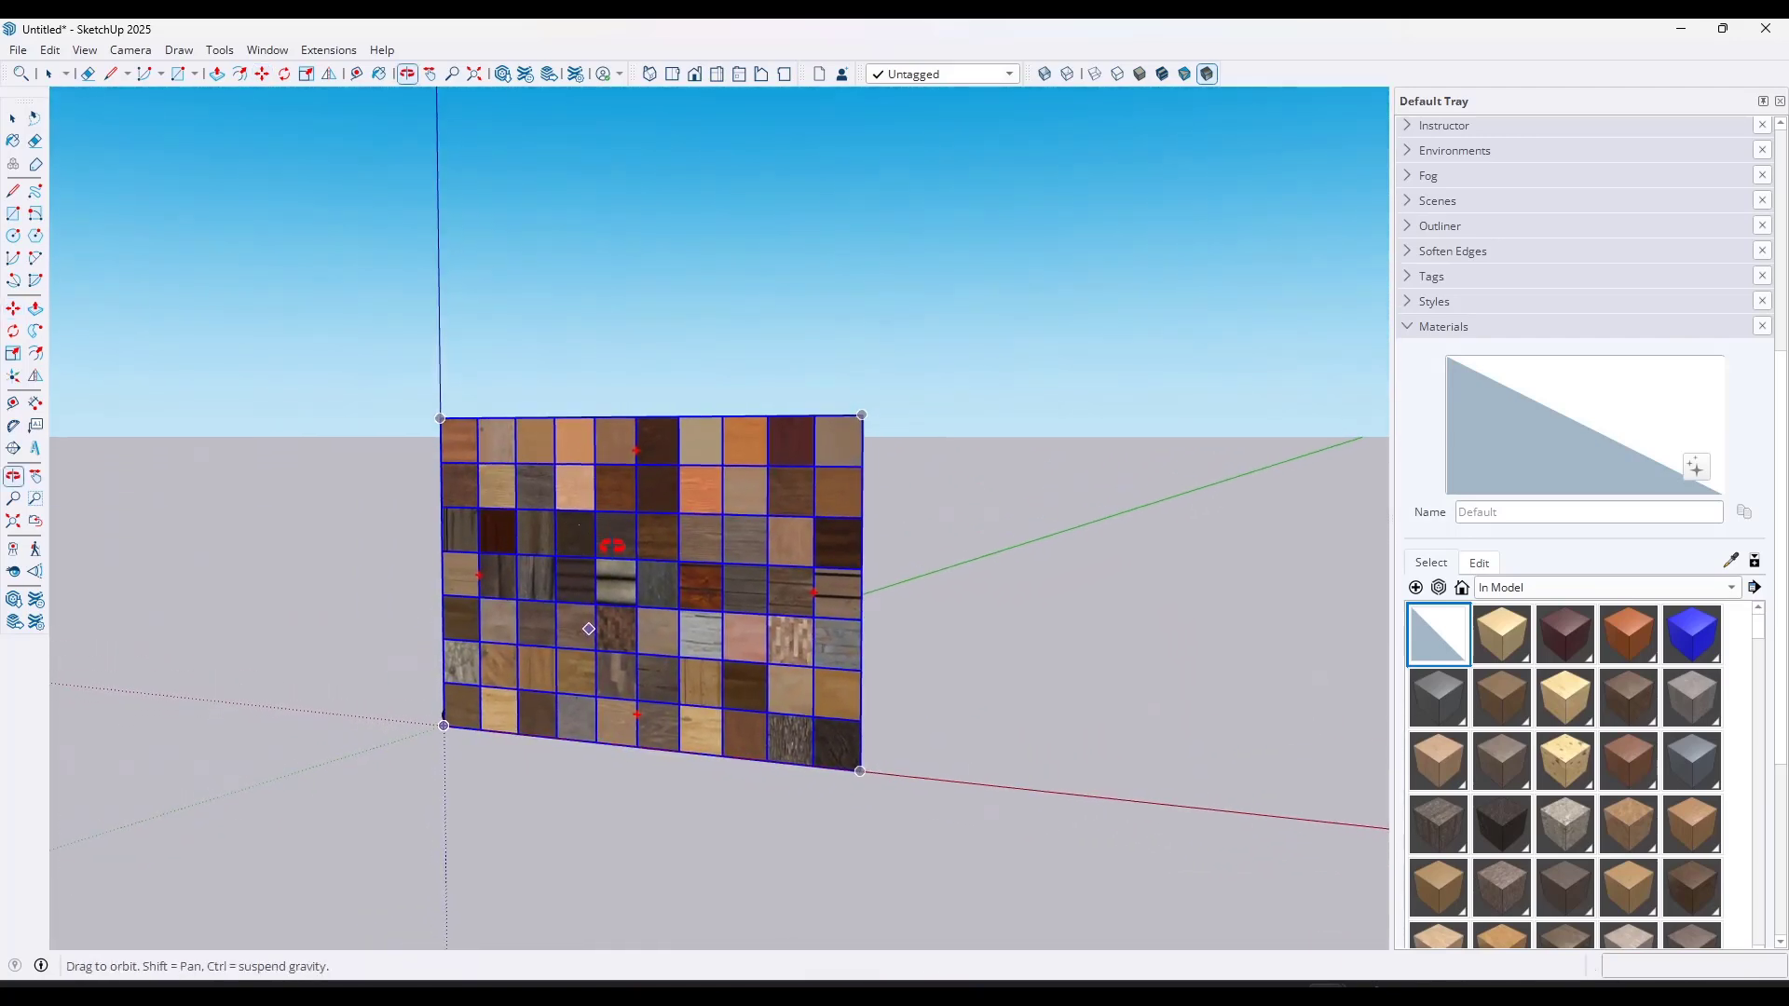
{"action": "key", "text": "m"}
{"action": "scroll", "coordinate": [595, 531], "scroll_direction": "up", "scroll_amount": 5}
{"action": "scroll", "coordinate": [715, 538], "scroll_direction": "down", "scroll_amount": 2}
{"action": "middle_click_drag", "start_coordinate": [714, 537], "coordinate": [763, 566]}
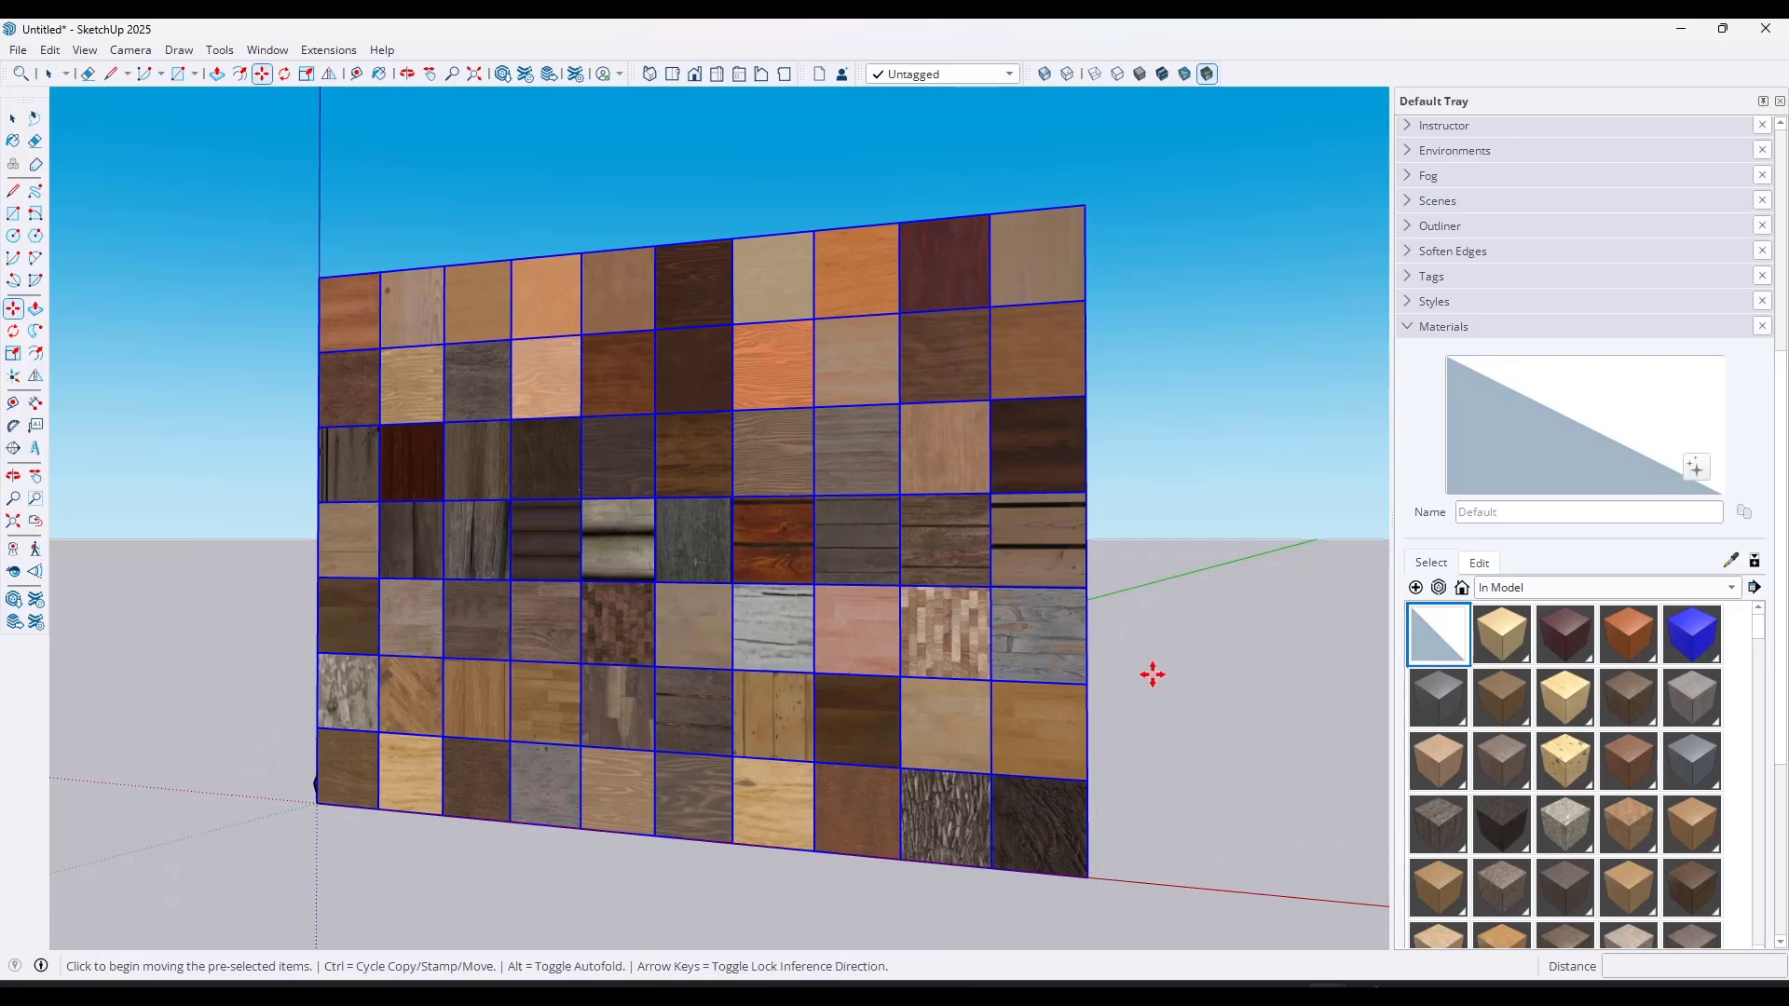
- Delete the figure of the person with the dog behind the wood swatch board
{"action": "middle_click_drag", "start_coordinate": [1097, 587], "coordinate": [565, 595]}
{"action": "key", "text": "space"}
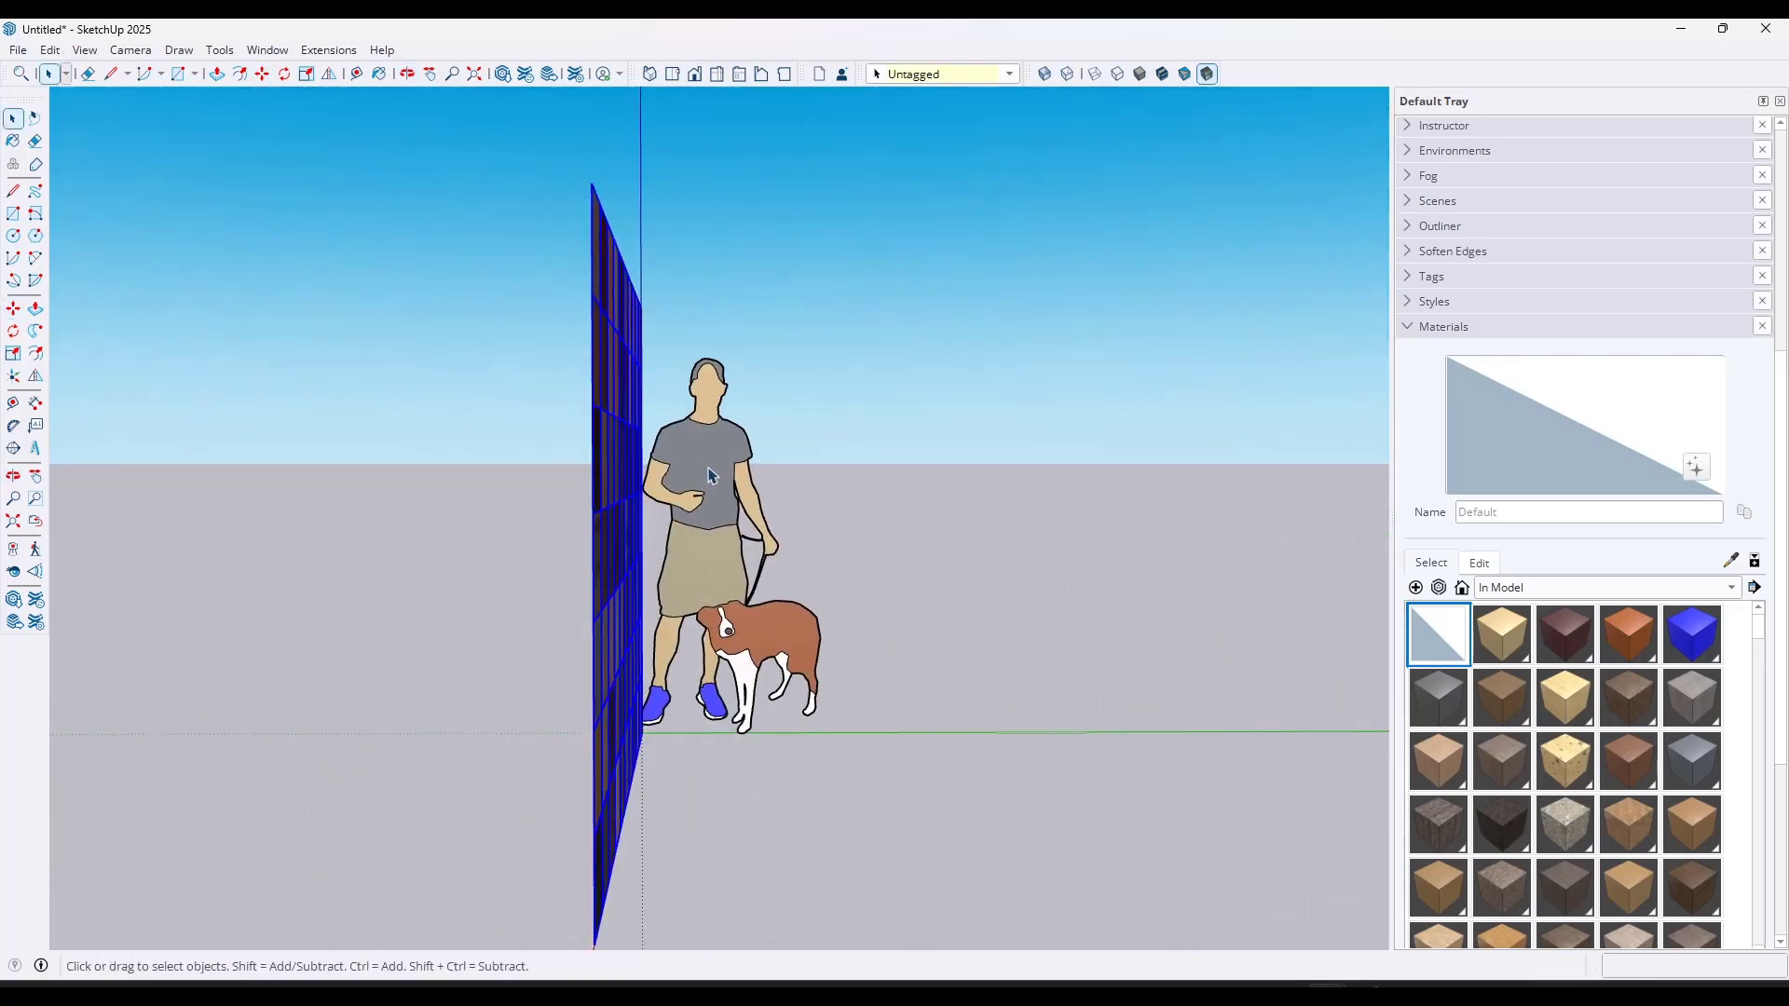
{"action": "left_click", "coordinate": [708, 476]}
{"action": "key", "text": "Delete"}
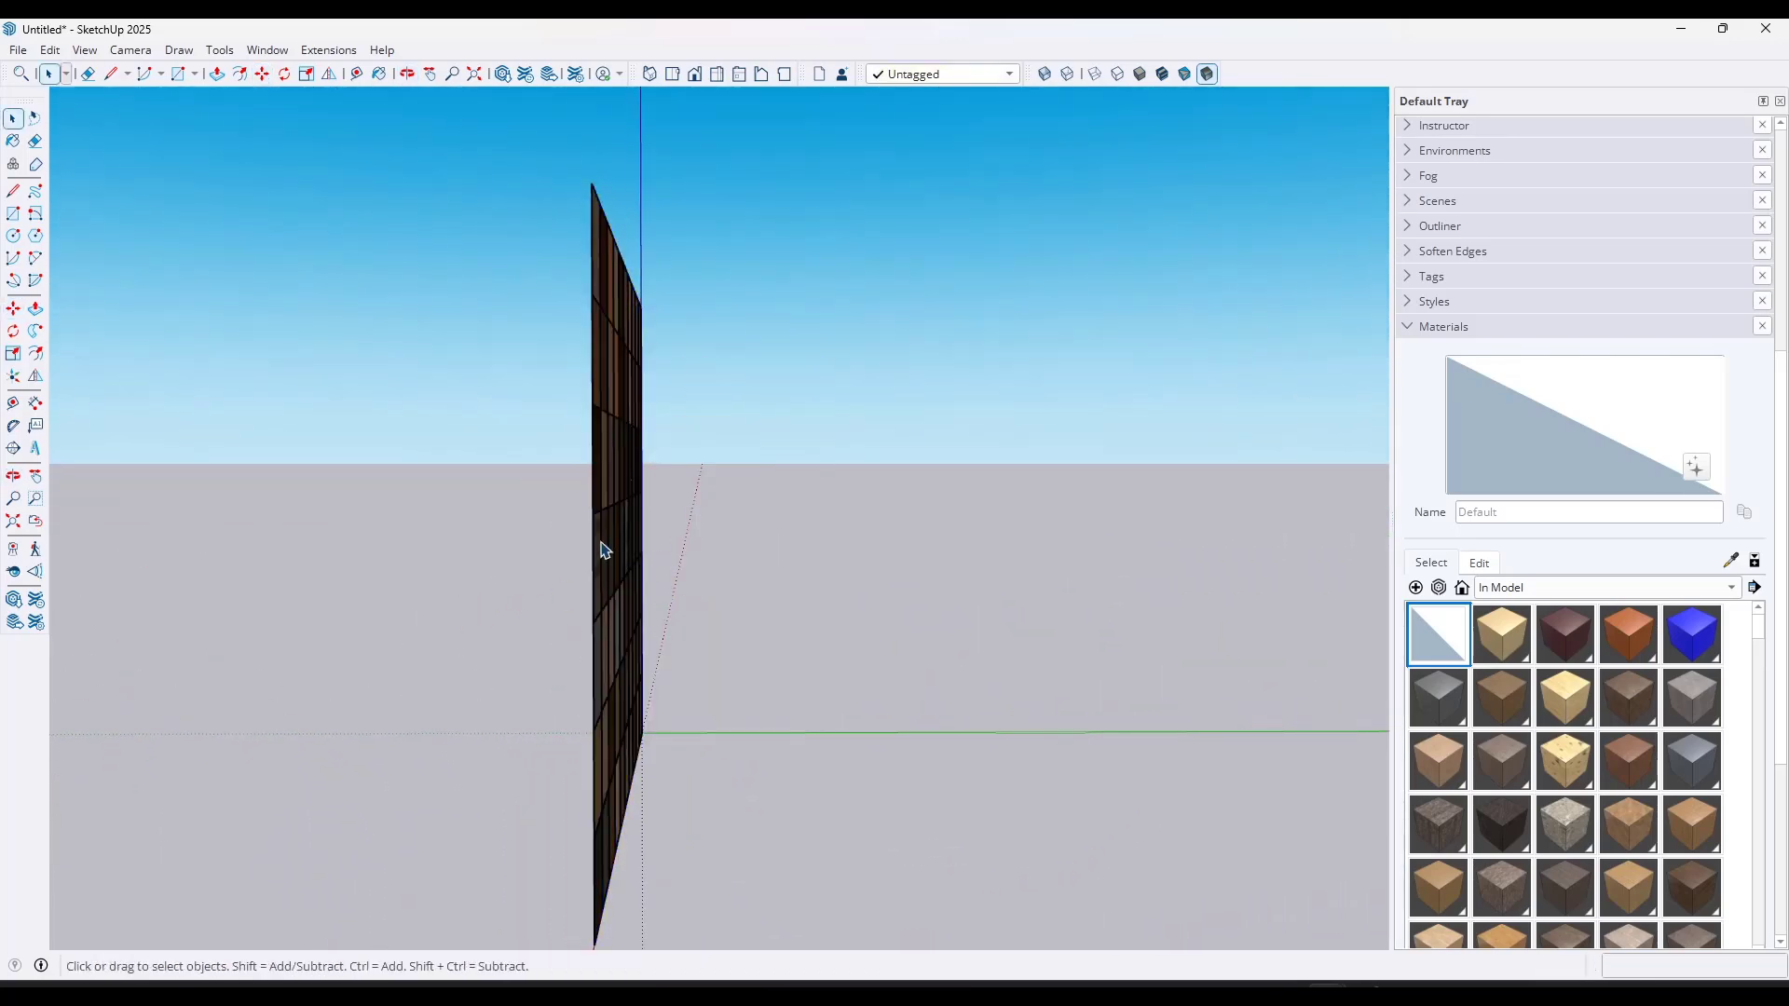
- Purge all unused items from the wood swatch model through its model statistics
{"action": "middle_click_drag", "start_coordinate": [599, 548], "coordinate": [923, 548]}
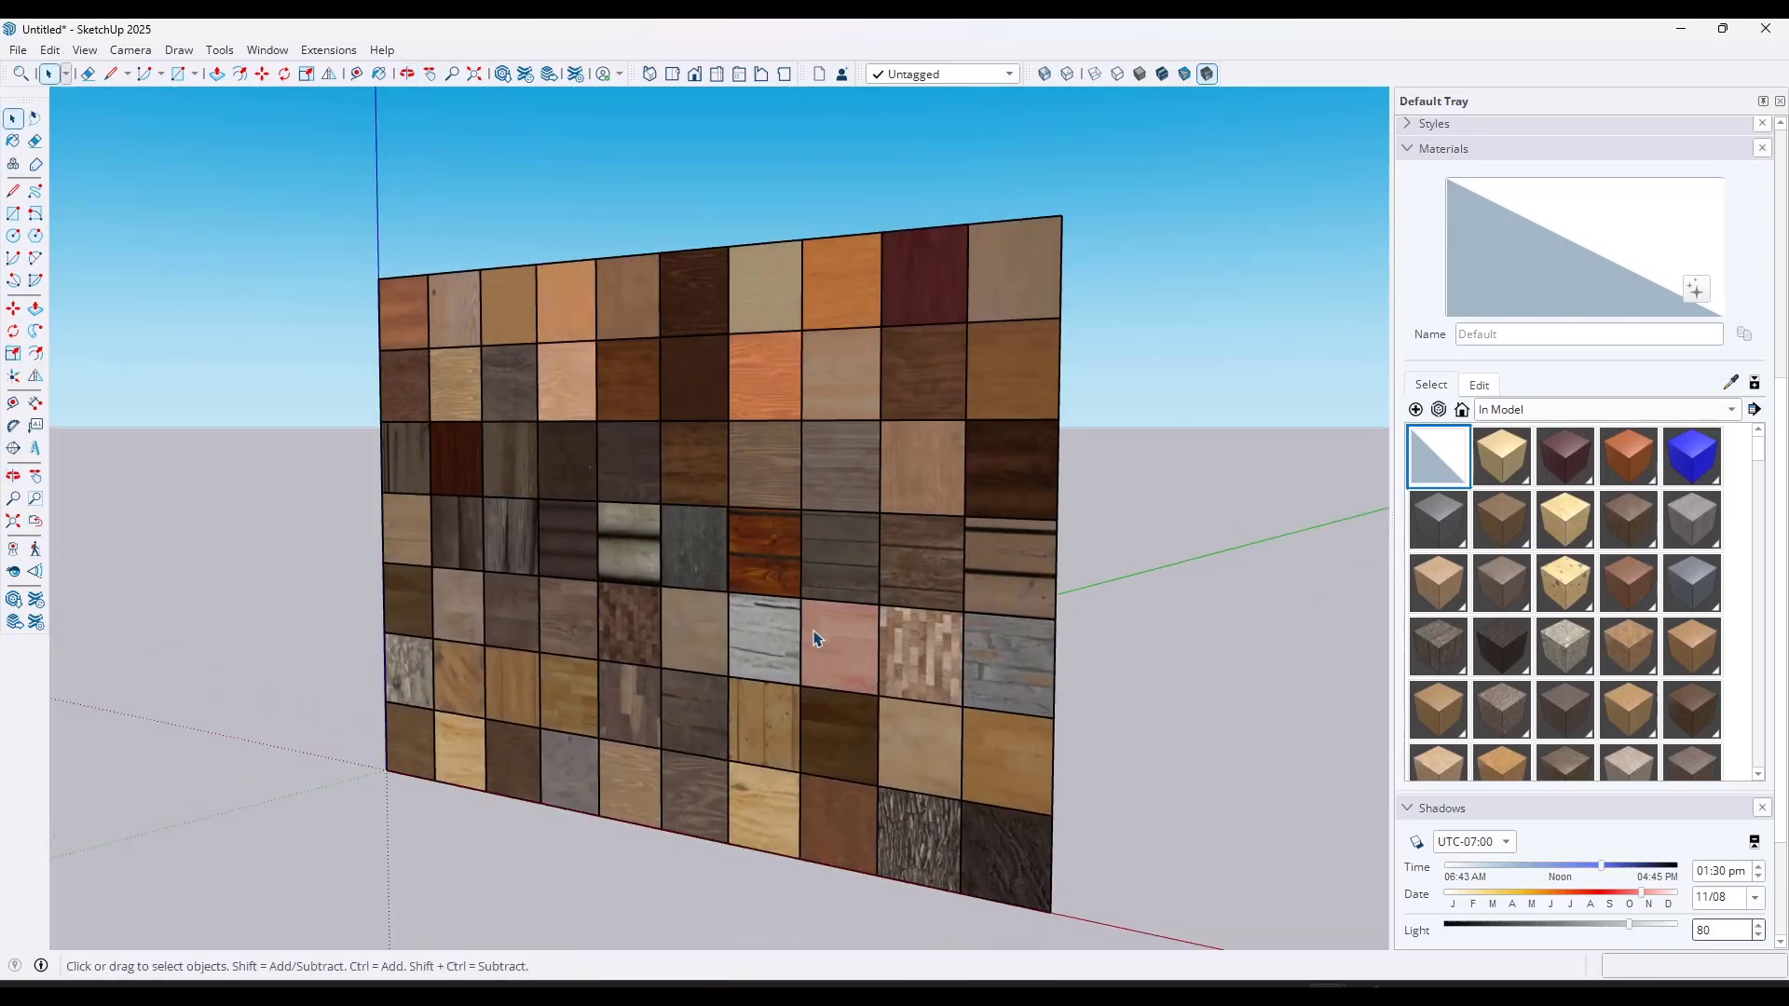
{"action": "middle_click_drag", "start_coordinate": [814, 638], "coordinate": [1367, 518]}
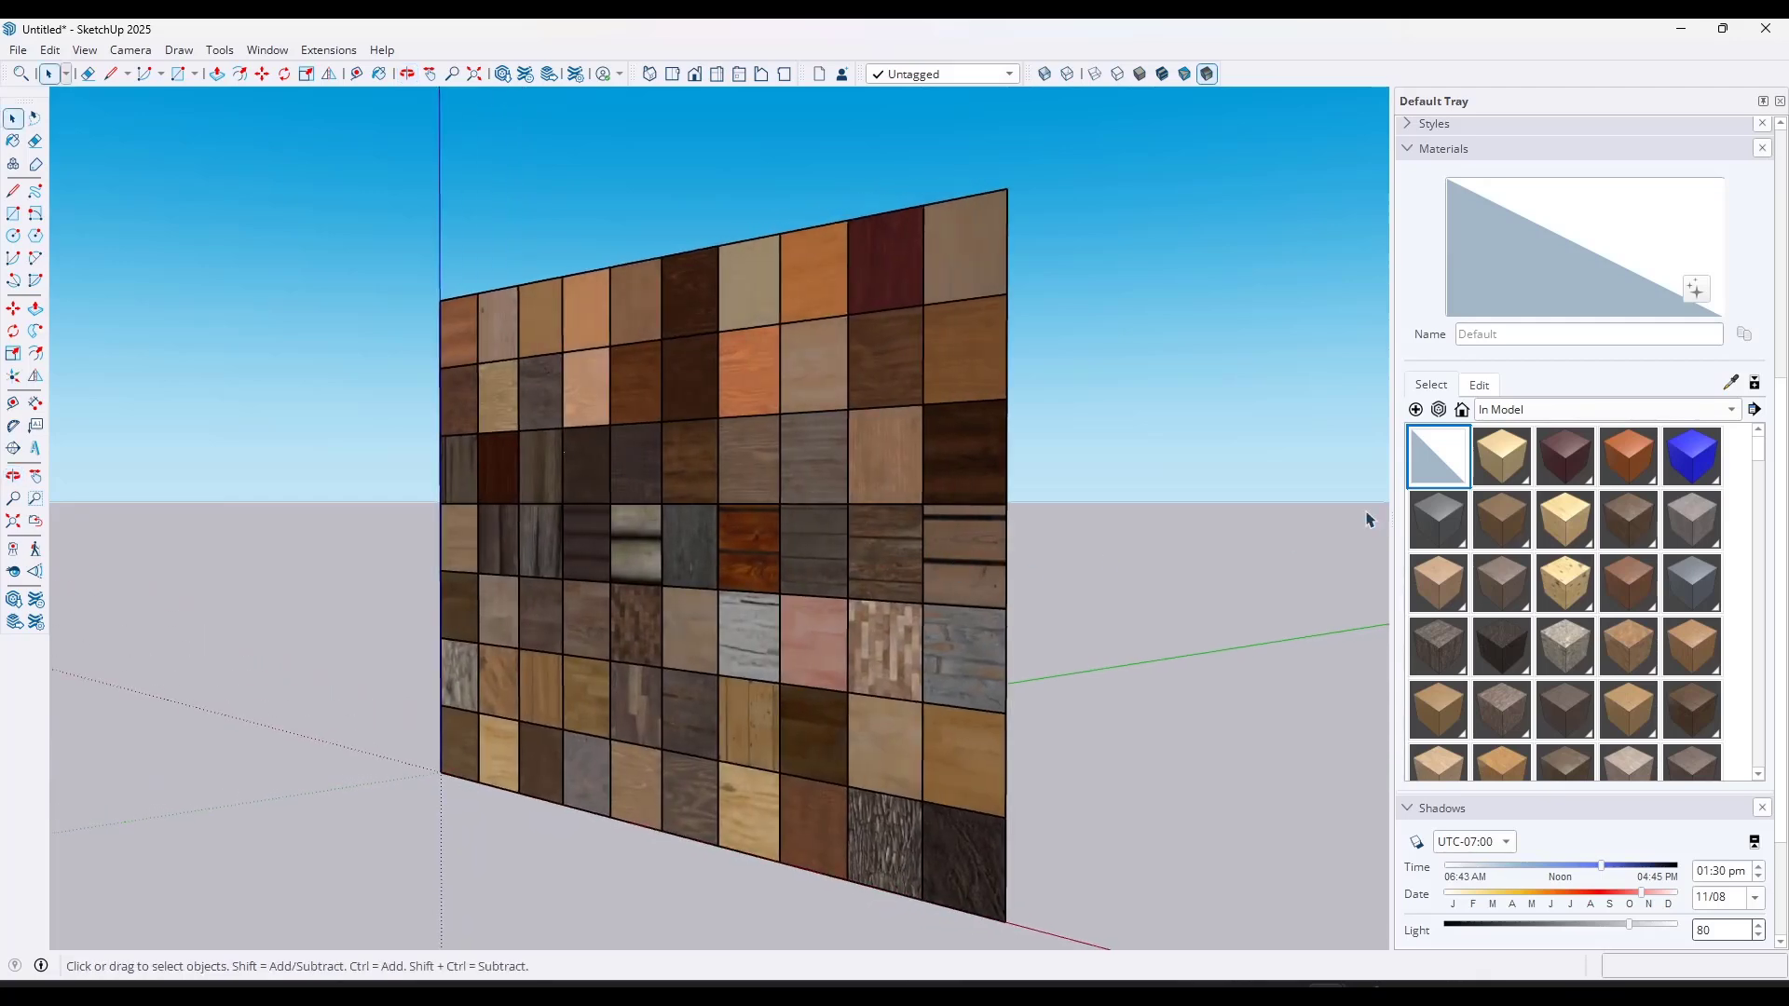
{"action": "left_click", "coordinate": [1754, 410]}
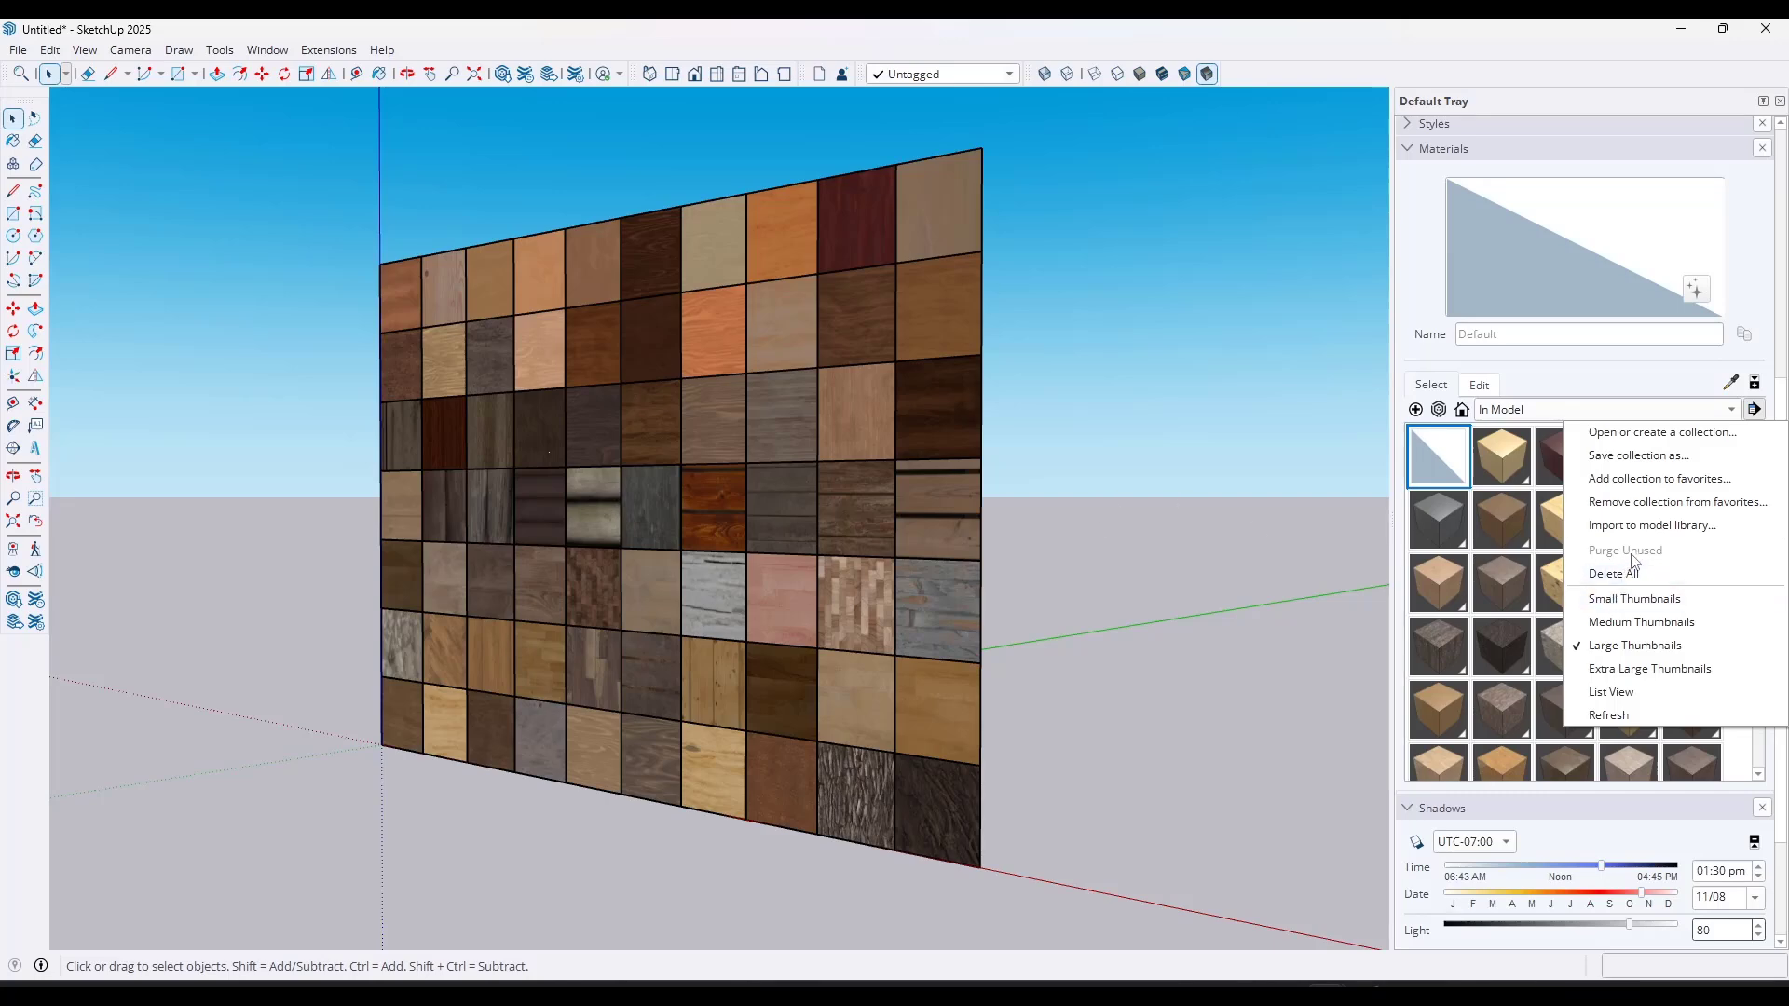
{"action": "left_click", "coordinate": [1330, 548]}
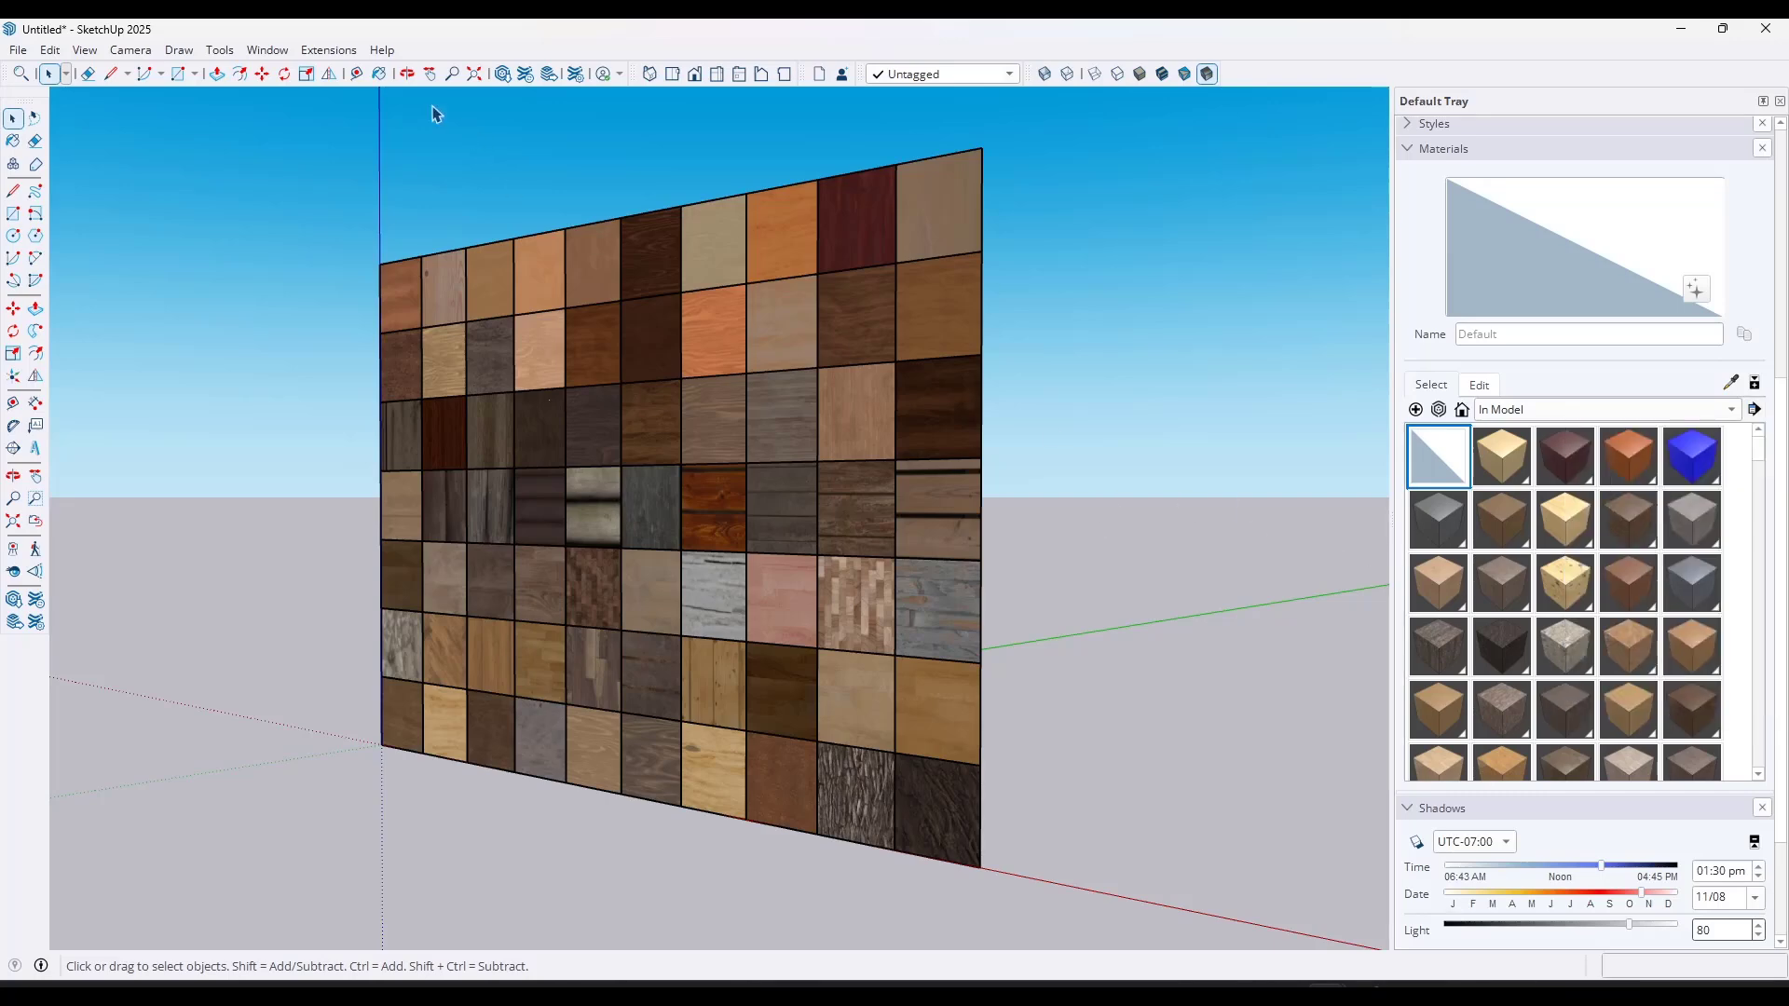
{"action": "left_click", "coordinate": [267, 49]}
{"action": "left_click", "coordinate": [289, 166]}
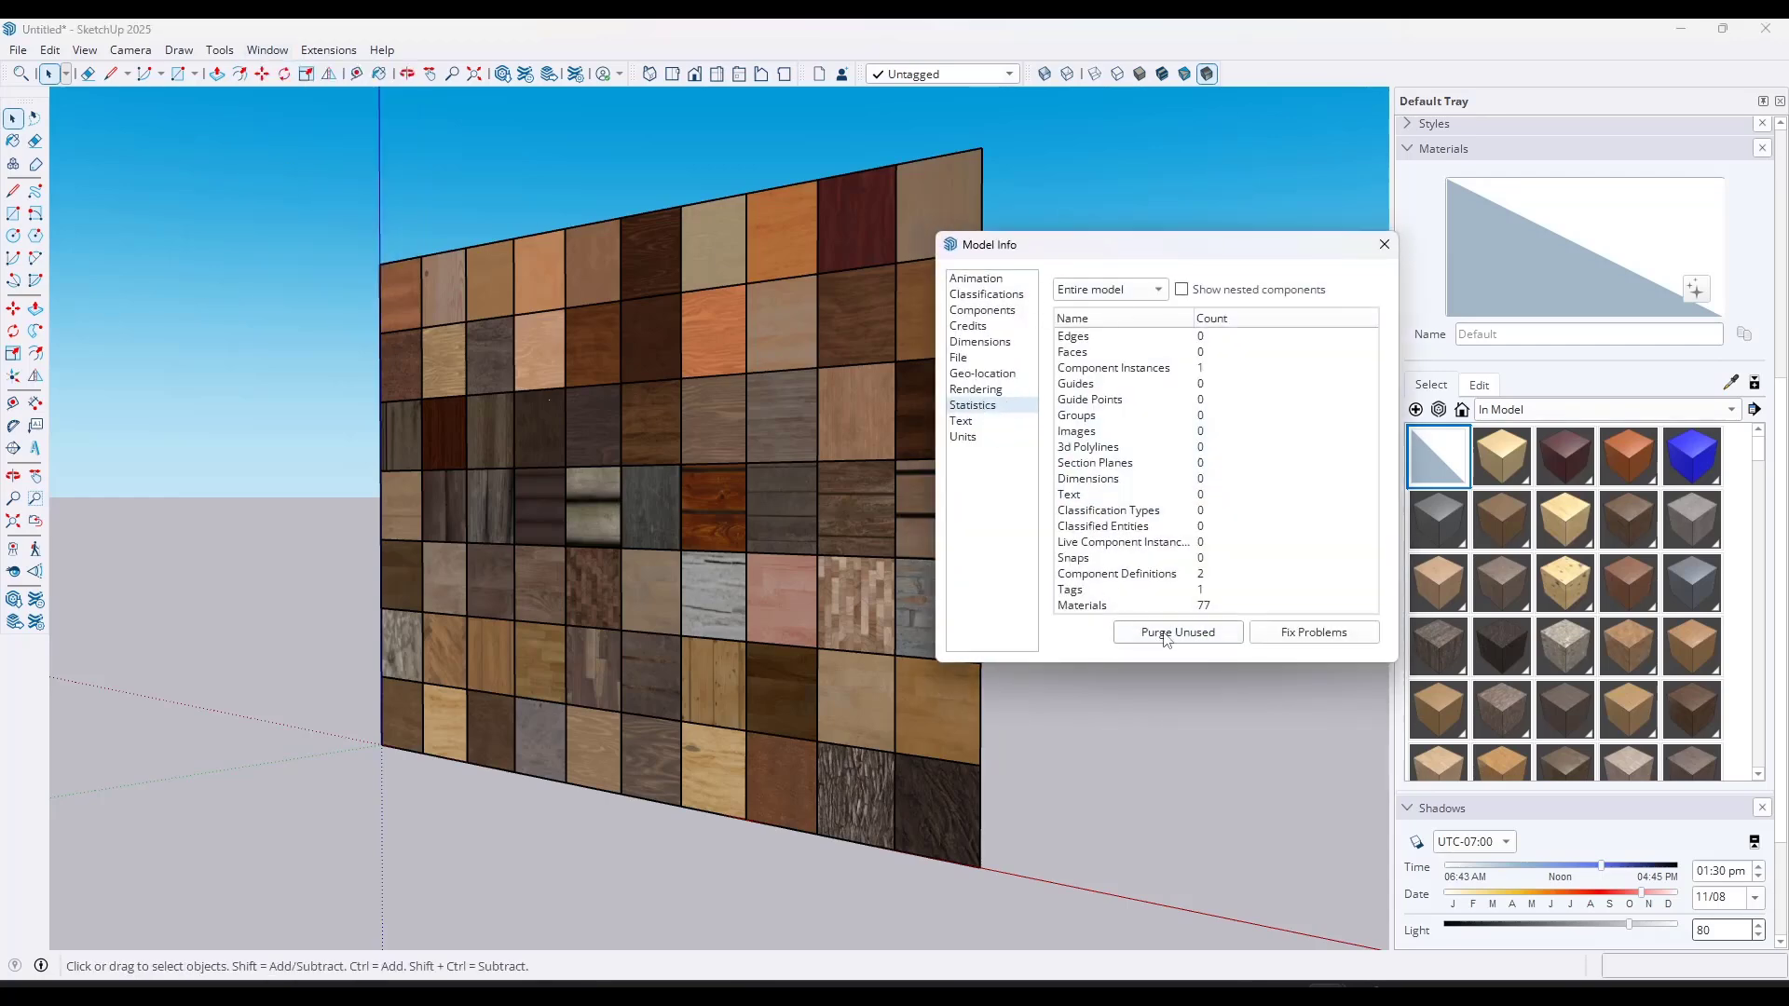
{"action": "left_click", "coordinate": [1161, 632]}
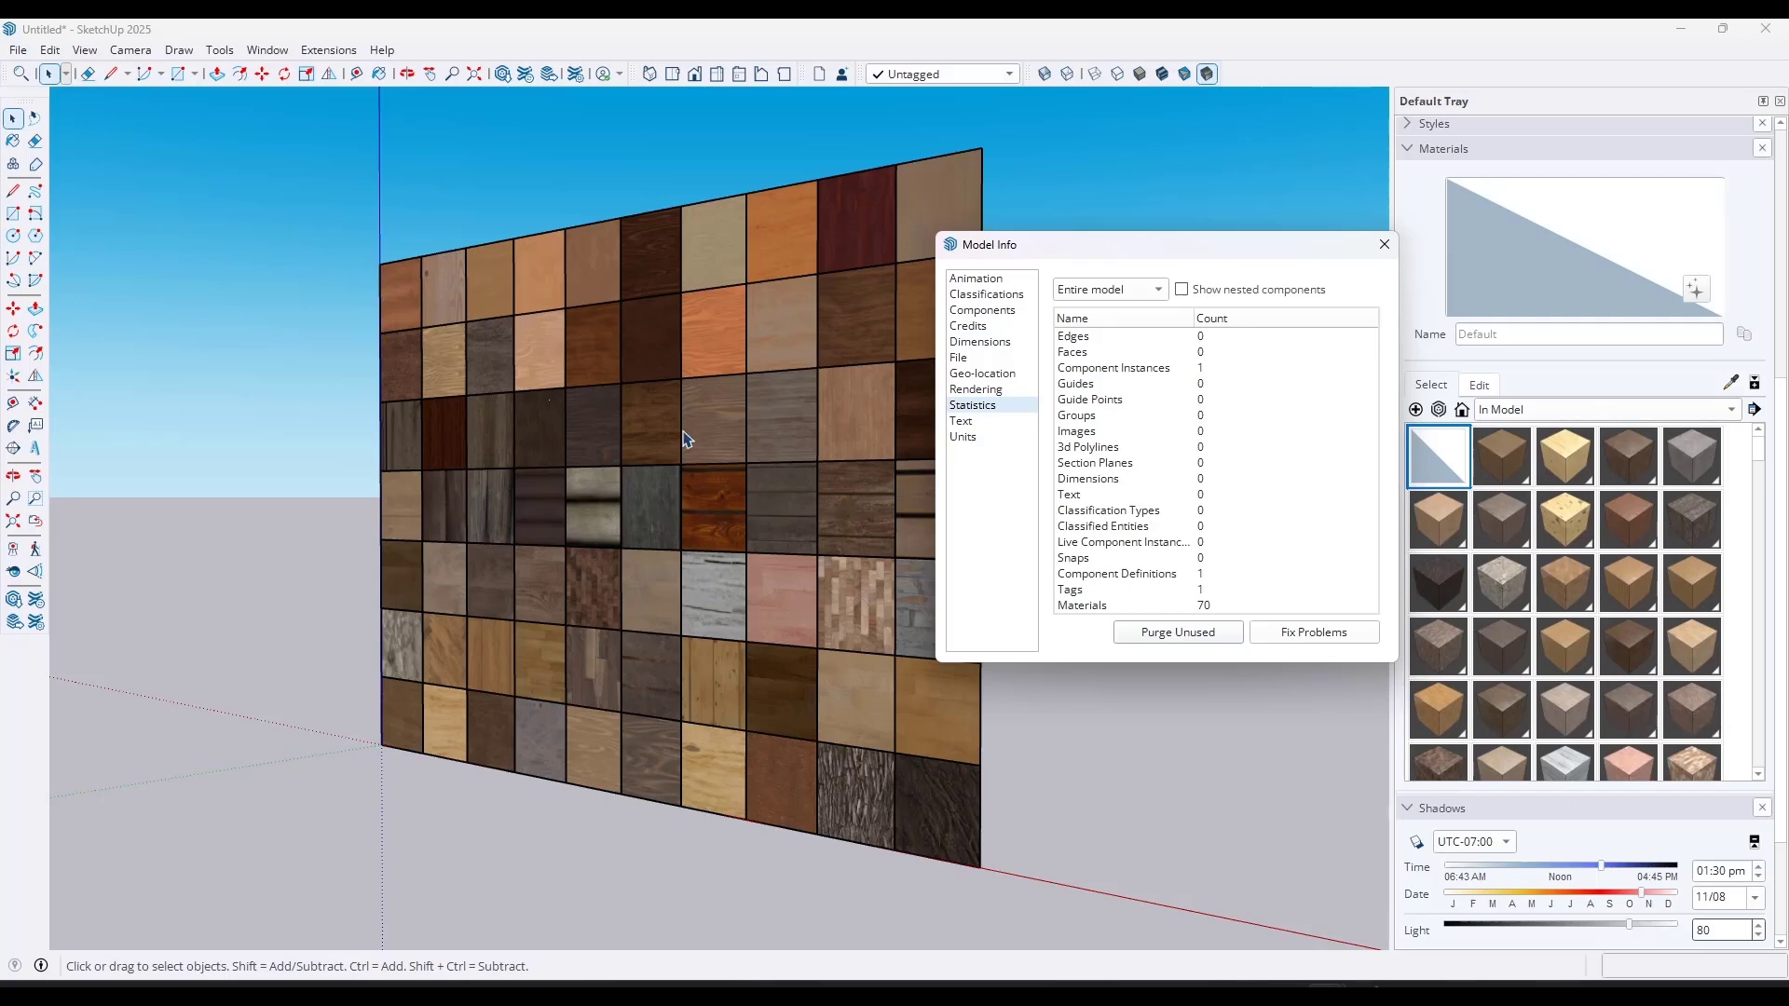
{"action": "left_click", "coordinate": [1383, 244]}
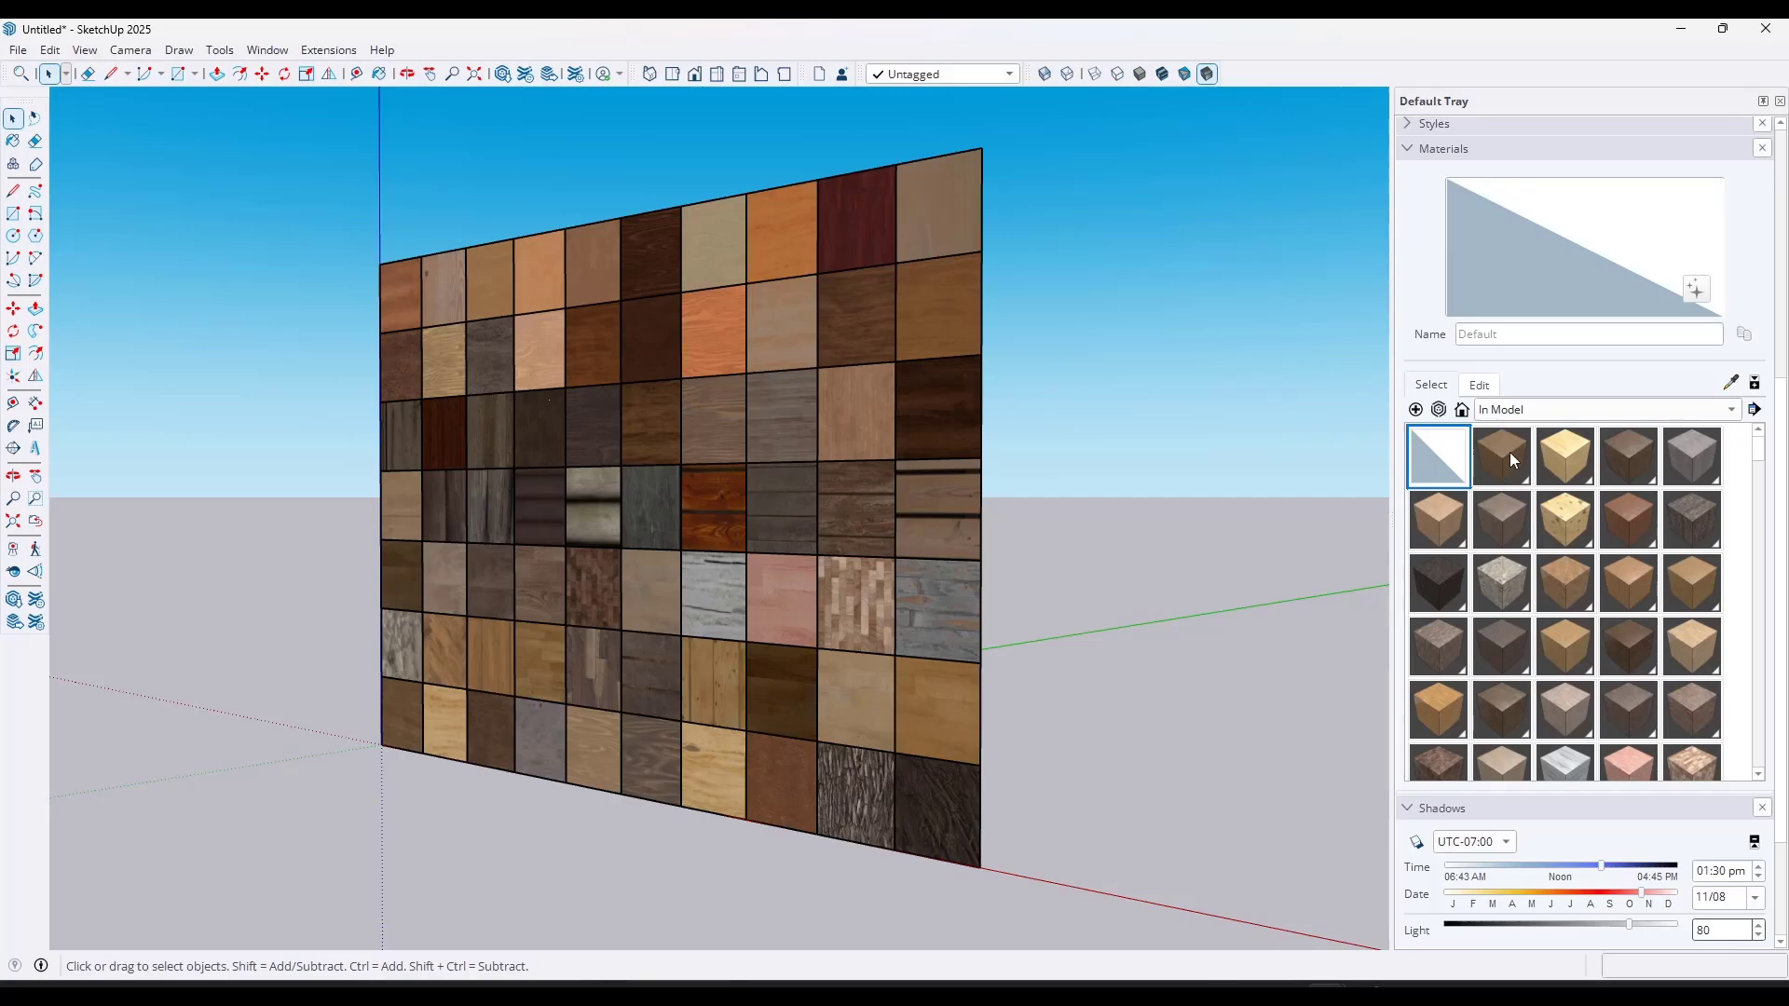
{"action": "middle_click_drag", "start_coordinate": [995, 440], "coordinate": [943, 408]}
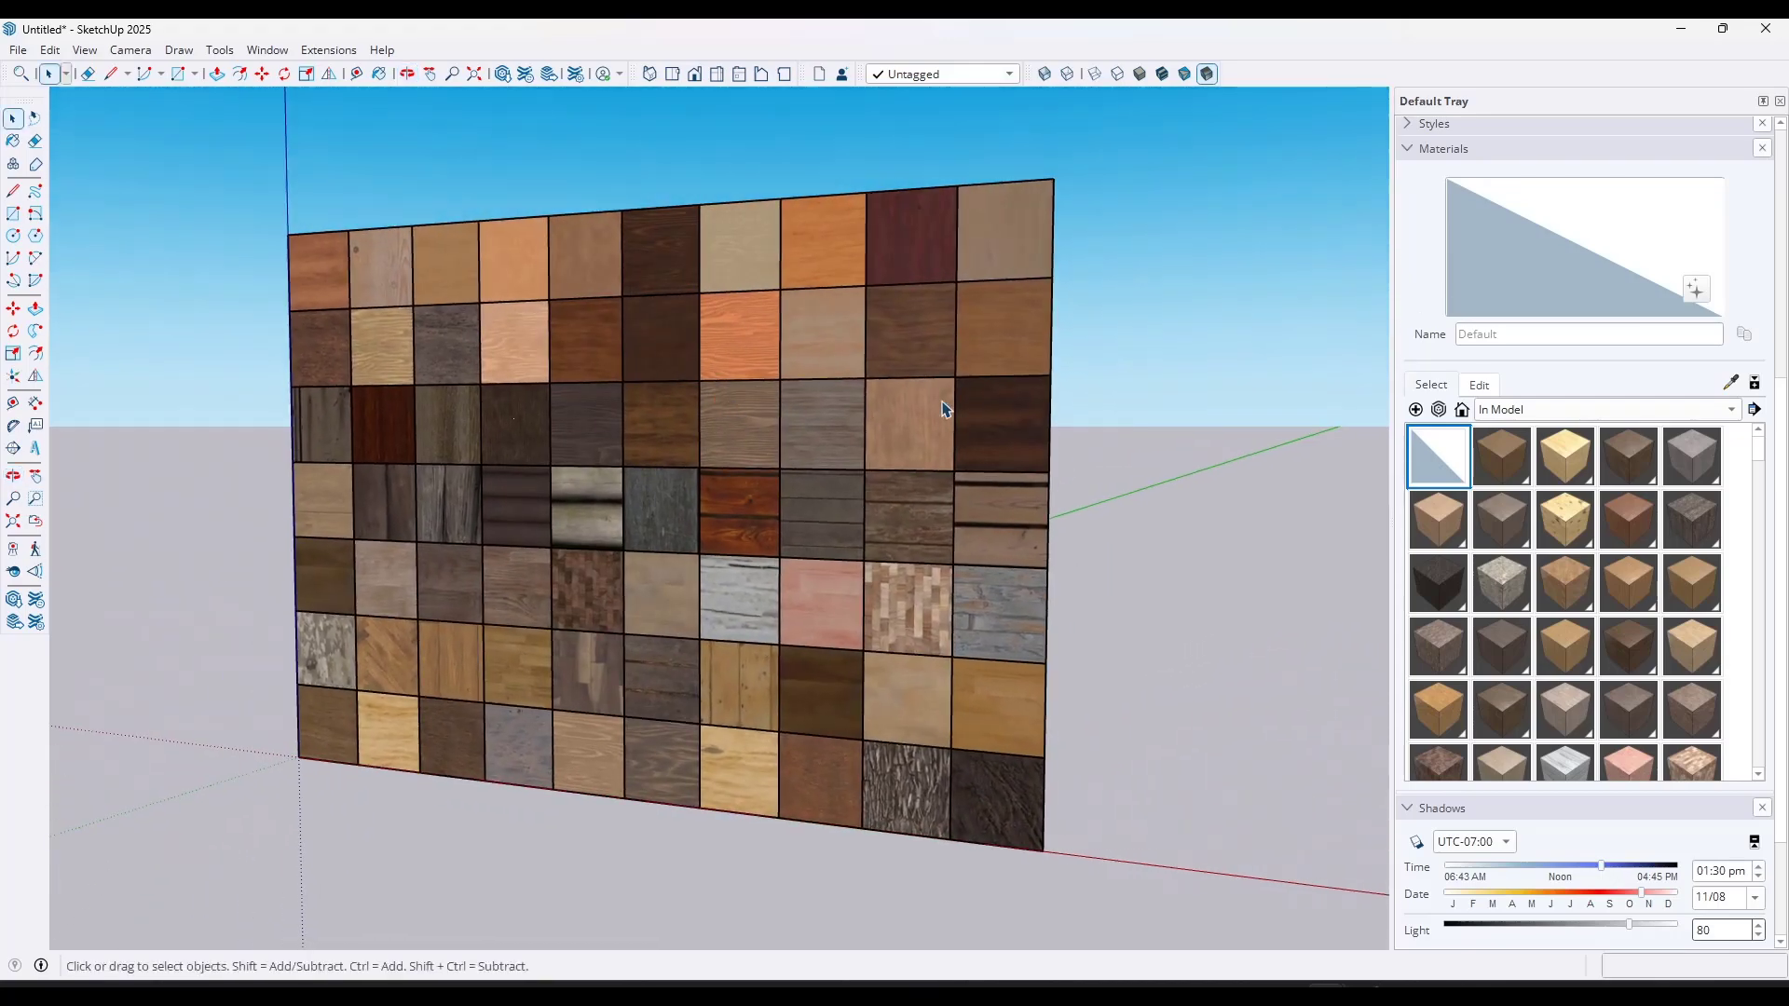
{"action": "left_click", "coordinate": [1753, 410]}
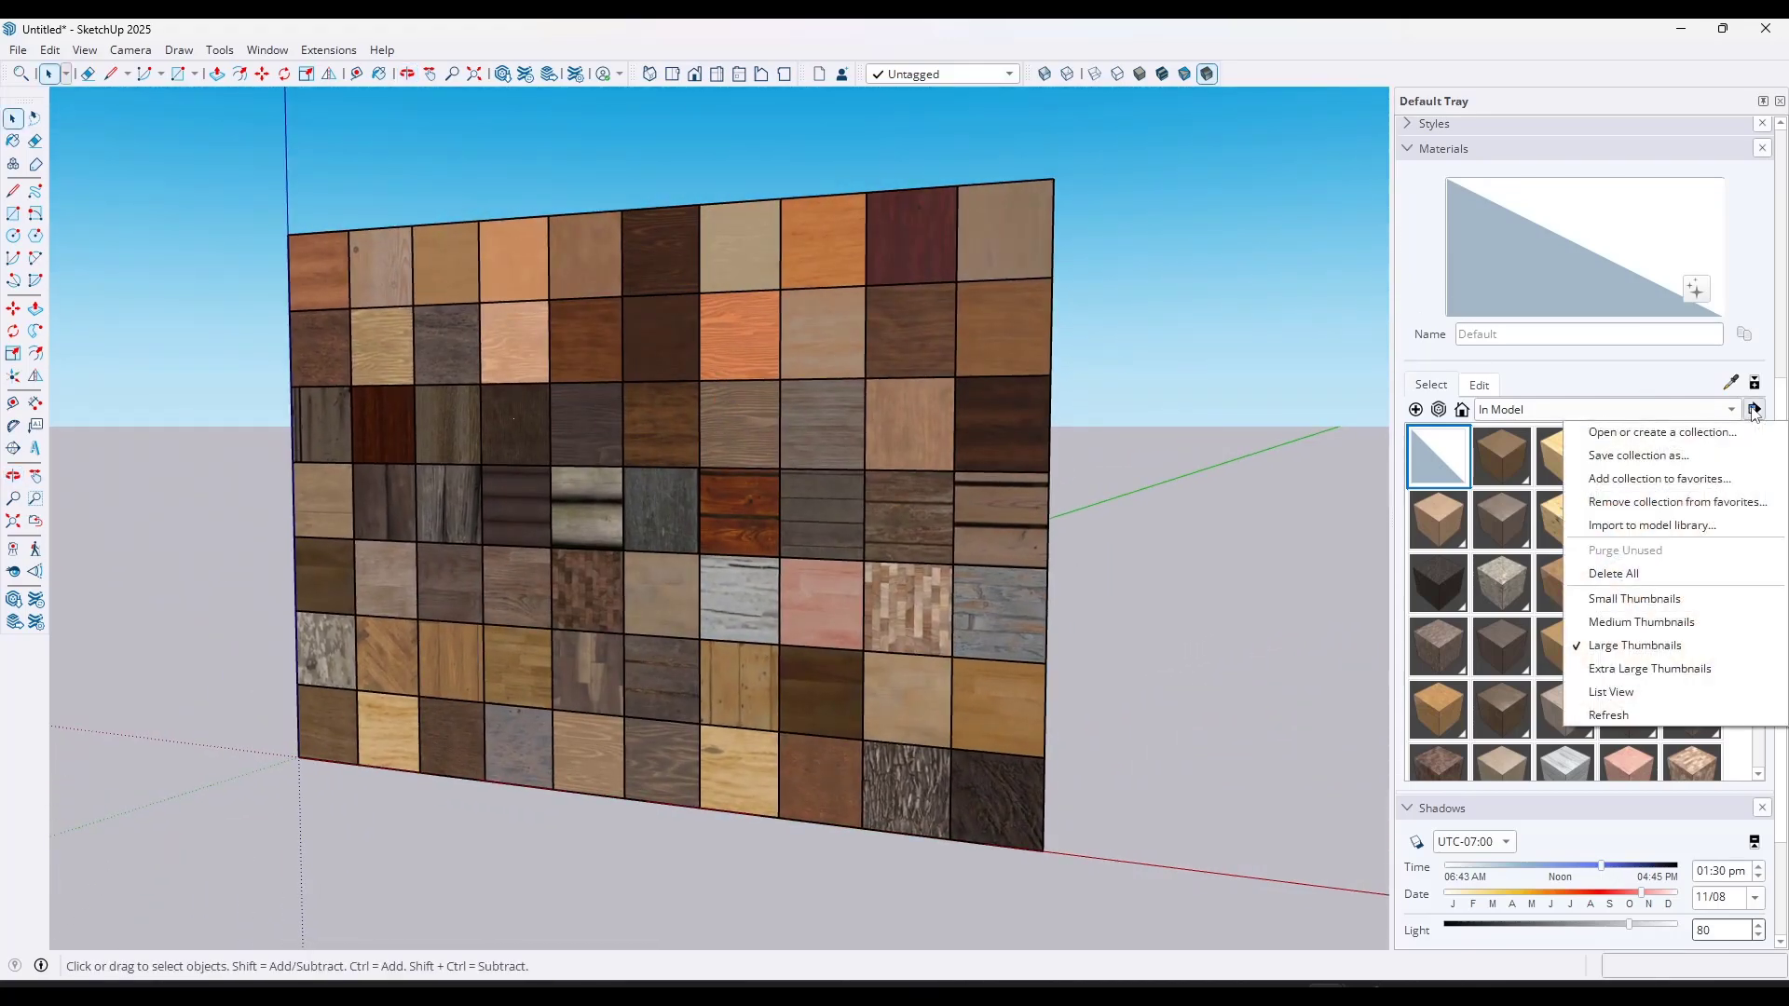
{"action": "left_click", "coordinate": [1640, 456]}
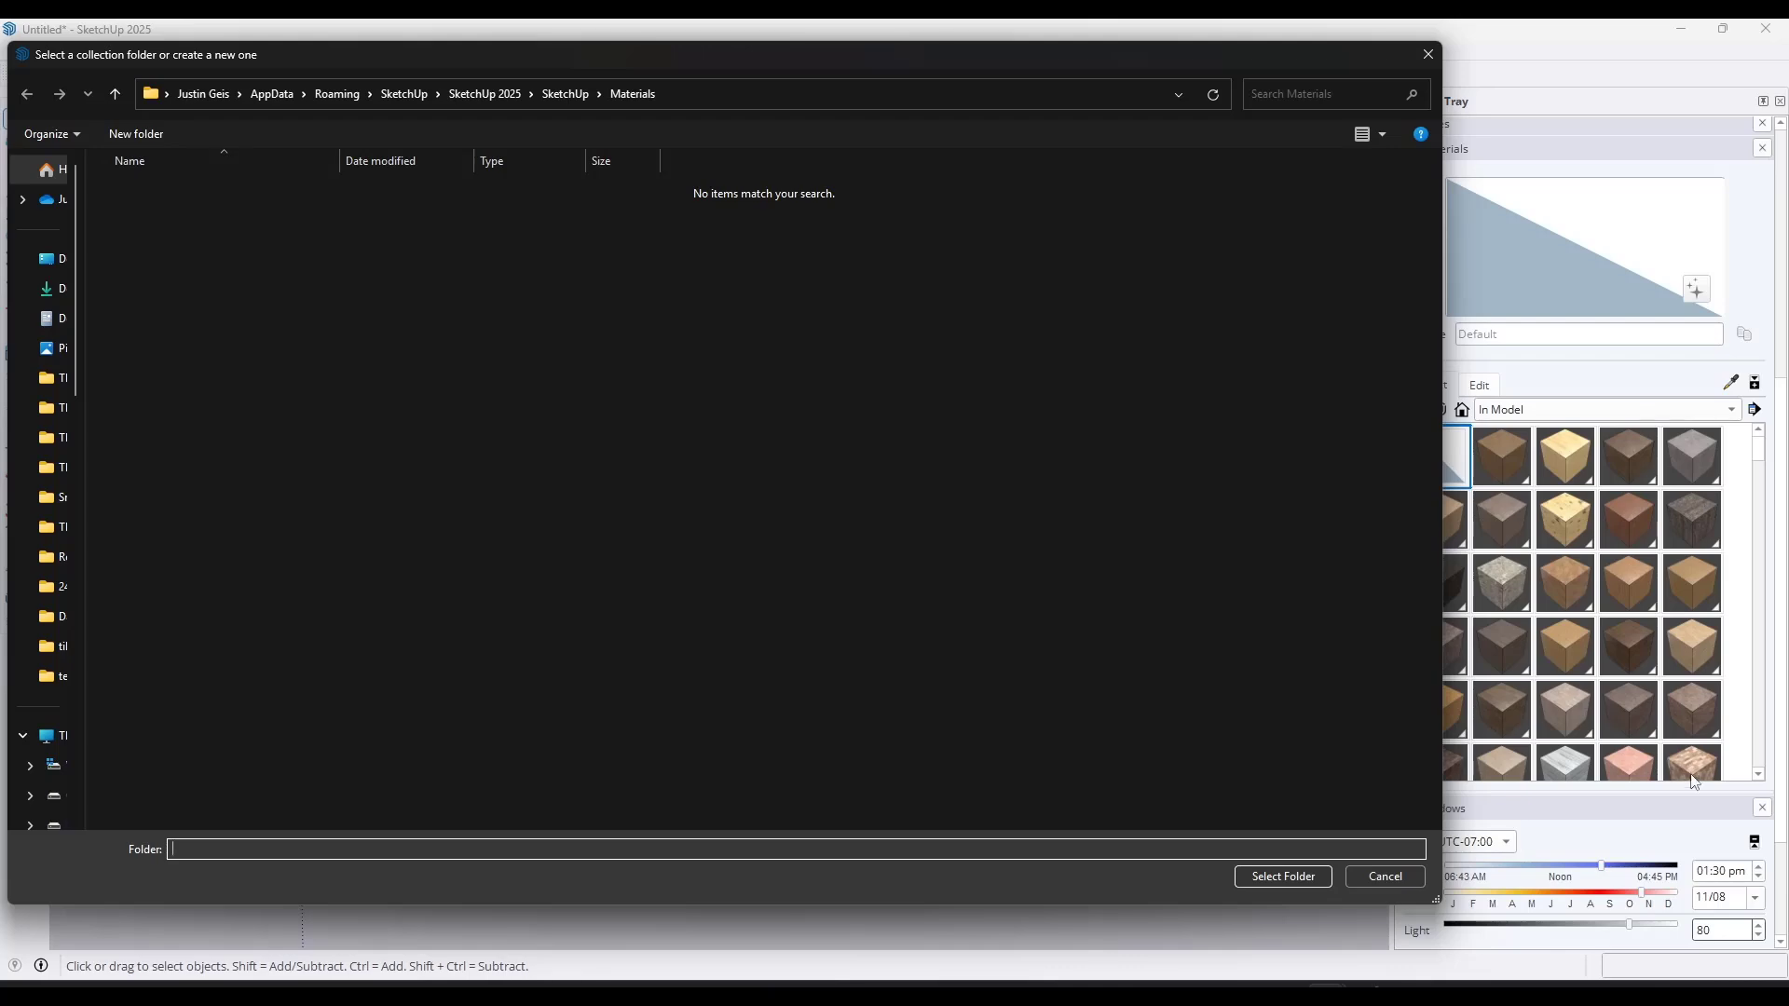
{"action": "left_click", "coordinate": [1389, 876]}
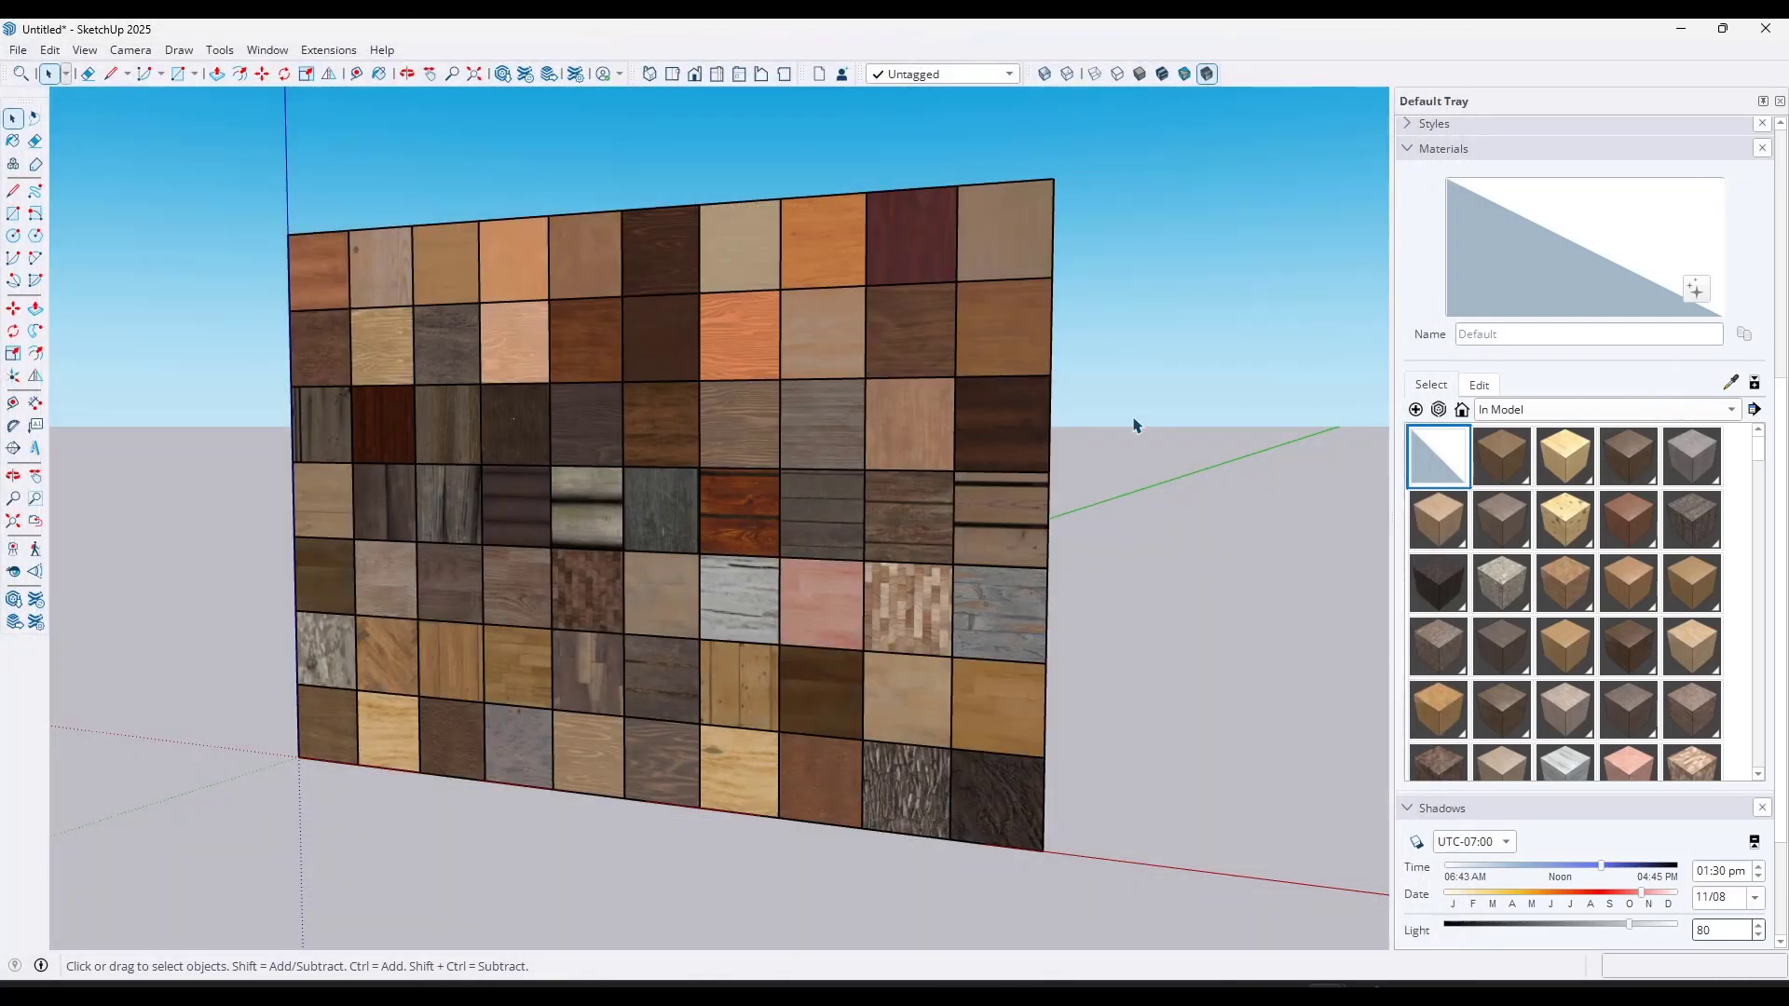
- Open the local SketchUp Materials - PBR folder as a materials collection
{"action": "left_click", "coordinate": [1754, 409]}
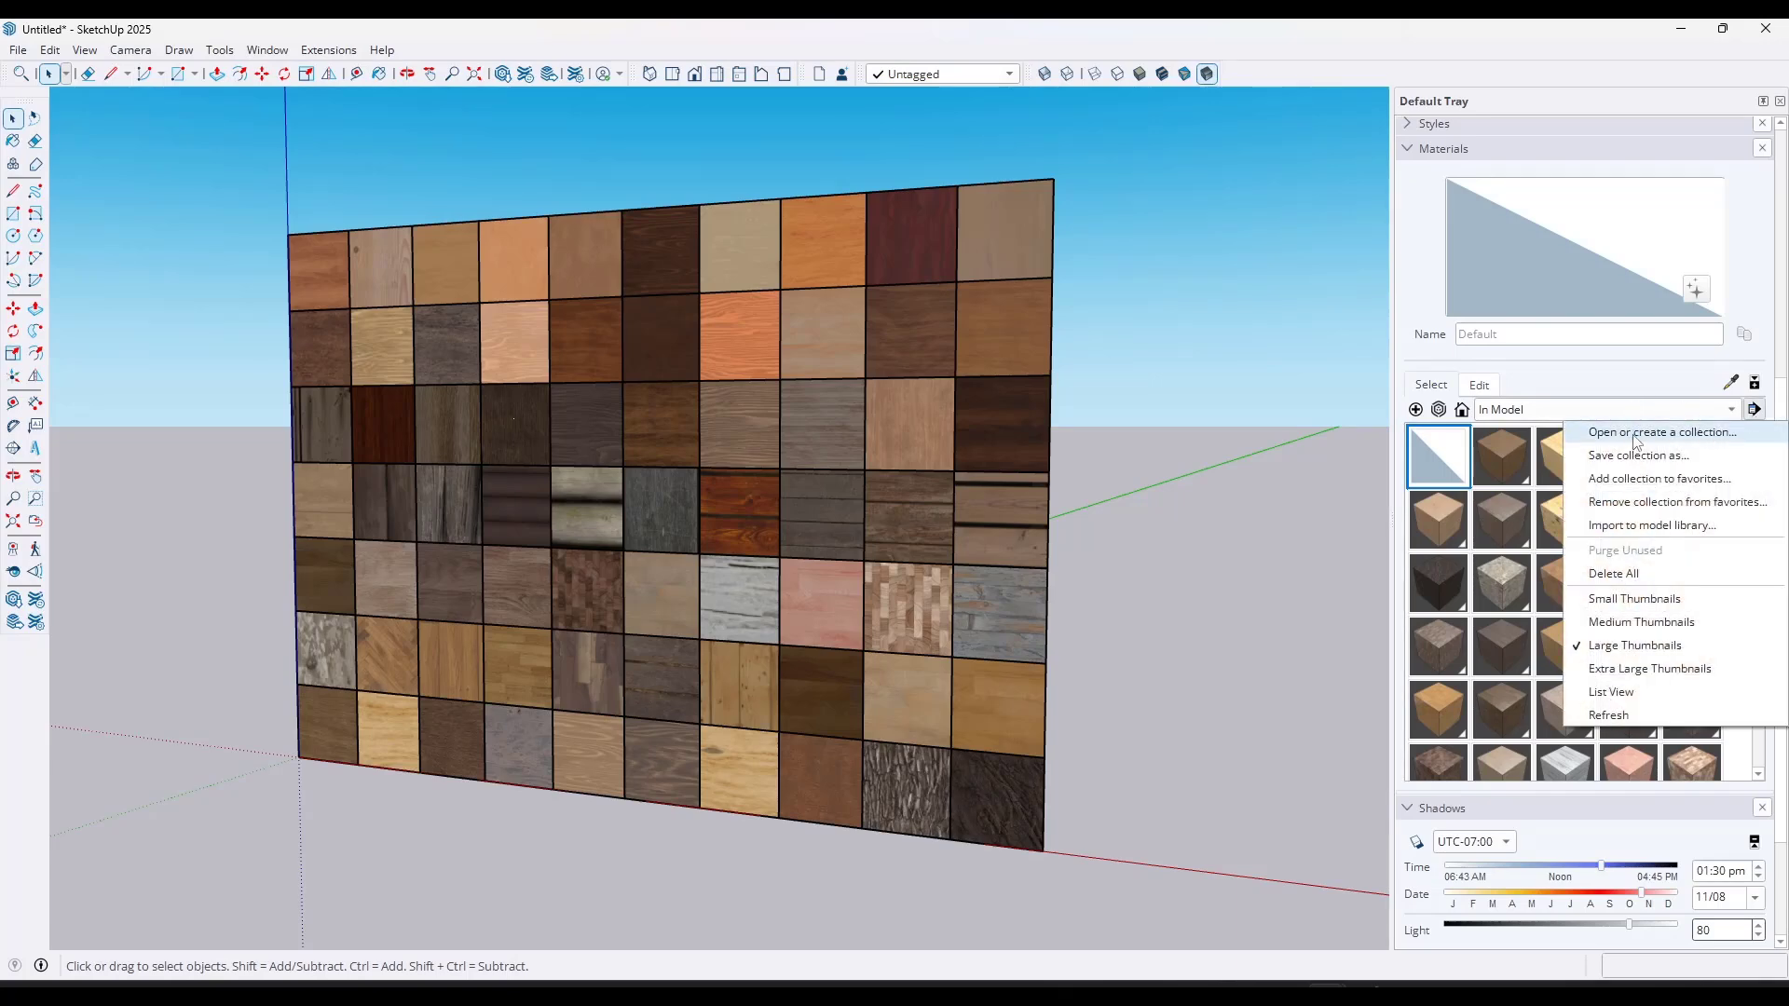
{"action": "left_click", "coordinate": [1637, 435]}
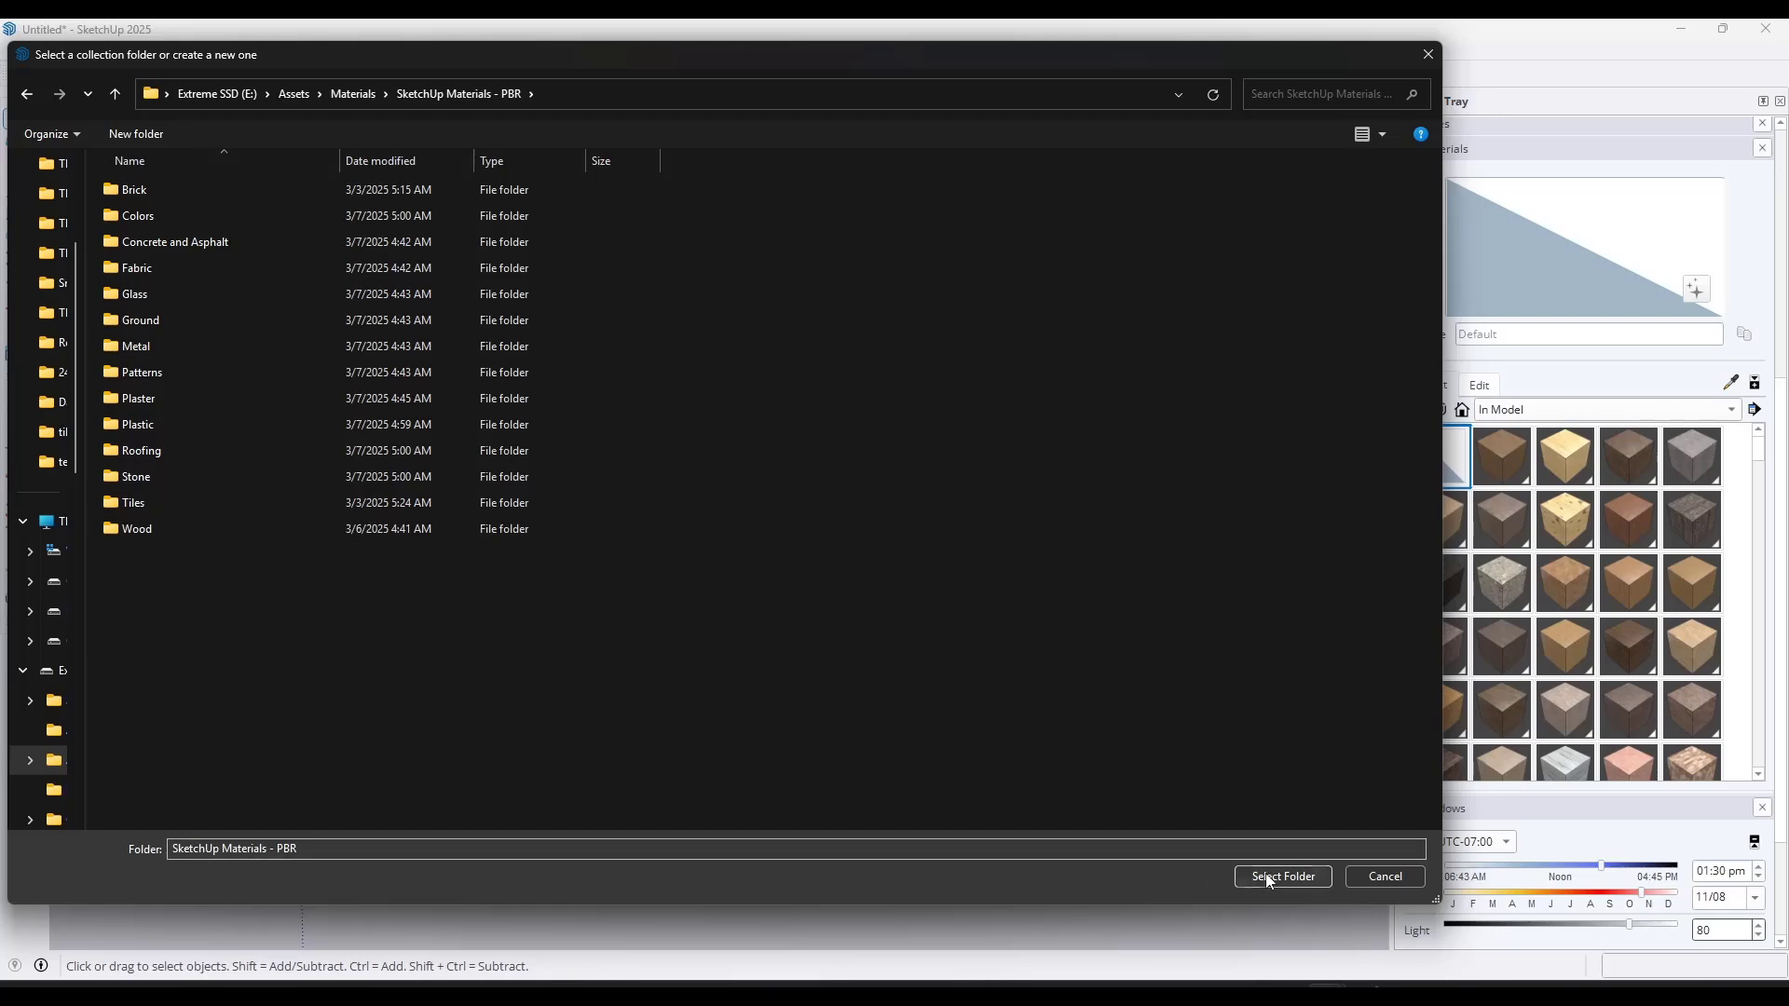
{"action": "left_click", "coordinate": [1268, 877]}
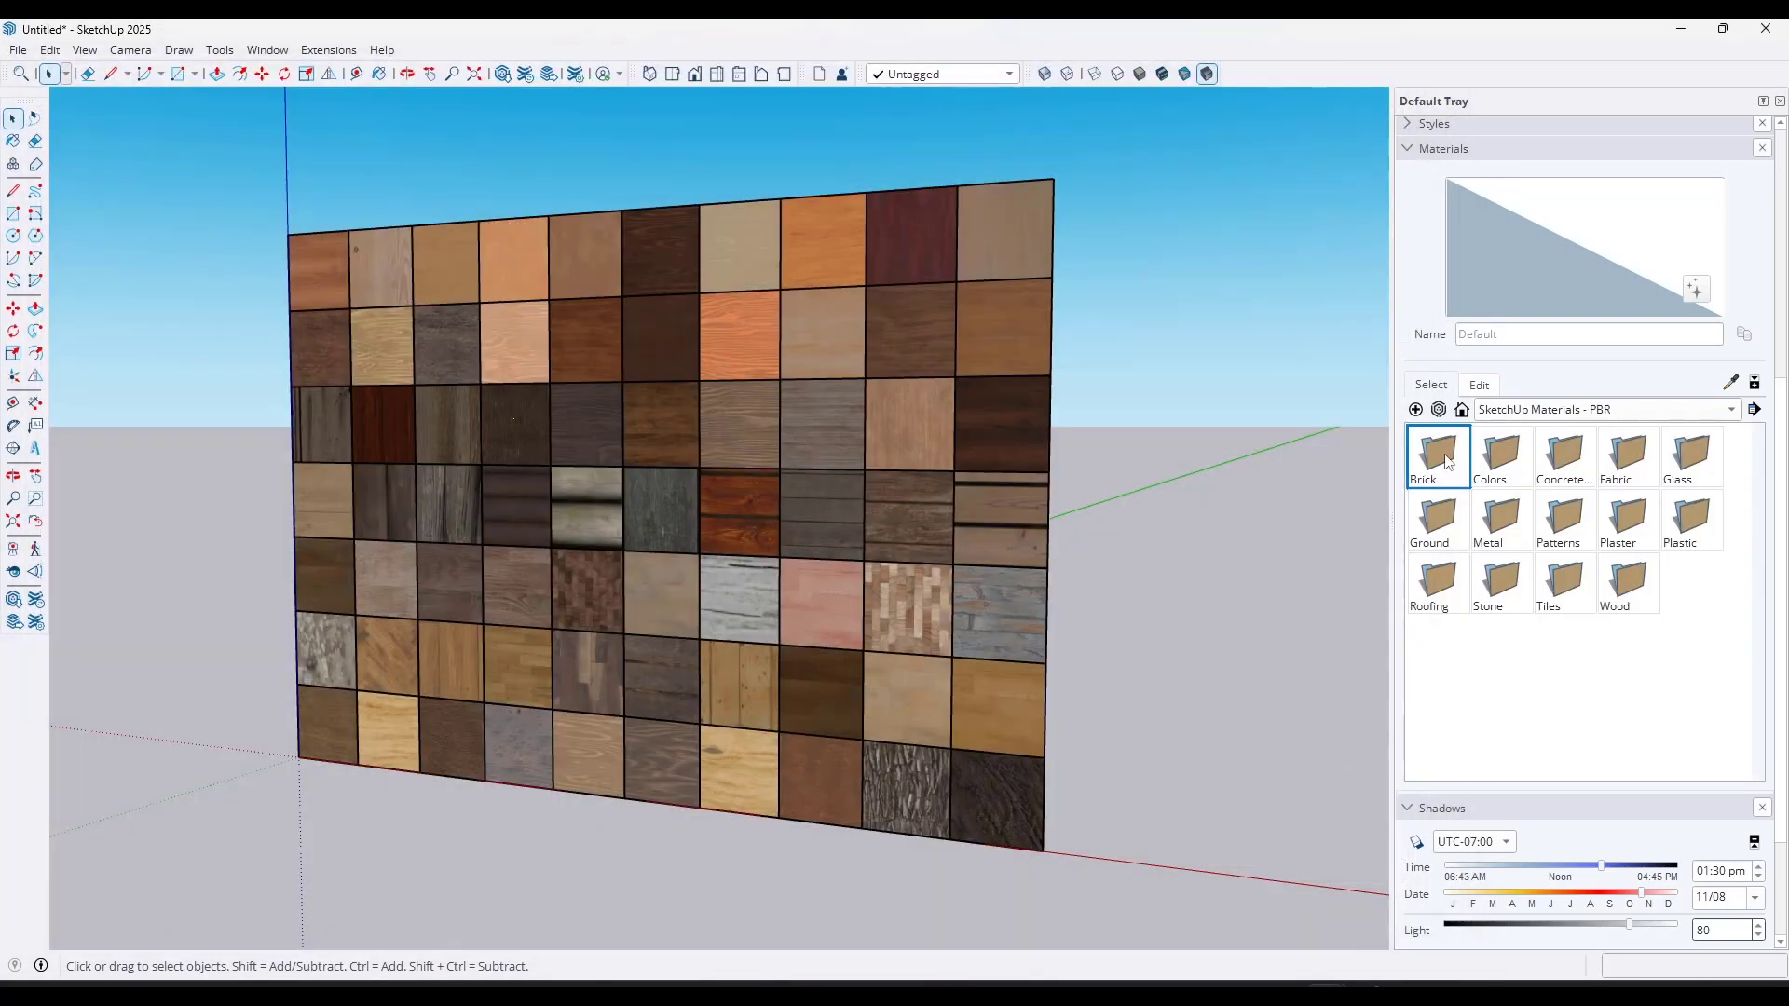
- Browse the Brick and the Concrete and Asphalt folders of the SketchUp Materials - PBR collection
{"action": "left_click", "coordinate": [1439, 457]}
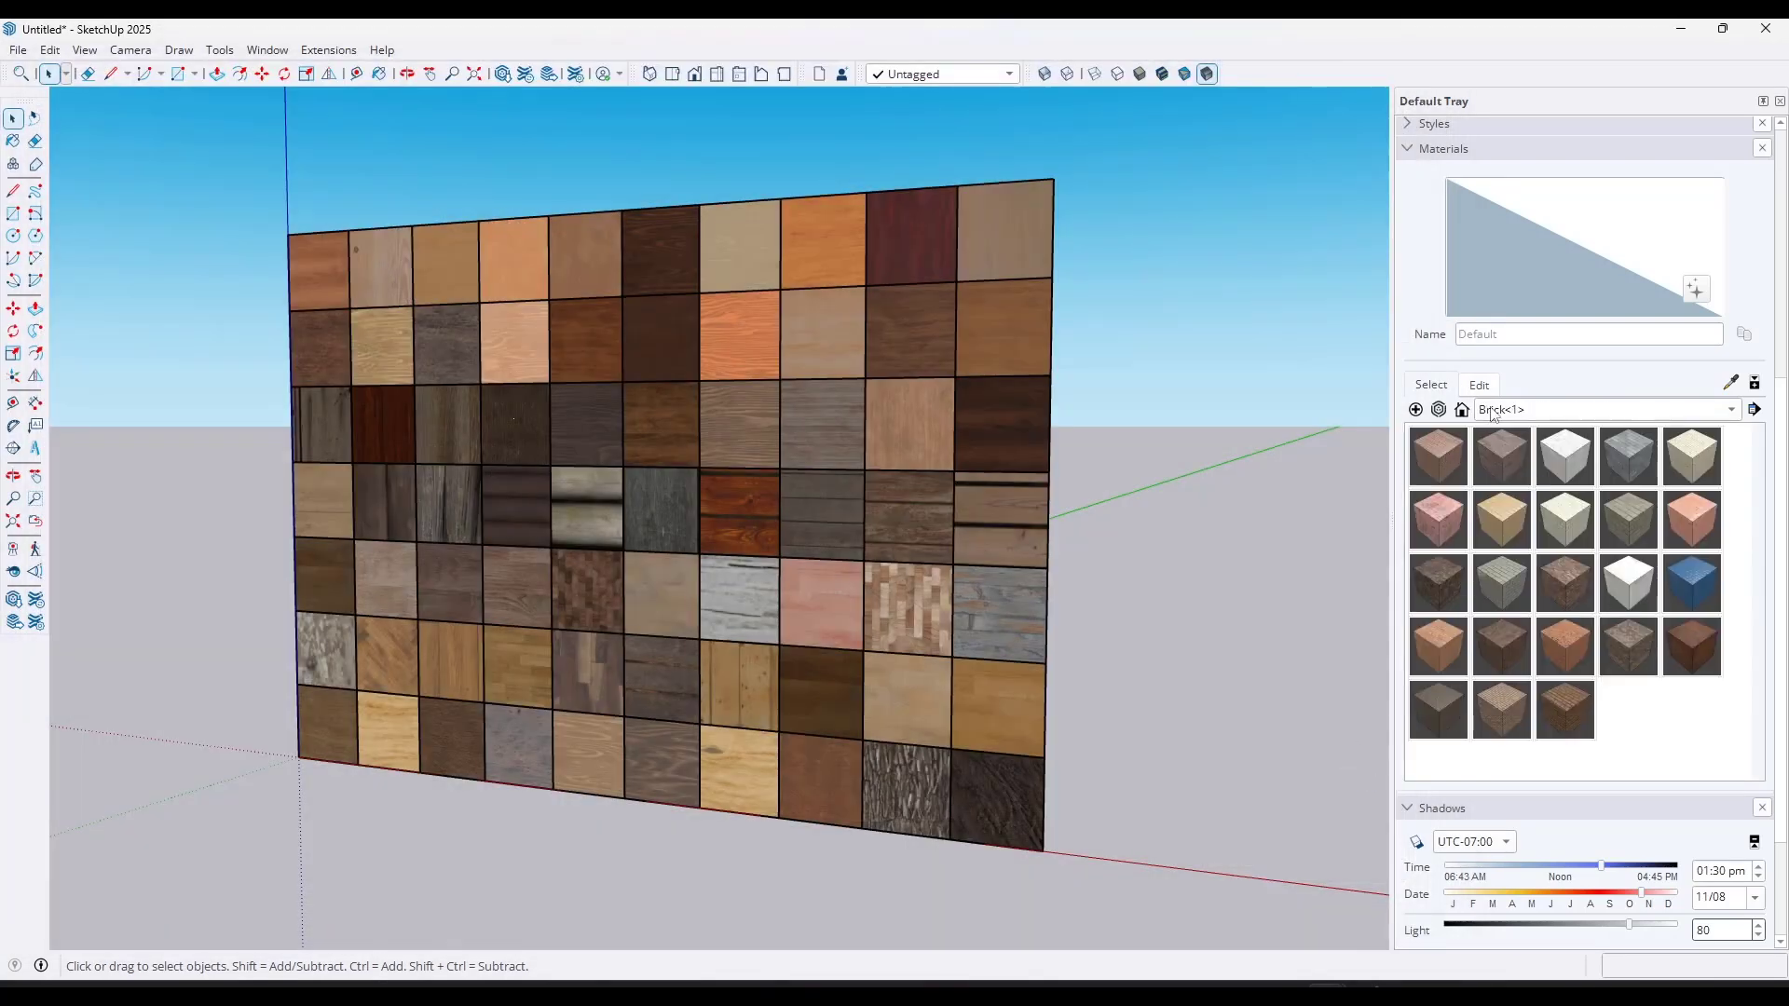
{"action": "left_click", "coordinate": [1607, 411]}
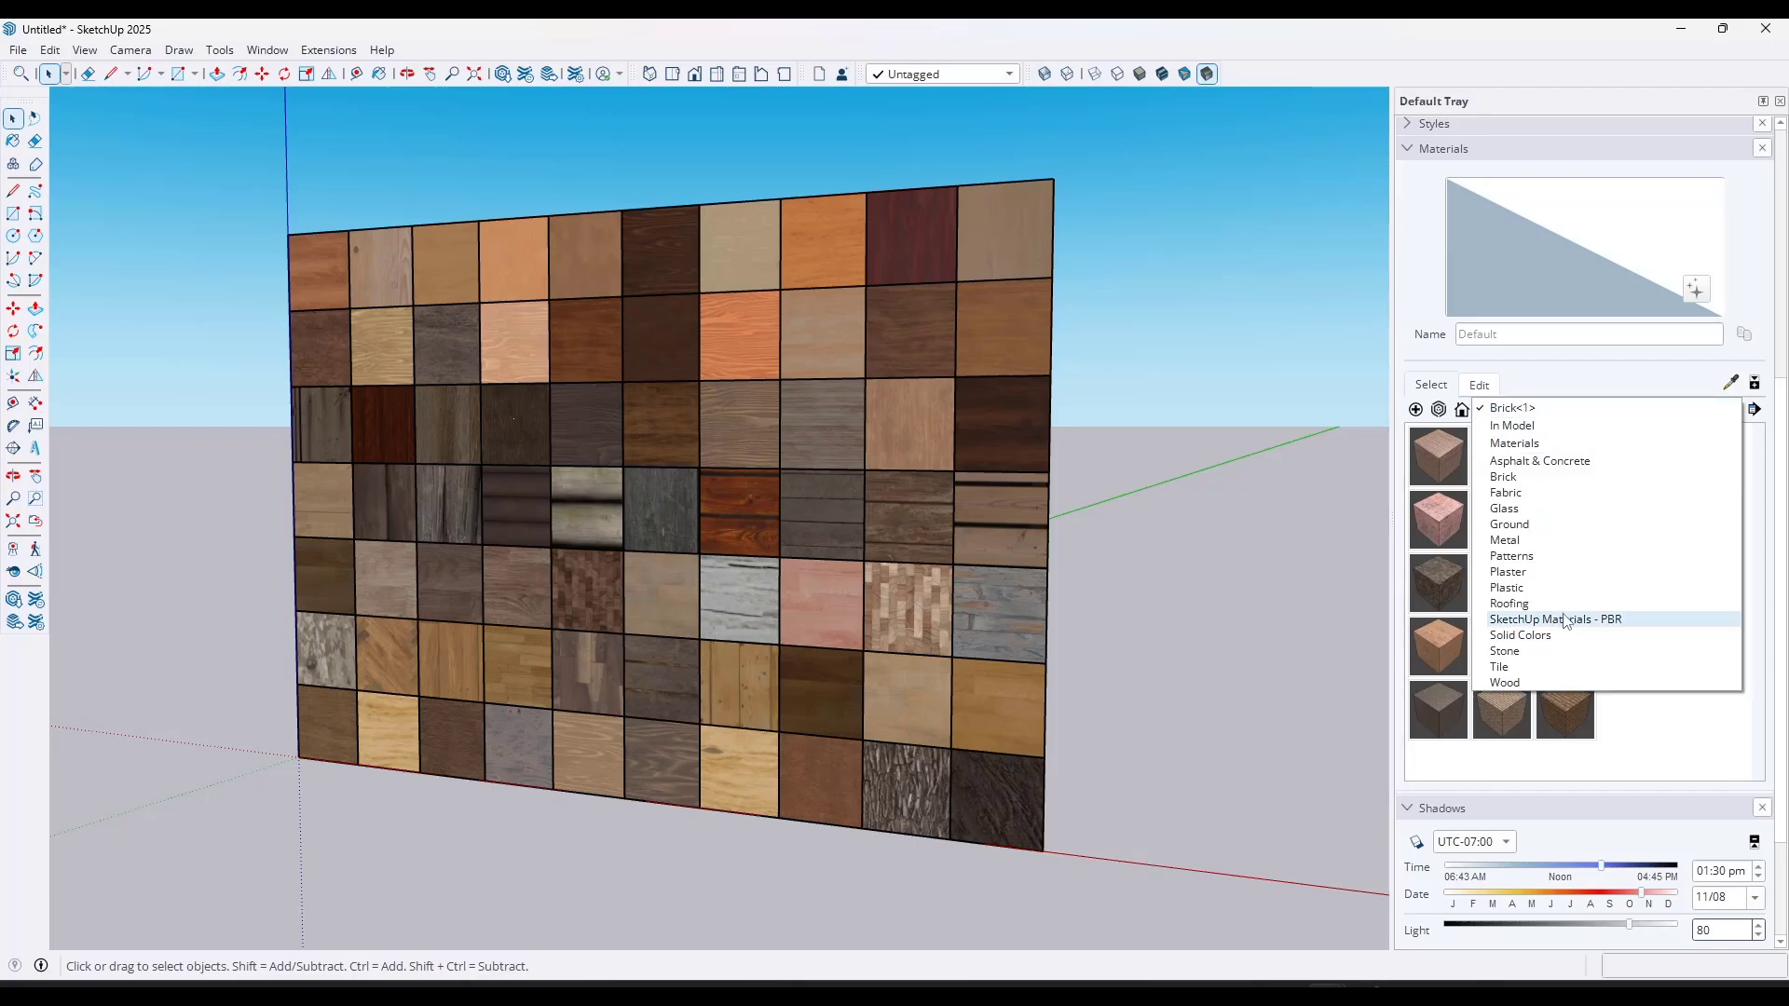
{"action": "left_click", "coordinate": [1565, 619]}
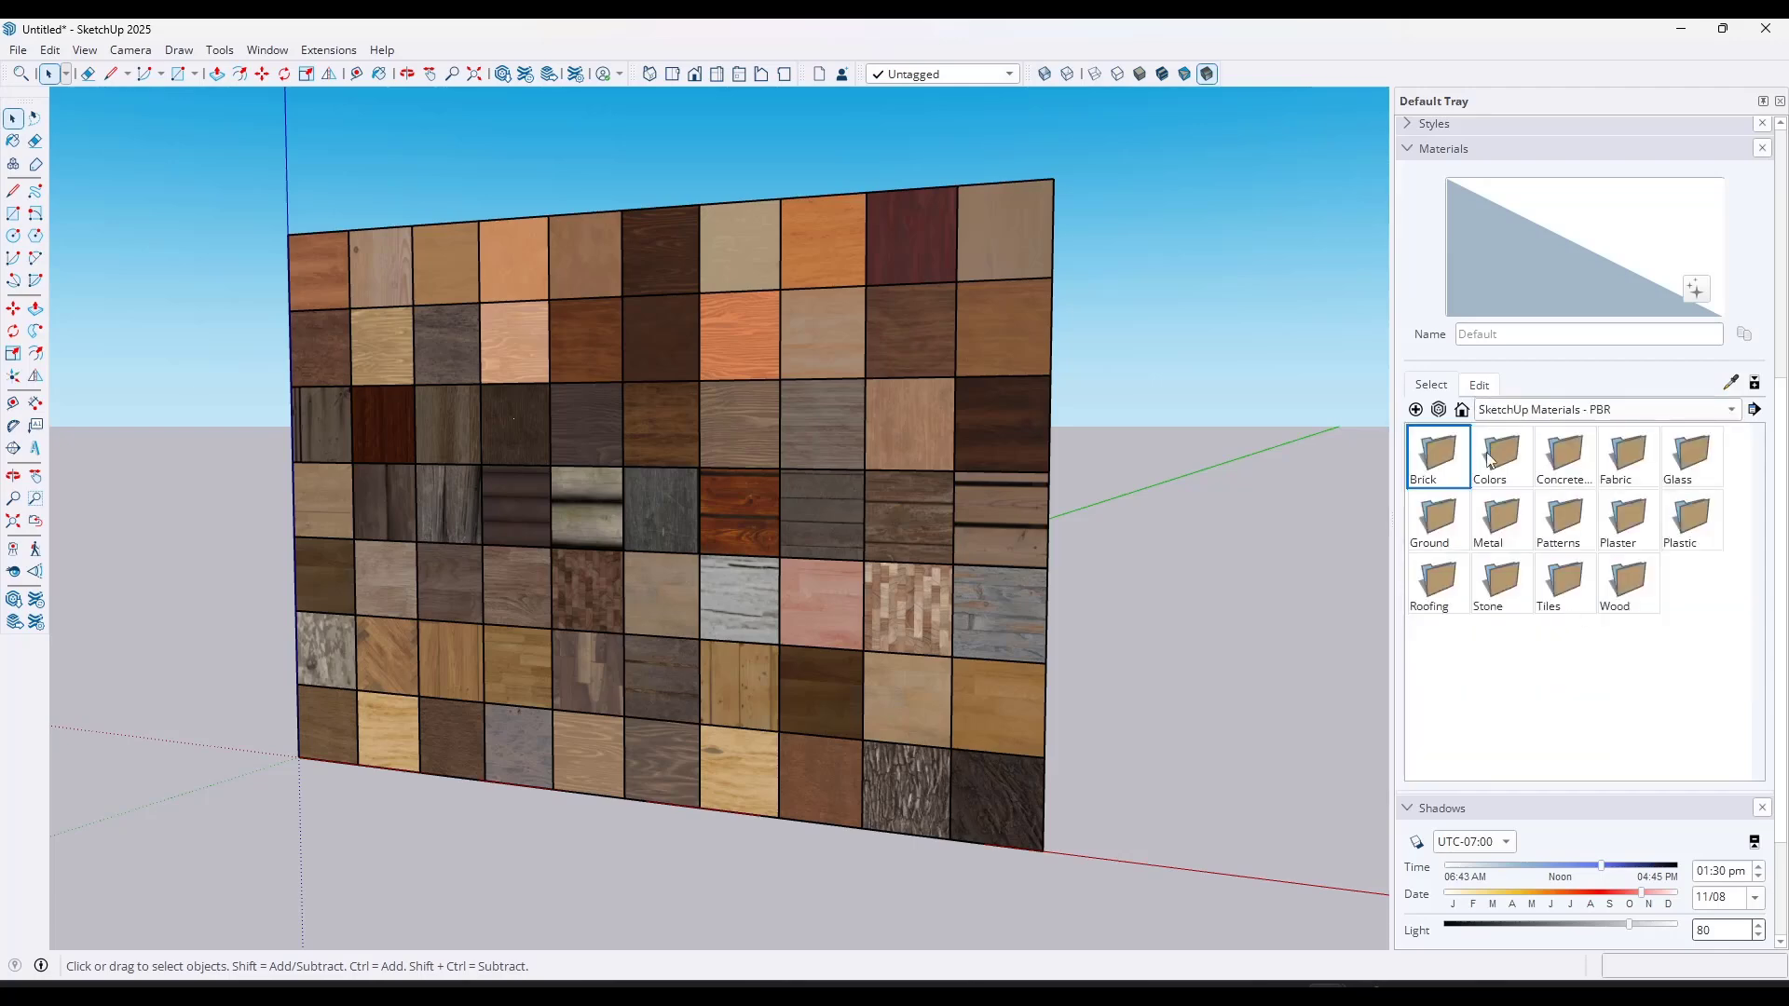
{"action": "left_click", "coordinate": [1598, 410]}
{"action": "left_click", "coordinate": [1582, 619]}
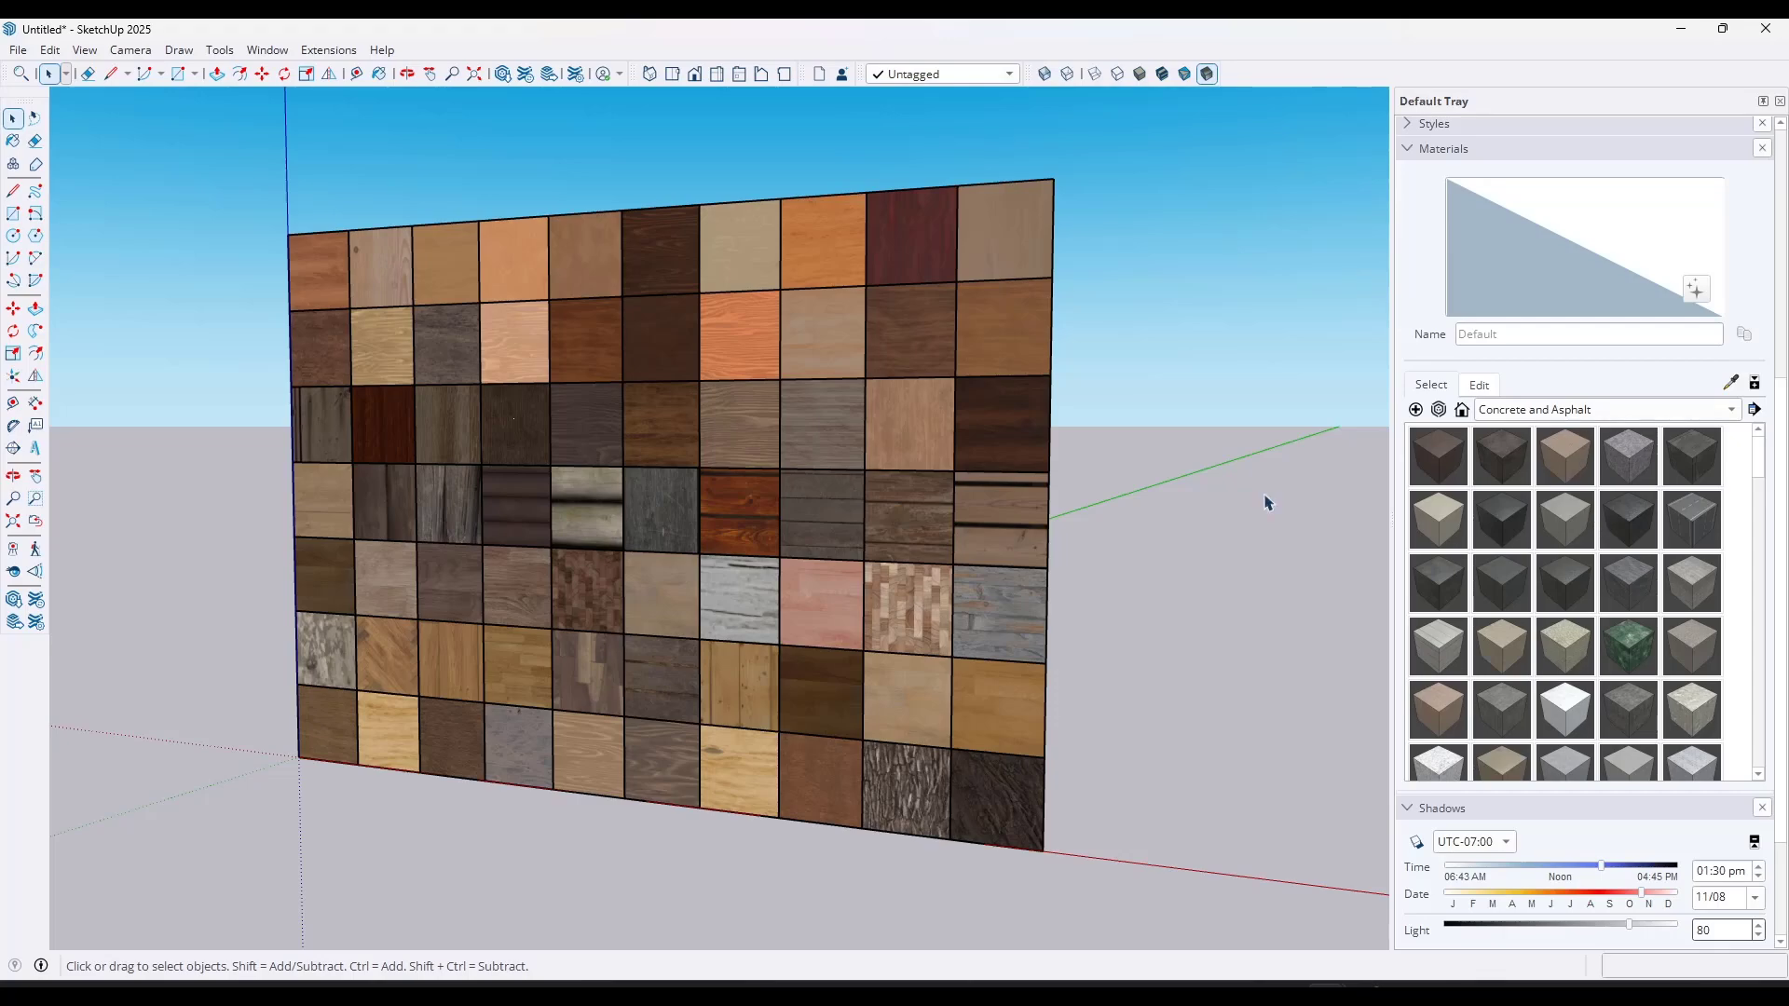
{"action": "middle_click_drag", "start_coordinate": [701, 566], "coordinate": [986, 623]}
{"action": "scroll", "coordinate": [755, 563], "scroll_direction": "down", "scroll_amount": 5}
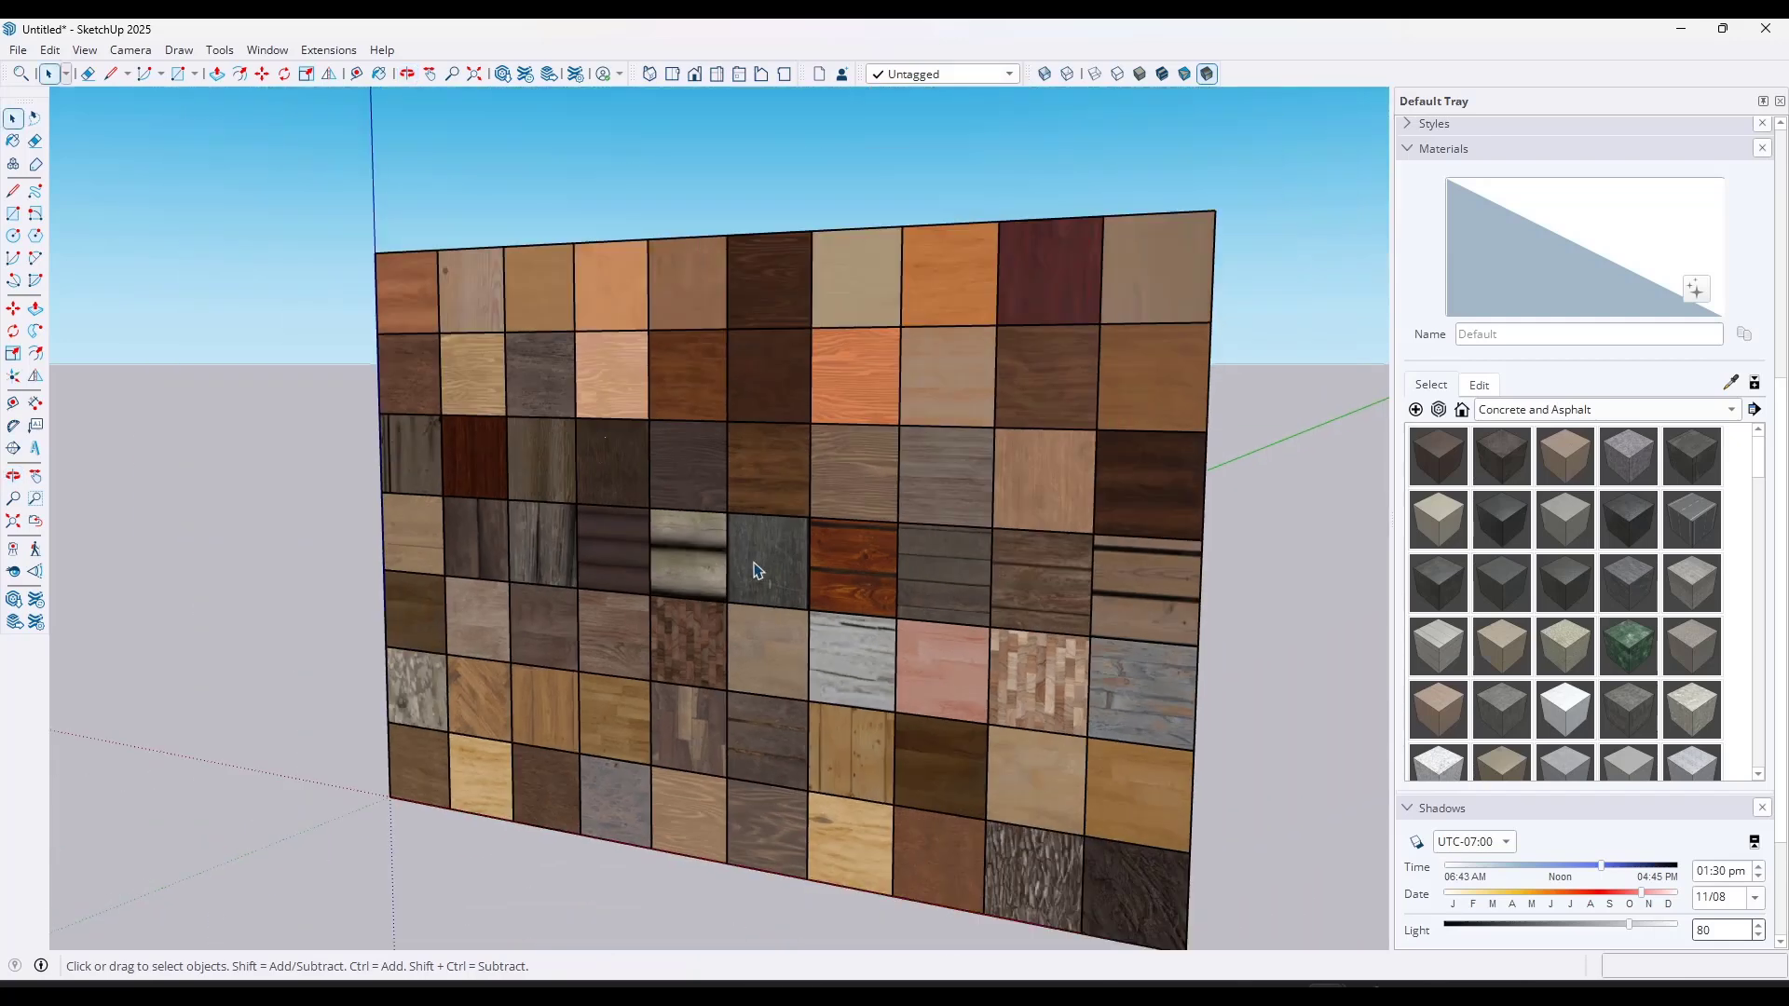
{"action": "scroll", "coordinate": [1063, 639], "scroll_direction": "up", "scroll_amount": 2}
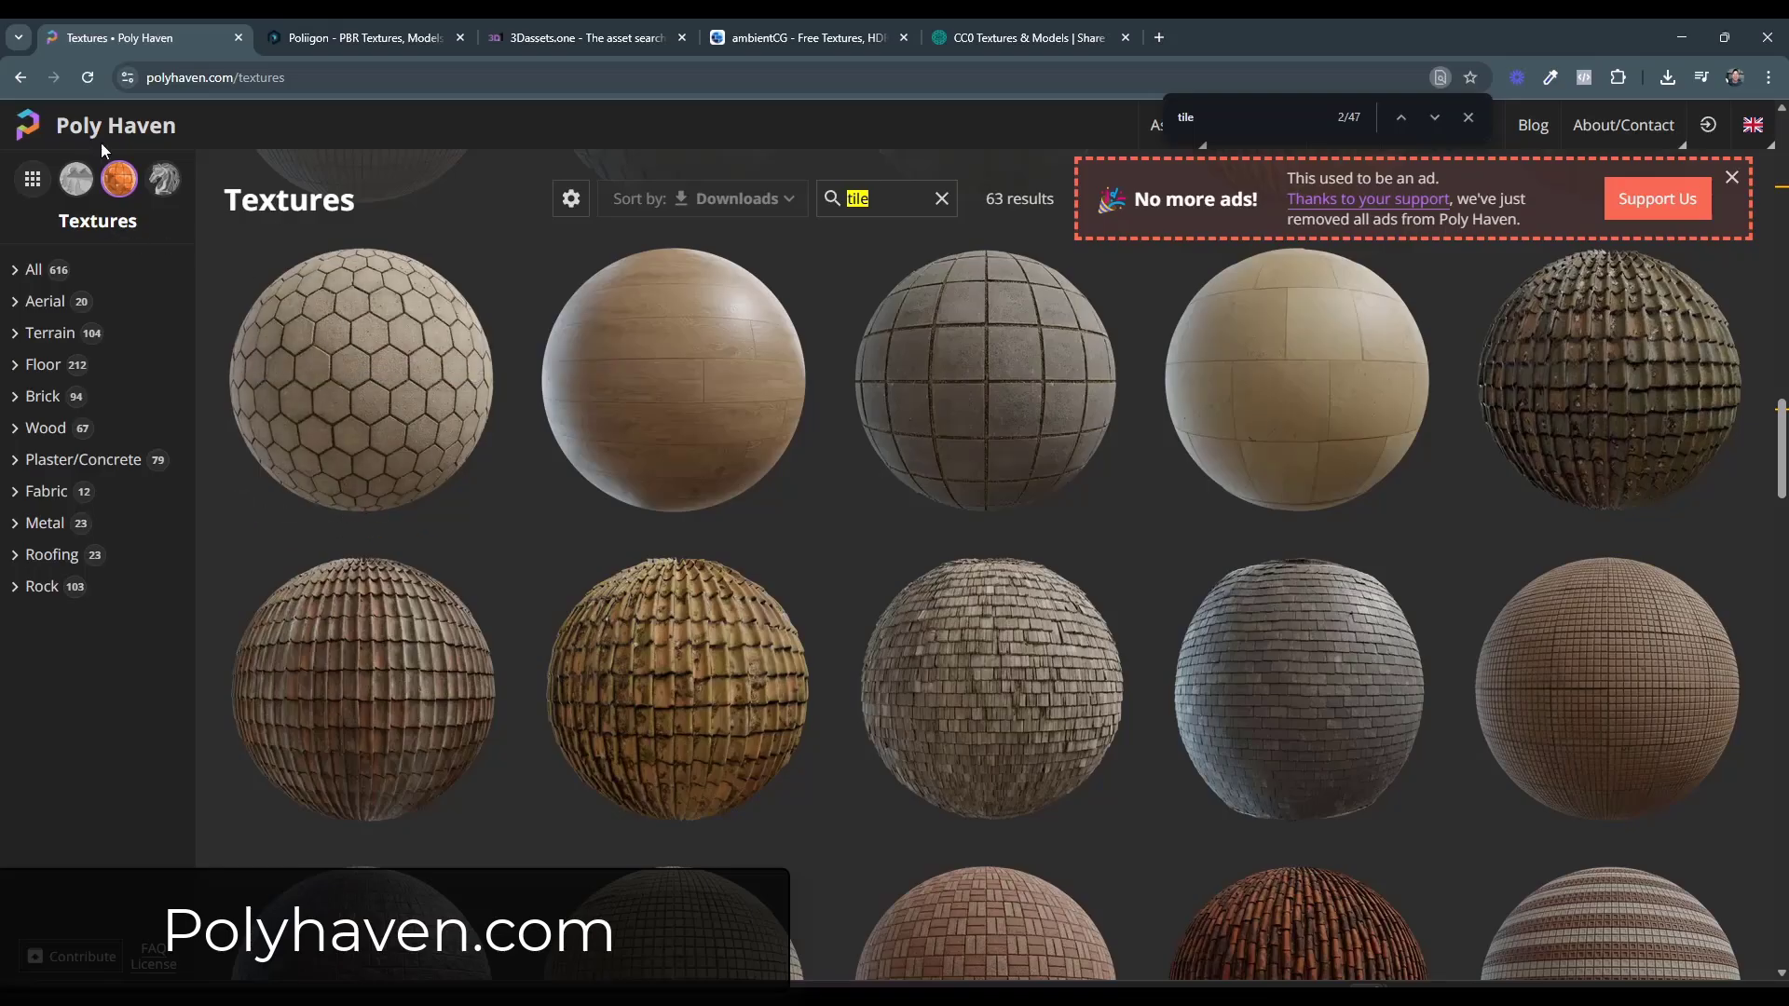
- In the web browser, go to the Poly Haven home page, dismiss the page search and look through the page
{"action": "left_click", "coordinate": [87, 128]}
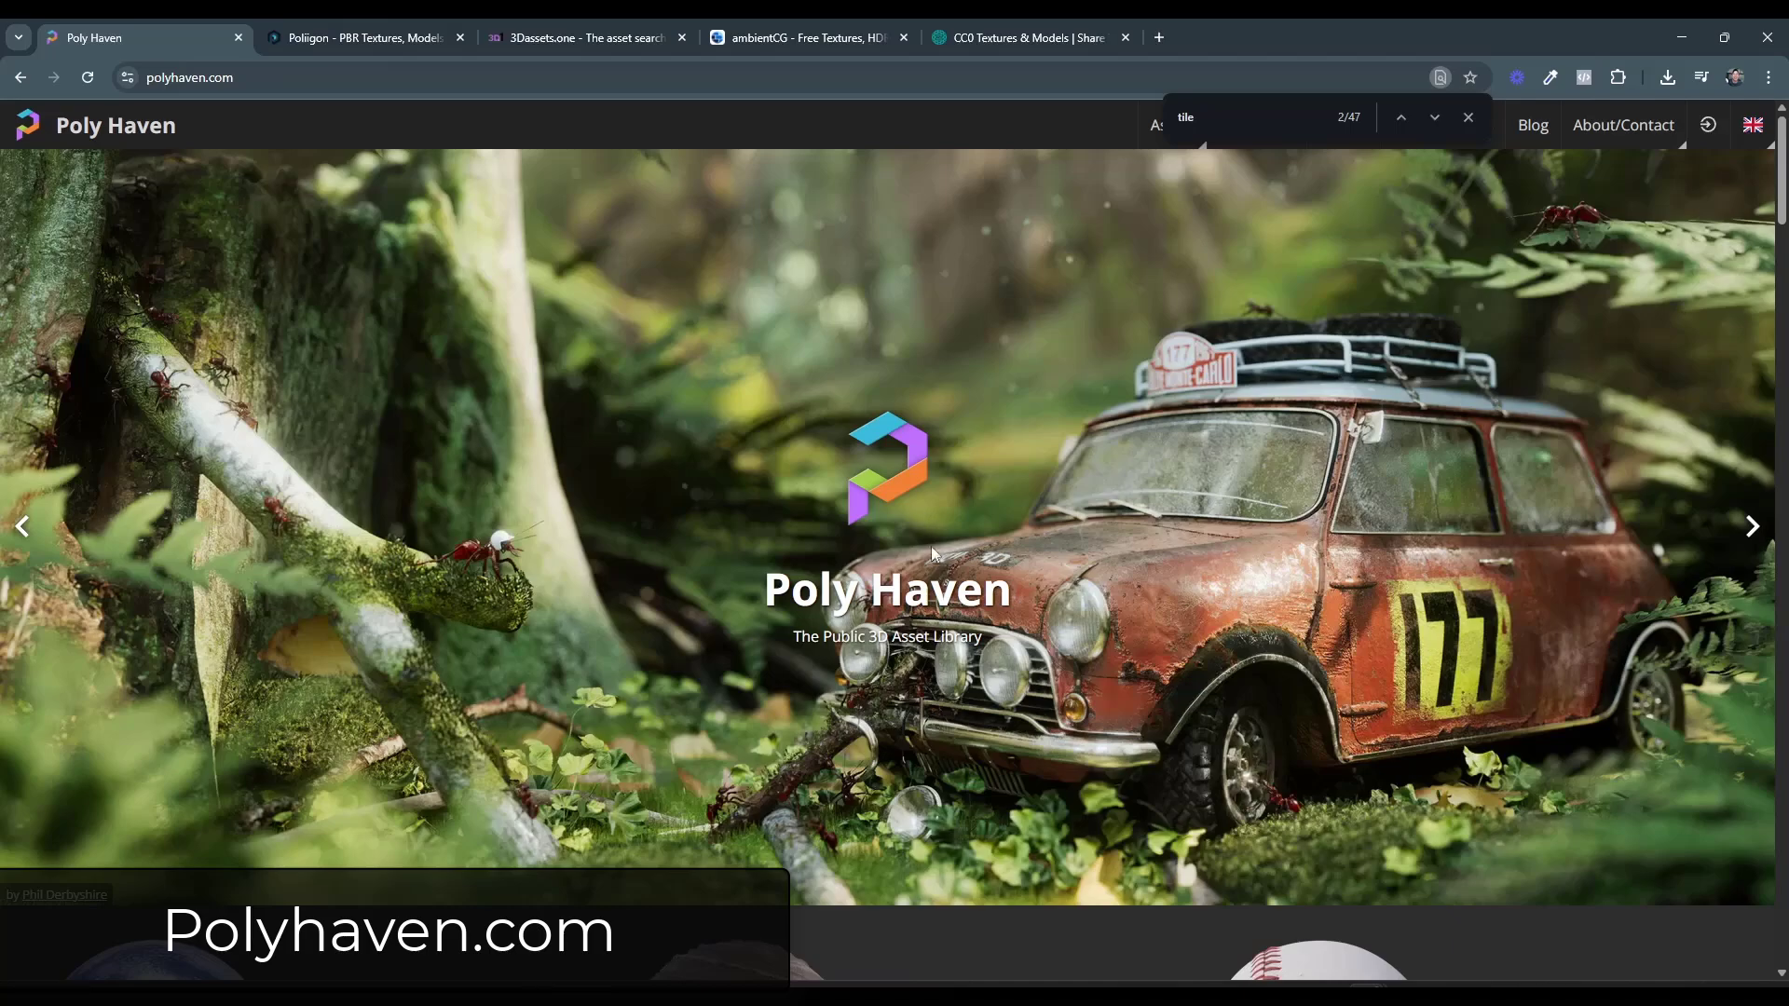
{"action": "left_click", "coordinate": [1468, 118]}
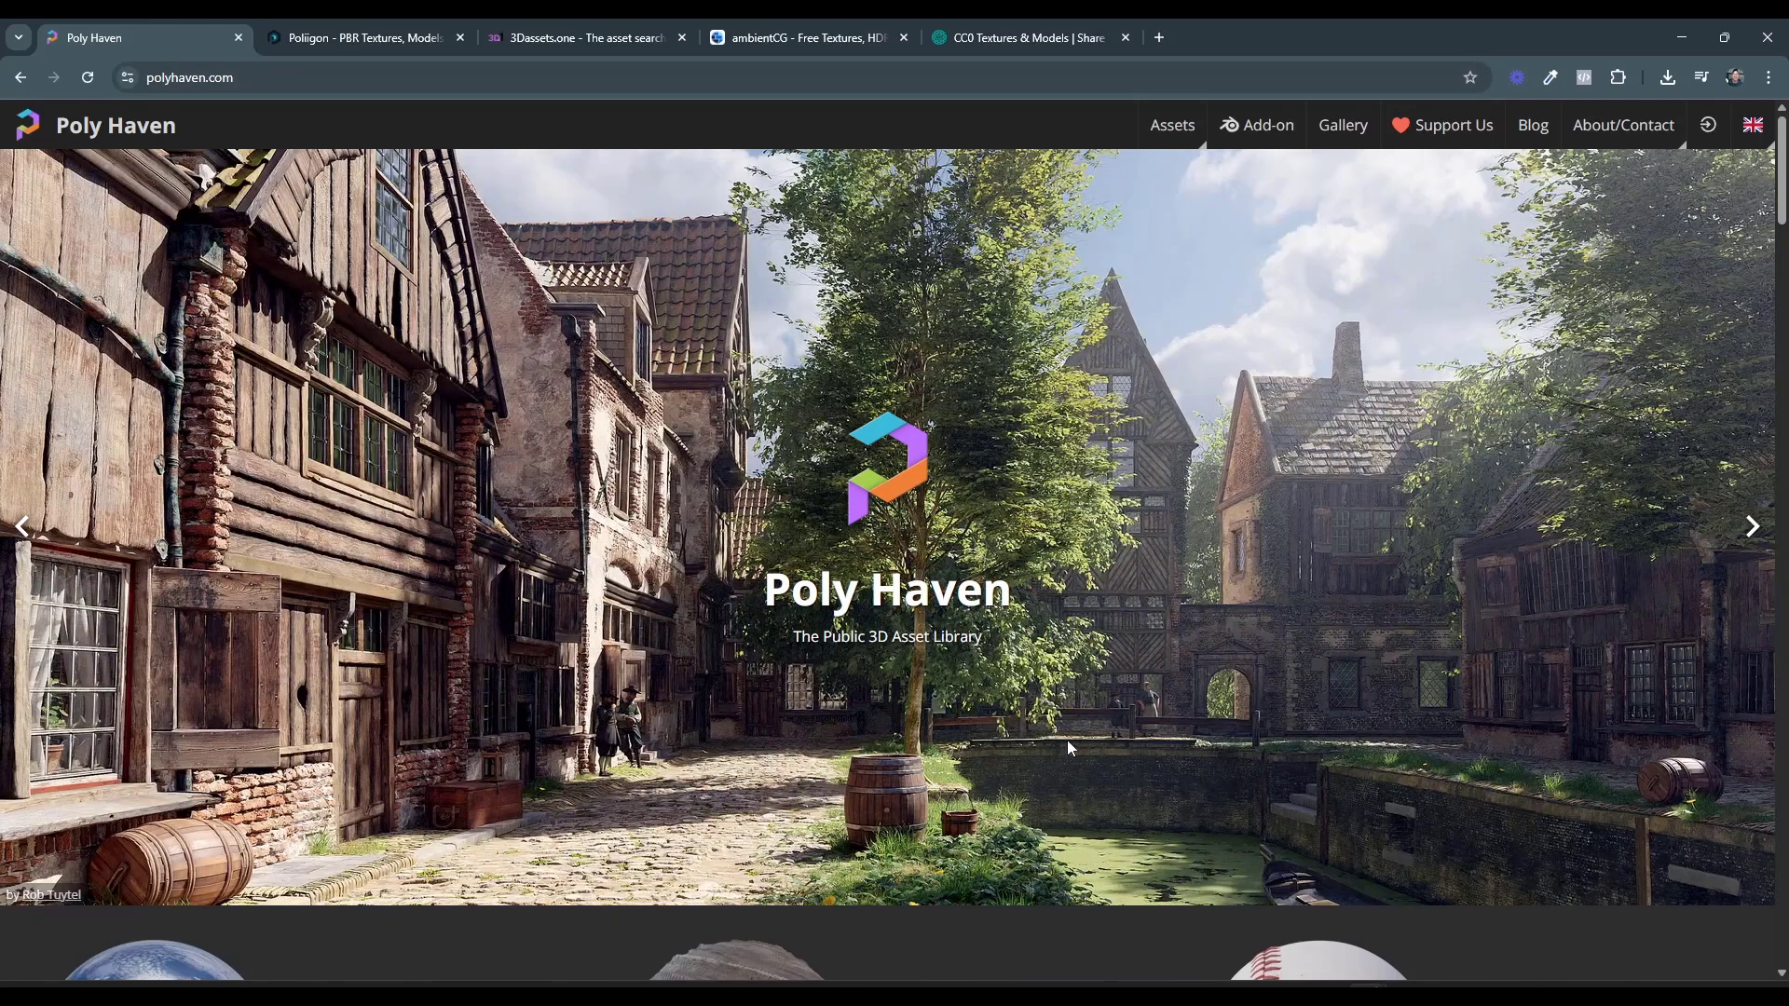
{"action": "scroll", "coordinate": [1183, 683], "scroll_direction": "down", "scroll_amount": 12}
{"action": "scroll", "coordinate": [1263, 657], "scroll_direction": "down", "scroll_amount": 20}
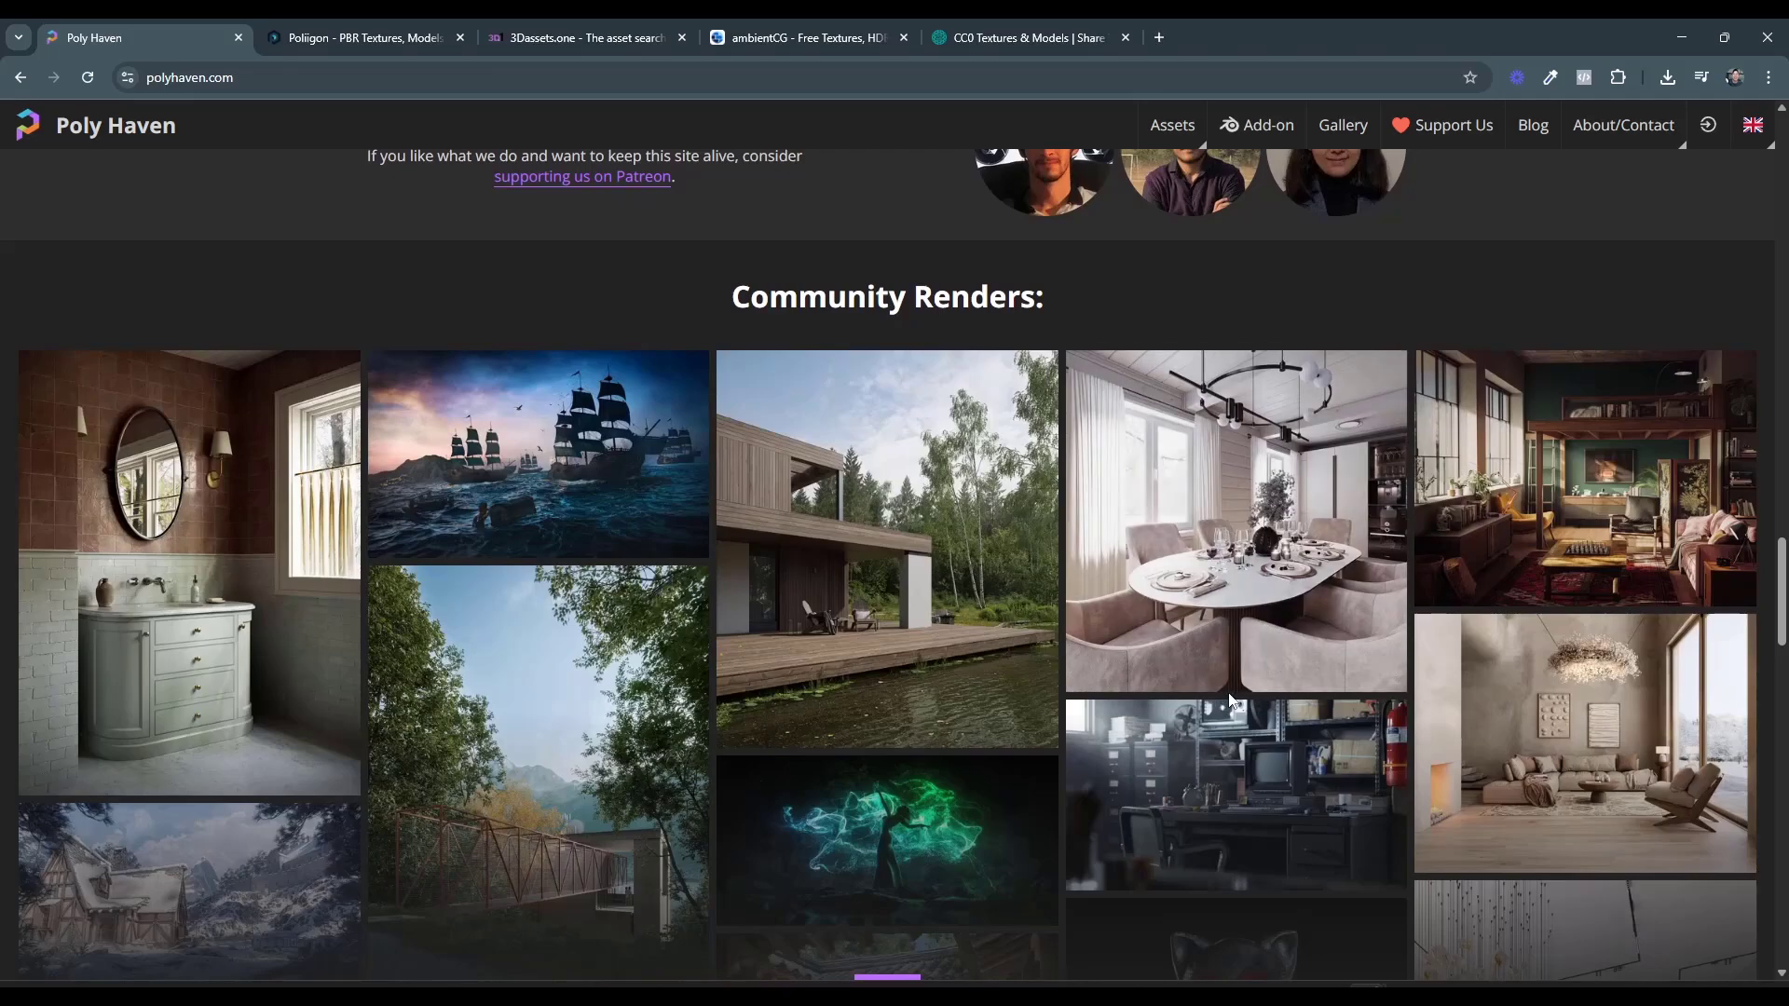
{"action": "scroll", "coordinate": [1248, 700], "scroll_direction": "up", "scroll_amount": 15}
{"action": "scroll", "coordinate": [1272, 716], "scroll_direction": "up", "scroll_amount": 12}
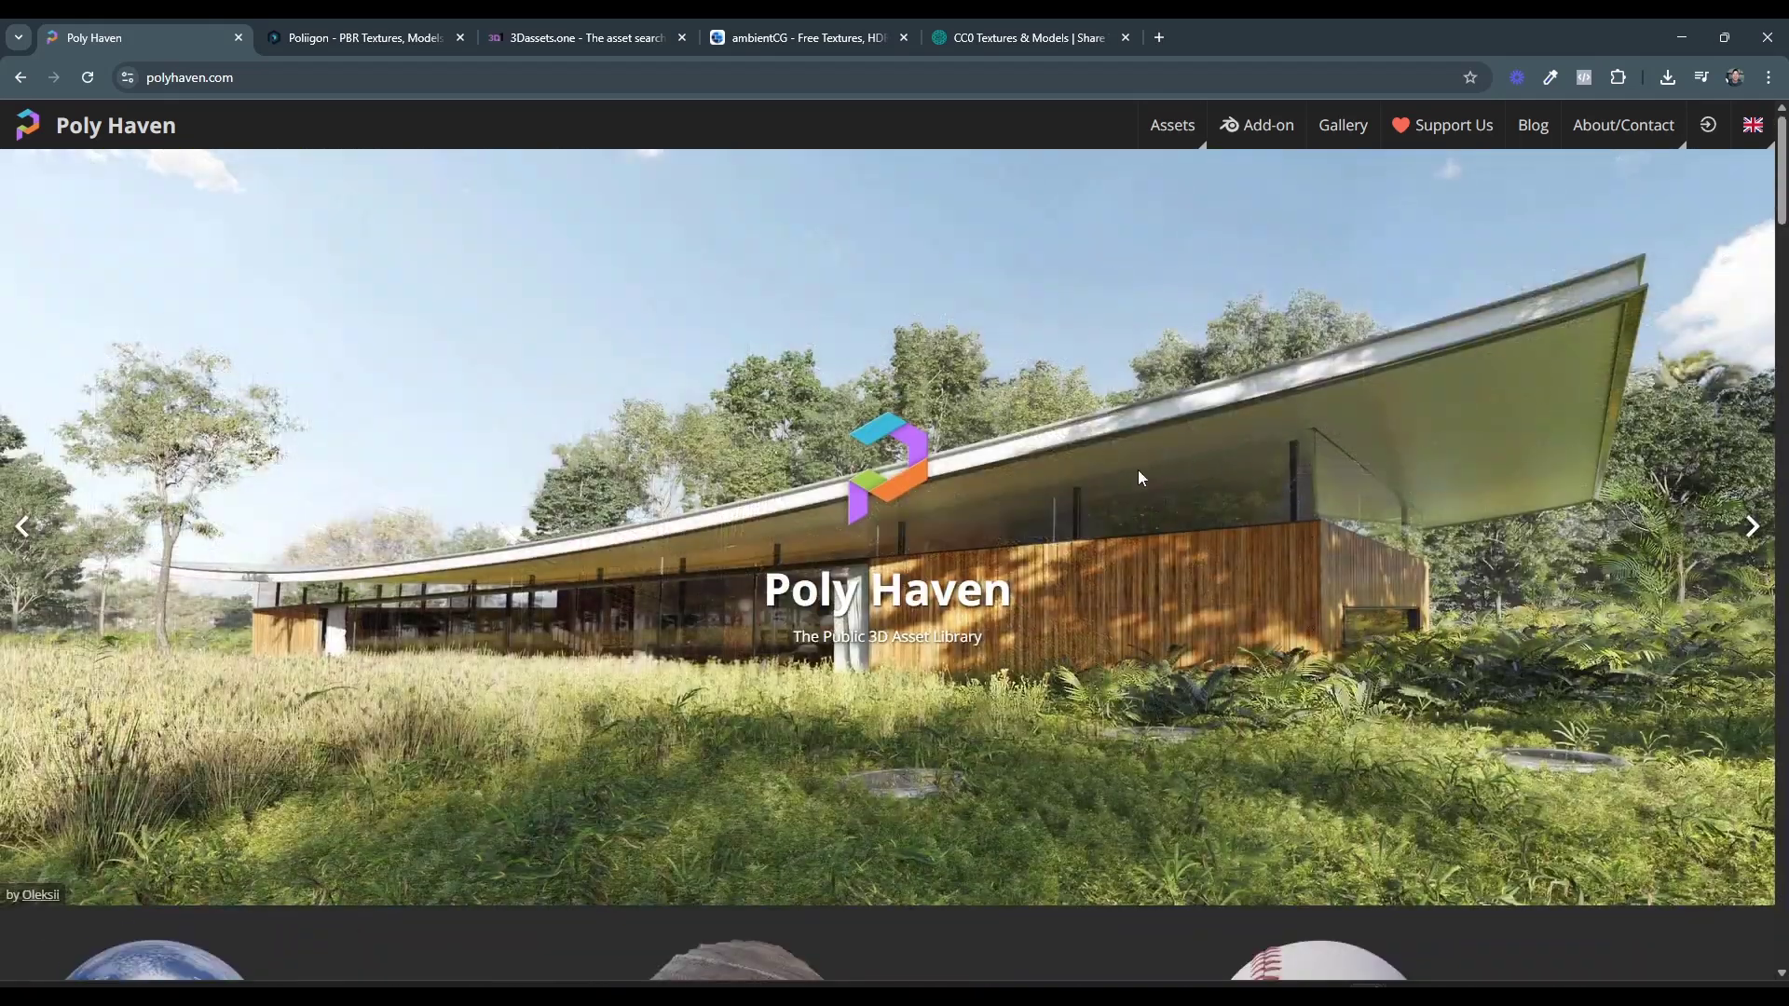
- Open the Green Metal Rust texture from Poly Haven's Textures and examine its download formats and ZIP contents
{"action": "mouse_move", "coordinate": [1176, 125]}
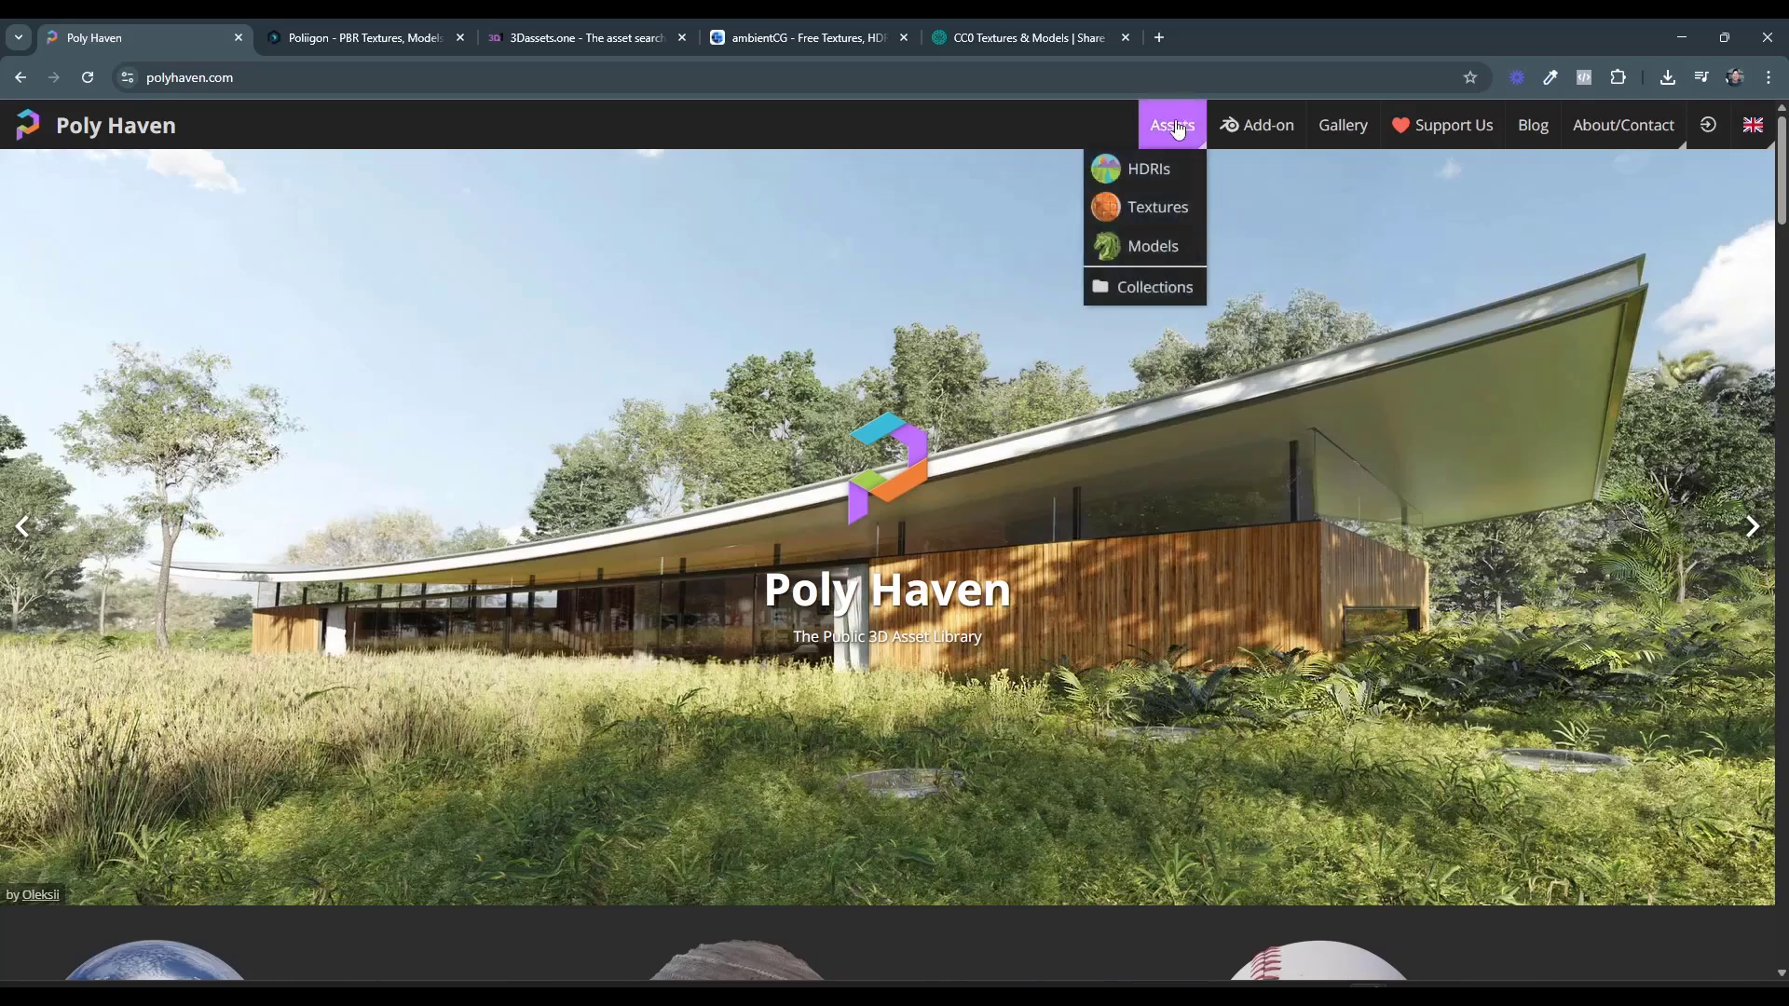
{"action": "left_click", "coordinate": [1151, 212]}
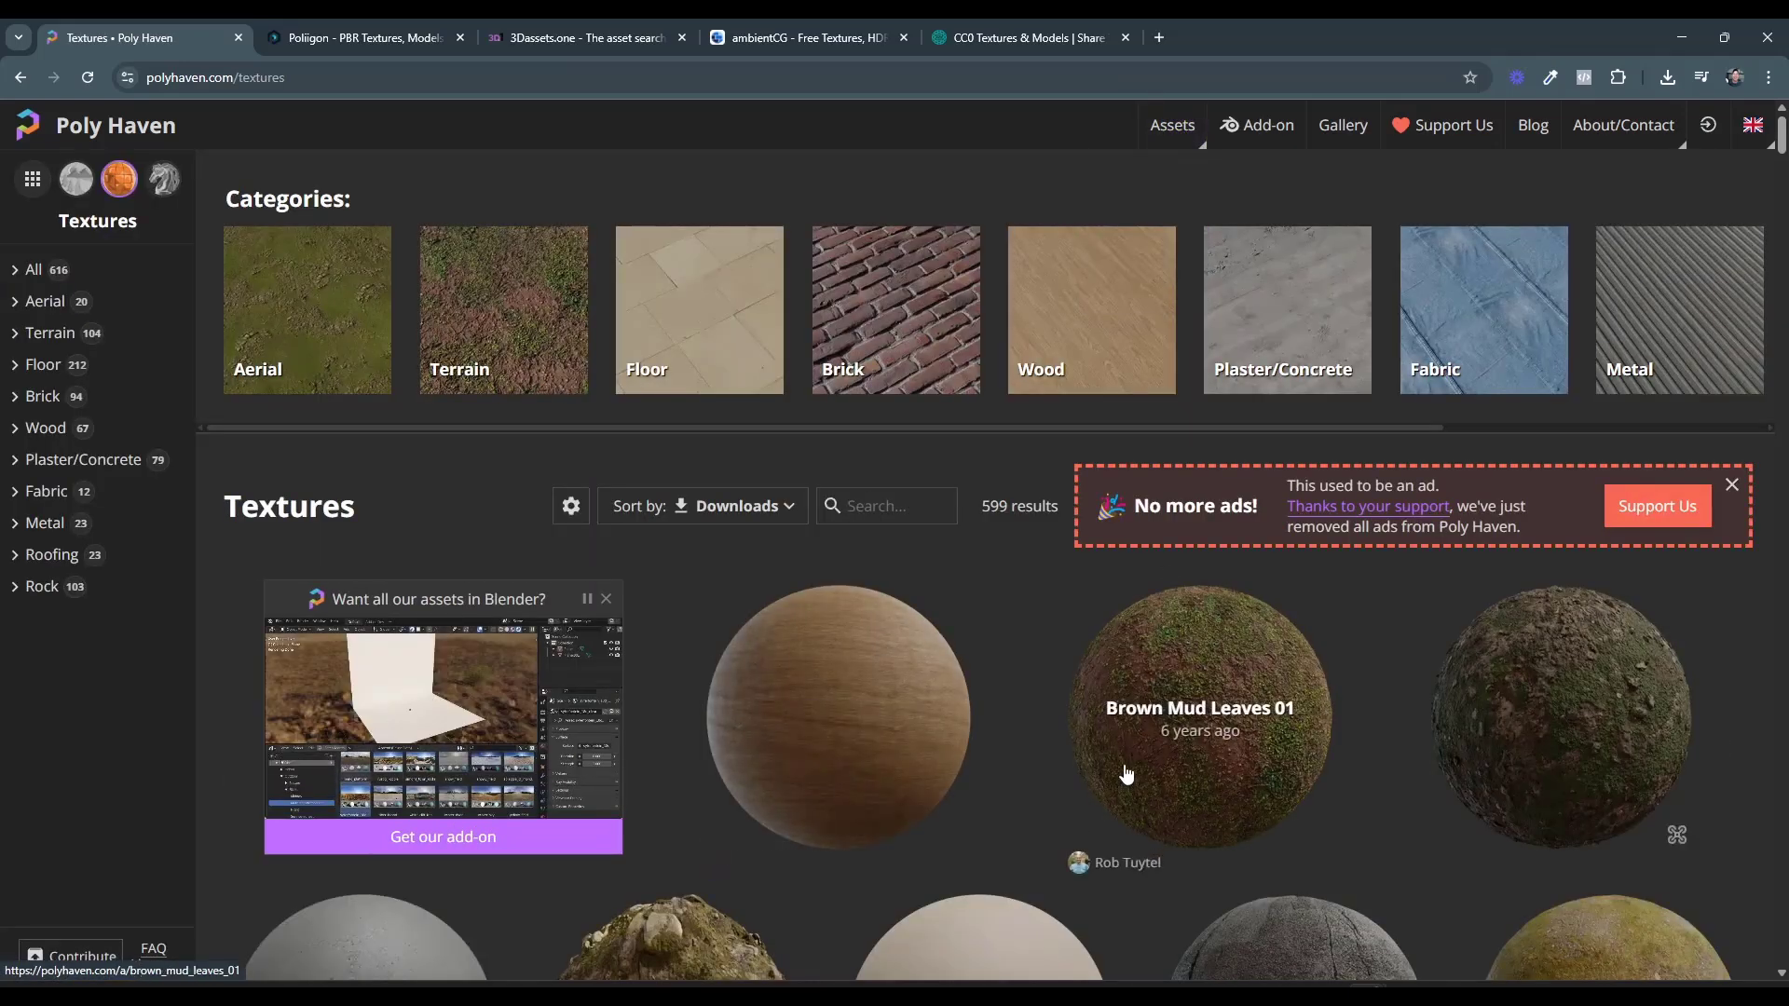
{"action": "scroll", "coordinate": [1074, 545], "scroll_direction": "down", "scroll_amount": 3}
{"action": "scroll", "coordinate": [998, 618], "scroll_direction": "down", "scroll_amount": 4}
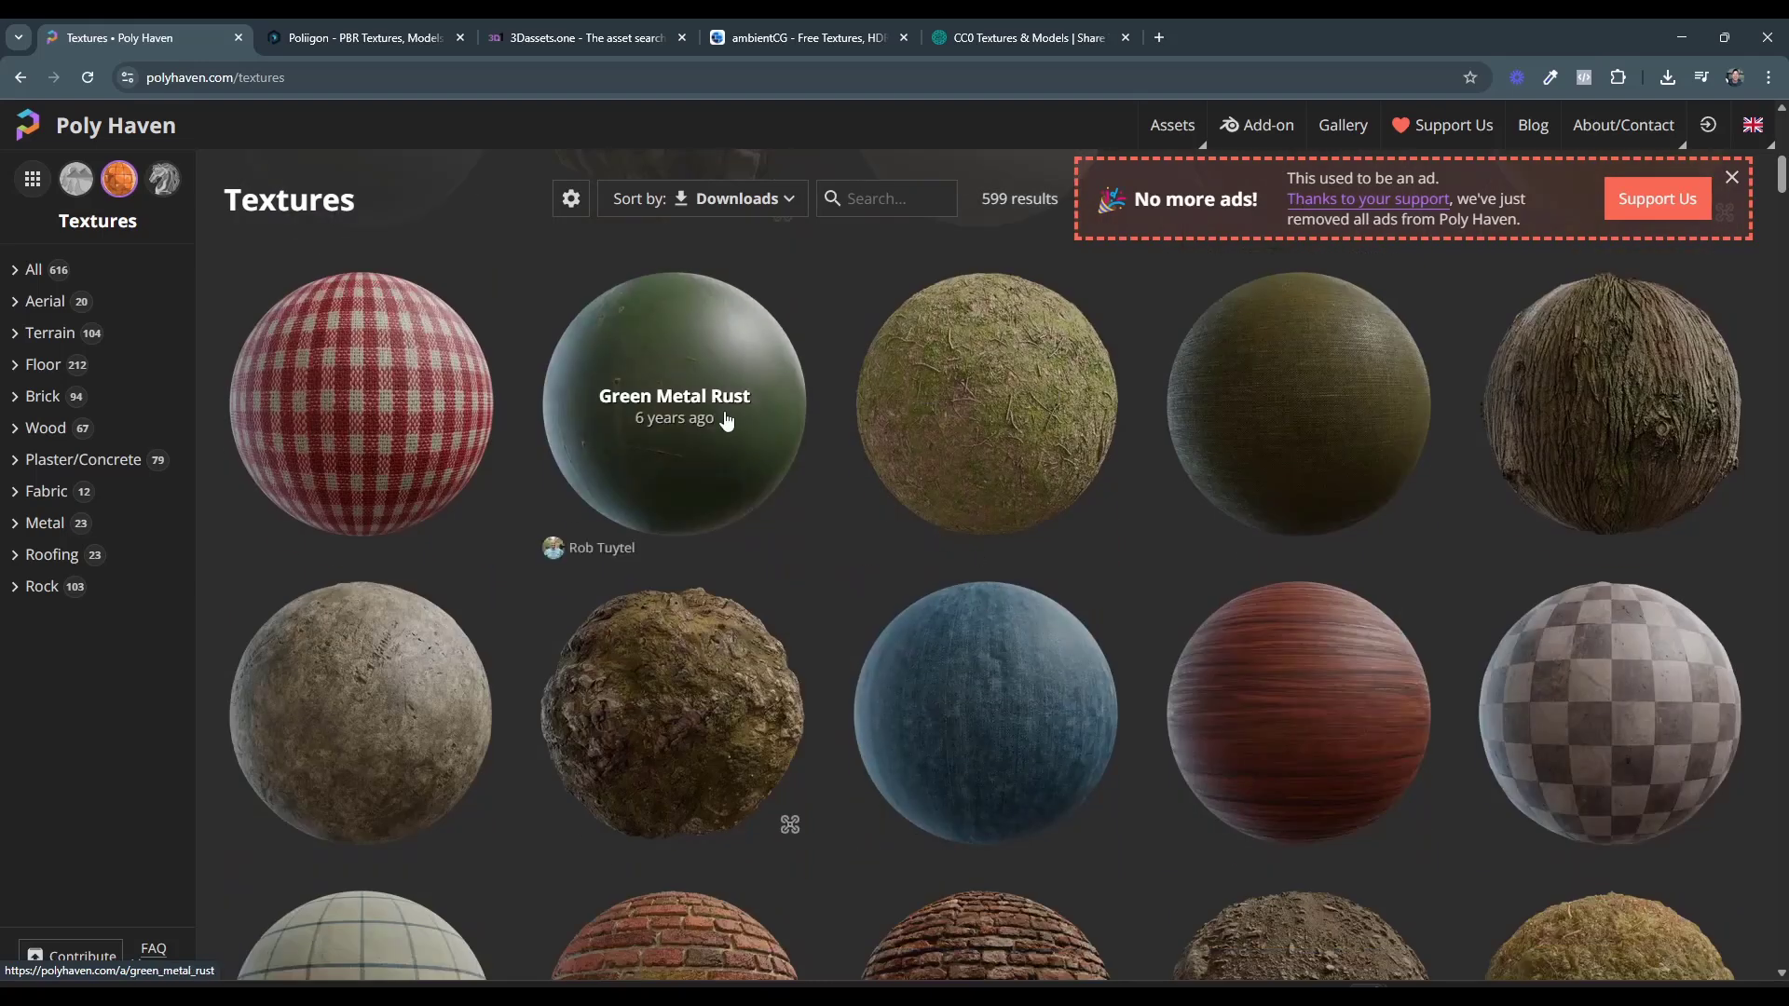
{"action": "left_click", "coordinate": [729, 419]}
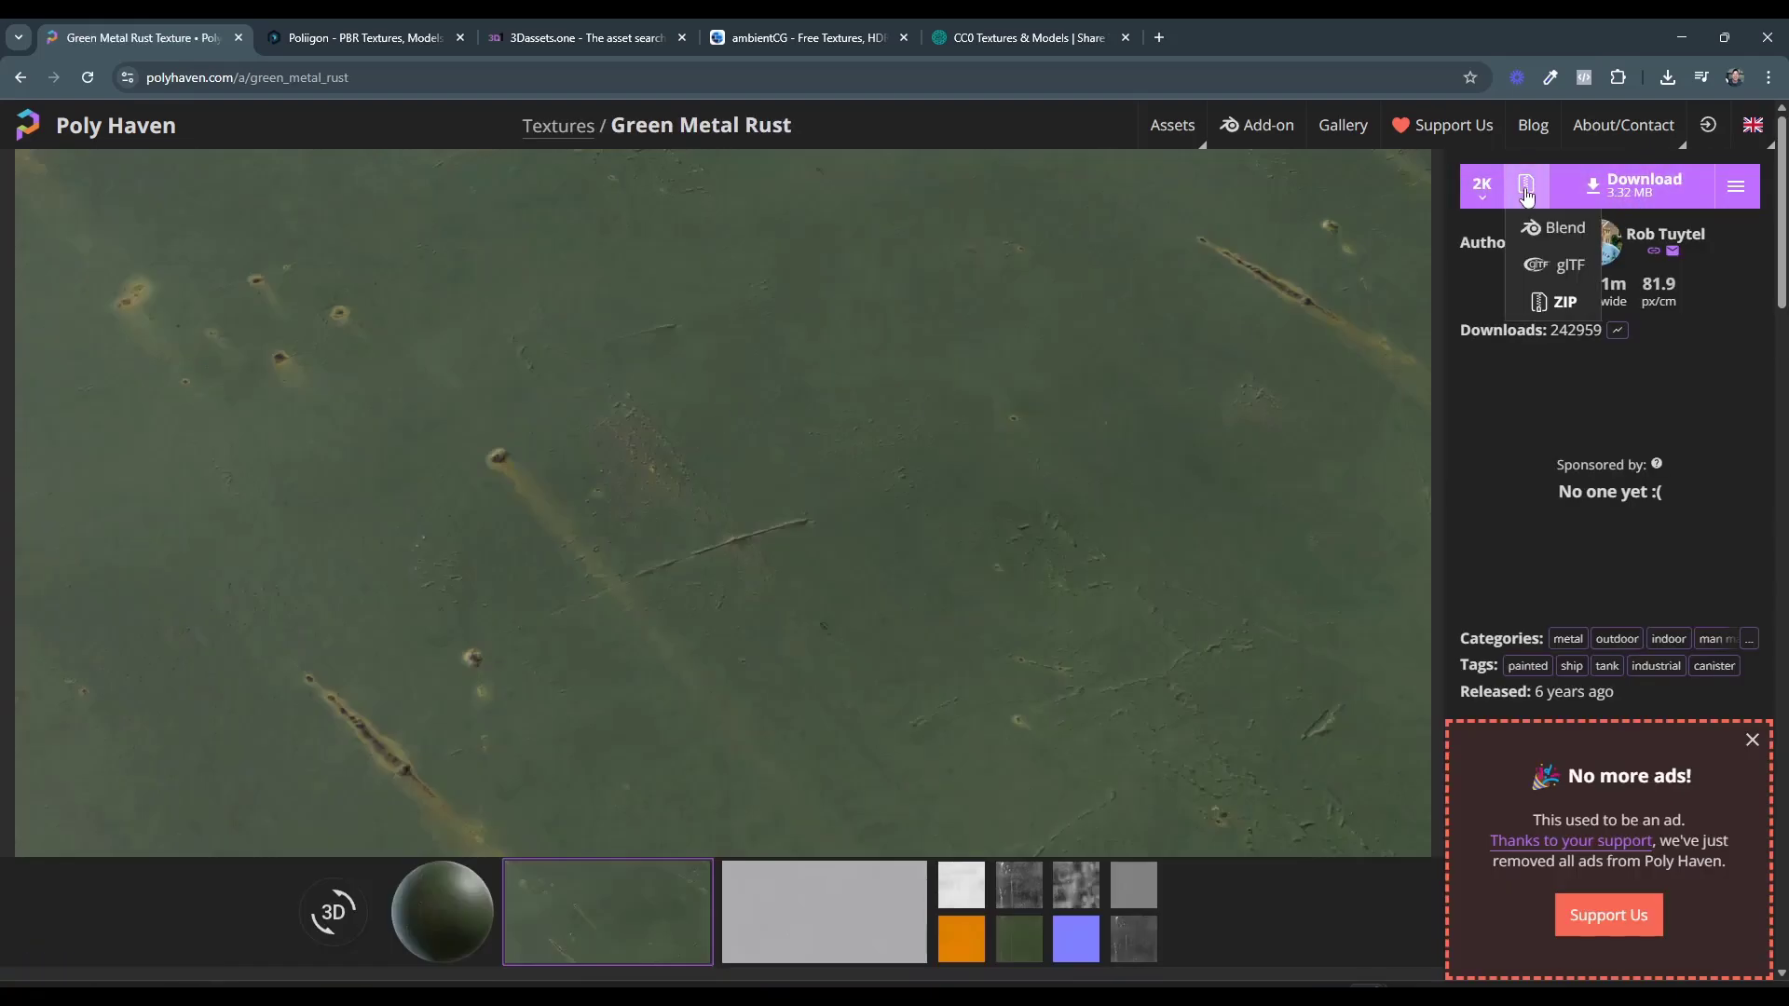
{"action": "left_click", "coordinate": [1735, 189]}
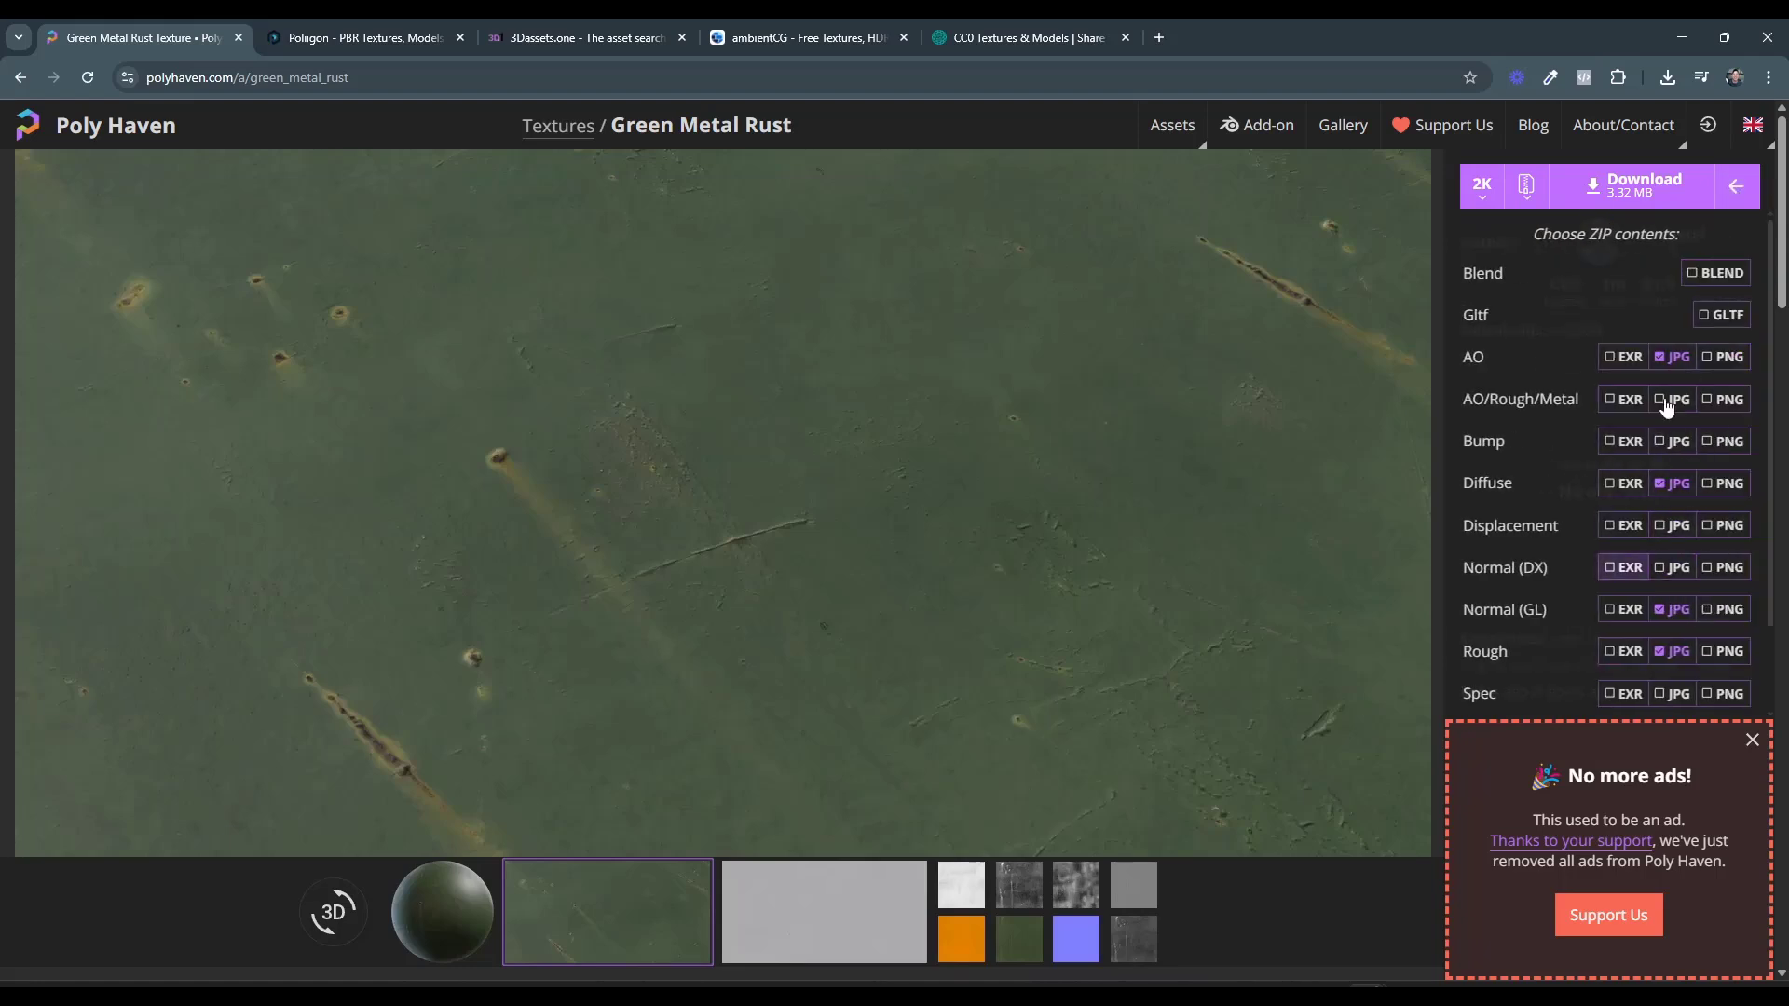
{"action": "left_click", "coordinate": [1735, 186]}
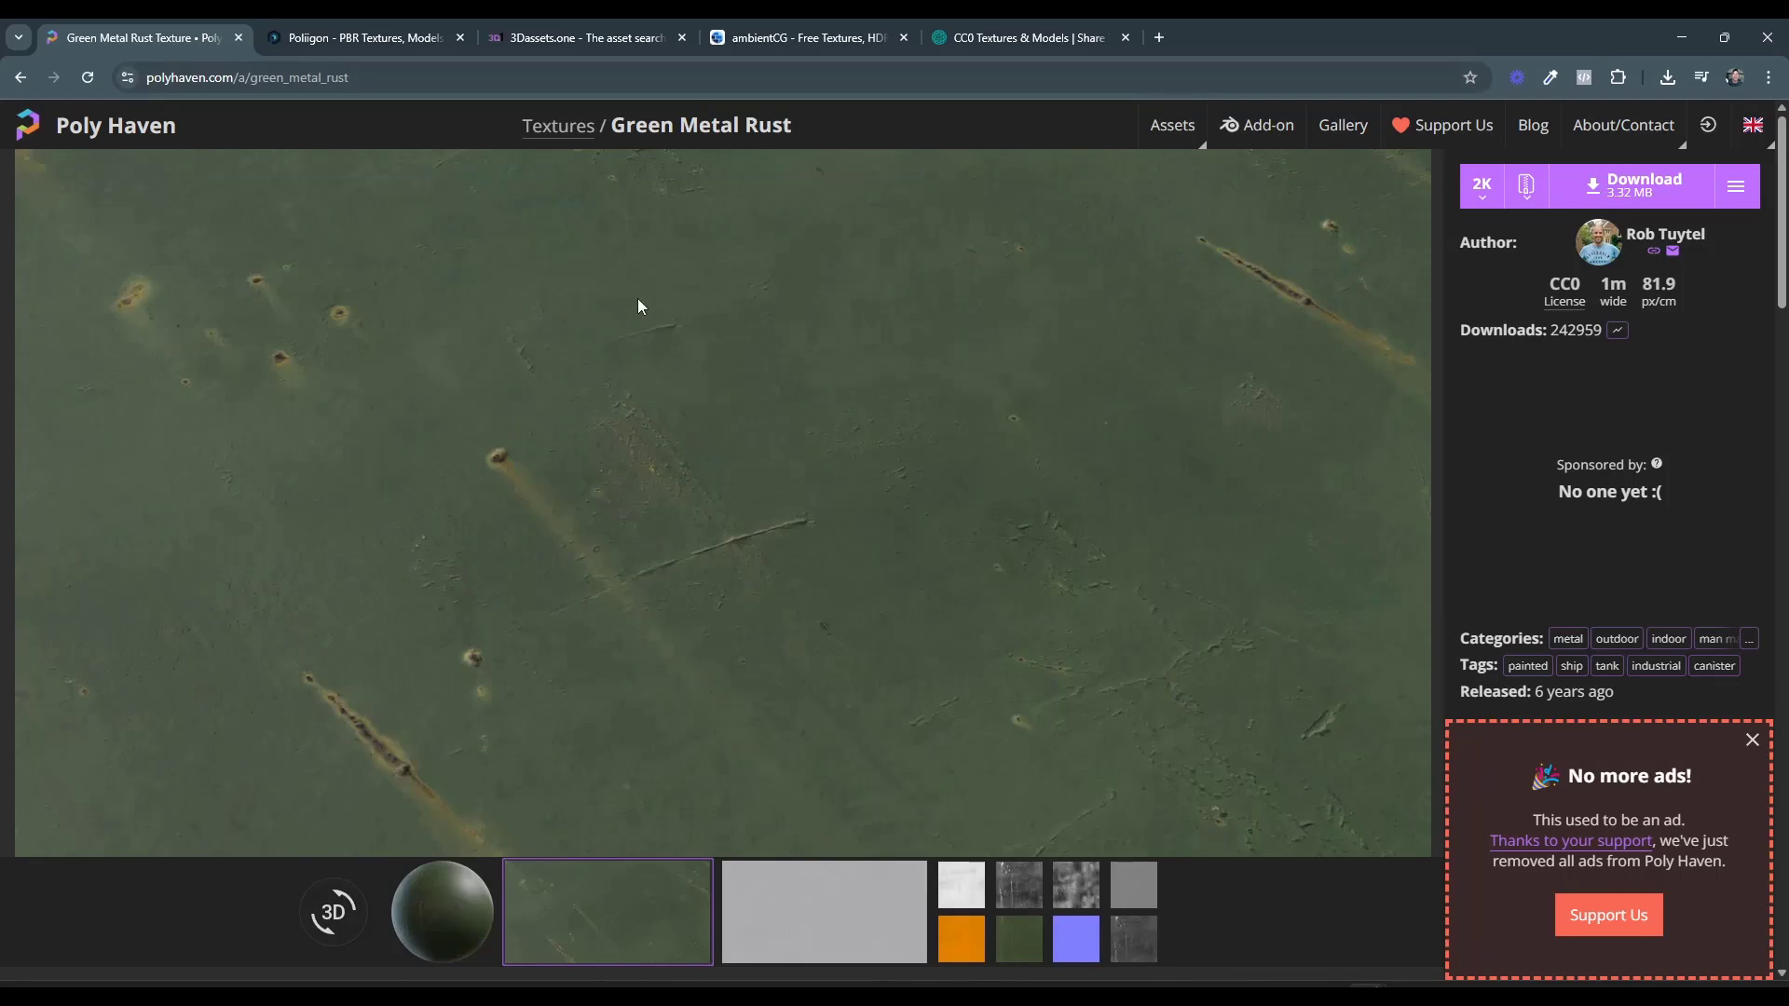
- Switch to the Poliigon site, look through its home page and open its Models categories
{"action": "left_click", "coordinate": [341, 43]}
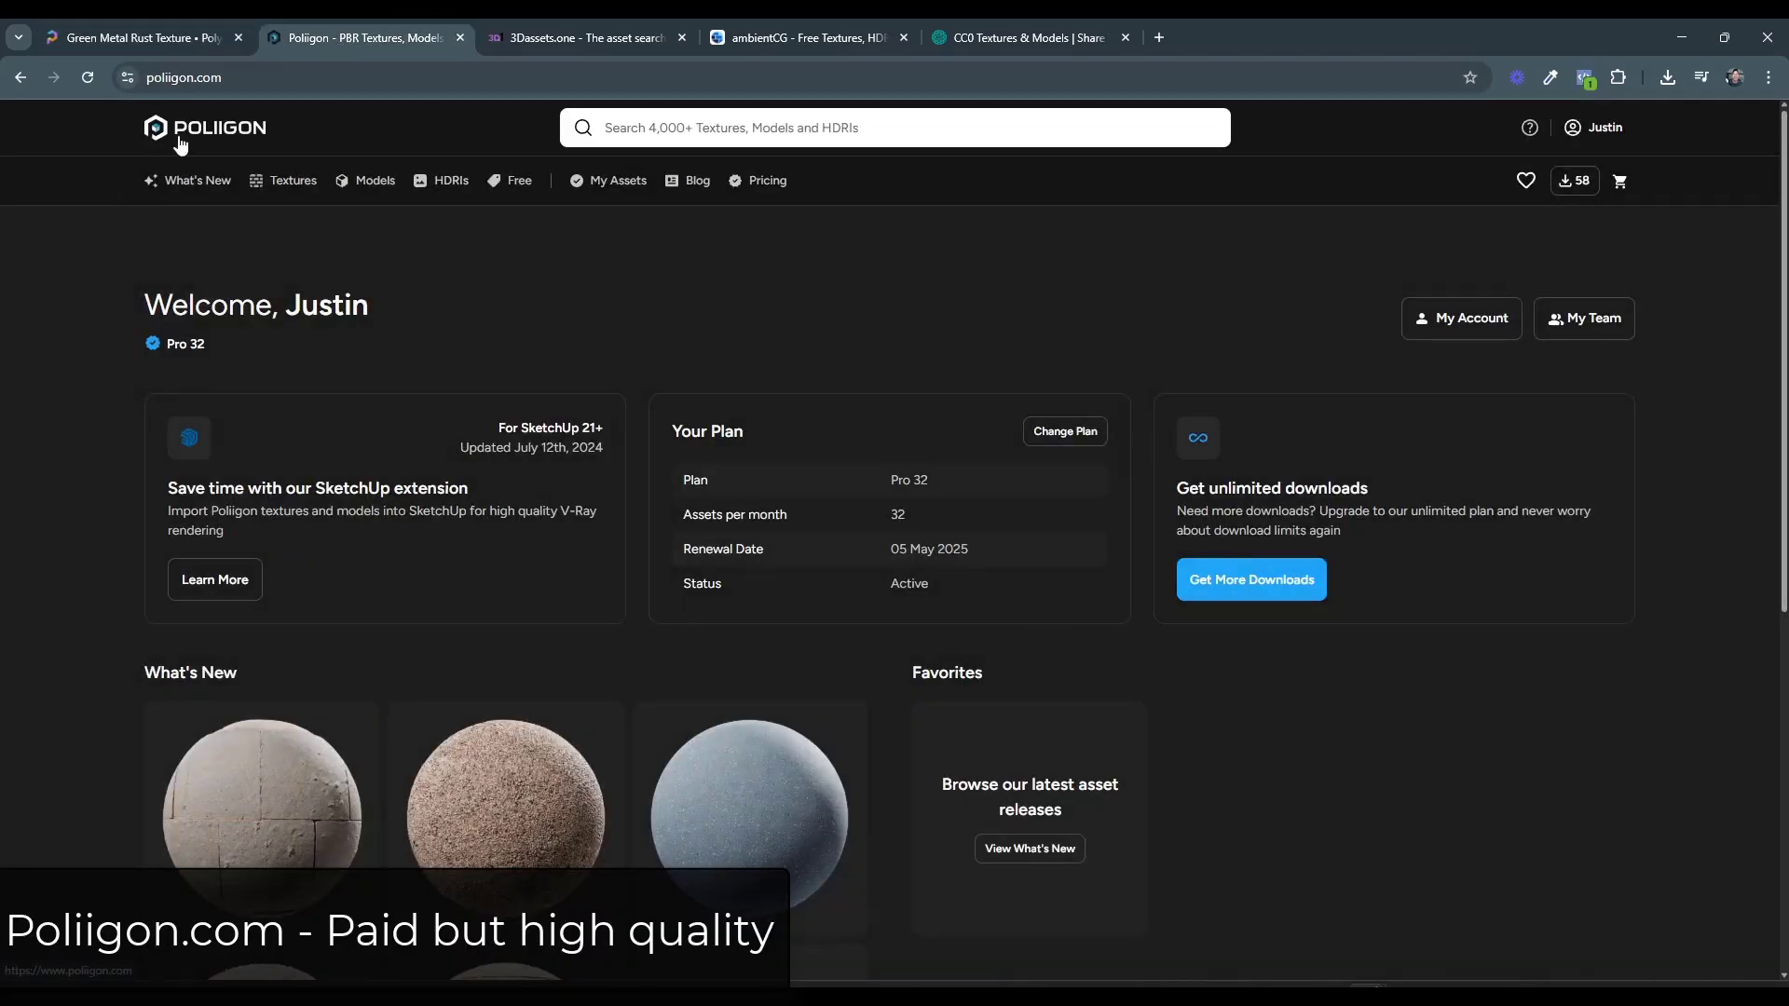
{"action": "scroll", "coordinate": [184, 406], "scroll_direction": "down", "scroll_amount": 5}
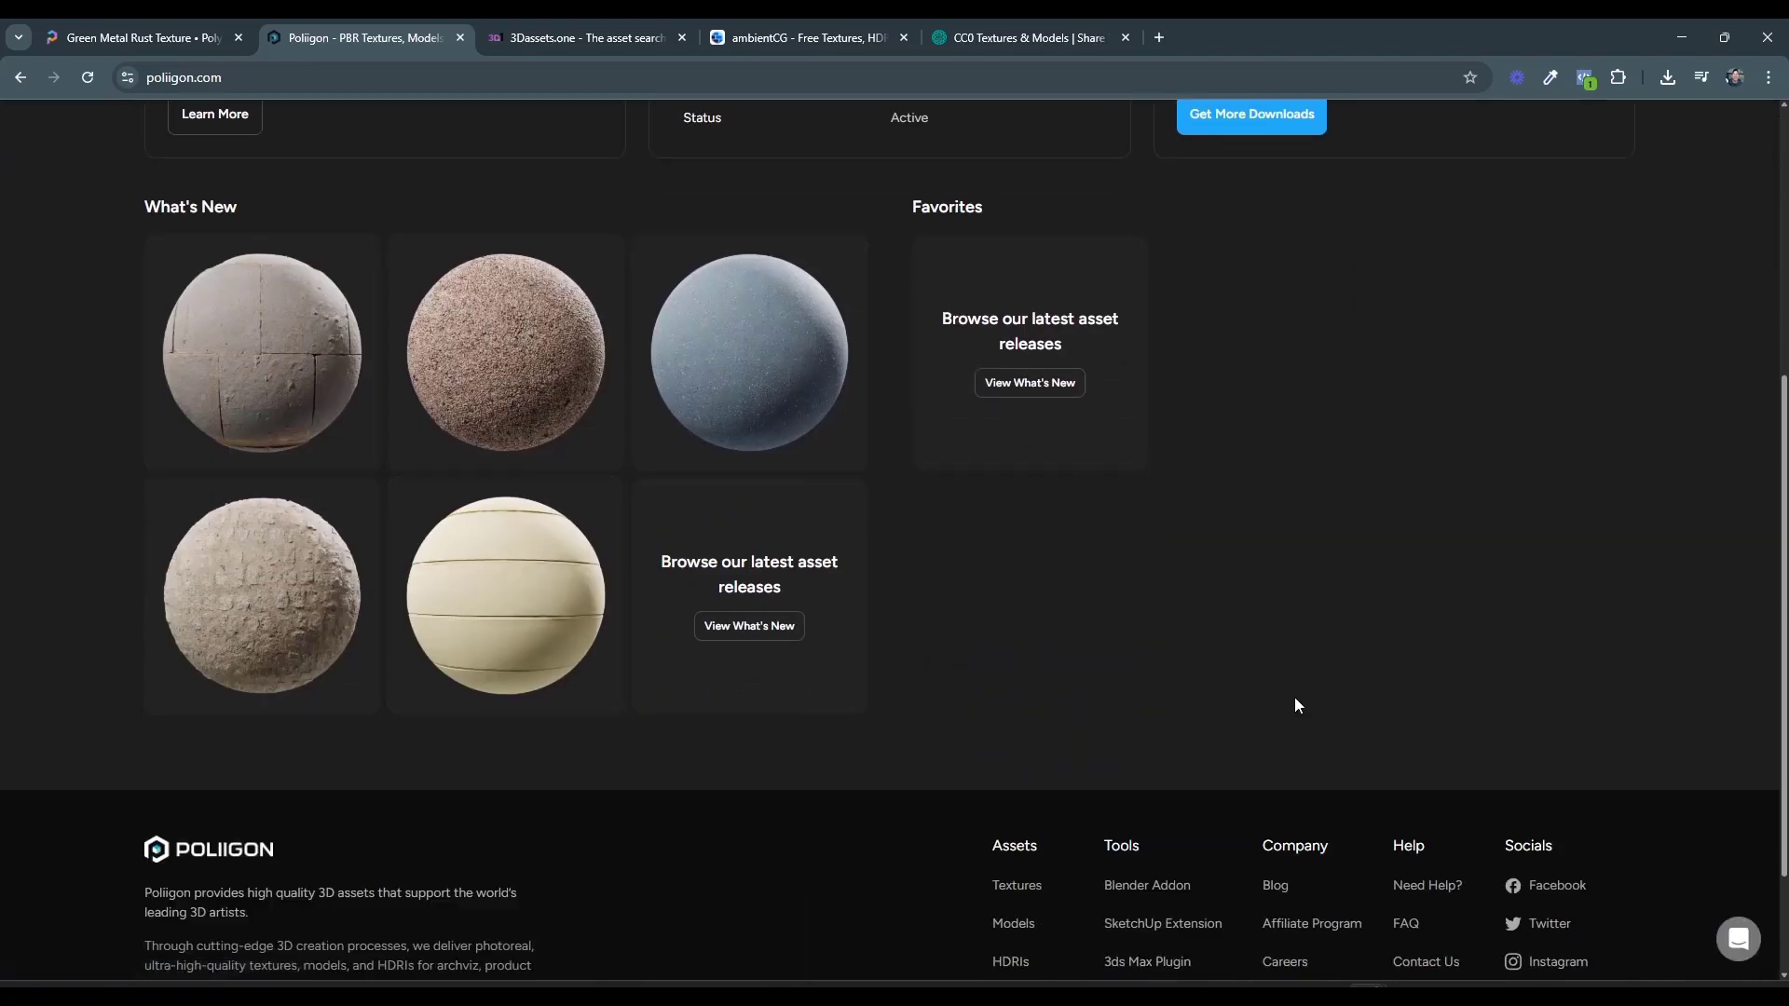
{"action": "scroll", "coordinate": [1297, 705], "scroll_direction": "up", "scroll_amount": 5}
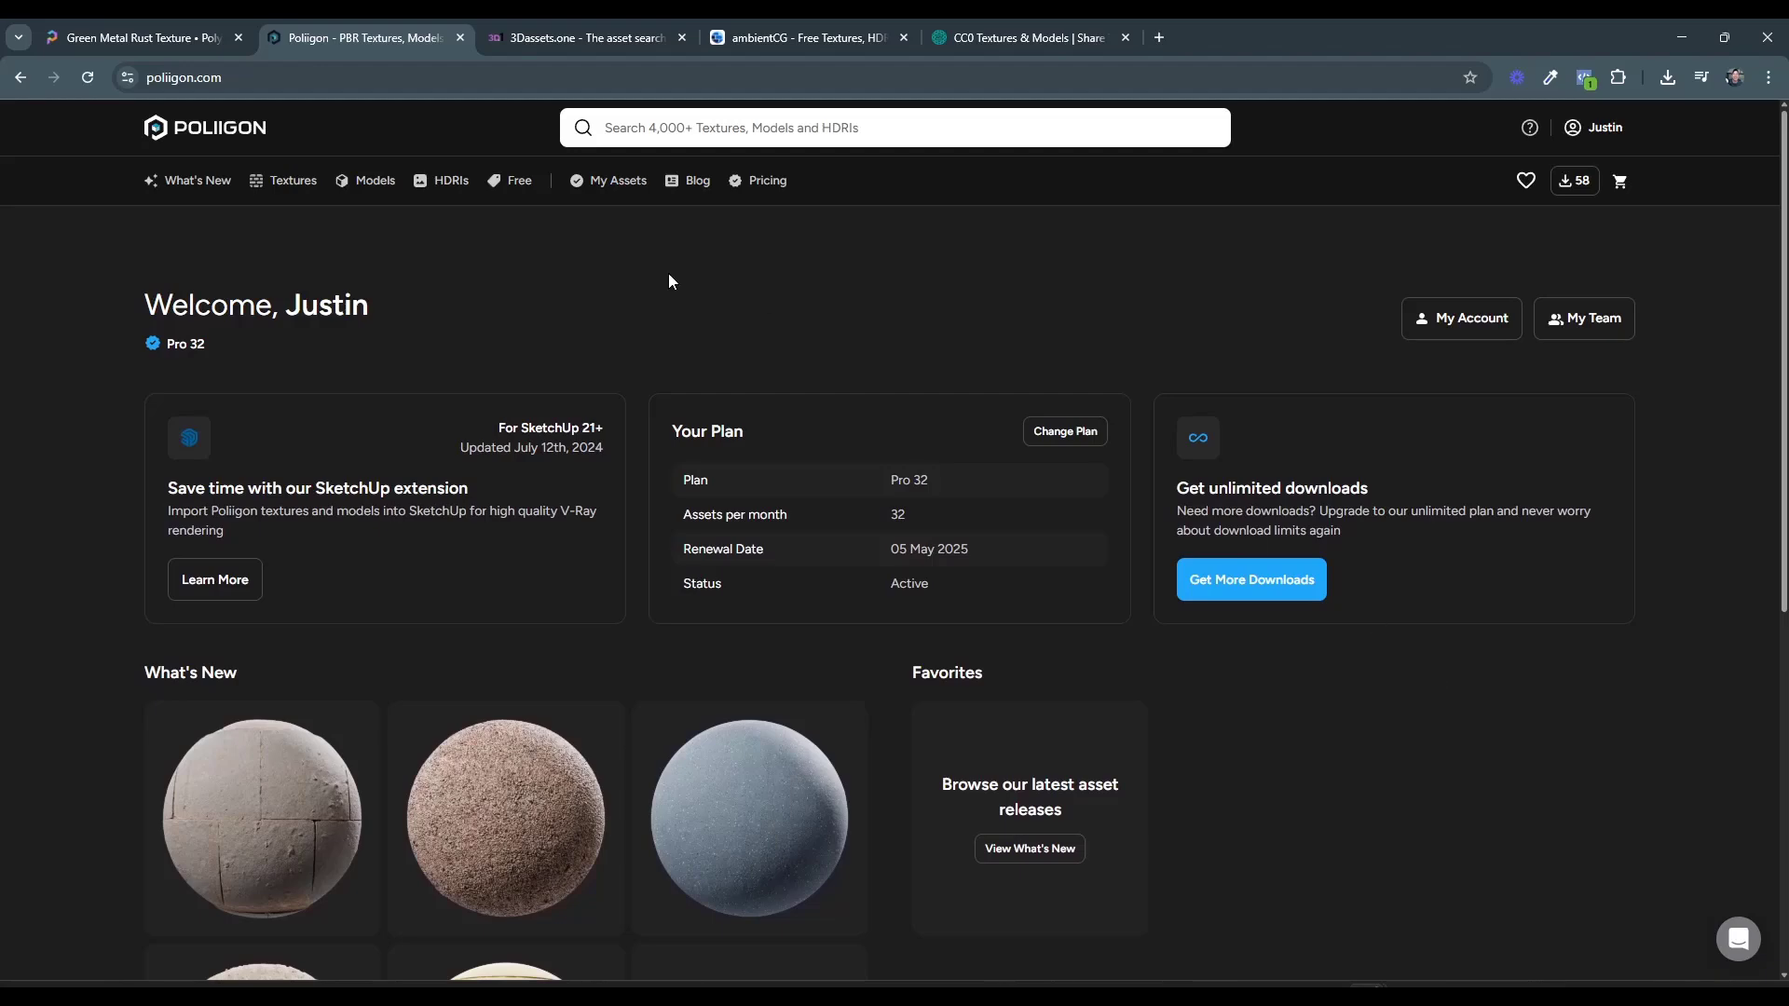
{"action": "mouse_move", "coordinate": [344, 186]}
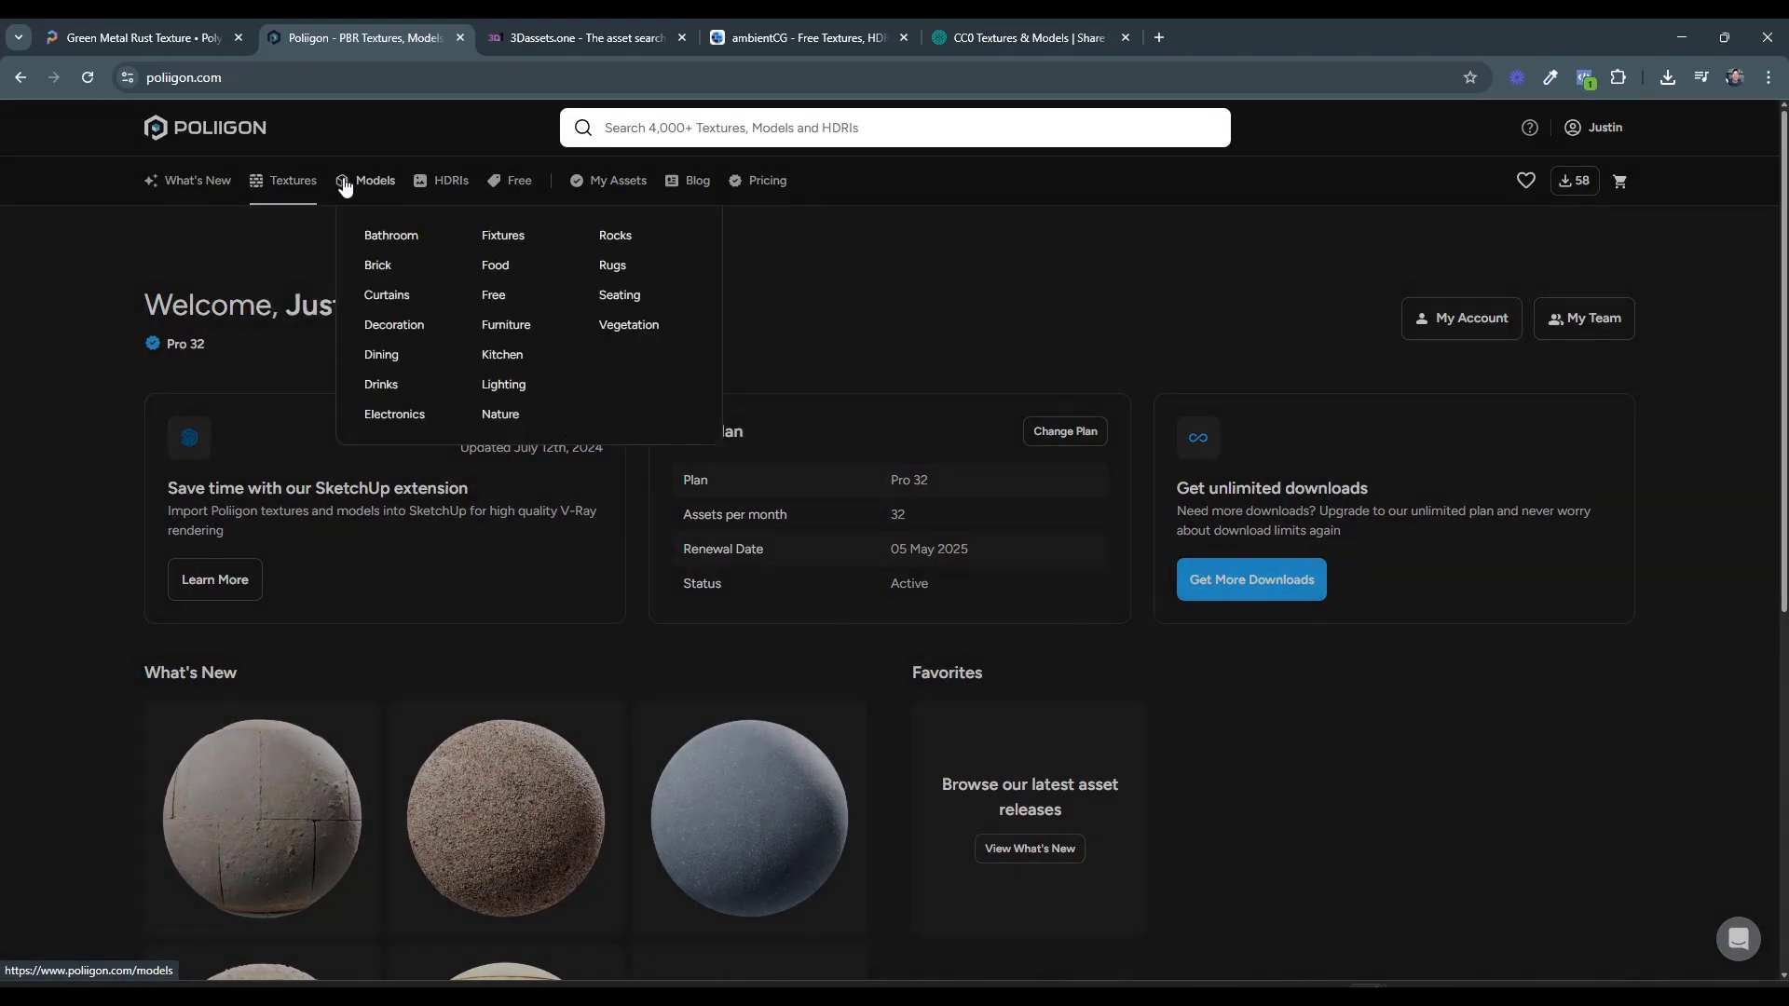
{"action": "left_click", "coordinate": [368, 237]}
{"action": "left_click", "coordinate": [360, 181]}
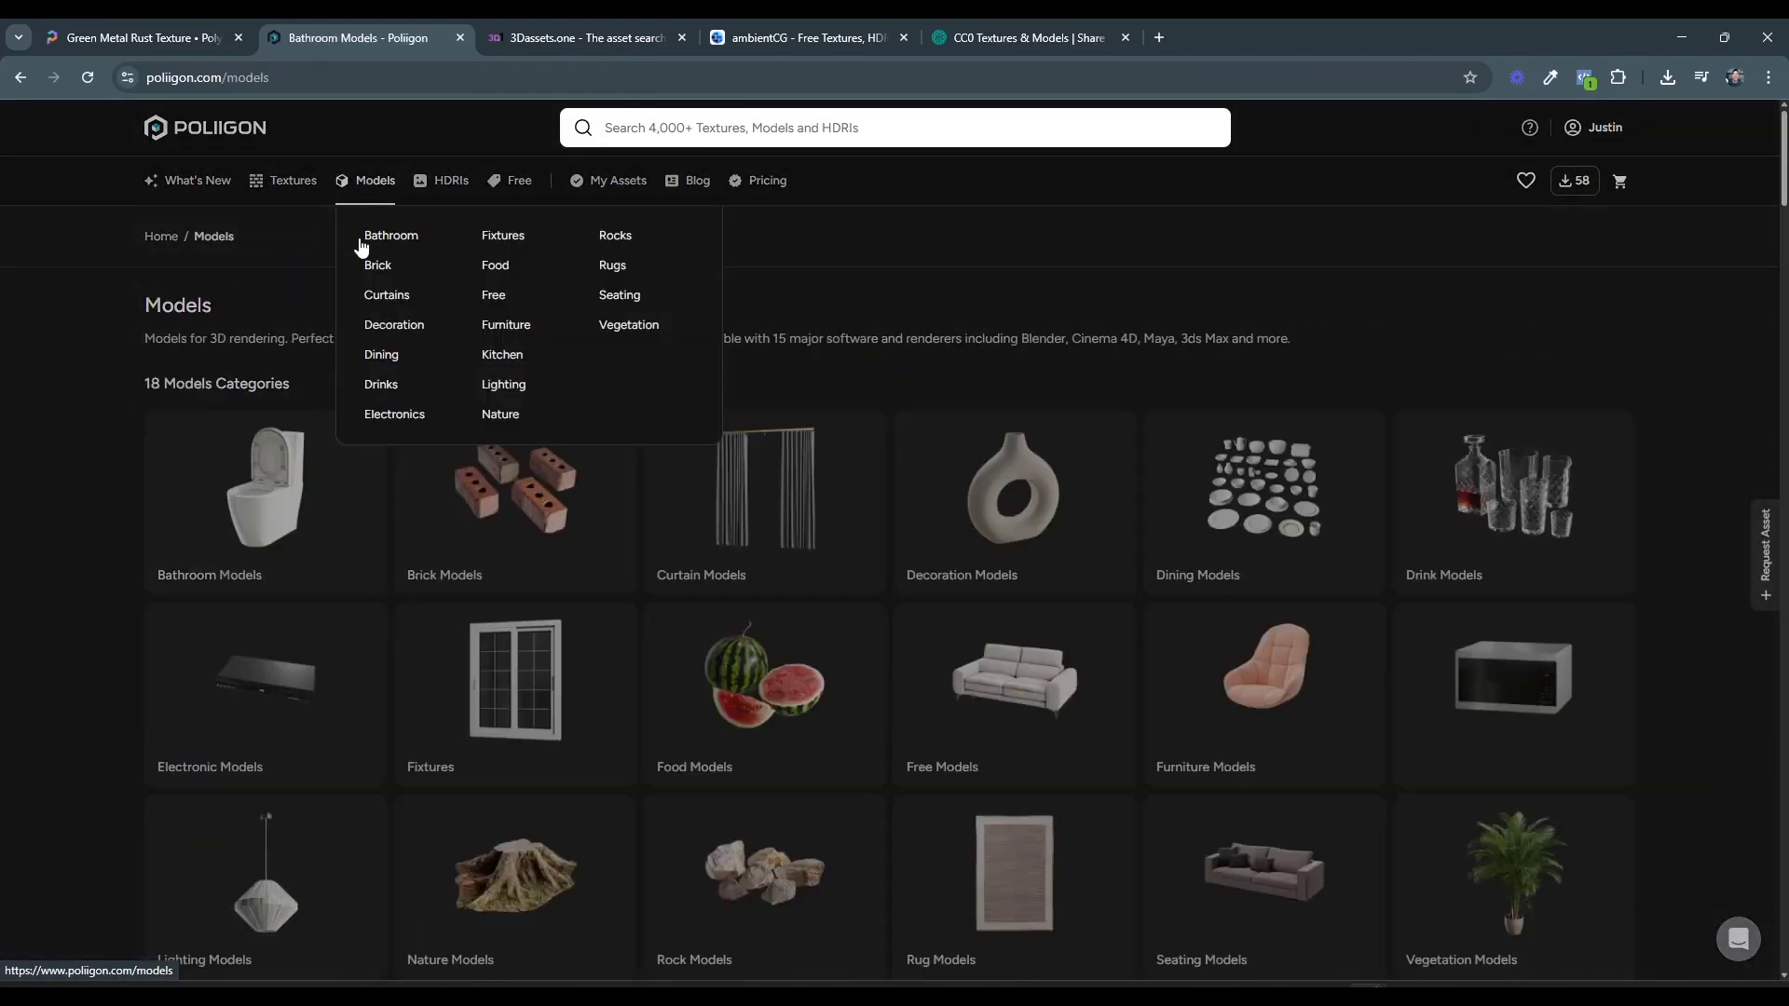
- Open Poliigon's Brick models category and look through it
{"action": "left_click", "coordinate": [376, 265]}
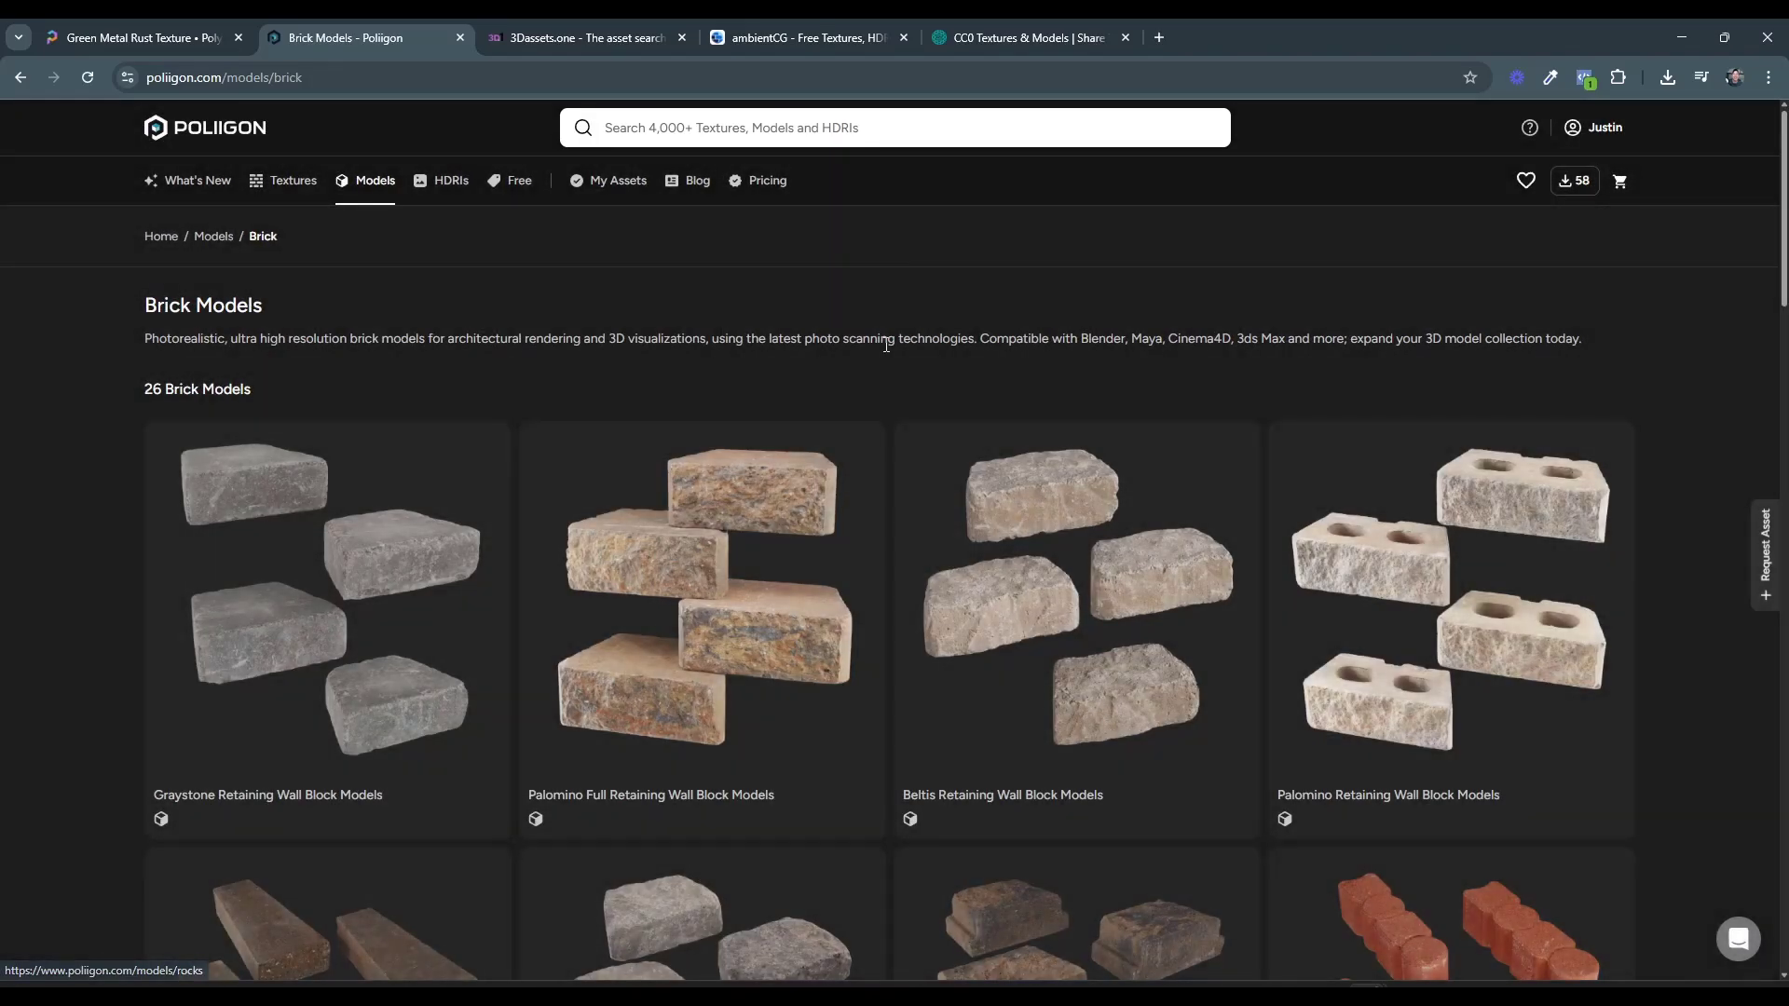
{"action": "scroll", "coordinate": [1278, 640], "scroll_direction": "down", "scroll_amount": 1}
{"action": "scroll", "coordinate": [1132, 557], "scroll_direction": "up", "scroll_amount": 1}
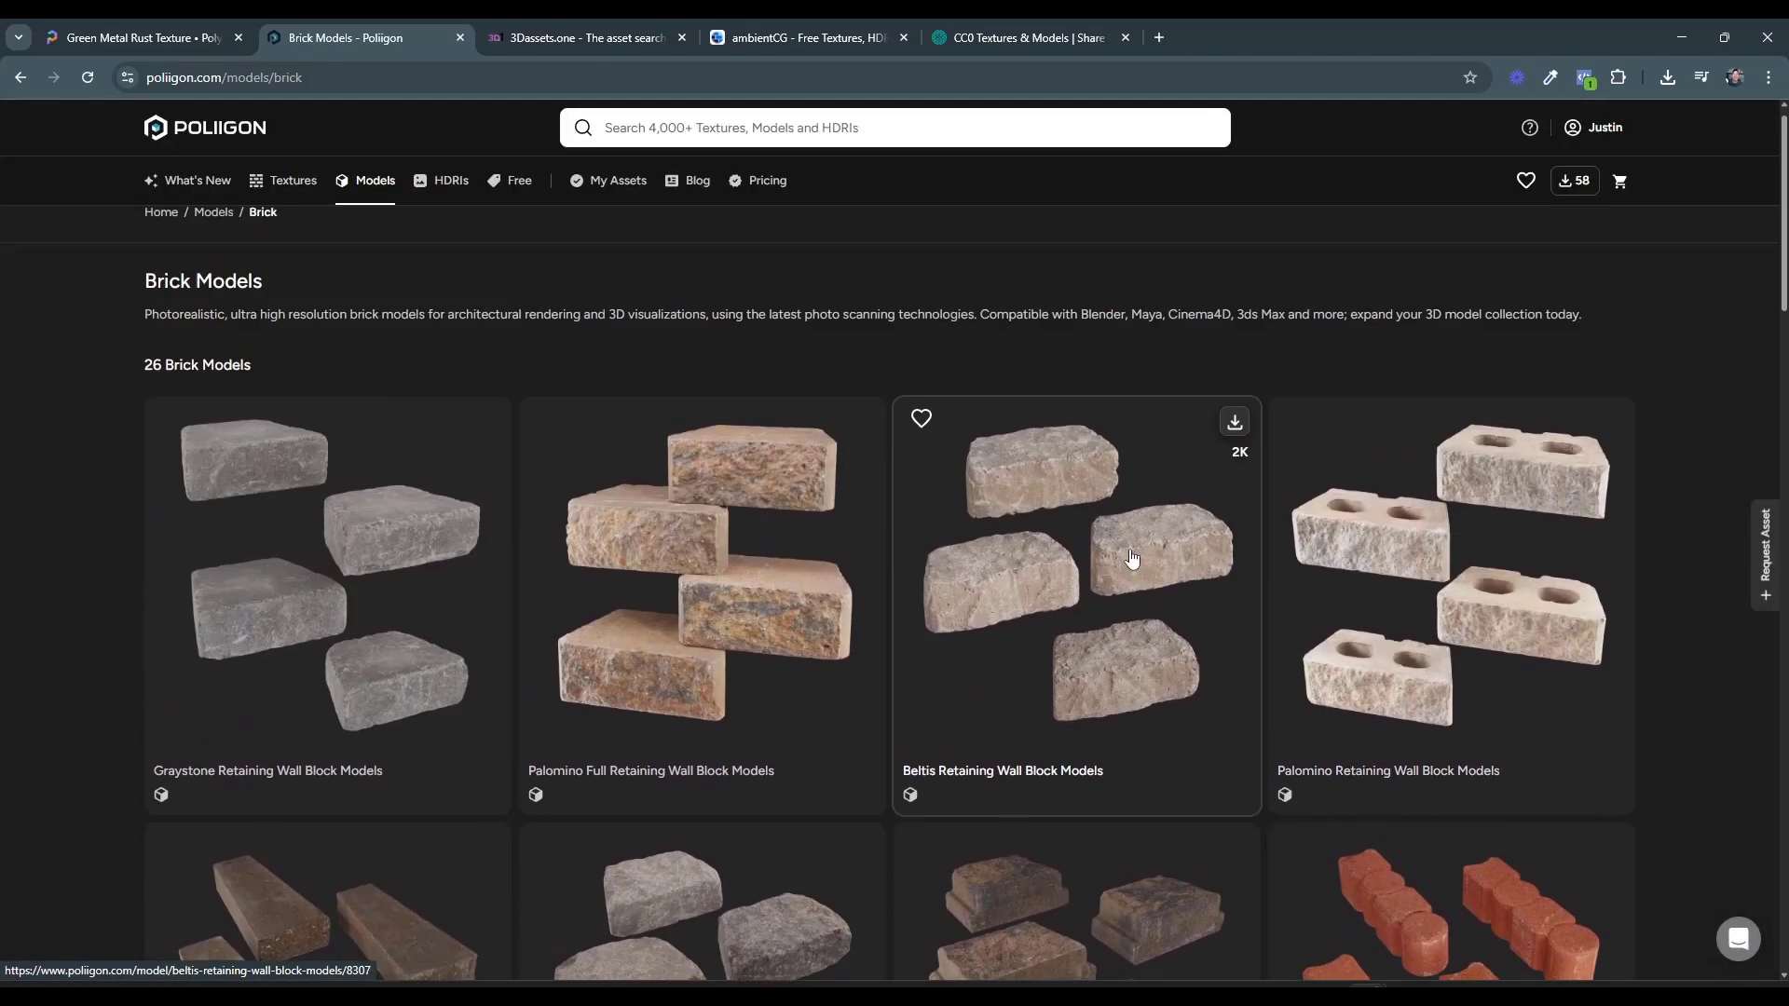
- Look through Poliigon's Asphalt textures category and open its Bark textures category
{"action": "mouse_move", "coordinate": [288, 183]}
{"action": "left_click", "coordinate": [289, 240]}
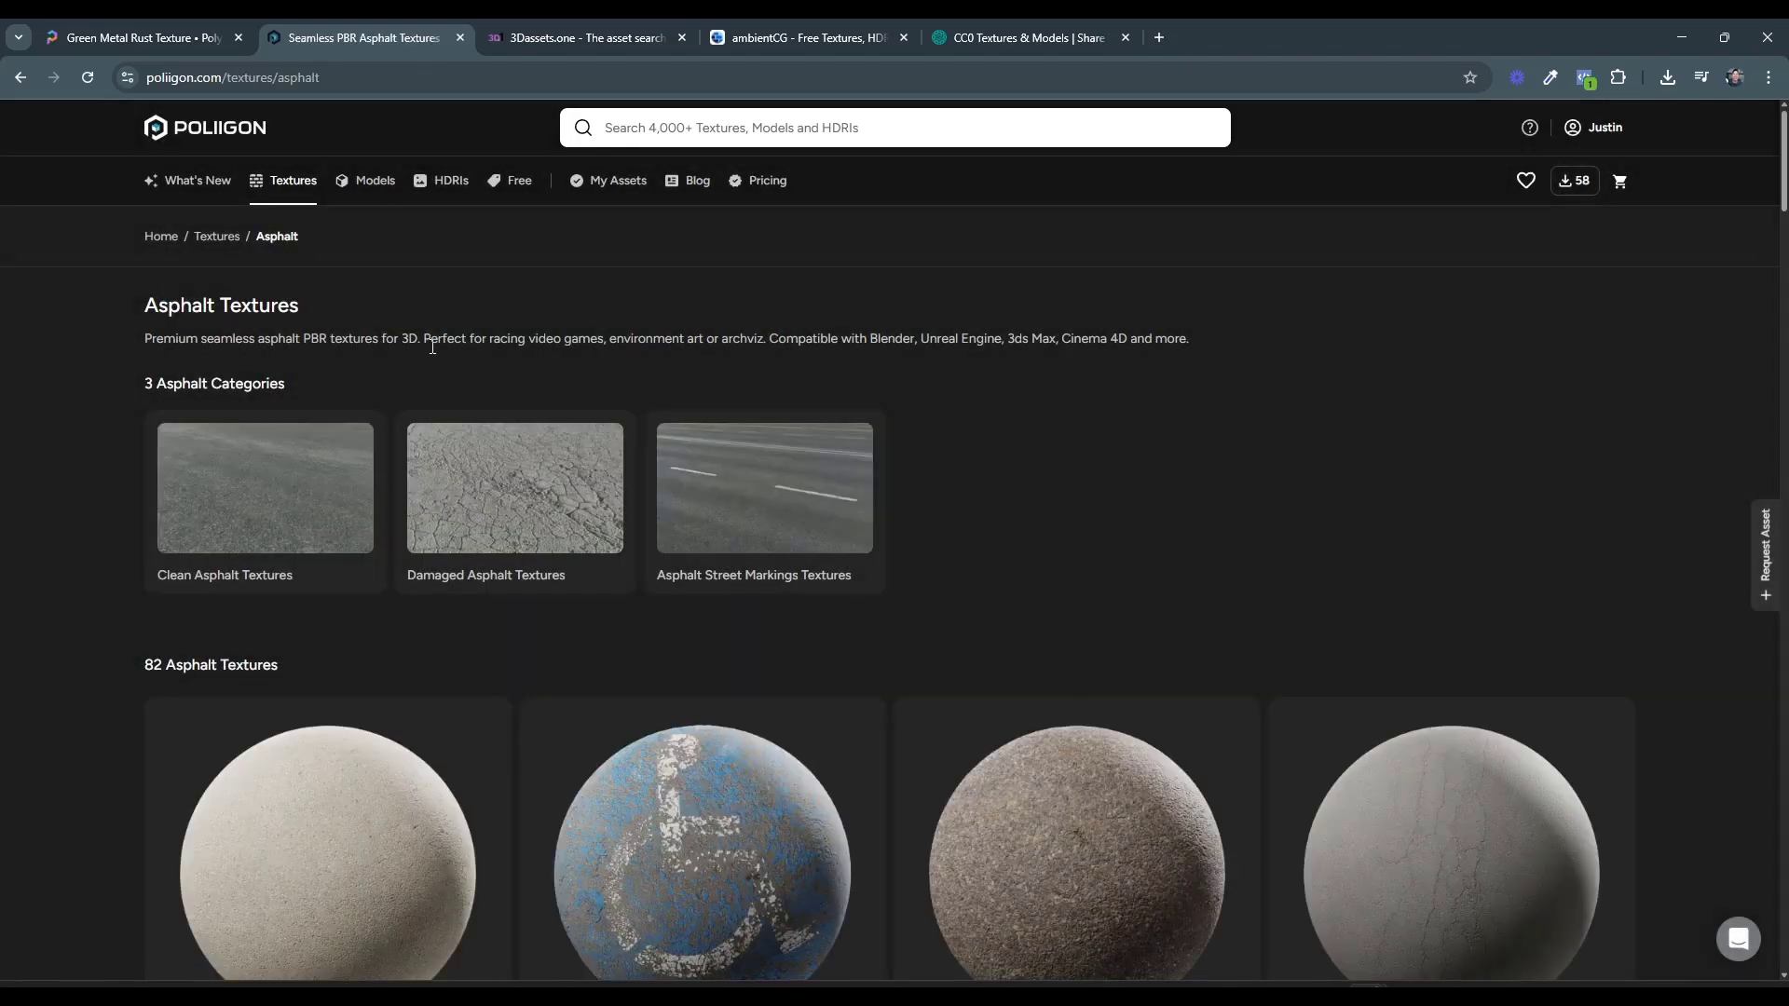
{"action": "scroll", "coordinate": [387, 449], "scroll_direction": "down", "scroll_amount": 3}
{"action": "scroll", "coordinate": [679, 658], "scroll_direction": "up", "scroll_amount": 3}
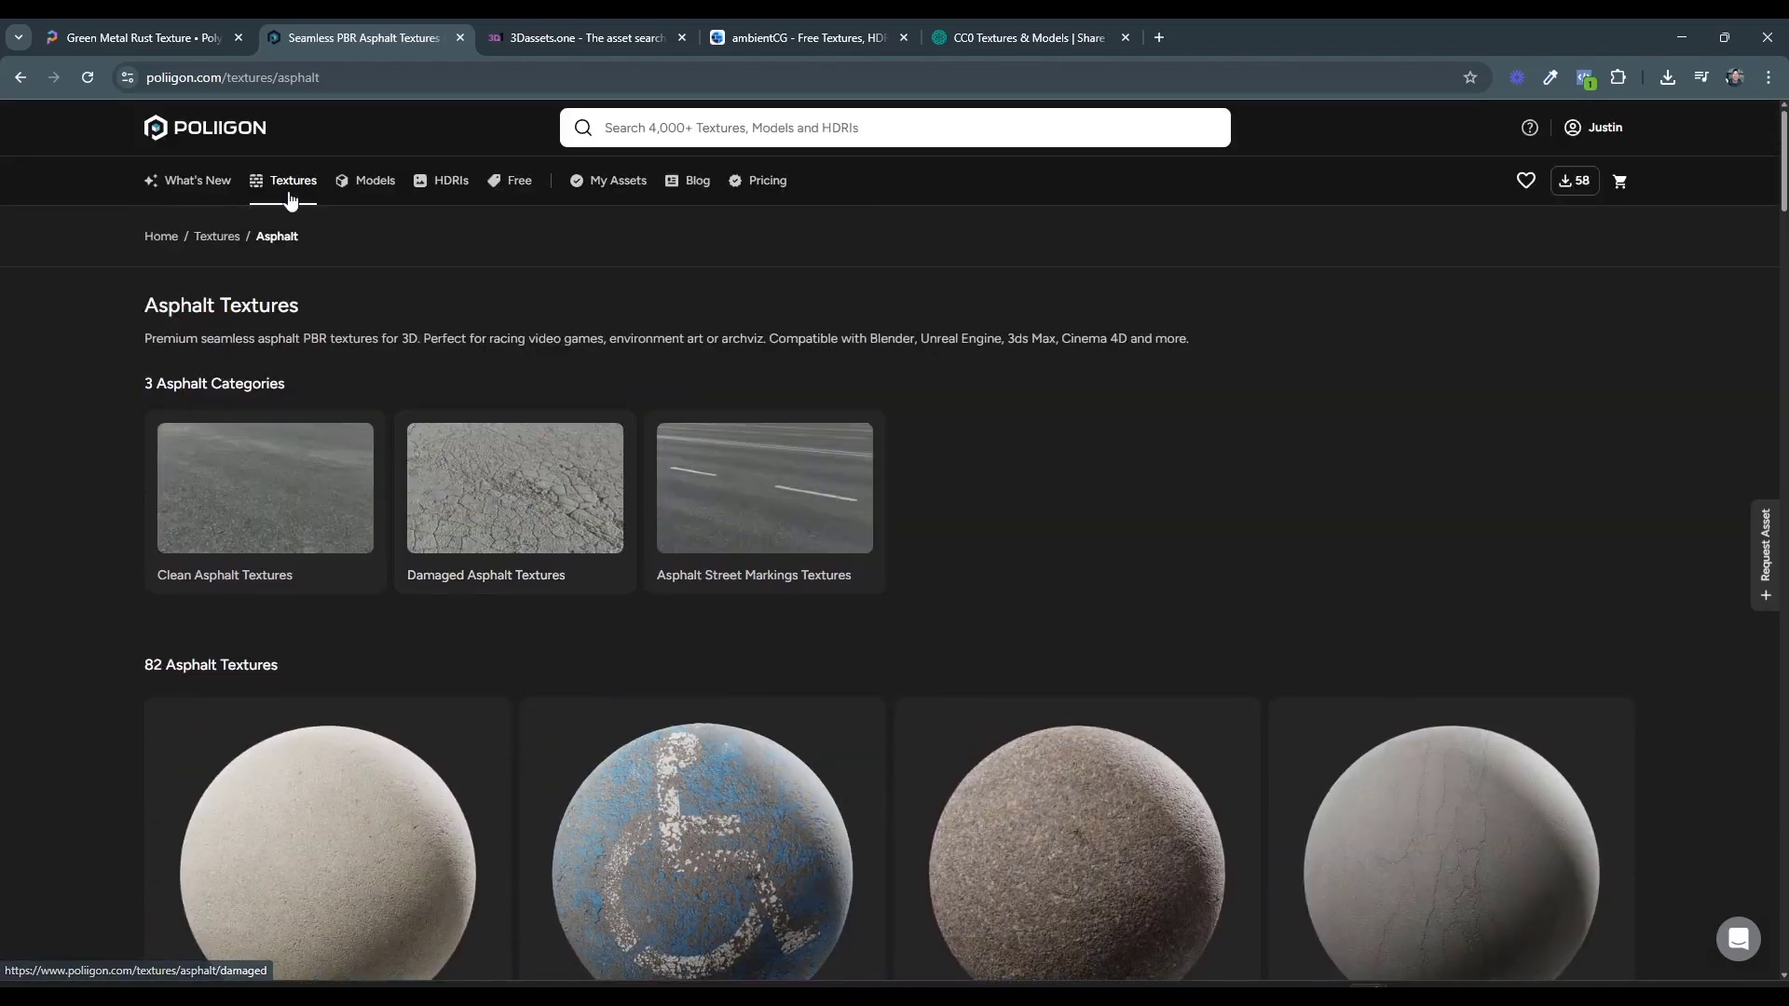
{"action": "mouse_move", "coordinate": [288, 182]}
{"action": "left_click", "coordinate": [290, 266]}
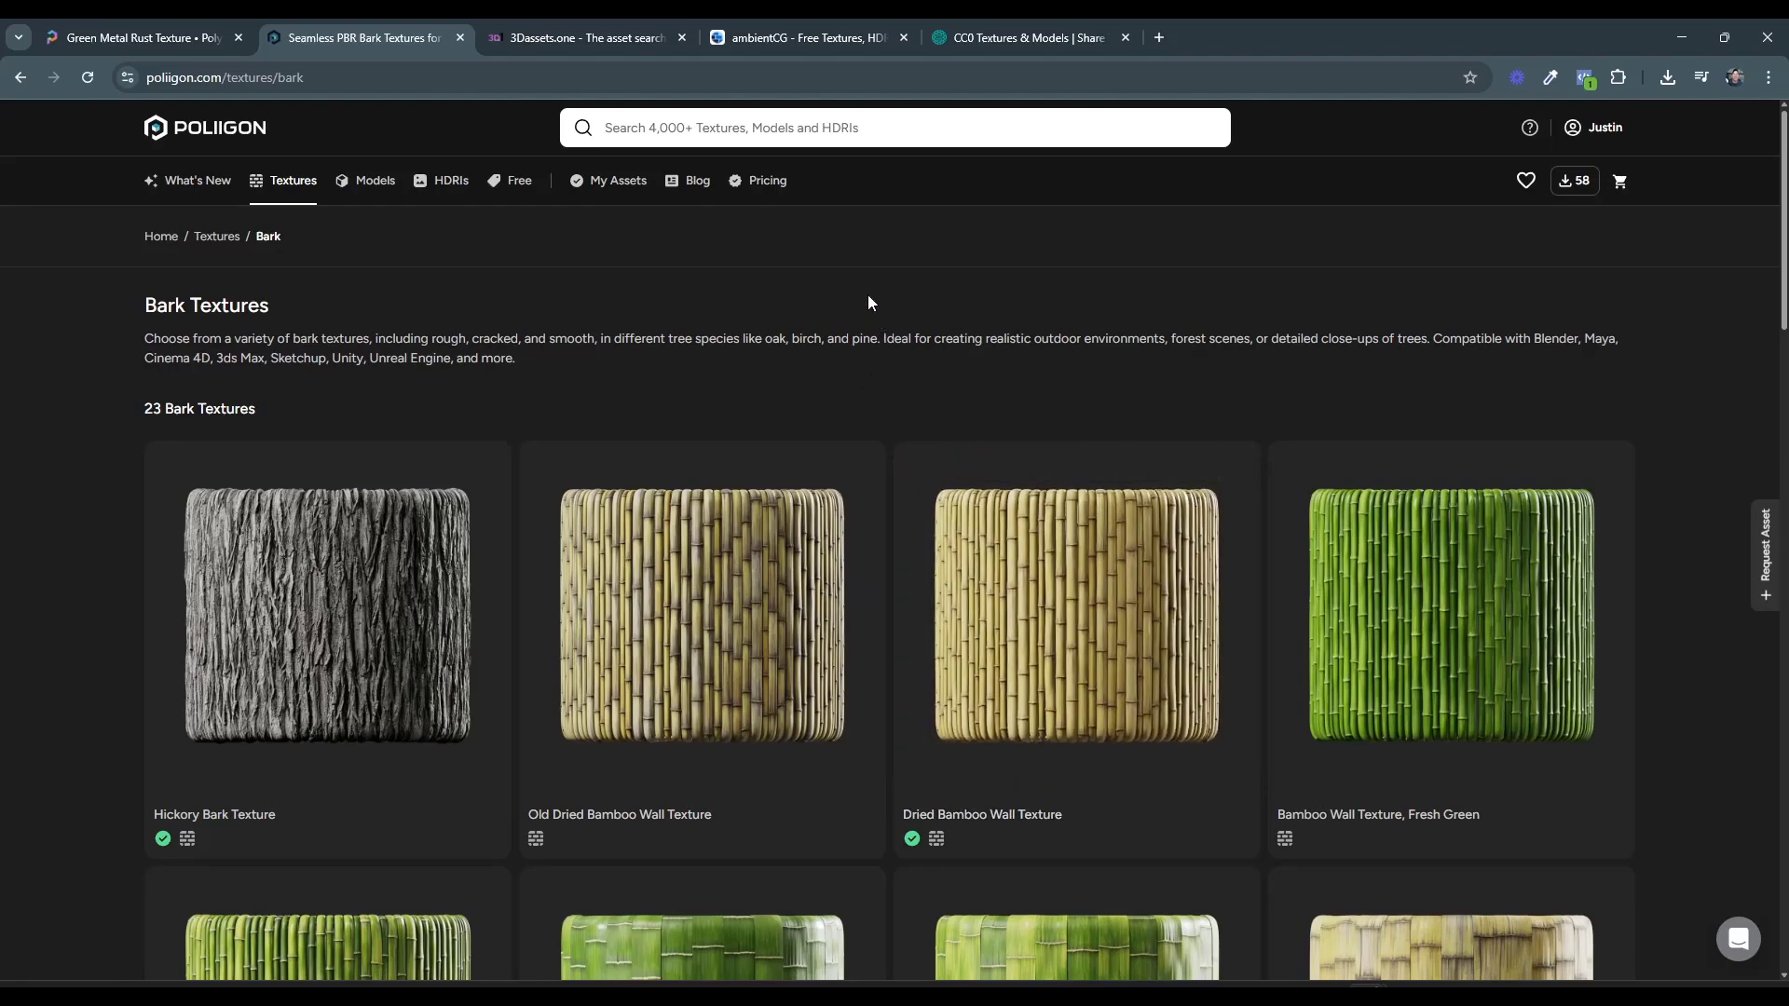
- Switch to the ambientCG site and look through the asset categories on its home page
{"action": "left_click", "coordinate": [796, 23]}
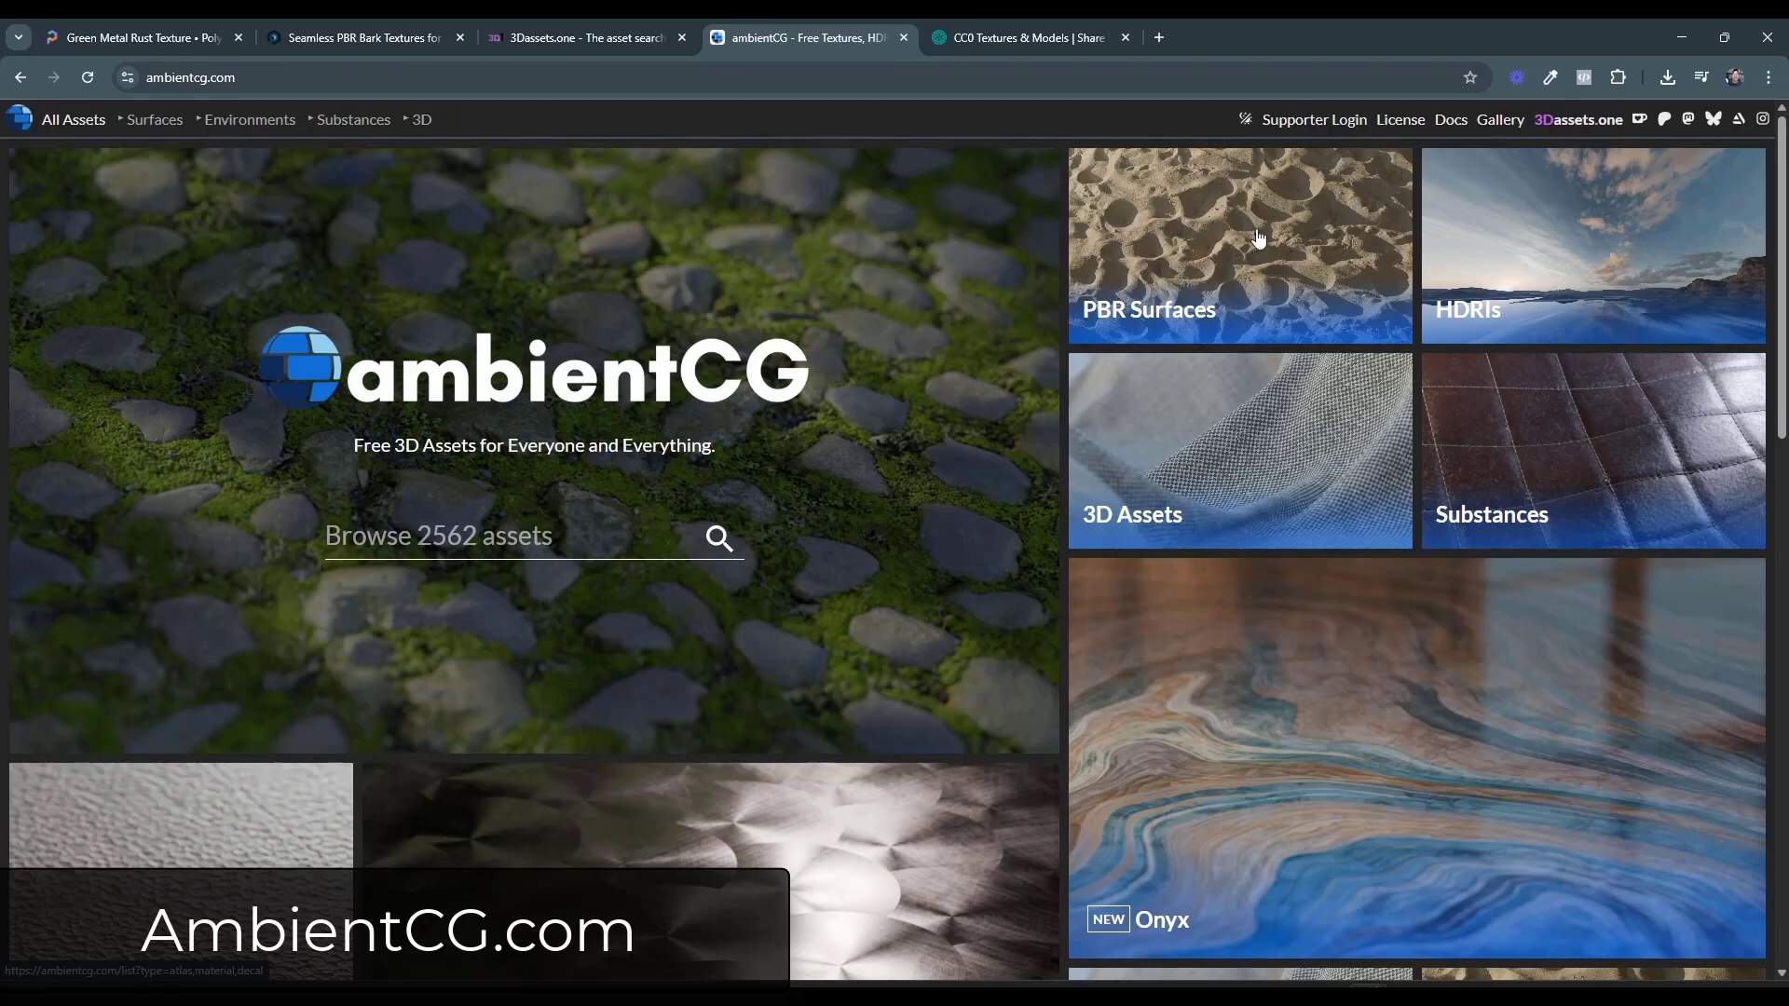
{"action": "scroll", "coordinate": [1261, 227], "scroll_direction": "down", "scroll_amount": 7}
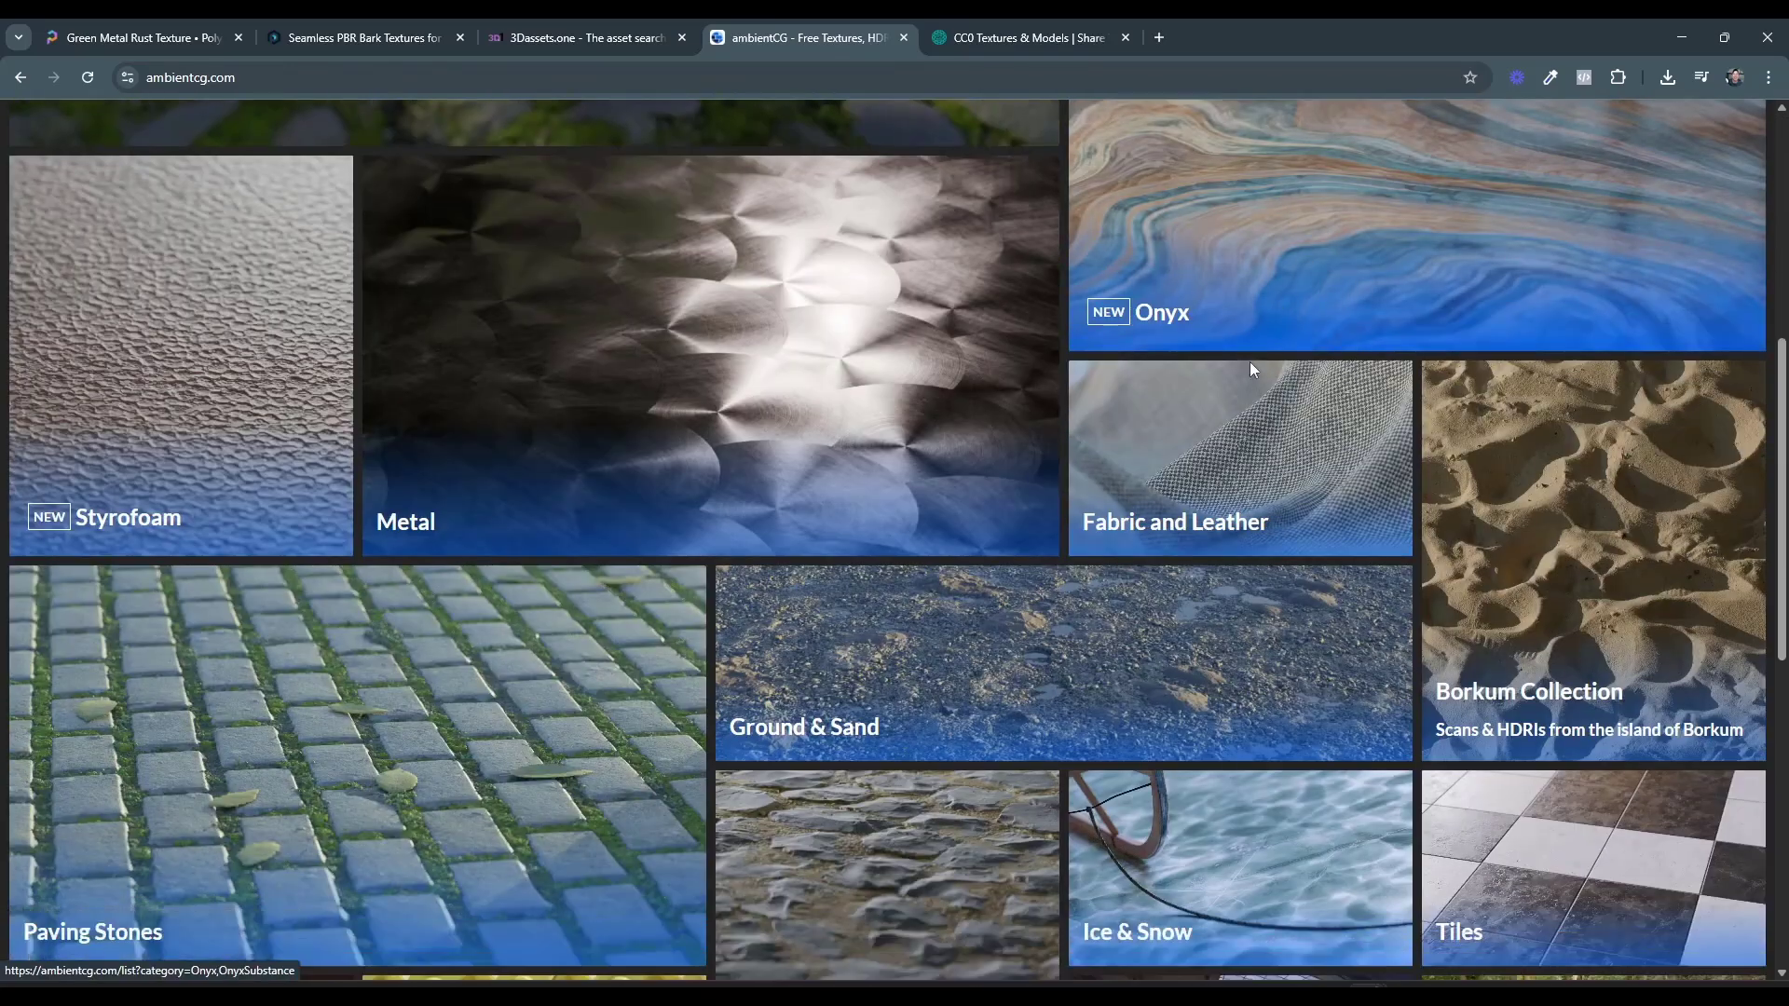
{"action": "scroll", "coordinate": [701, 573], "scroll_direction": "down", "scroll_amount": 4}
{"action": "scroll", "coordinate": [701, 574], "scroll_direction": "up", "scroll_amount": 11}
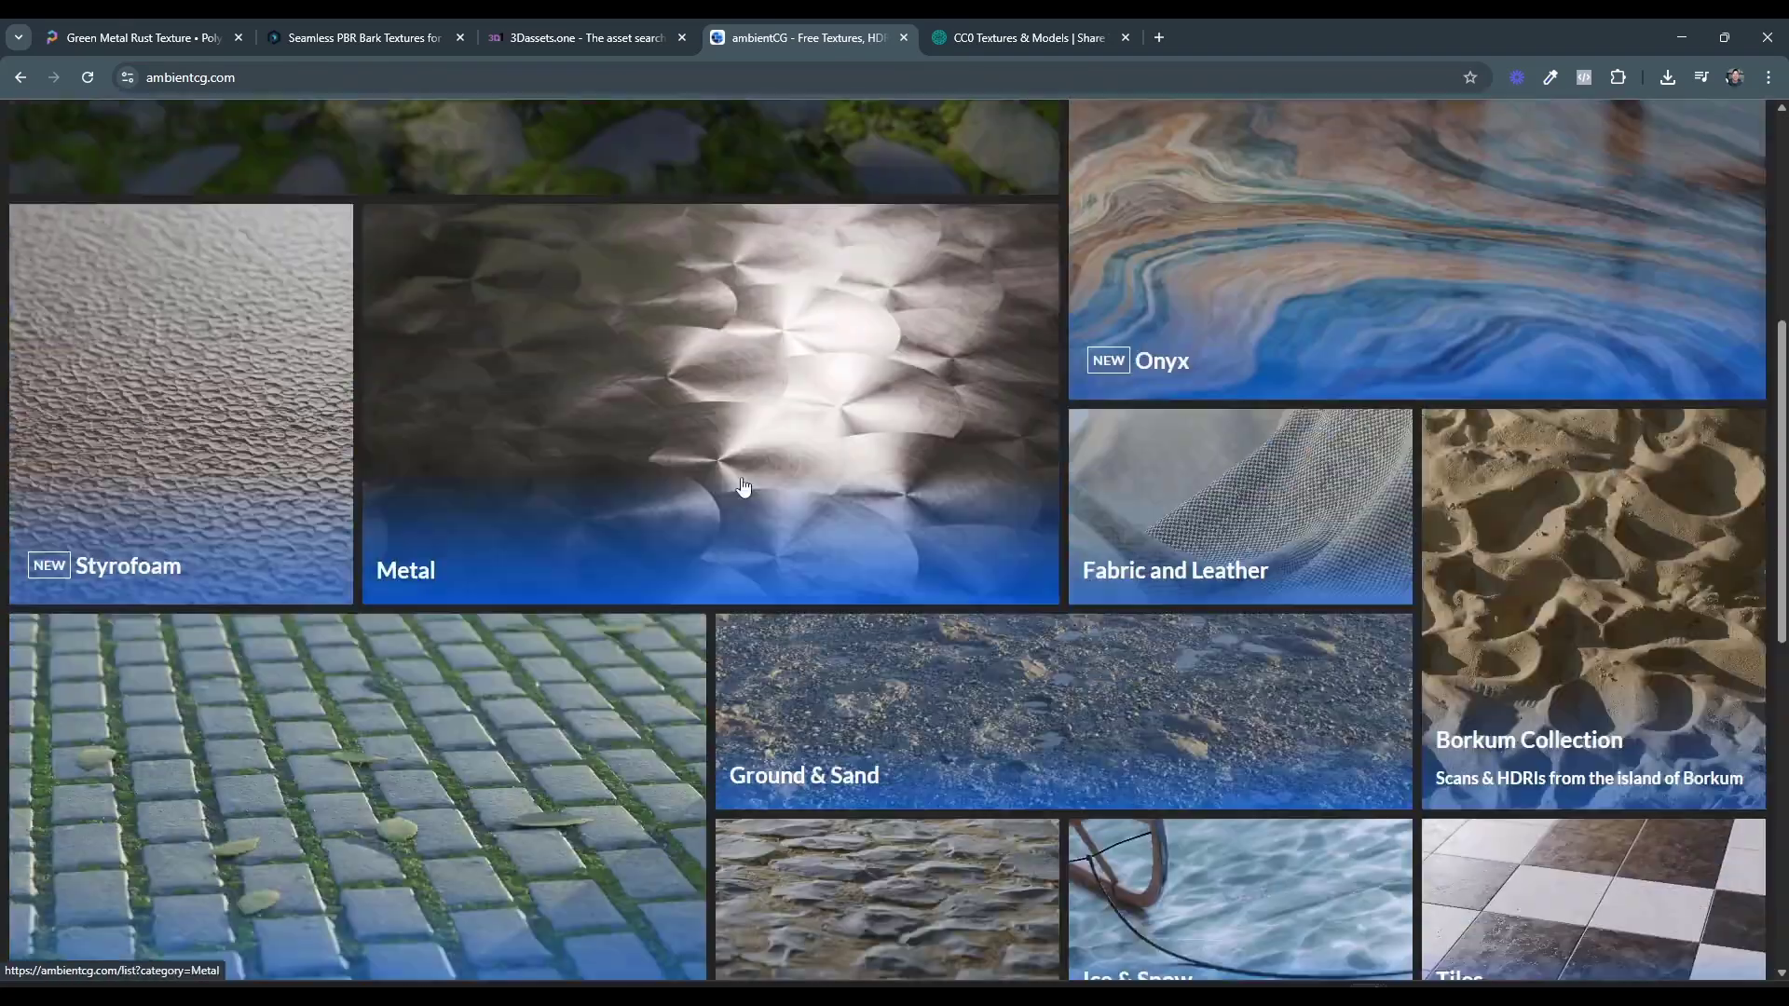
- Switch to the ShareTextures site and look through its latest models, textures and atlases
{"action": "left_click", "coordinate": [984, 30]}
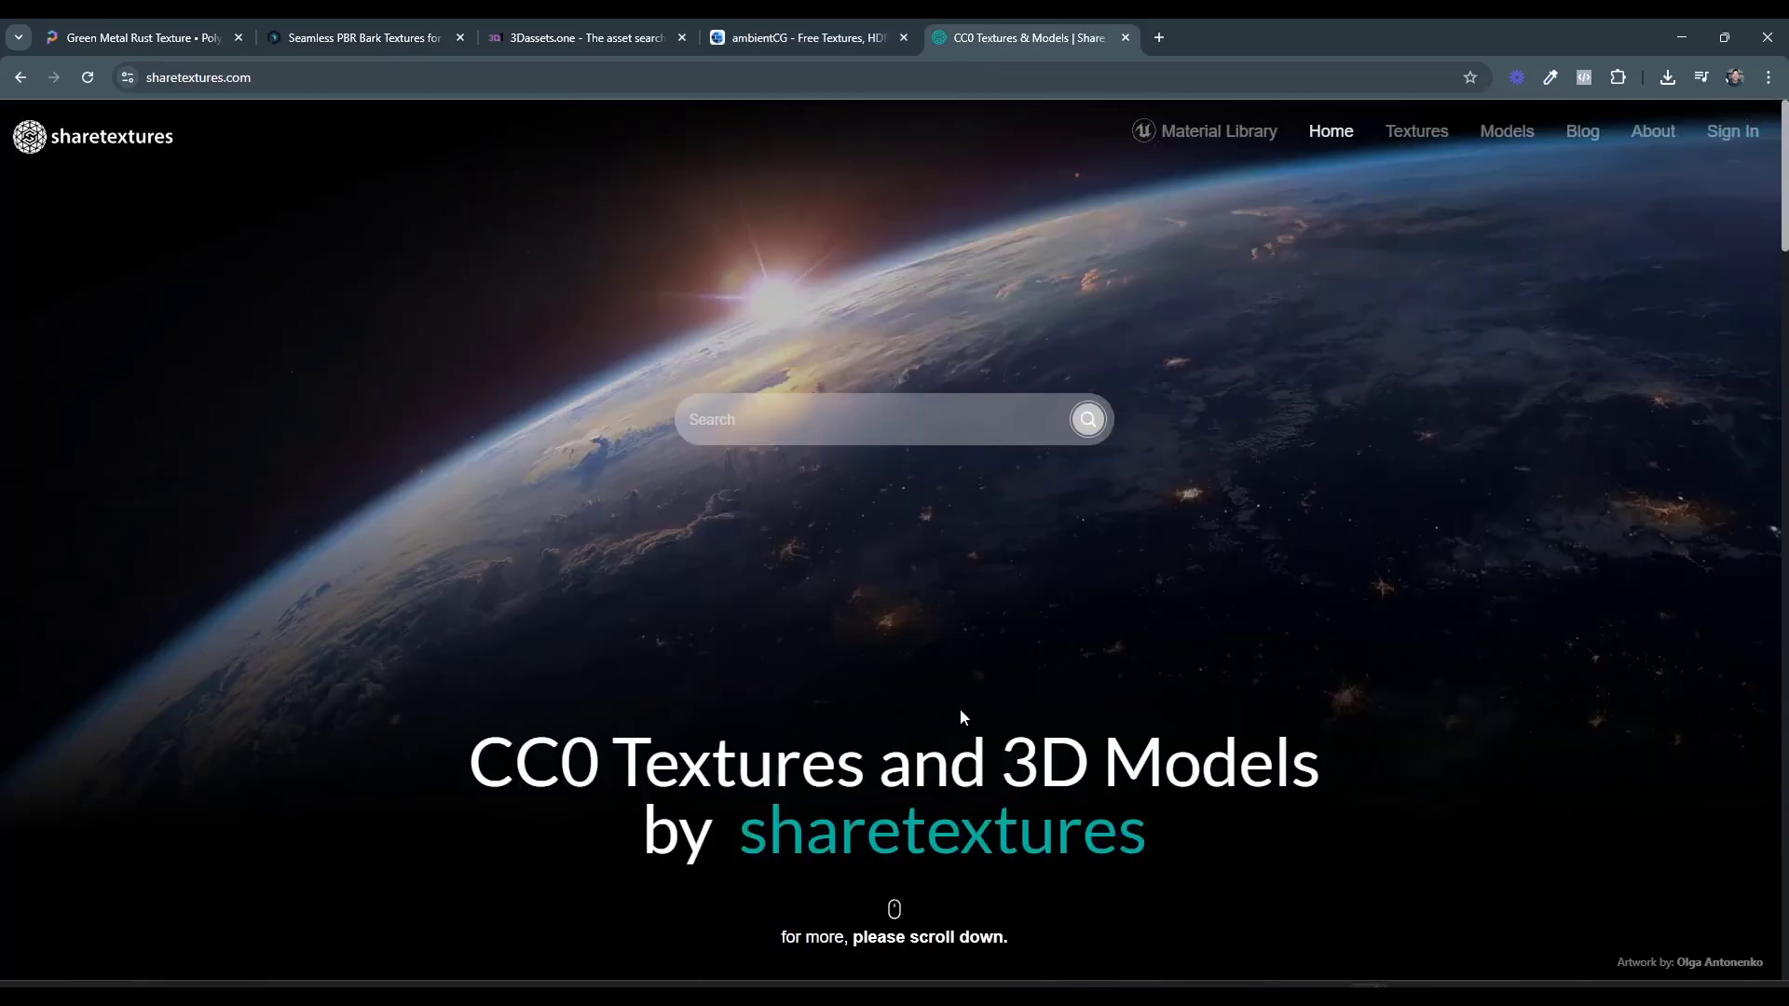
{"action": "scroll", "coordinate": [960, 715], "scroll_direction": "down", "scroll_amount": 15}
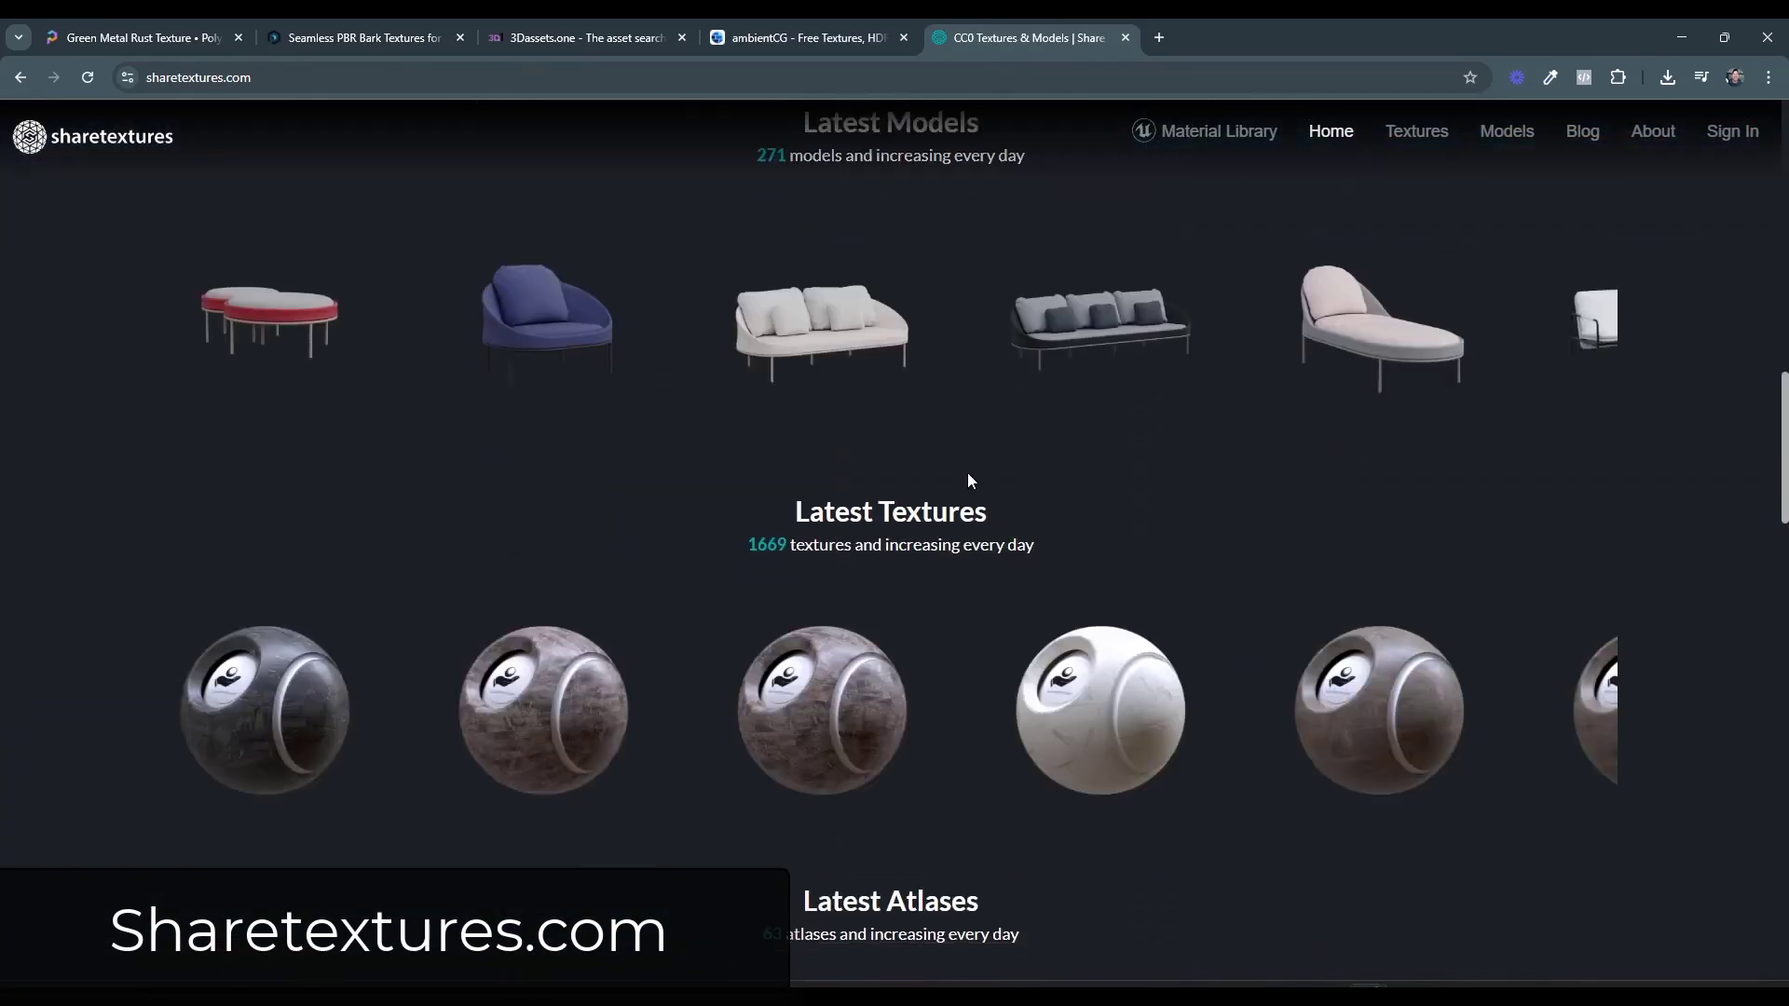
{"action": "scroll", "coordinate": [690, 732], "scroll_direction": "down", "scroll_amount": 3}
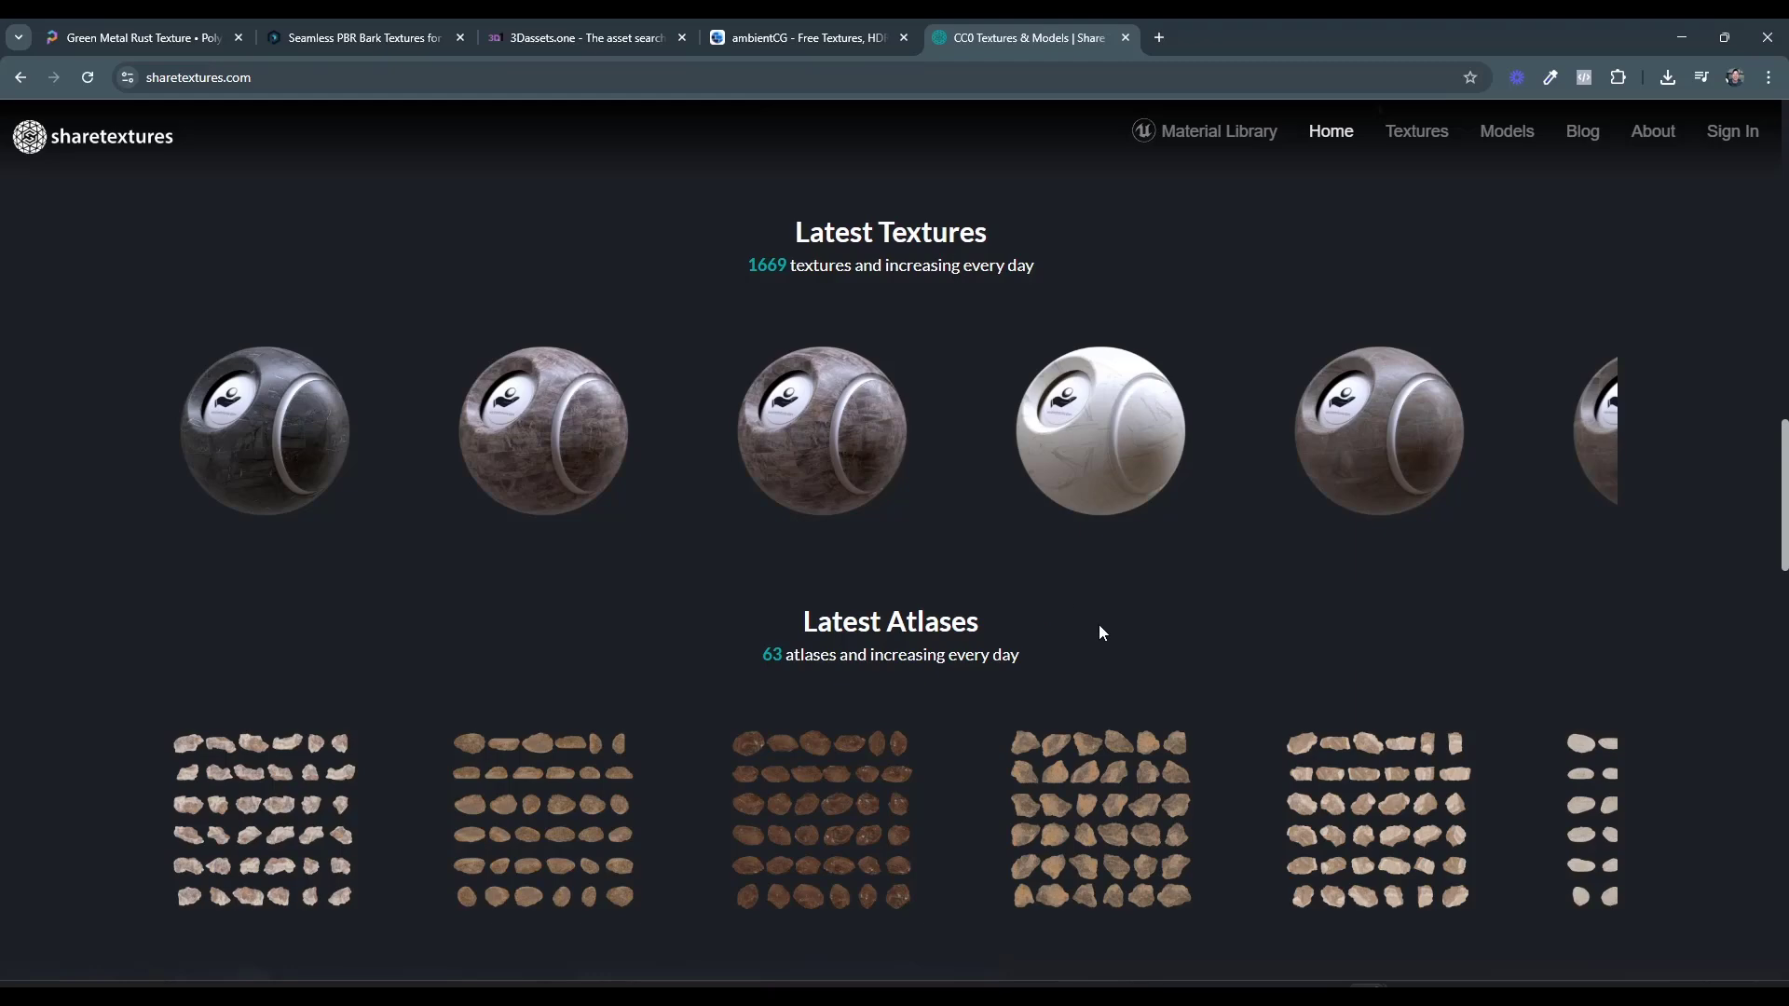
- Switch to the 3Dassets.one search engine and look through its popular assets
{"action": "left_click", "coordinate": [594, 44]}
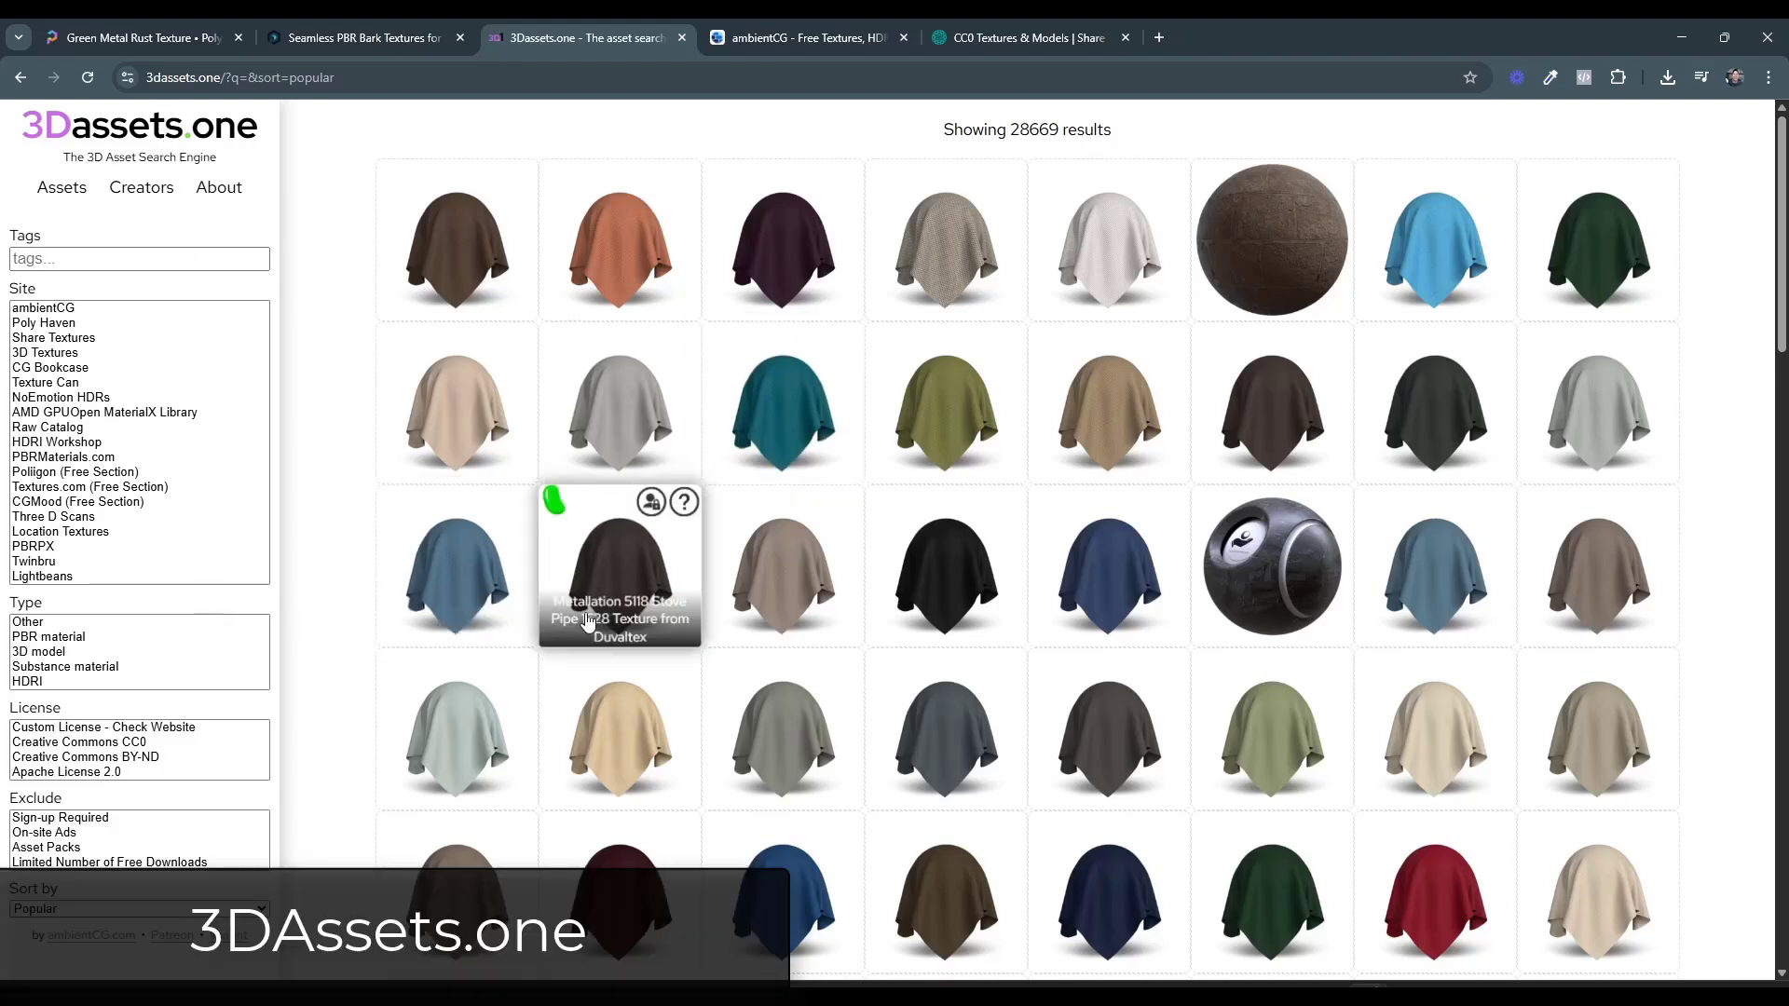
{"action": "mouse_move", "coordinate": [1015, 535]}
{"action": "scroll", "coordinate": [1016, 536], "scroll_direction": "down", "scroll_amount": 10}
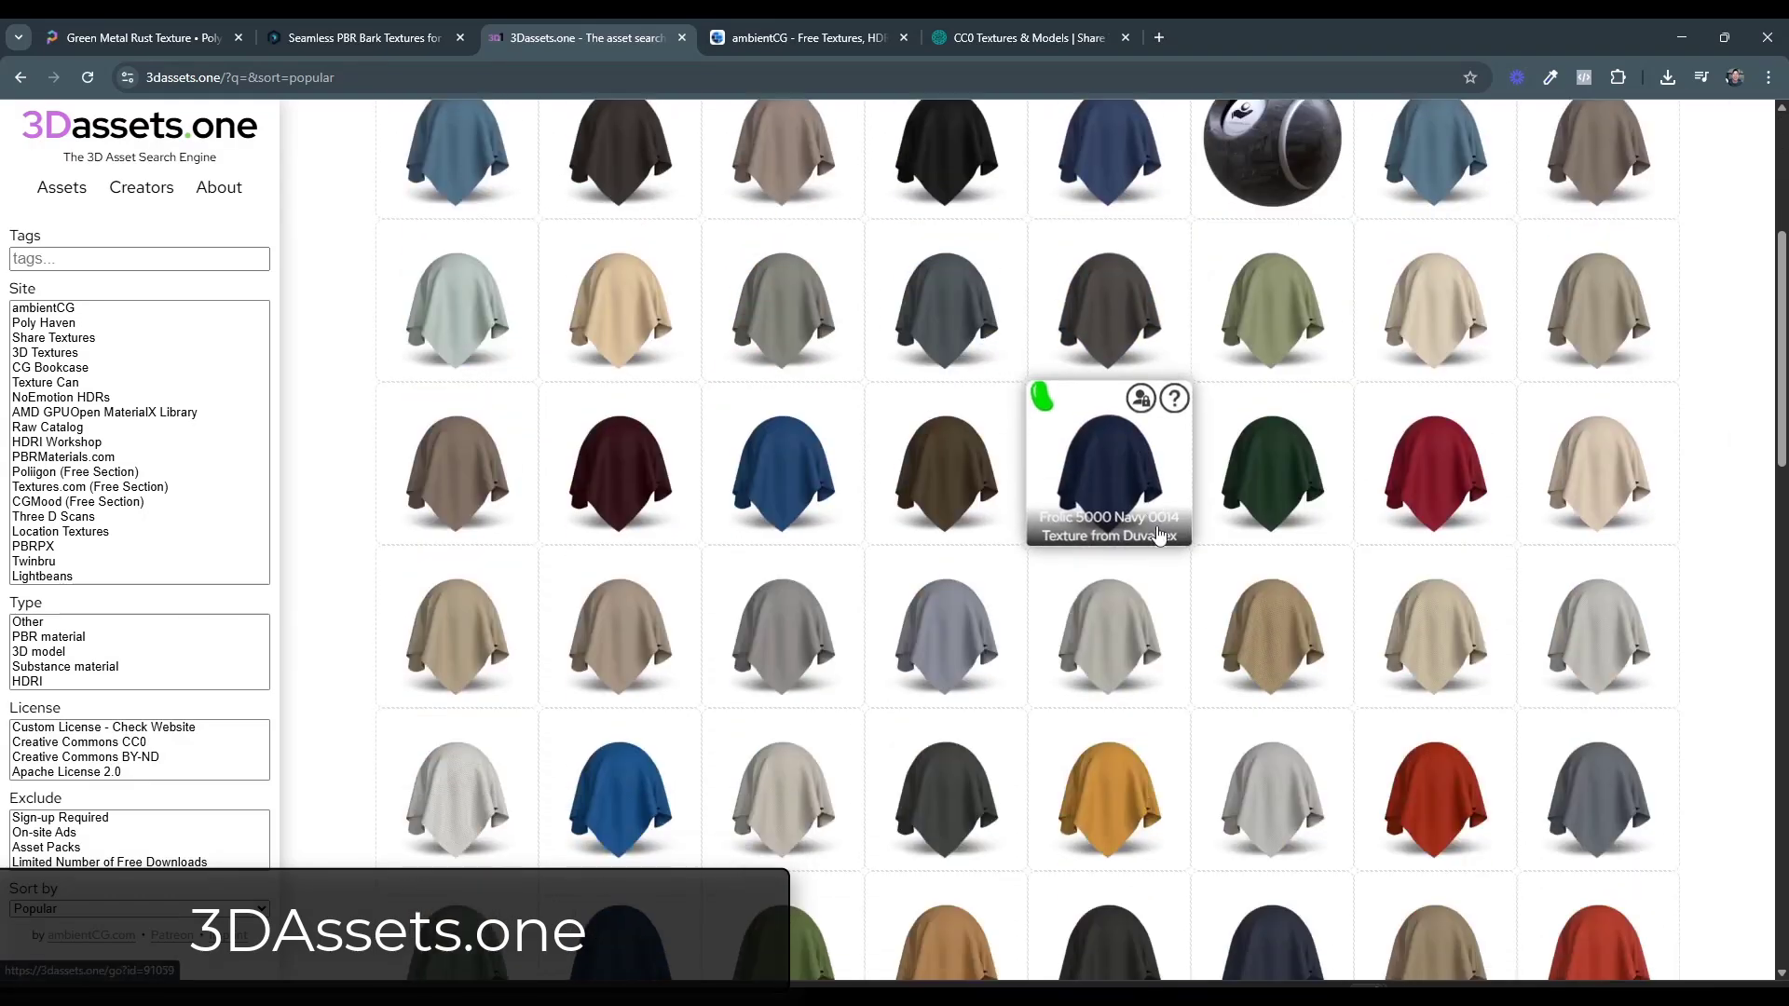
{"action": "scroll", "coordinate": [978, 587], "scroll_direction": "down", "scroll_amount": 10}
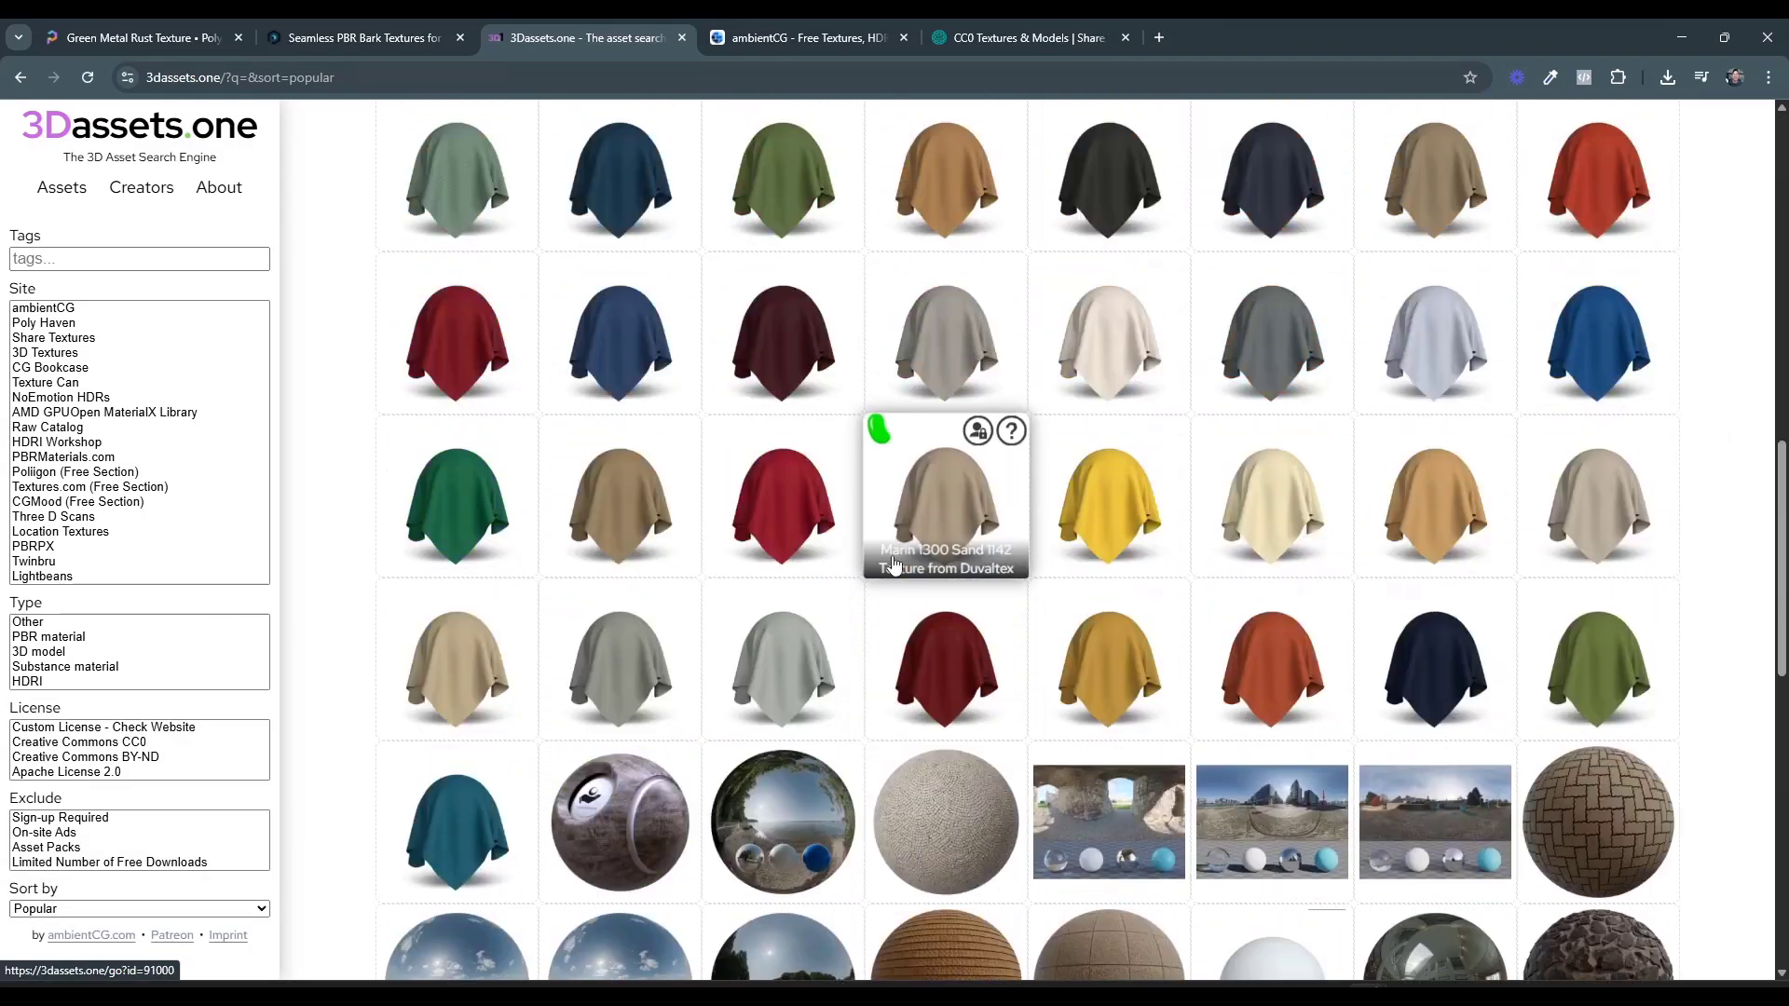
- Search 3Dassets.one for "metal panel" and exclude assets from sites with Sign-up Required
{"action": "left_click", "coordinate": [60, 257]}
{"action": "type", "text": "metal panel"}
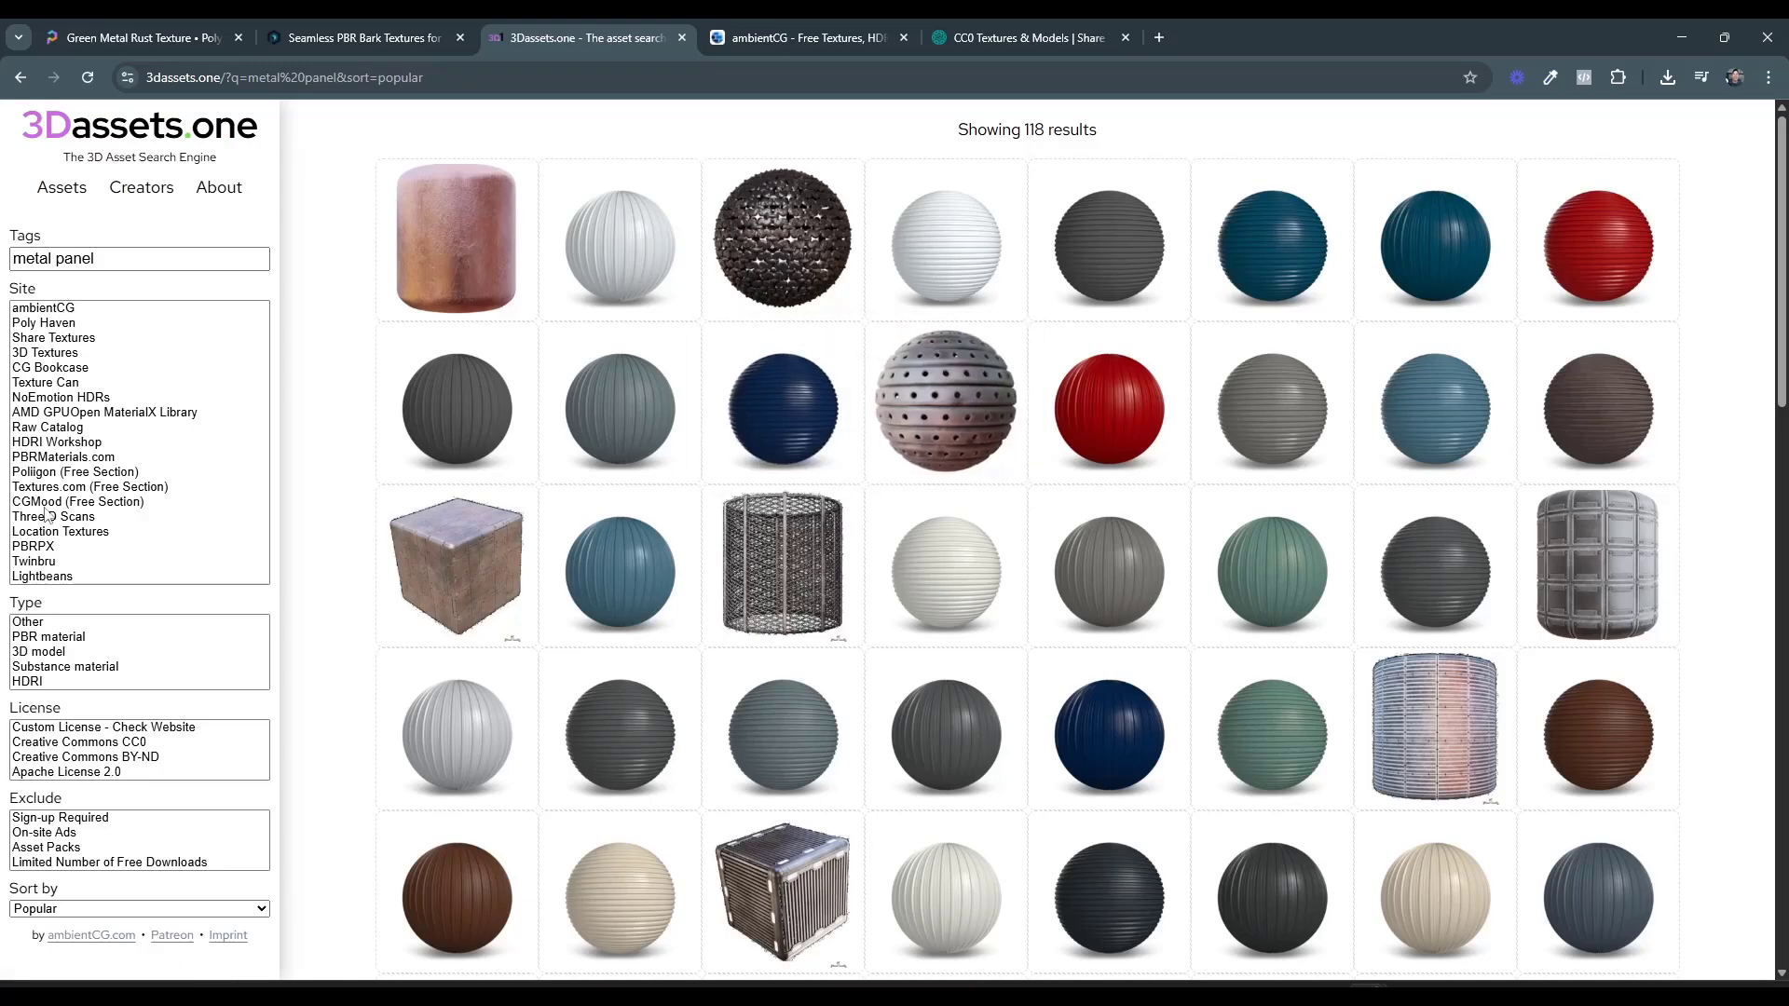
{"action": "scroll", "coordinate": [936, 412], "scroll_direction": "down", "scroll_amount": 7}
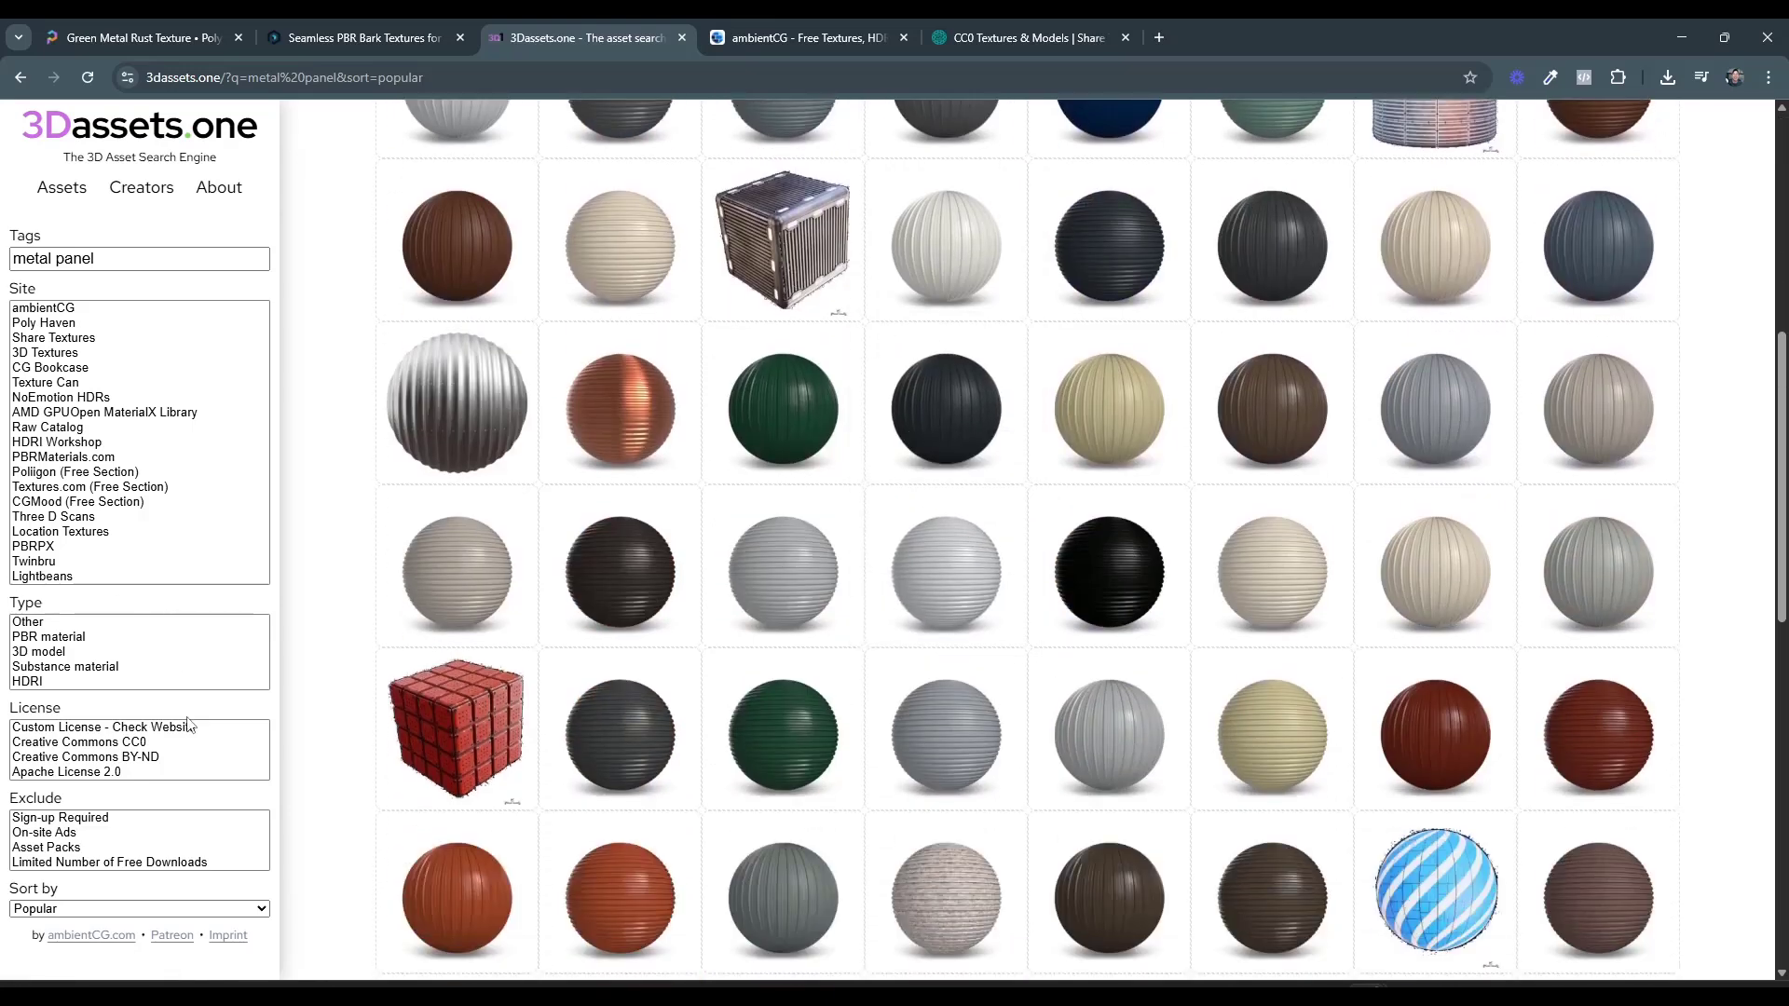
{"action": "left_click", "coordinate": [106, 818]}
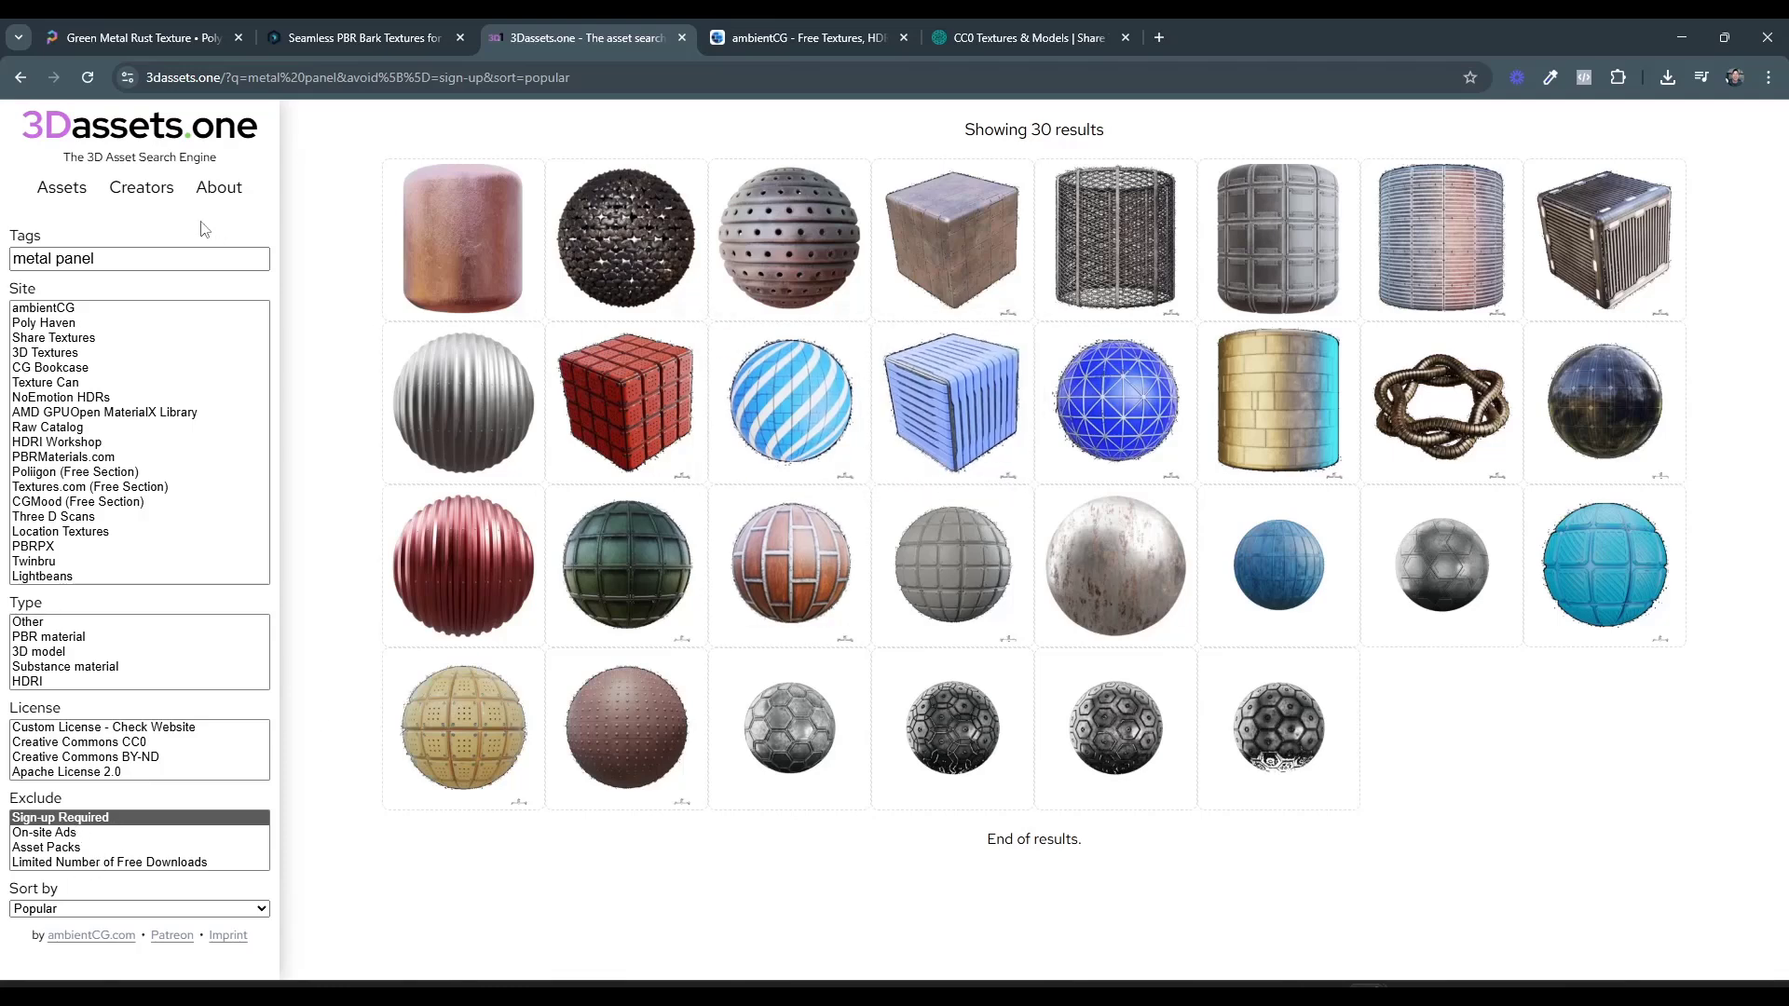
- Clear the tag search while keeping the sign-up exclusion, and open the gray Tiles 054 texture from the results
{"action": "triple_click", "coordinate": [205, 258]}
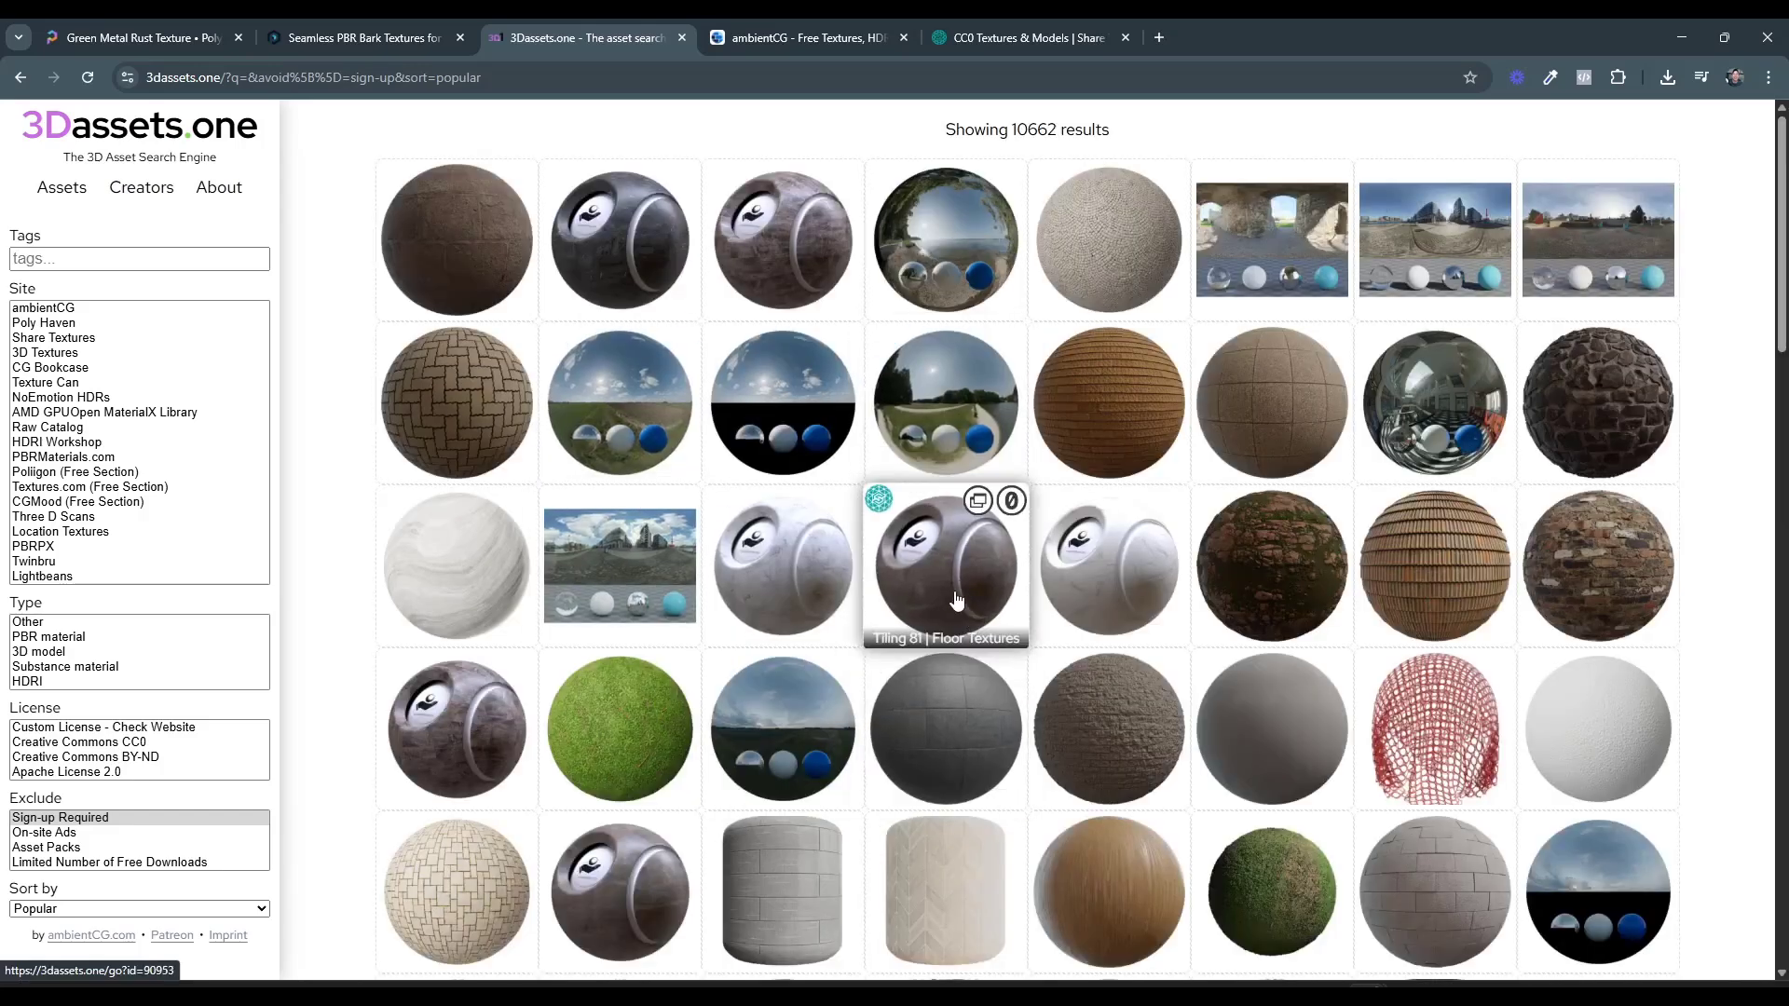
{"action": "scroll", "coordinate": [922, 605], "scroll_direction": "down", "scroll_amount": 3}
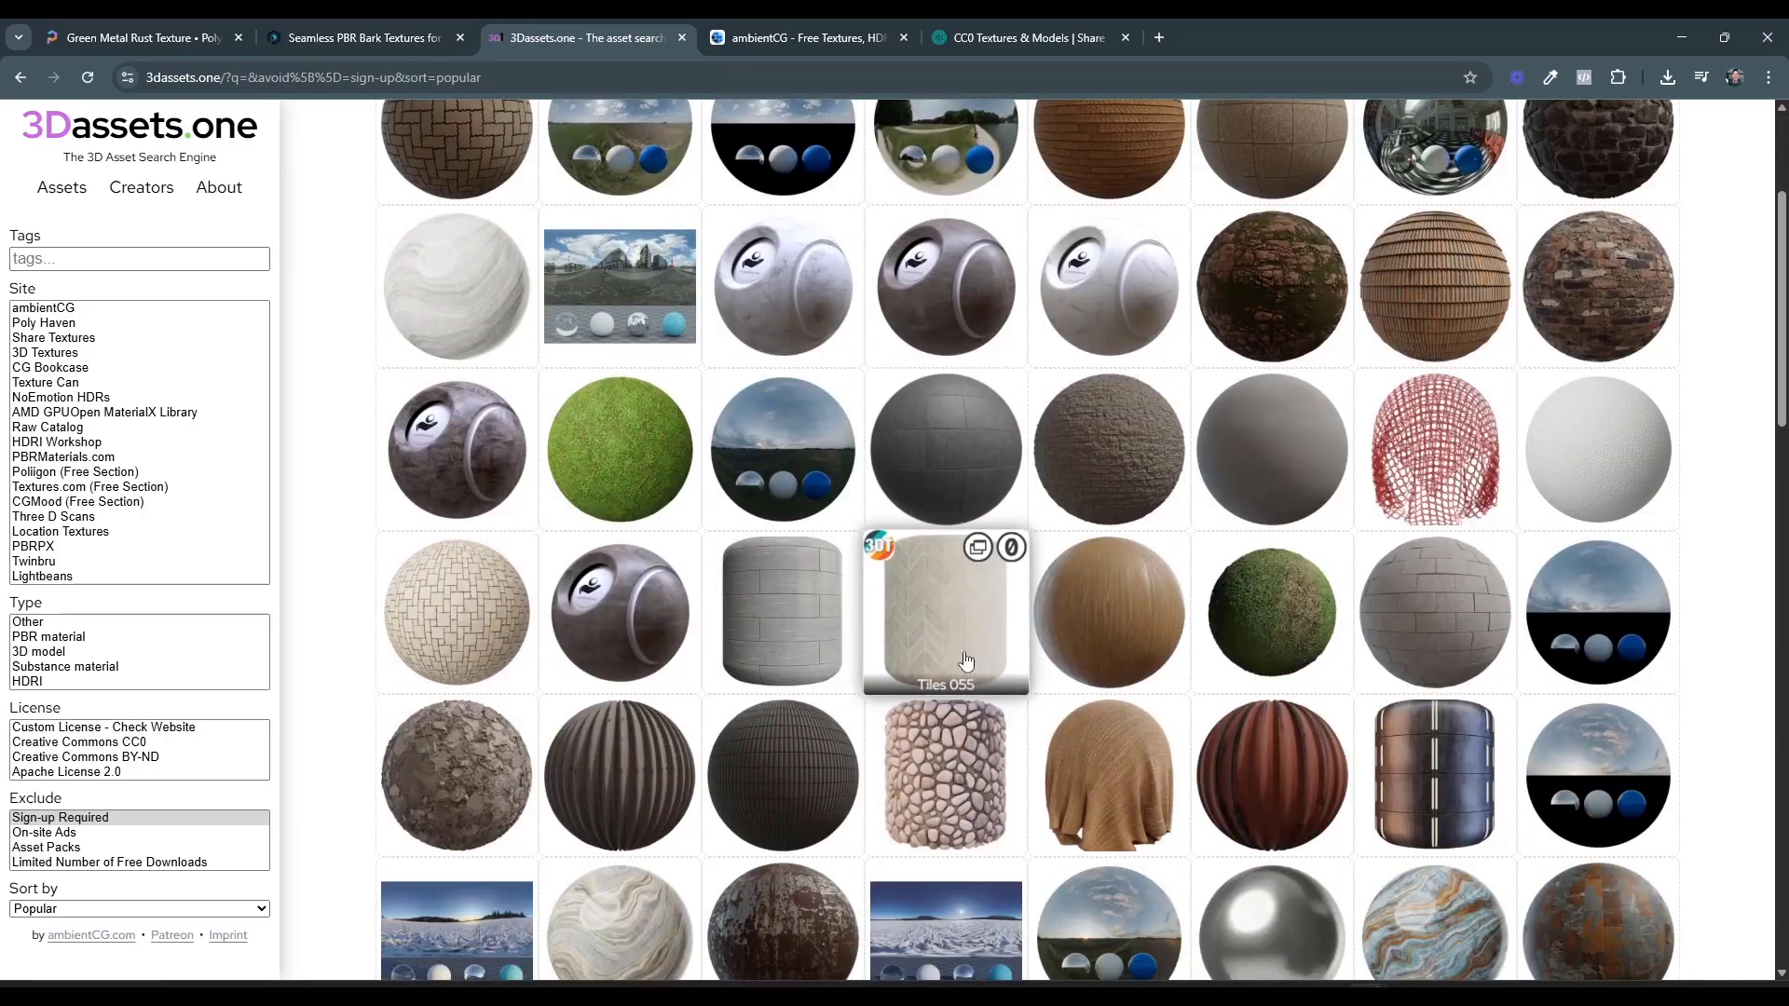
{"action": "left_click", "coordinate": [807, 612]}
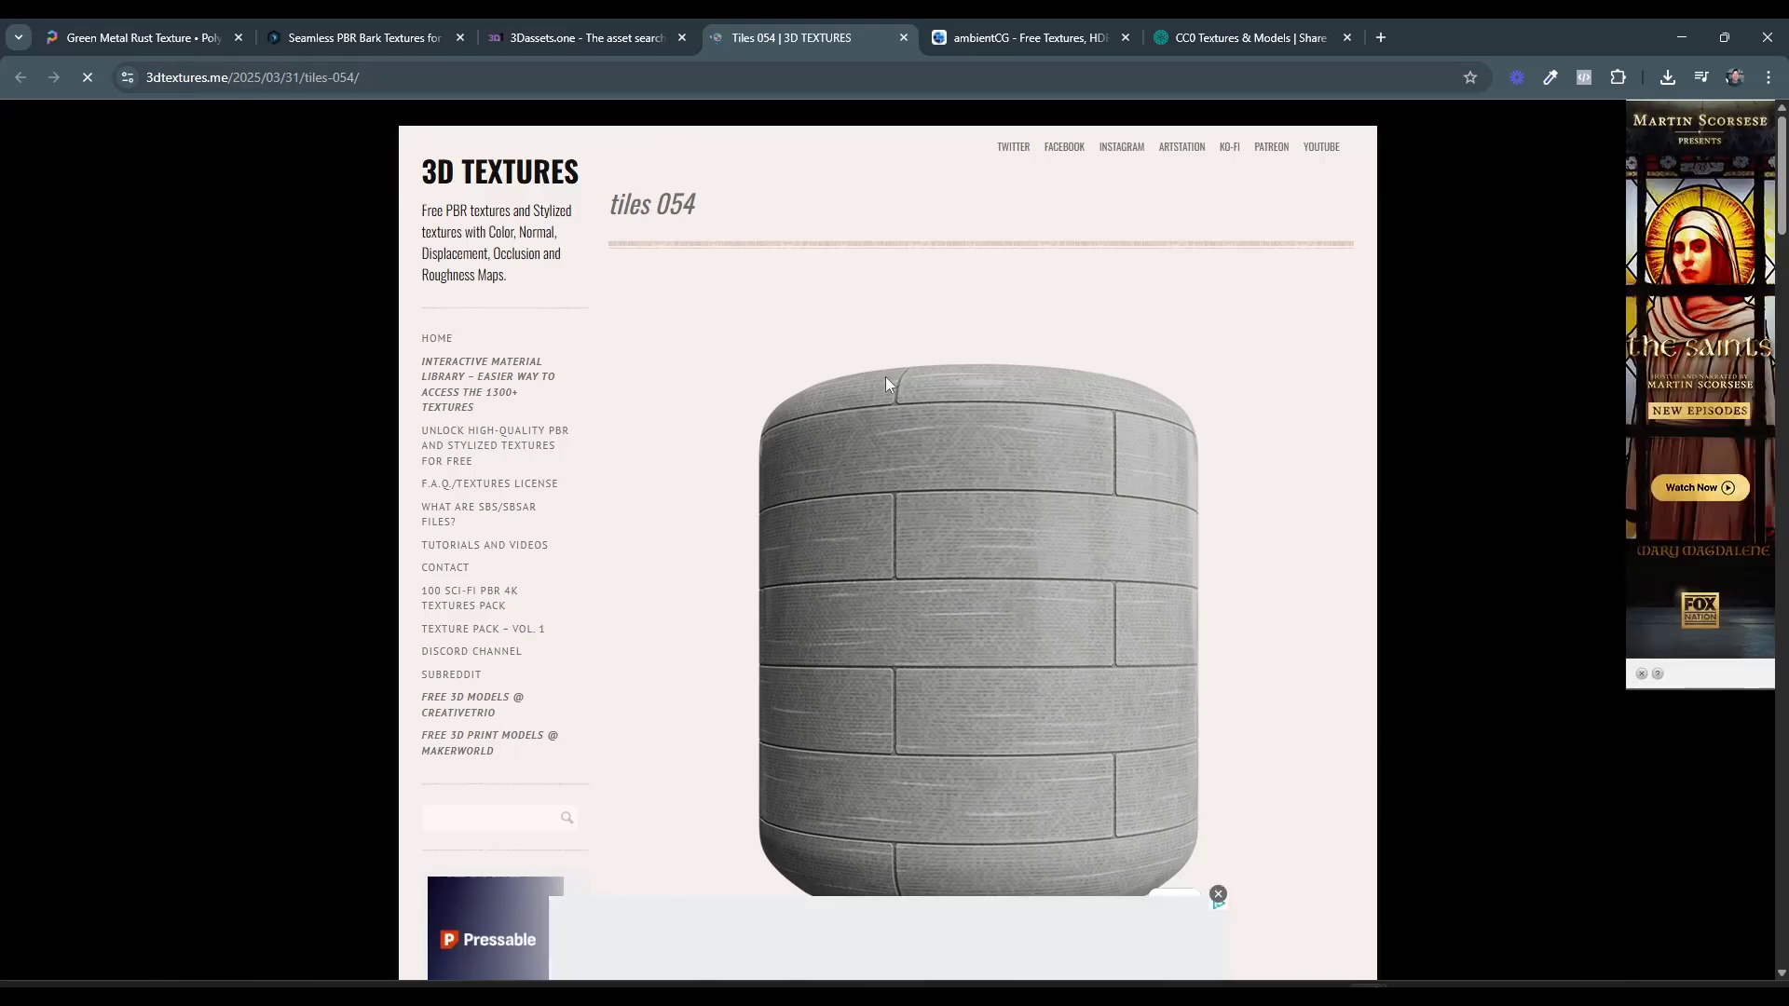
- Examine the Tiles 054 page on 3D Textures for the included maps and the download options
{"action": "scroll", "coordinate": [1053, 549], "scroll_direction": "down", "scroll_amount": 2}
{"action": "scroll", "coordinate": [1049, 464], "scroll_direction": "down", "scroll_amount": 7}
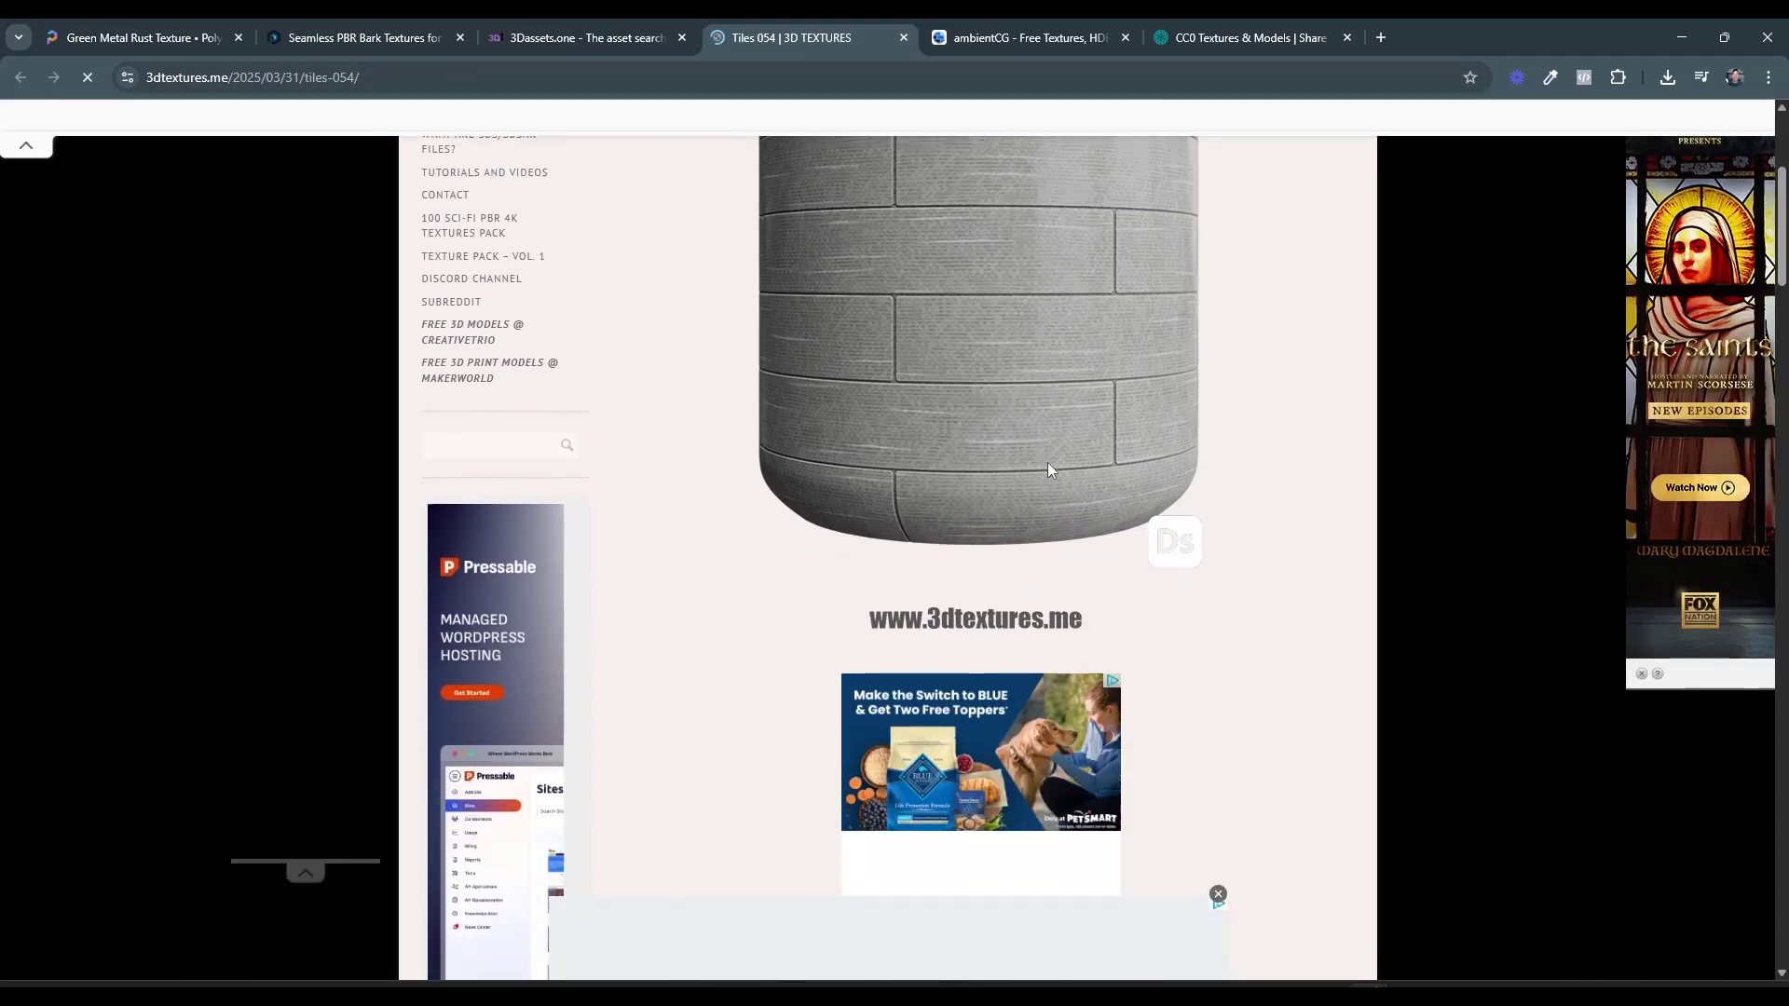
{"action": "scroll", "coordinate": [1186, 503], "scroll_direction": "down", "scroll_amount": 7}
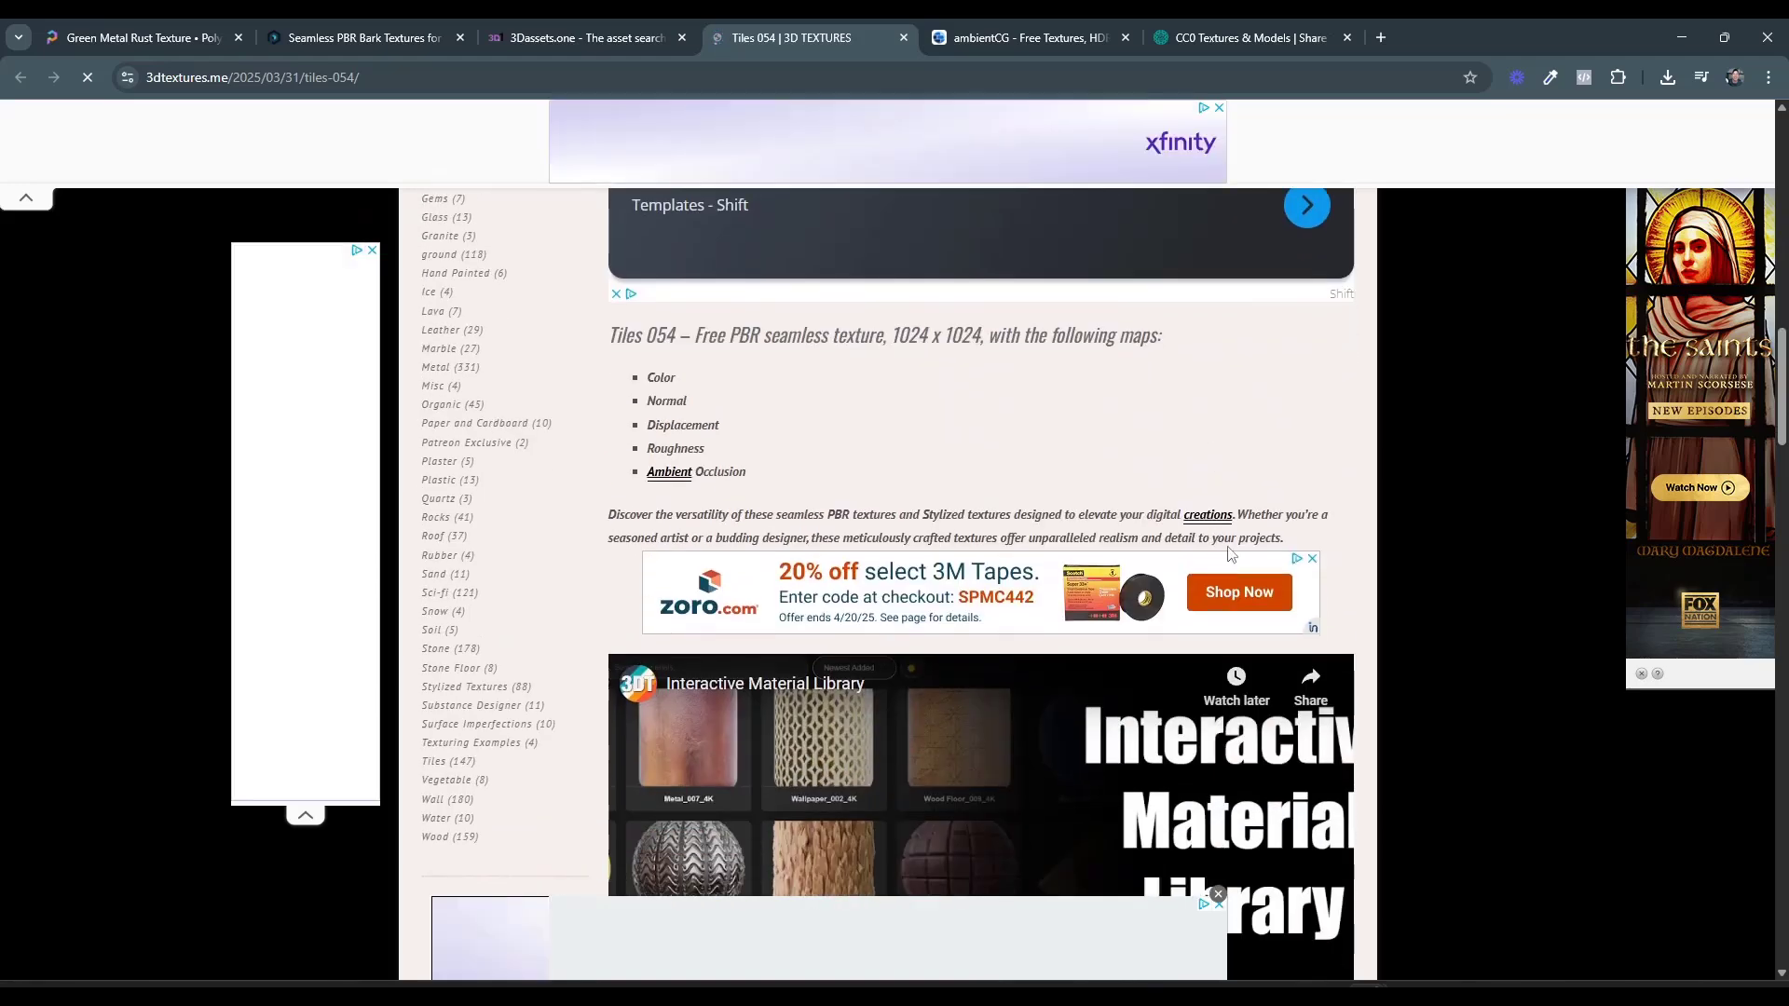
{"action": "scroll", "coordinate": [1235, 529], "scroll_direction": "up", "scroll_amount": 6}
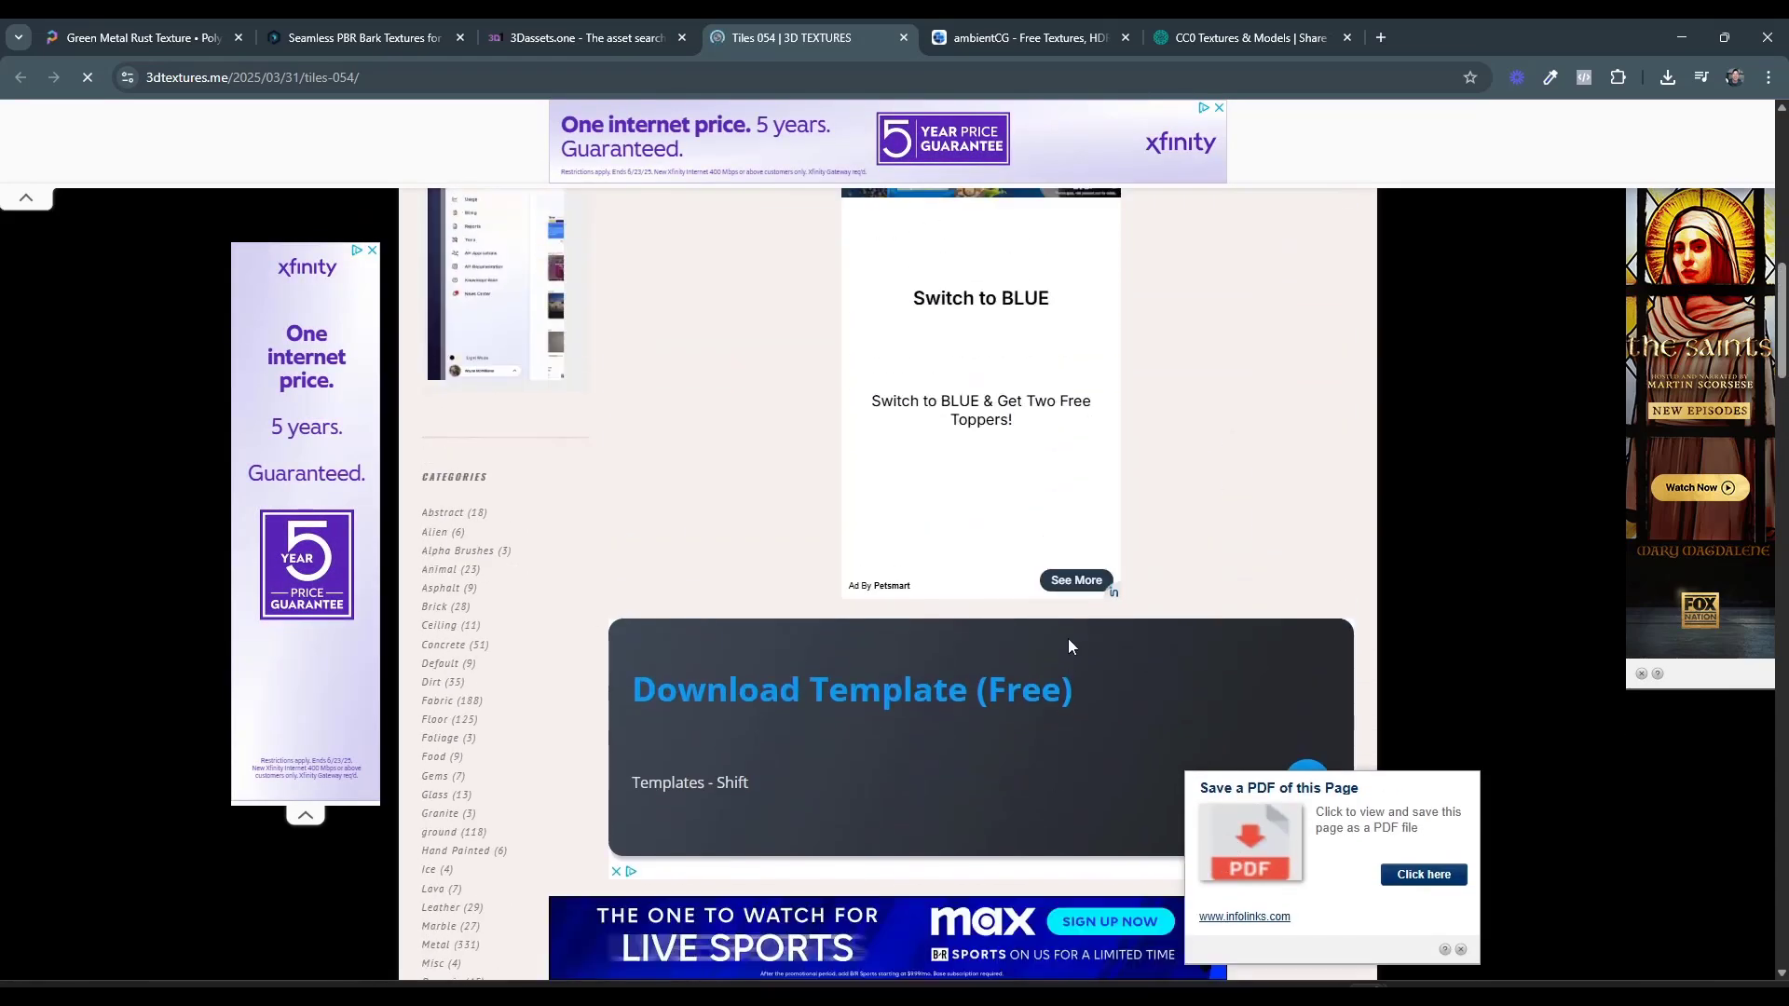
{"action": "scroll", "coordinate": [1114, 607], "scroll_direction": "down", "scroll_amount": 6}
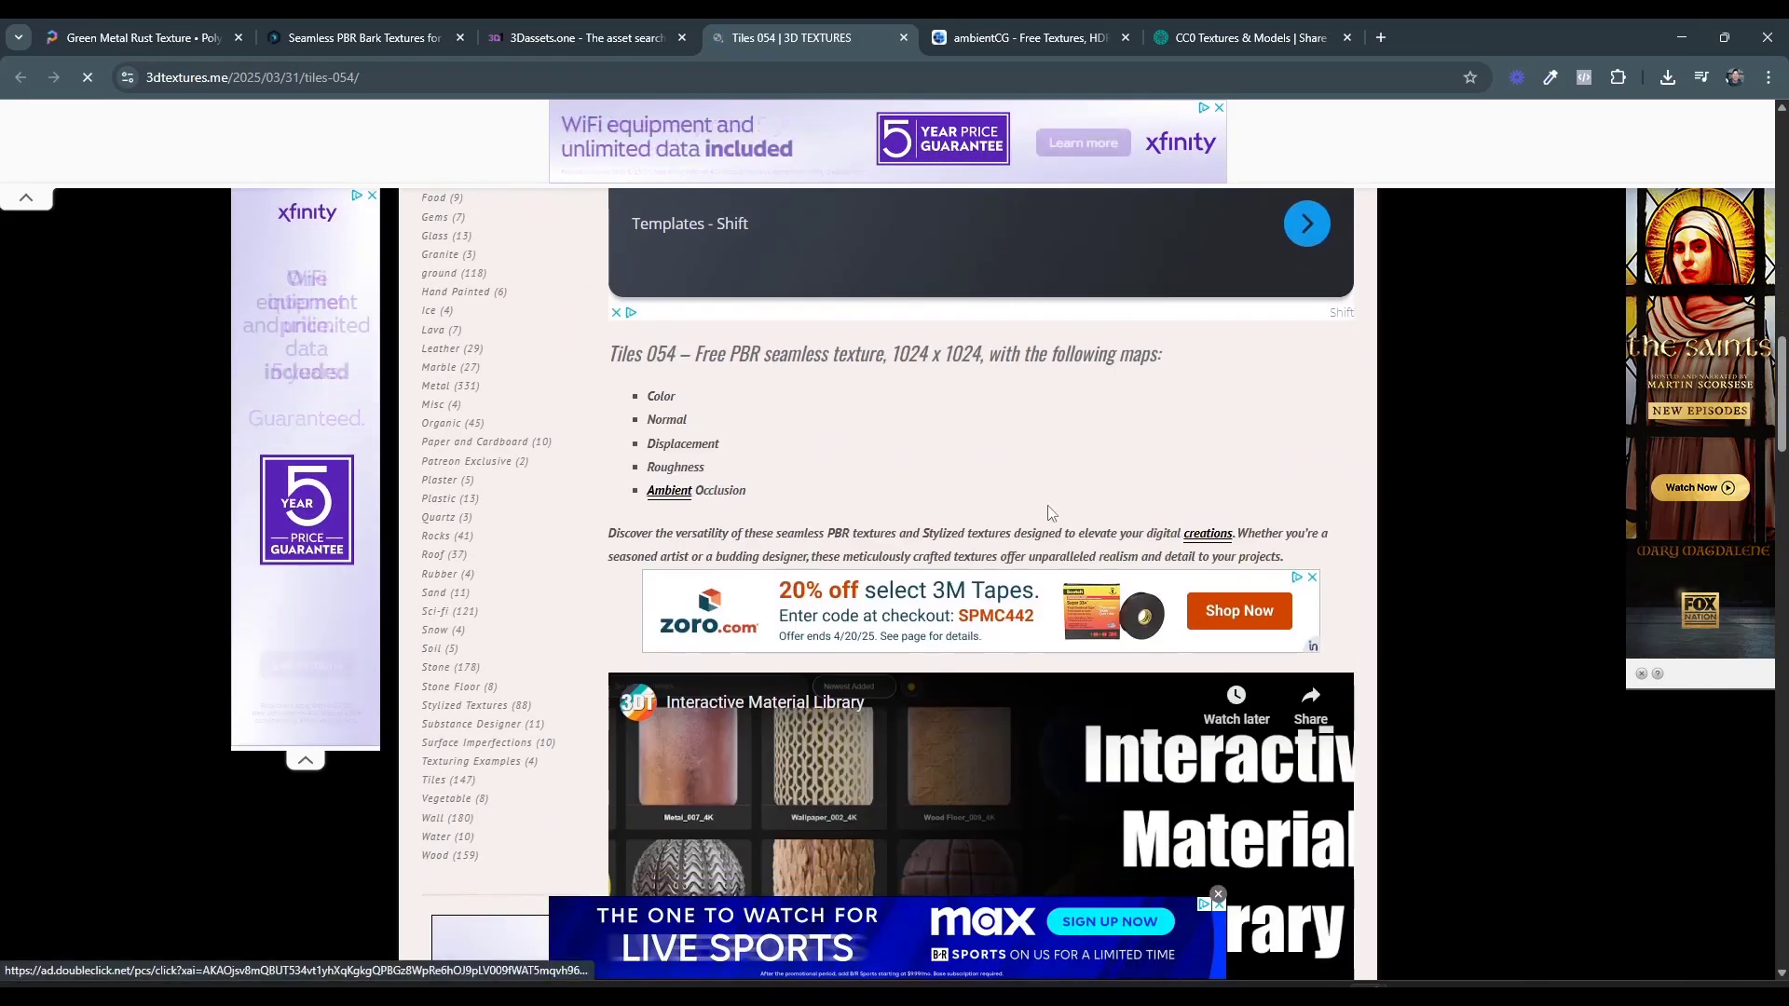
{"action": "scroll", "coordinate": [892, 504], "scroll_direction": "down", "scroll_amount": 15}
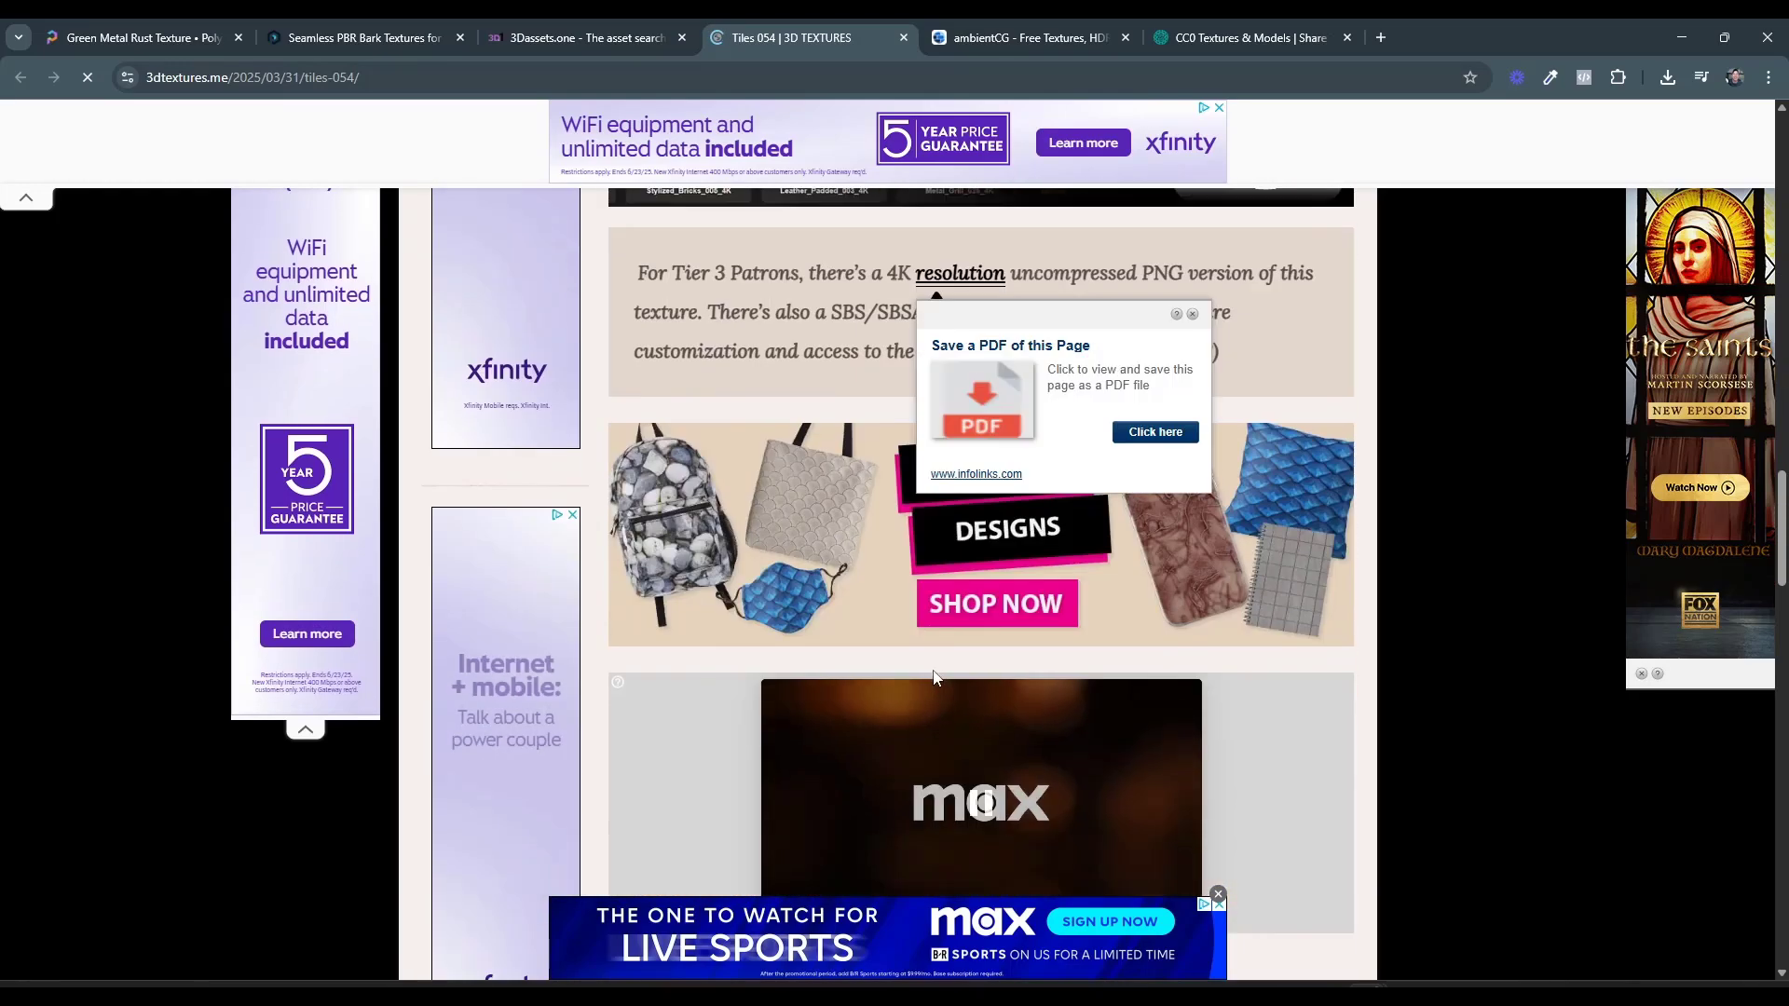
{"action": "scroll", "coordinate": [1210, 623], "scroll_direction": "down", "scroll_amount": 2}
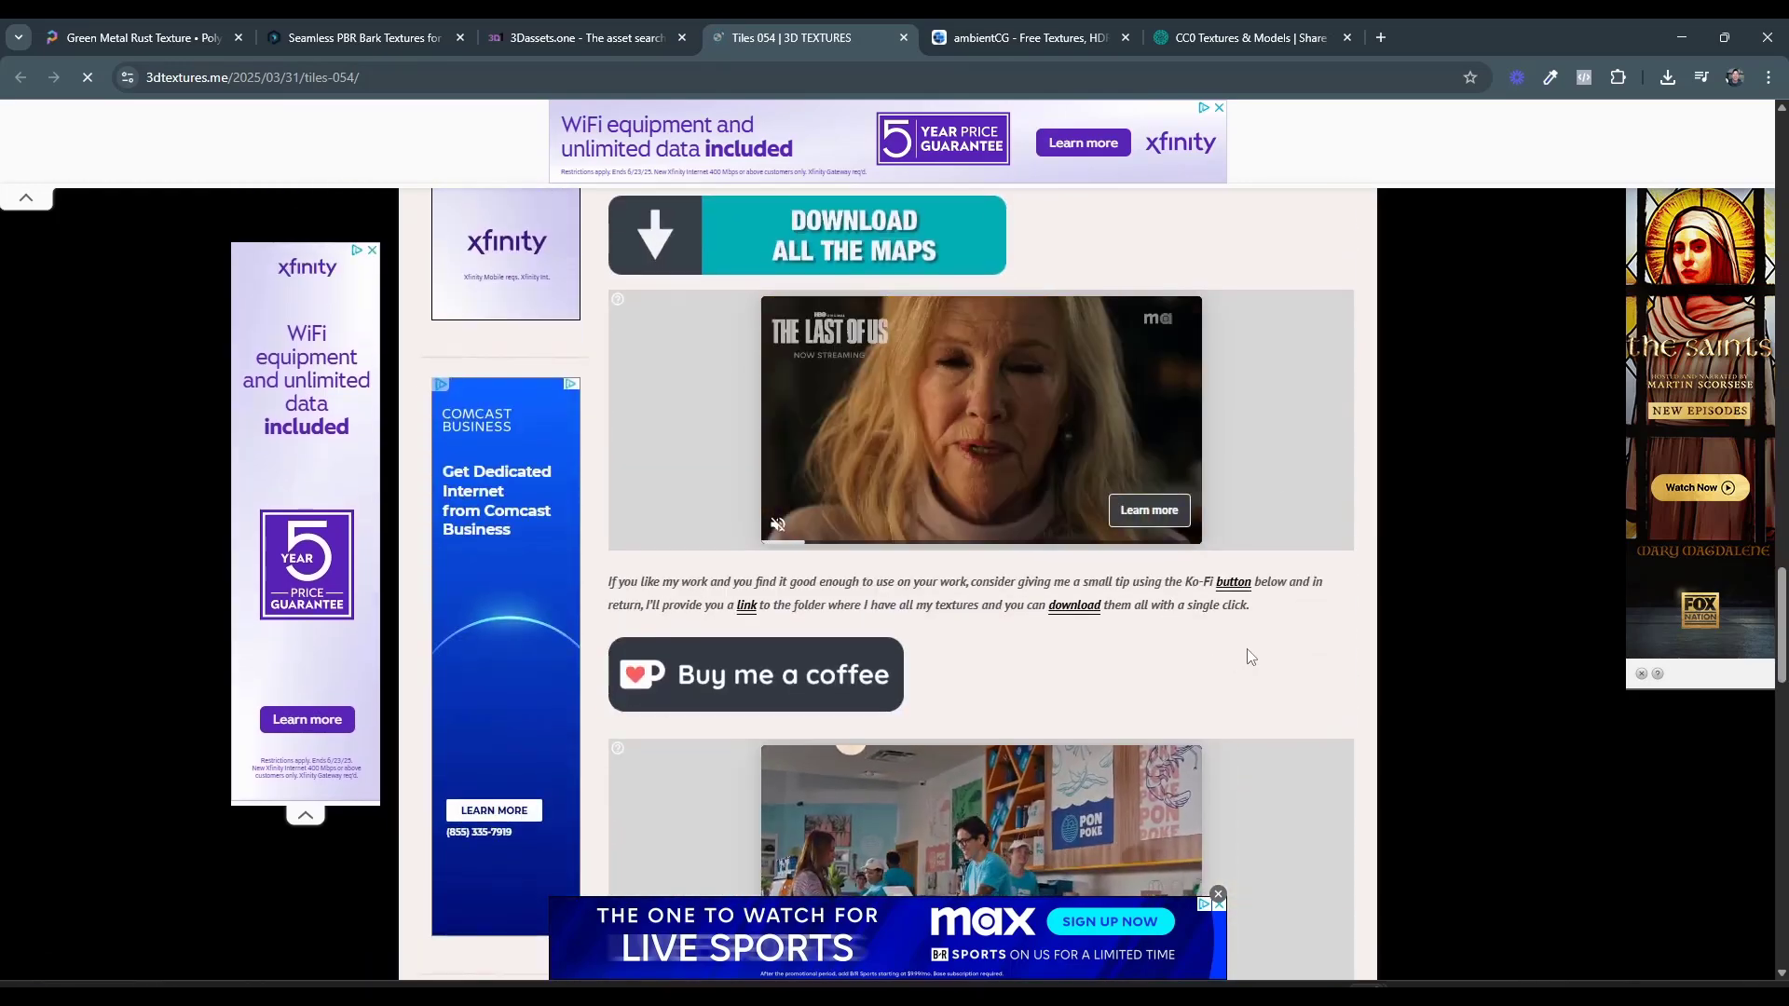
{"action": "scroll", "coordinate": [1247, 648], "scroll_direction": "down", "scroll_amount": 7}
{"action": "scroll", "coordinate": [1285, 680], "scroll_direction": "down", "scroll_amount": 5}
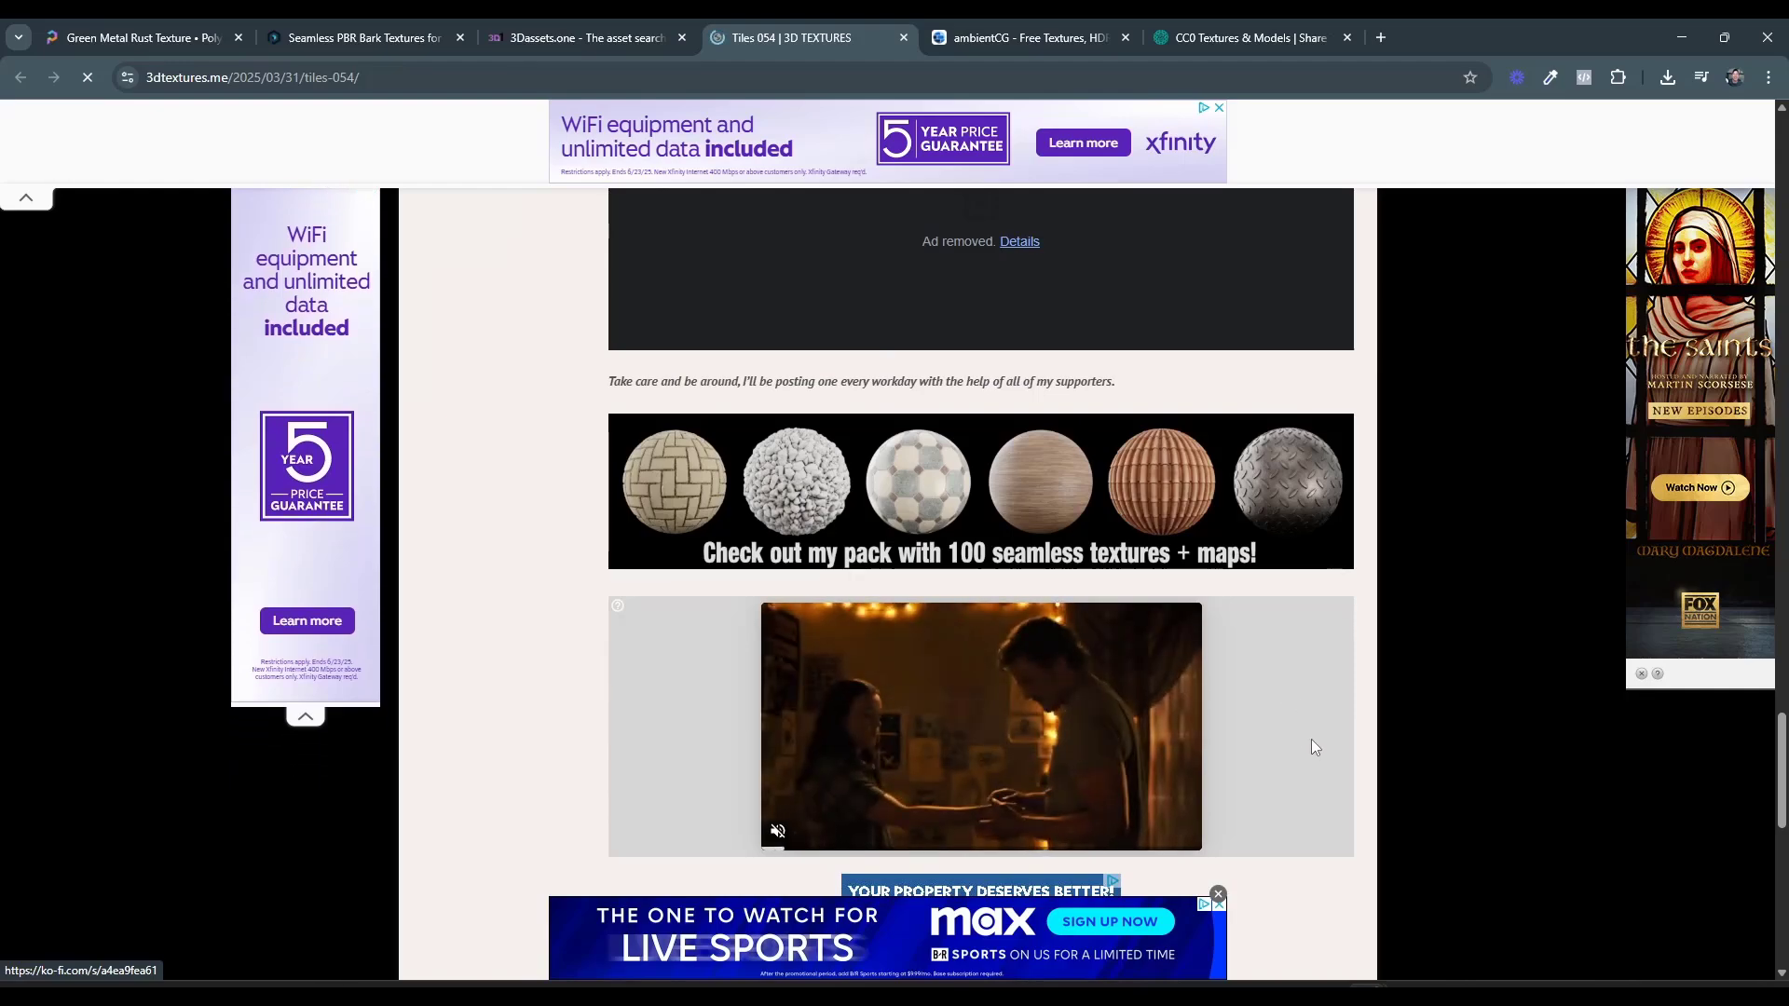
{"action": "scroll", "coordinate": [1310, 755], "scroll_direction": "down", "scroll_amount": 9}
{"action": "scroll", "coordinate": [1314, 782], "scroll_direction": "down", "scroll_amount": 2}
{"action": "scroll", "coordinate": [1304, 774], "scroll_direction": "up", "scroll_amount": 20}
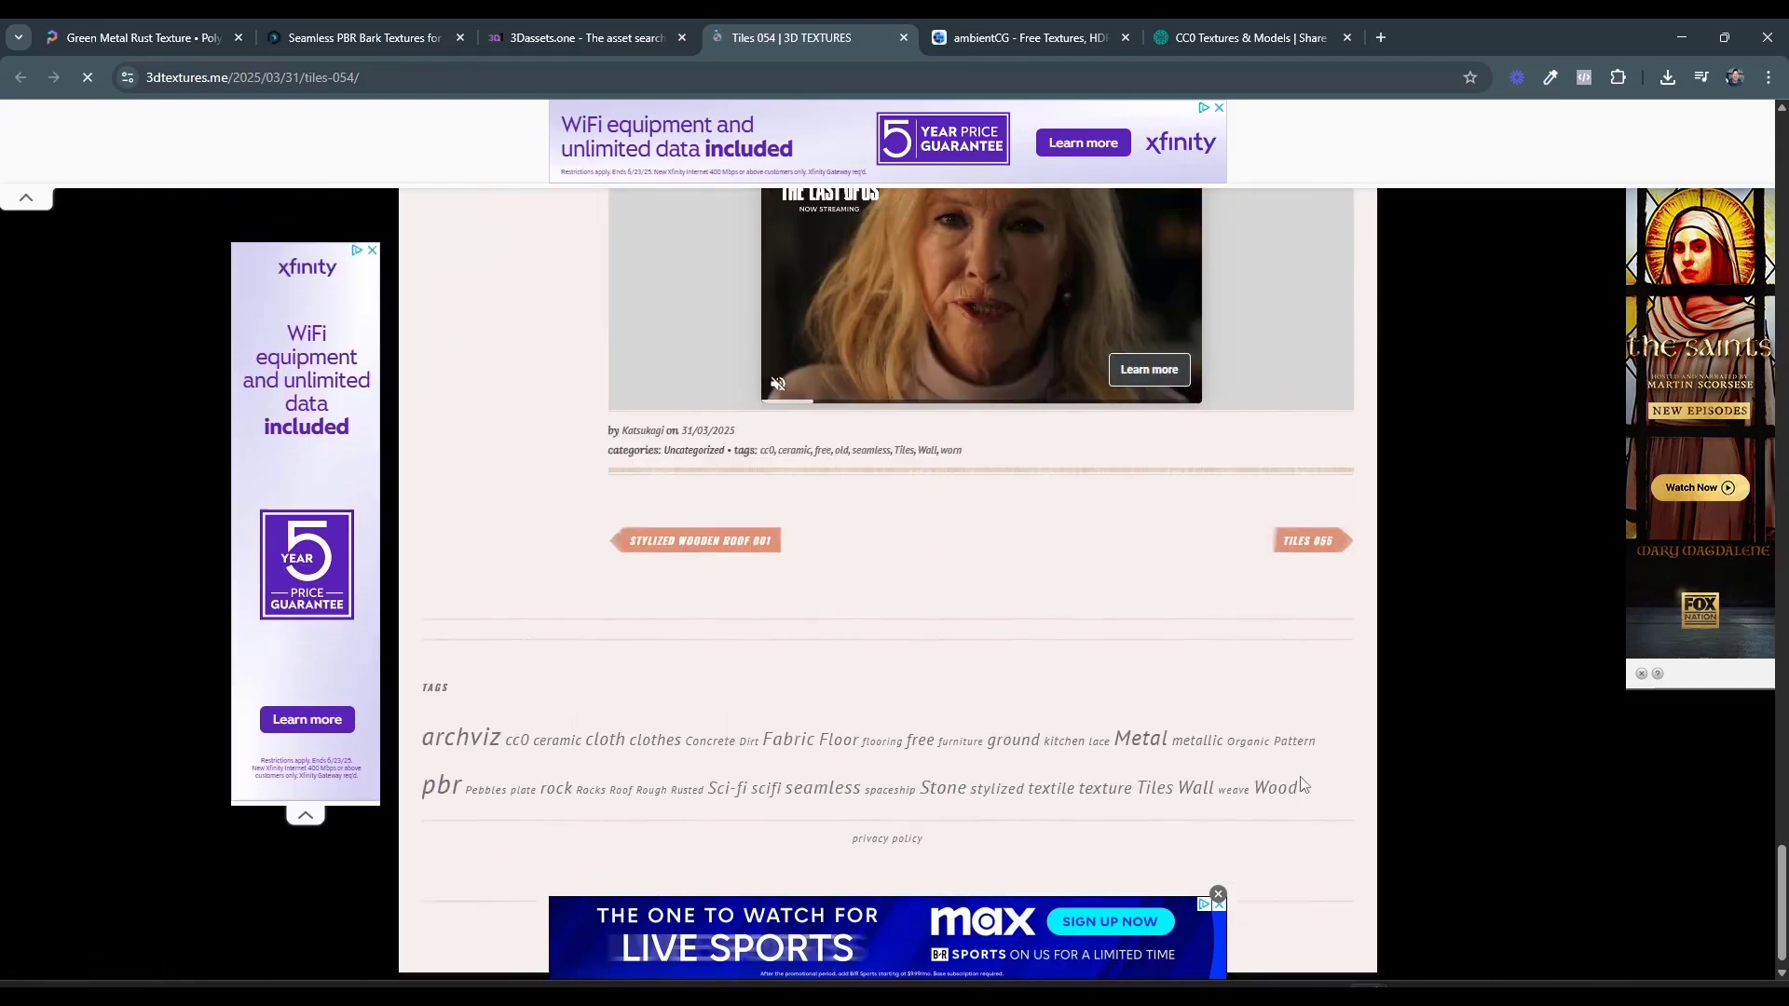
{"action": "scroll", "coordinate": [987, 524], "scroll_direction": "up", "scroll_amount": 10}
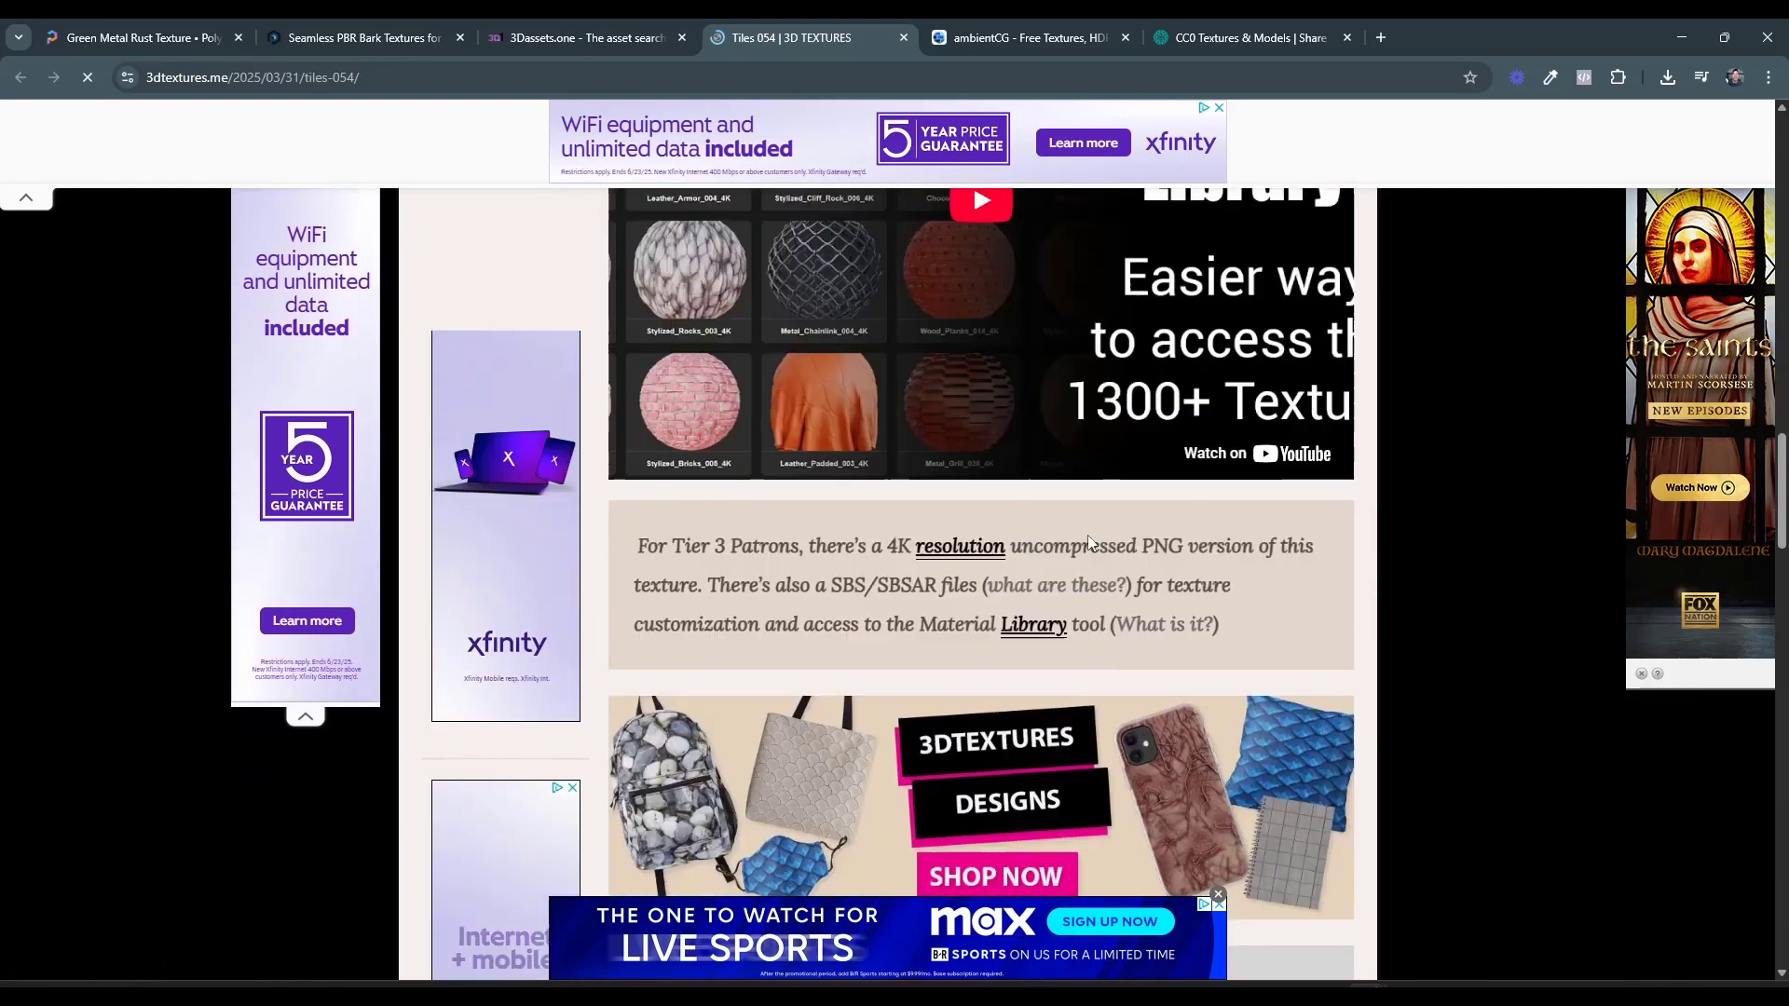
- Close the Tiles 054 page and look through more of the sign-up-free assets on 3Dassets.one
{"action": "left_click", "coordinate": [641, 37]}
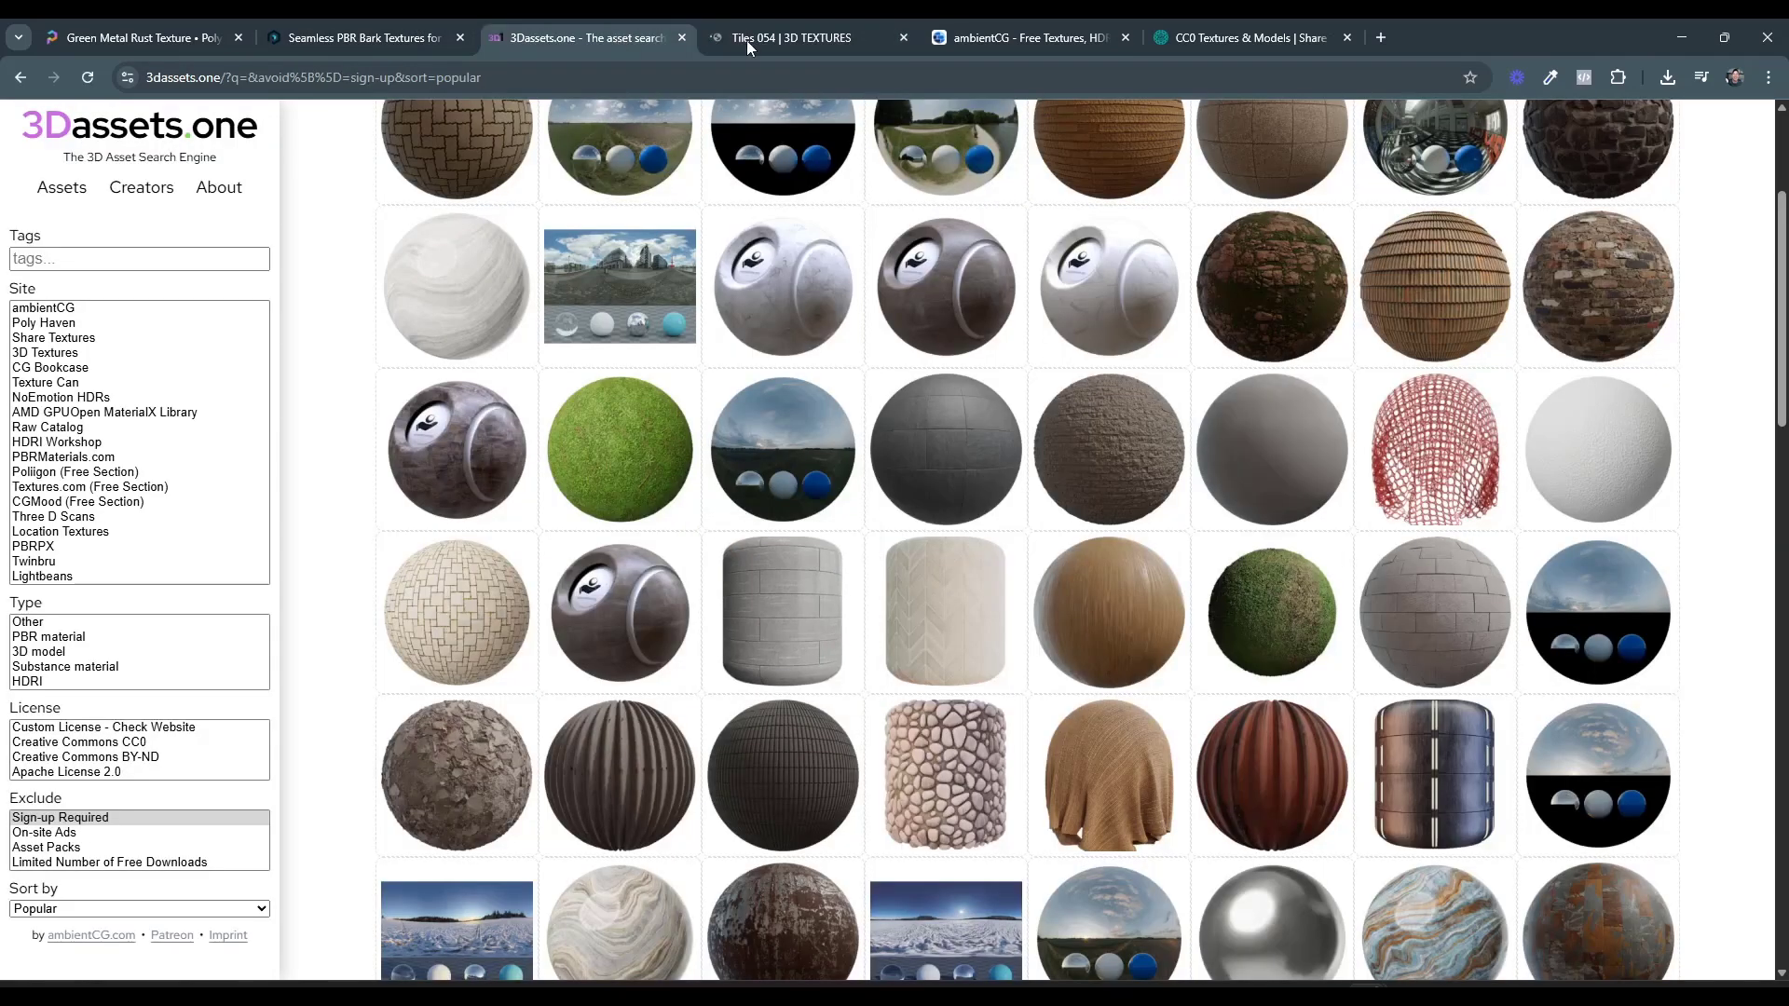
{"action": "left_click", "coordinate": [903, 40]}
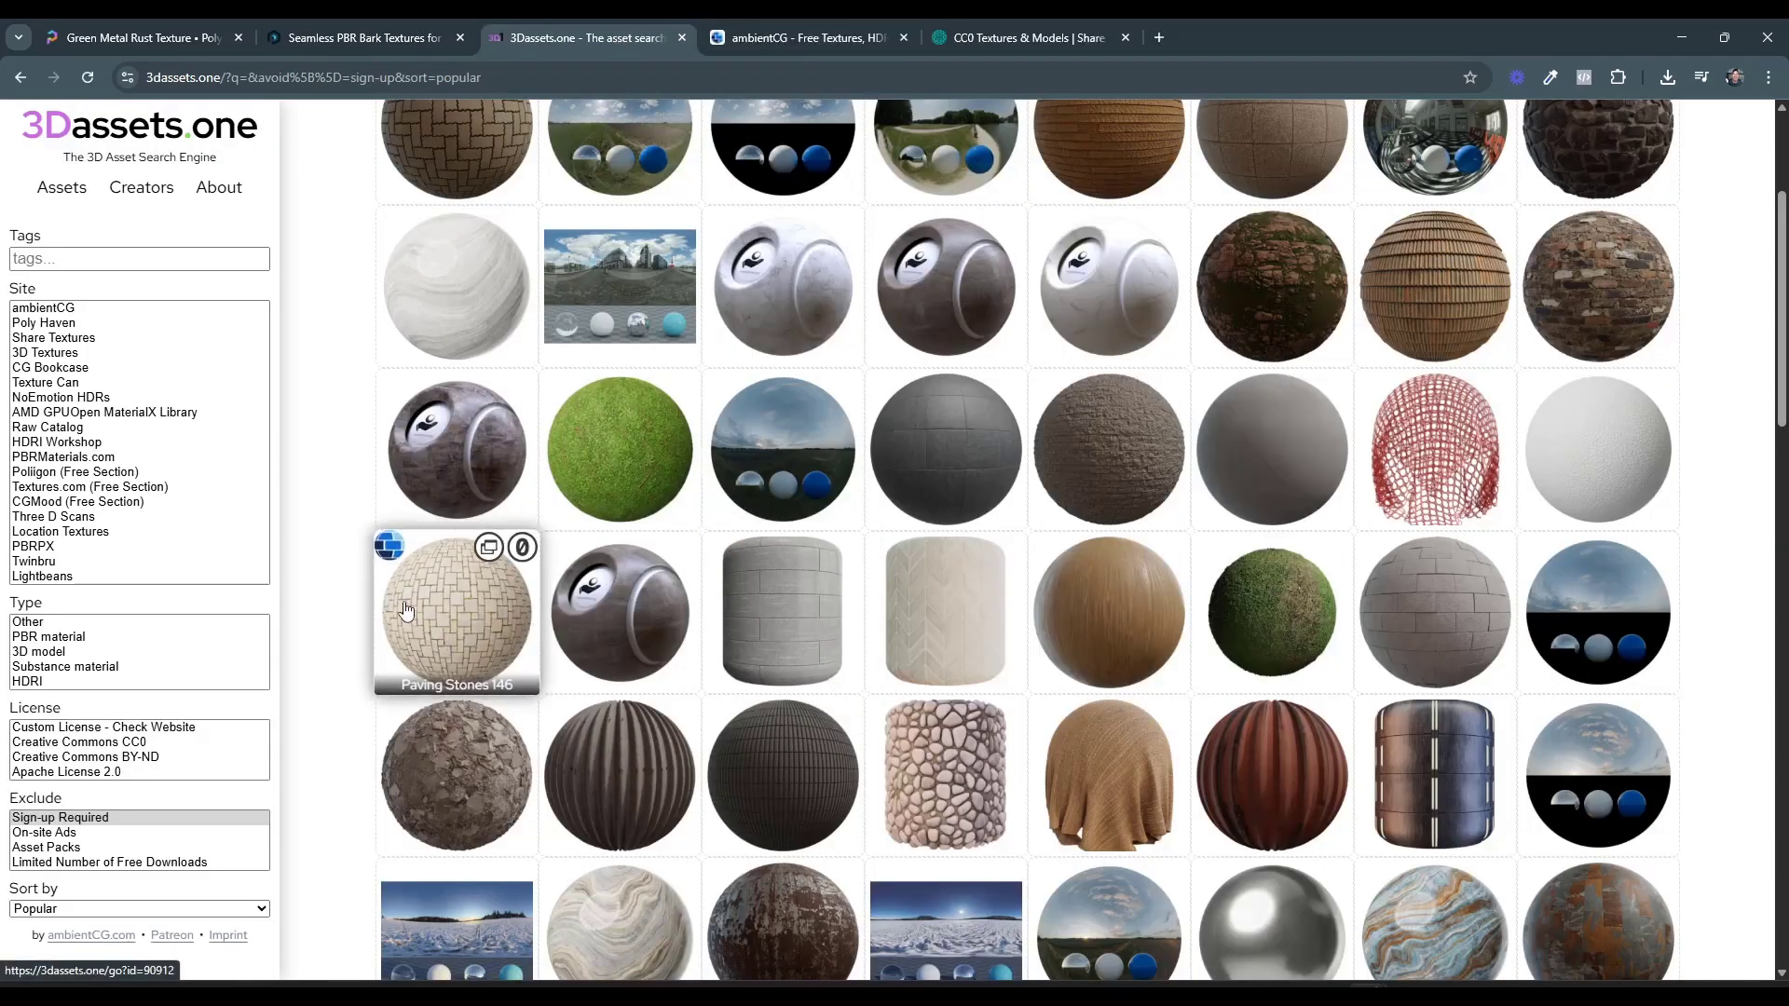
{"action": "scroll", "coordinate": [340, 619], "scroll_direction": "down", "scroll_amount": 15}
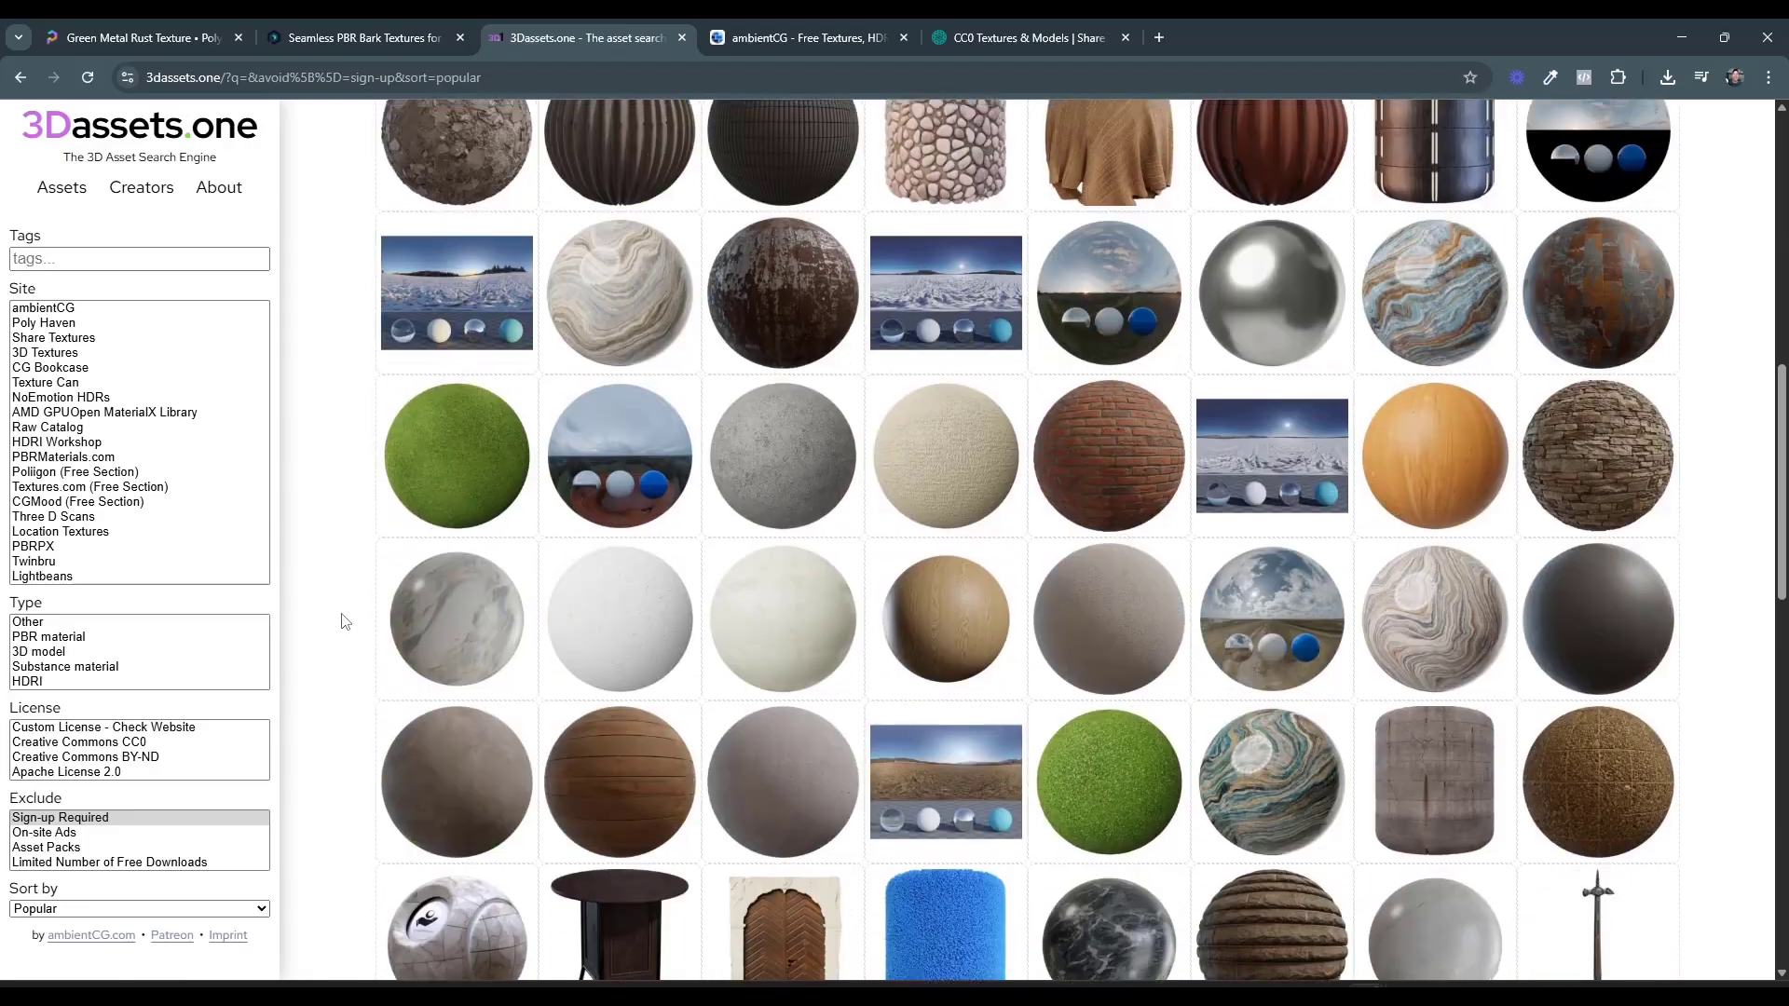
{"action": "scroll", "coordinate": [345, 615], "scroll_direction": "down", "scroll_amount": 9}
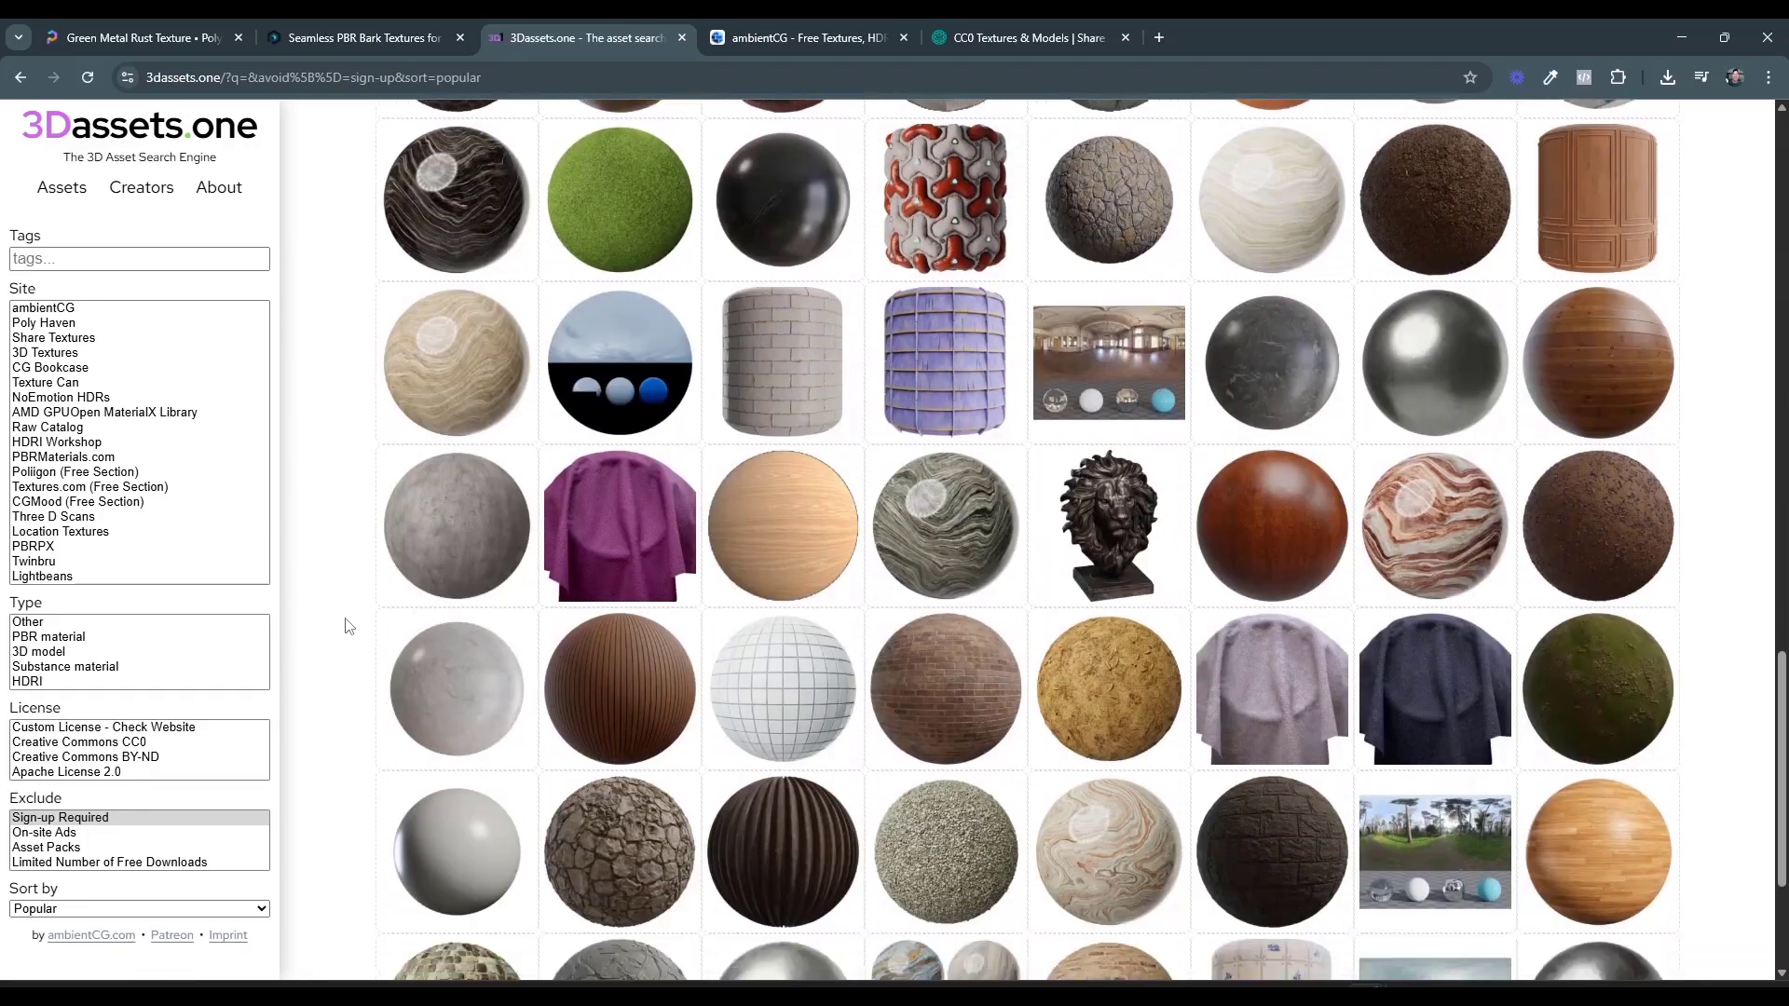